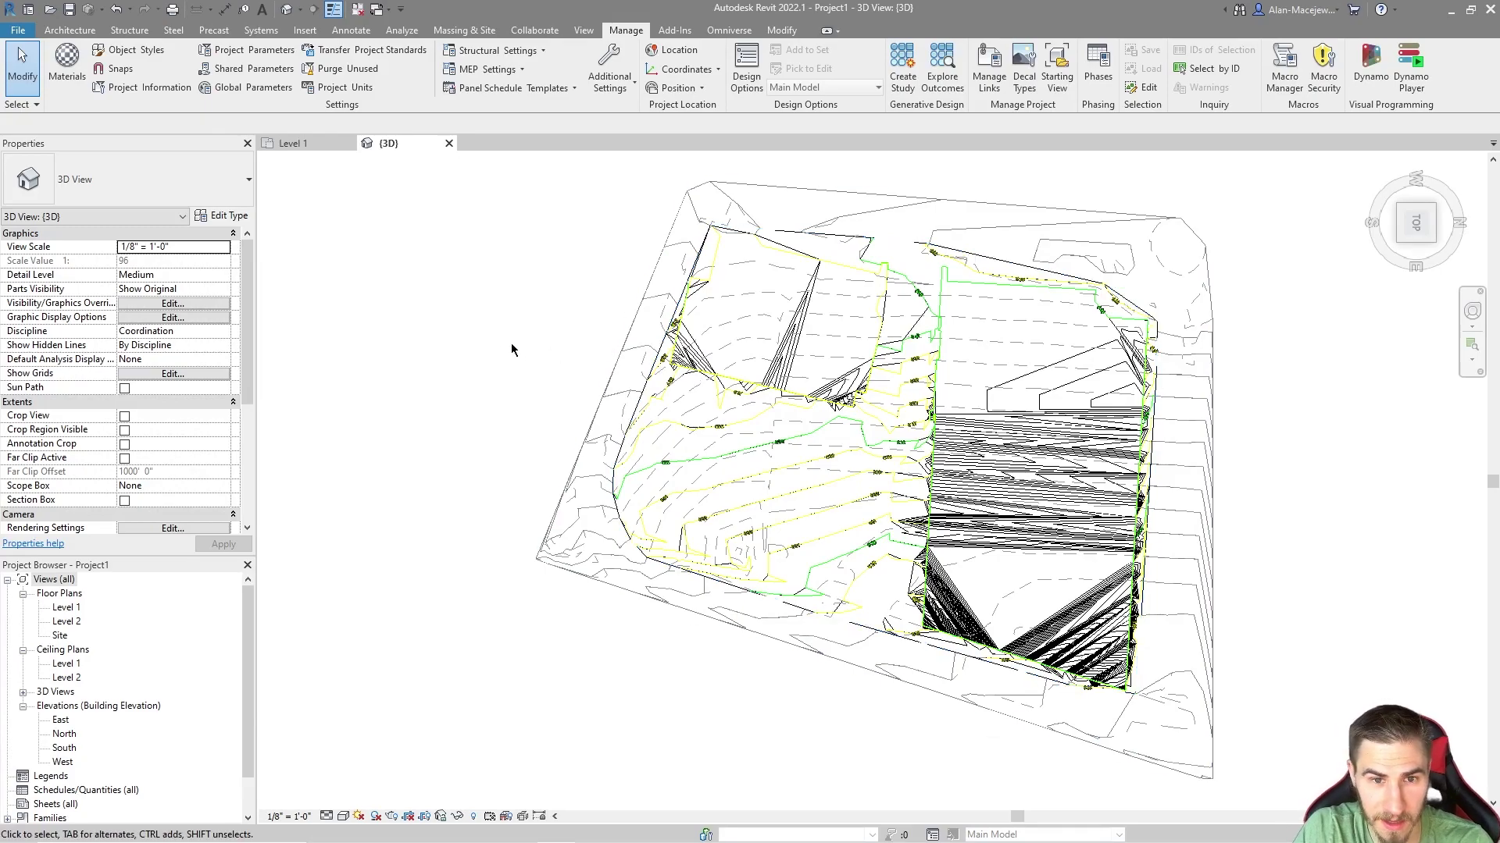
Step: Examine the contours and imported linework of the site topography in plan and in an angled 3D view
{"action": "left_click", "coordinate": [694, 400]}
{"action": "left_click", "coordinate": [508, 430]}
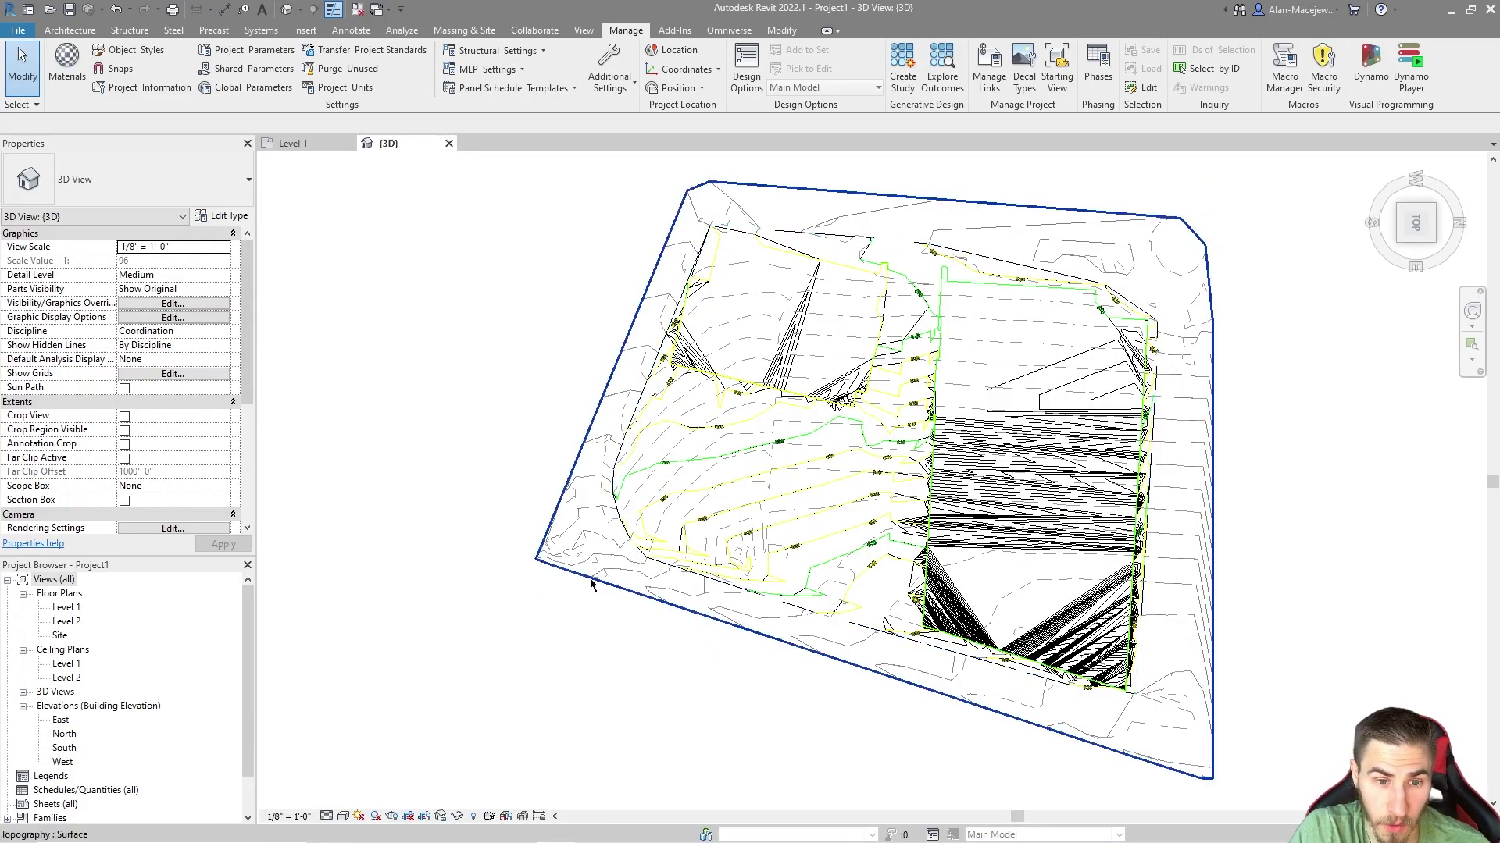
{"action": "scroll", "coordinate": [806, 596], "scroll_direction": "up", "scroll_amount": 4}
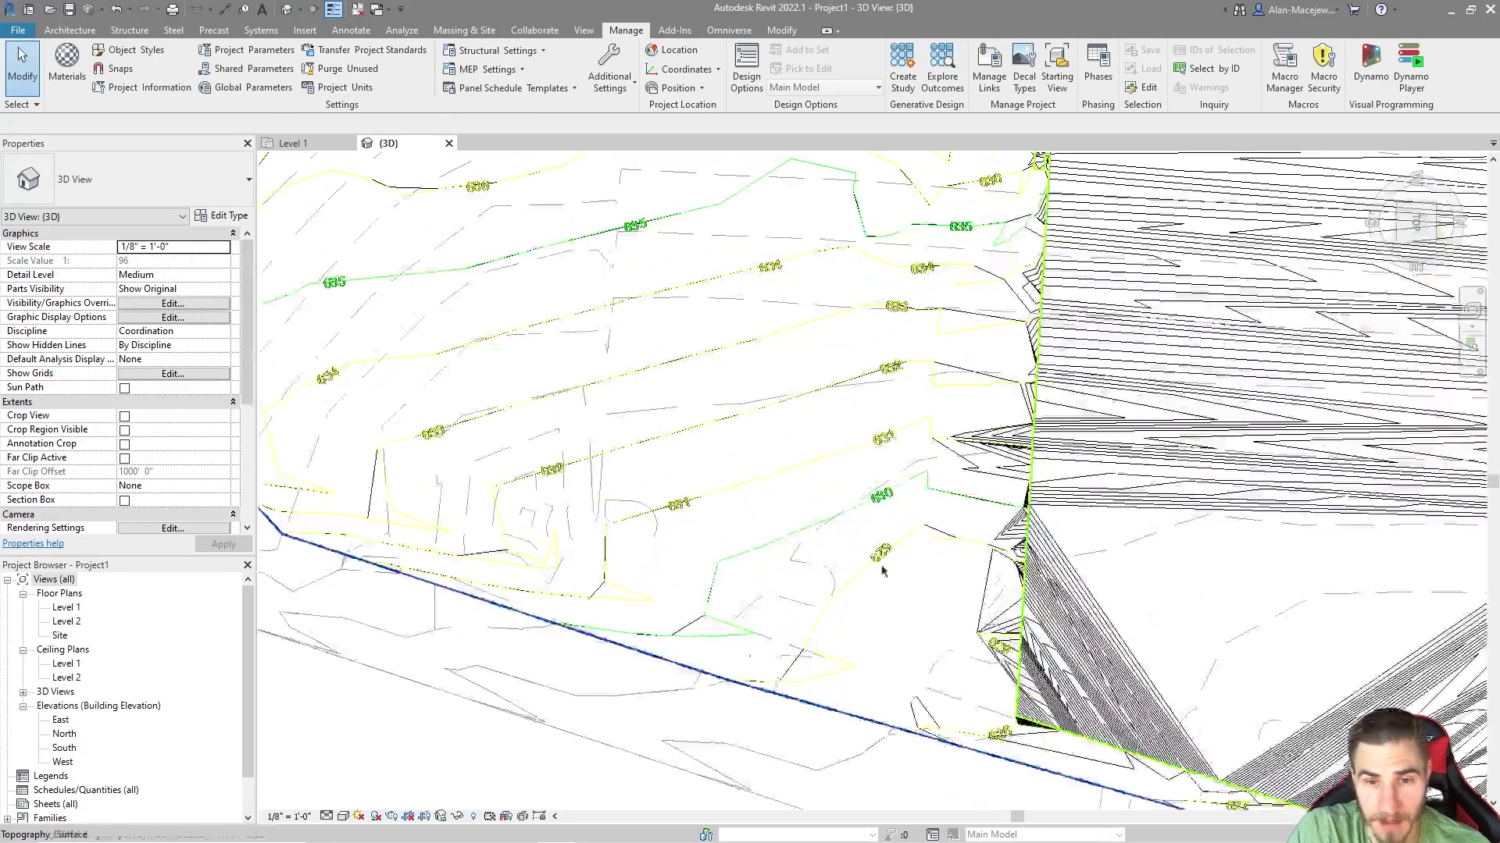
{"action": "scroll", "coordinate": [778, 275], "scroll_direction": "up", "scroll_amount": 2}
{"action": "scroll", "coordinate": [778, 274], "scroll_direction": "down", "scroll_amount": 1}
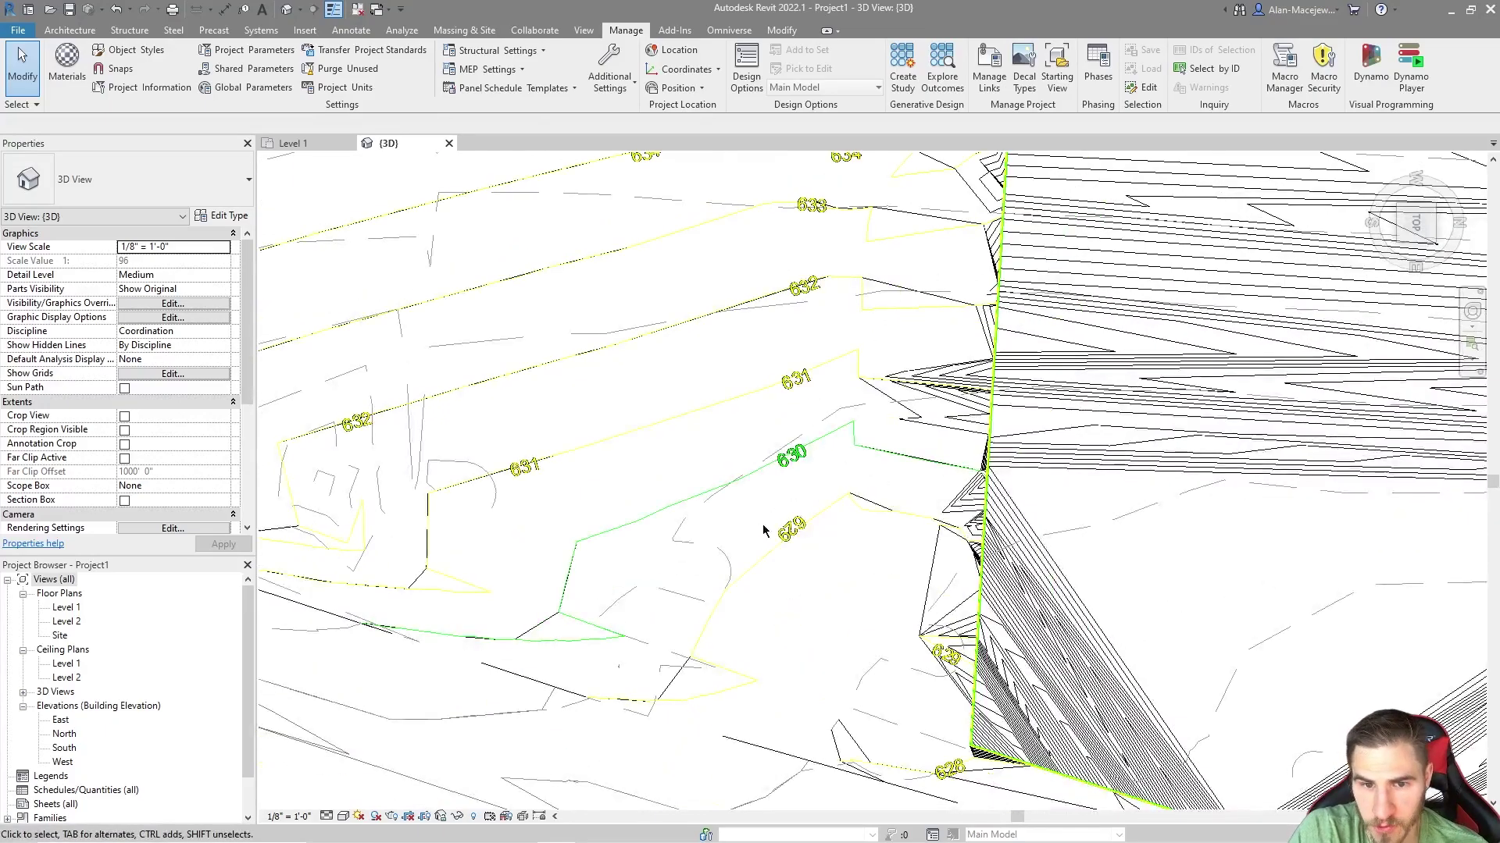
{"action": "scroll", "coordinate": [805, 437], "scroll_direction": "down", "scroll_amount": 5}
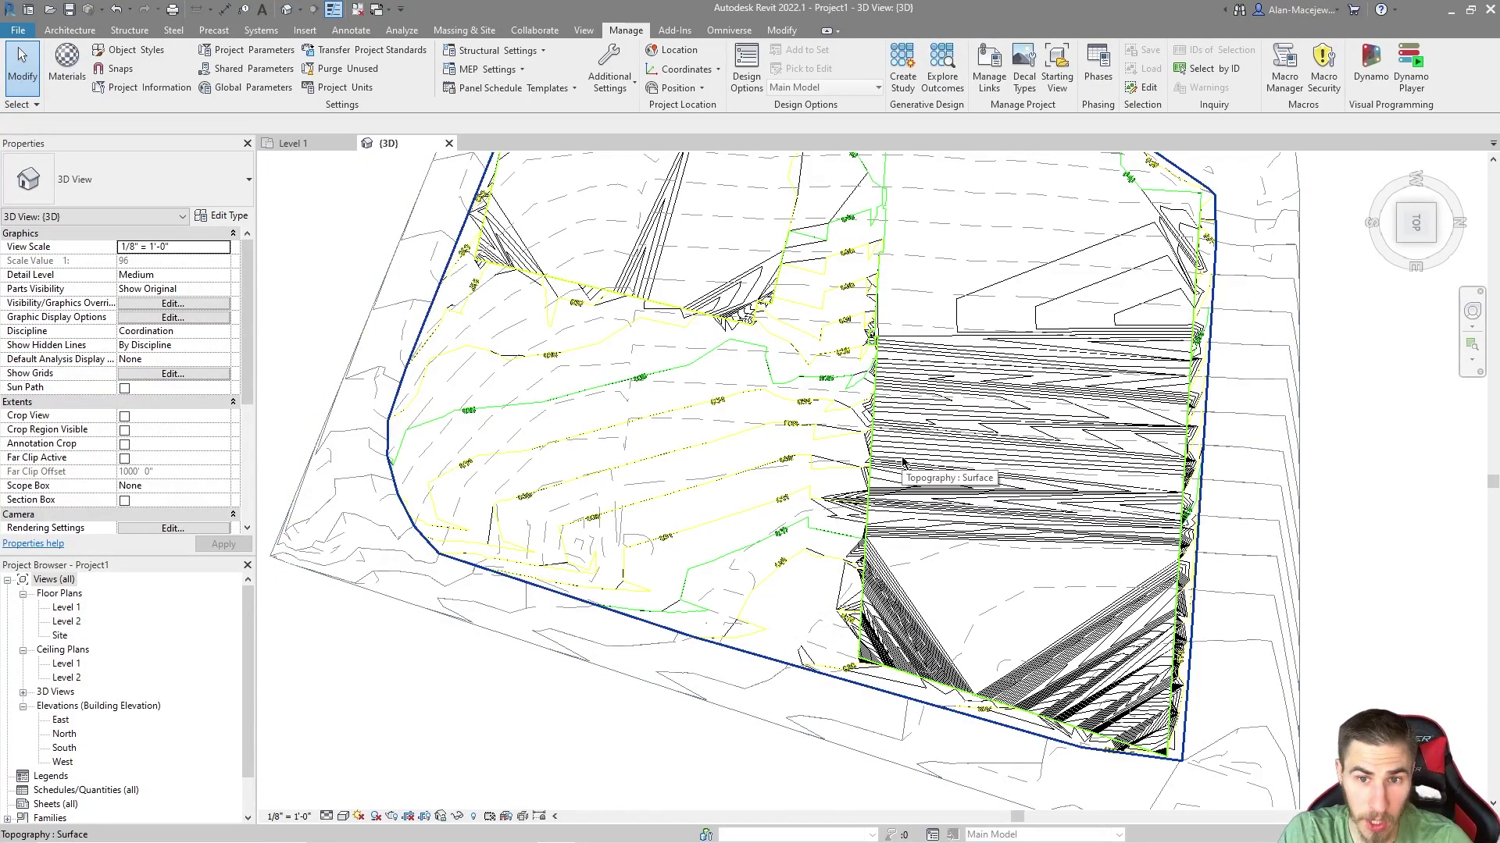
{"action": "scroll", "coordinate": [749, 562], "scroll_direction": "down", "scroll_amount": 4}
{"action": "middle_click_drag", "start_coordinate": [571, 680], "coordinate": [825, 579], "text": "shift"}
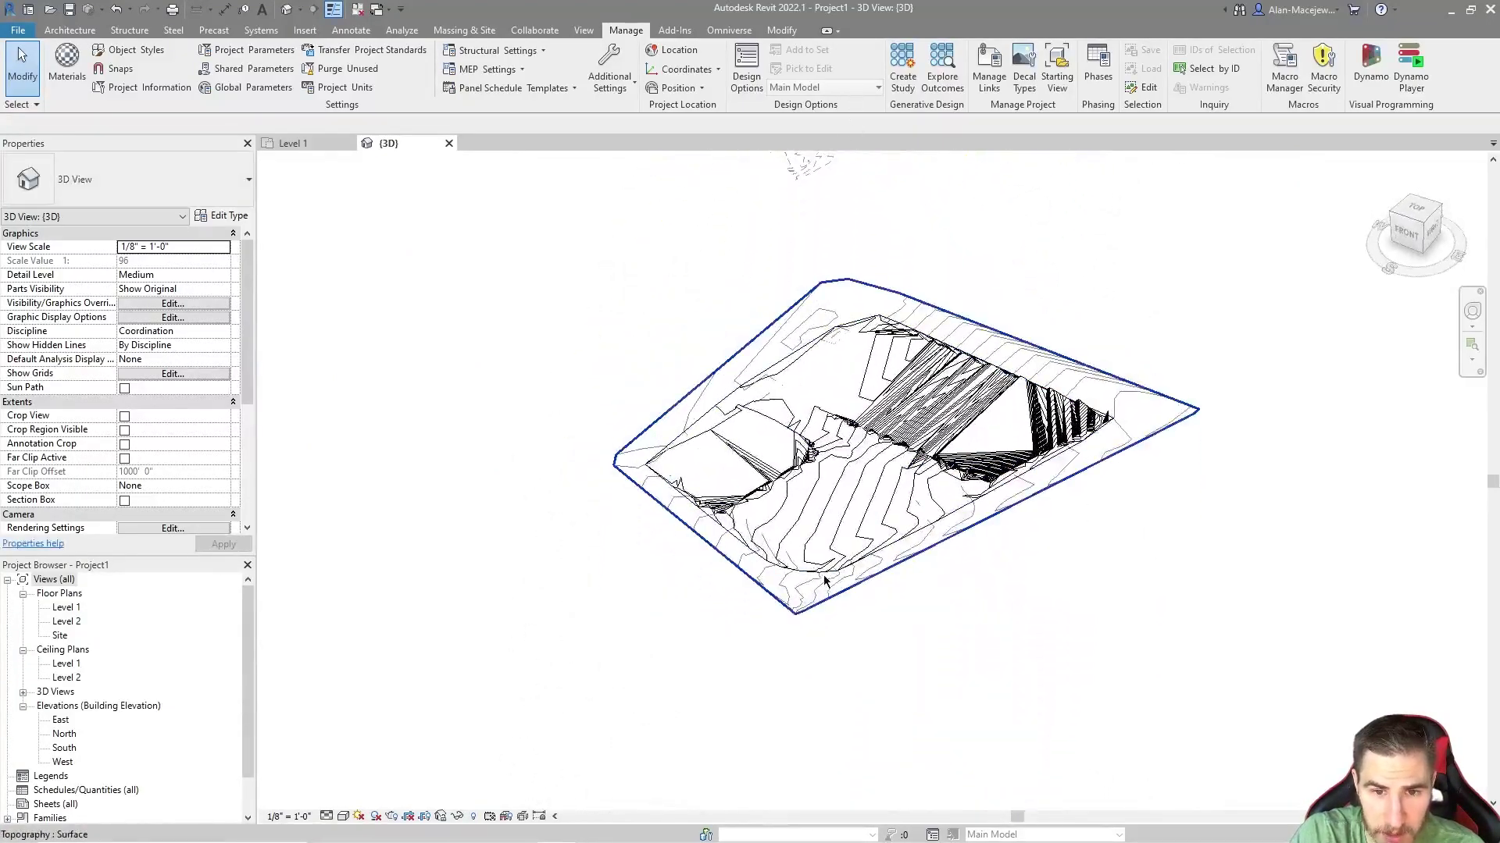
Step: Inspect the properties of the outer existing toposurface and of the inner new-construction toposurface, then clear the selection
{"action": "scroll", "coordinate": [825, 579], "scroll_direction": "up", "scroll_amount": 3}
{"action": "left_click", "coordinate": [846, 613]}
{"action": "scroll", "coordinate": [847, 612], "scroll_direction": "down", "scroll_amount": 3}
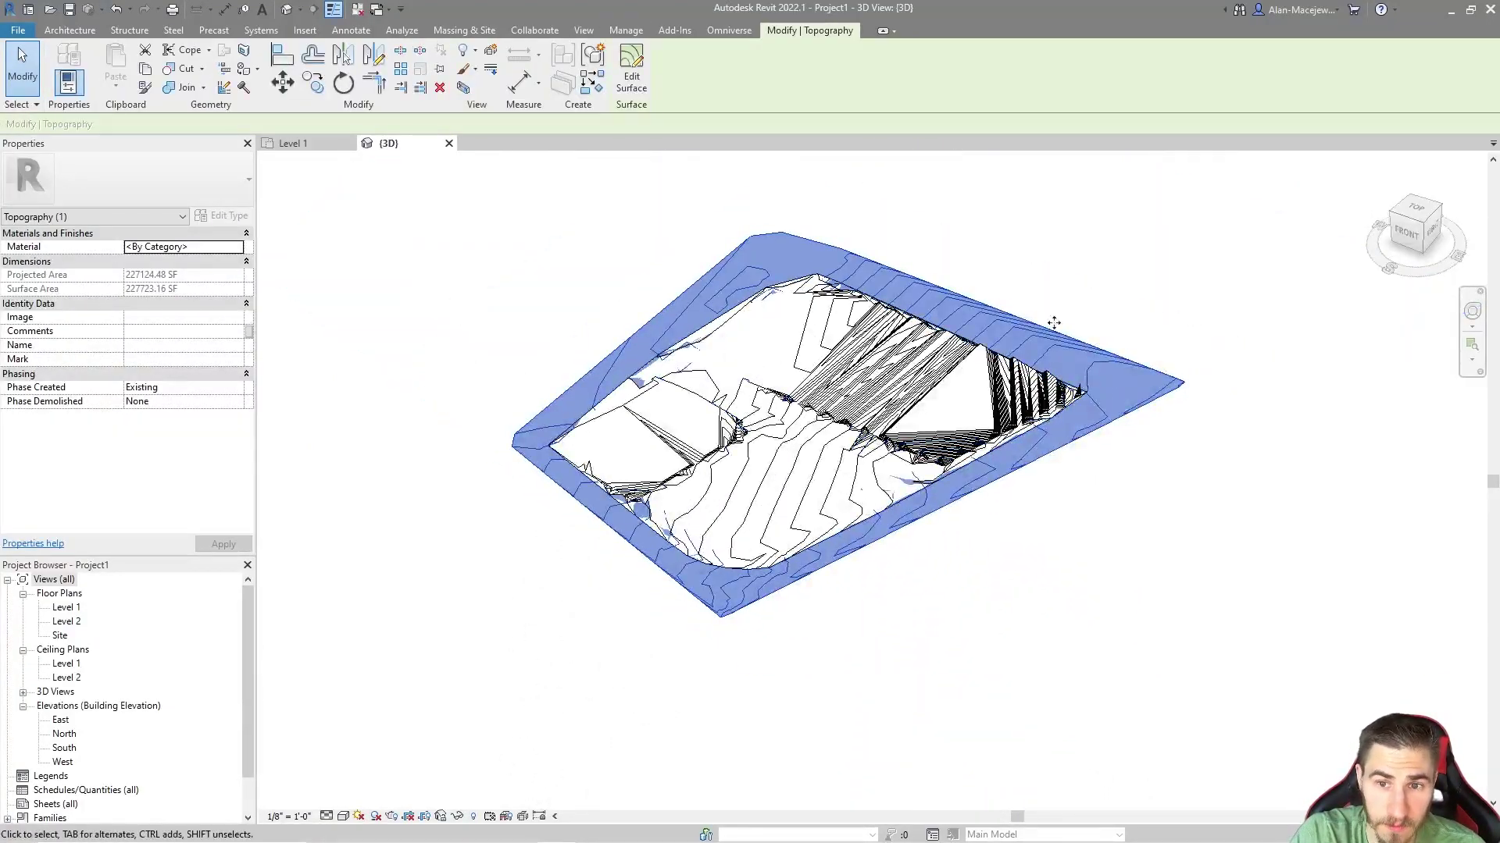
{"action": "left_click", "coordinate": [891, 509]}
{"action": "middle_click_drag", "start_coordinate": [892, 509], "coordinate": [710, 588], "text": "shift"}
{"action": "scroll", "coordinate": [684, 705], "scroll_direction": "up", "scroll_amount": 2}
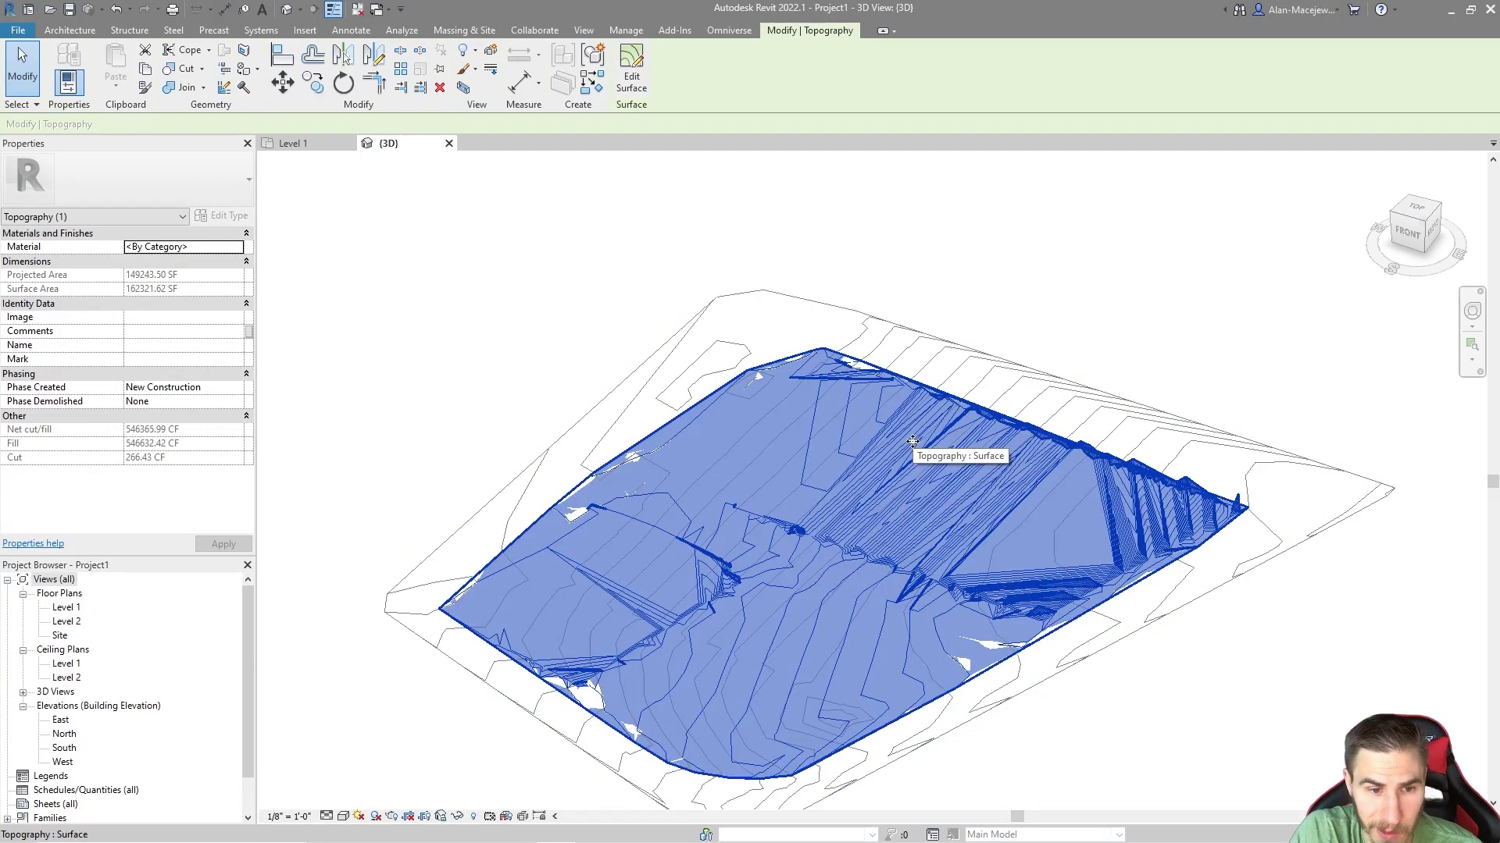
{"action": "scroll", "coordinate": [758, 269], "scroll_direction": "down", "scroll_amount": 3}
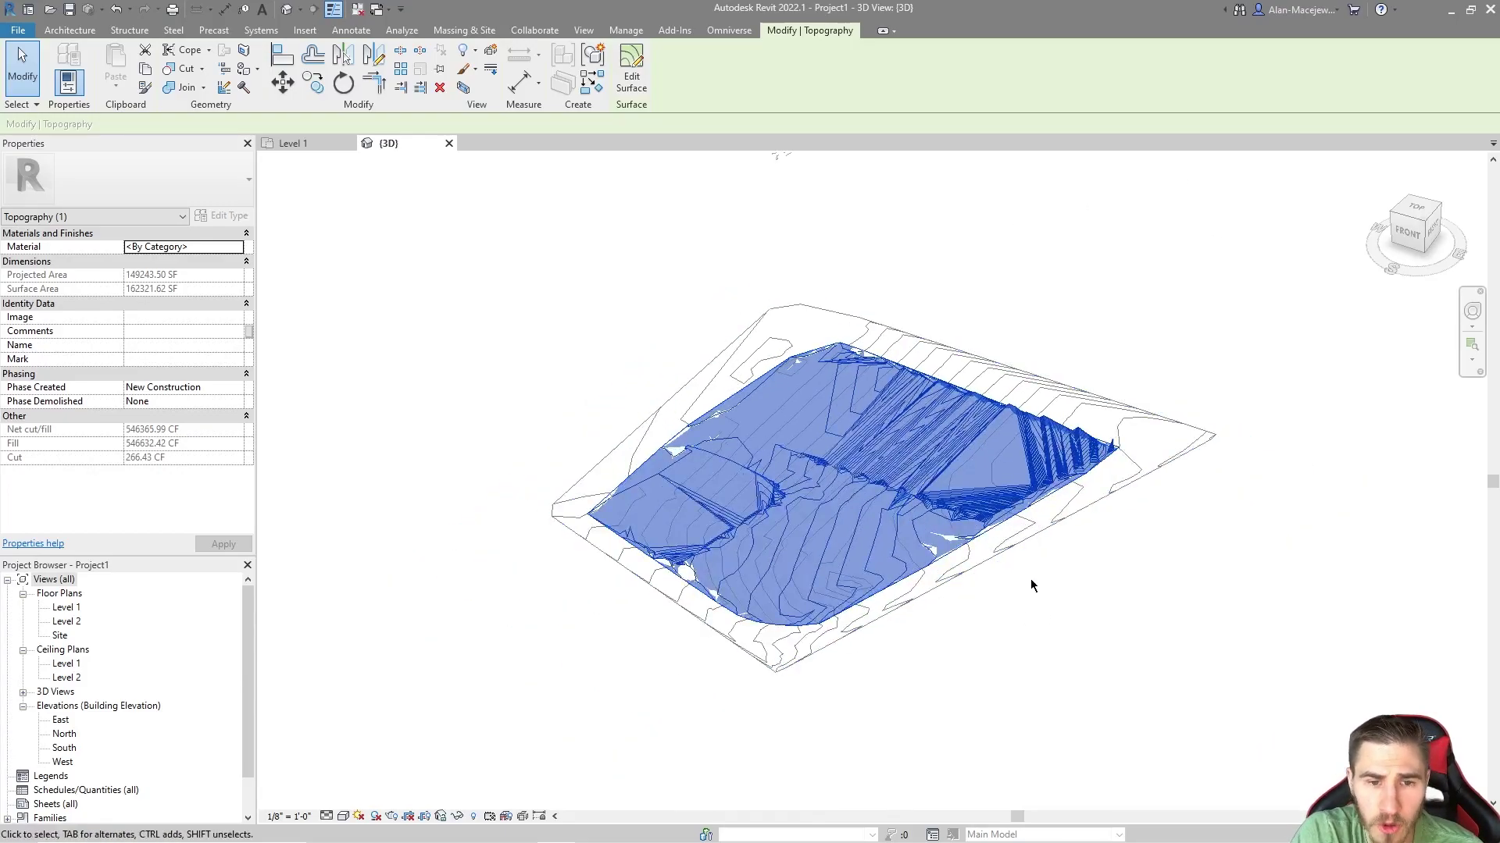
{"action": "middle_click_drag", "start_coordinate": [1021, 563], "coordinate": [1042, 615]}
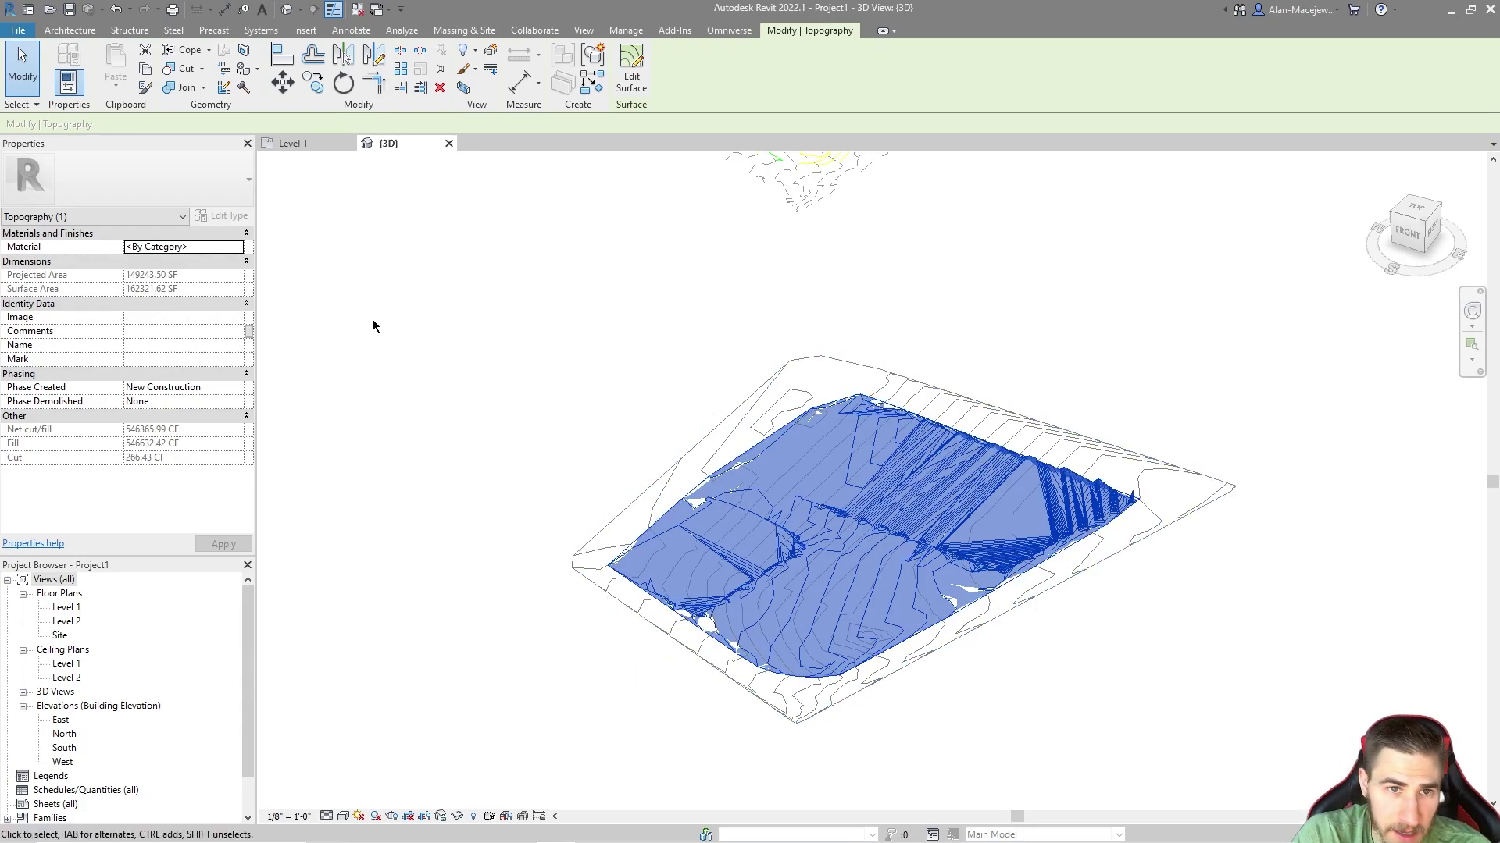
{"action": "left_click", "coordinate": [332, 418]}
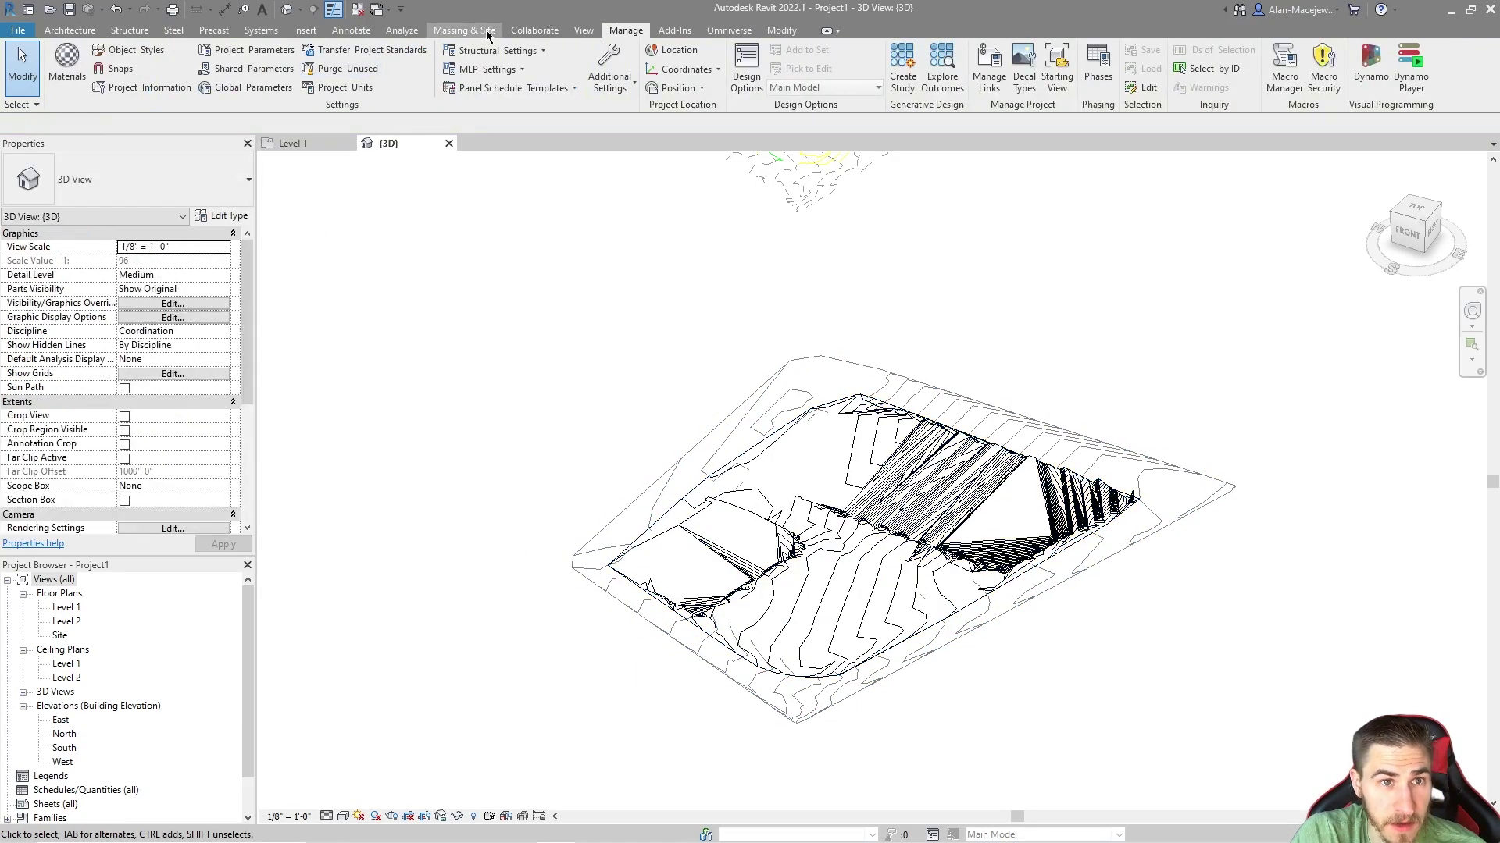
{"action": "left_click", "coordinate": [465, 31]}
{"action": "left_click", "coordinate": [597, 66]}
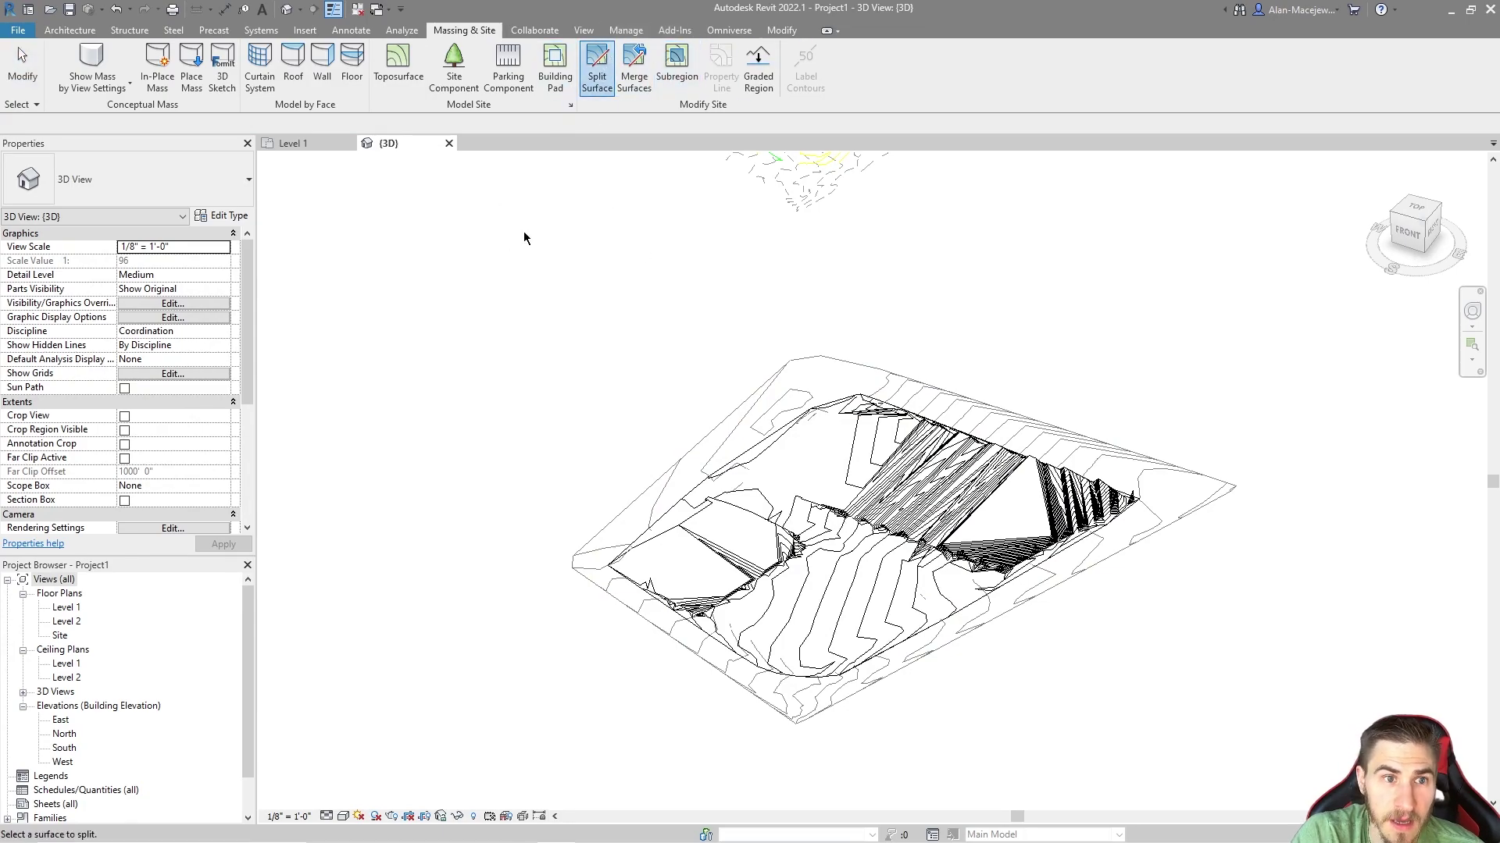
{"action": "scroll", "coordinate": [753, 660], "scroll_direction": "up", "scroll_amount": 4}
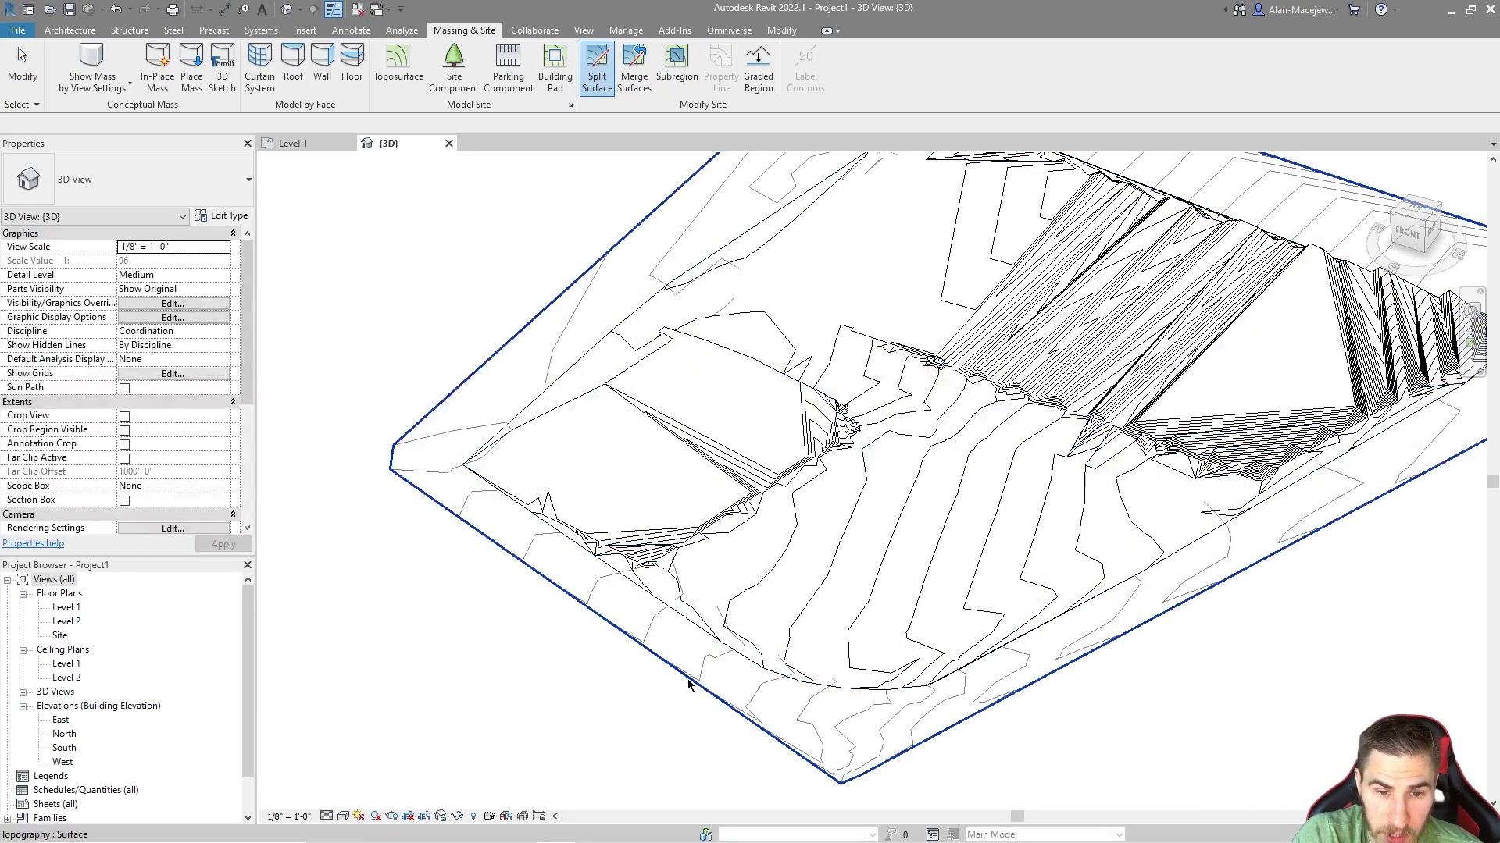
{"action": "left_click", "coordinate": [688, 684]}
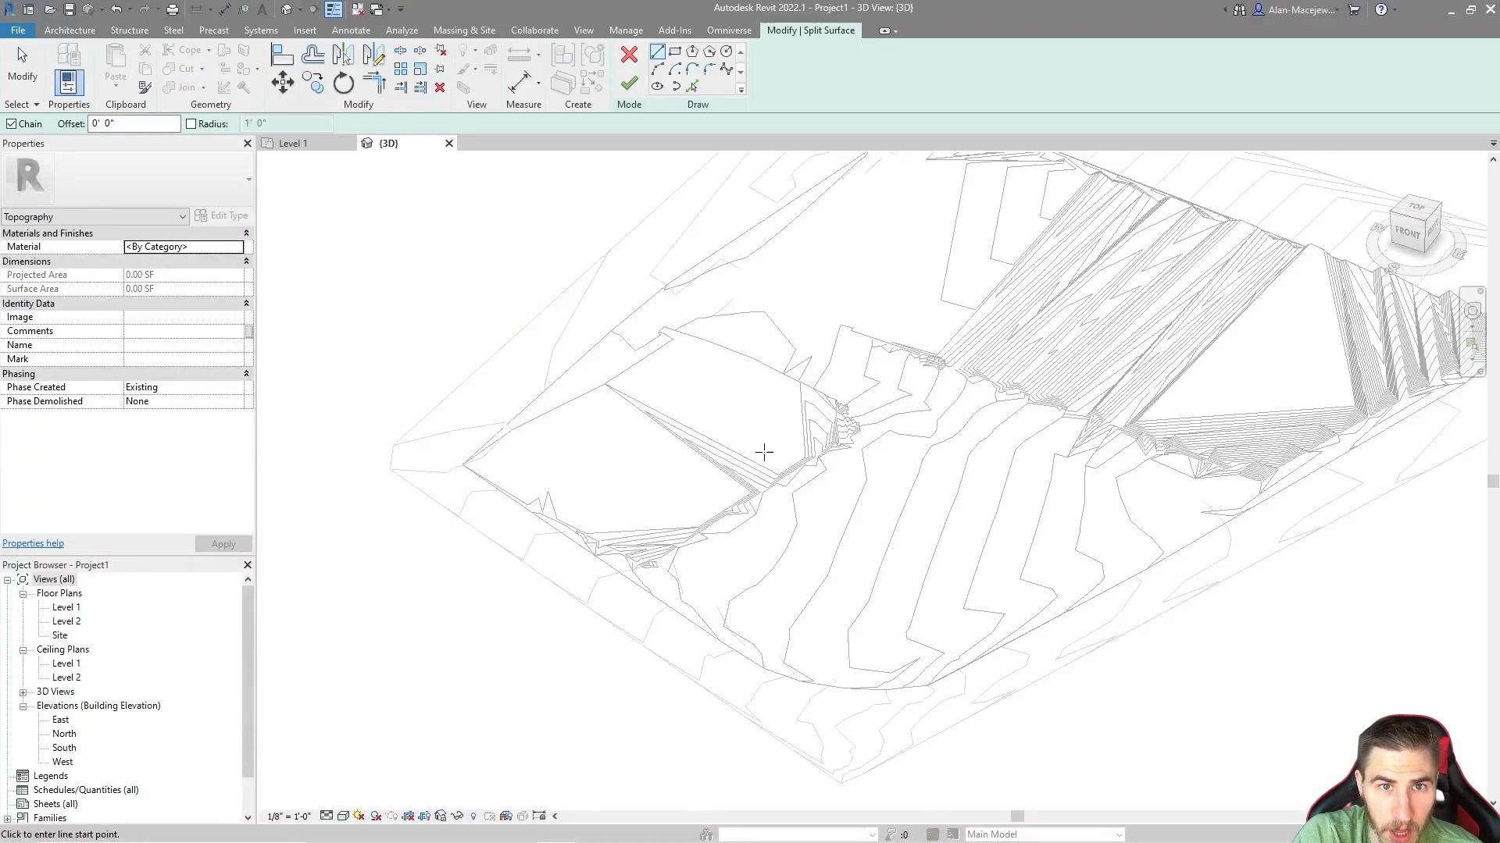
{"action": "left_click", "coordinate": [691, 85]}
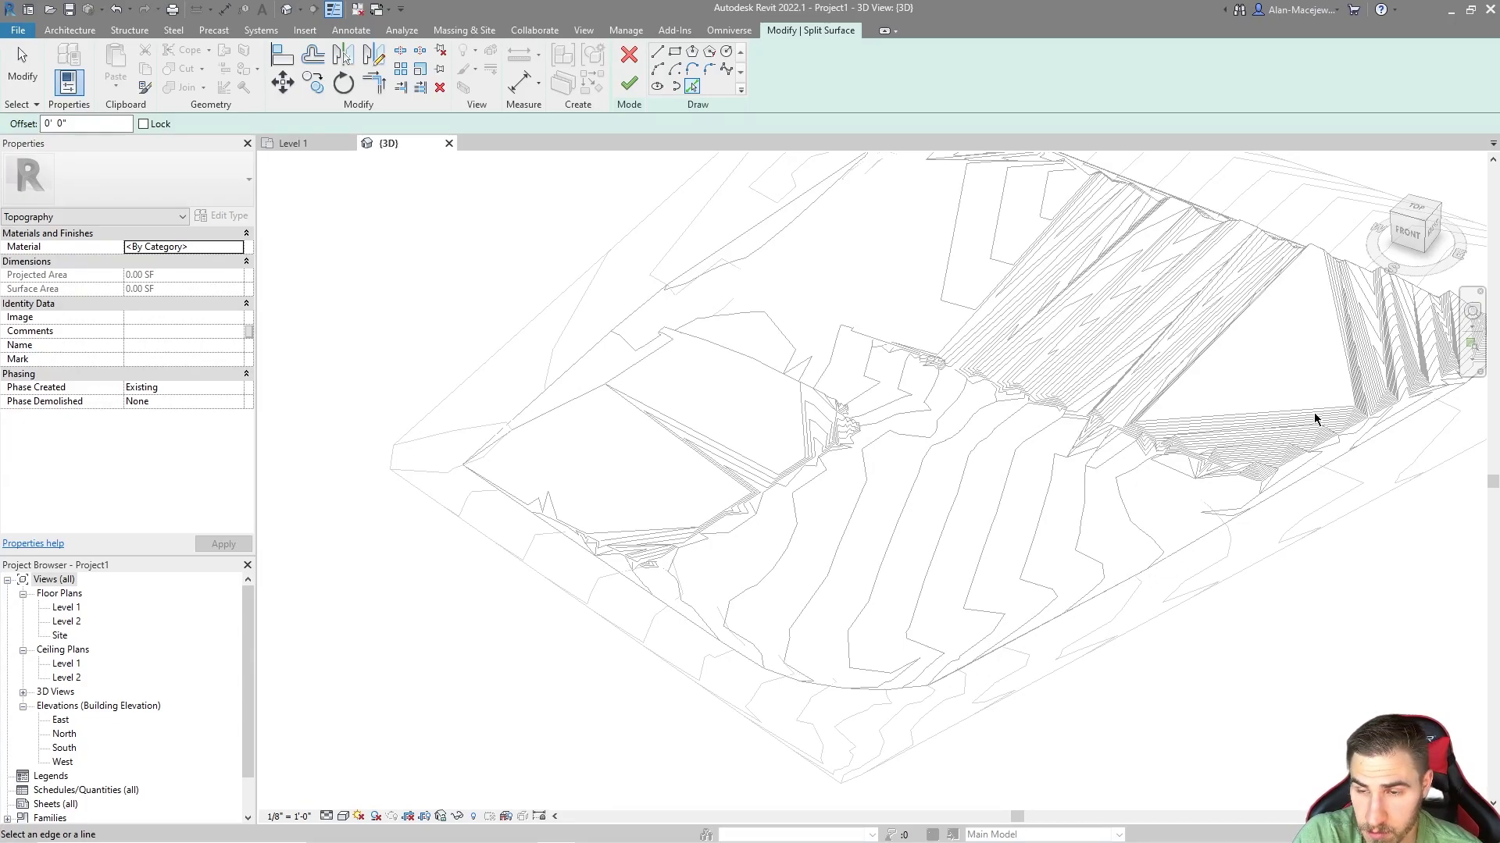
{"action": "scroll", "coordinate": [1166, 545], "scroll_direction": "down", "scroll_amount": 6}
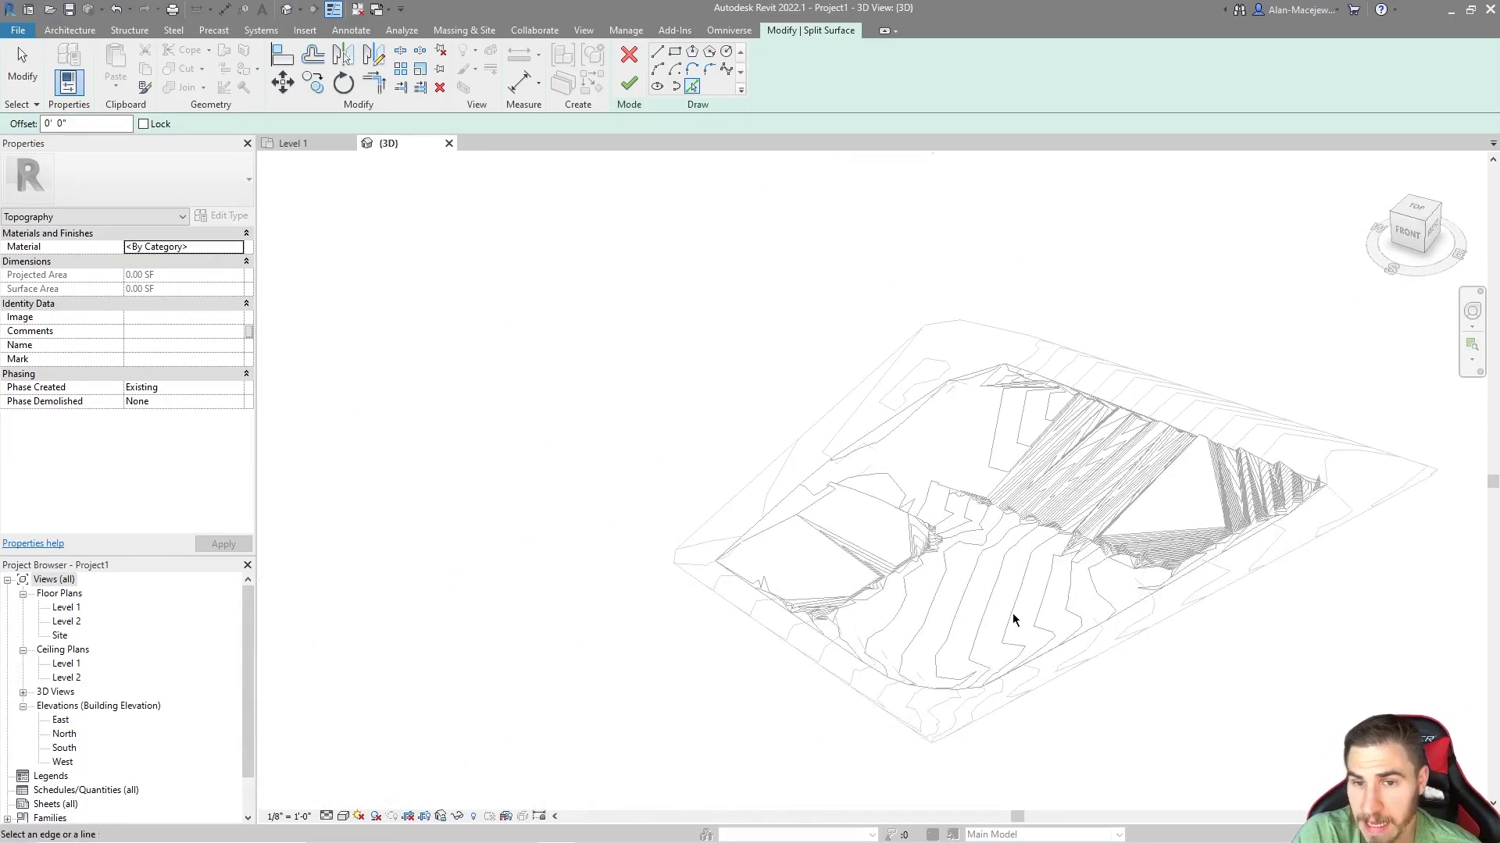
{"action": "scroll", "coordinate": [1035, 608], "scroll_direction": "up", "scroll_amount": 3}
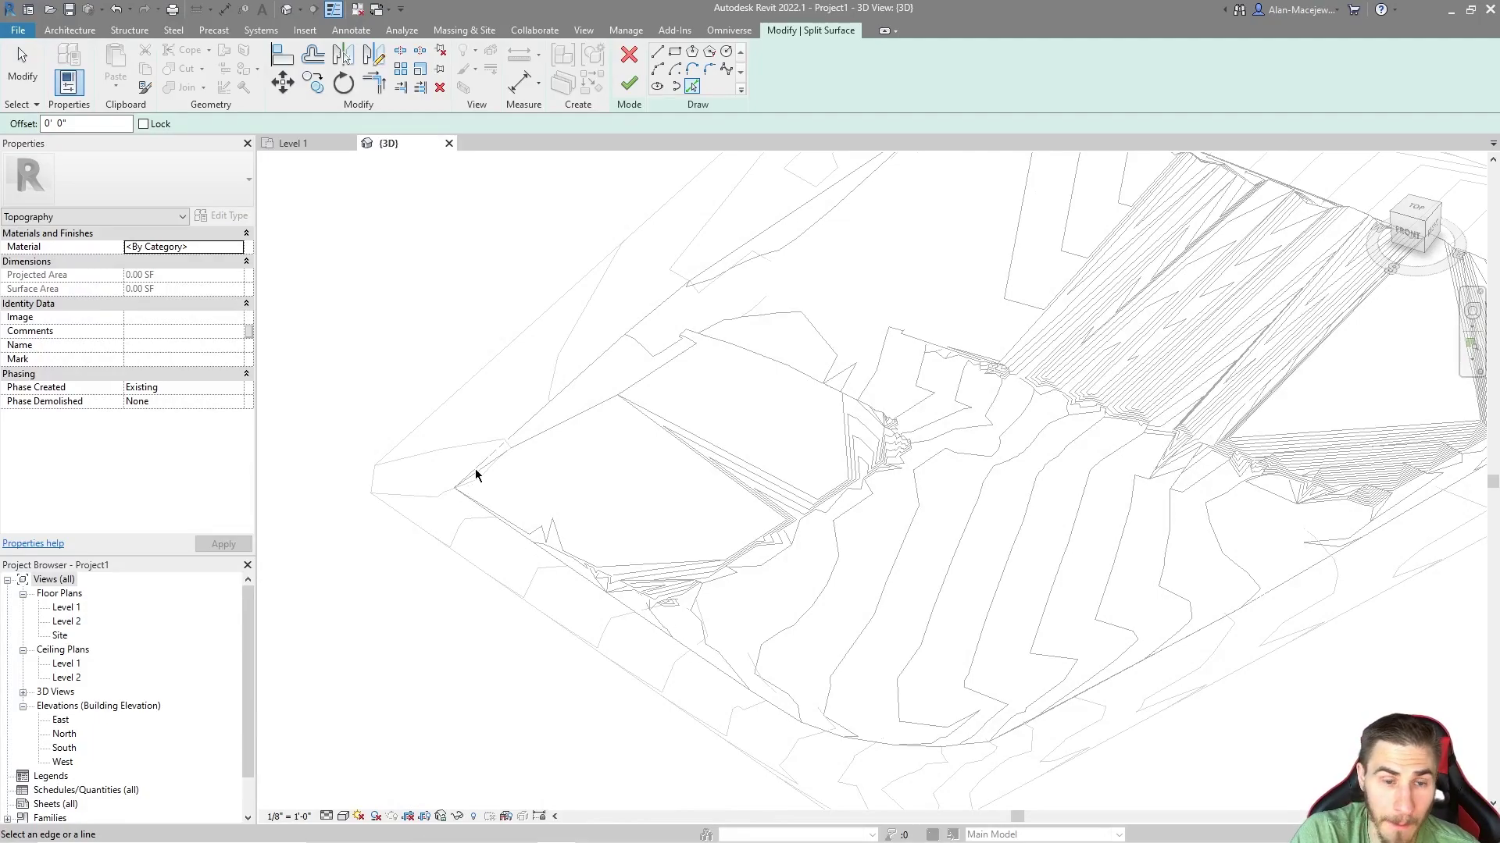
{"action": "middle_click_drag", "start_coordinate": [761, 264], "coordinate": [669, 297]}
{"action": "scroll", "coordinate": [670, 298], "scroll_direction": "down", "scroll_amount": 1}
{"action": "left_click", "coordinate": [629, 55]}
{"action": "mouse_move", "coordinate": [637, 433]}
{"action": "middle_mouse_down"}
{"action": "mouse_move", "coordinate": [732, 448]}
{"action": "mouse_move", "coordinate": [649, 414]}
{"action": "middle_mouse_up"}
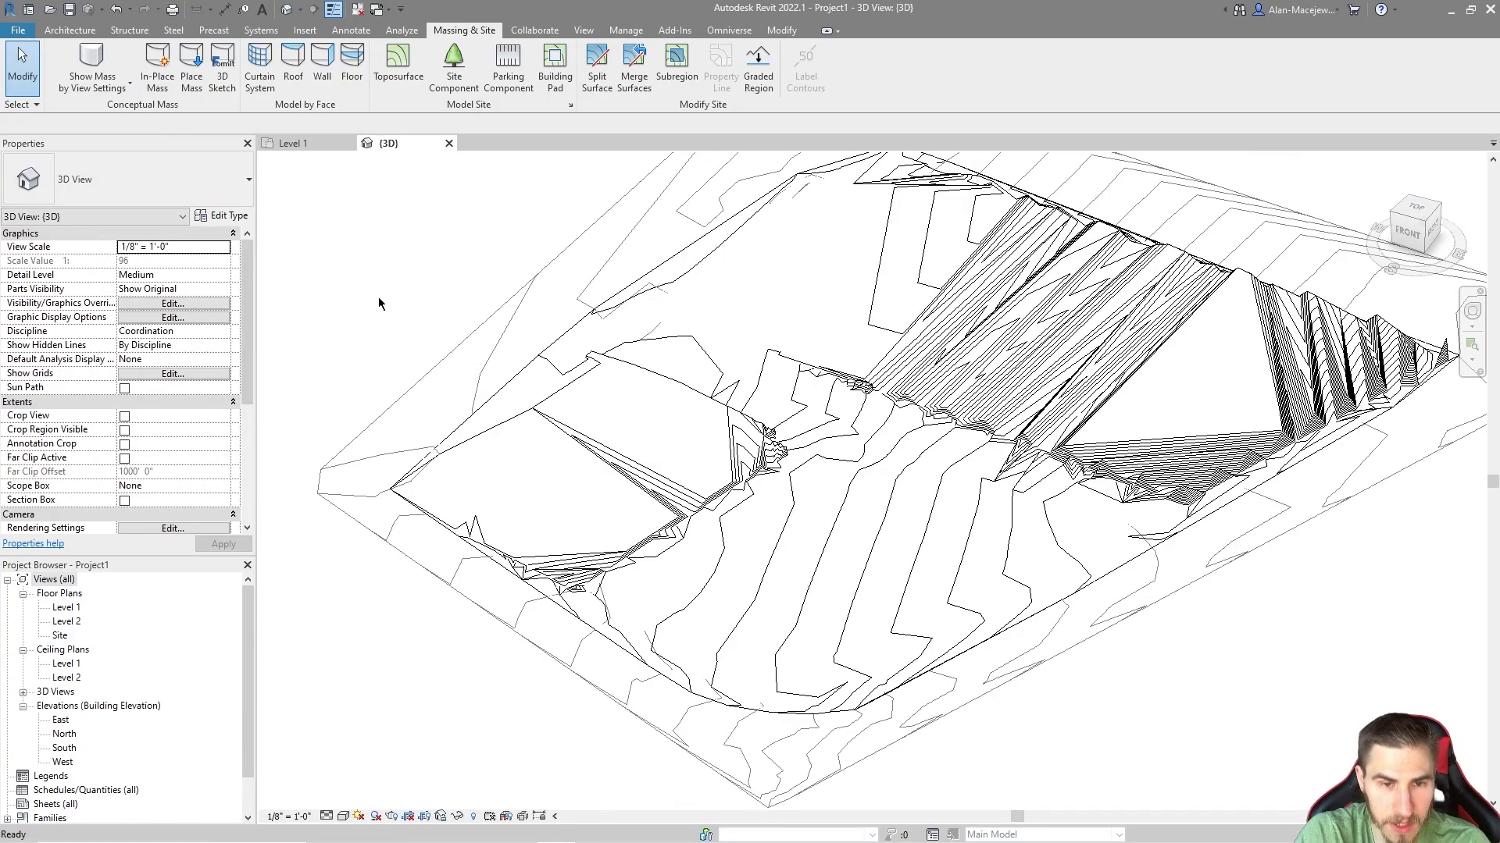
Step: Open the 3D view's Visibility/Graphic Overrides, expand the Topography category and select its main row
{"action": "key", "text": "v"}
{"action": "key", "text": "g"}
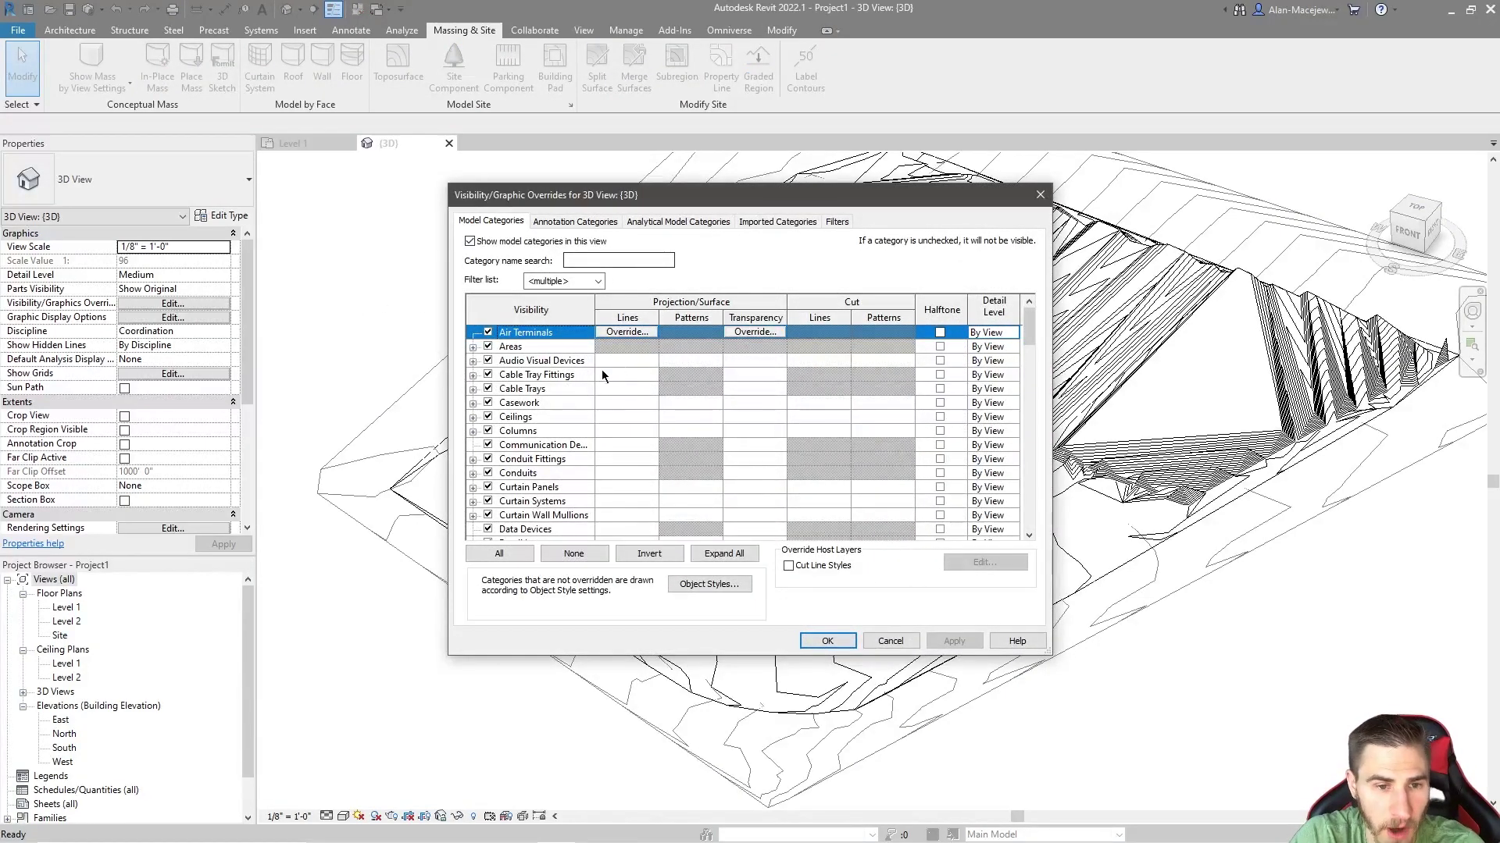
{"action": "scroll", "coordinate": [609, 367], "scroll_direction": "down", "scroll_amount": 1}
{"action": "left_click", "coordinate": [595, 428]}
{"action": "key", "text": "t"}
{"action": "scroll", "coordinate": [698, 435], "scroll_direction": "down", "scroll_amount": 3}
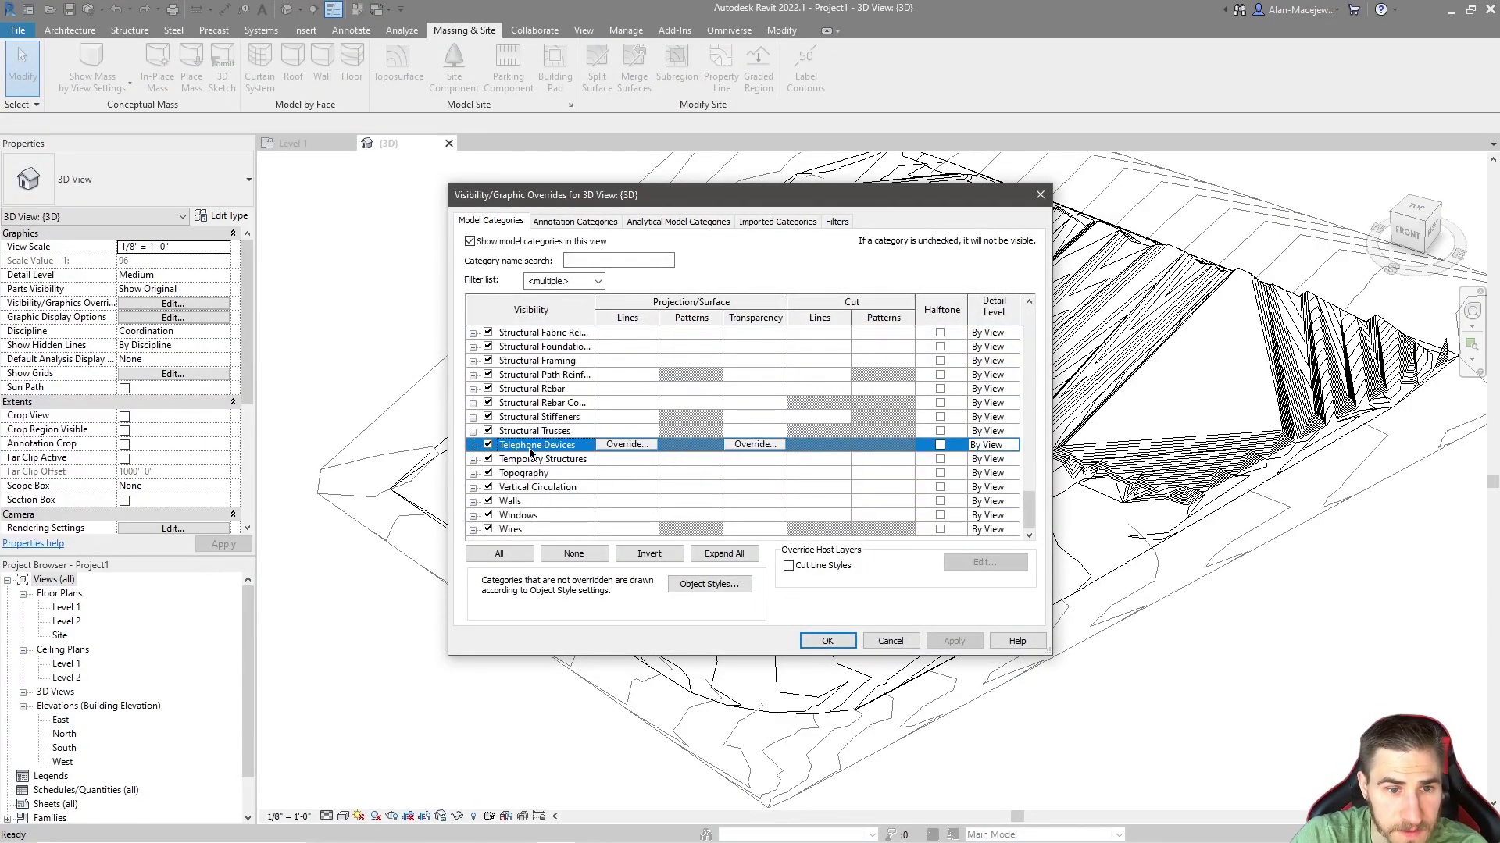
{"action": "left_click", "coordinate": [473, 473]}
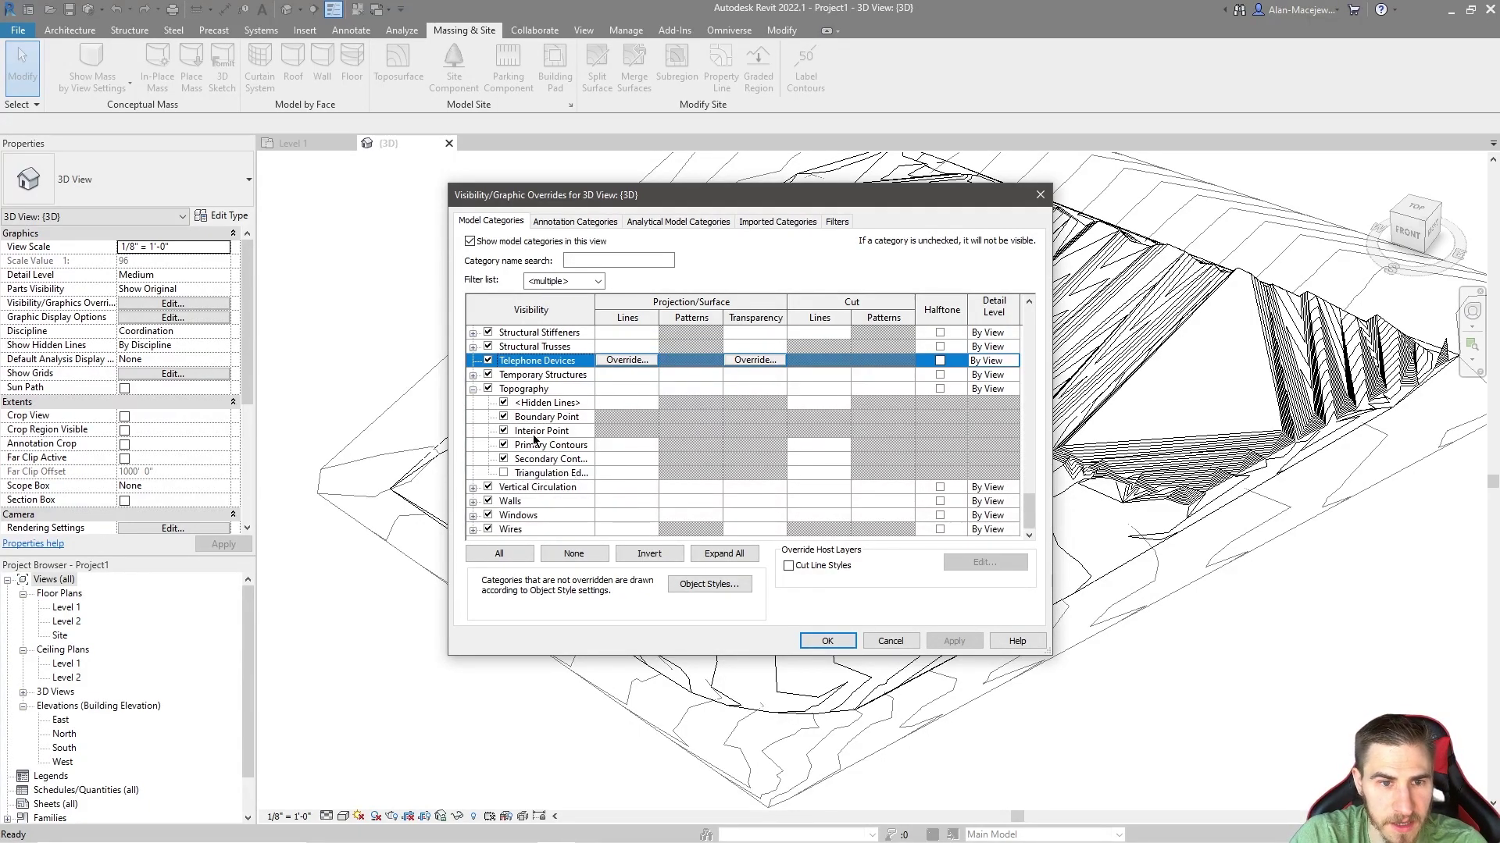
{"action": "left_click", "coordinate": [560, 389]}
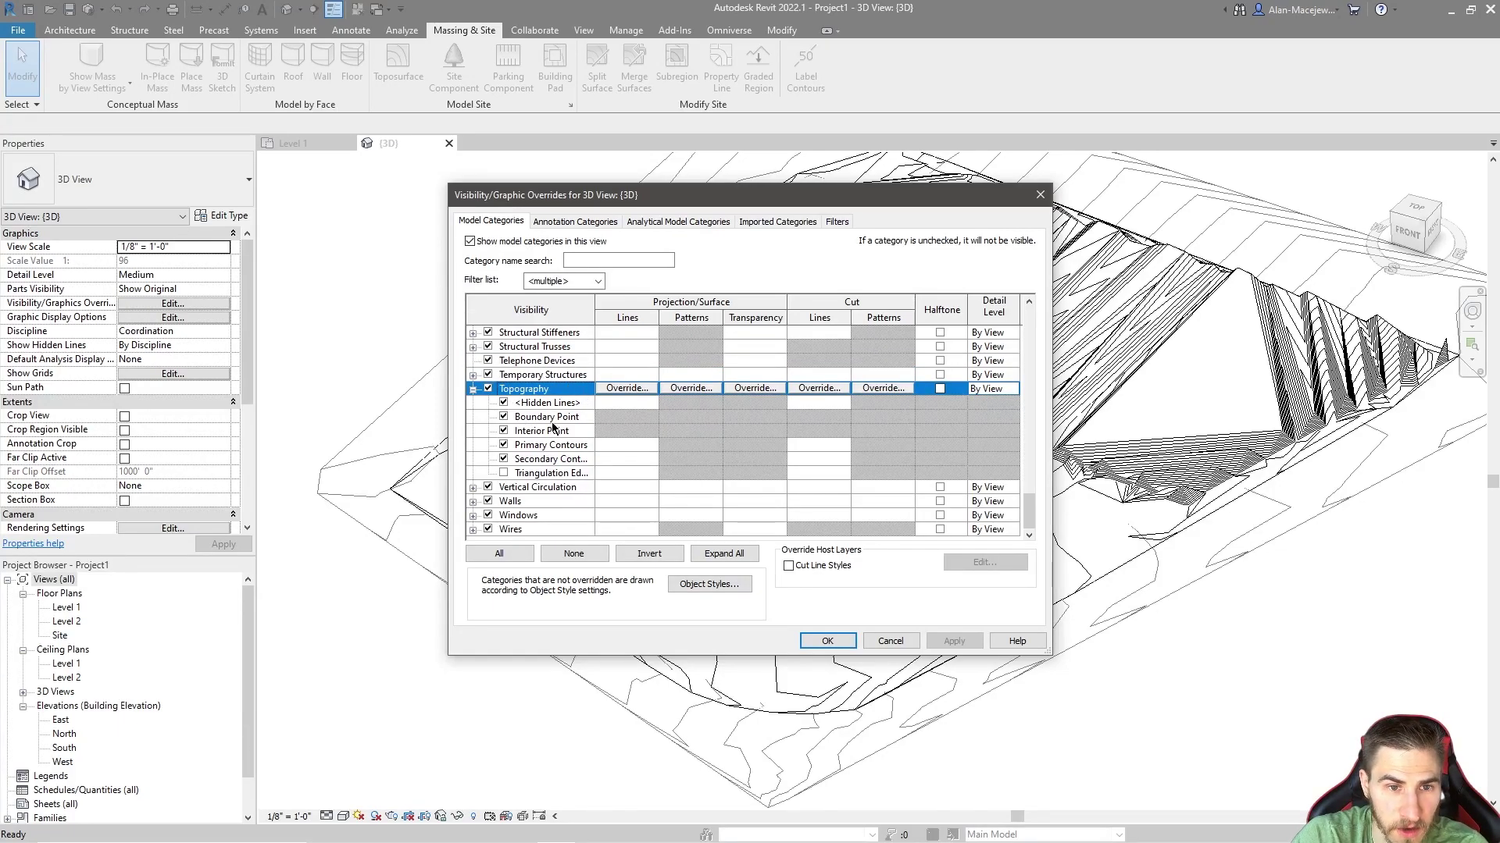
{"action": "left_click", "coordinate": [556, 419]}
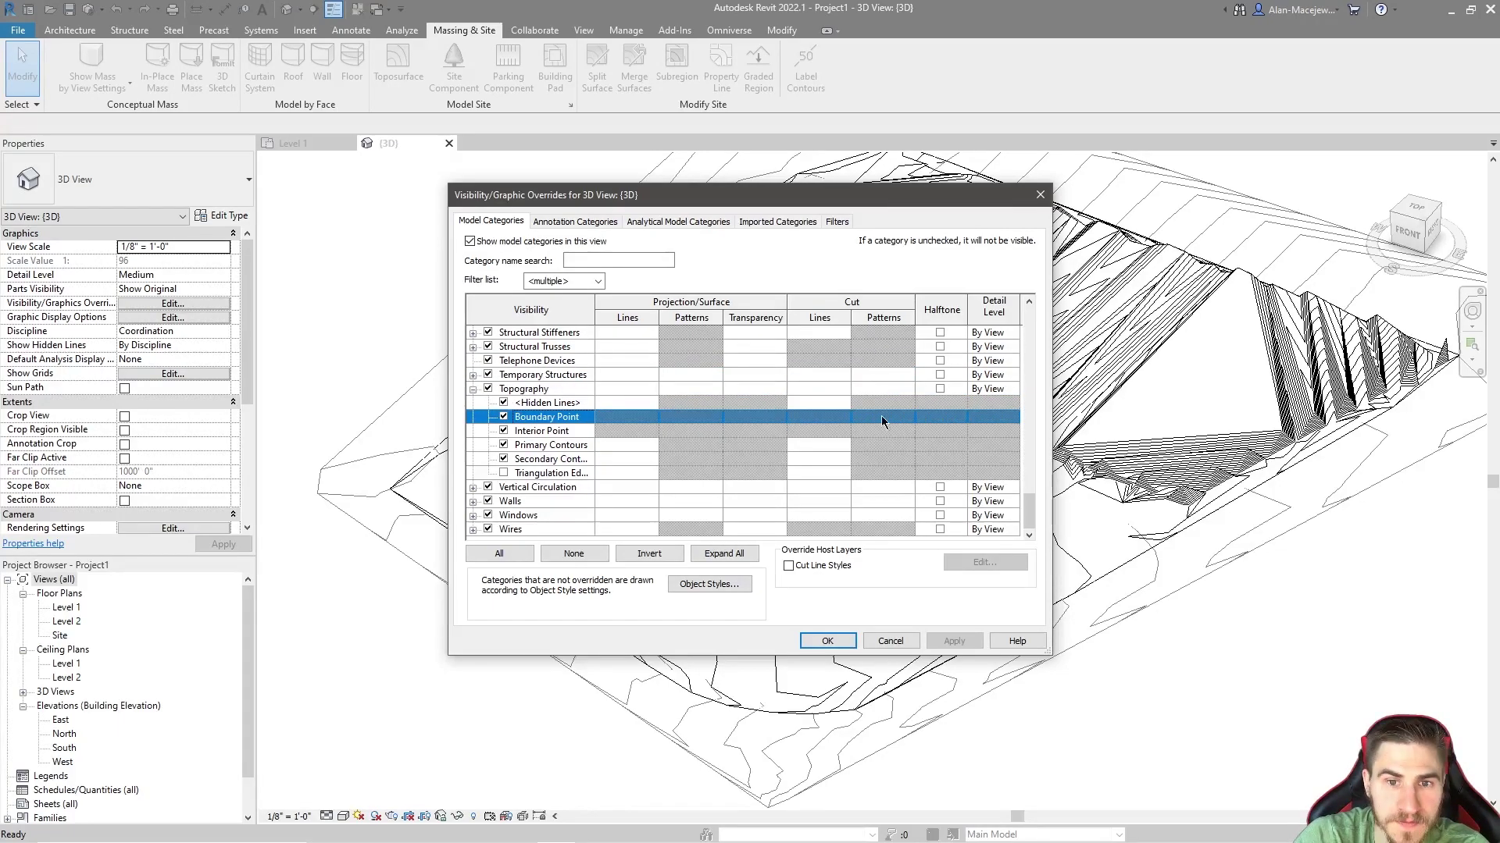
{"action": "left_click", "coordinate": [611, 389]}
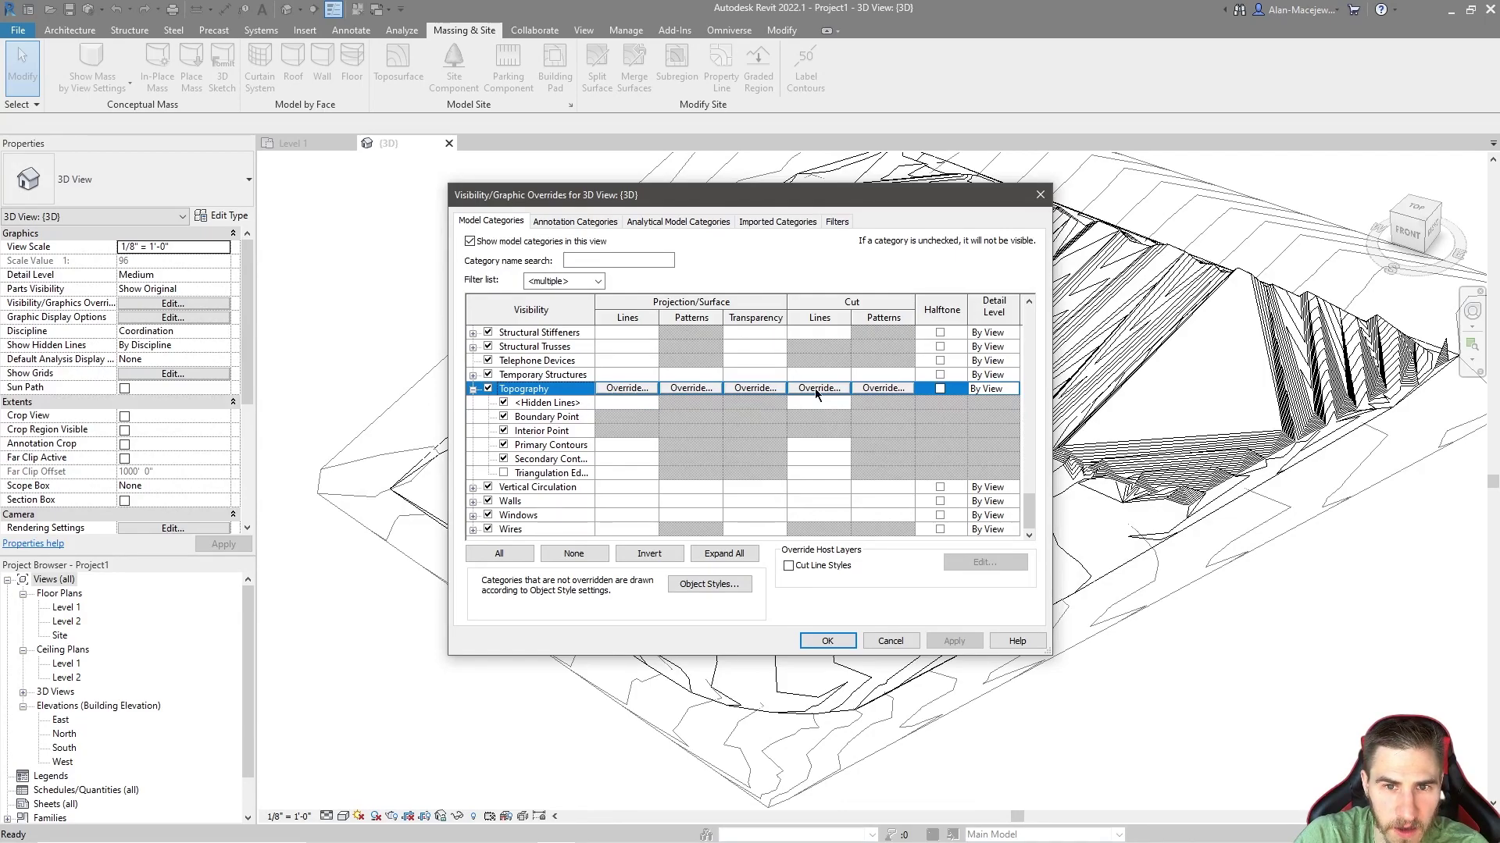
Step: Override the Topography projection lines with a Solid pattern and the colour Red
{"action": "left_click", "coordinate": [631, 388]}
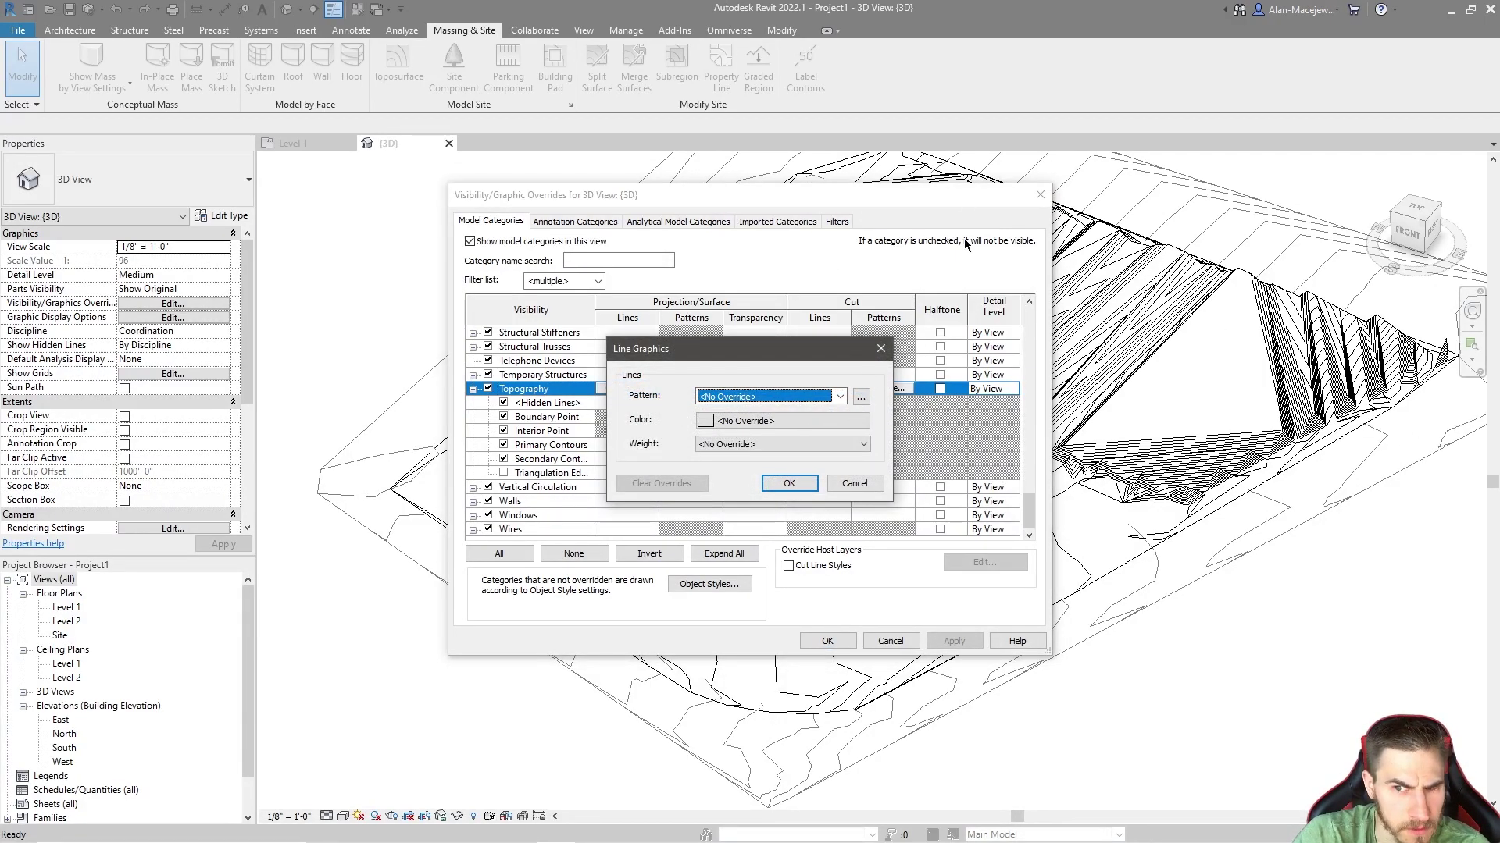
{"action": "left_click", "coordinate": [767, 394]}
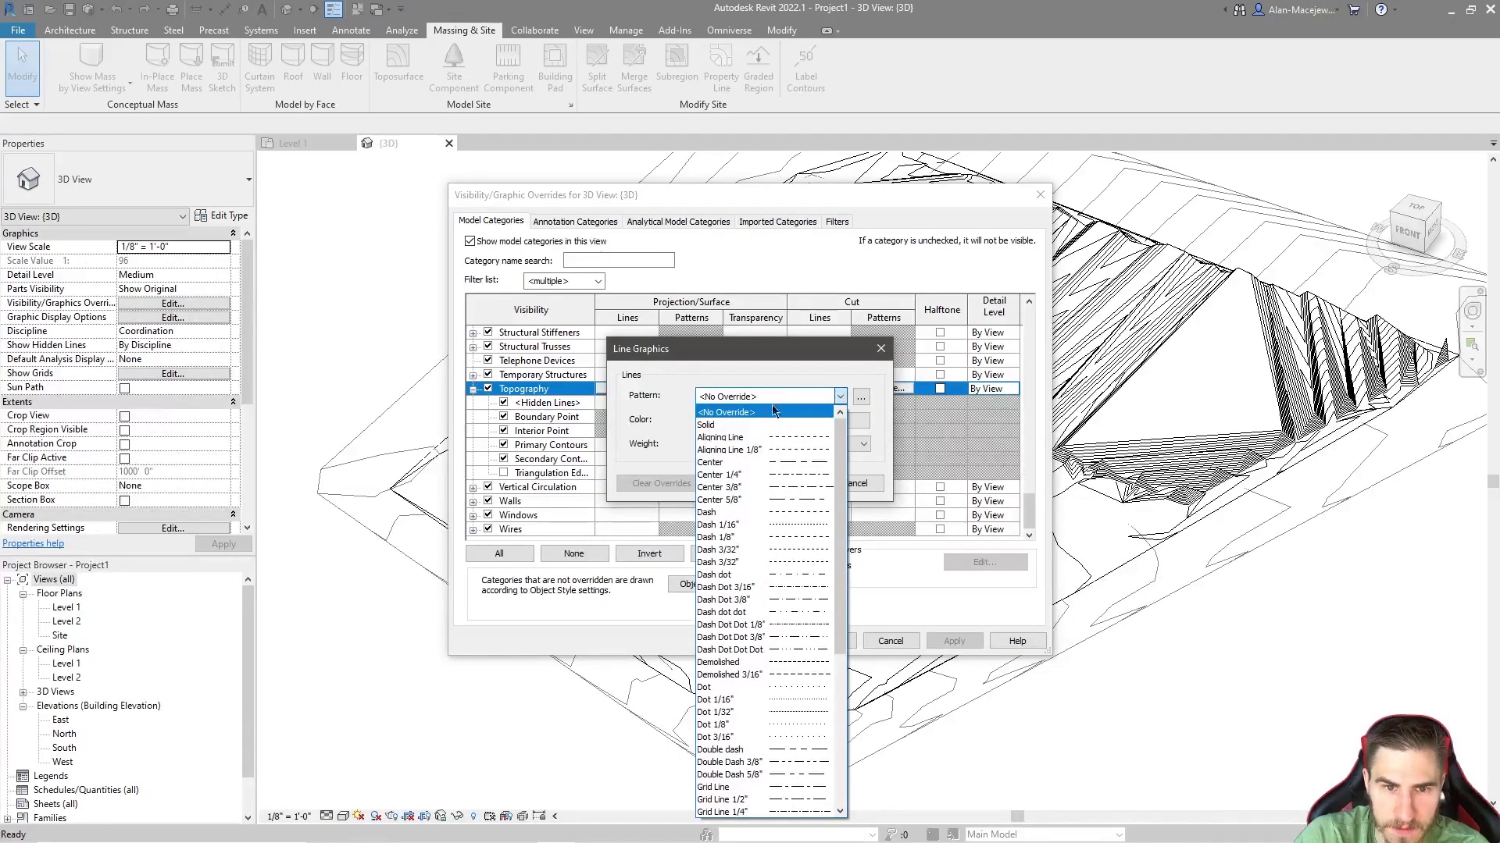
{"action": "left_click", "coordinate": [752, 418]}
{"action": "left_click", "coordinate": [750, 425]}
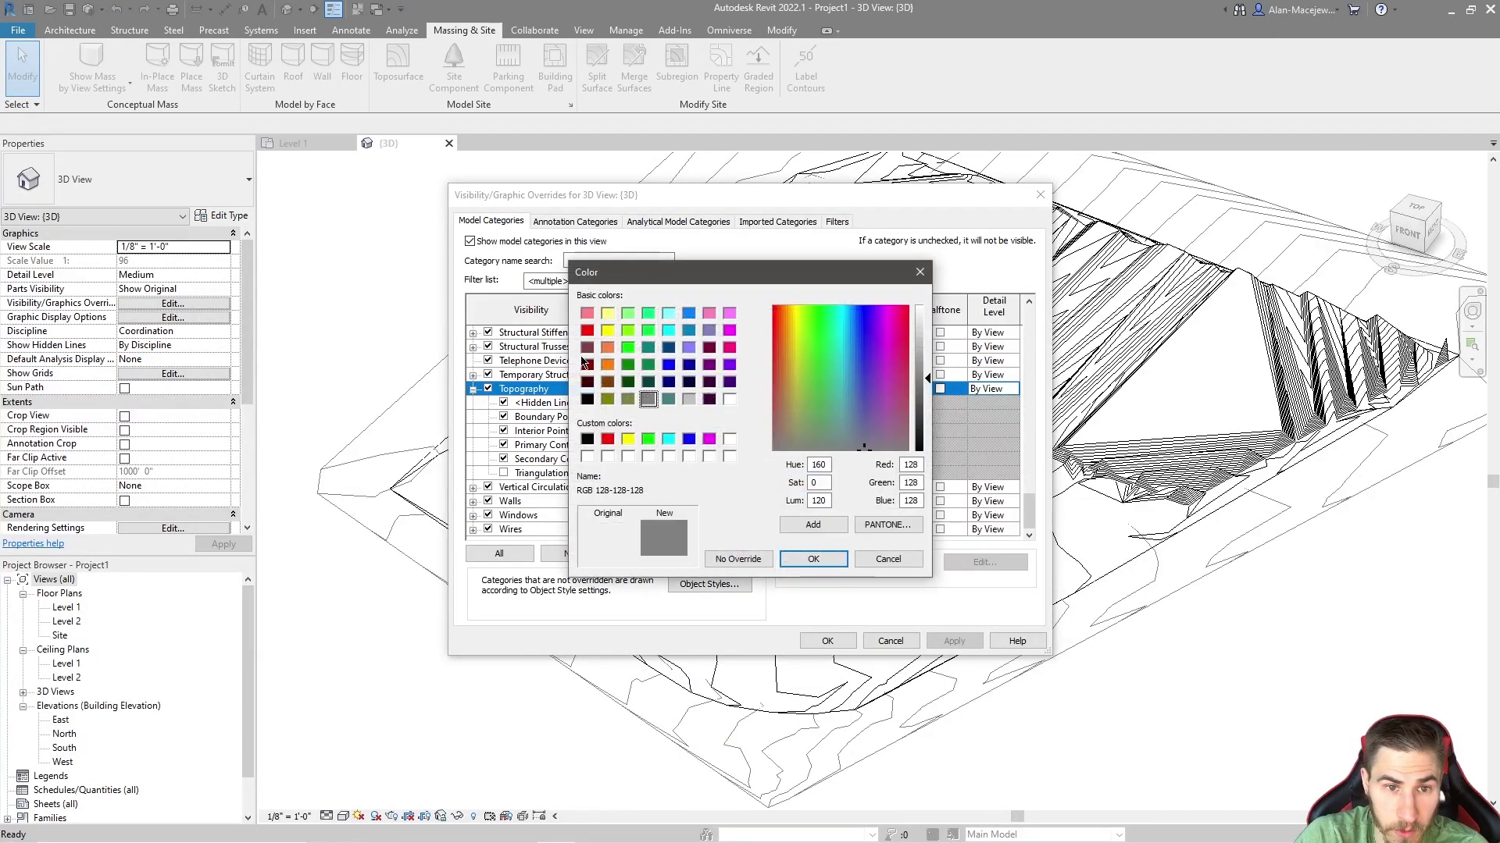
{"action": "left_click", "coordinate": [586, 331]}
{"action": "left_click", "coordinate": [809, 559]}
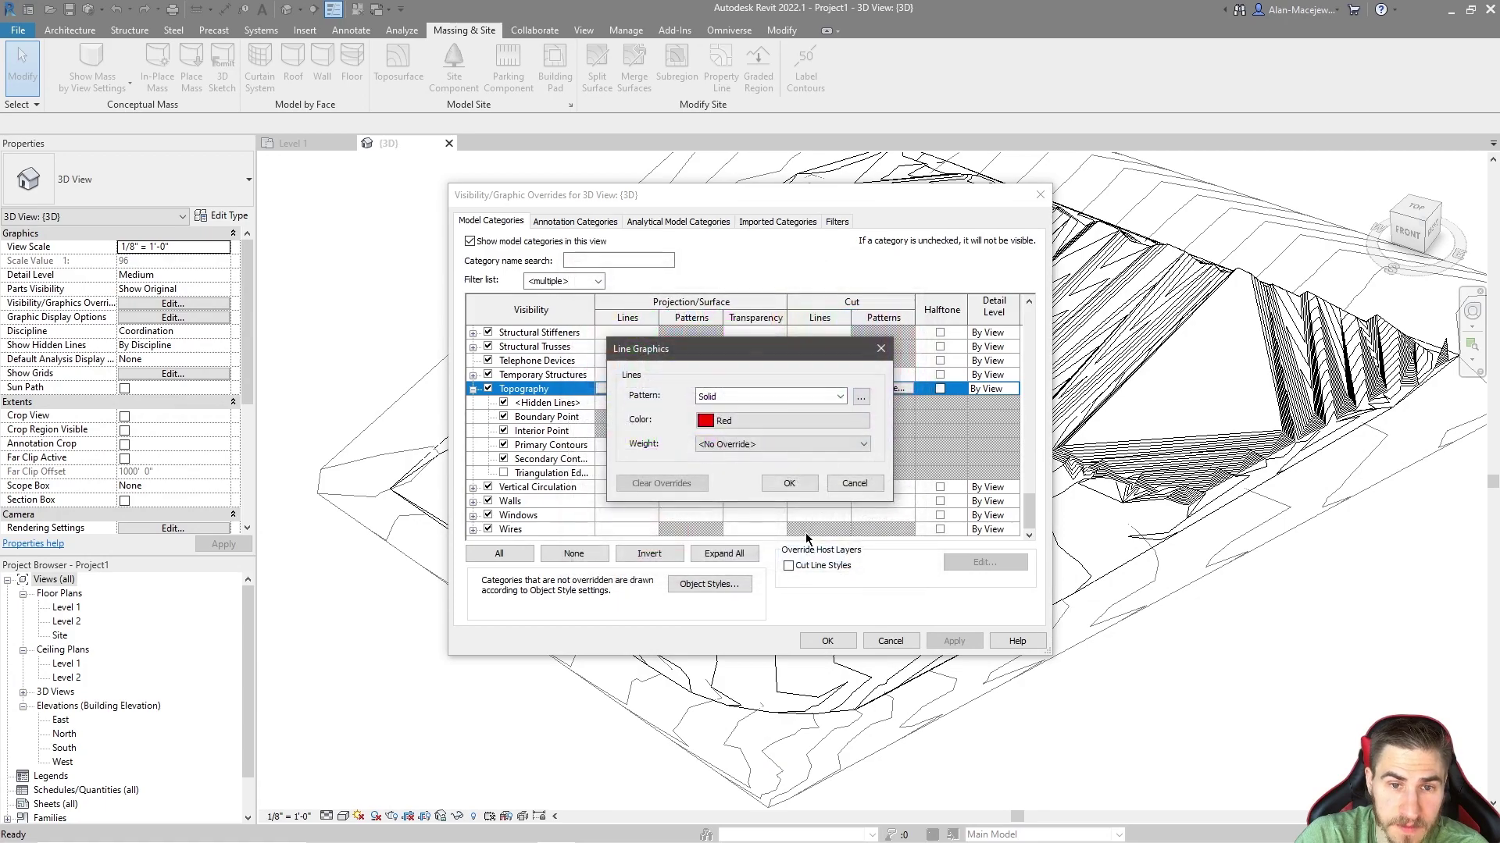
Step: Return the Topography line pattern to <No Override>, set the line weight to 10 and apply the overrides to the view
{"action": "left_click", "coordinate": [739, 399]}
{"action": "left_click", "coordinate": [761, 413]}
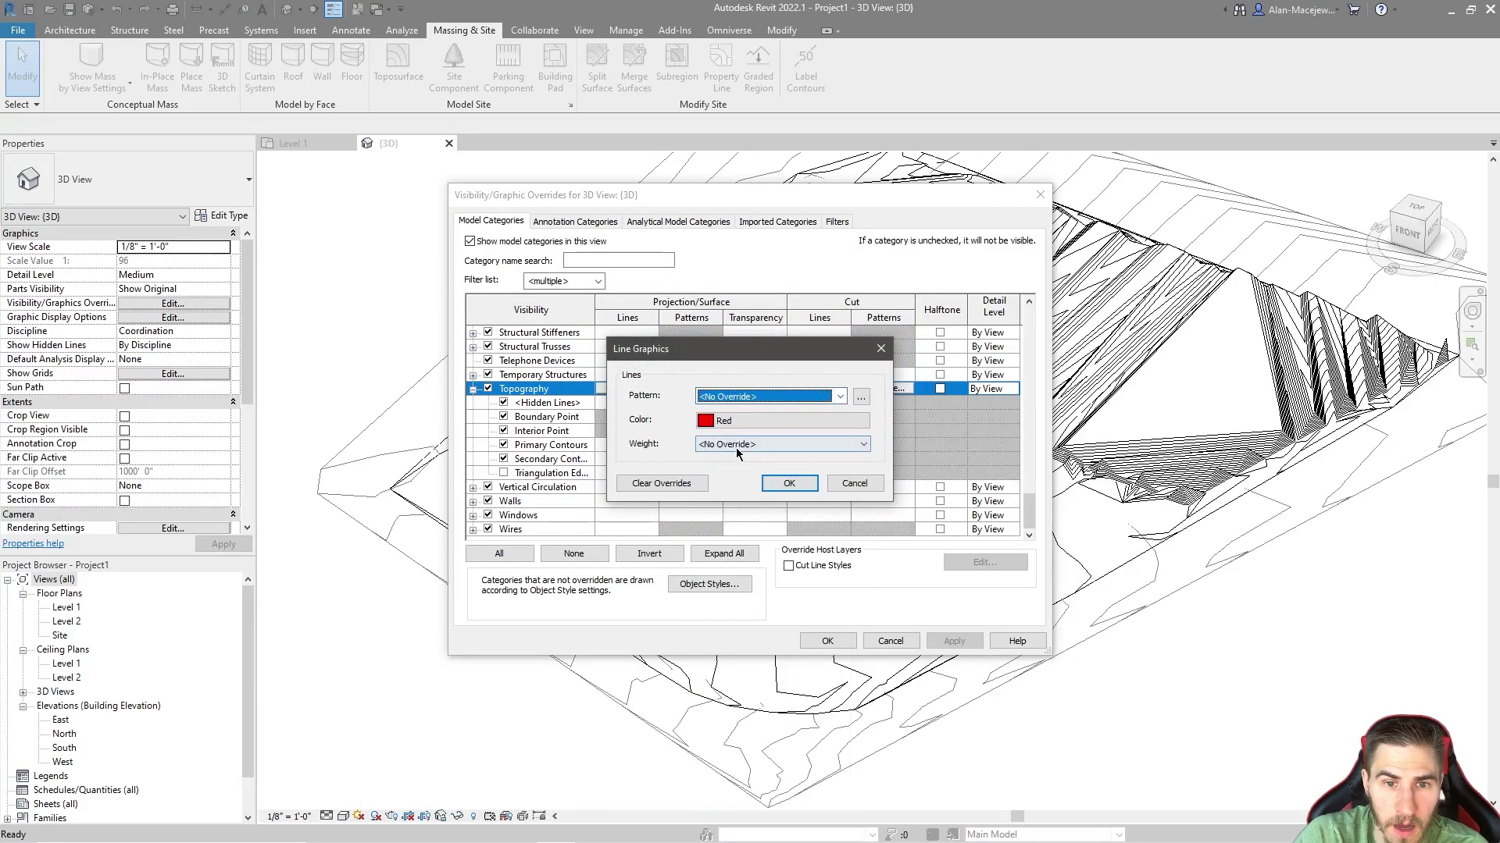
{"action": "left_click", "coordinate": [734, 444]}
{"action": "left_click", "coordinate": [731, 571]}
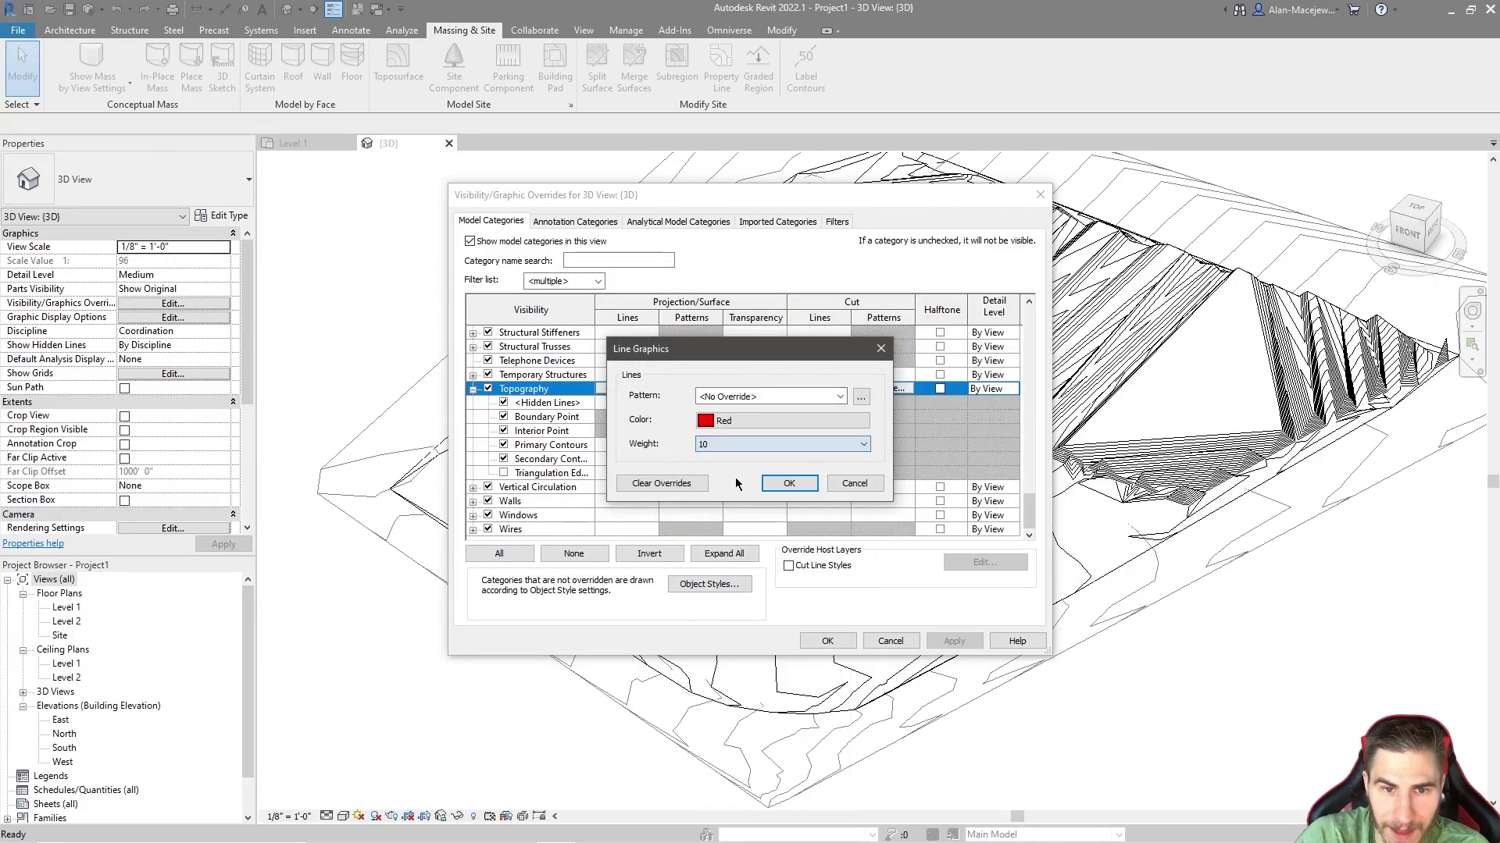
{"action": "left_click", "coordinate": [788, 484]}
{"action": "left_click", "coordinate": [828, 641]}
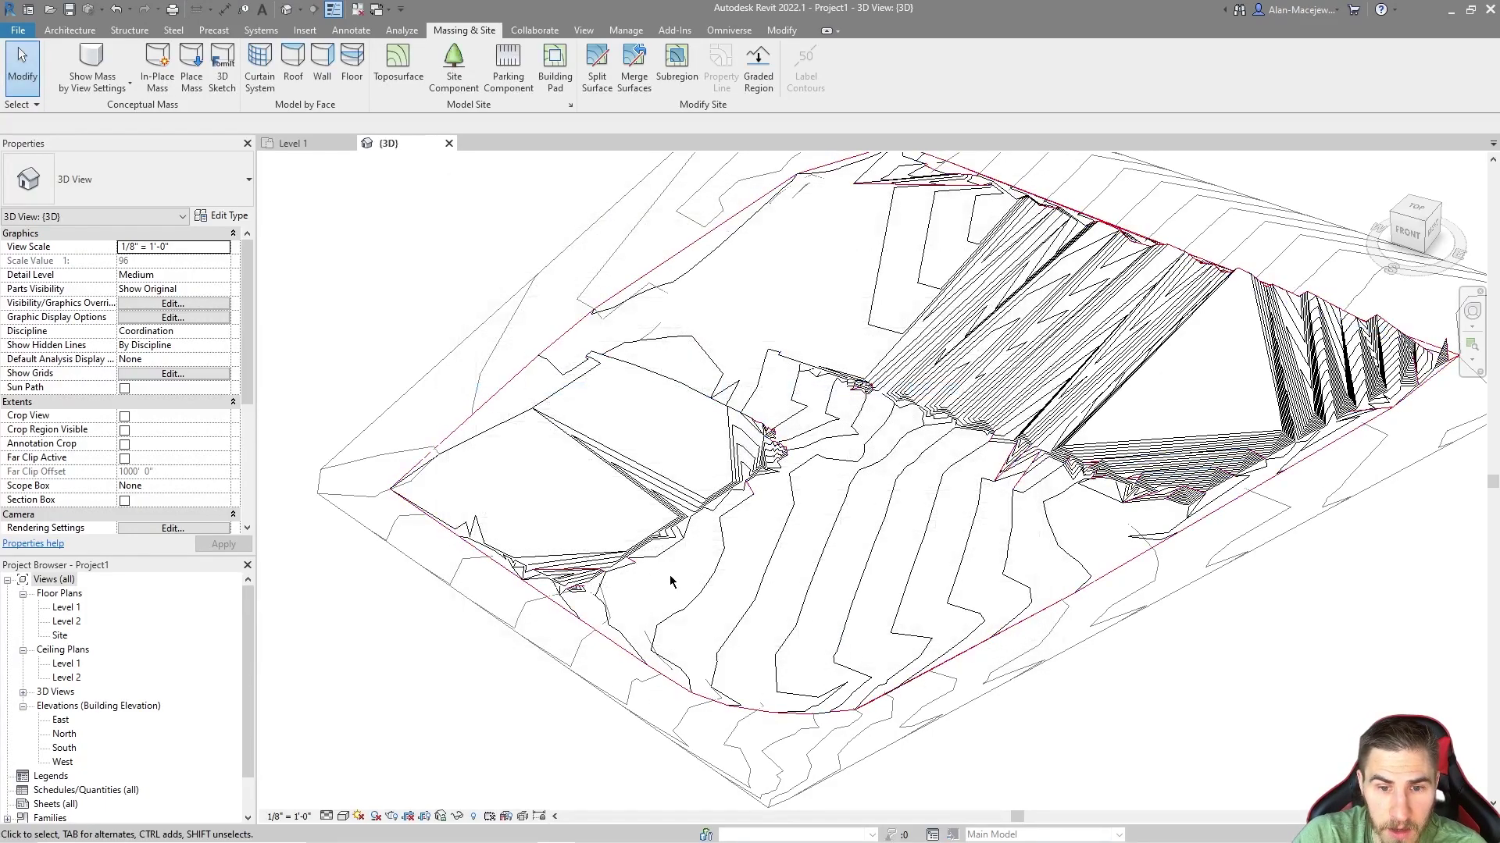
Step: Examine the inner toposurface's red boundary line from several angles
{"action": "scroll", "coordinate": [487, 729], "scroll_direction": "up", "scroll_amount": 4}
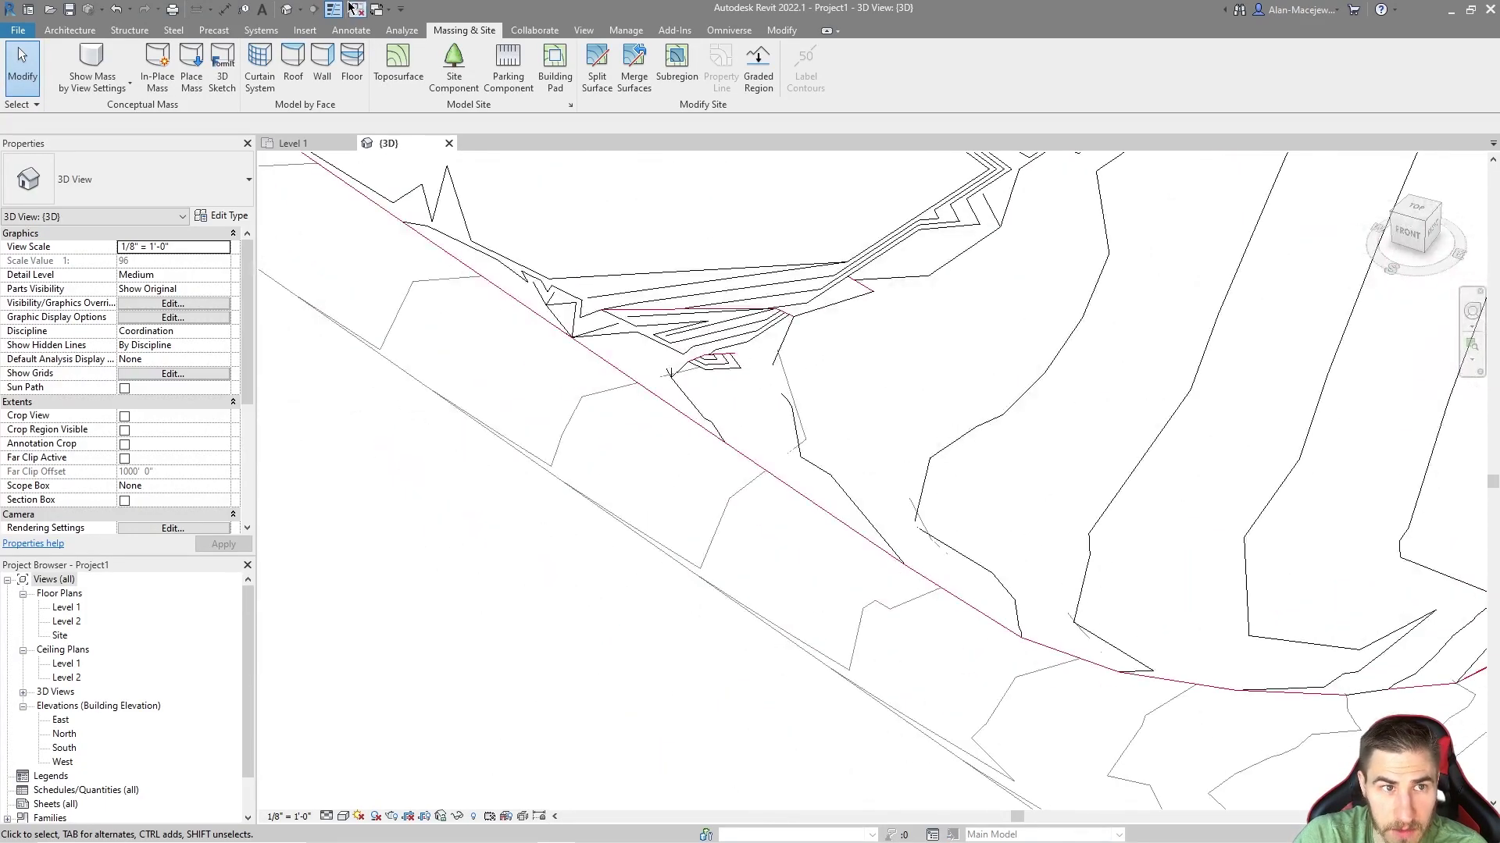
{"action": "scroll", "coordinate": [458, 475], "scroll_direction": "down", "scroll_amount": 5}
{"action": "middle_click_drag", "start_coordinate": [459, 475], "coordinate": [949, 518], "text": "shift"}
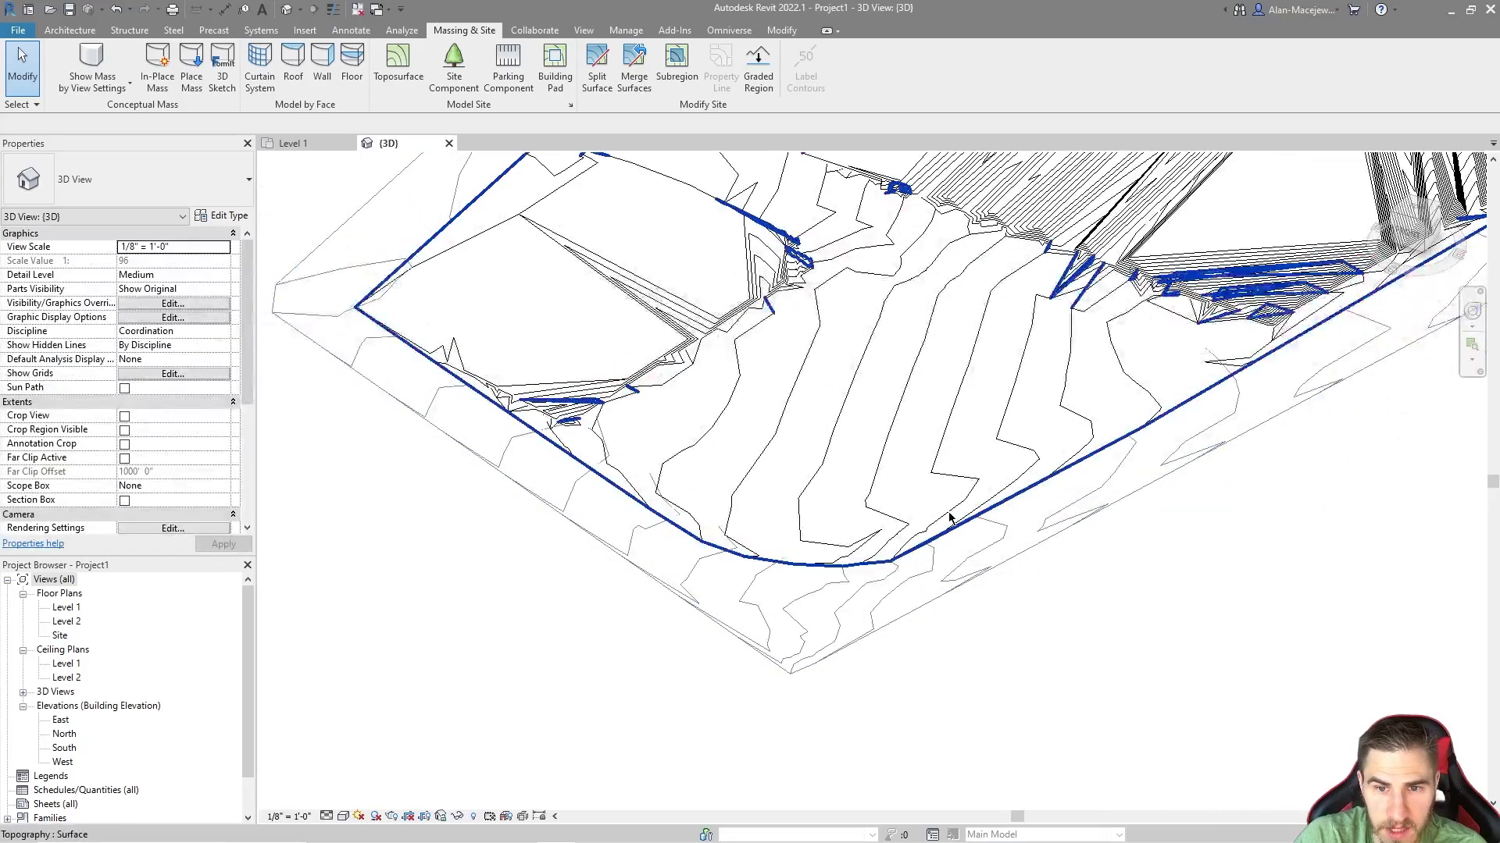
{"action": "middle_click_drag", "start_coordinate": [1266, 451], "coordinate": [1132, 612]}
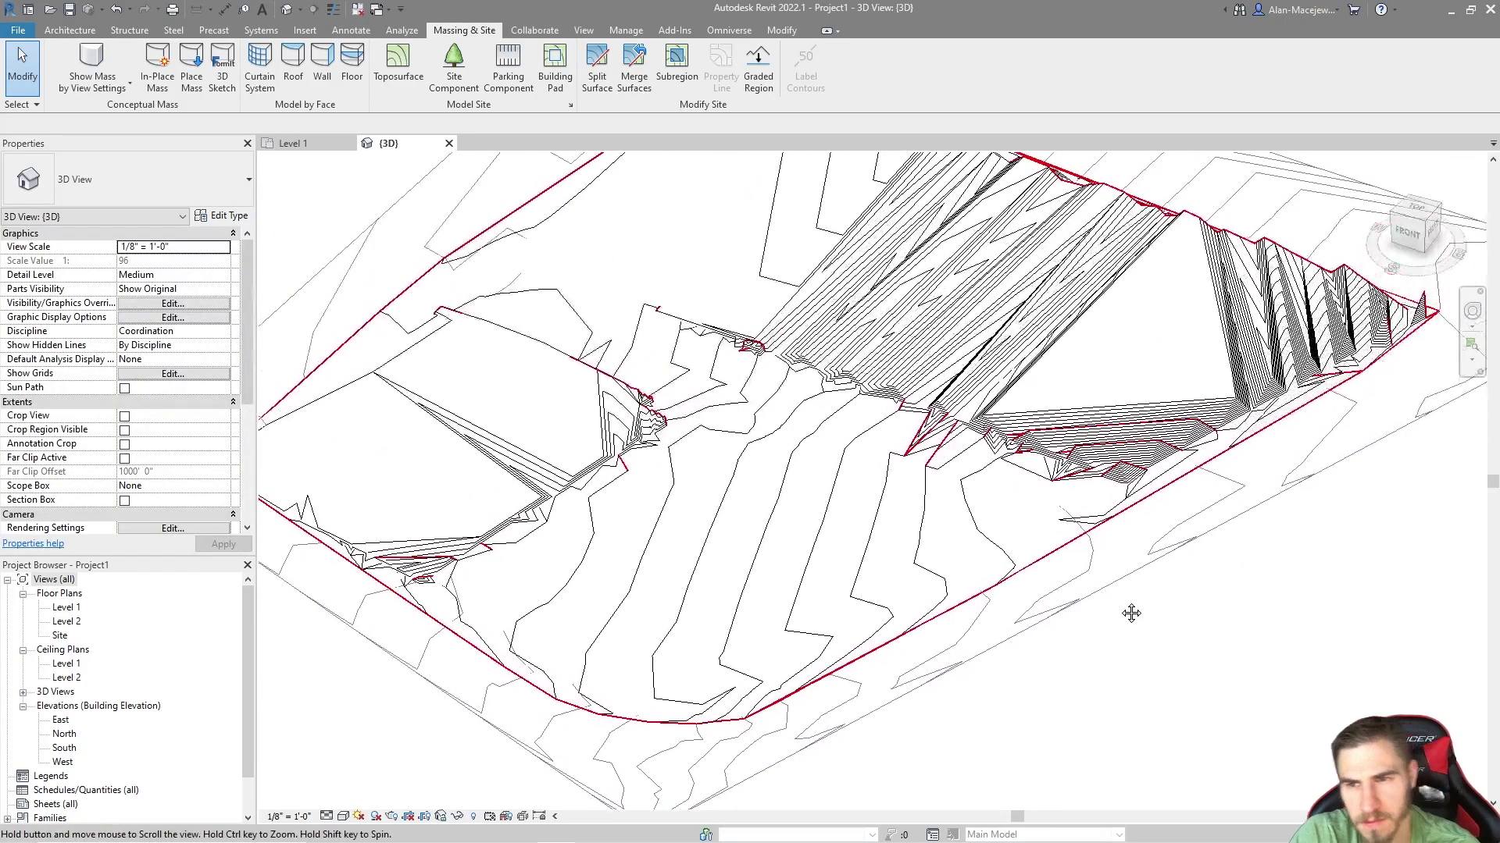
{"action": "scroll", "coordinate": [1220, 445], "scroll_direction": "down", "scroll_amount": 2}
{"action": "middle_click_drag", "start_coordinate": [956, 437], "coordinate": [664, 564], "text": "shift"}
{"action": "middle_click_drag", "start_coordinate": [643, 368], "coordinate": [546, 593], "text": "shift"}
{"action": "scroll", "coordinate": [370, 520], "scroll_direction": "down", "scroll_amount": 1}
{"action": "left_click_drag", "start_coordinate": [565, 627], "coordinate": [687, 469], "text": "shift"}
{"action": "middle_click_drag", "start_coordinate": [687, 469], "coordinate": [702, 456], "text": "shift"}
{"action": "scroll", "coordinate": [470, 699], "scroll_direction": "up", "scroll_amount": 1}
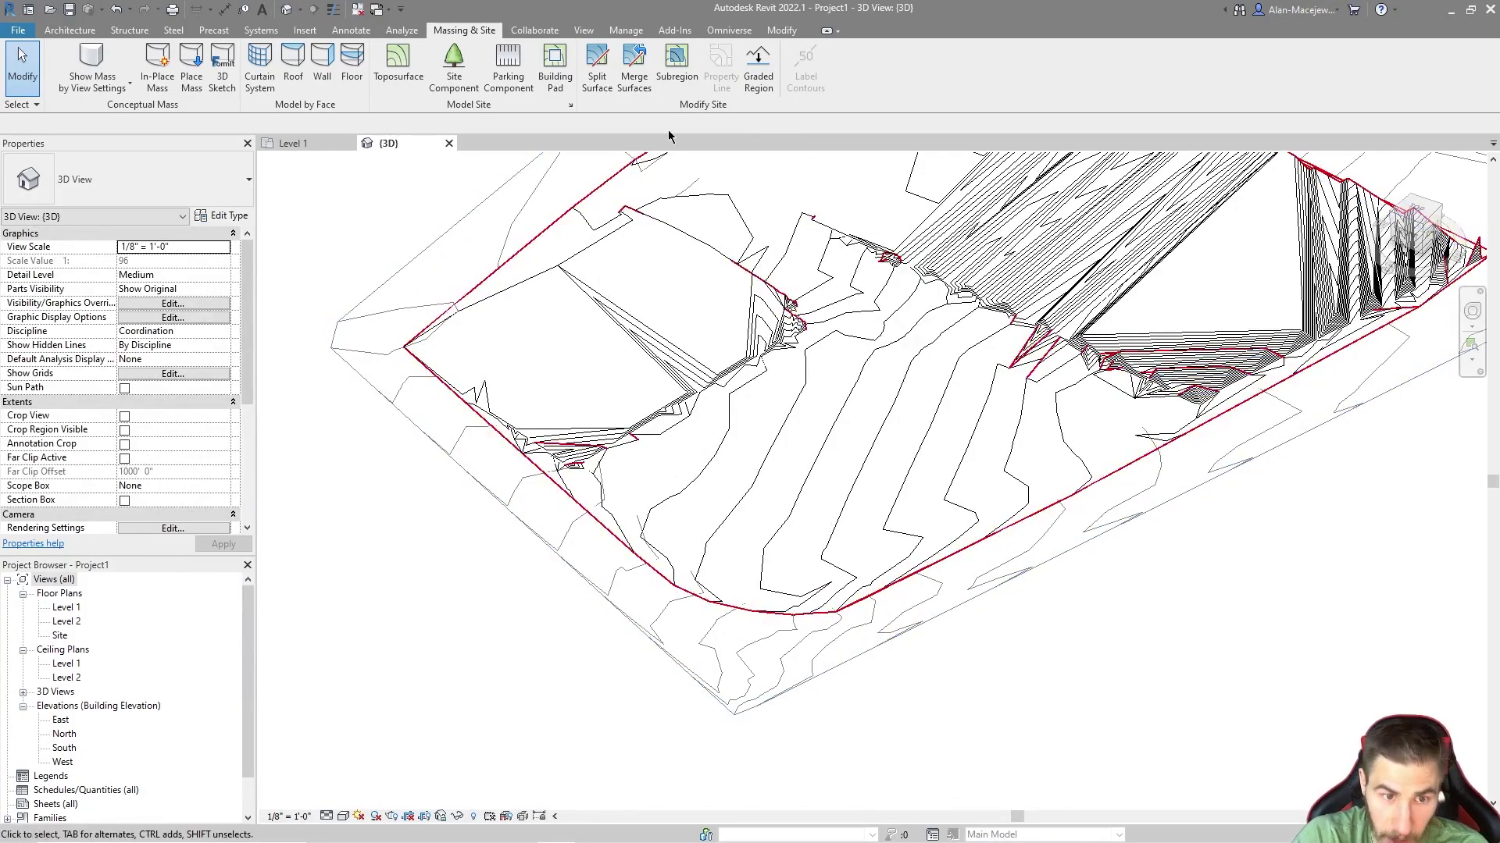
{"action": "scroll", "coordinate": [615, 283], "scroll_direction": "down", "scroll_amount": 1}
{"action": "key", "text": "l"}
{"action": "key", "text": "i"}
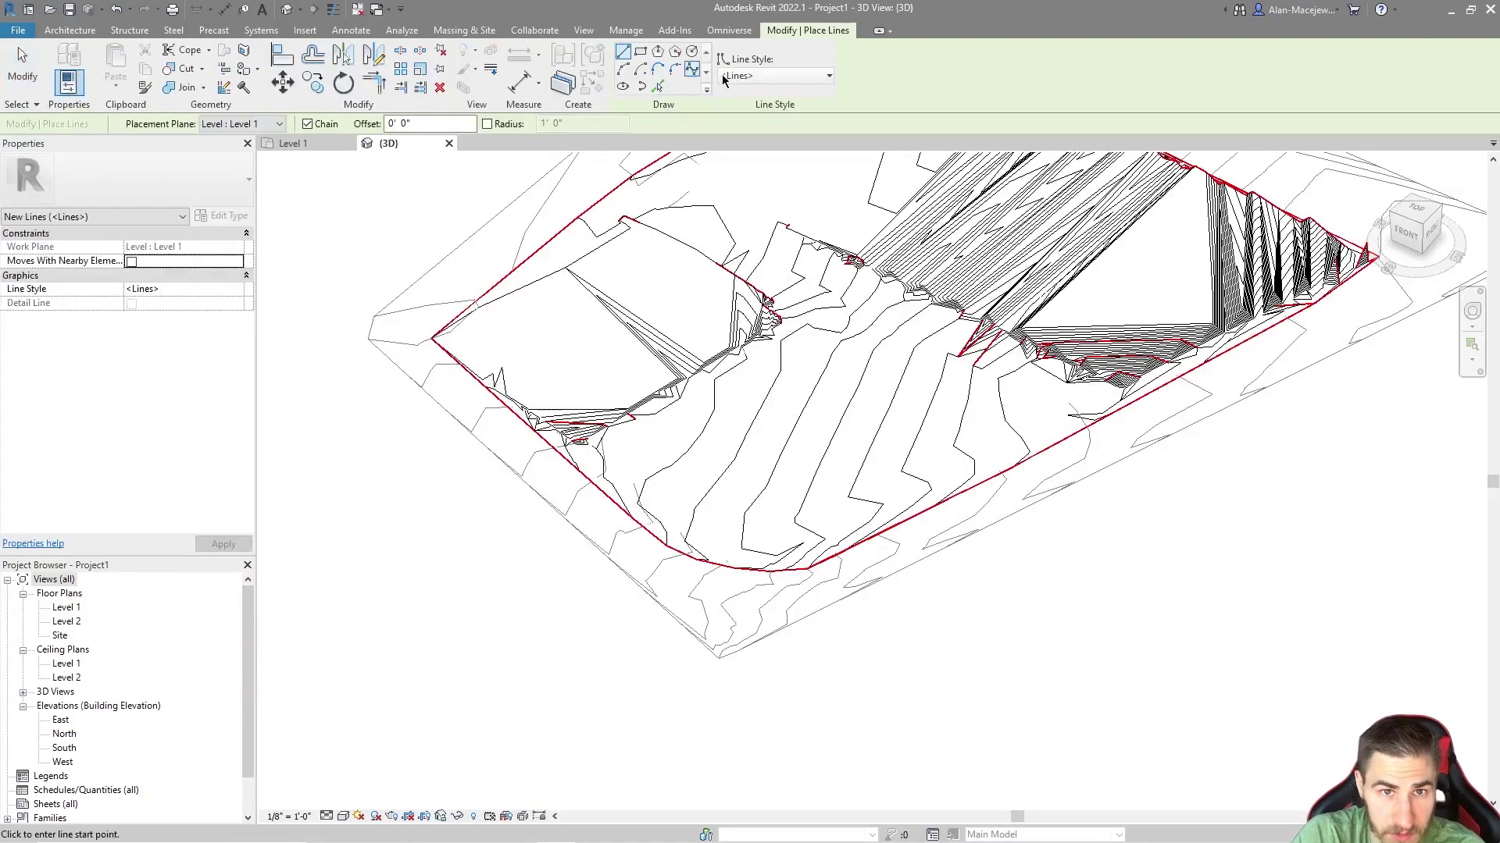
{"action": "left_click", "coordinate": [657, 87]}
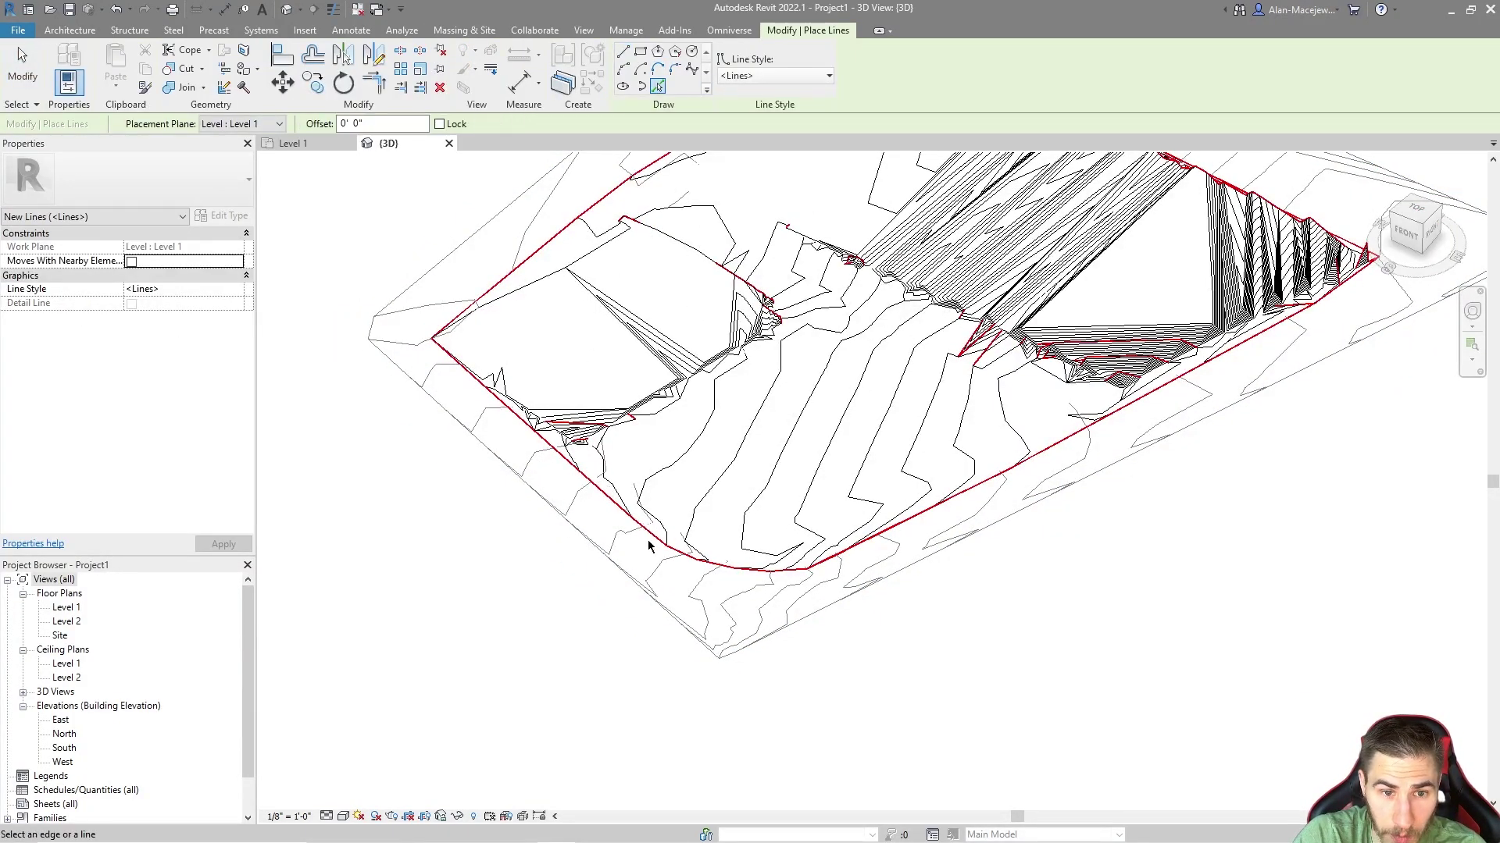
{"action": "key", "text": "Escape"}
{"action": "key", "text": "Escape"}
Step: Select both toposurfaces in the 3D view and delete them, leaving the imported contour drawing
{"action": "scroll", "coordinate": [894, 570], "scroll_direction": "up", "scroll_amount": 2}
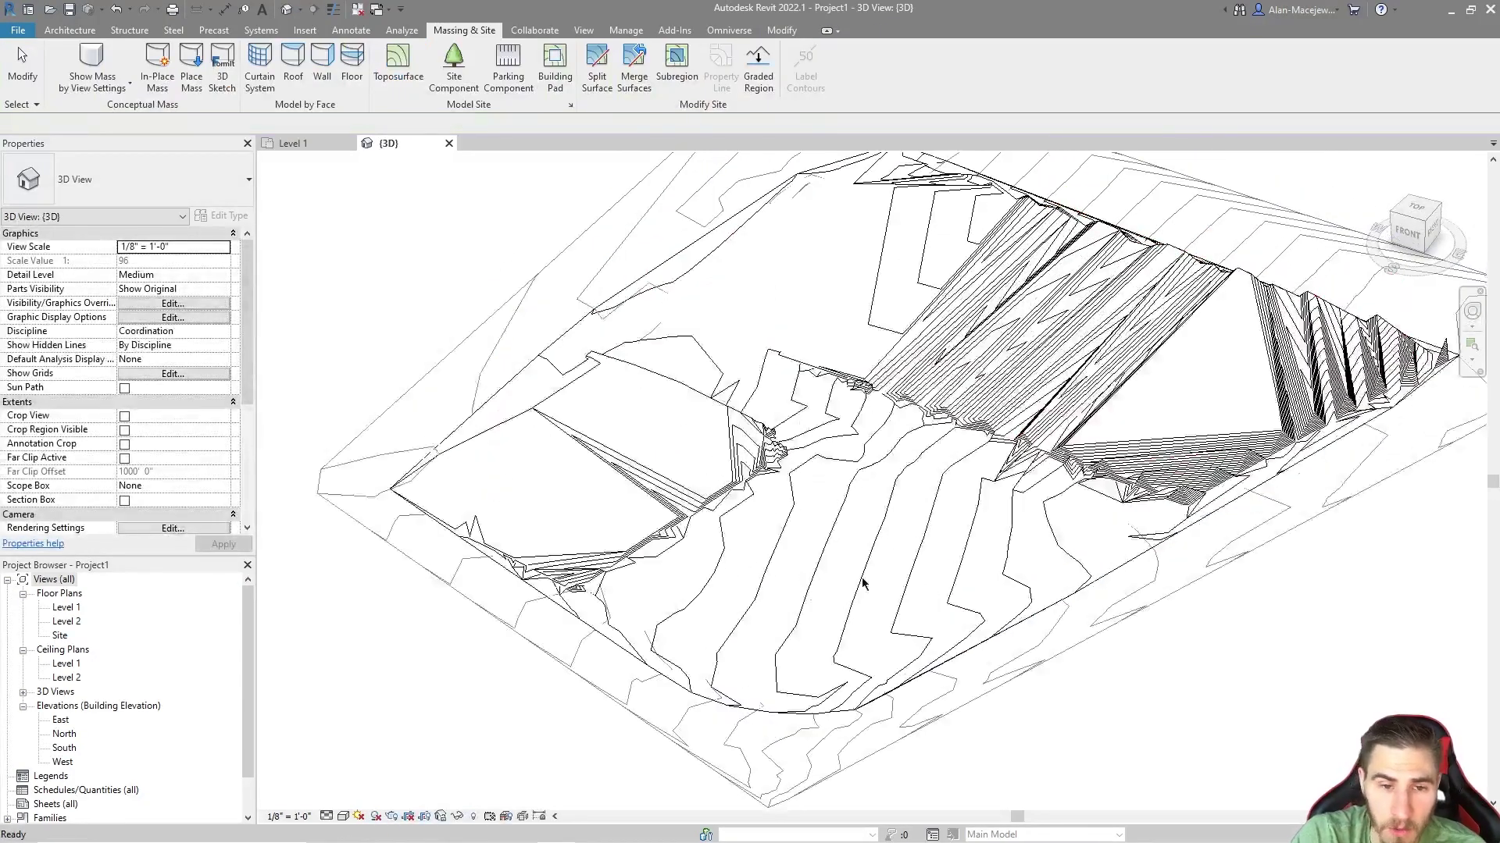
{"action": "scroll", "coordinate": [717, 542], "scroll_direction": "down", "scroll_amount": 2}
{"action": "middle_click_drag", "start_coordinate": [898, 505], "coordinate": [715, 610]}
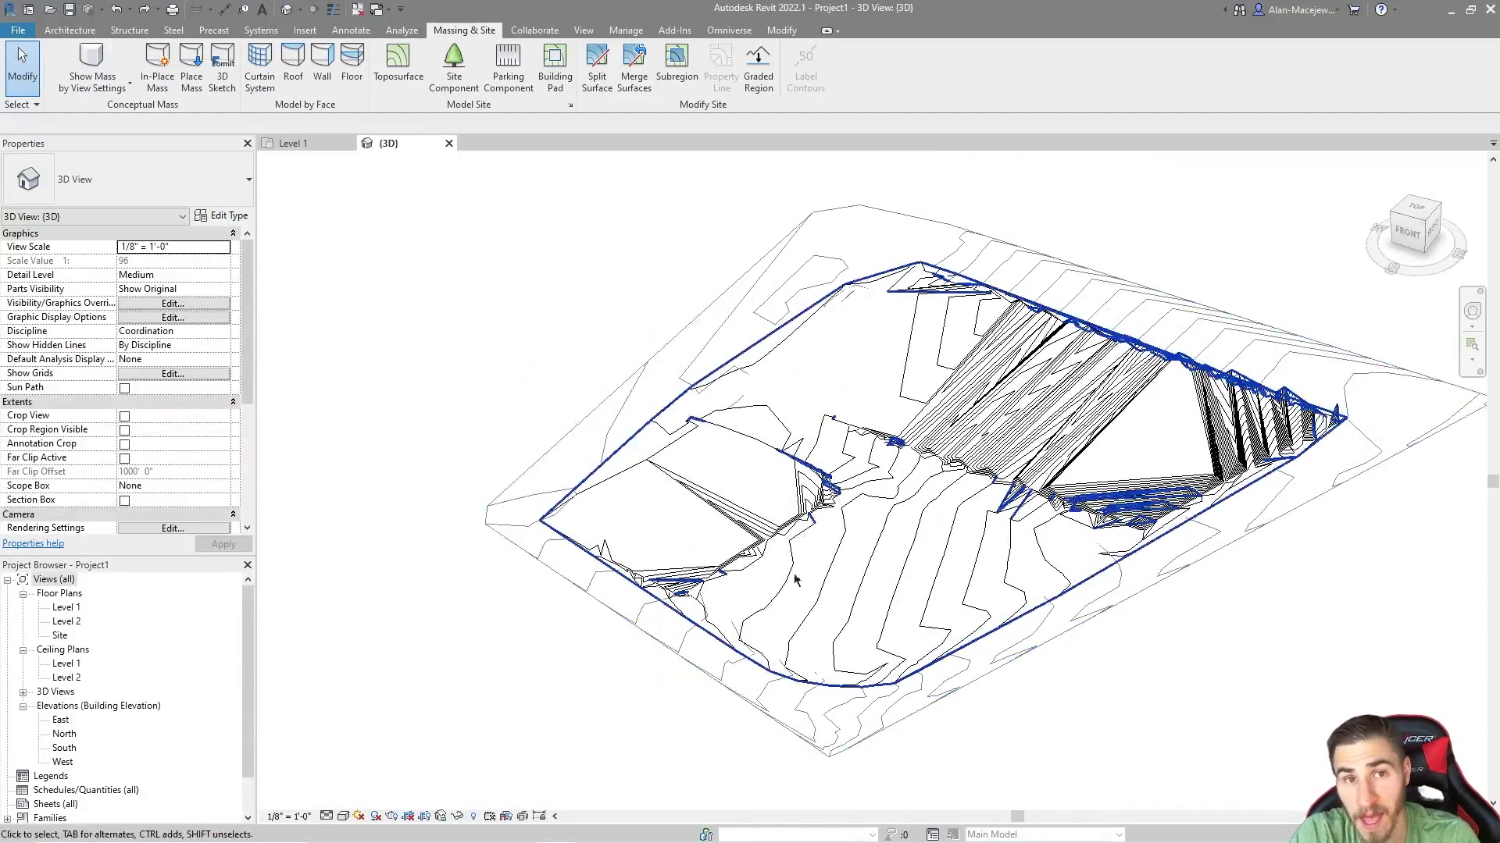
{"action": "middle_click_drag", "start_coordinate": [687, 539], "coordinate": [627, 513]}
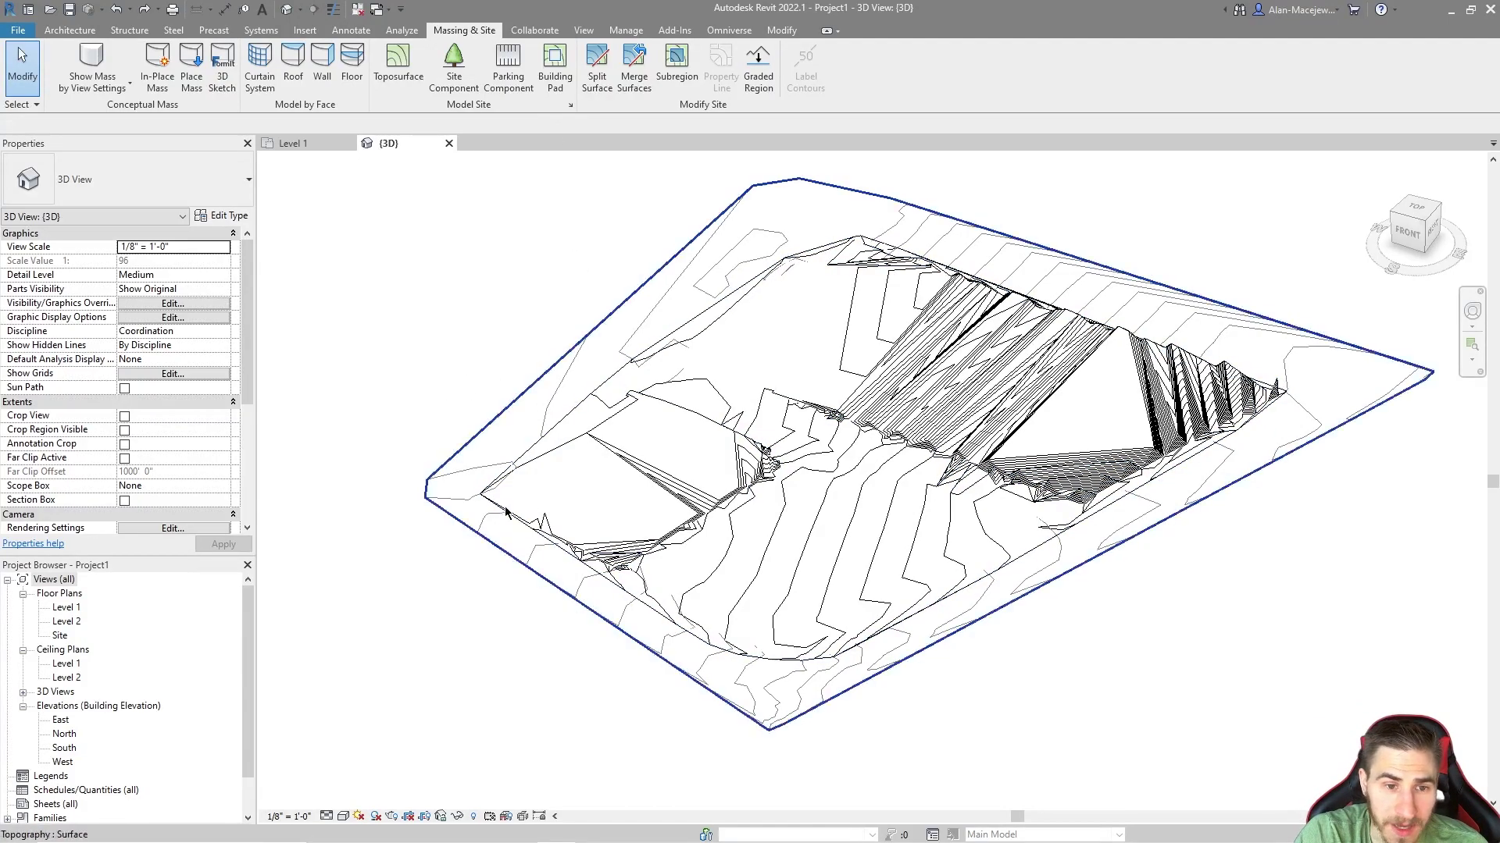
{"action": "middle_click_drag", "start_coordinate": [1211, 346], "coordinate": [1175, 656], "text": "shift"}
{"action": "scroll", "coordinate": [859, 610], "scroll_direction": "down", "scroll_amount": 3}
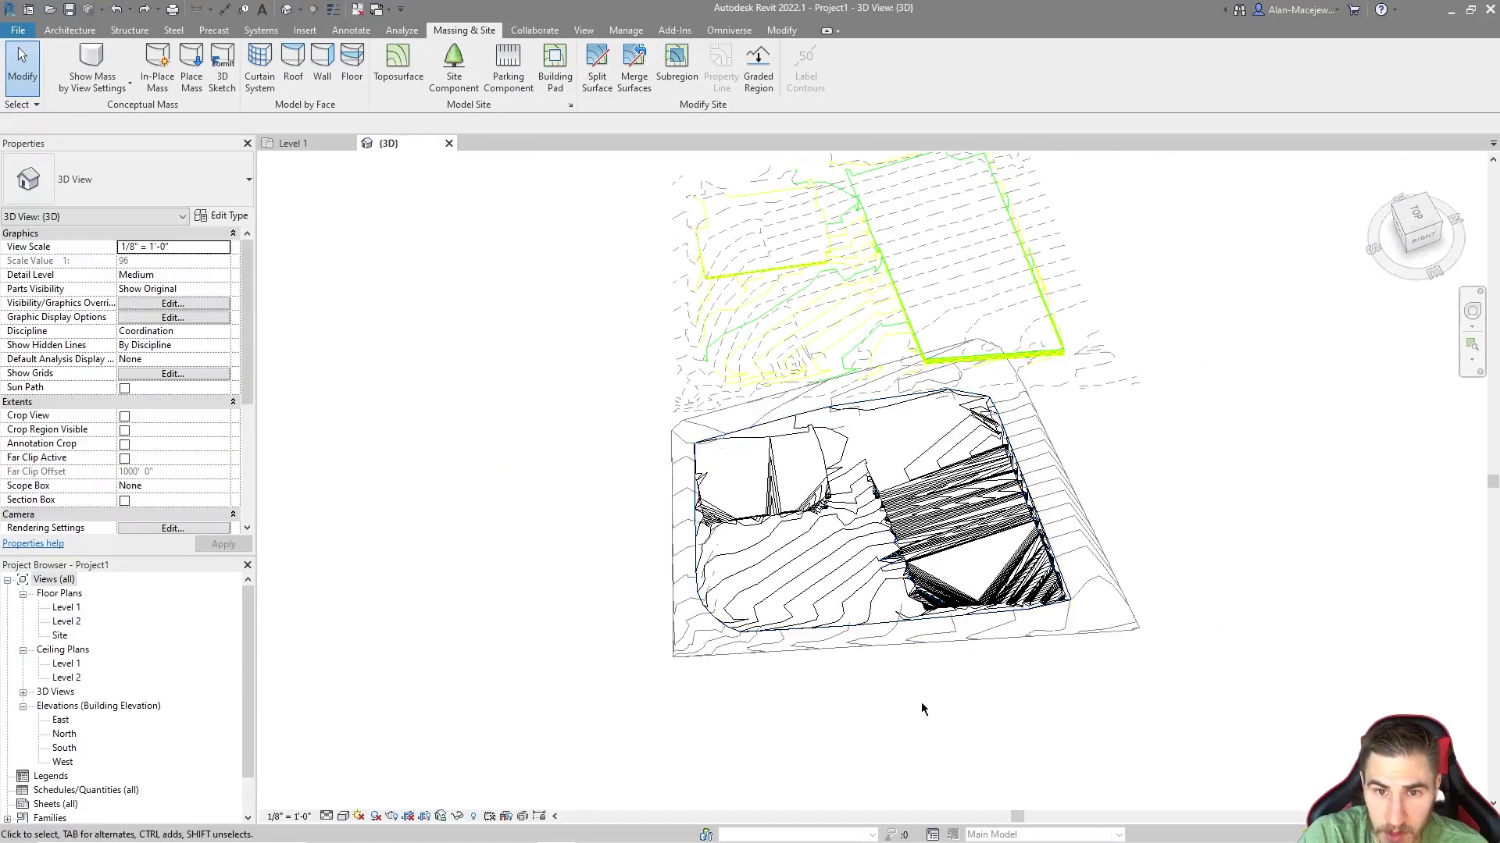
{"action": "left_click_drag", "start_coordinate": [907, 702], "coordinate": [776, 501]}
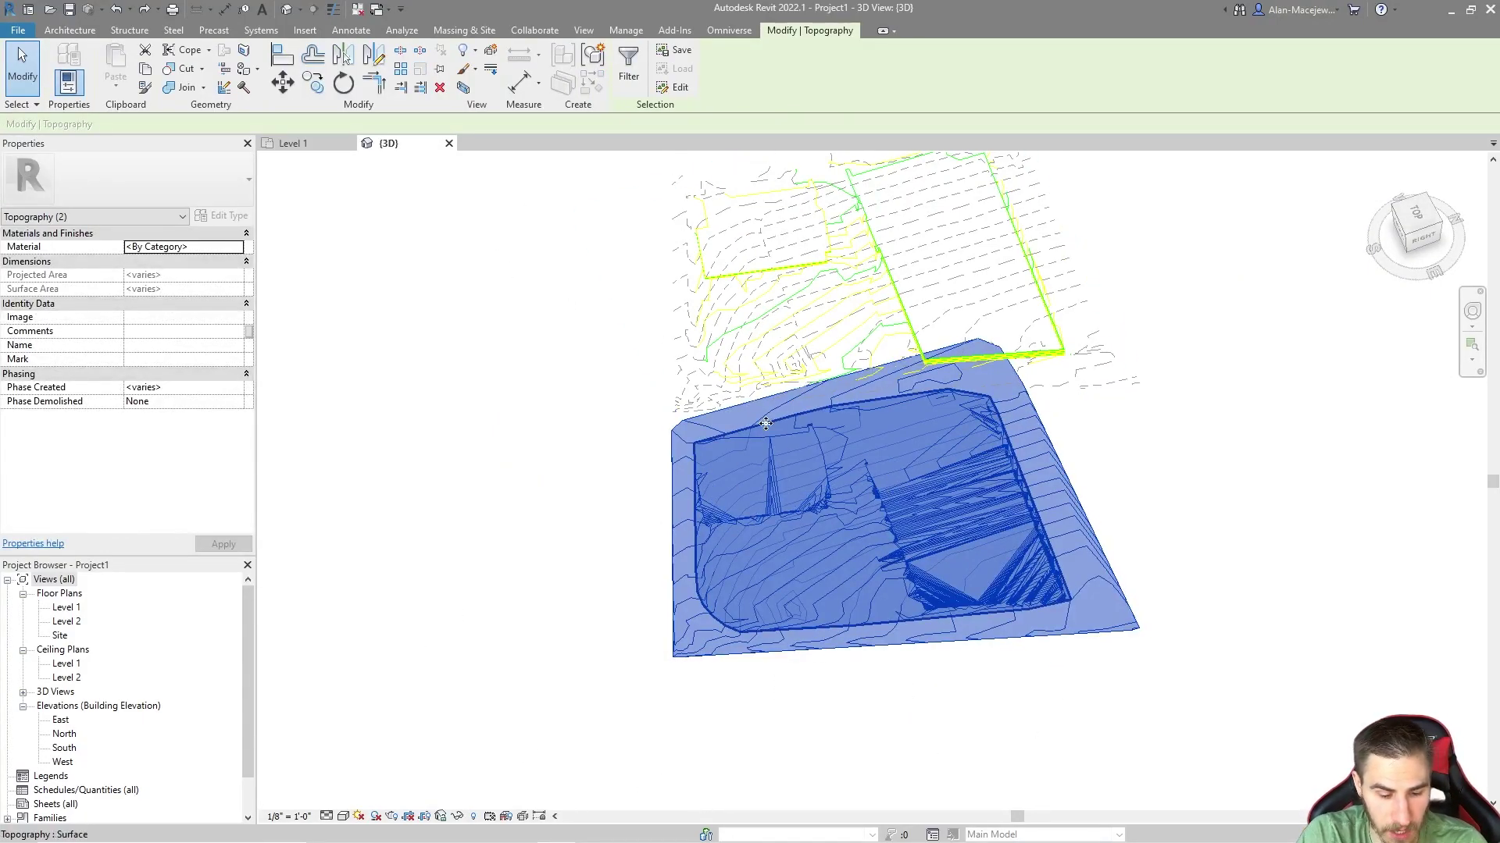
{"action": "key", "text": "Delete"}
Step: Switch to the top view, query Topography_Edited.dwg and hide its layers V-TOPO-MINR and V-TOPO-MAJR in the view
{"action": "left_click", "coordinate": [1420, 221]}
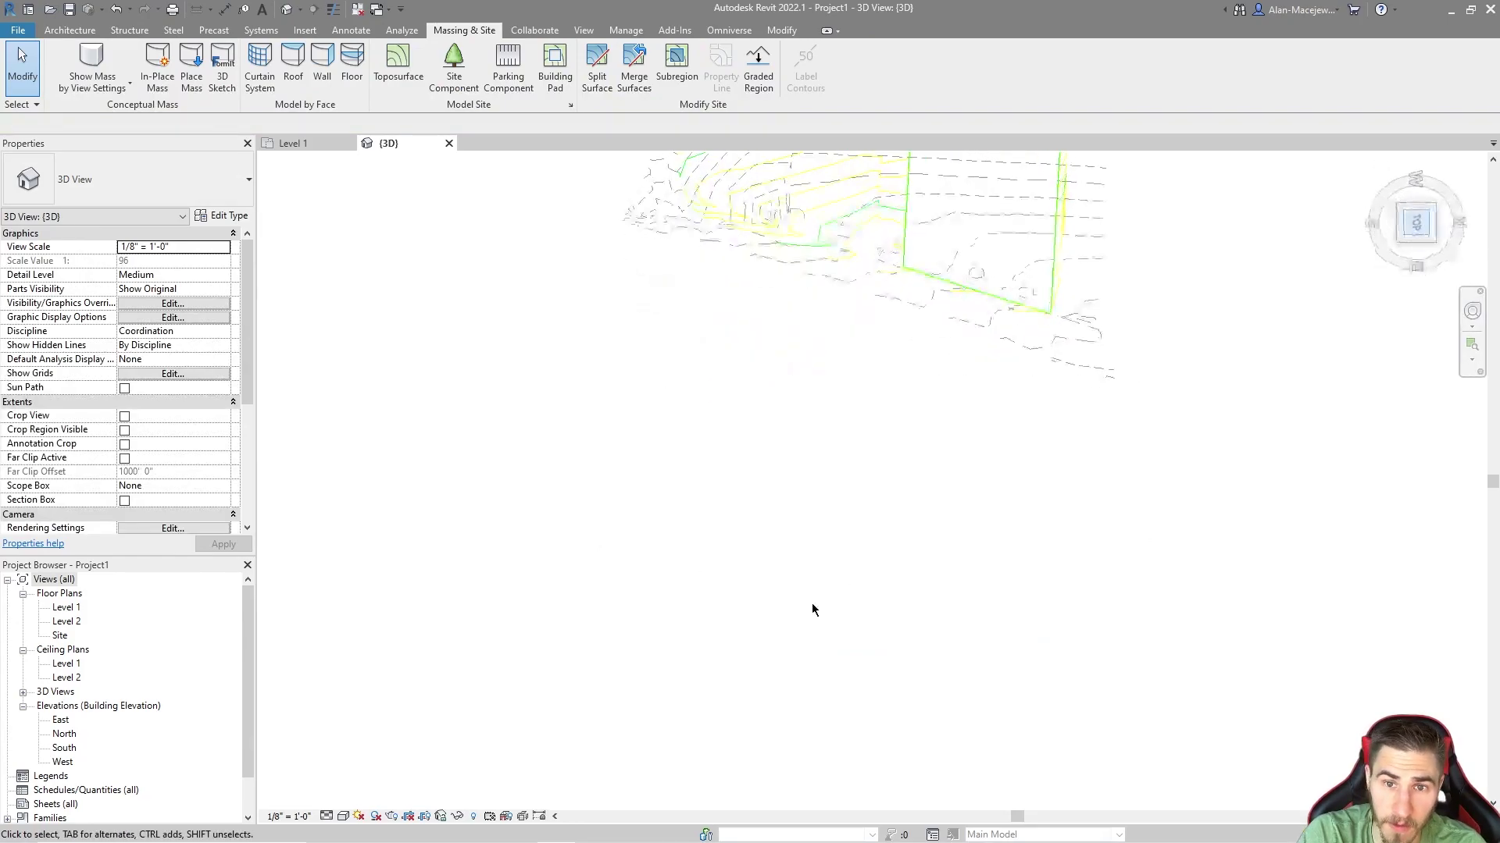
{"action": "scroll", "coordinate": [924, 447], "scroll_direction": "up", "scroll_amount": 5}
{"action": "scroll", "coordinate": [719, 375], "scroll_direction": "down", "scroll_amount": 4}
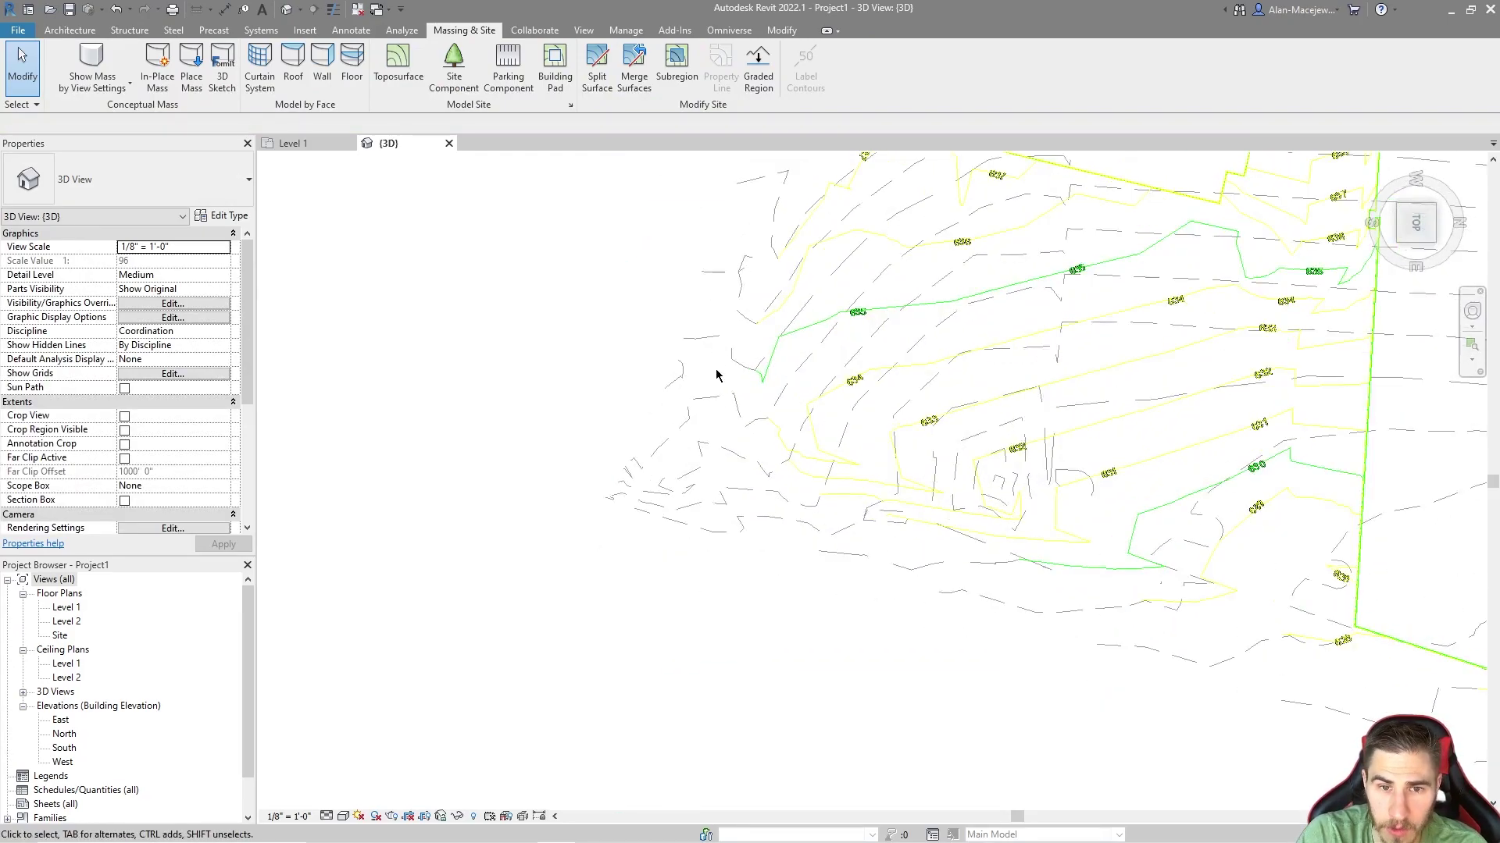
{"action": "scroll", "coordinate": [578, 662], "scroll_direction": "up", "scroll_amount": 6}
{"action": "scroll", "coordinate": [578, 662], "scroll_direction": "down", "scroll_amount": 5}
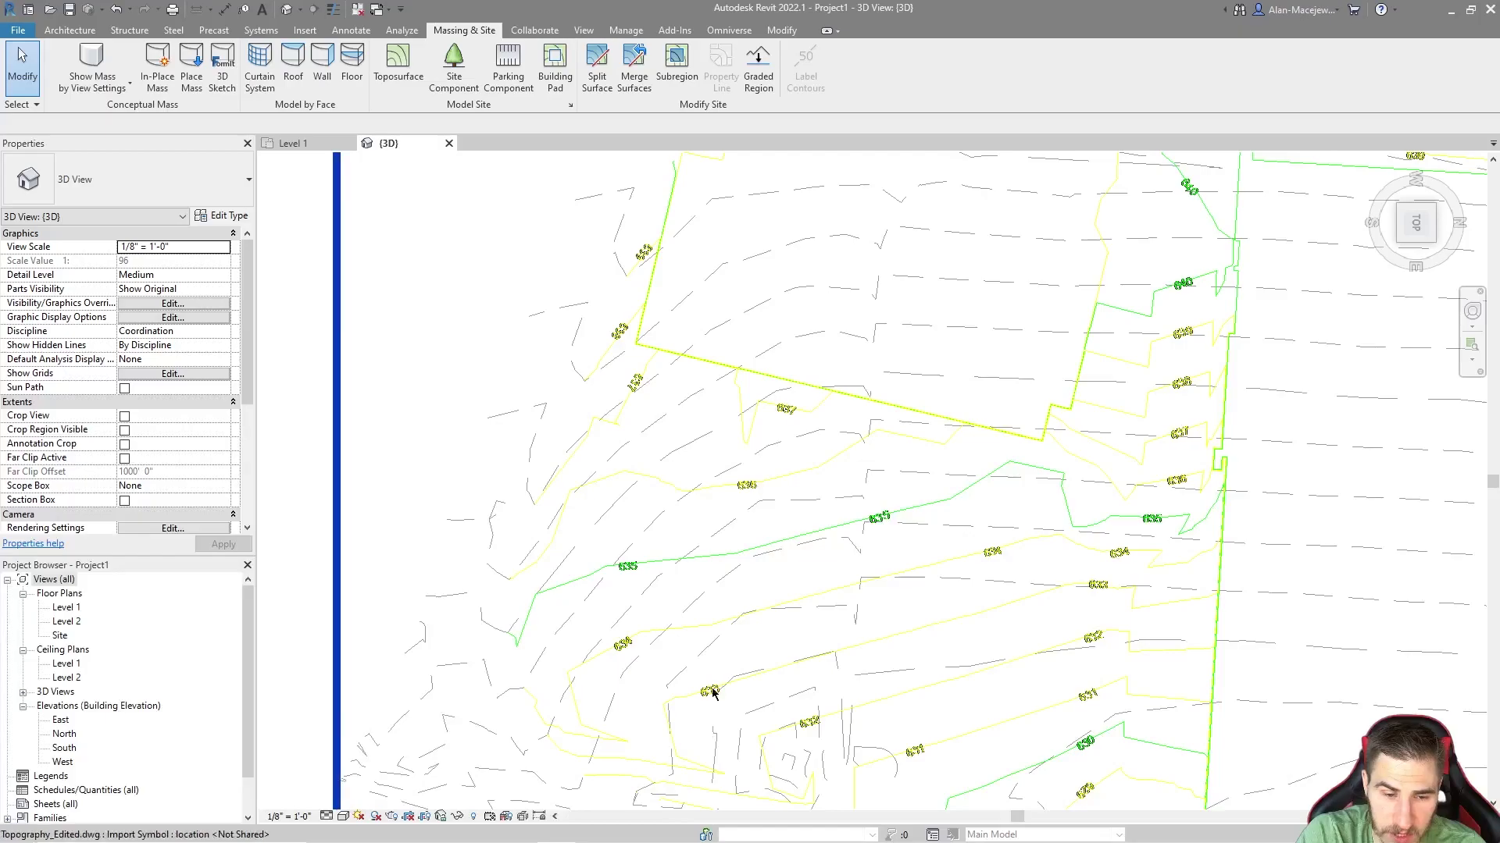
{"action": "left_click", "coordinate": [567, 574]}
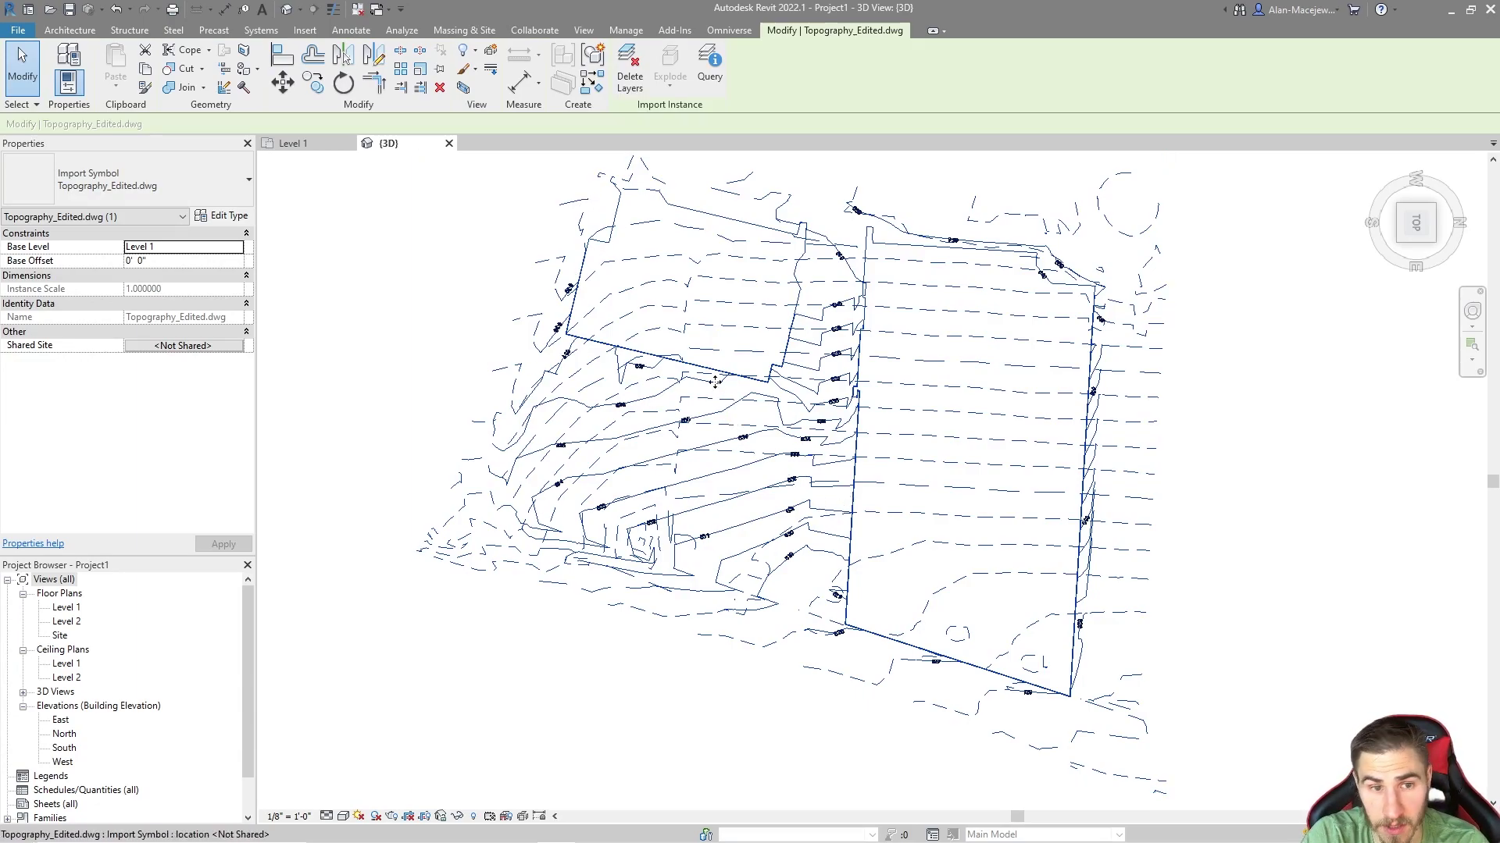
{"action": "left_click", "coordinate": [709, 64]}
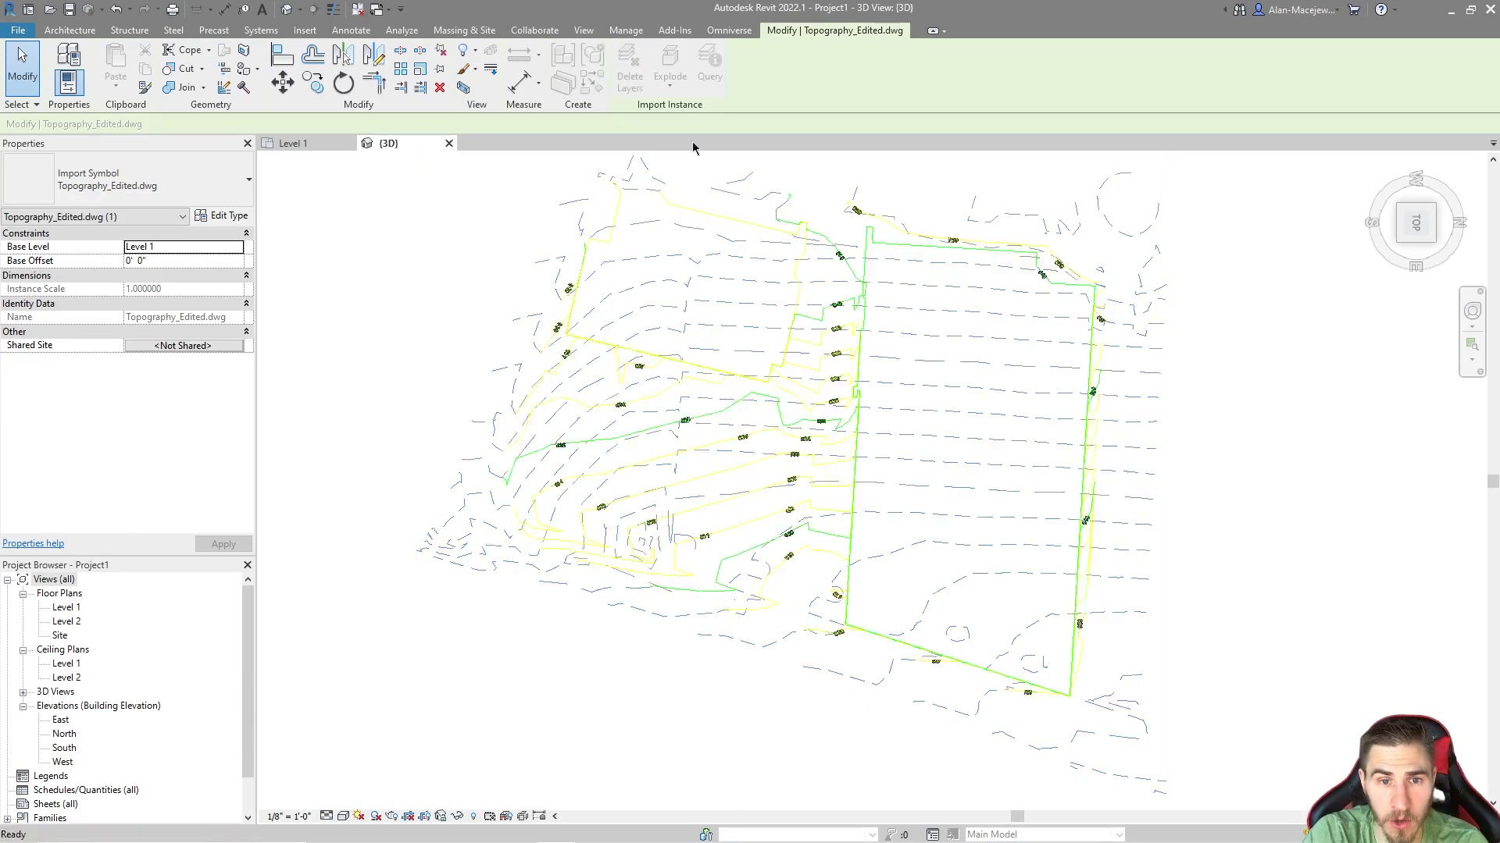
{"action": "left_click", "coordinate": [482, 549]}
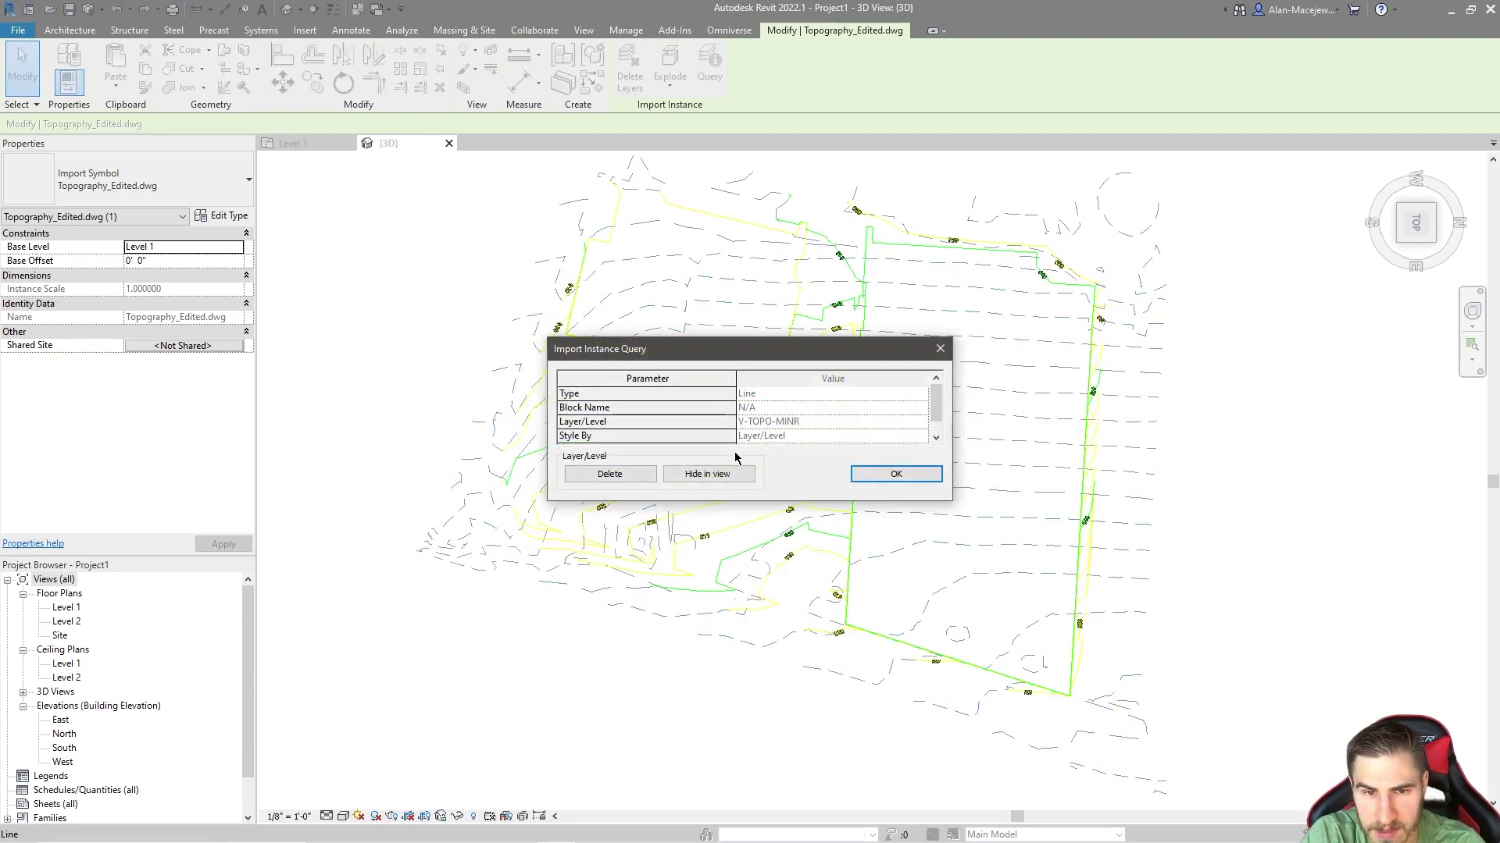
{"action": "left_click", "coordinate": [709, 474]}
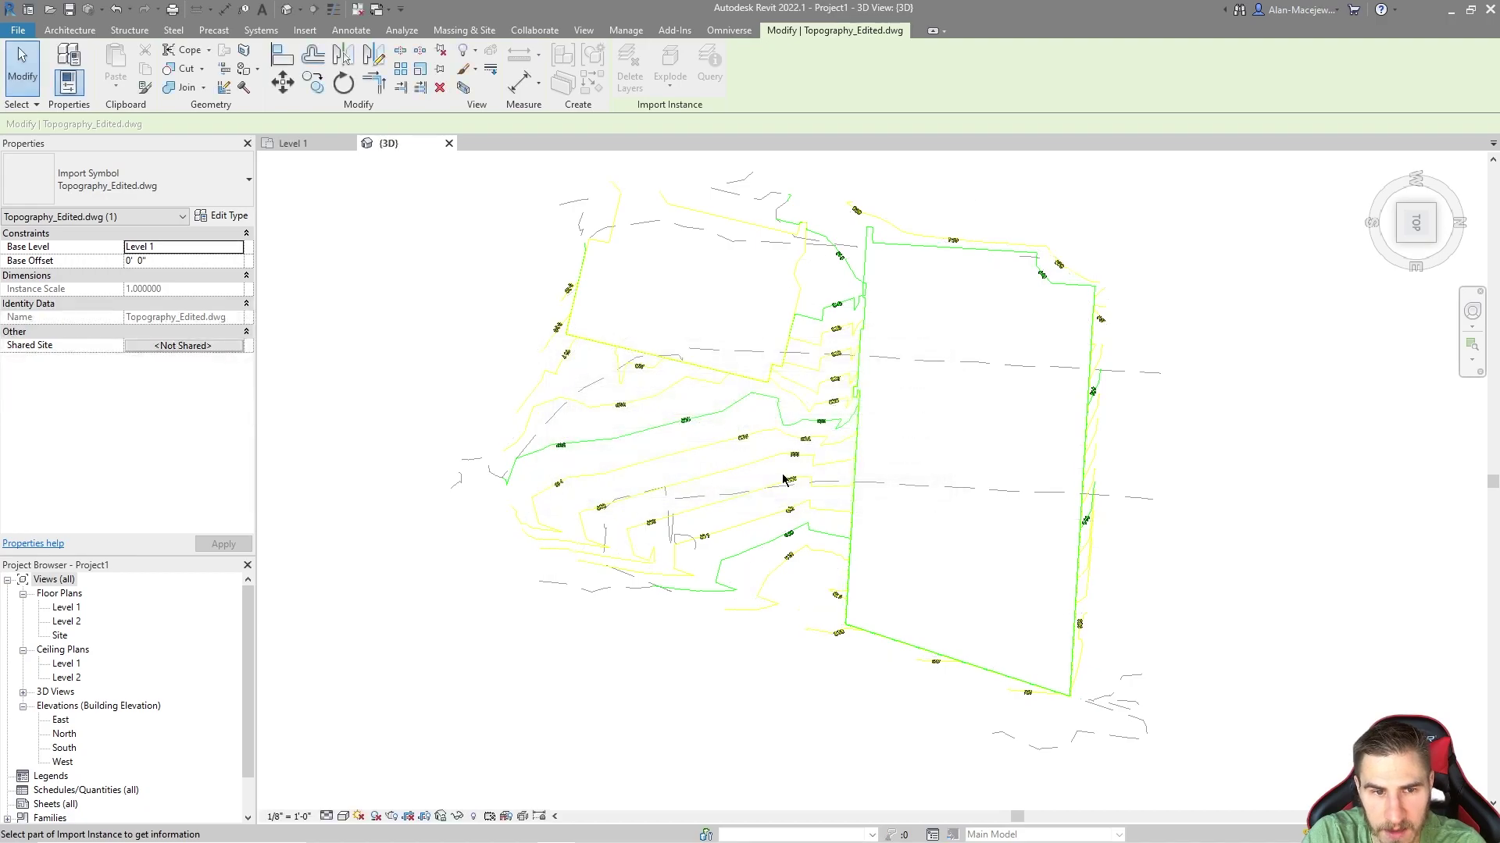
{"action": "left_click", "coordinate": [466, 465]}
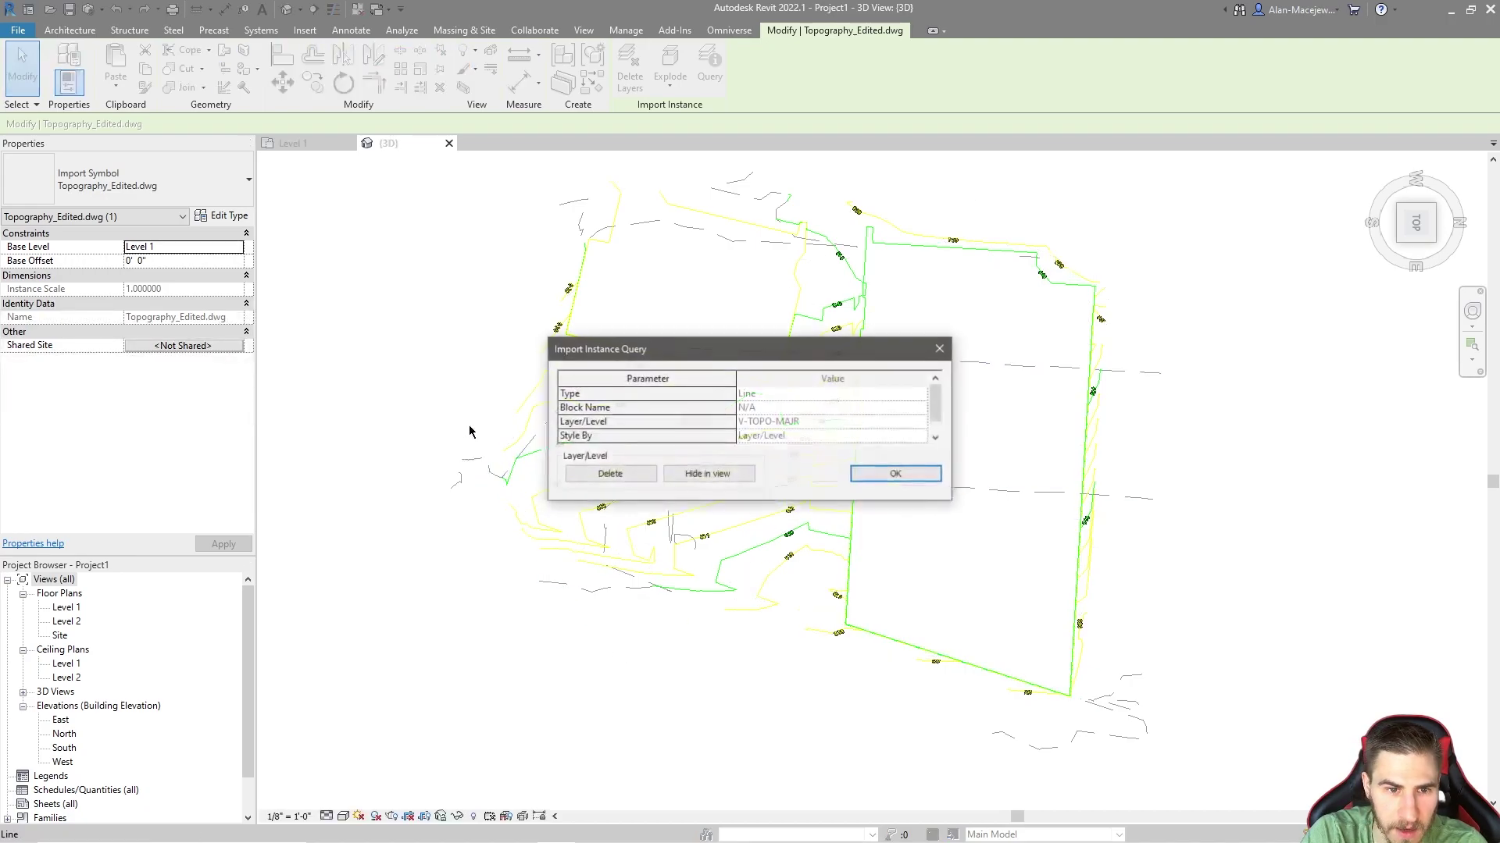
{"action": "left_click", "coordinate": [706, 477]}
{"action": "key", "text": "Escape"}
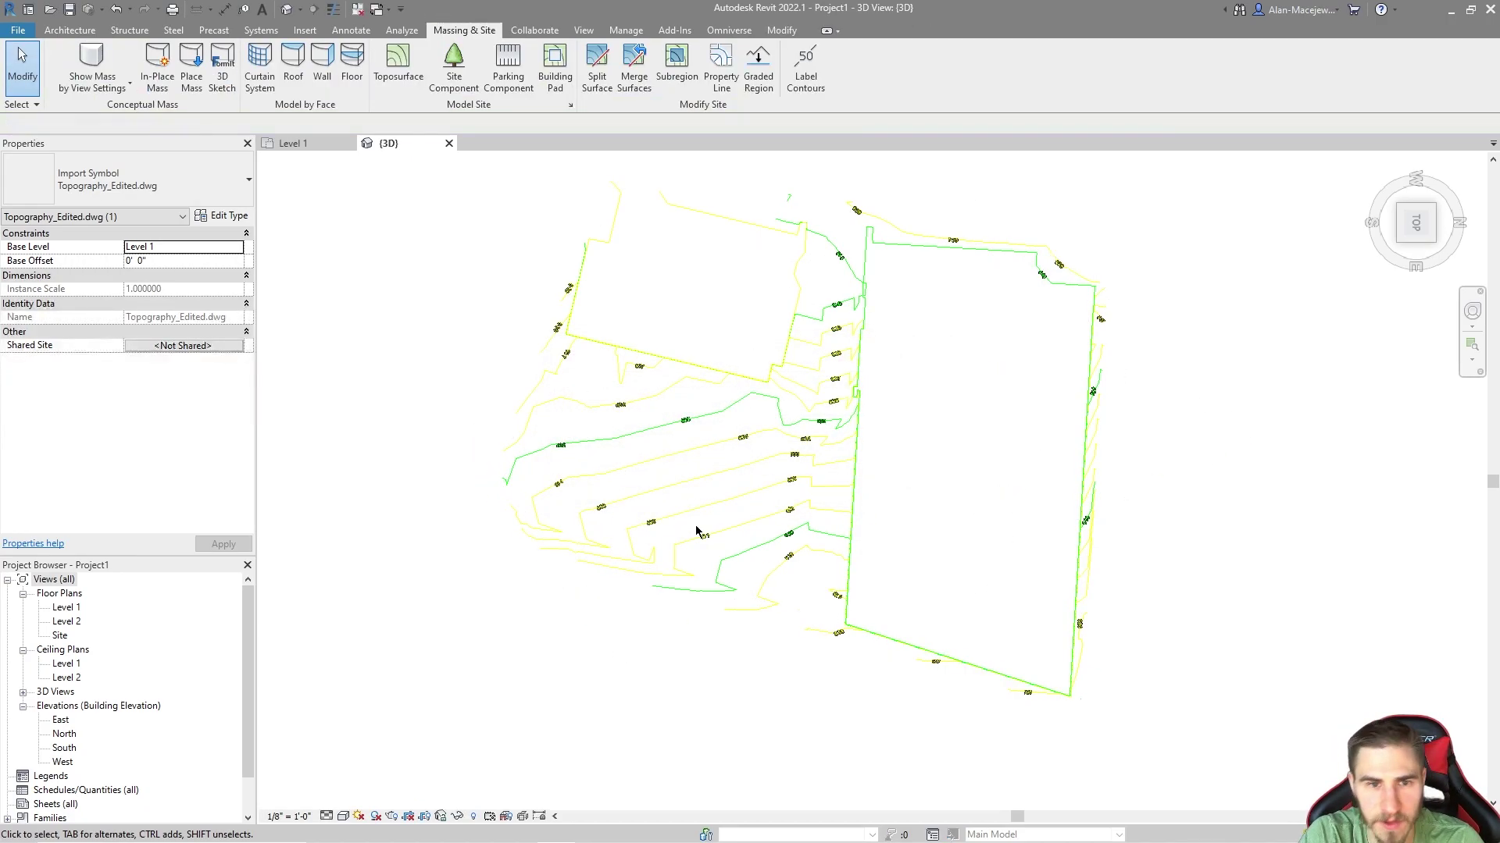
Step: Start placing model lines on Level 1 with Pick Lines and check the selectable segments of the 635 contour
{"action": "scroll", "coordinate": [694, 492], "scroll_direction": "up", "scroll_amount": 1}
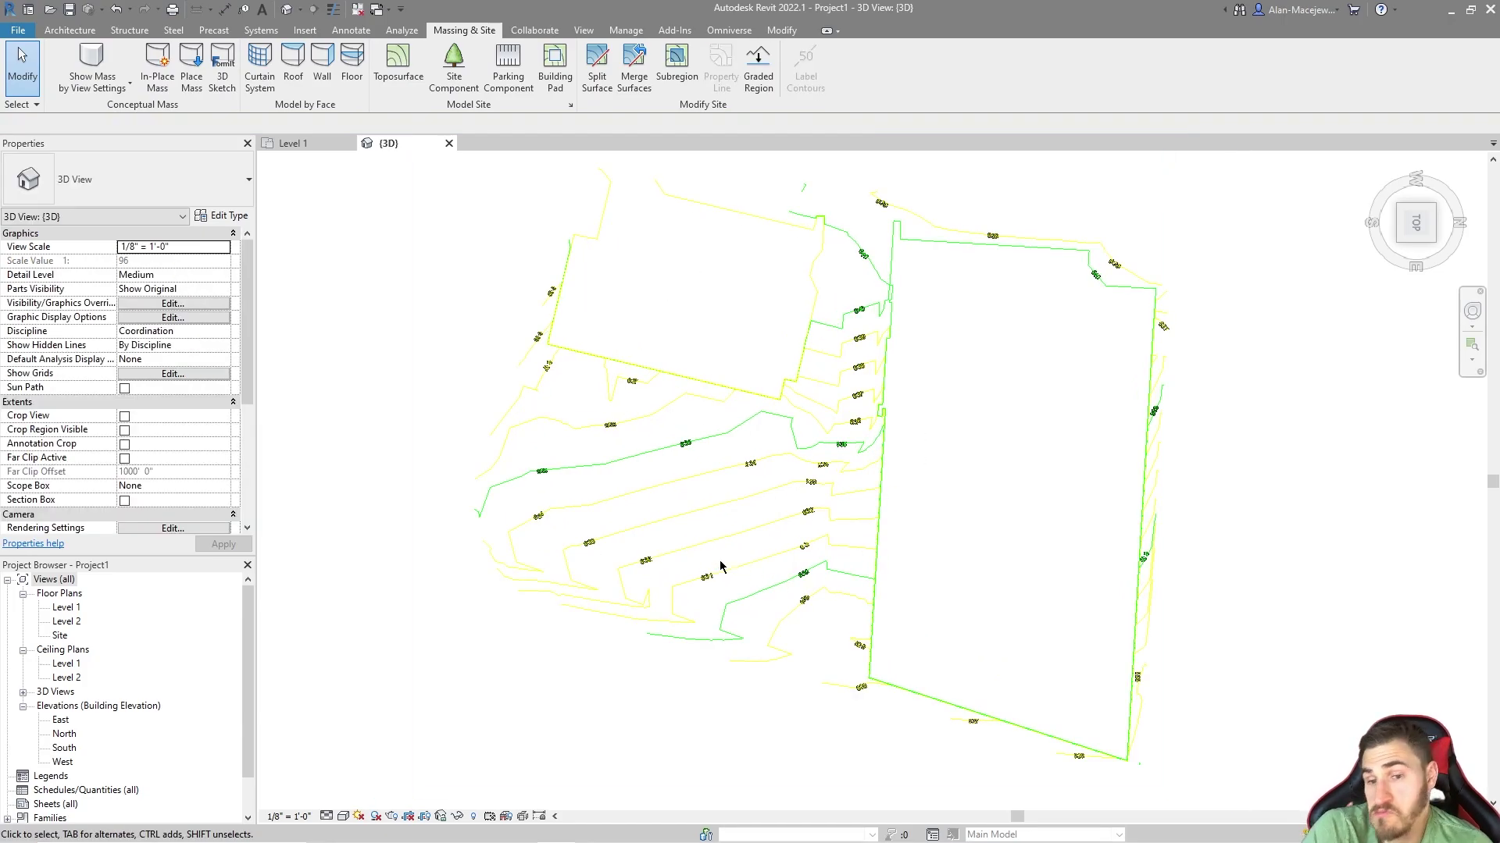
{"action": "middle_click_drag", "start_coordinate": [566, 631], "coordinate": [628, 650]}
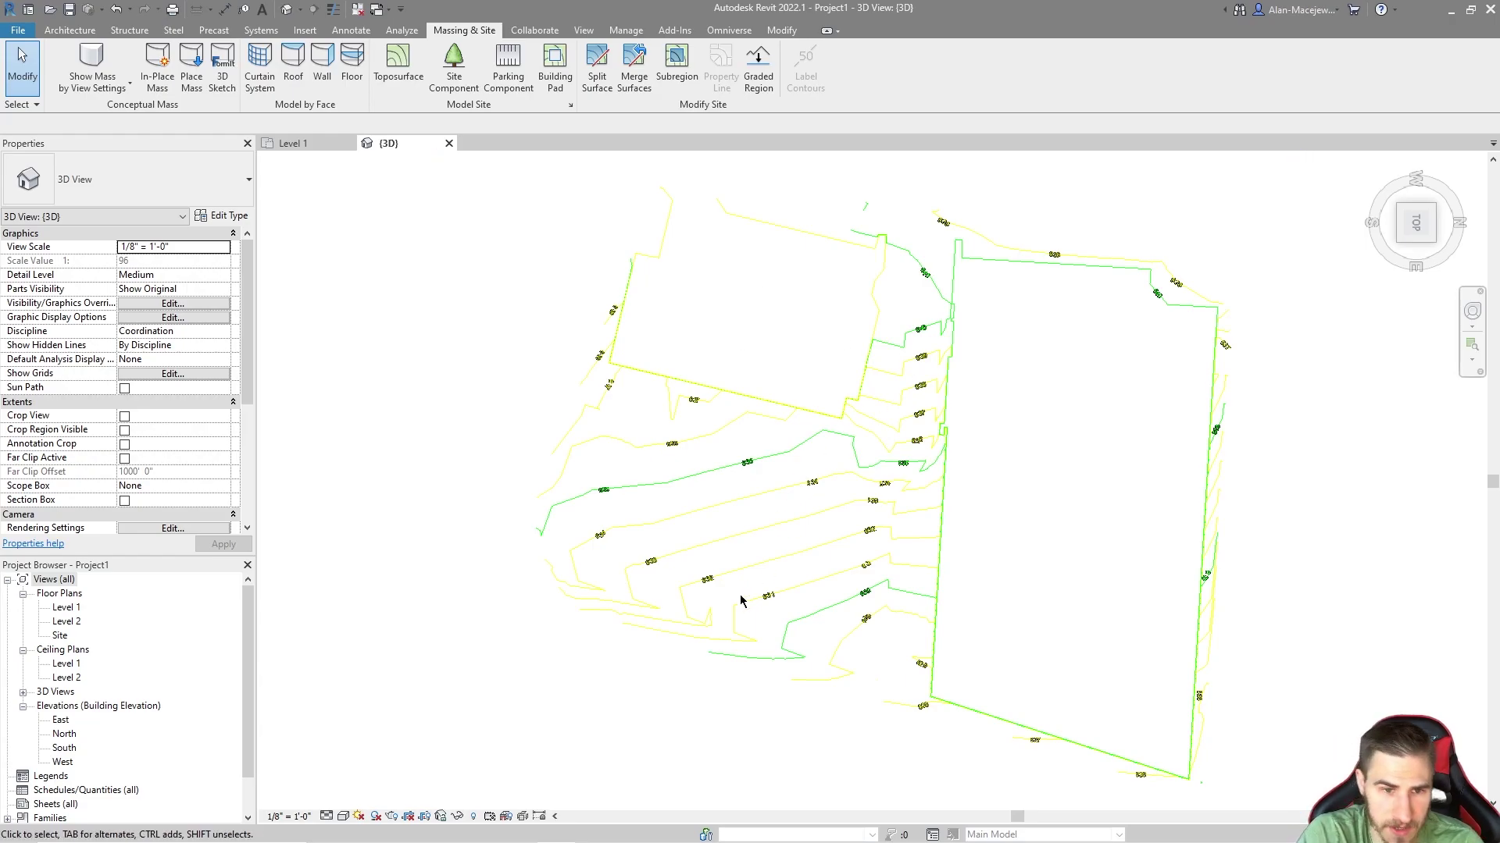
{"action": "key", "text": "l"}
{"action": "key", "text": "i"}
{"action": "scroll", "coordinate": [528, 546], "scroll_direction": "up", "scroll_amount": 3}
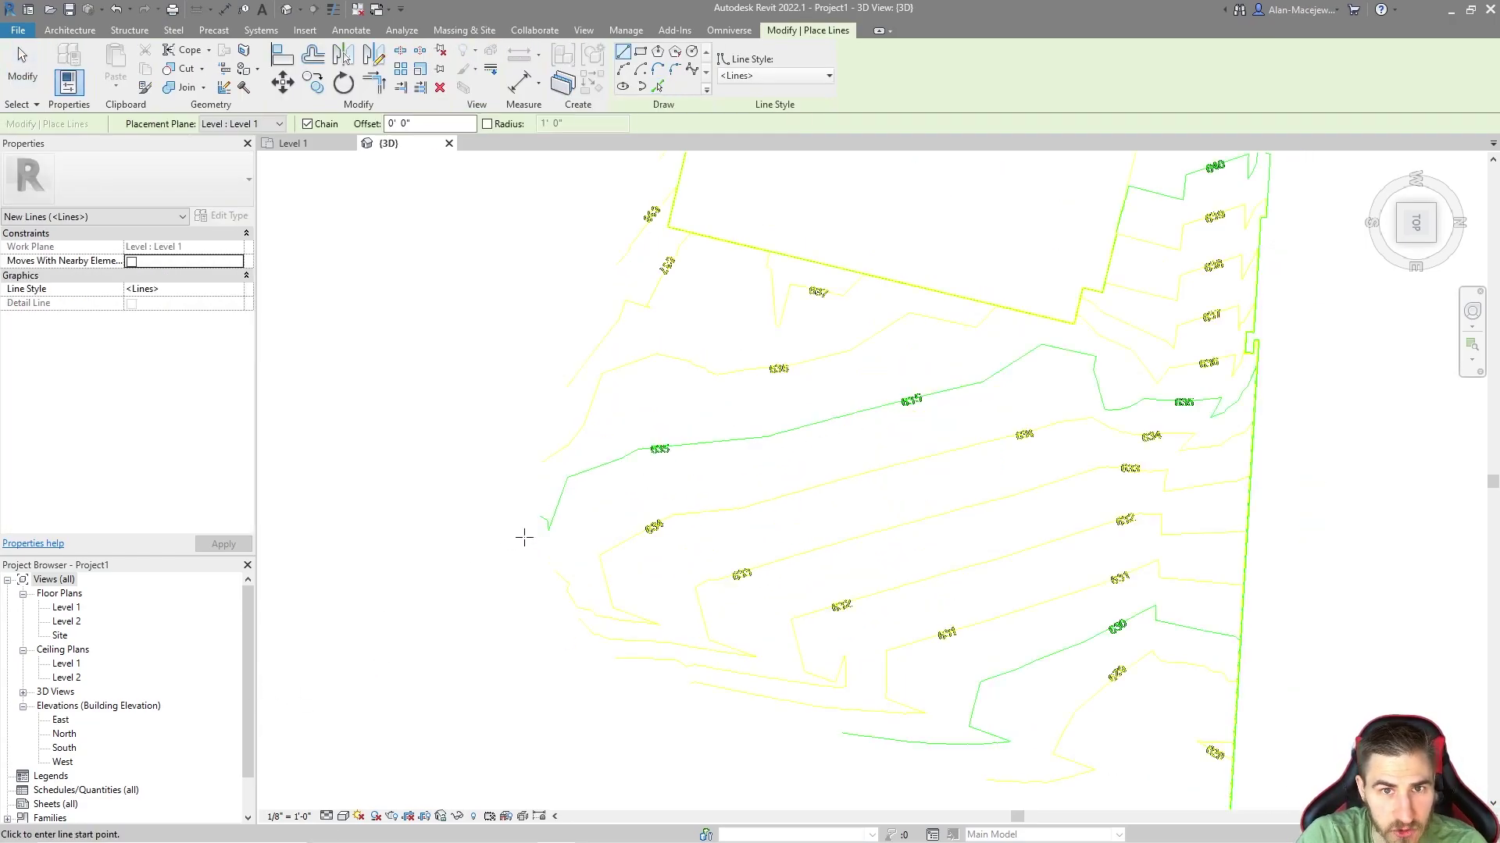
{"action": "scroll", "coordinate": [570, 465], "scroll_direction": "up", "scroll_amount": 5}
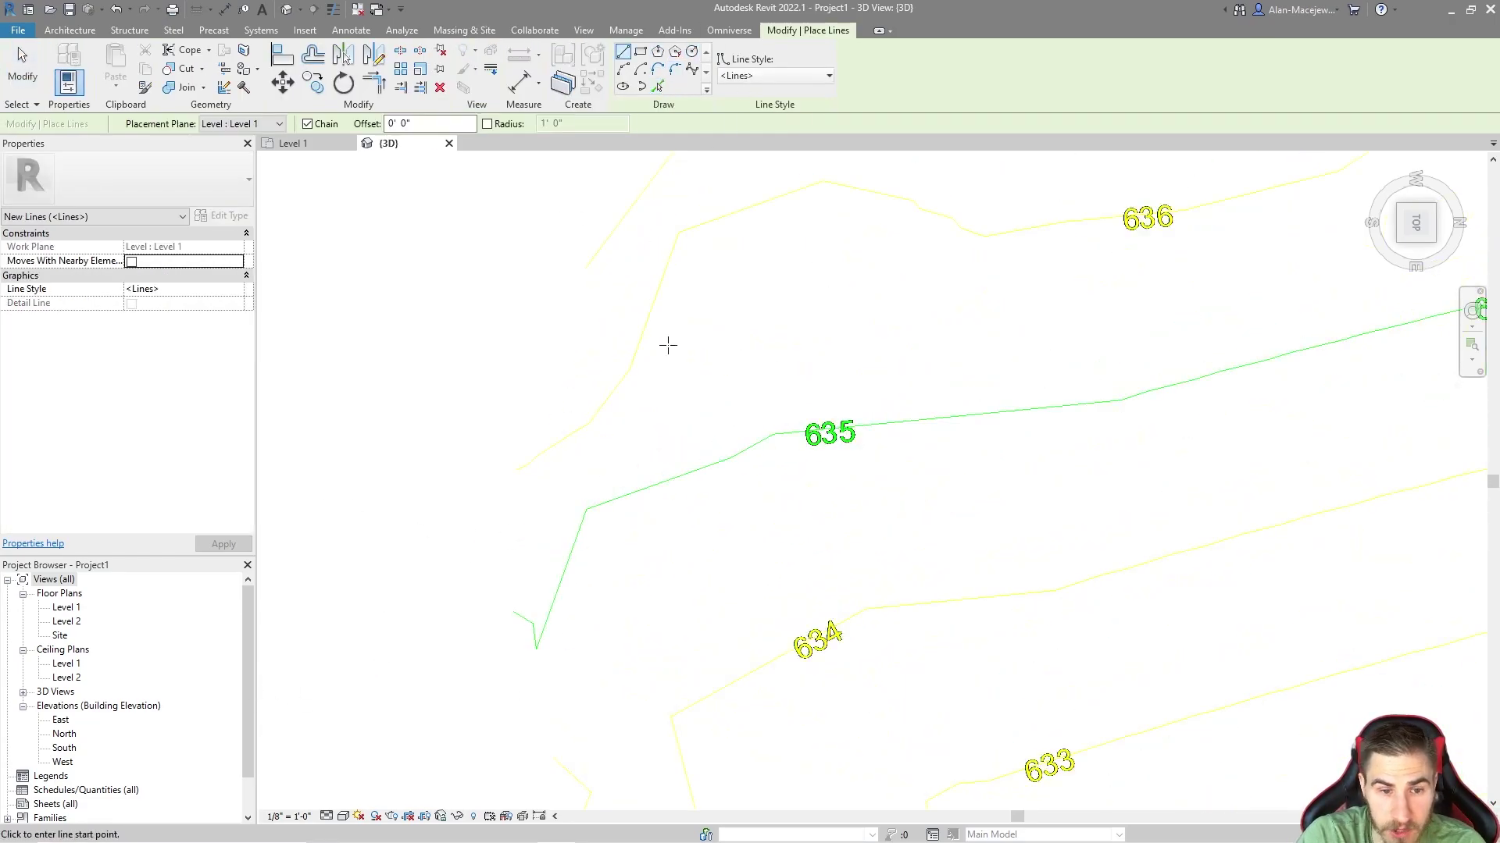
{"action": "left_click", "coordinate": [656, 85]}
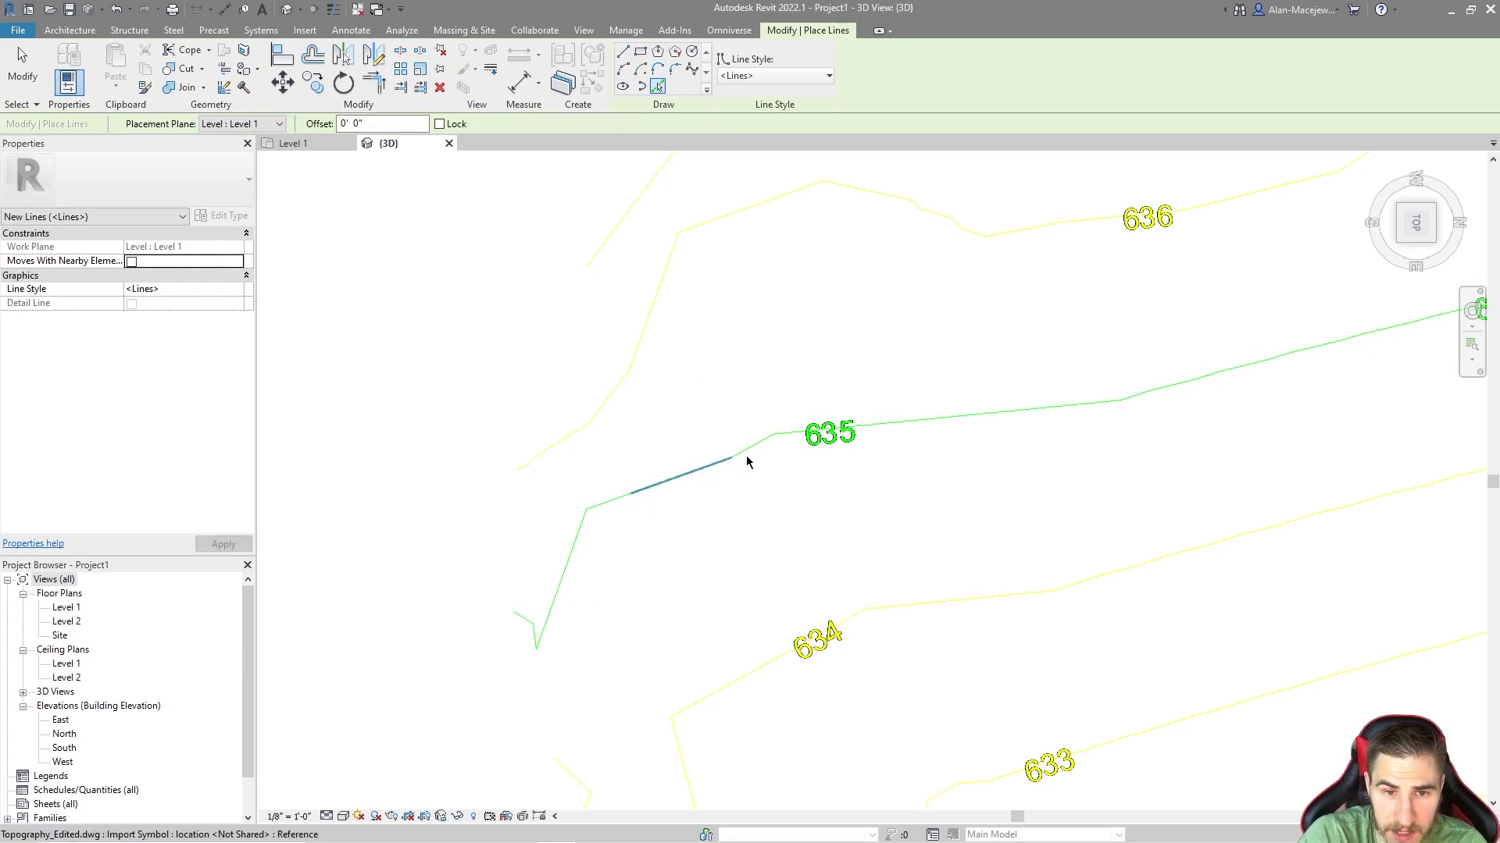
{"action": "scroll", "coordinate": [1115, 407], "scroll_direction": "down", "scroll_amount": 2}
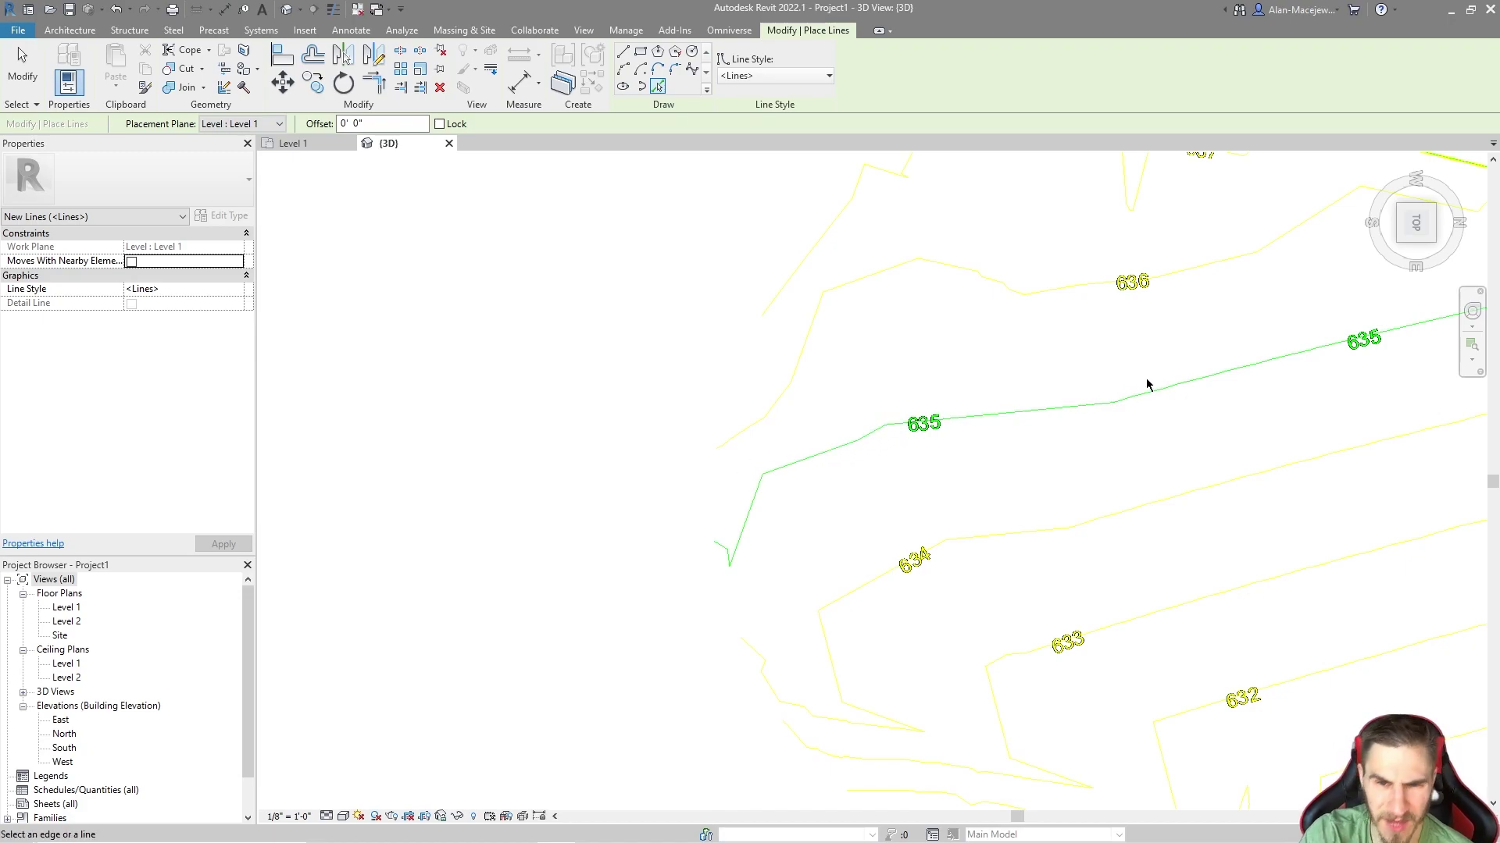
{"action": "scroll", "coordinate": [780, 462], "scroll_direction": "down", "scroll_amount": 3}
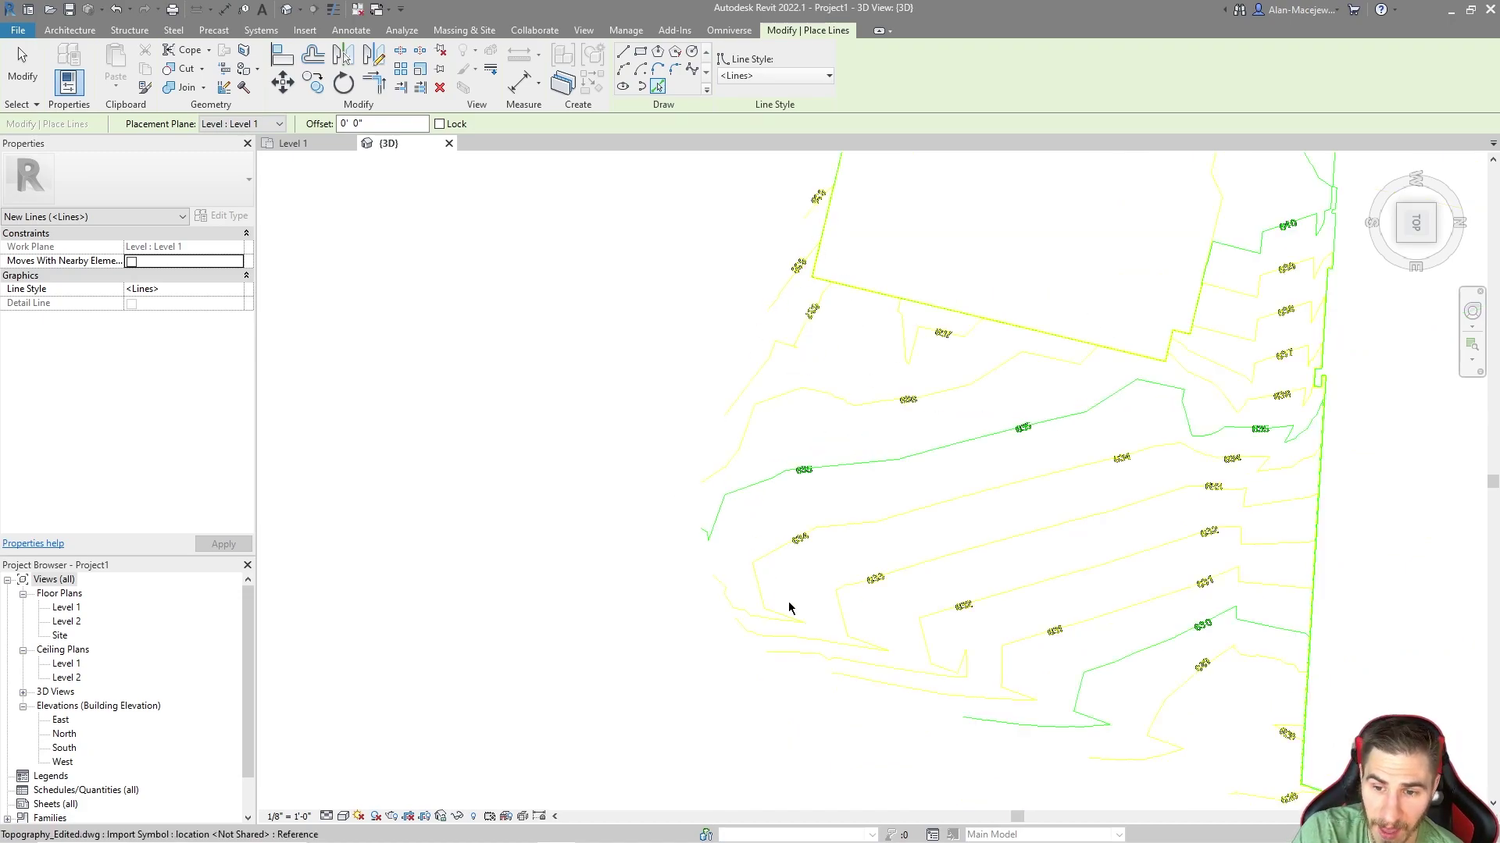
Step: Try to draw a straight line from the outer end of the 635 contour to the outer end of the 634 contour
{"action": "left_click", "coordinate": [623, 52]}
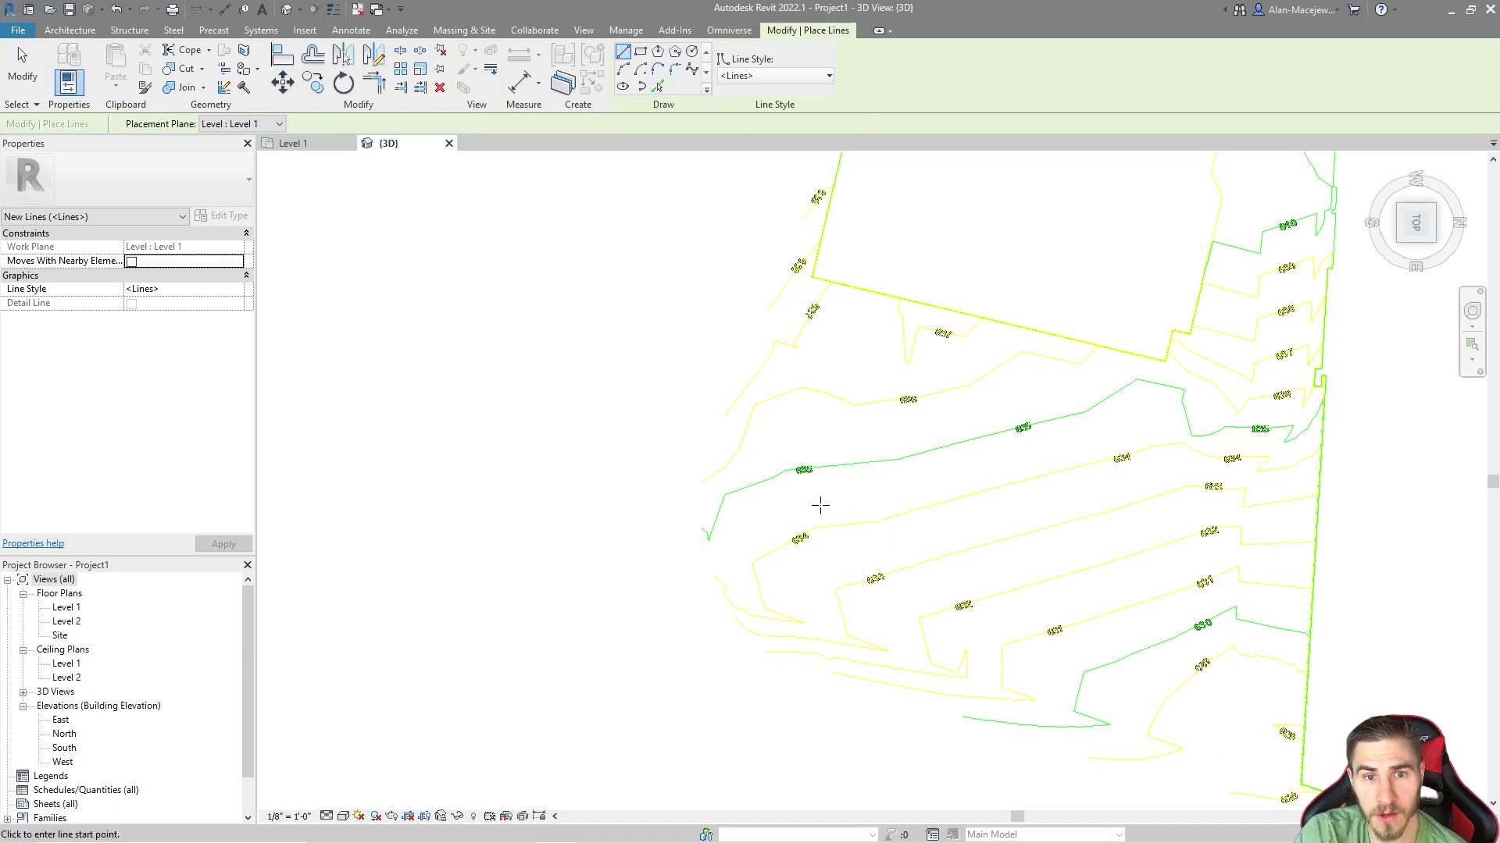
{"action": "scroll", "coordinate": [709, 529], "scroll_direction": "up", "scroll_amount": 5}
{"action": "left_click", "coordinate": [648, 342]}
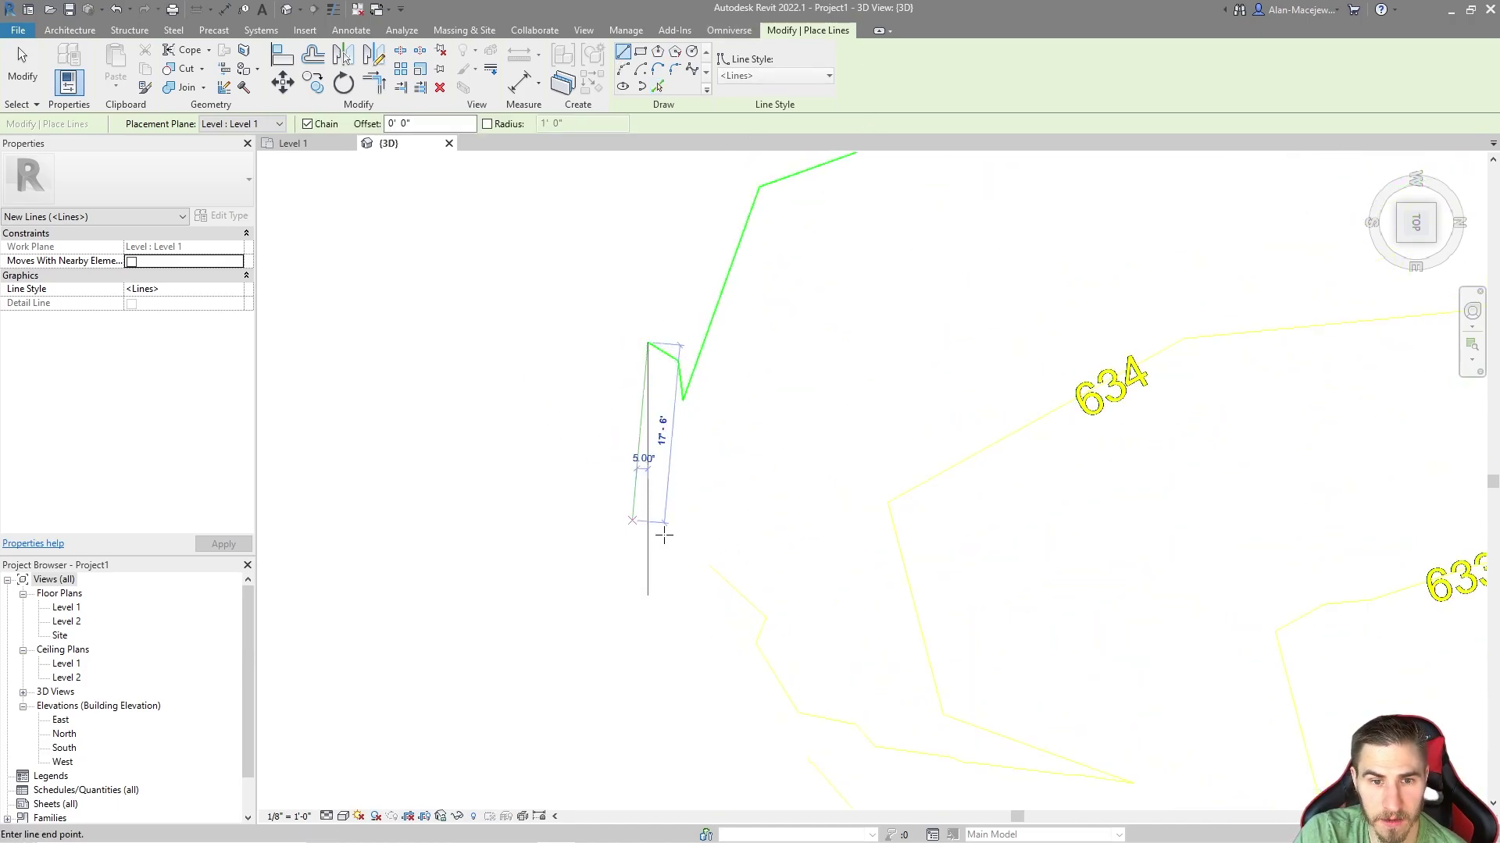
{"action": "left_click", "coordinate": [713, 564]}
{"action": "key", "text": "Escape"}
{"action": "key", "text": "Escape"}
{"action": "key", "text": "ctrl+z"}
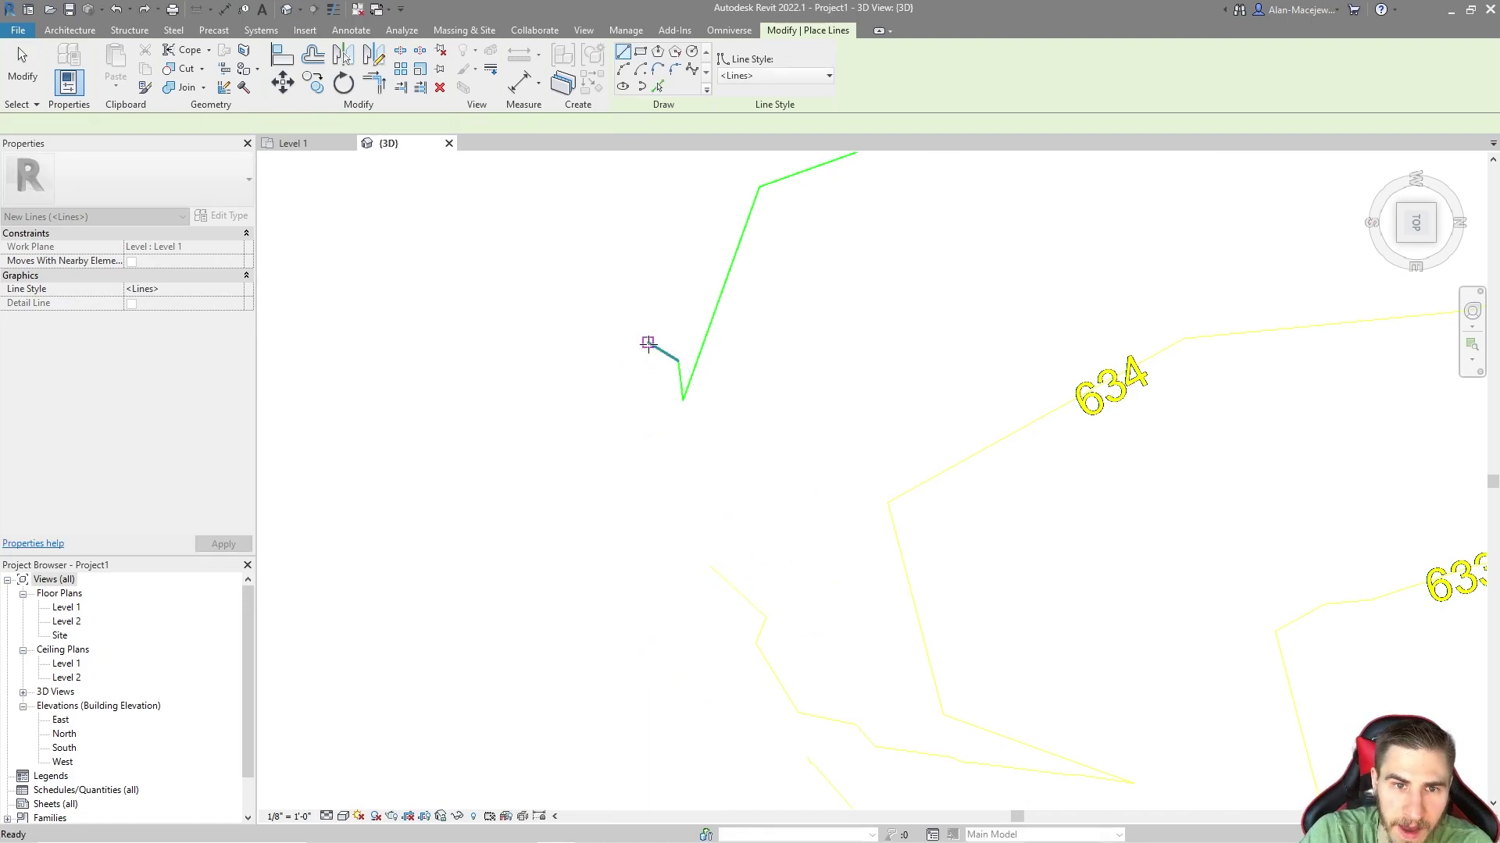
Step: Draw a chain of straight lines joining the outer ends of the 635, 634, 633 and 632 contours
{"action": "left_click", "coordinate": [648, 344]}
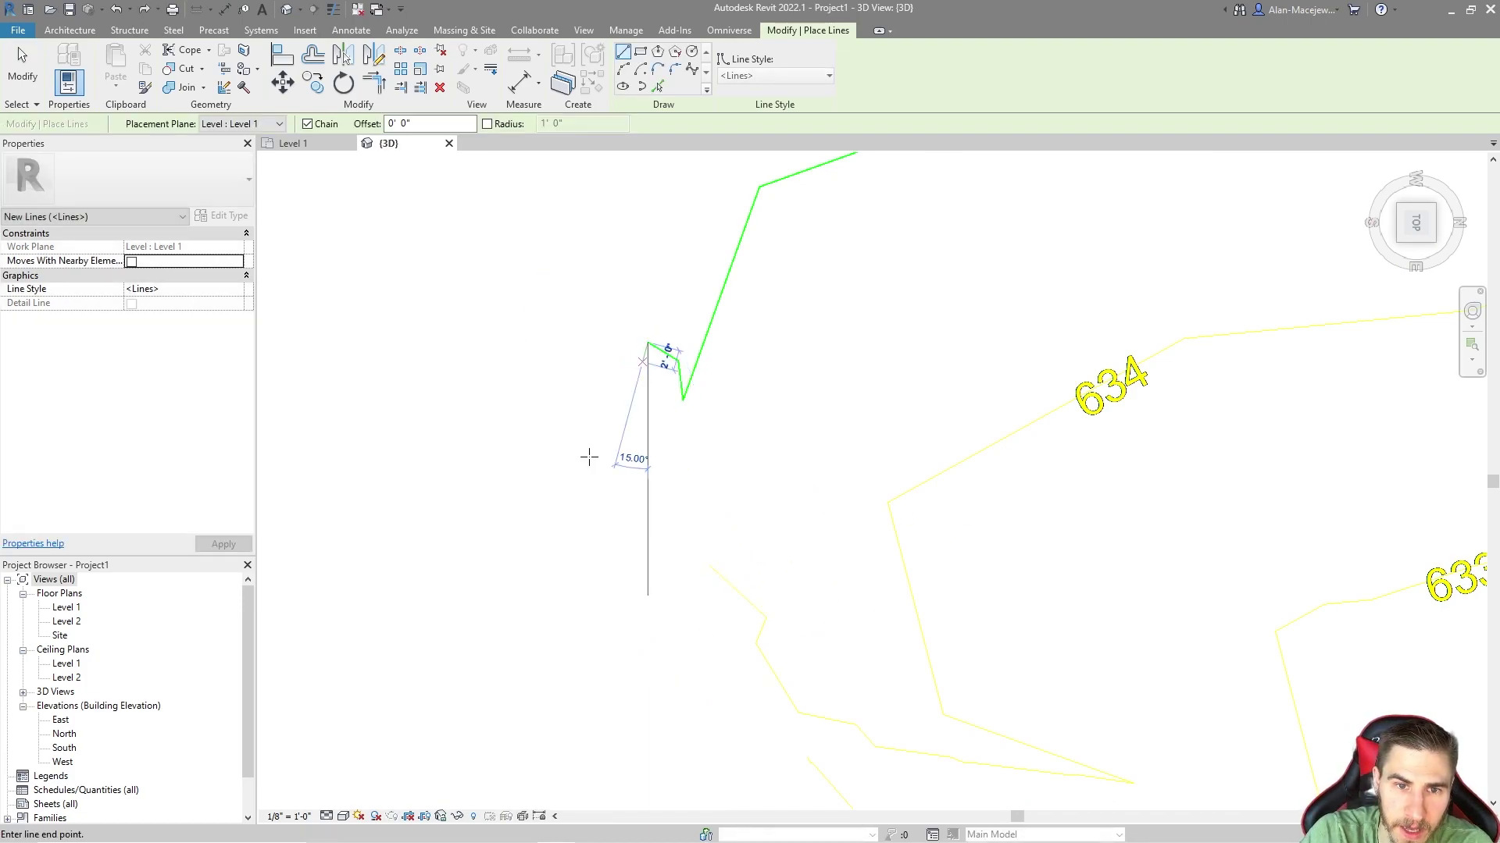
{"action": "left_click", "coordinate": [710, 564]}
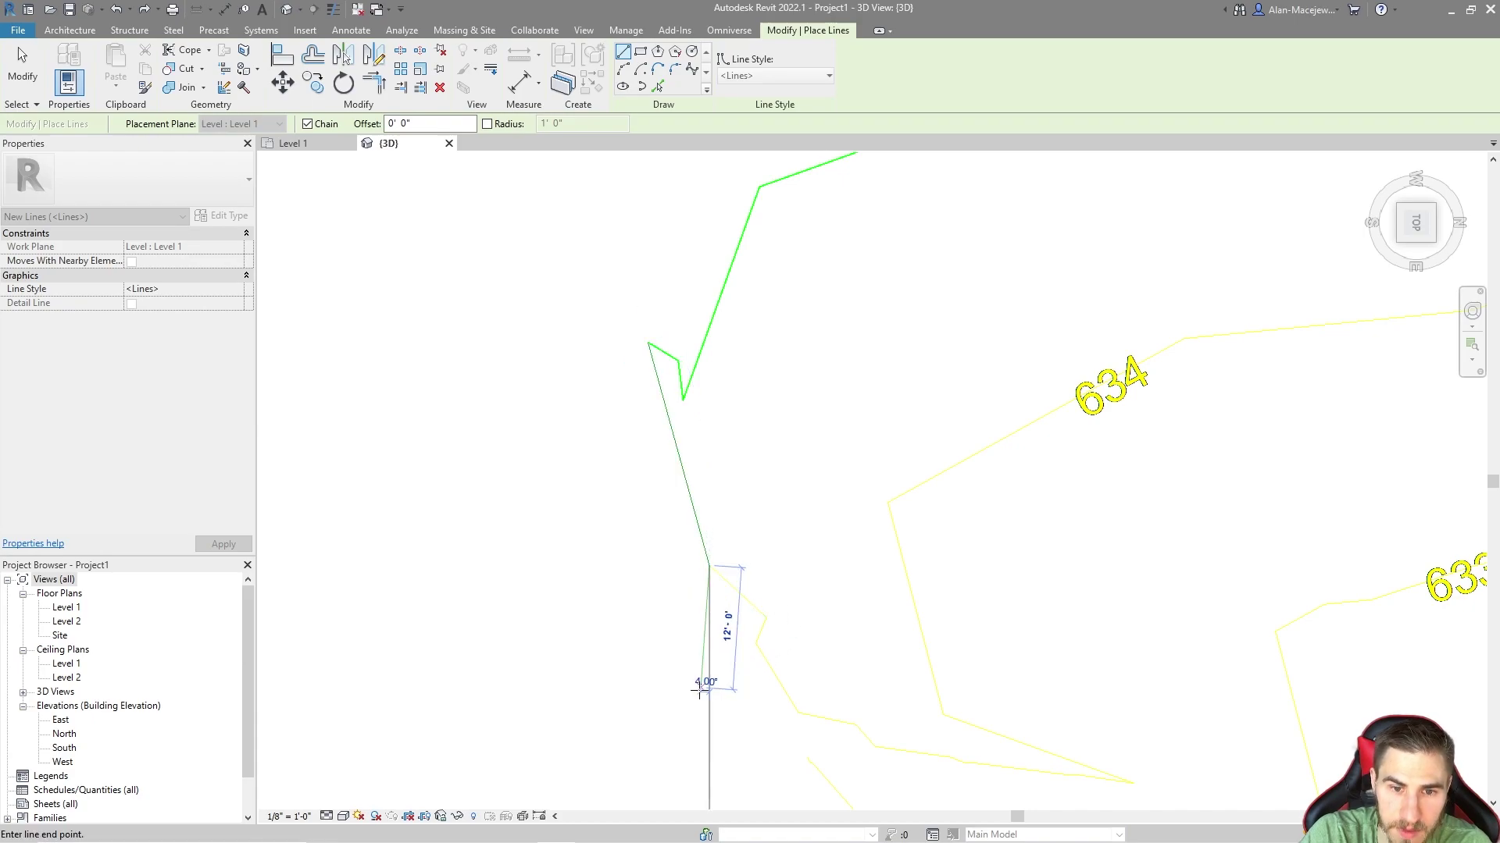
{"action": "middle_click_drag", "start_coordinate": [699, 691], "coordinate": [681, 636]}
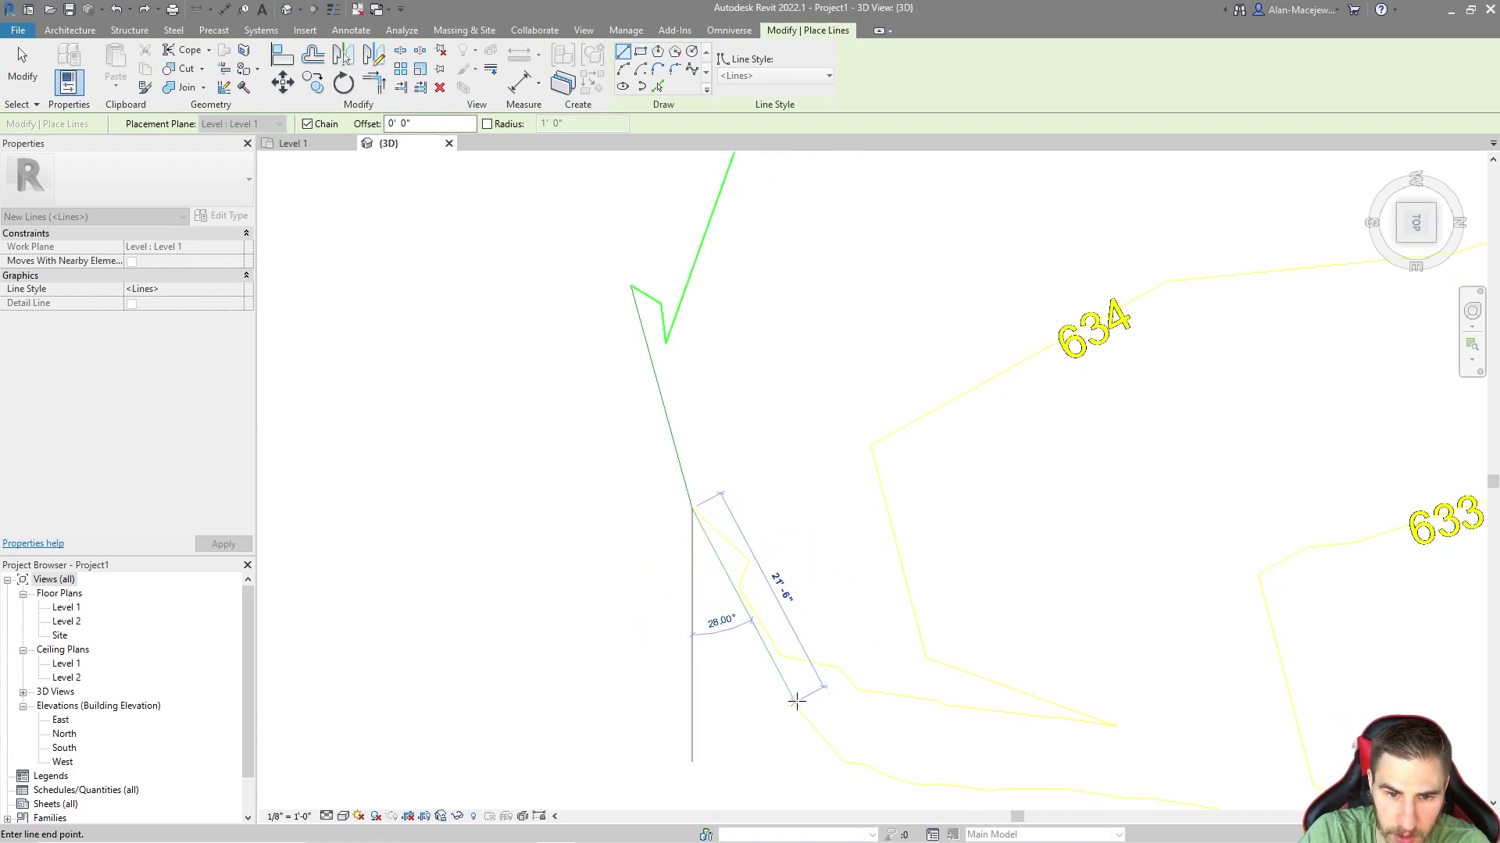
{"action": "scroll", "coordinate": [708, 688], "scroll_direction": "up", "scroll_amount": 4}
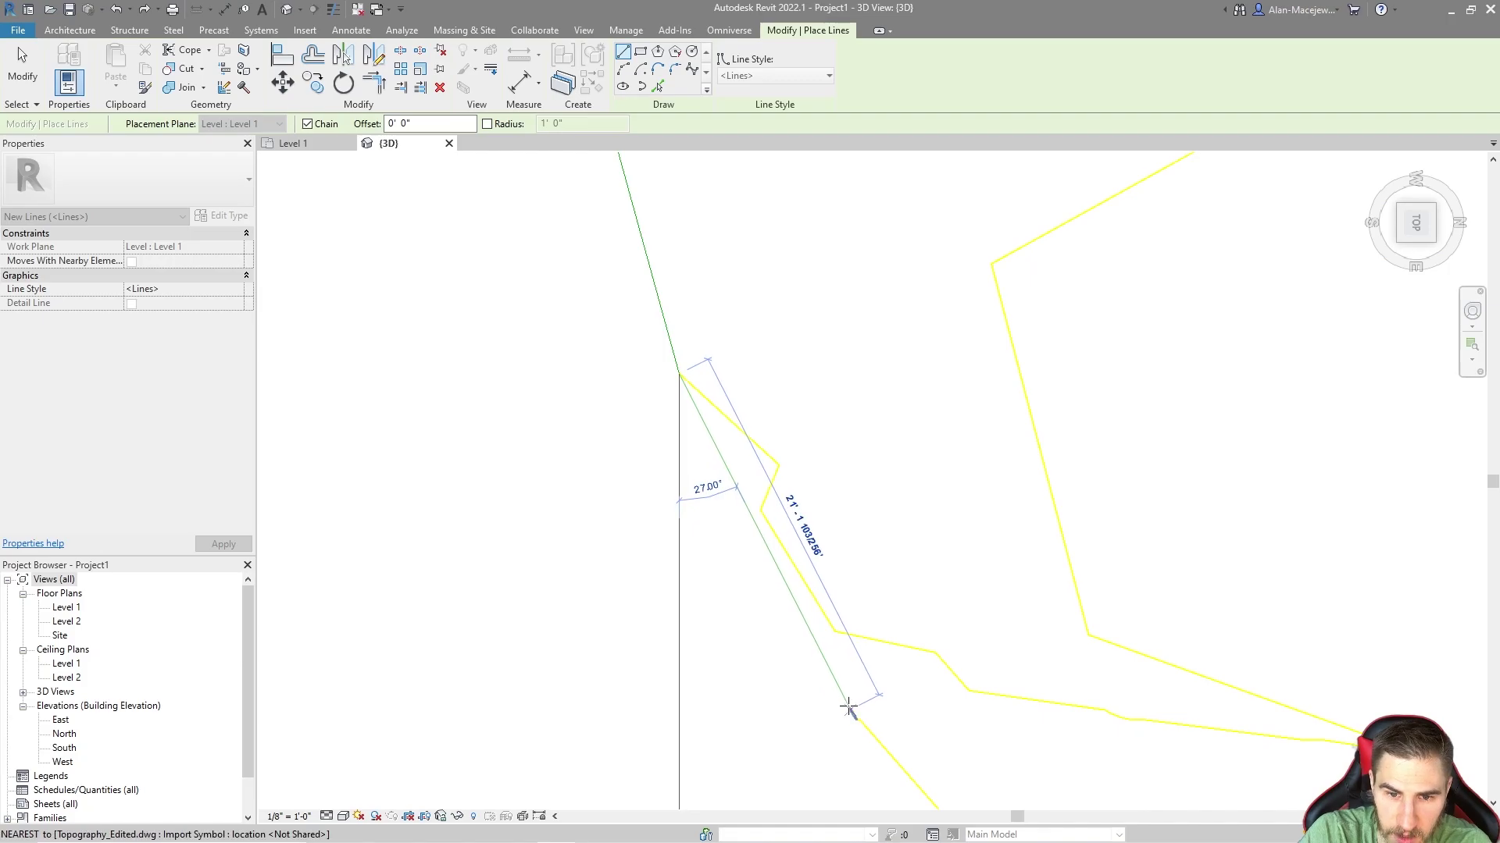
{"action": "left_click", "coordinate": [850, 708]}
{"action": "scroll", "coordinate": [850, 708], "scroll_direction": "down", "scroll_amount": 4}
{"action": "middle_click_drag", "start_coordinate": [937, 785], "coordinate": [692, 548]}
{"action": "scroll", "coordinate": [606, 593], "scroll_direction": "up", "scroll_amount": 3}
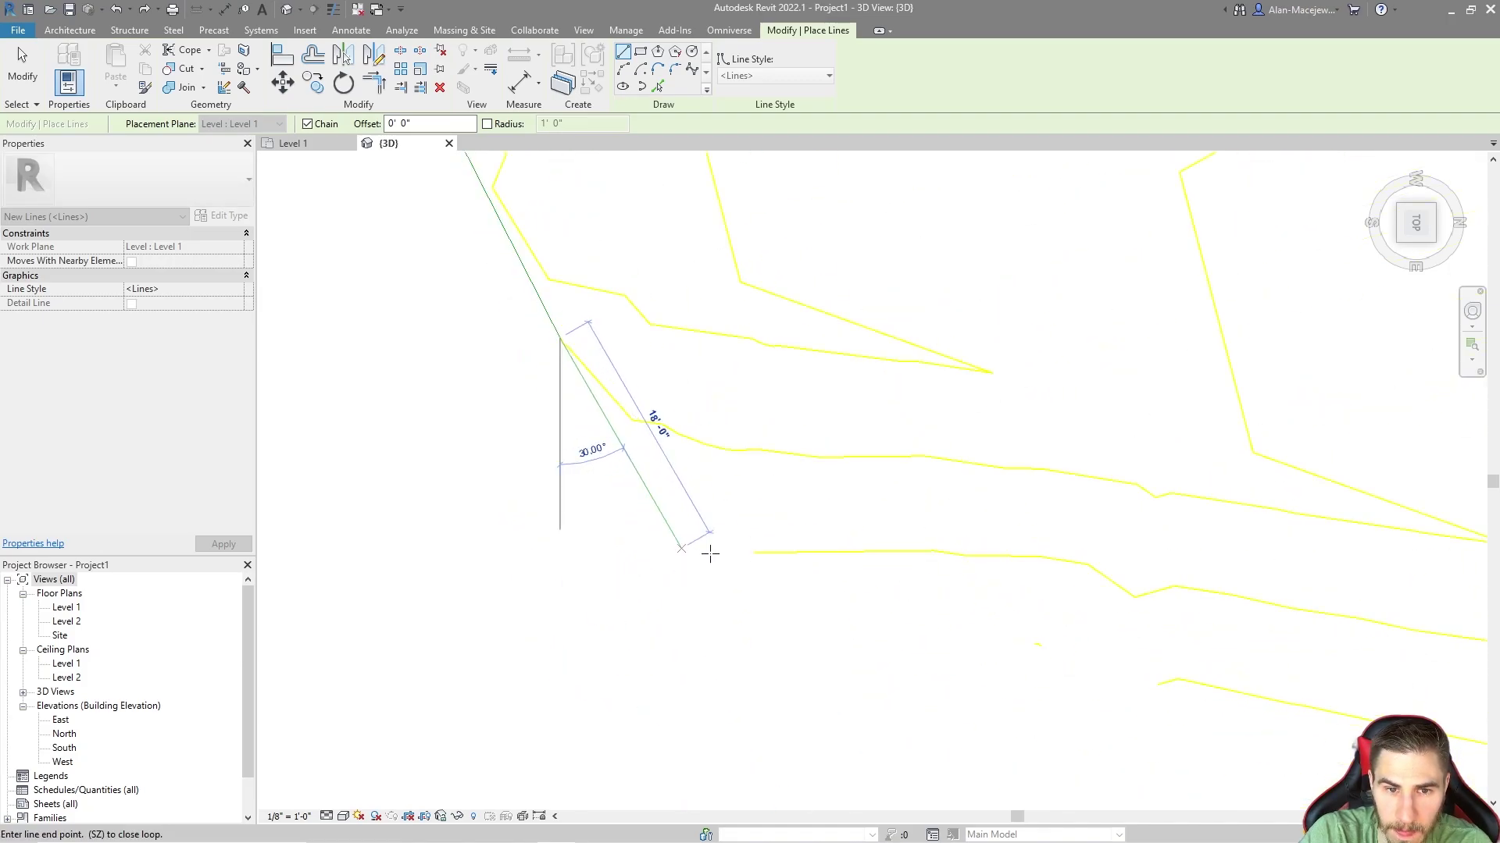
{"action": "left_click", "coordinate": [754, 554]}
Step: Continue the boundary line chain through the outer ends of the 631, 630, 629 and 628 contours
{"action": "scroll", "coordinate": [673, 579], "scroll_direction": "down", "scroll_amount": 3}
{"action": "scroll", "coordinate": [996, 658], "scroll_direction": "up", "scroll_amount": 4}
{"action": "left_click", "coordinate": [983, 640]}
{"action": "scroll", "coordinate": [595, 529], "scroll_direction": "down", "scroll_amount": 2}
{"action": "middle_click_drag", "start_coordinate": [546, 526], "coordinate": [737, 546]}
{"action": "scroll", "coordinate": [779, 589], "scroll_direction": "up", "scroll_amount": 1}
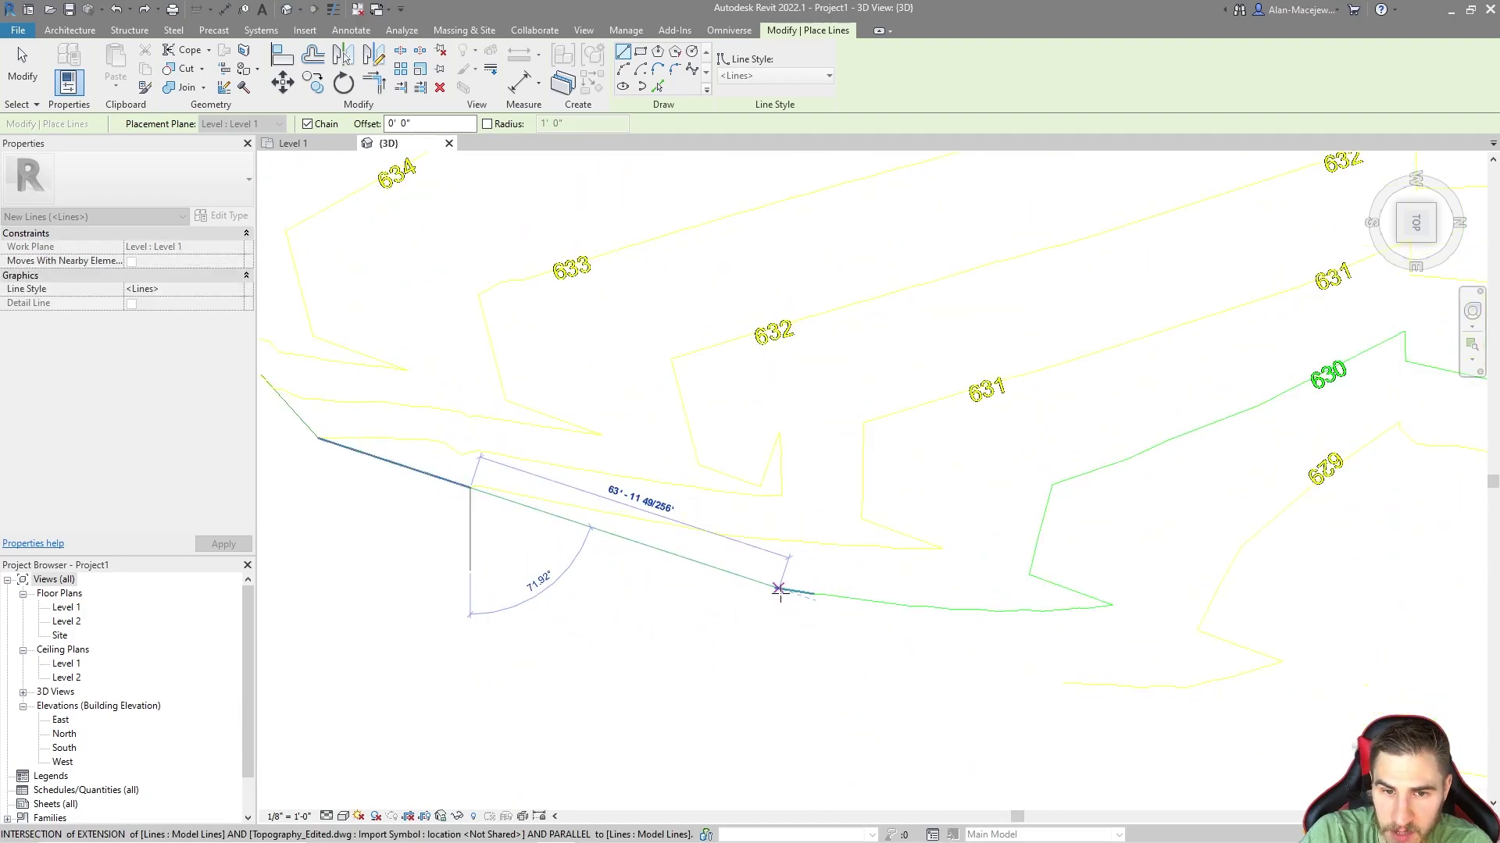
{"action": "left_click", "coordinate": [775, 588]}
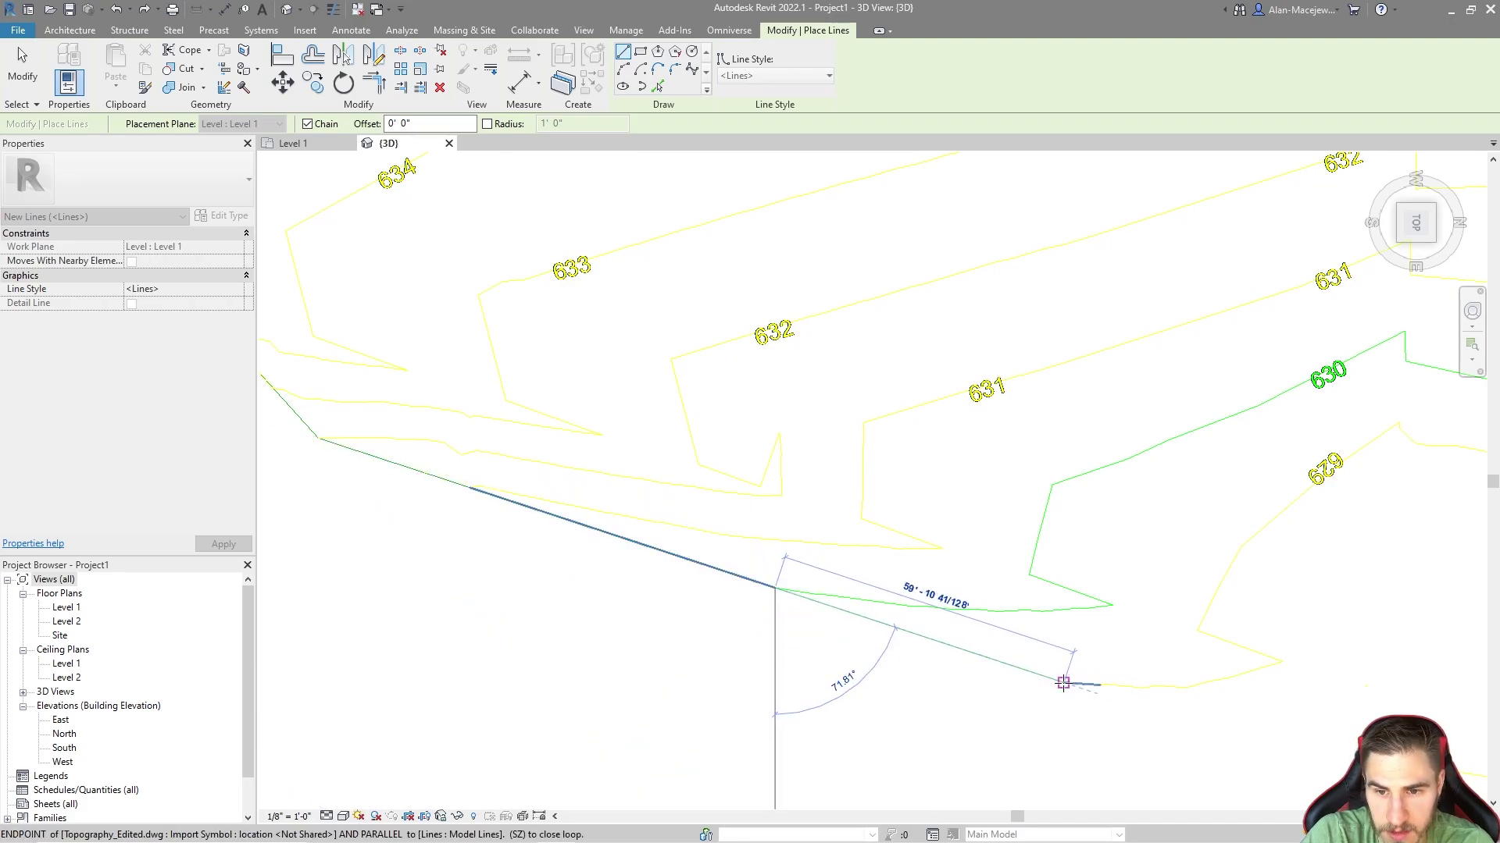
{"action": "scroll", "coordinate": [930, 666], "scroll_direction": "down", "scroll_amount": 4}
{"action": "scroll", "coordinate": [845, 661], "scroll_direction": "up", "scroll_amount": 3}
{"action": "scroll", "coordinate": [845, 661], "scroll_direction": "up", "scroll_amount": 1}
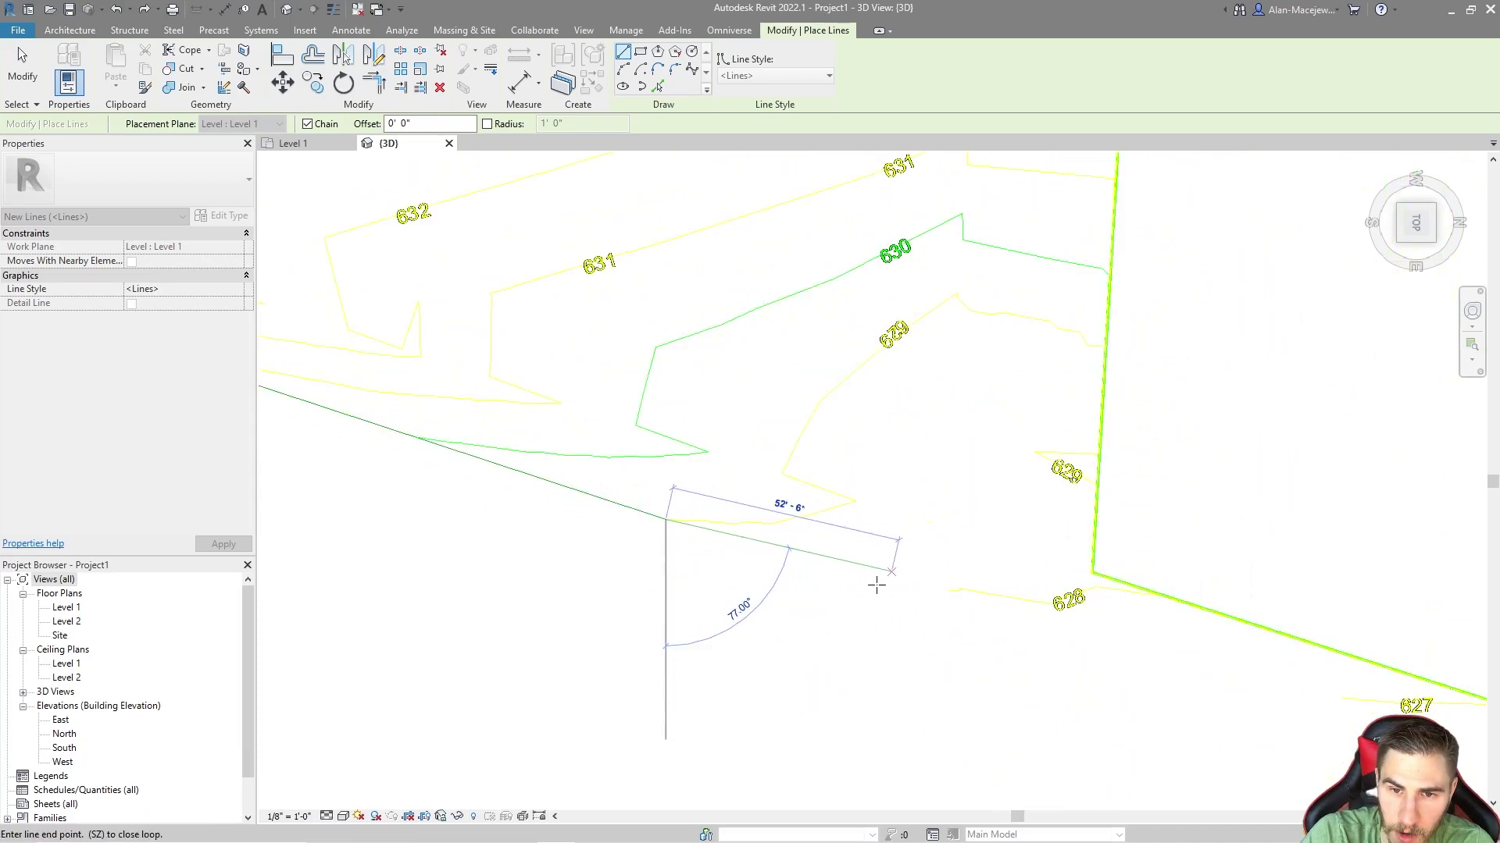
{"action": "left_click", "coordinate": [948, 591]}
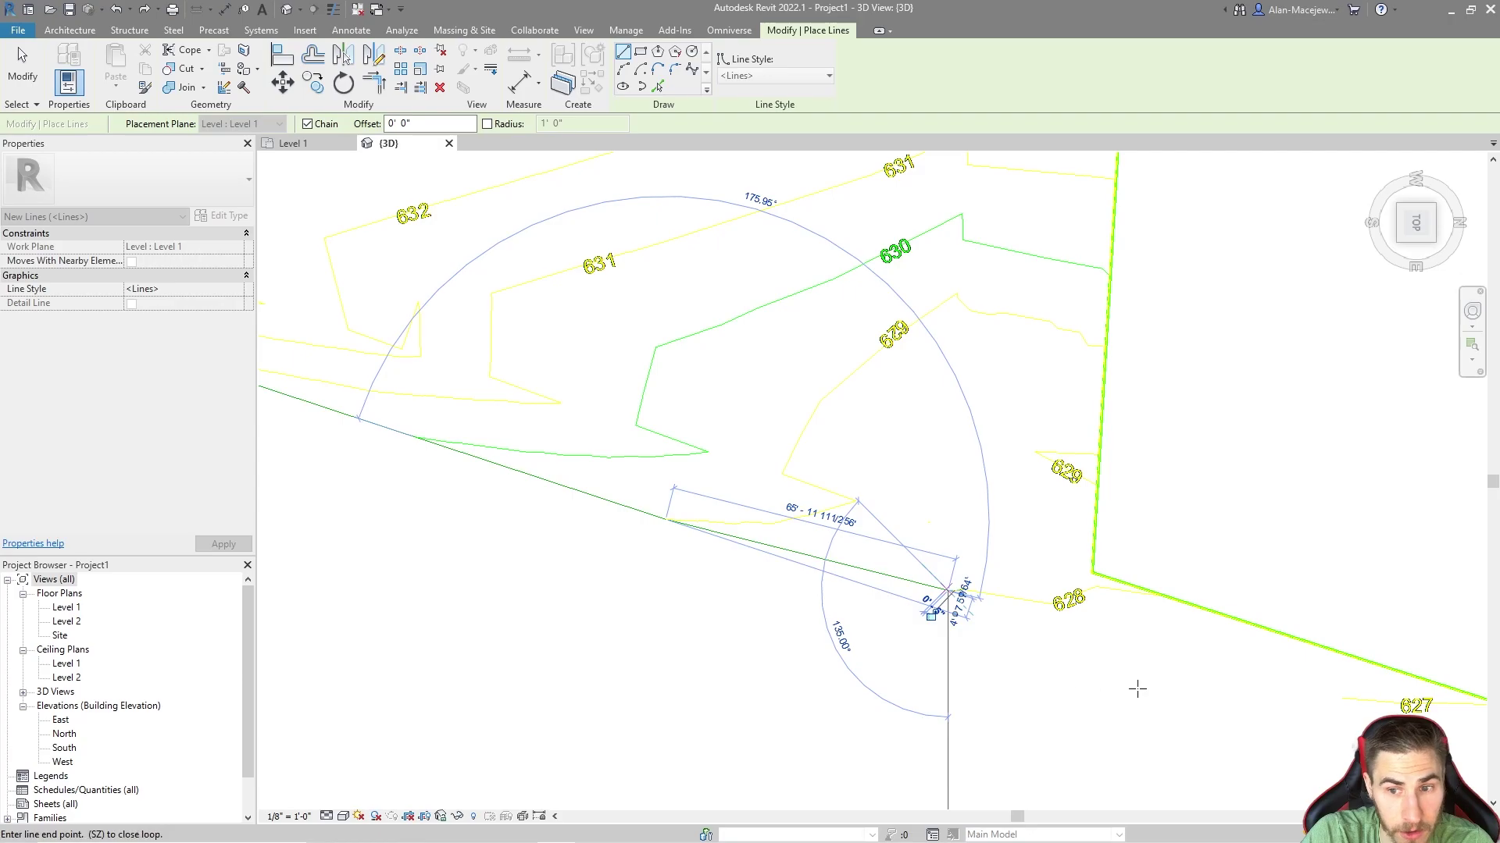
Step: Continue the boundary line chain from the 628 contour through the outer ends of the 627 and 626 contours
{"action": "middle_click_drag", "start_coordinate": [1153, 689], "coordinate": [954, 616]}
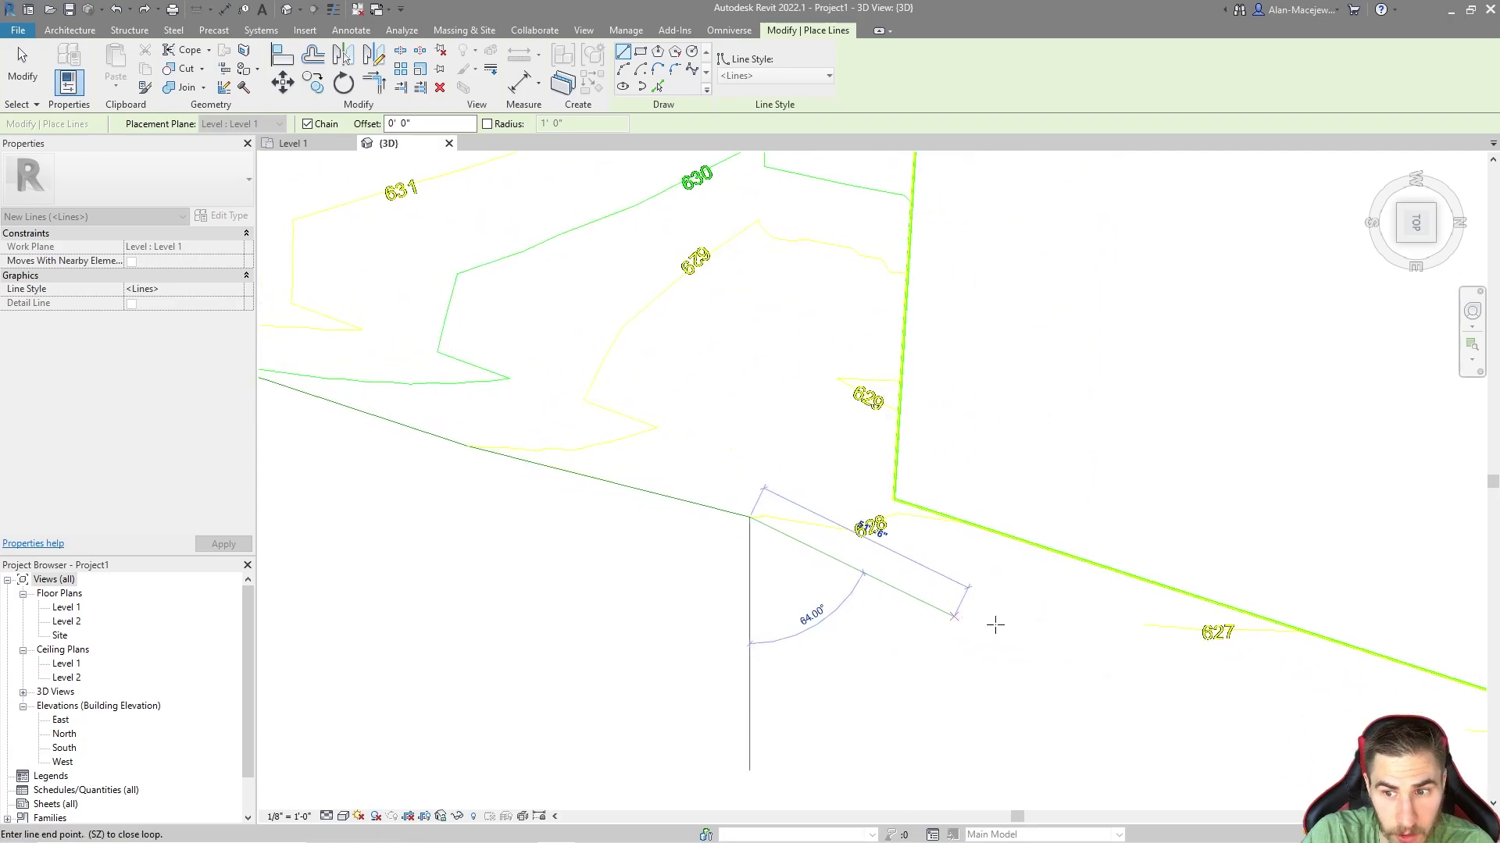
{"action": "left_click", "coordinate": [1148, 621]}
{"action": "middle_click_drag", "start_coordinate": [1148, 621], "coordinate": [677, 555]}
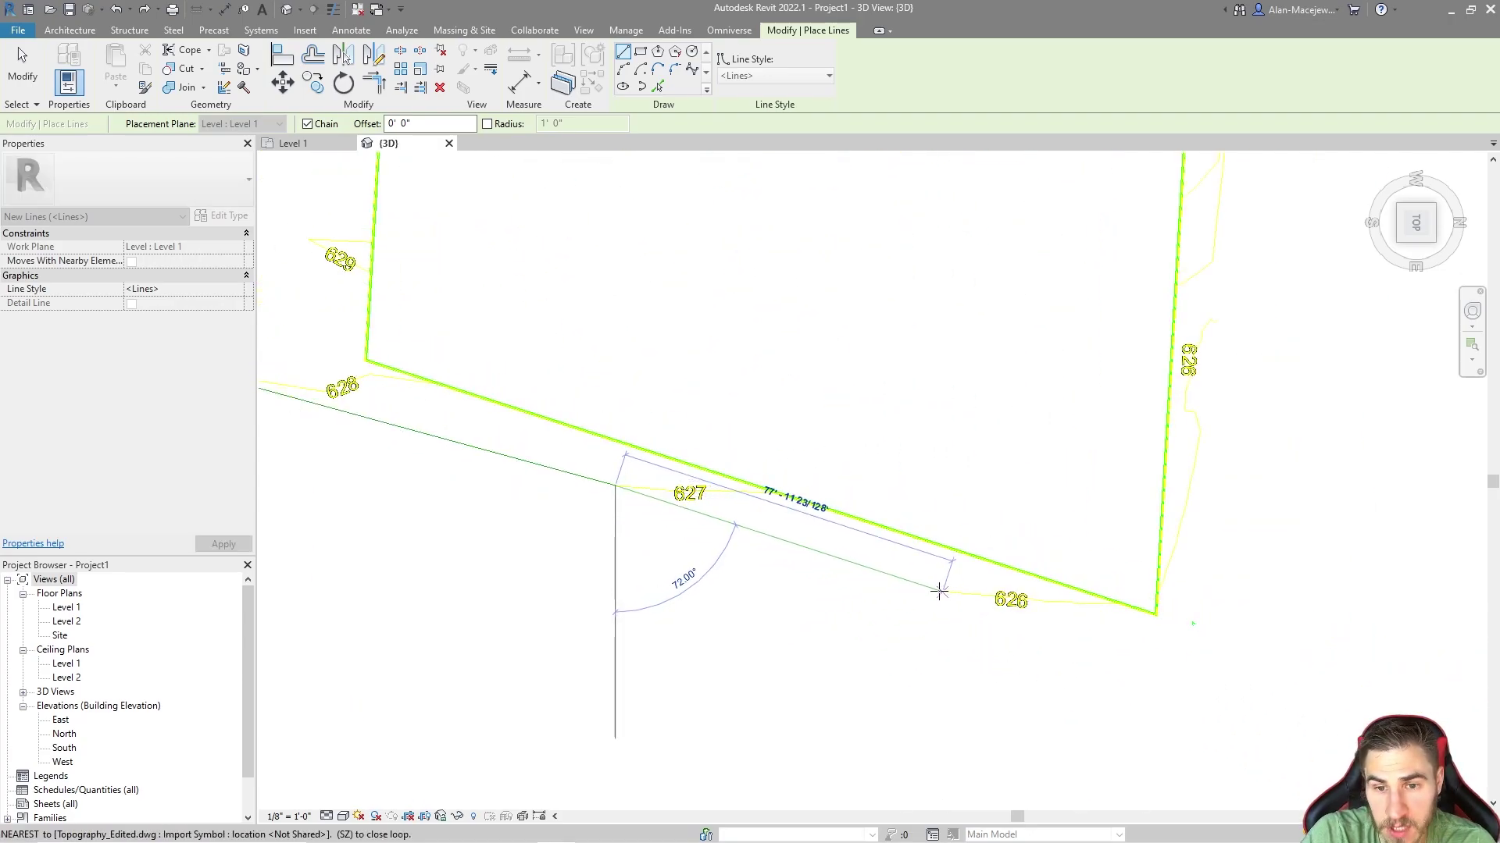
{"action": "left_click", "coordinate": [938, 592]}
Step: Draw the final line from the 626 contour's outer end to the small green mark beyond the site corner and end the chain
{"action": "middle_click_drag", "start_coordinate": [1171, 669], "coordinate": [930, 687]}
{"action": "scroll", "coordinate": [977, 594], "scroll_direction": "up", "scroll_amount": 4}
{"action": "scroll", "coordinate": [977, 576], "scroll_direction": "down", "scroll_amount": 3}
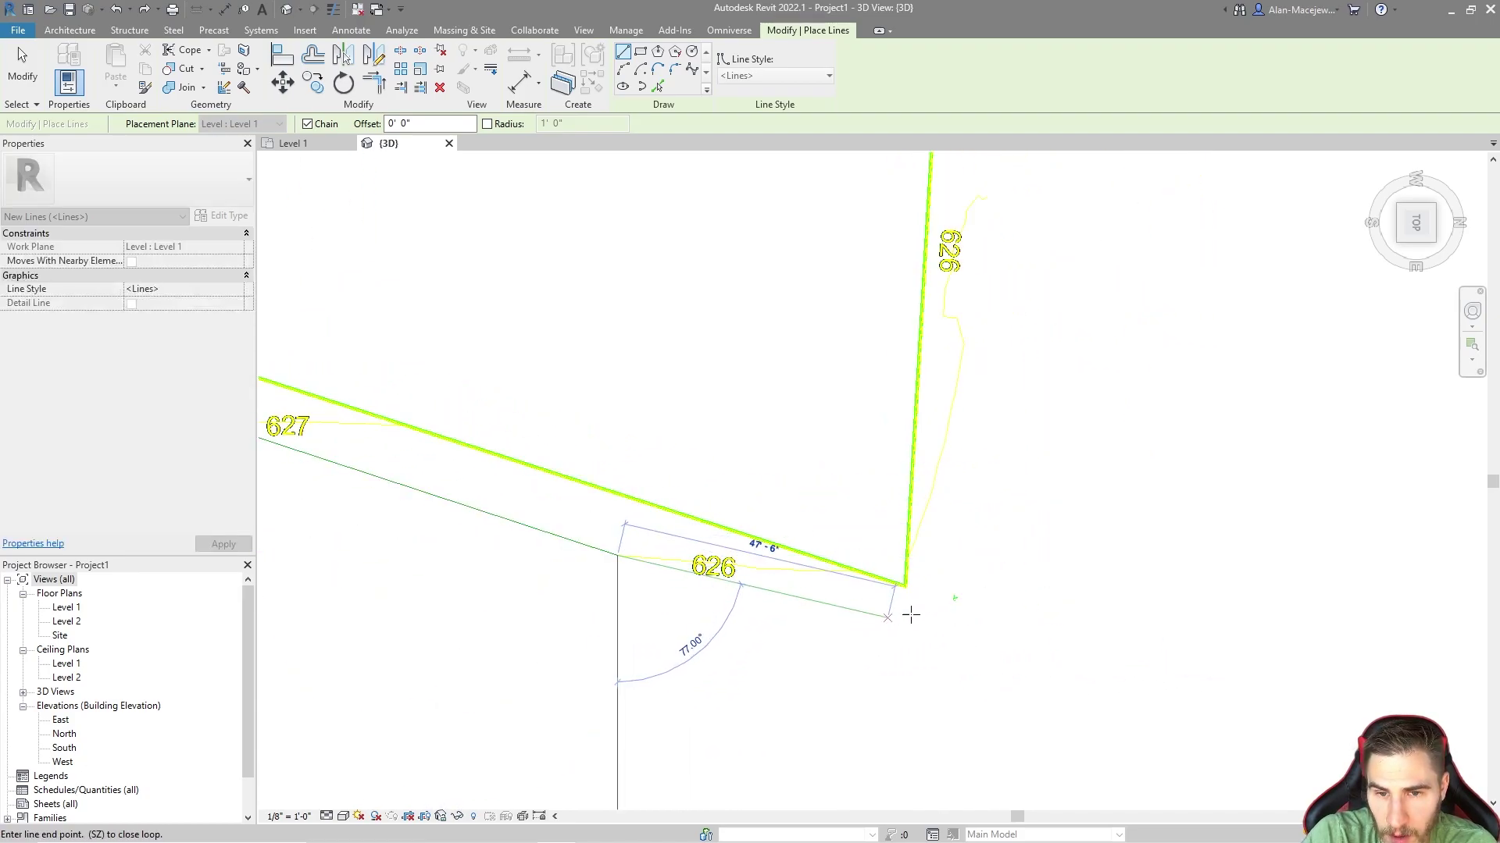
{"action": "scroll", "coordinate": [898, 609], "scroll_direction": "down", "scroll_amount": 4}
{"action": "middle_click_drag", "start_coordinate": [870, 637], "coordinate": [960, 673]}
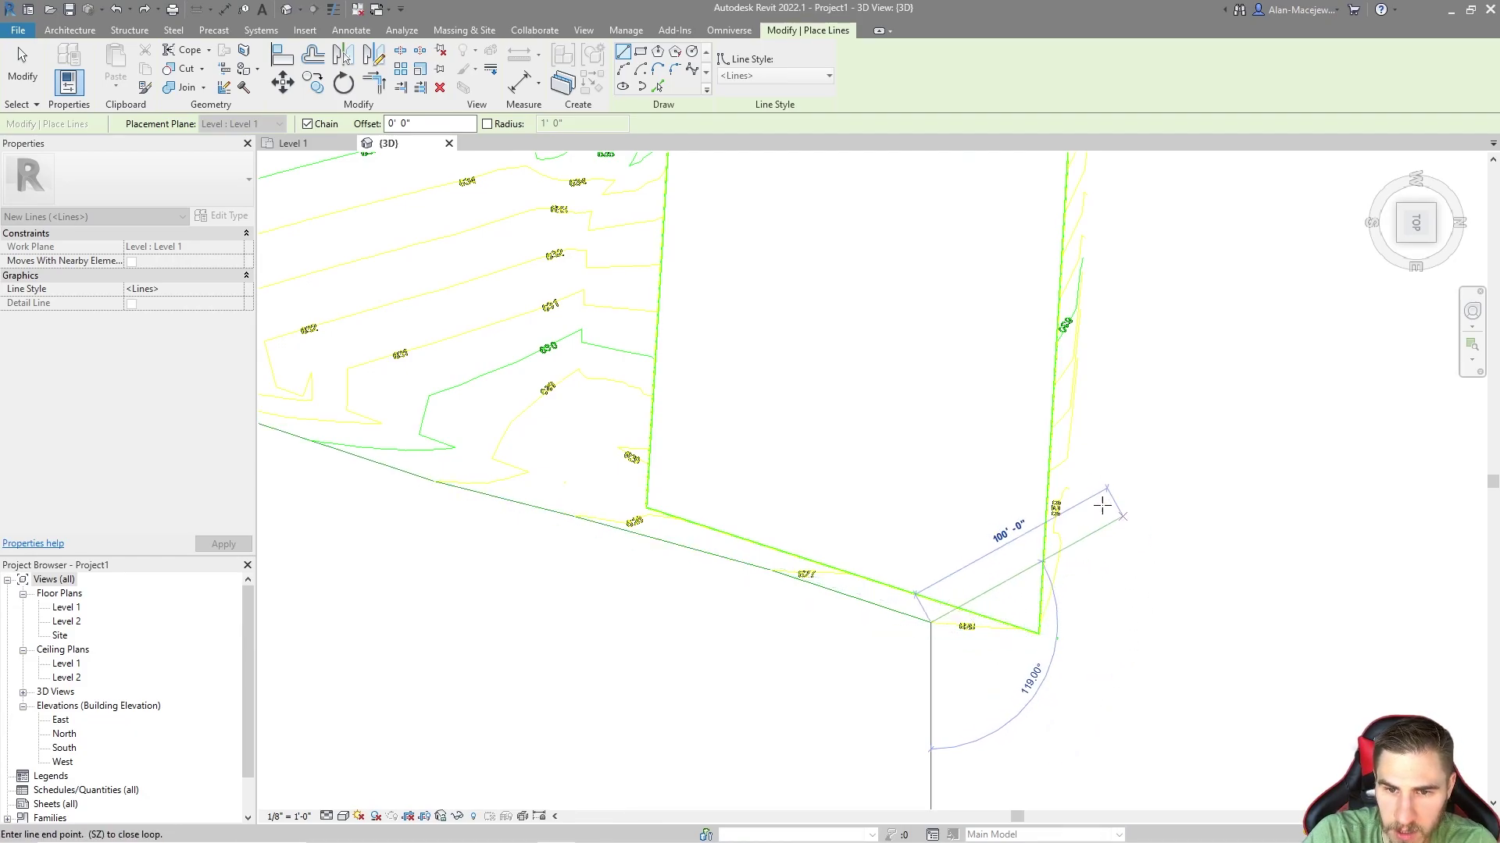
{"action": "scroll", "coordinate": [1048, 656], "scroll_direction": "up", "scroll_amount": 1}
{"action": "scroll", "coordinate": [1048, 656], "scroll_direction": "up", "scroll_amount": 5}
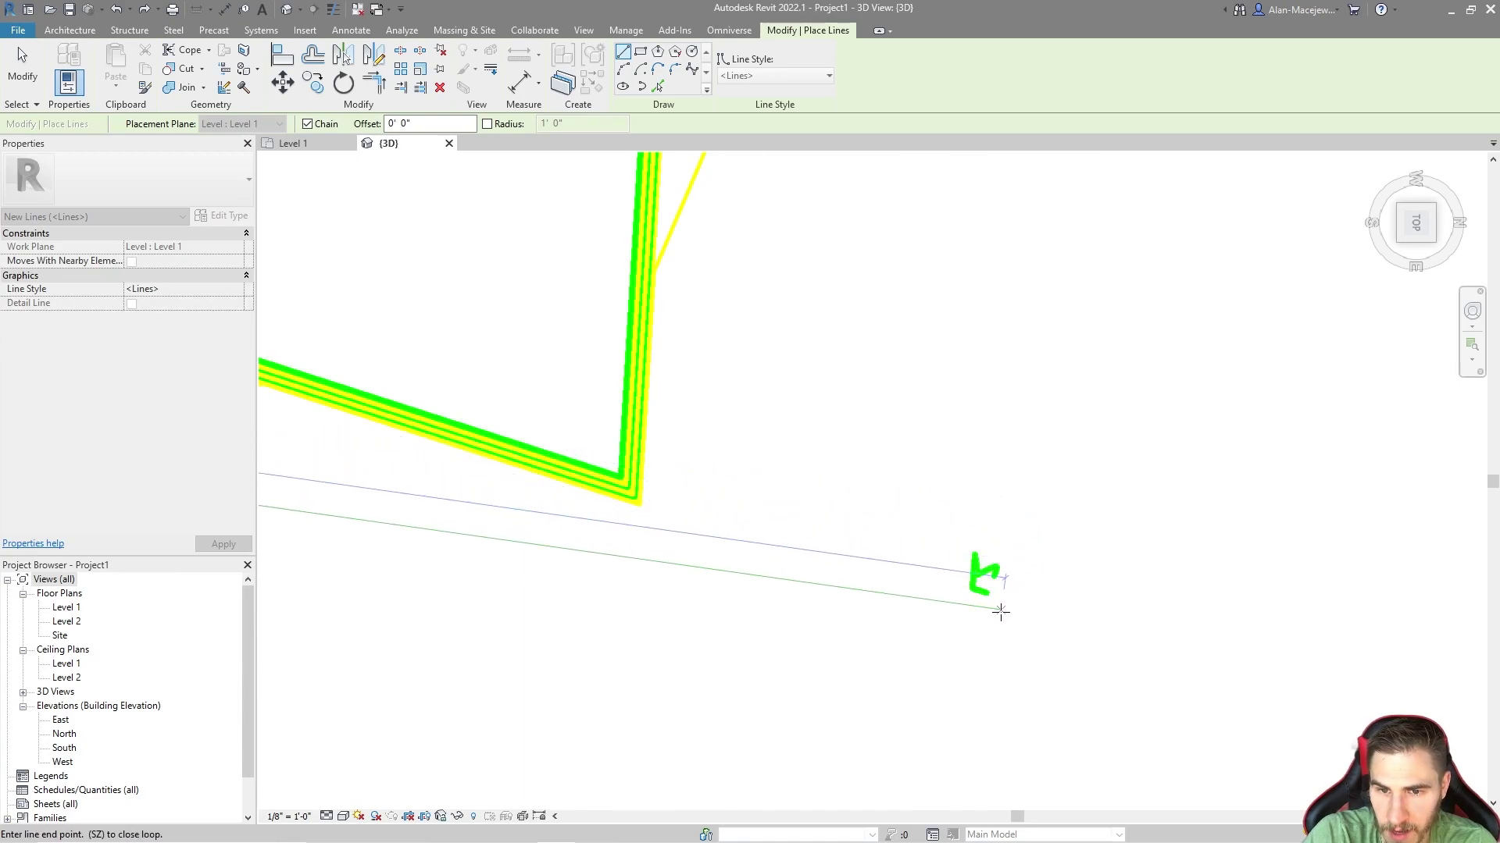
{"action": "left_click", "coordinate": [985, 590]}
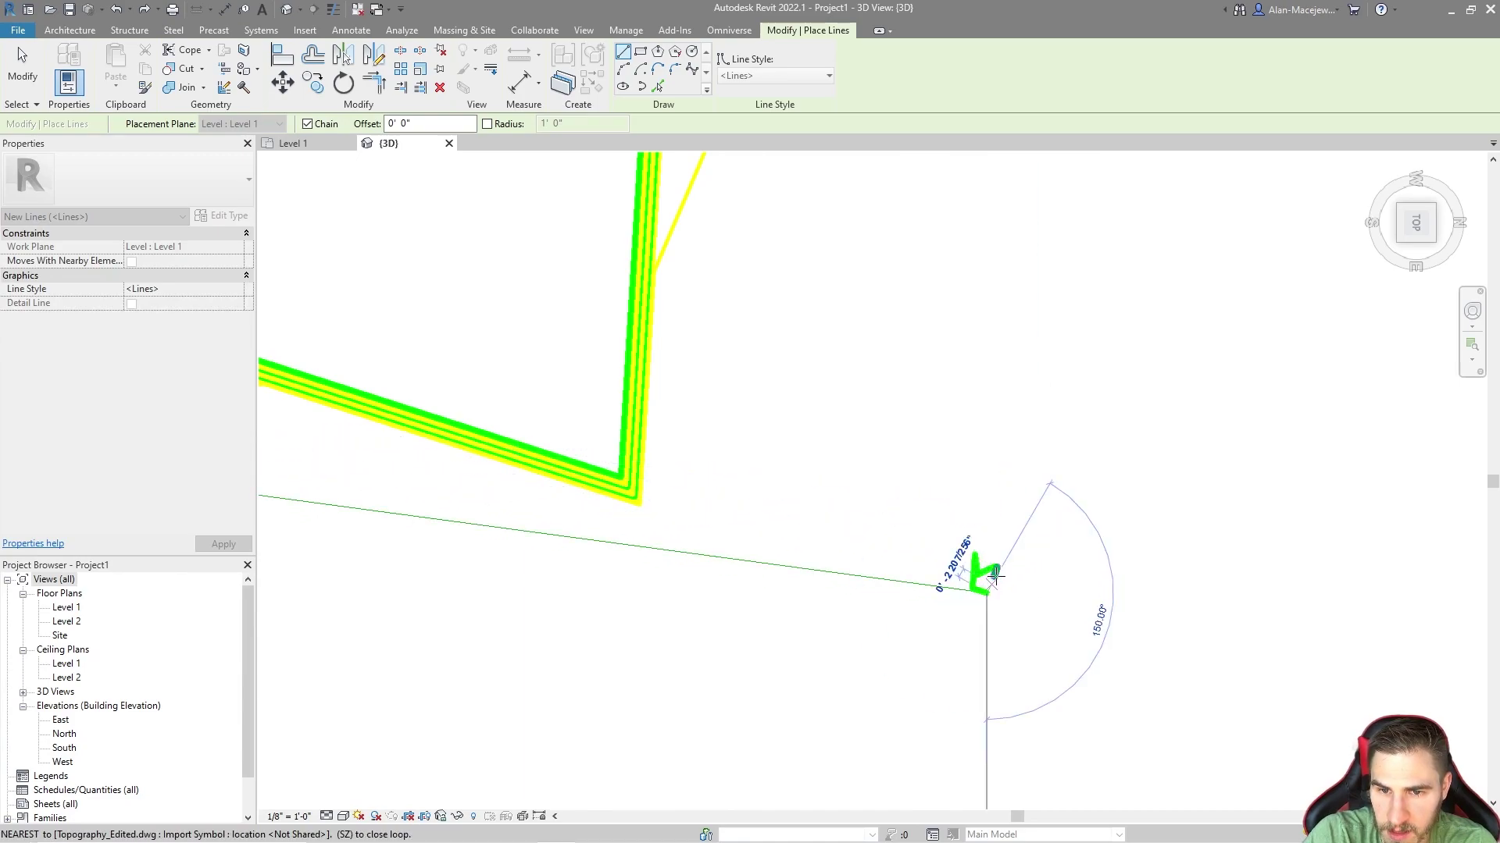
{"action": "scroll", "coordinate": [994, 576], "scroll_direction": "down", "scroll_amount": 5}
{"action": "key", "text": "Escape"}
{"action": "key", "text": "Escape"}
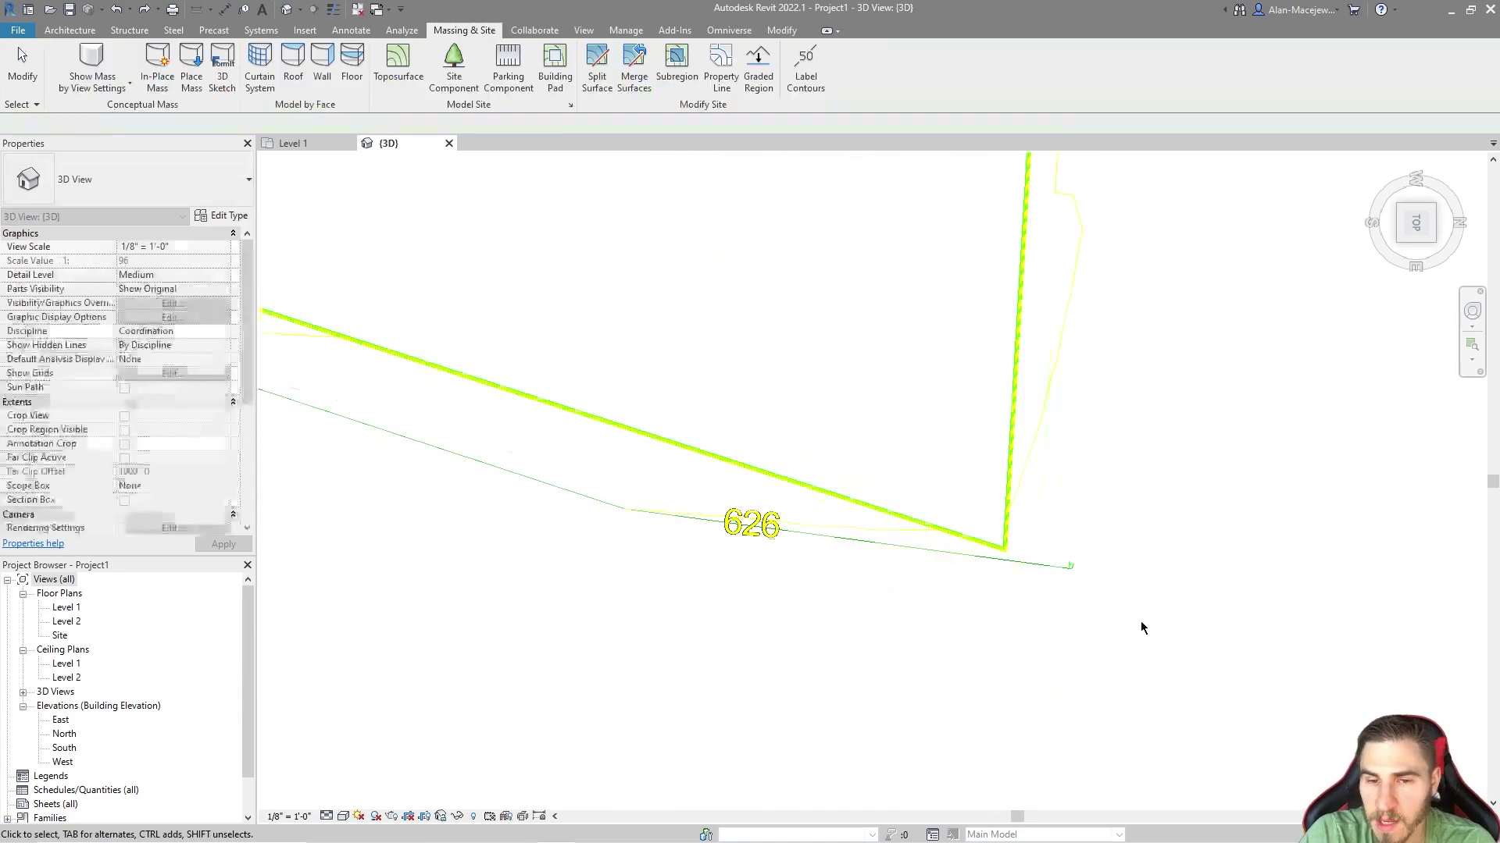
Step: Reveal the hidden elements and unhide the topography surfaces in the 3D view
{"action": "scroll", "coordinate": [737, 546], "scroll_direction": "down", "scroll_amount": 5}
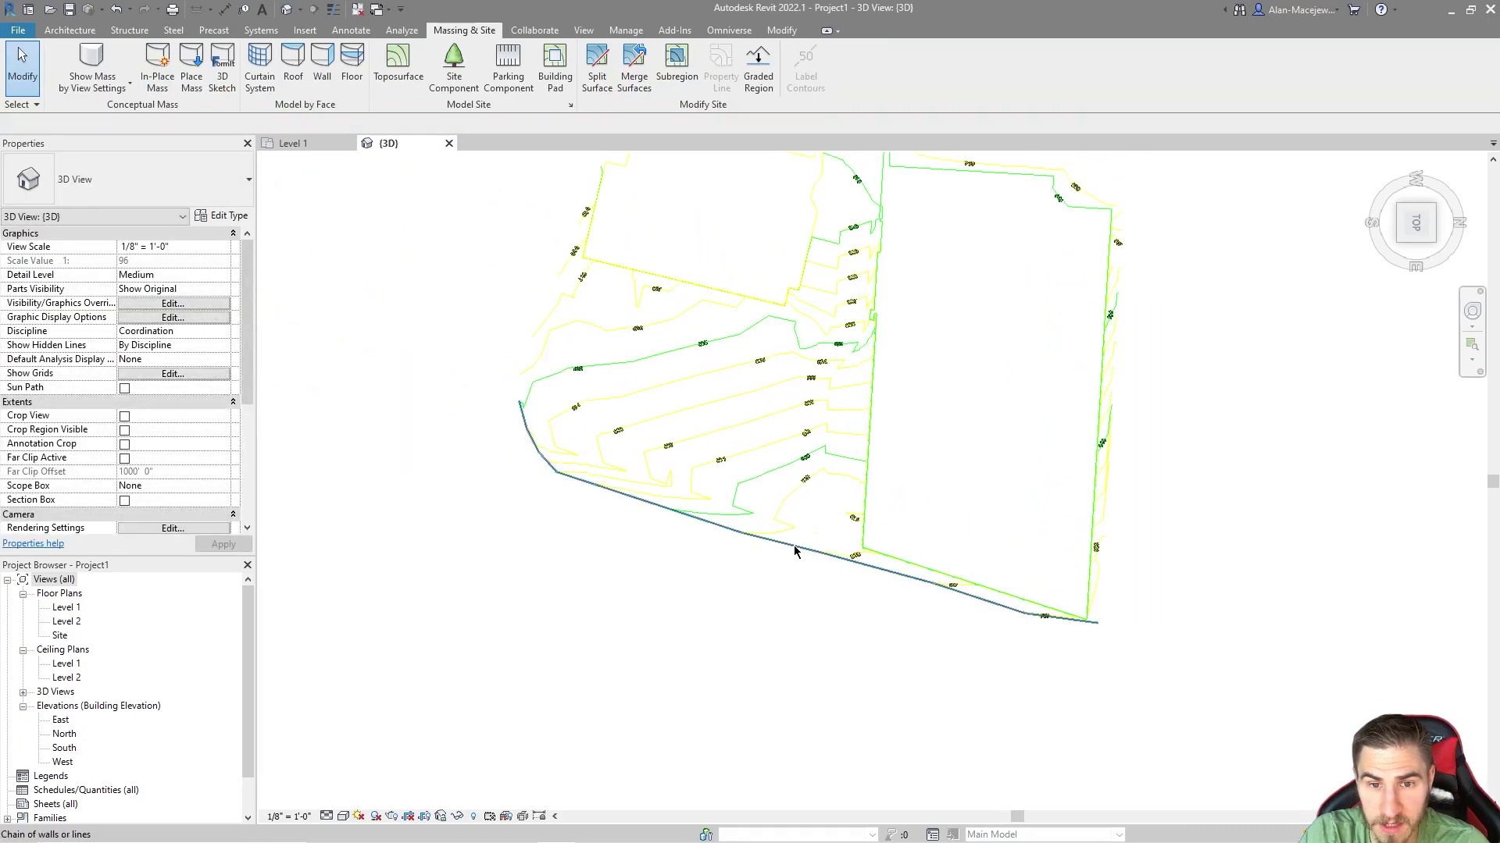
{"action": "middle_click_drag", "start_coordinate": [650, 329], "coordinate": [628, 386]}
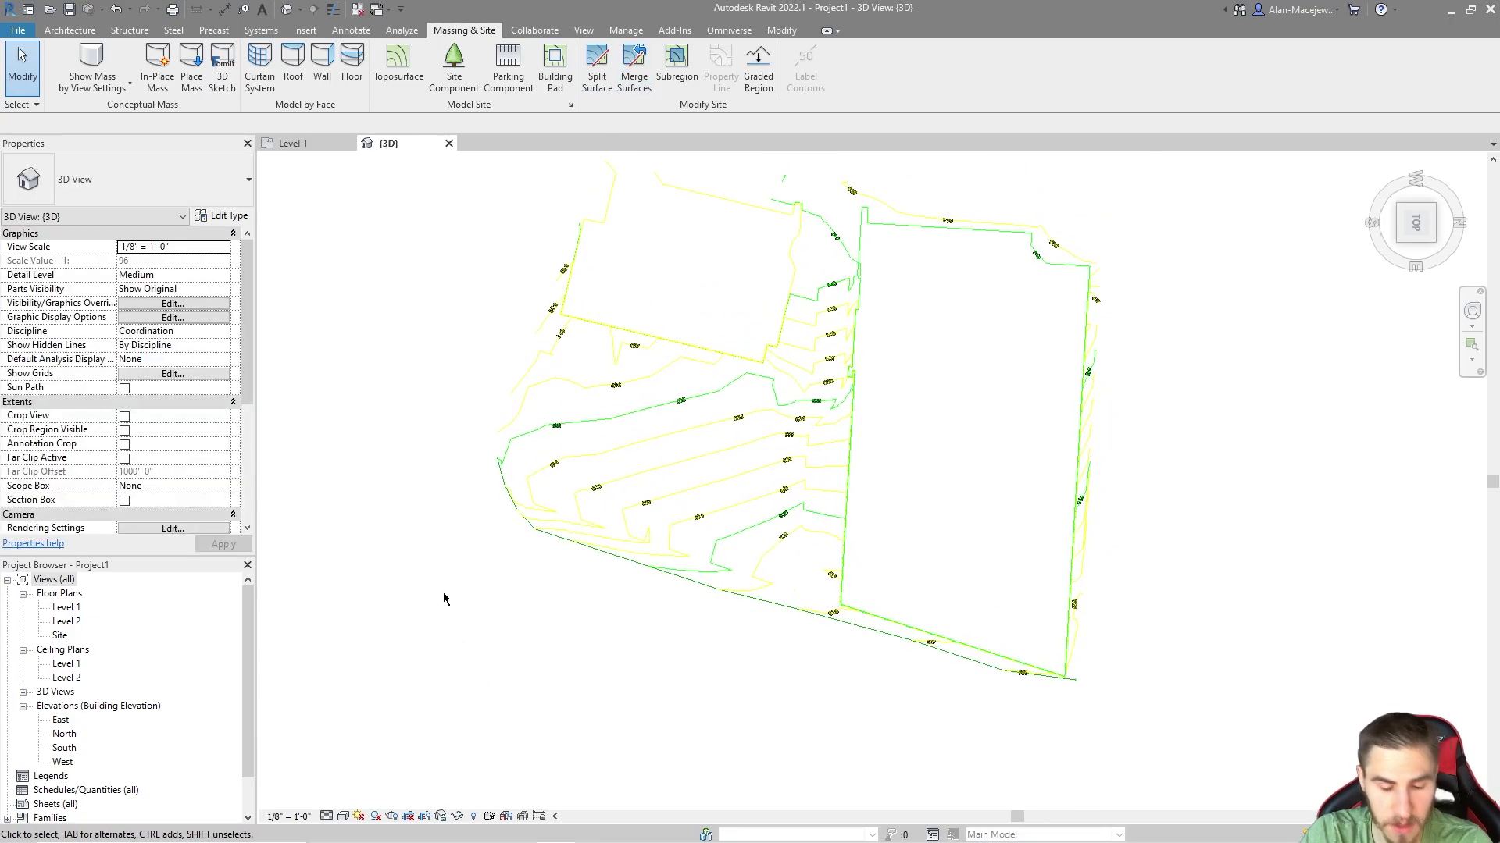
{"action": "key", "text": "h"}
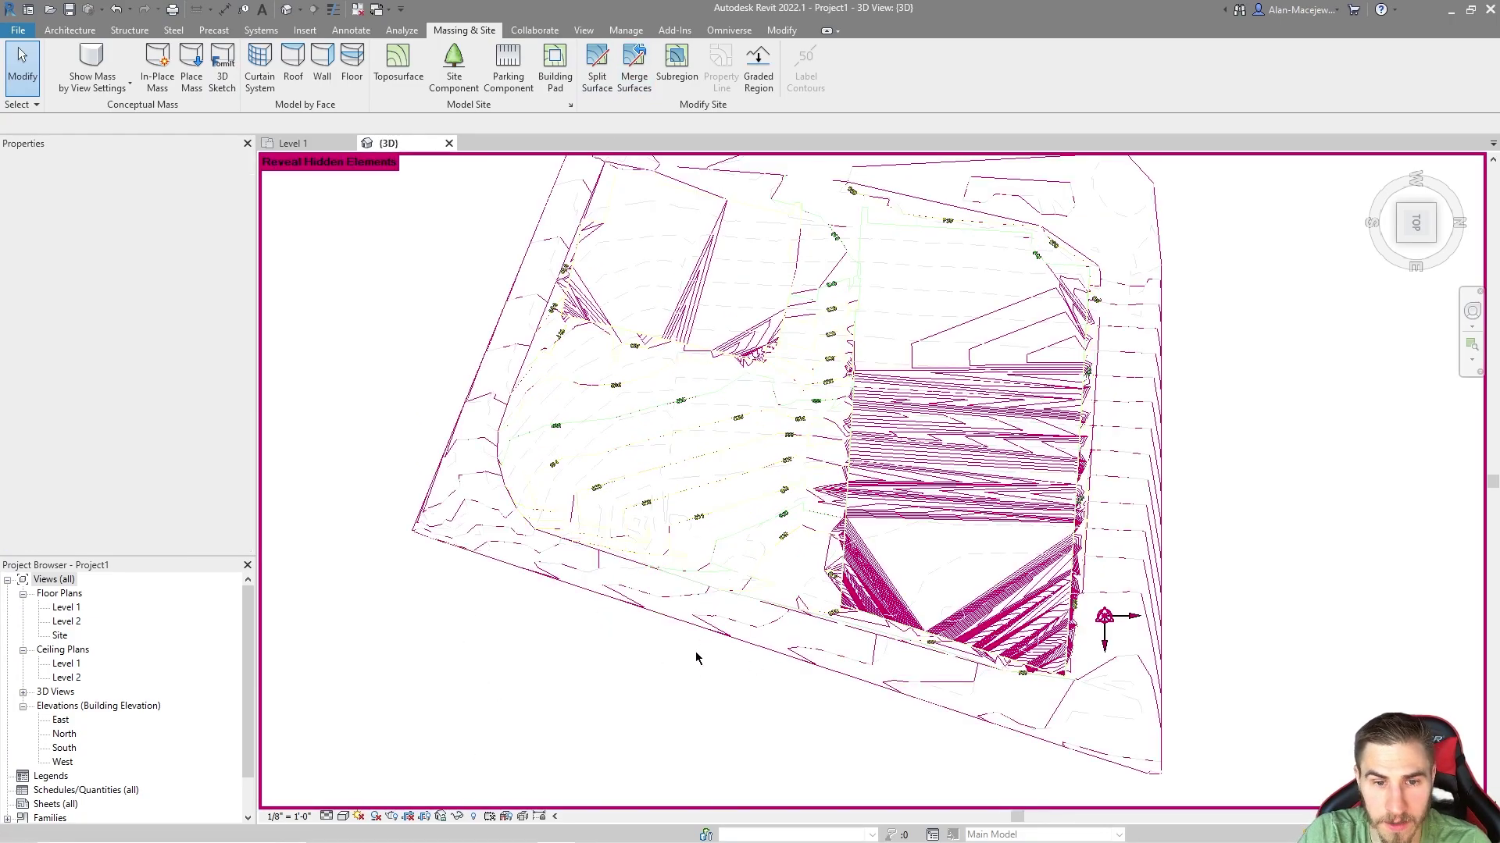
{"action": "left_click", "coordinate": [729, 682]}
{"action": "key", "text": "e"}
{"action": "key", "text": "u"}
{"action": "key", "text": "r"}
{"action": "key", "text": "h"}
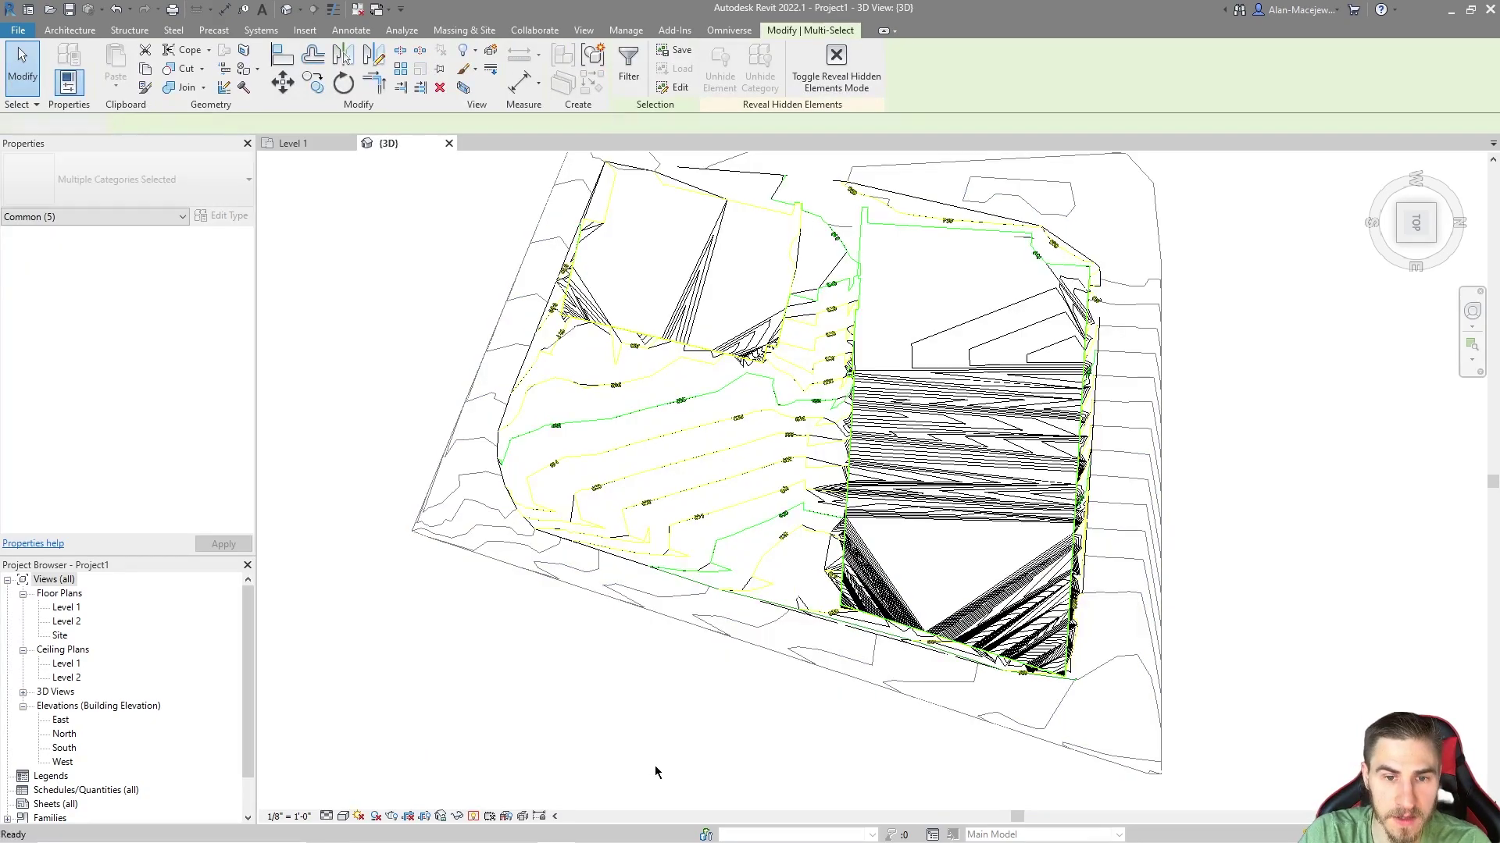
{"action": "left_click", "coordinate": [597, 66]}
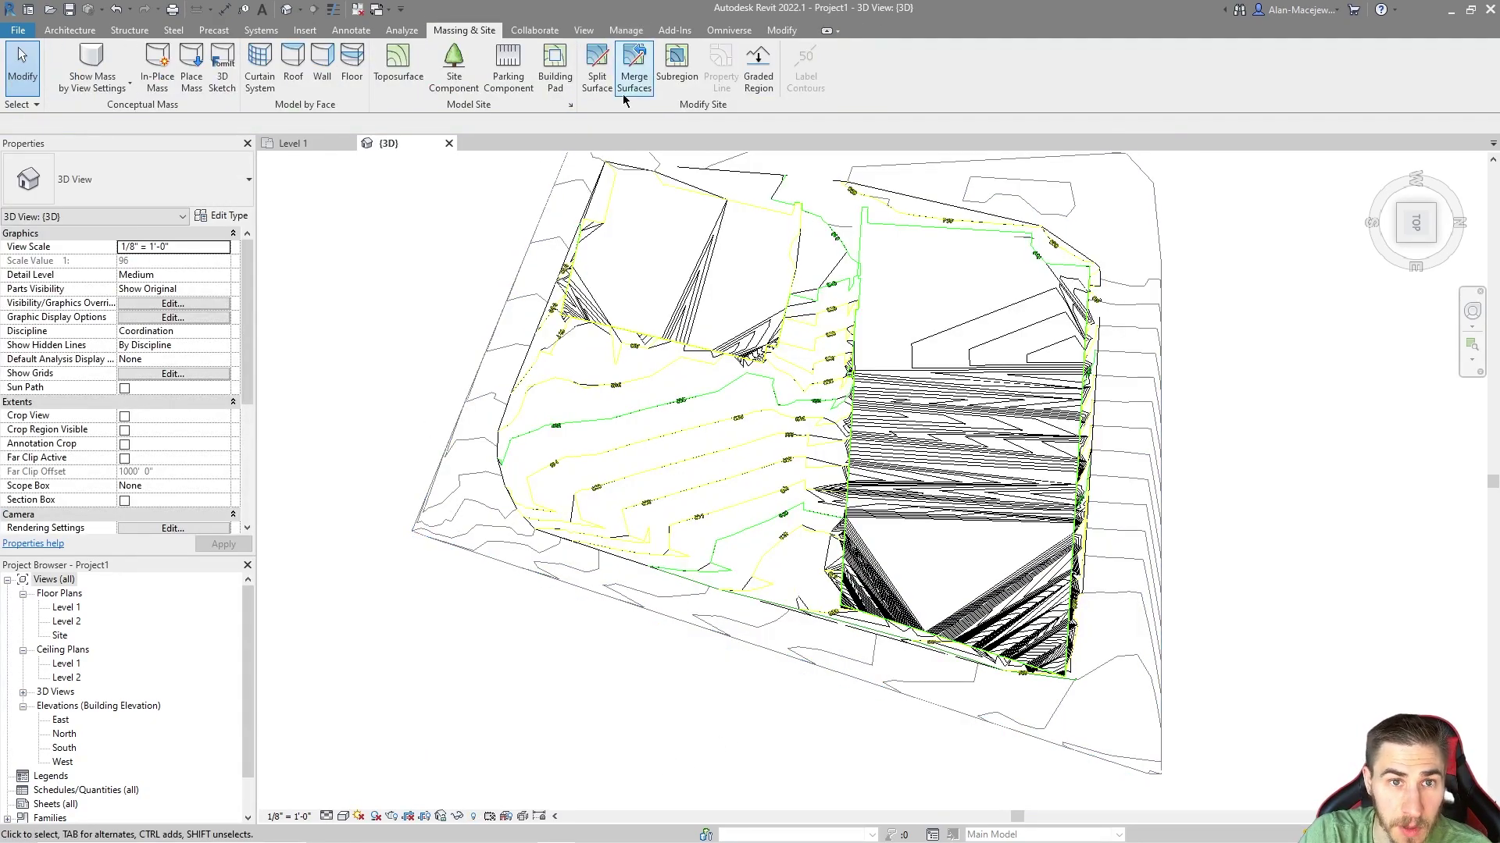
{"action": "left_click", "coordinate": [642, 607]}
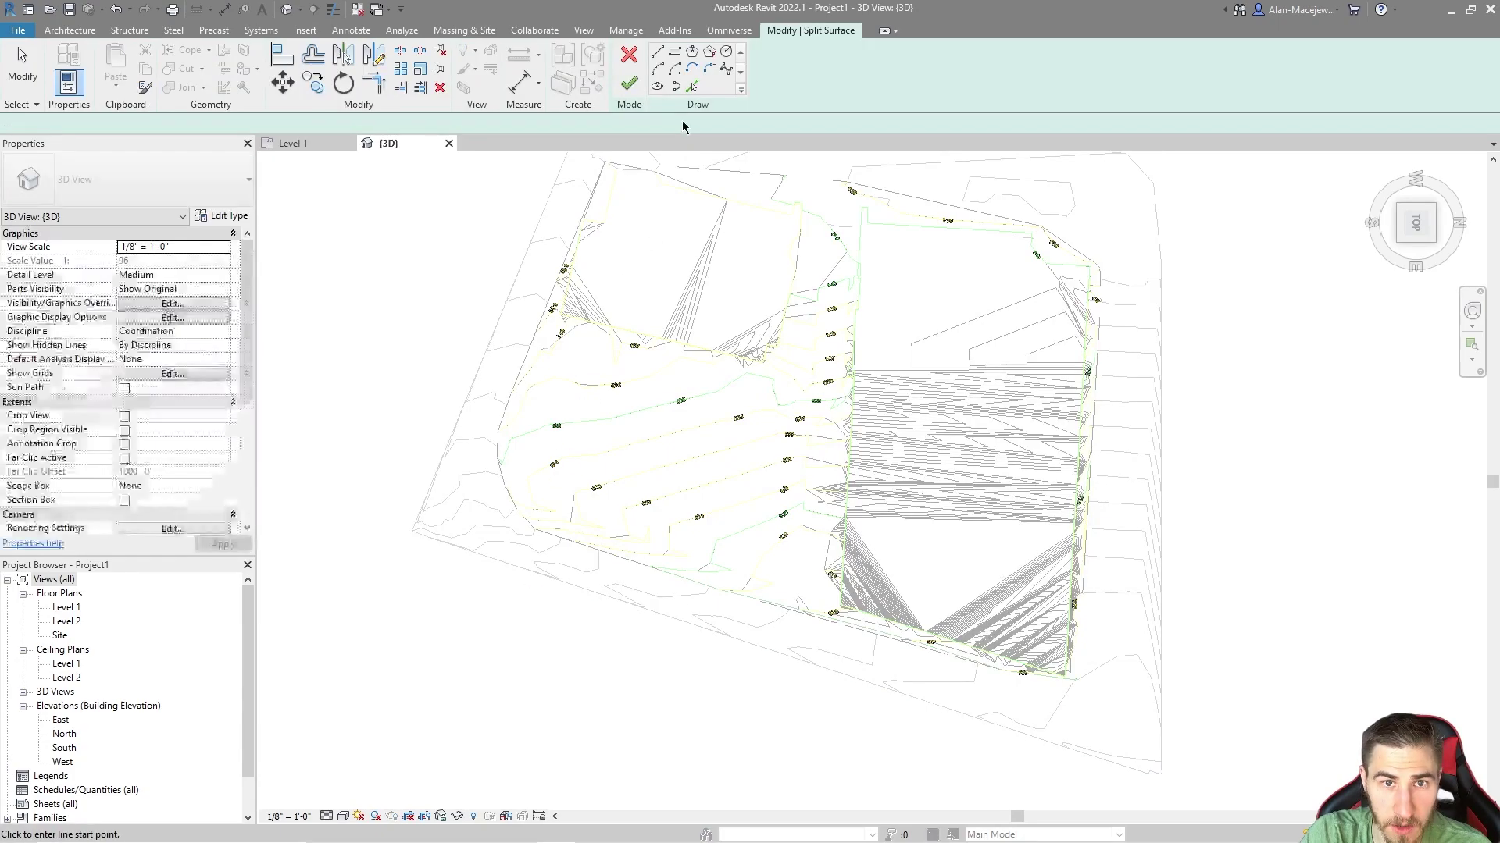
{"action": "left_click", "coordinate": [691, 86]}
{"action": "key", "text": "Tab"}
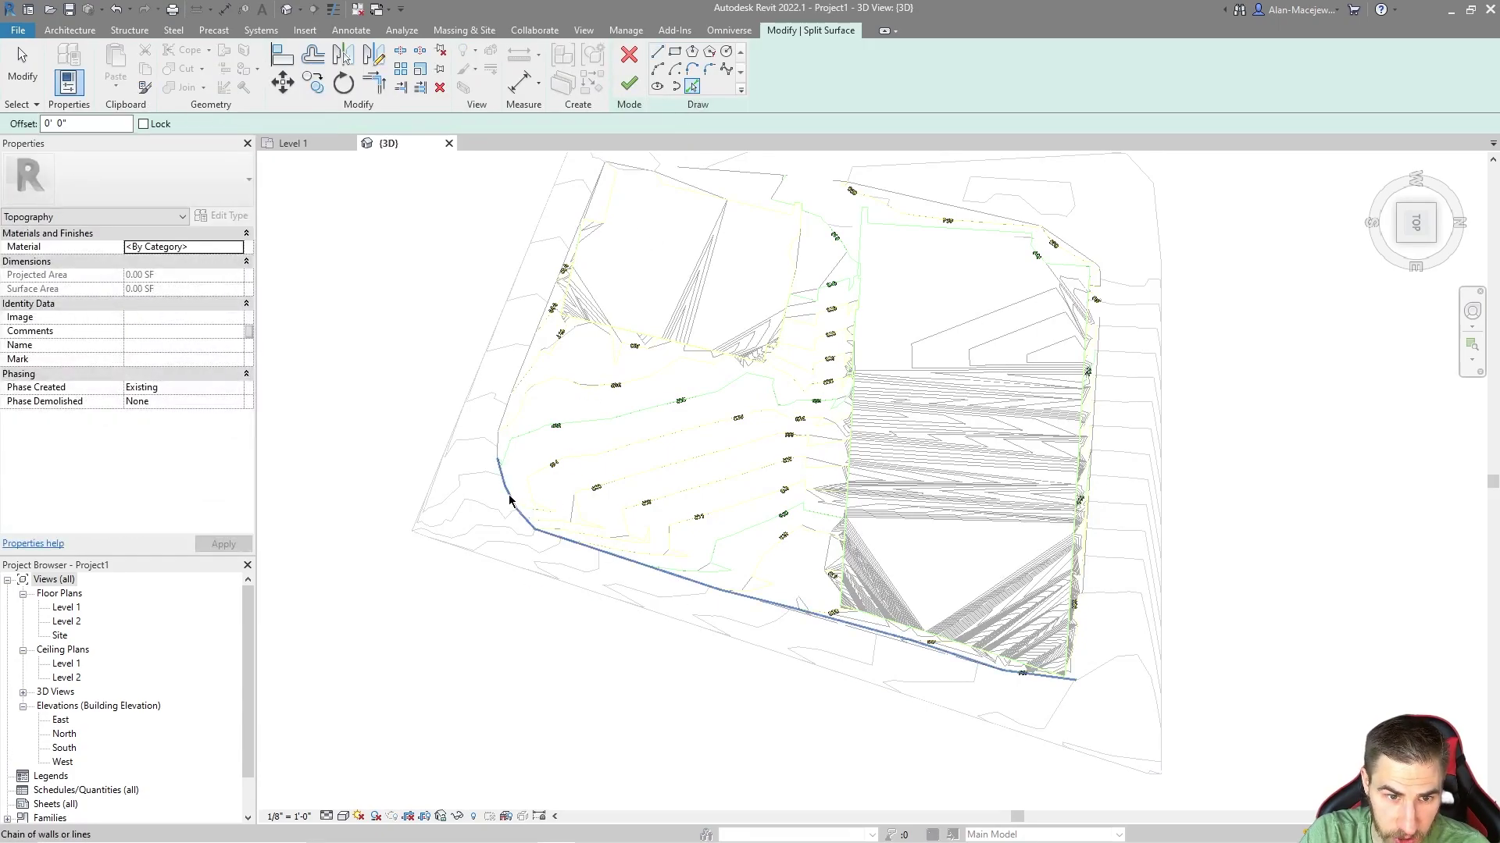
{"action": "left_click", "coordinate": [509, 500]}
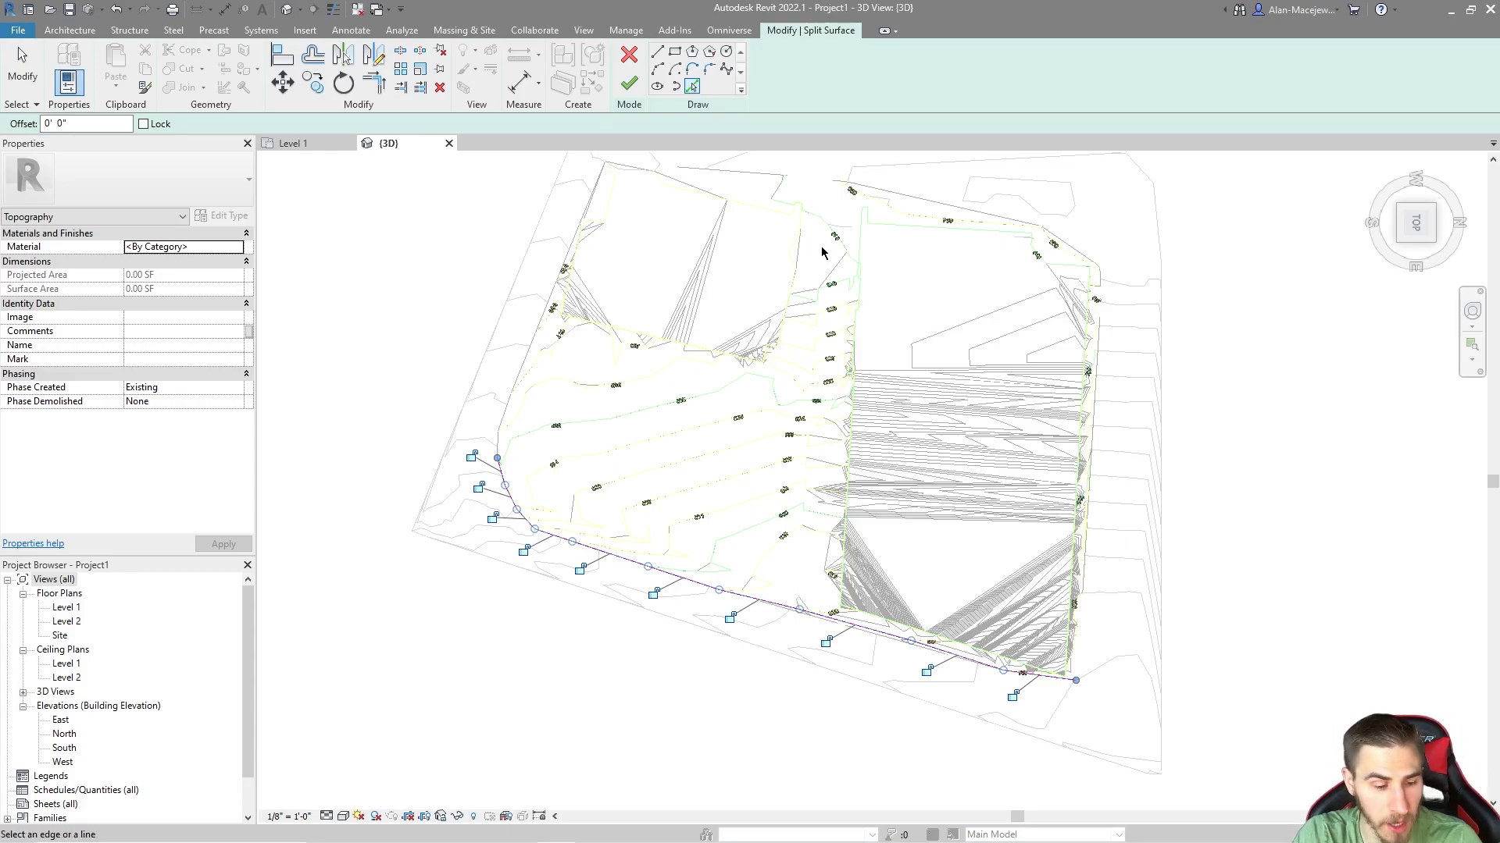
{"action": "key", "text": "Escape"}
{"action": "key", "text": "Escape"}
{"action": "scroll", "coordinate": [1090, 790], "scroll_direction": "up", "scroll_amount": 5}
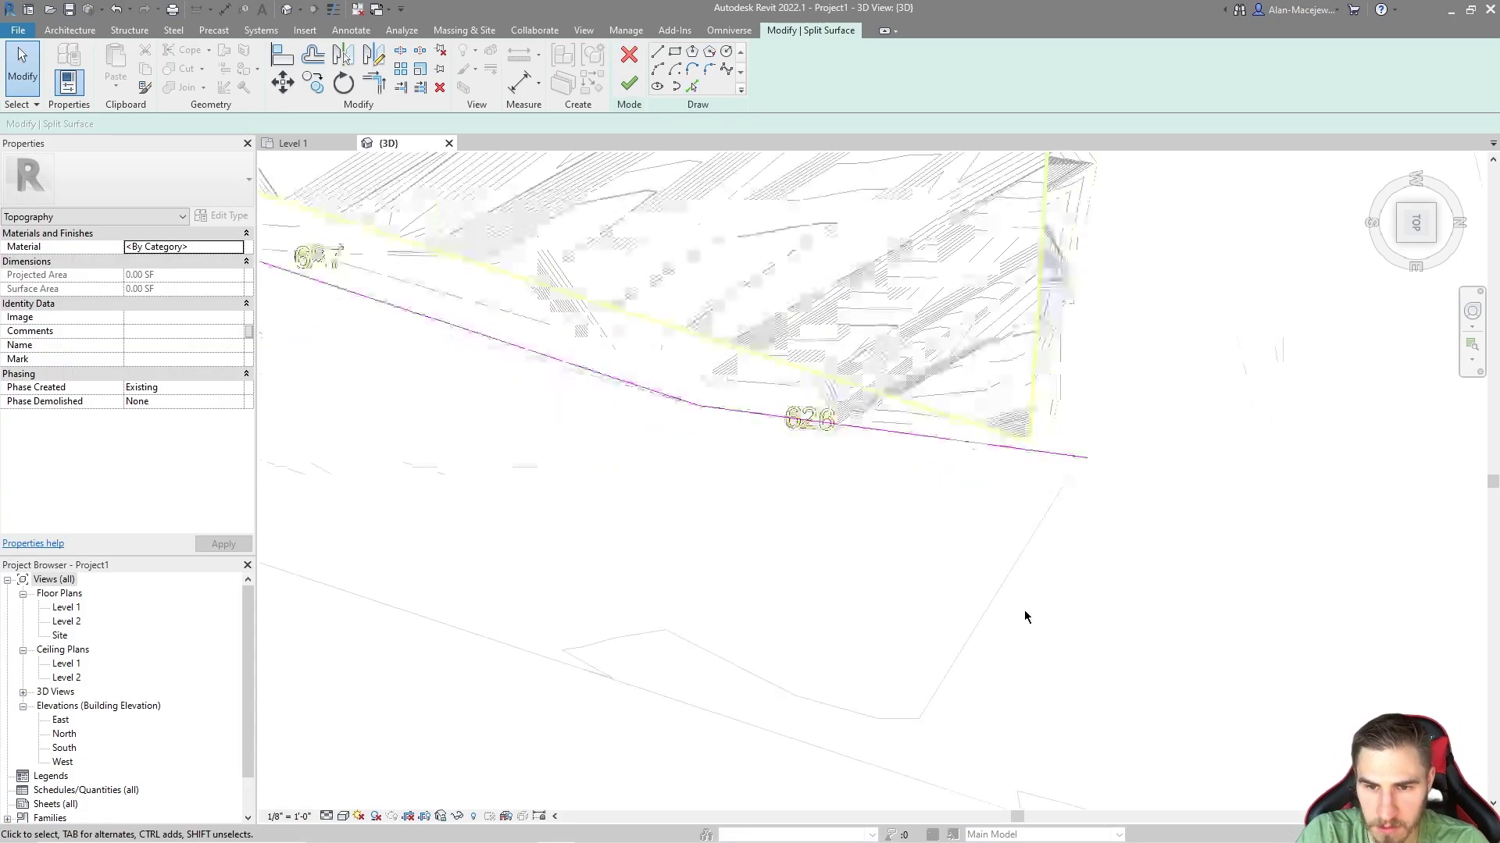
{"action": "left_click", "coordinate": [631, 53]}
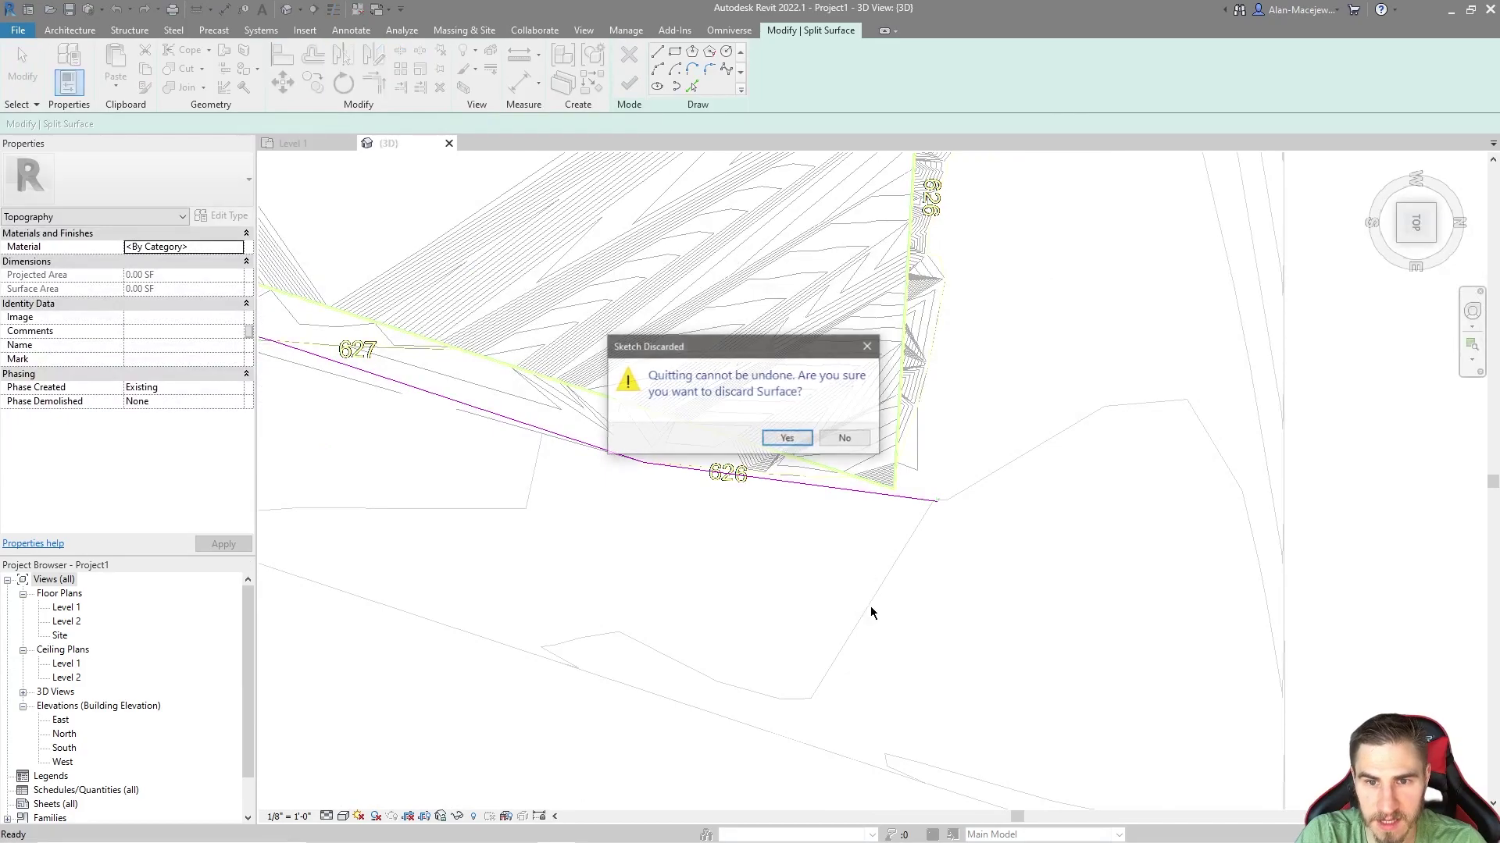
{"action": "left_click", "coordinate": [853, 431]}
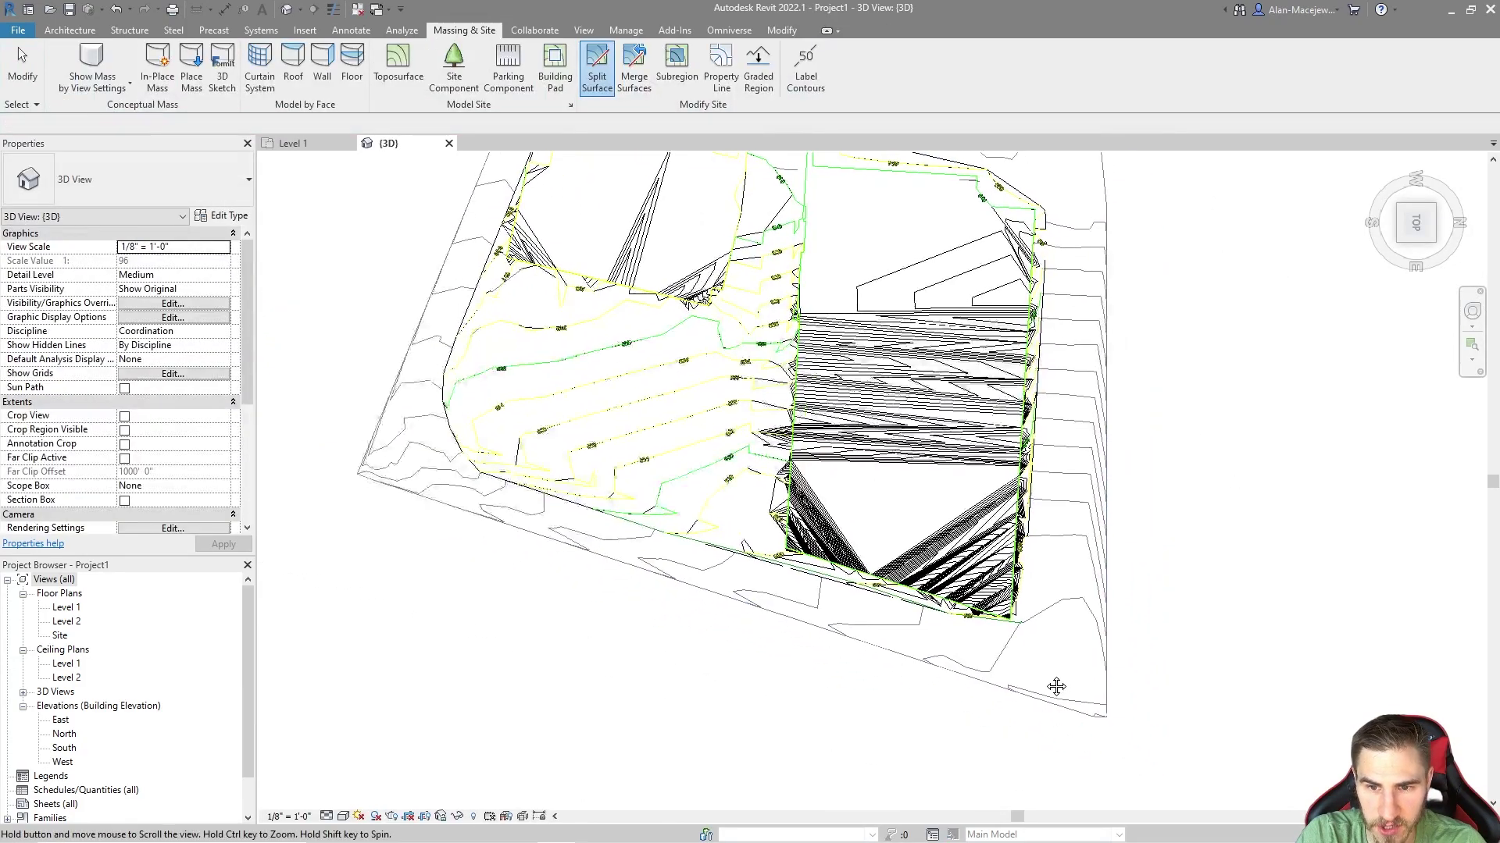
Step: Examine how the boundary line's end meets the new topography's corner and compare the extents of the new and existing surfaces
{"action": "scroll", "coordinate": [1047, 671], "scroll_direction": "up", "scroll_amount": 6}
{"action": "scroll", "coordinate": [949, 519], "scroll_direction": "up", "scroll_amount": 4}
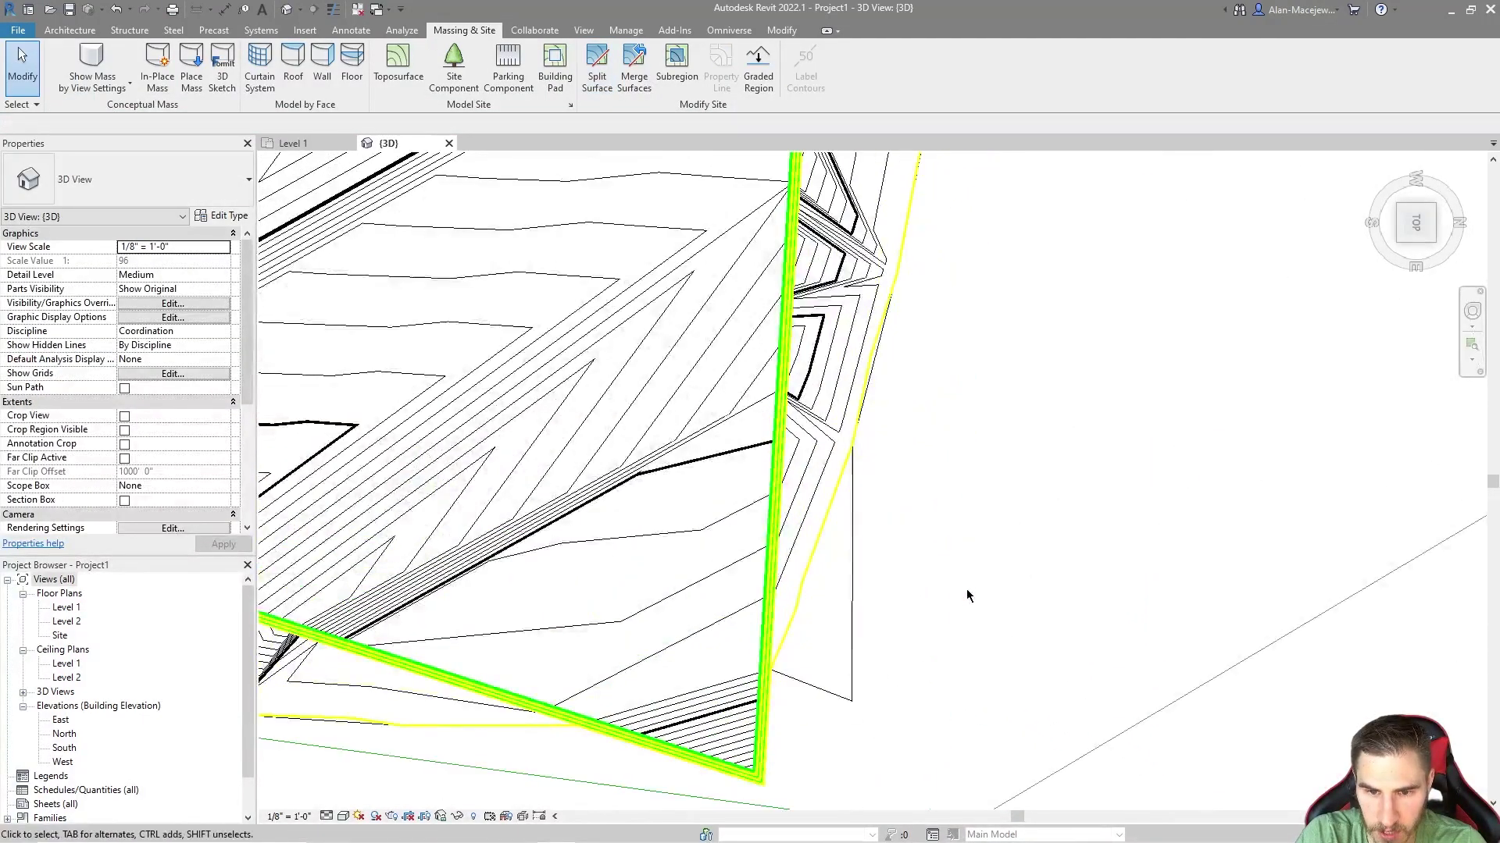
{"action": "scroll", "coordinate": [942, 541], "scroll_direction": "up", "scroll_amount": 3}
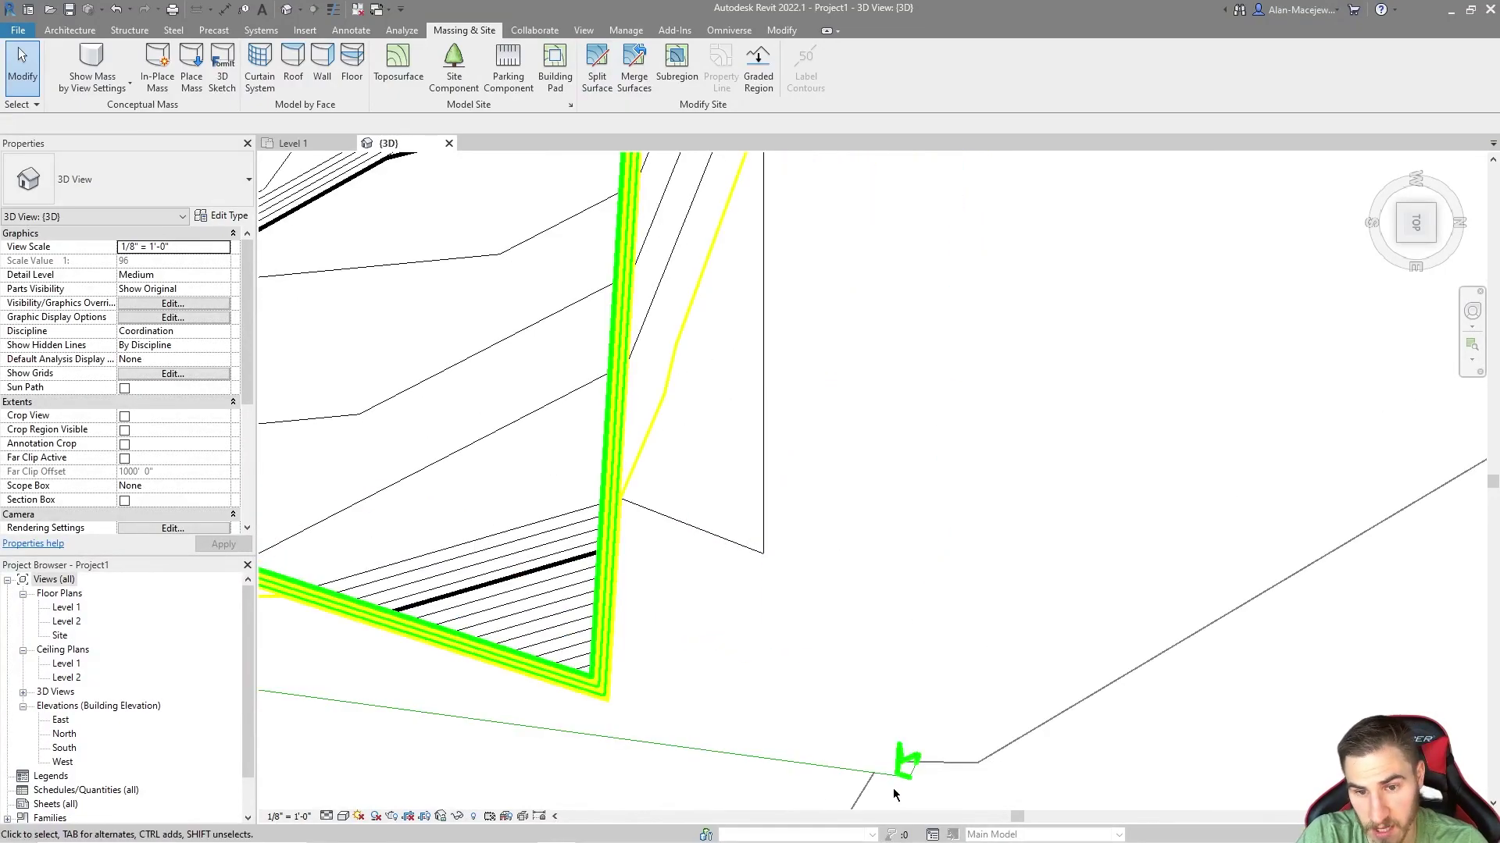
{"action": "left_click", "coordinate": [920, 707]}
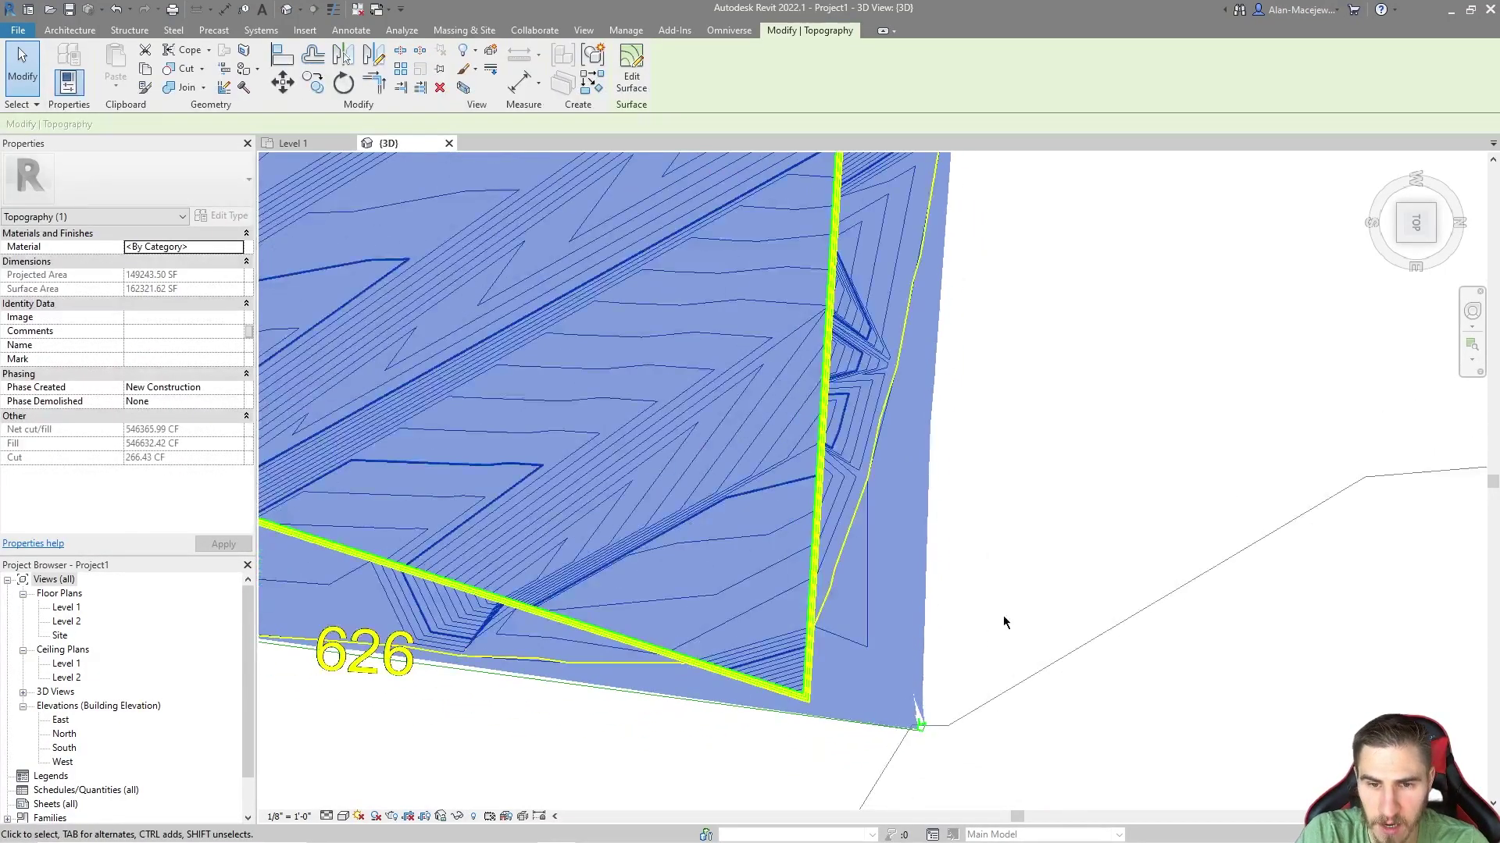
{"action": "scroll", "coordinate": [1015, 471], "scroll_direction": "down", "scroll_amount": 6}
{"action": "left_click", "coordinate": [807, 580]}
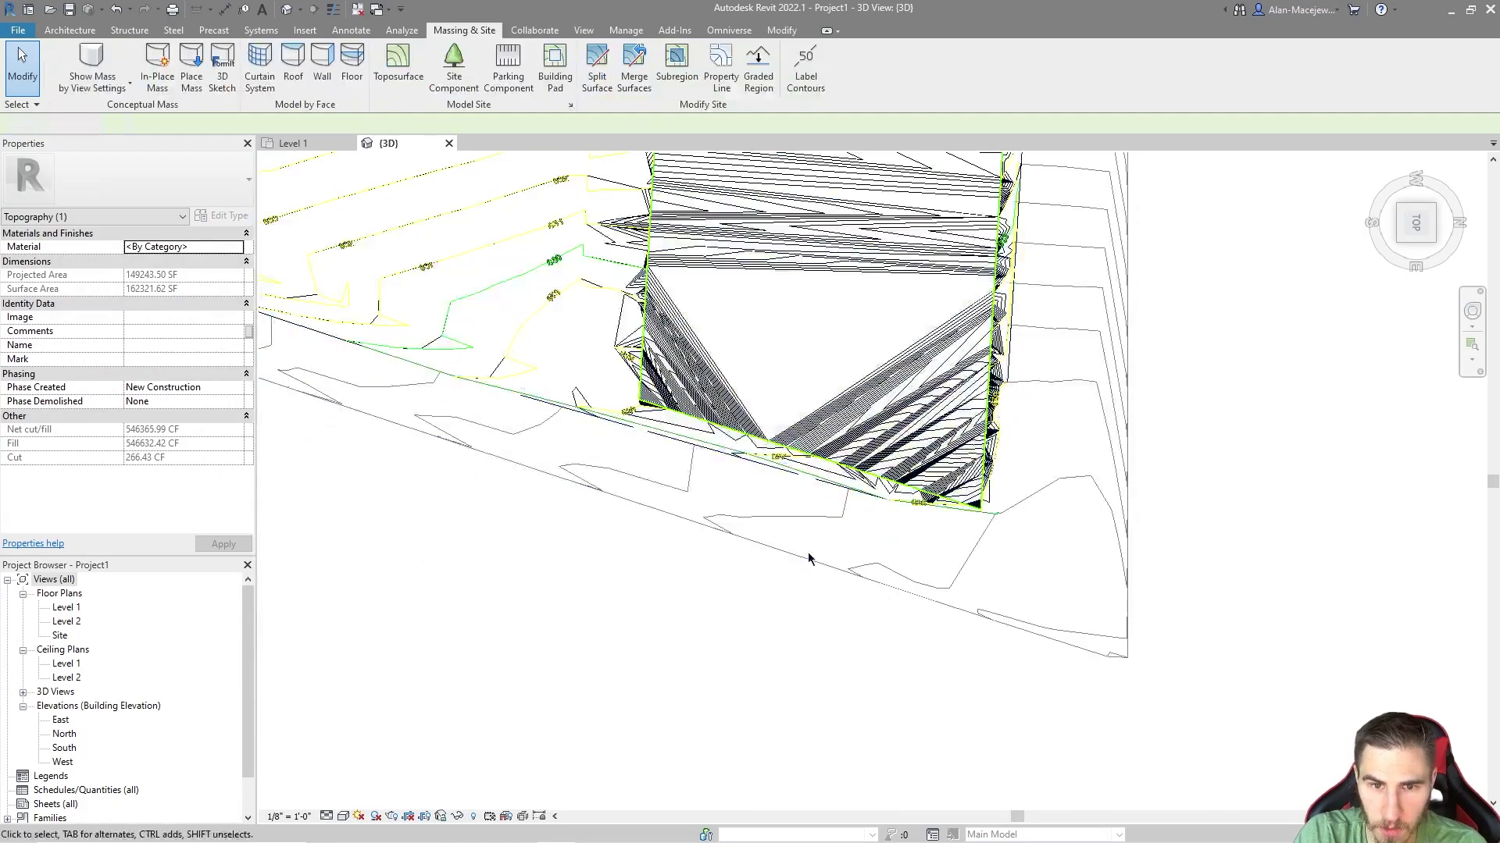
{"action": "left_click", "coordinate": [592, 357]}
{"action": "middle_click_drag", "start_coordinate": [593, 358], "coordinate": [832, 546]}
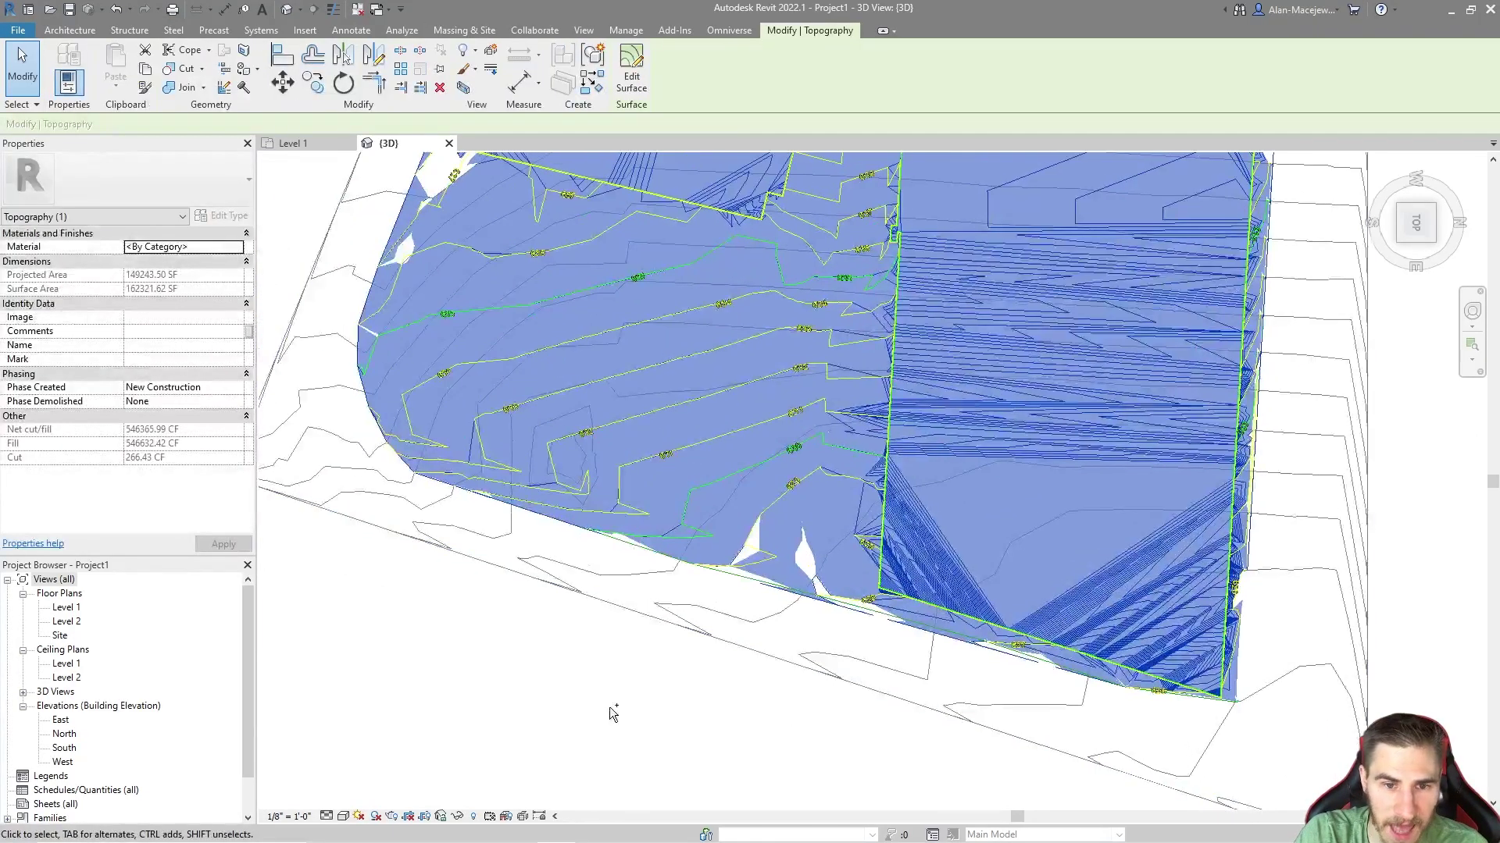
{"action": "left_click", "coordinate": [681, 634], "text": "ctrl"}
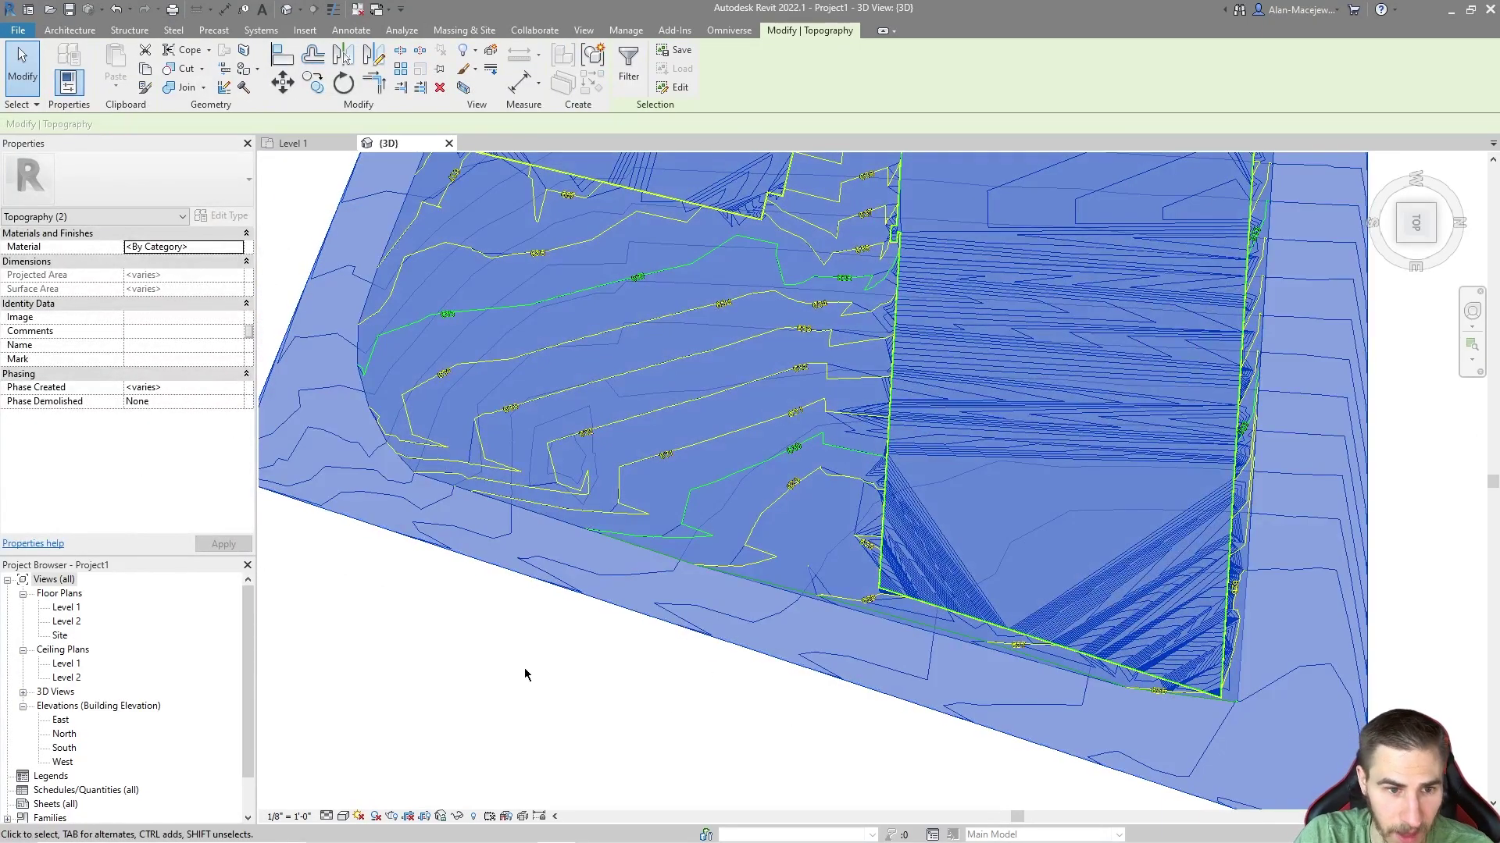
{"action": "middle_click_drag", "start_coordinate": [536, 676], "coordinate": [829, 629], "text": "shift"}
{"action": "scroll", "coordinate": [829, 629], "scroll_direction": "down", "scroll_amount": 3}
{"action": "key", "text": "Escape"}
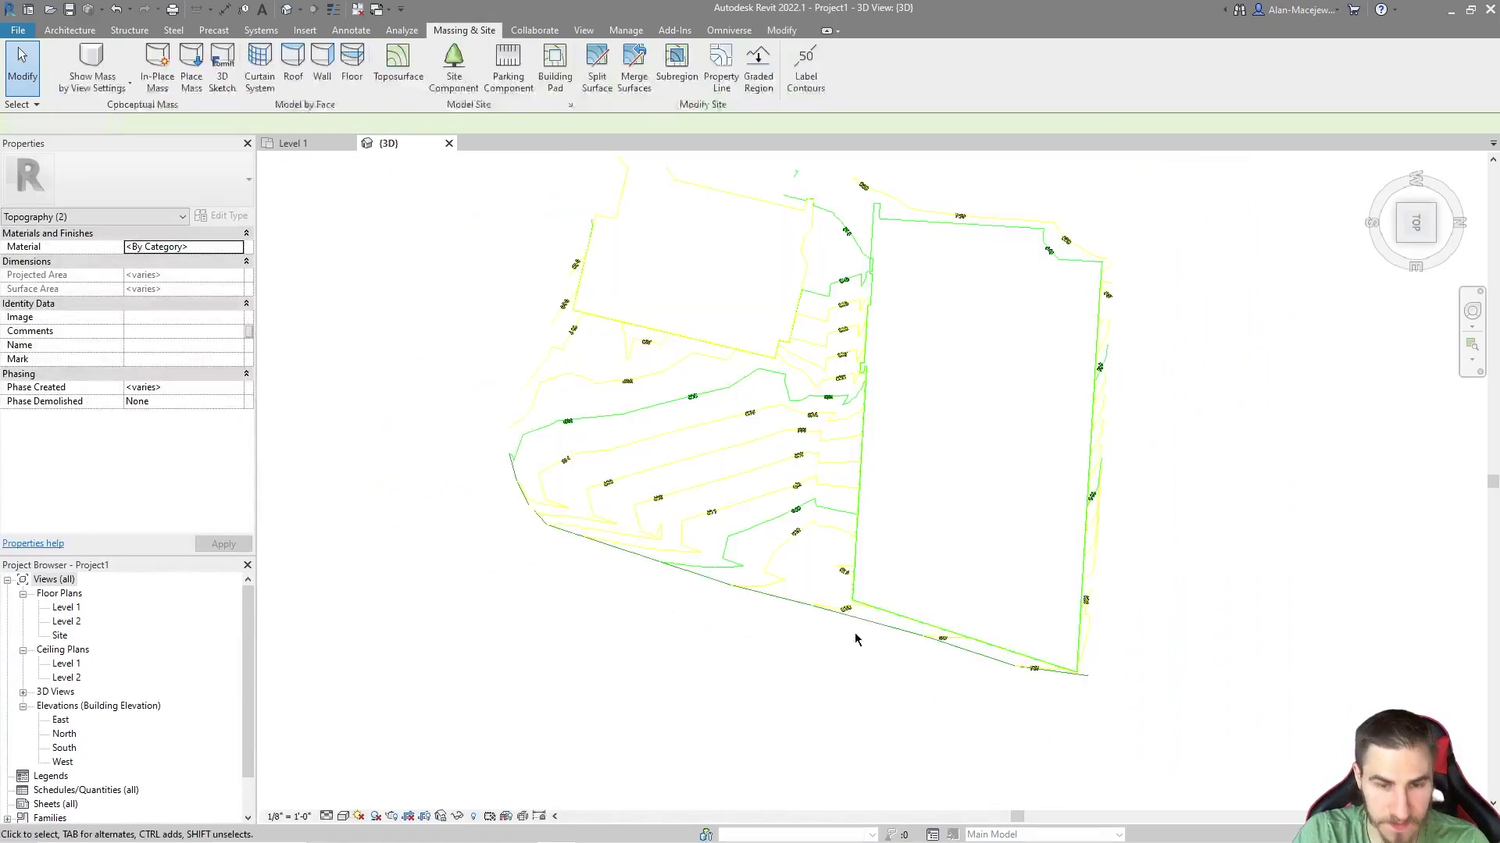
Step: Remove the imported drawing and the existing topography from view, keeping the new topography and the boundary lines
{"action": "left_click", "coordinate": [762, 535]}
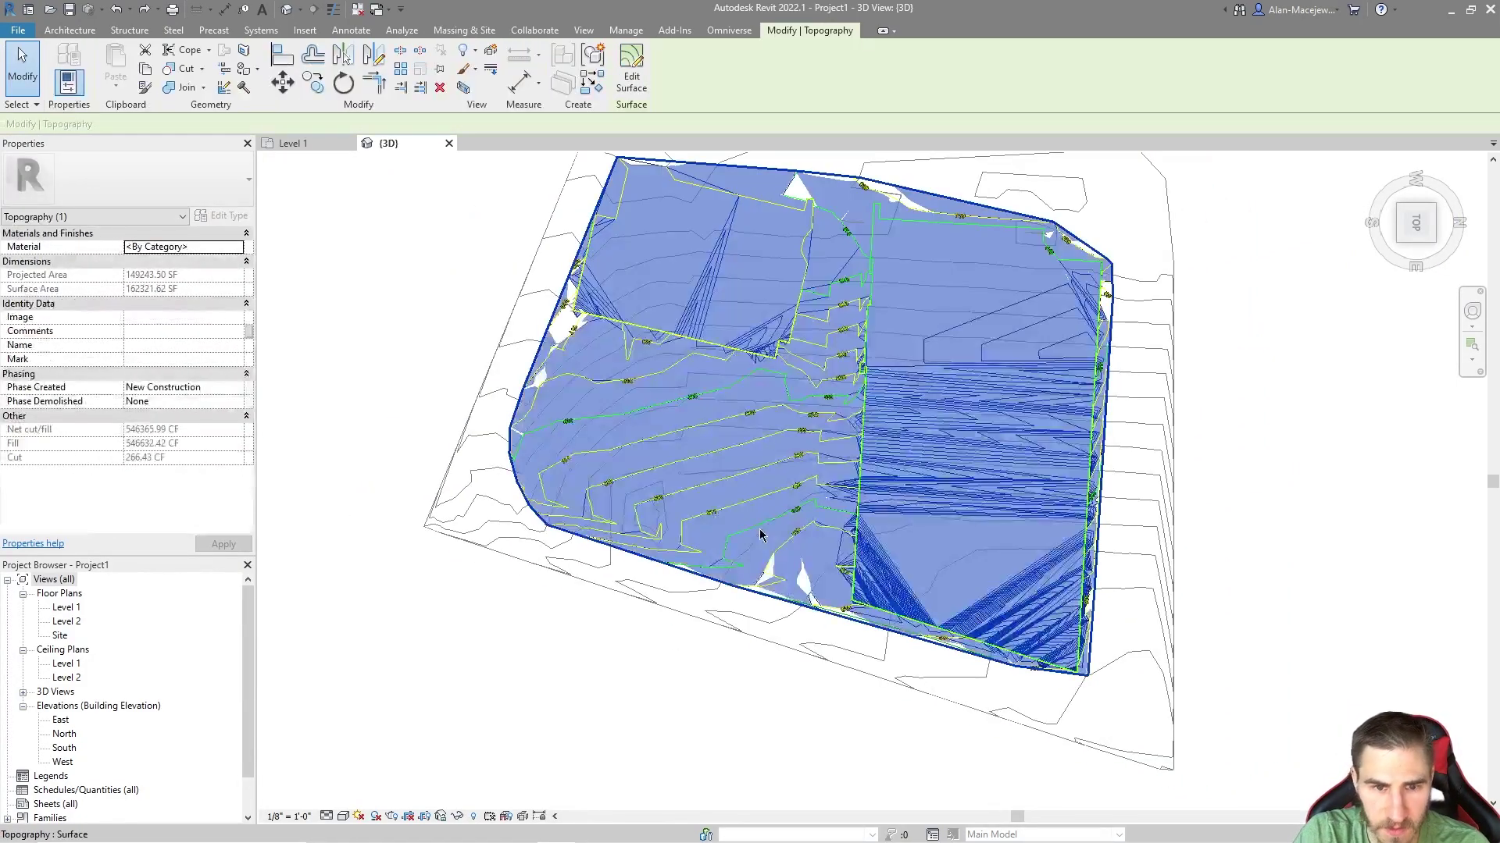
{"action": "left_click", "coordinate": [759, 530]}
{"action": "left_click", "coordinate": [759, 524]}
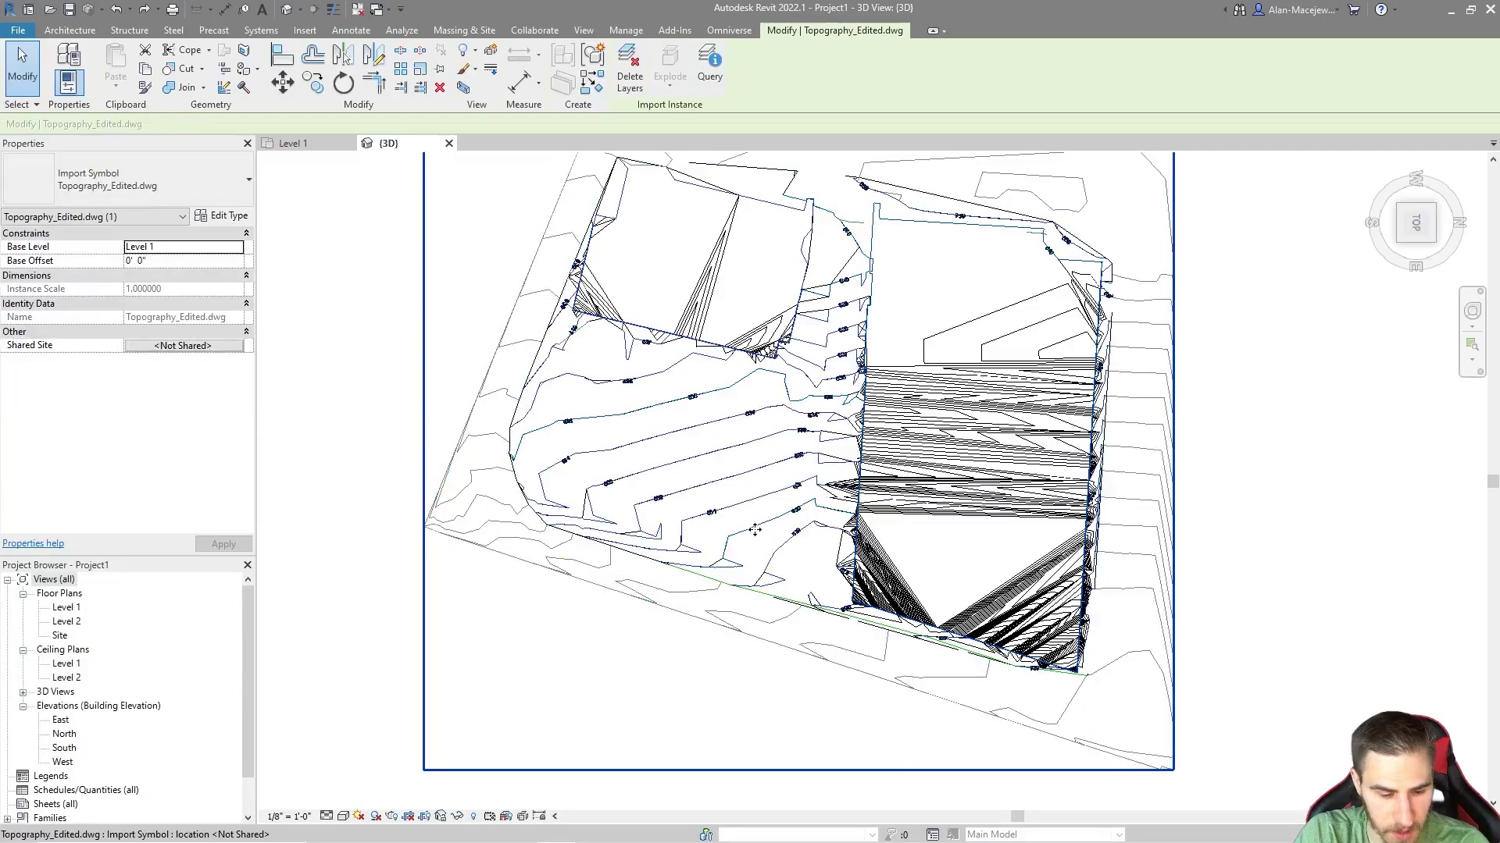
{"action": "key", "text": "Escape"}
{"action": "left_click", "coordinate": [791, 647]}
{"action": "key", "text": "Delete"}
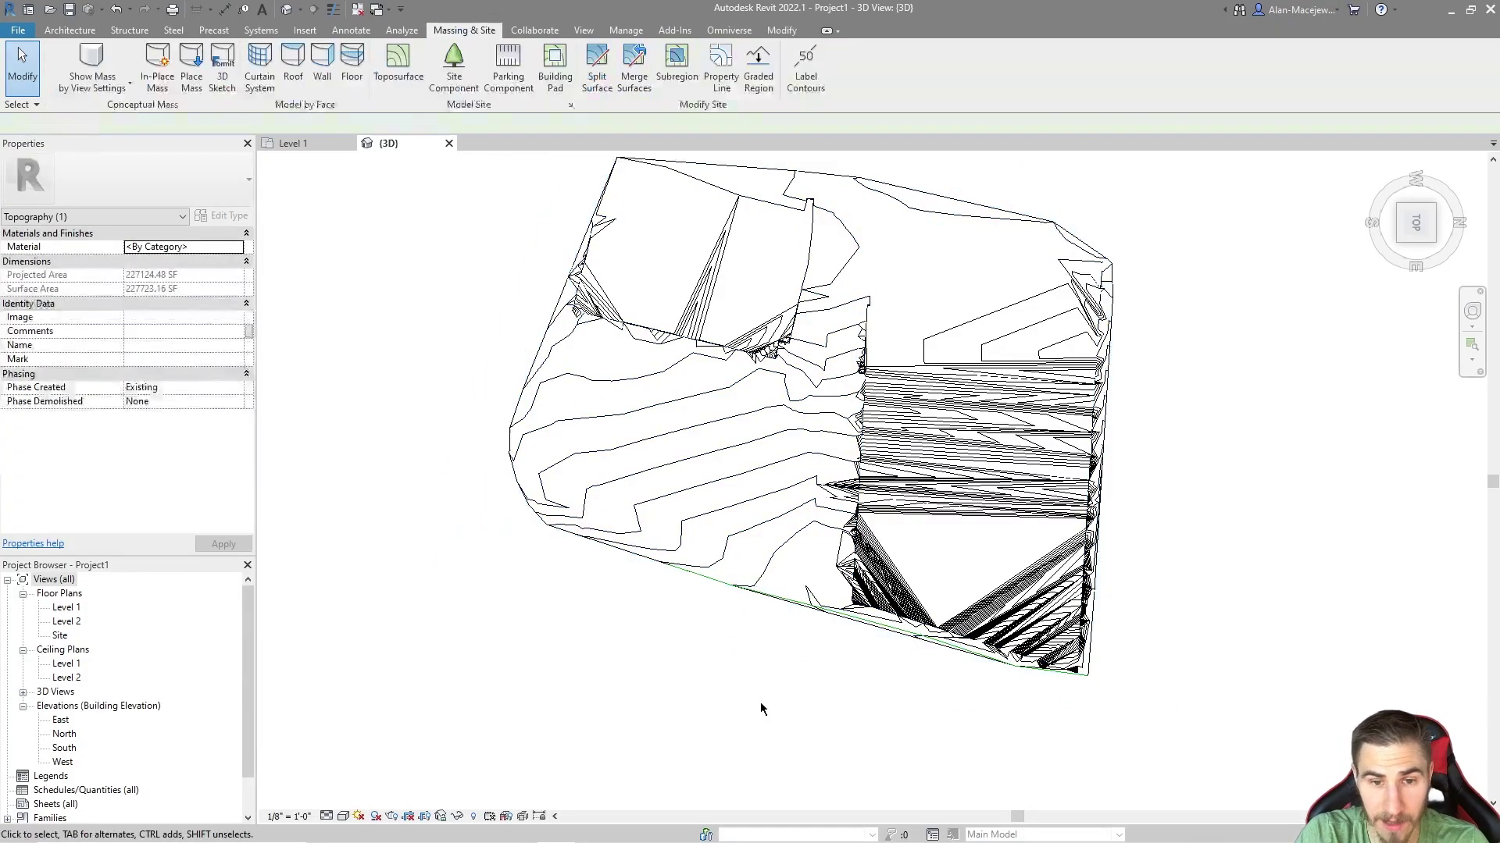
Step: Examine the new topography's outer edge against the traced model lines from the 629 contour to the far corner
{"action": "scroll", "coordinate": [798, 608], "scroll_direction": "up", "scroll_amount": 5}
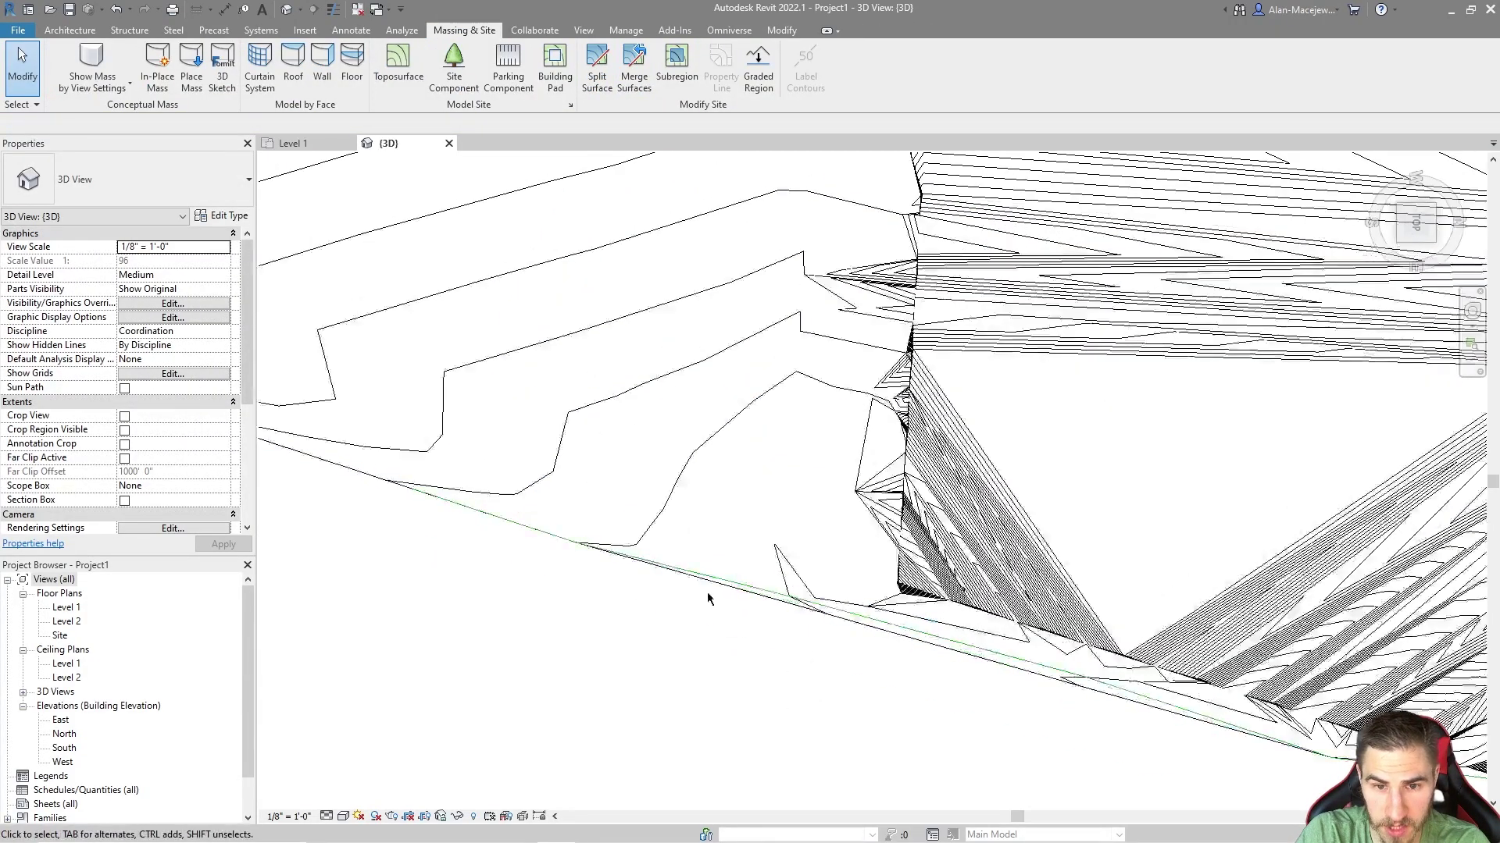
{"action": "scroll", "coordinate": [734, 578], "scroll_direction": "down", "scroll_amount": 6}
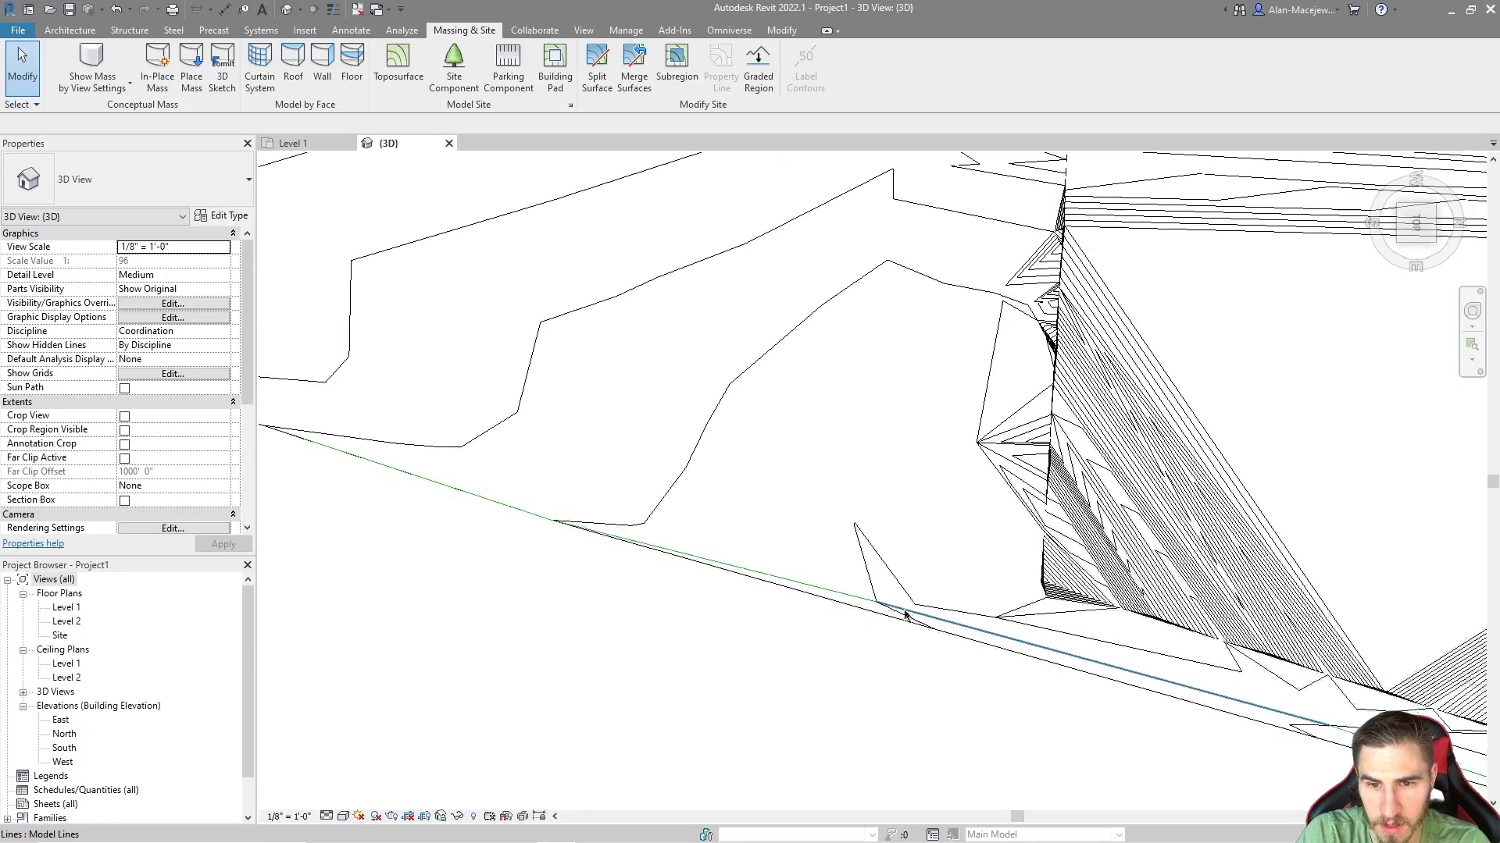
{"action": "scroll", "coordinate": [1119, 591], "scroll_direction": "up", "scroll_amount": 3}
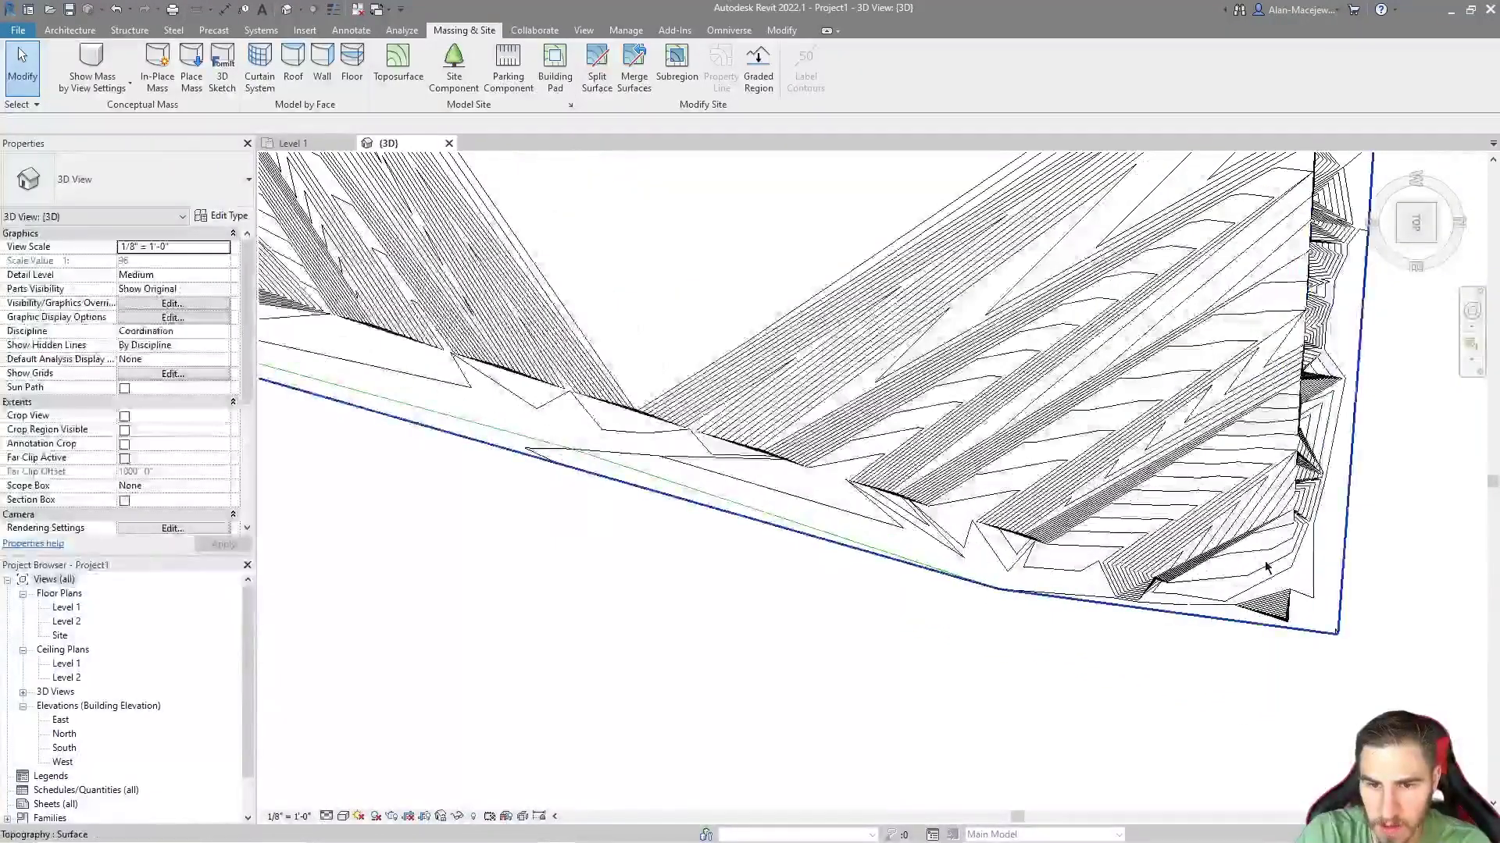
{"action": "scroll", "coordinate": [1109, 582], "scroll_direction": "down", "scroll_amount": 2}
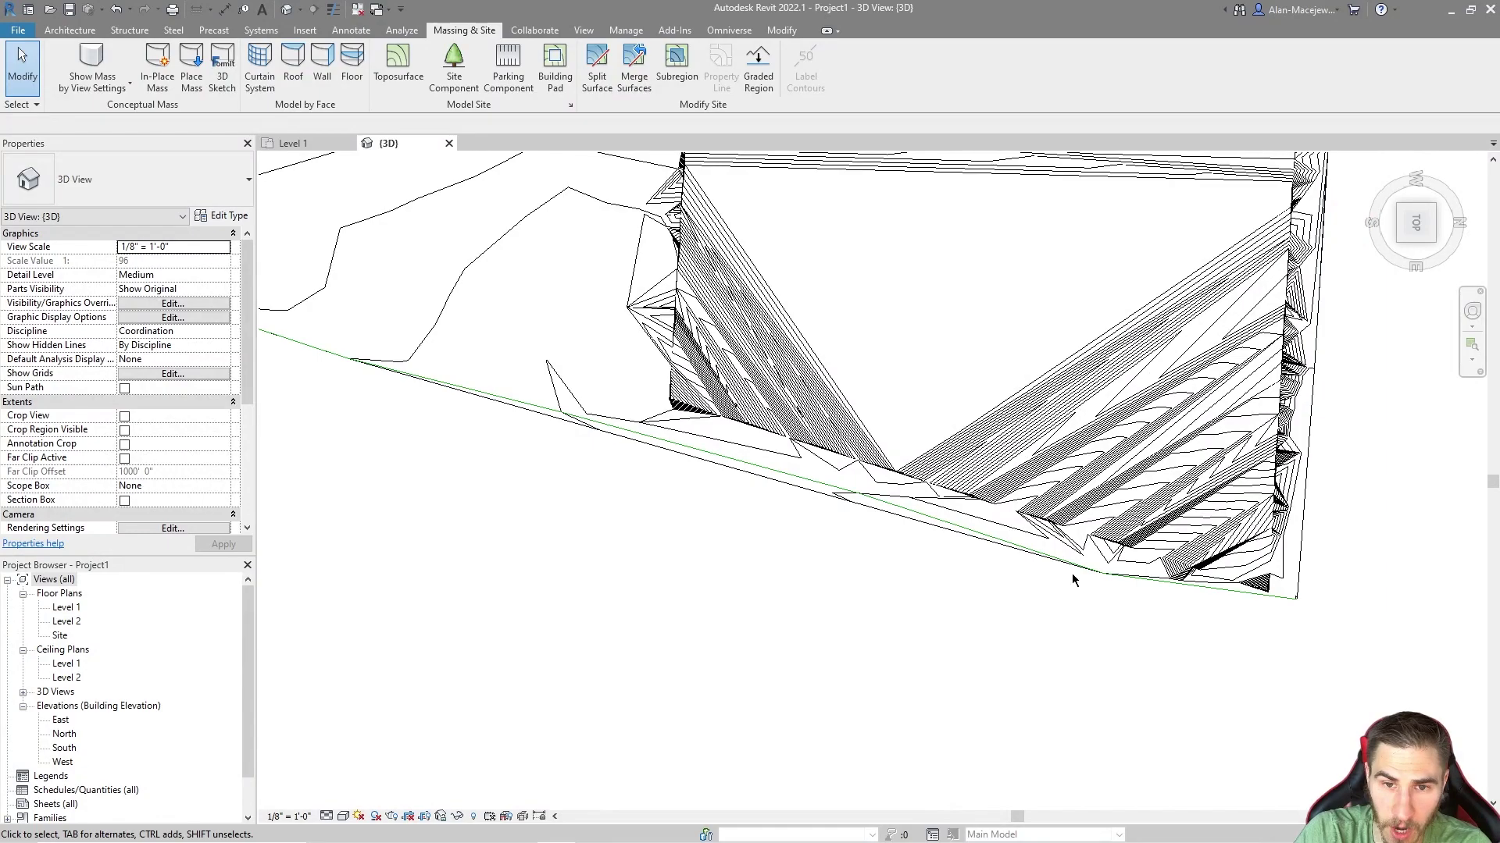
{"action": "scroll", "coordinate": [881, 500], "scroll_direction": "up", "scroll_amount": 4}
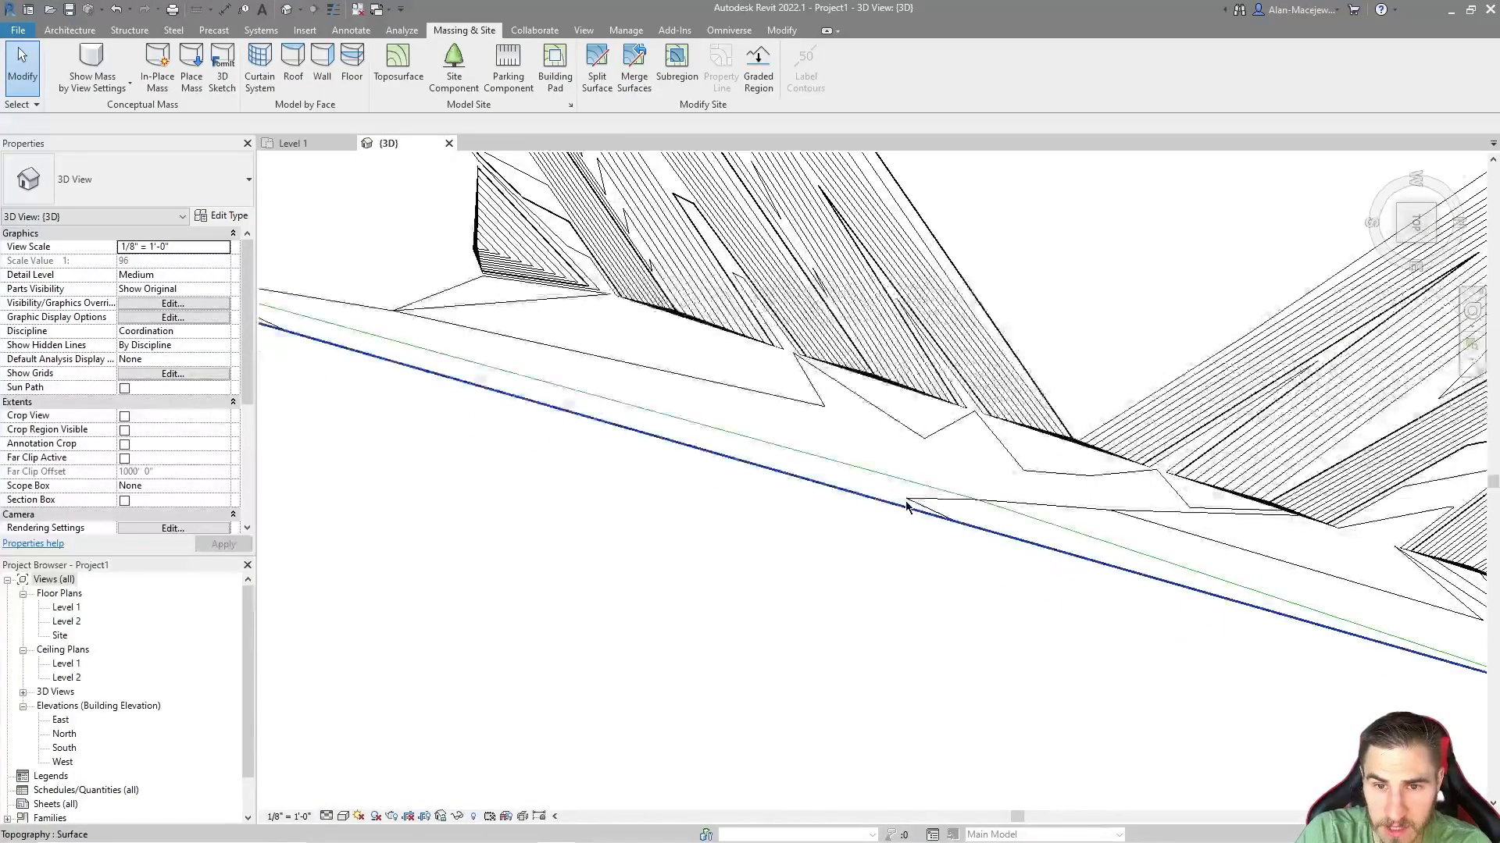
{"action": "scroll", "coordinate": [912, 501], "scroll_direction": "up", "scroll_amount": 3}
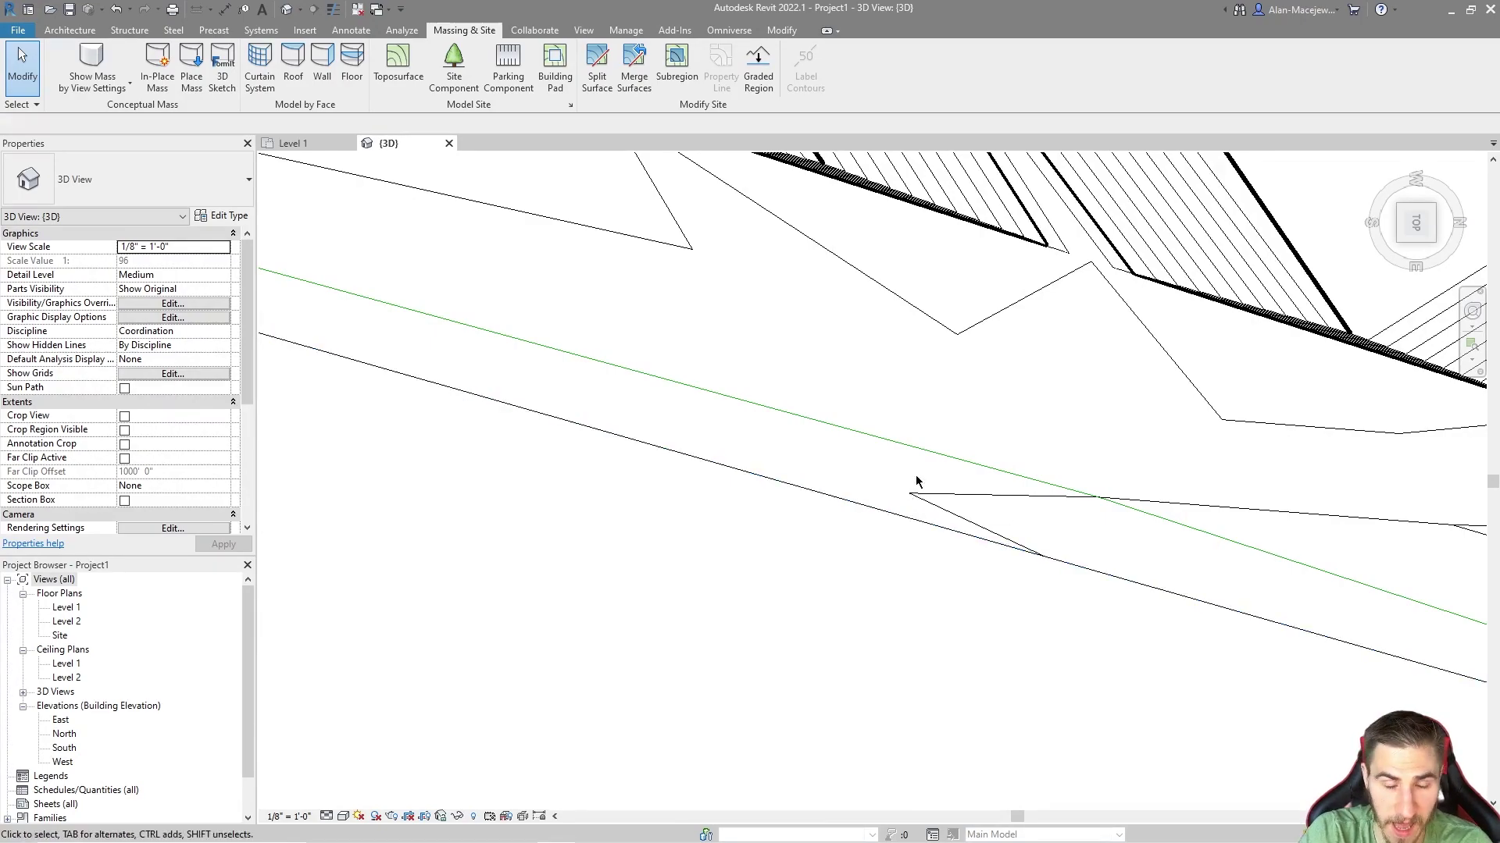
{"action": "scroll", "coordinate": [942, 483], "scroll_direction": "down", "scroll_amount": 3}
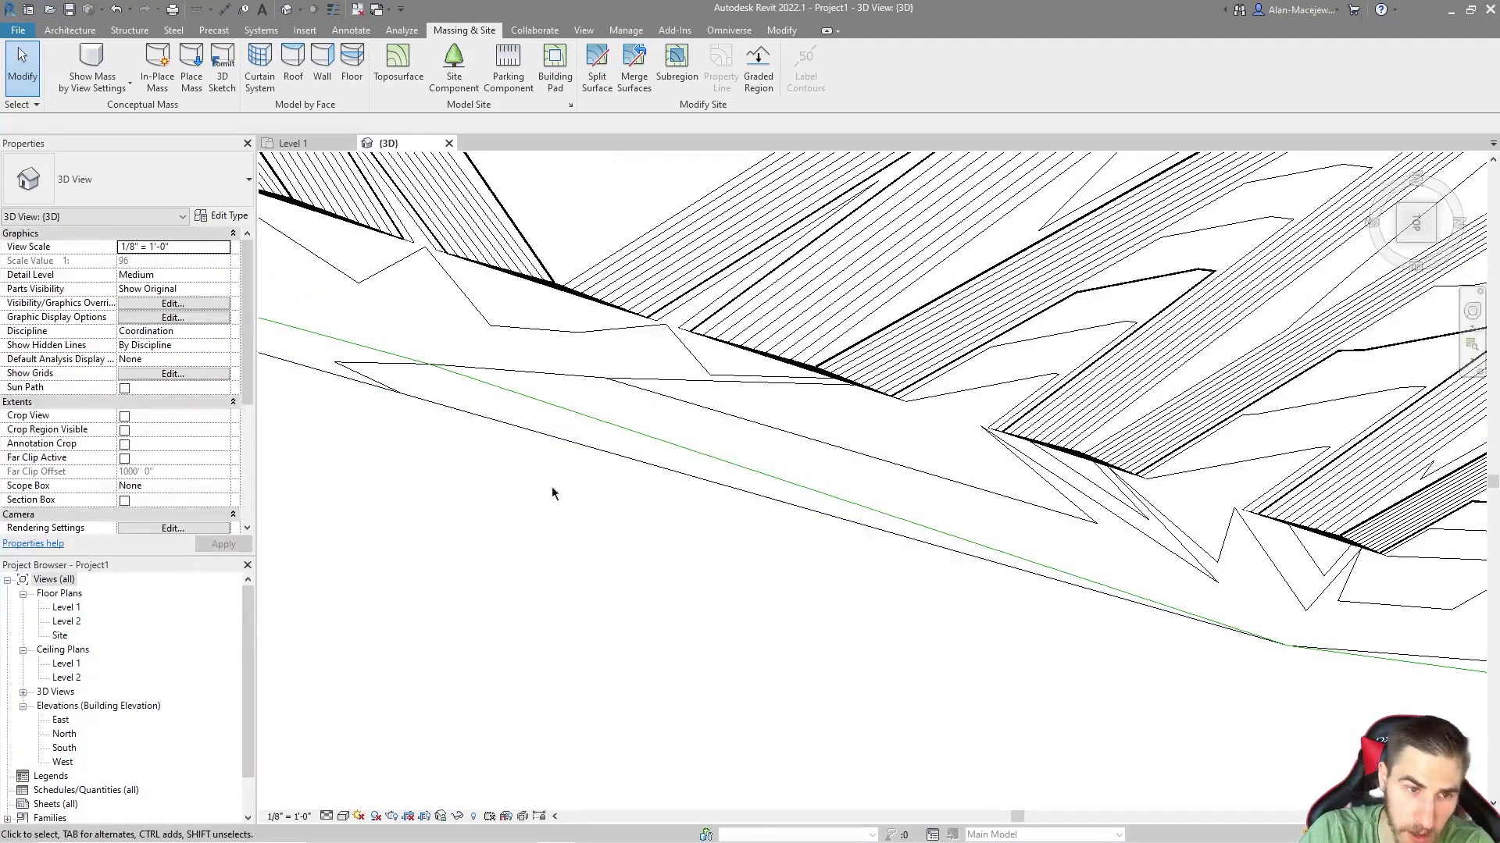
Step: Delete the traced model lines running along the new topography's outer edge
{"action": "scroll", "coordinate": [556, 509], "scroll_direction": "up", "scroll_amount": 4}
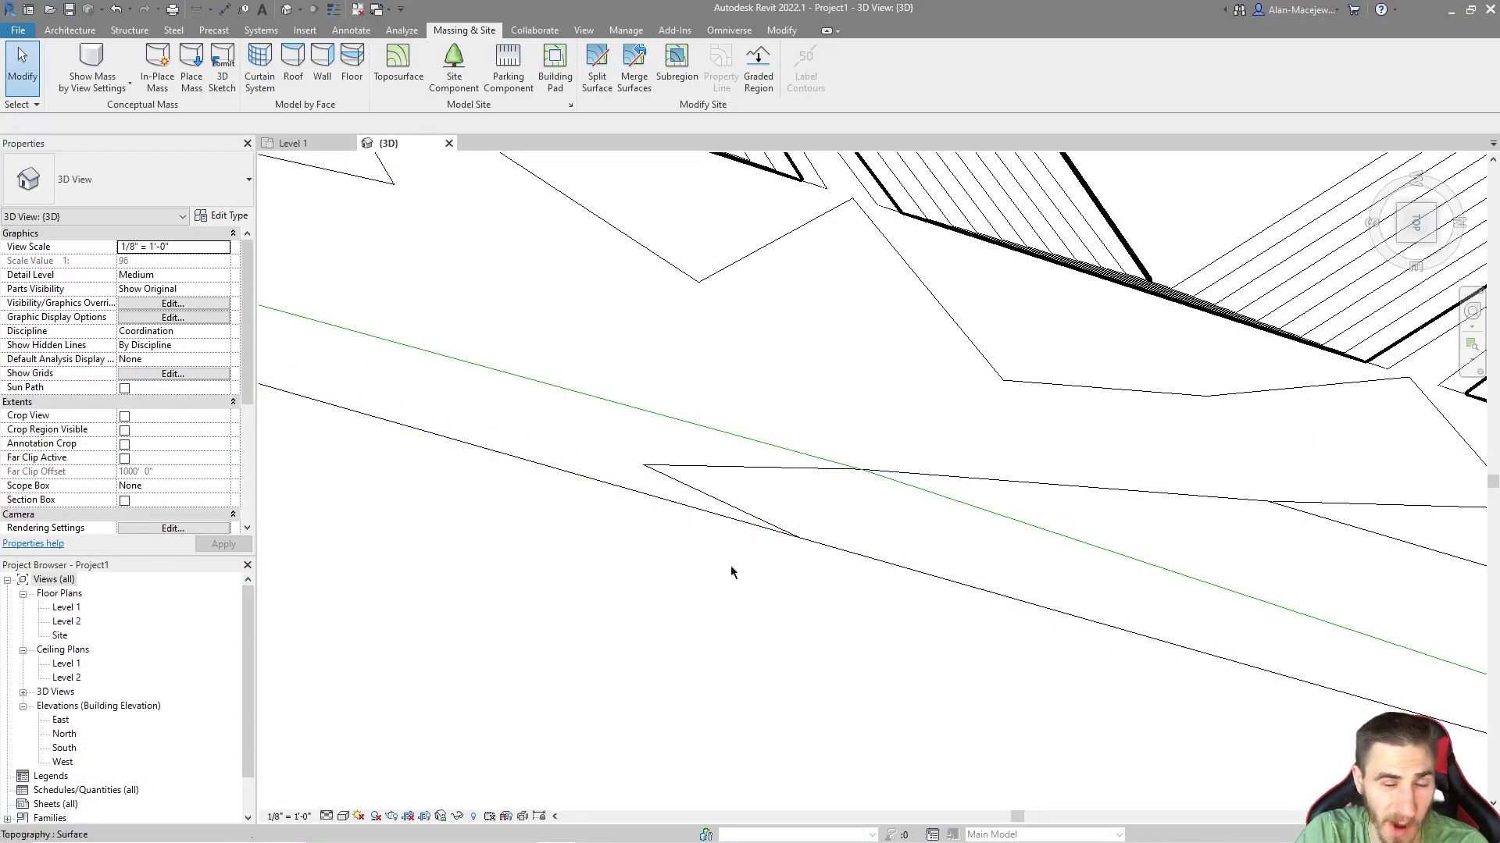
{"action": "scroll", "coordinate": [669, 484], "scroll_direction": "down", "scroll_amount": 2}
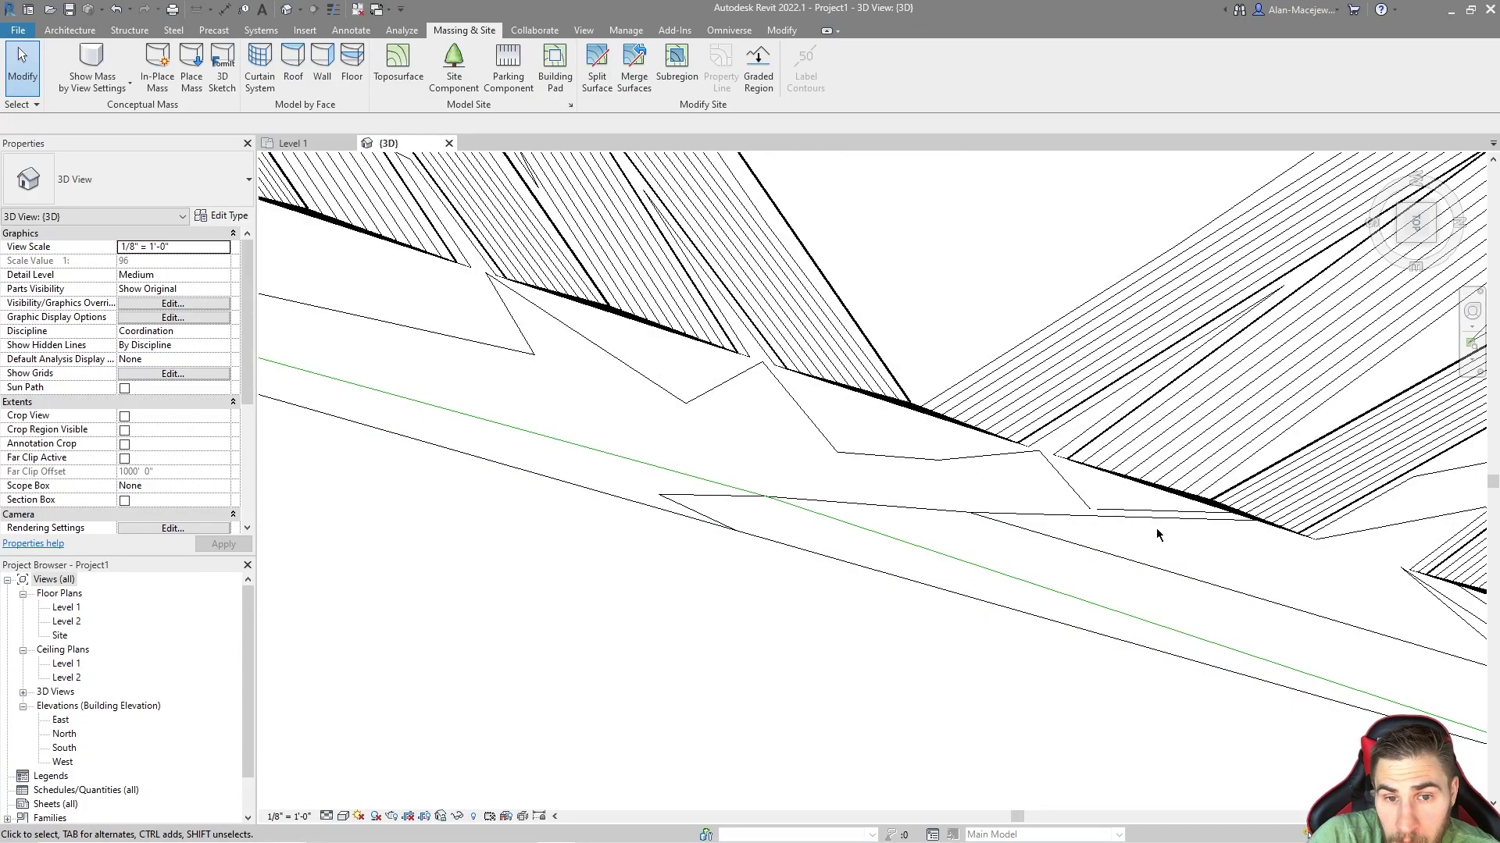
{"action": "left_click", "coordinate": [821, 514]}
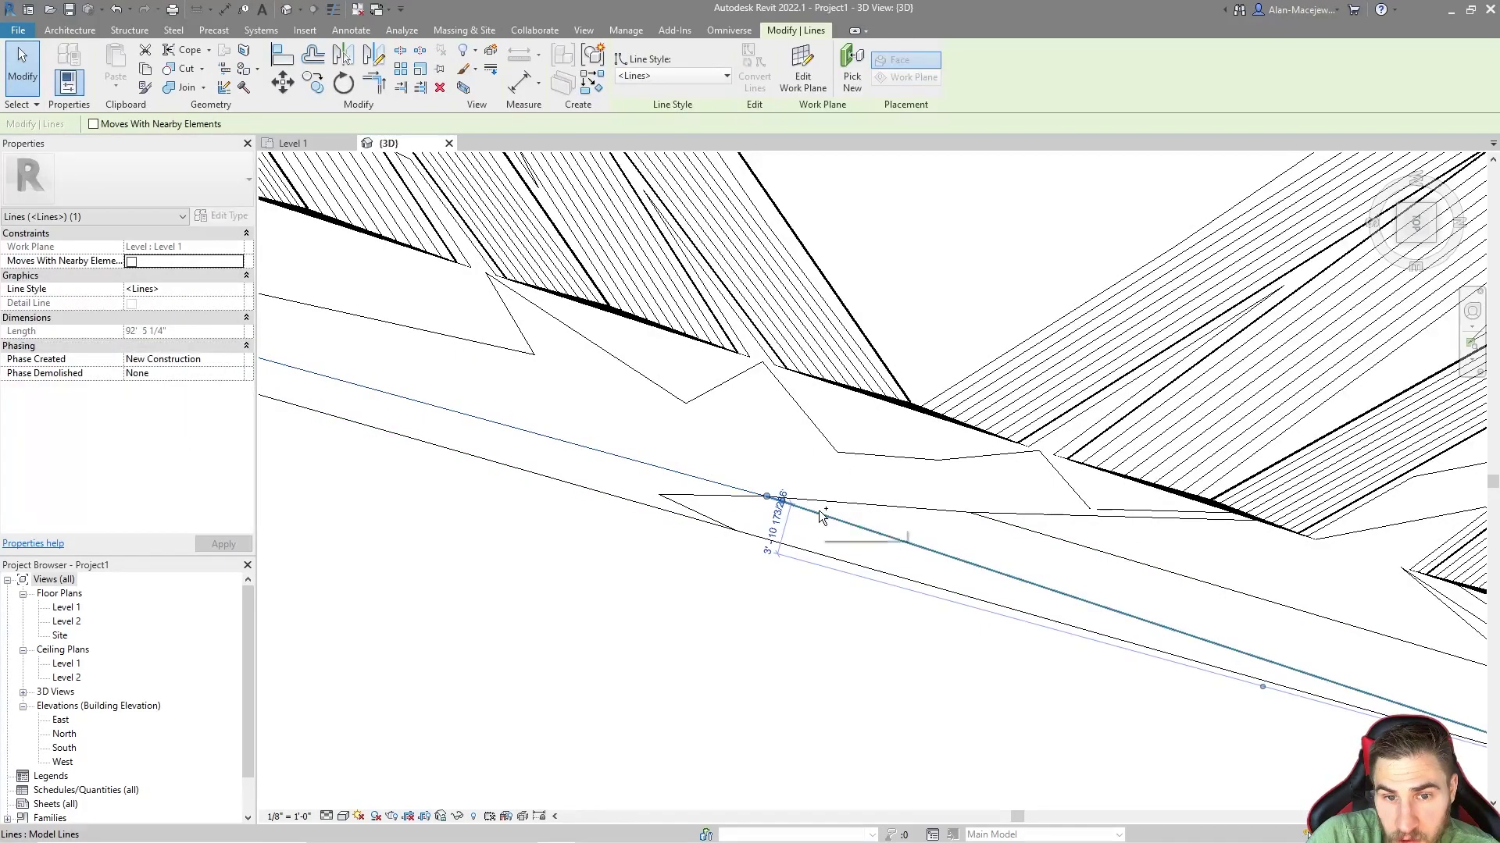
{"action": "left_click", "coordinate": [820, 517], "text": "ctrl"}
{"action": "scroll", "coordinate": [1140, 617], "scroll_direction": "down", "scroll_amount": 5}
{"action": "left_click", "coordinate": [956, 622]}
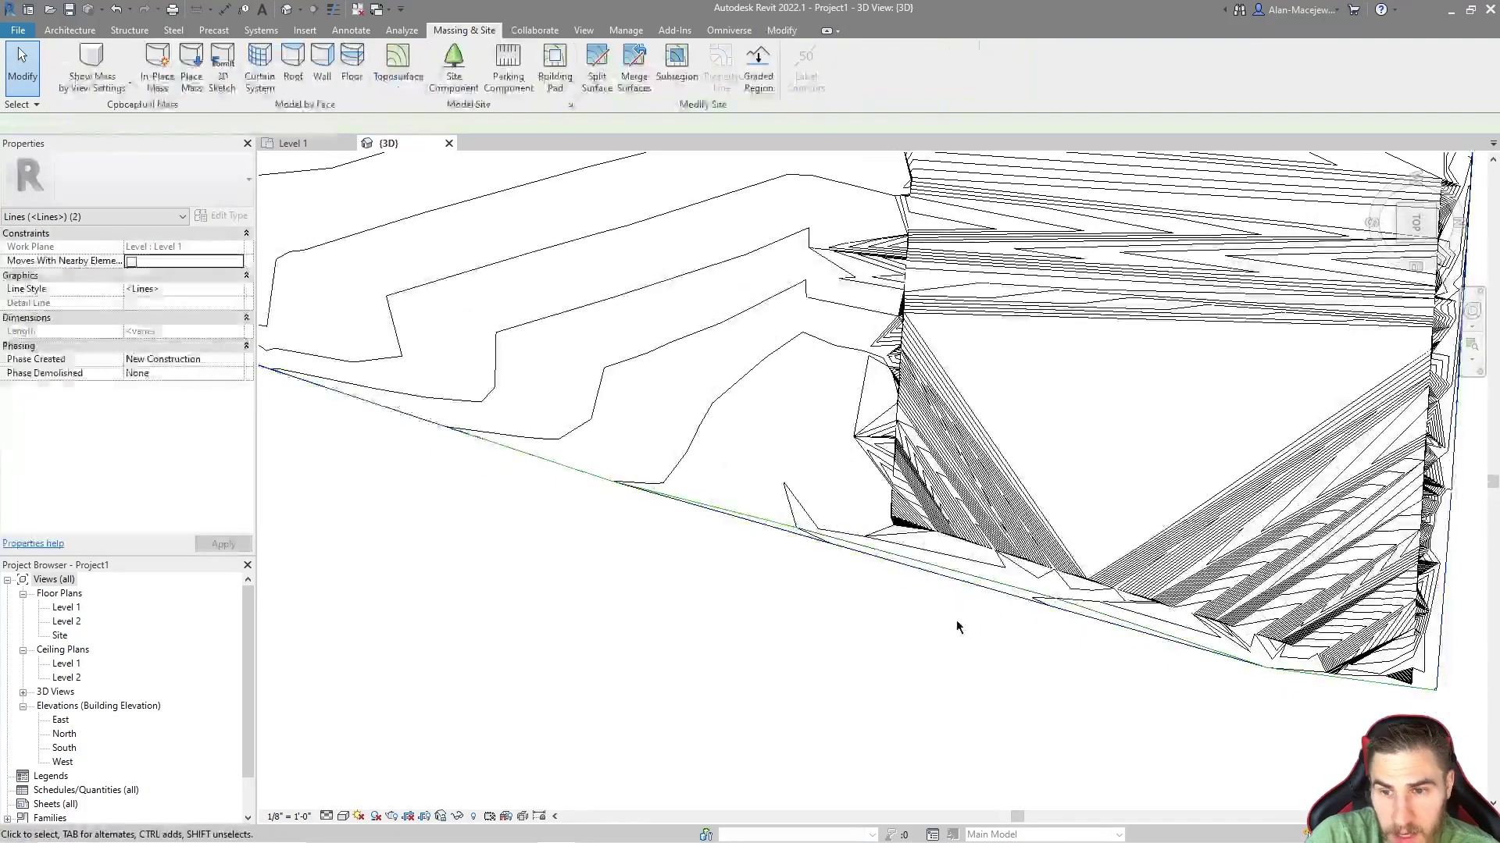
{"action": "left_click", "coordinate": [973, 576]}
{"action": "key", "text": "Delete"}
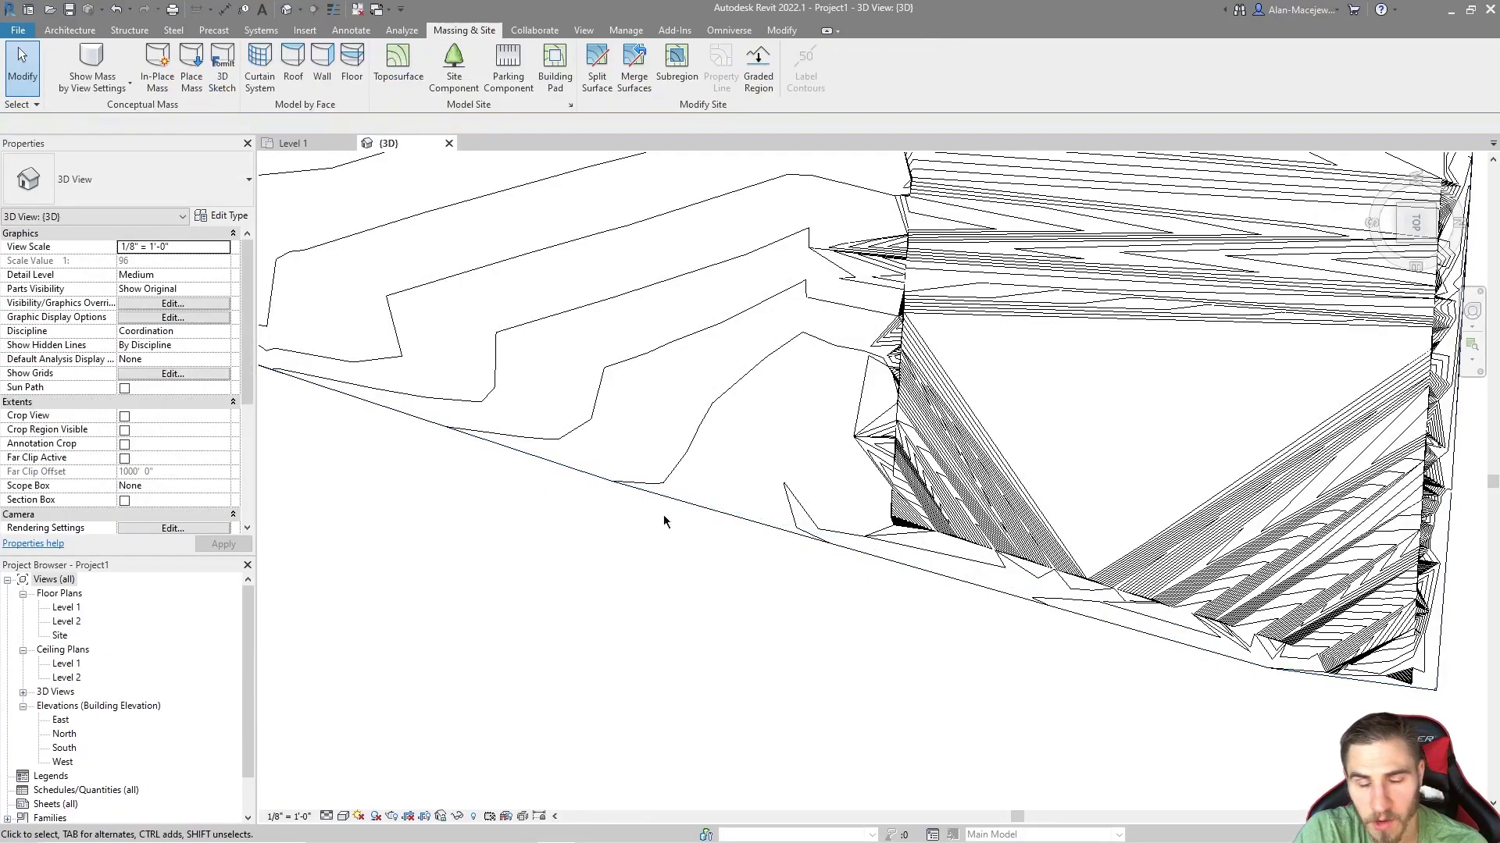
Step: Open the new topography for surface editing in the 3D view and examine the points along its curved outer edge
{"action": "middle_click_drag", "start_coordinate": [636, 485], "coordinate": [813, 596]}
{"action": "left_click", "coordinate": [813, 596]}
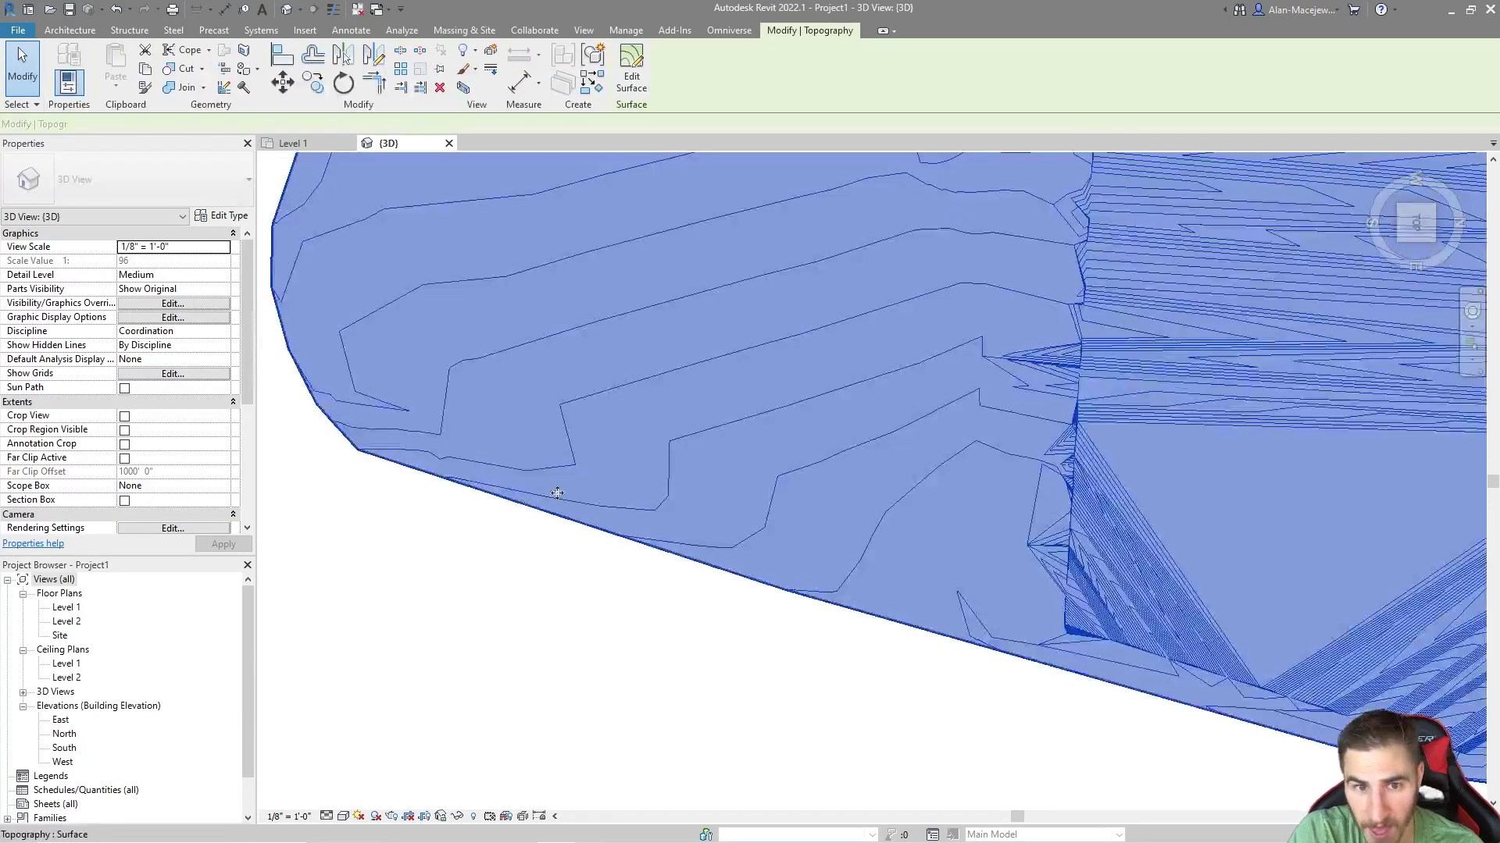
{"action": "scroll", "coordinate": [640, 540], "scroll_direction": "down", "scroll_amount": 1}
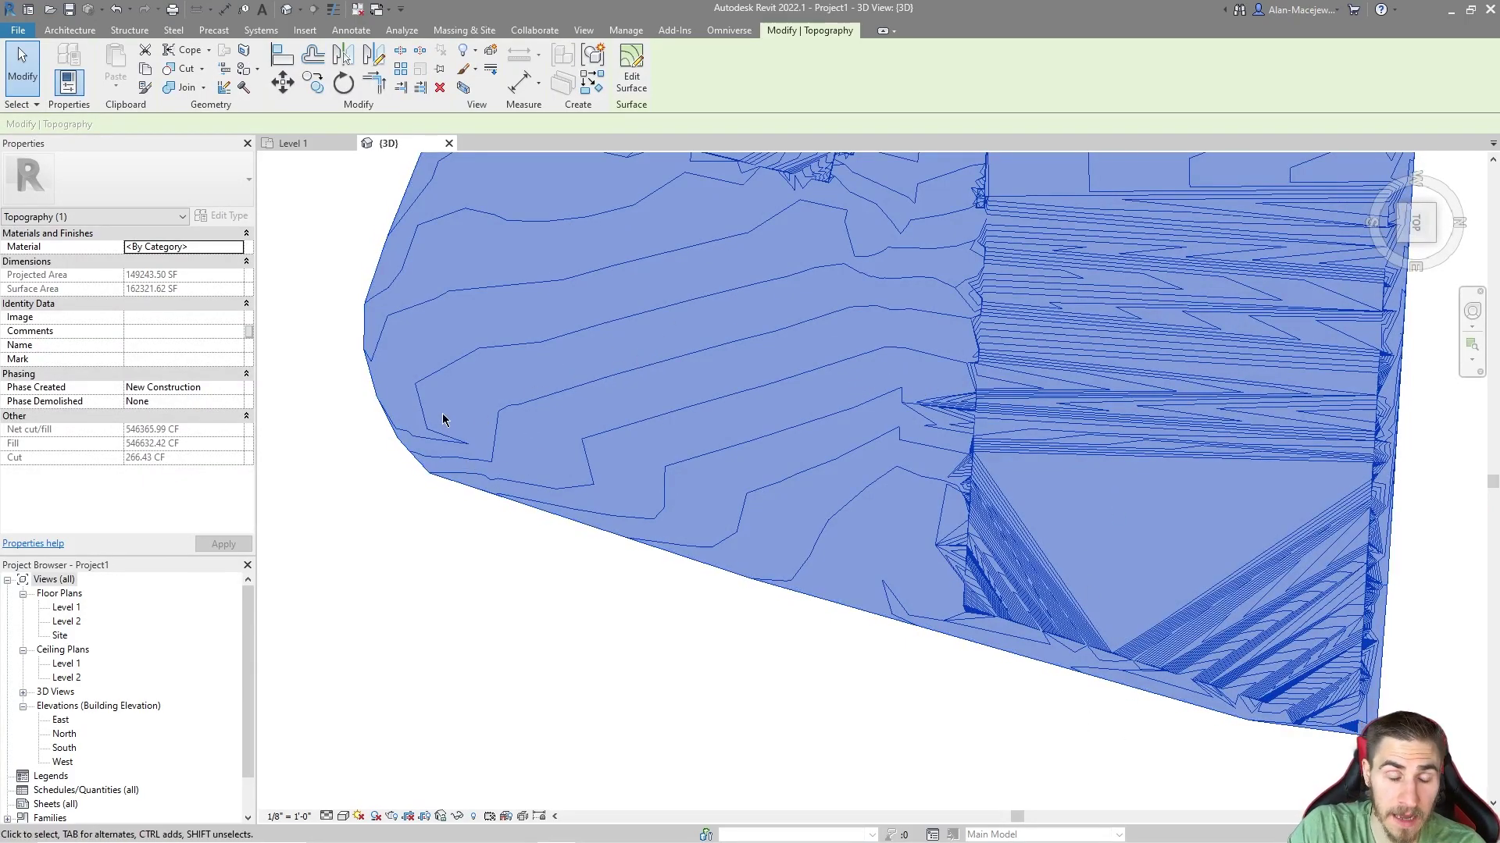
{"action": "middle_click_drag", "start_coordinate": [656, 467], "coordinate": [723, 531]}
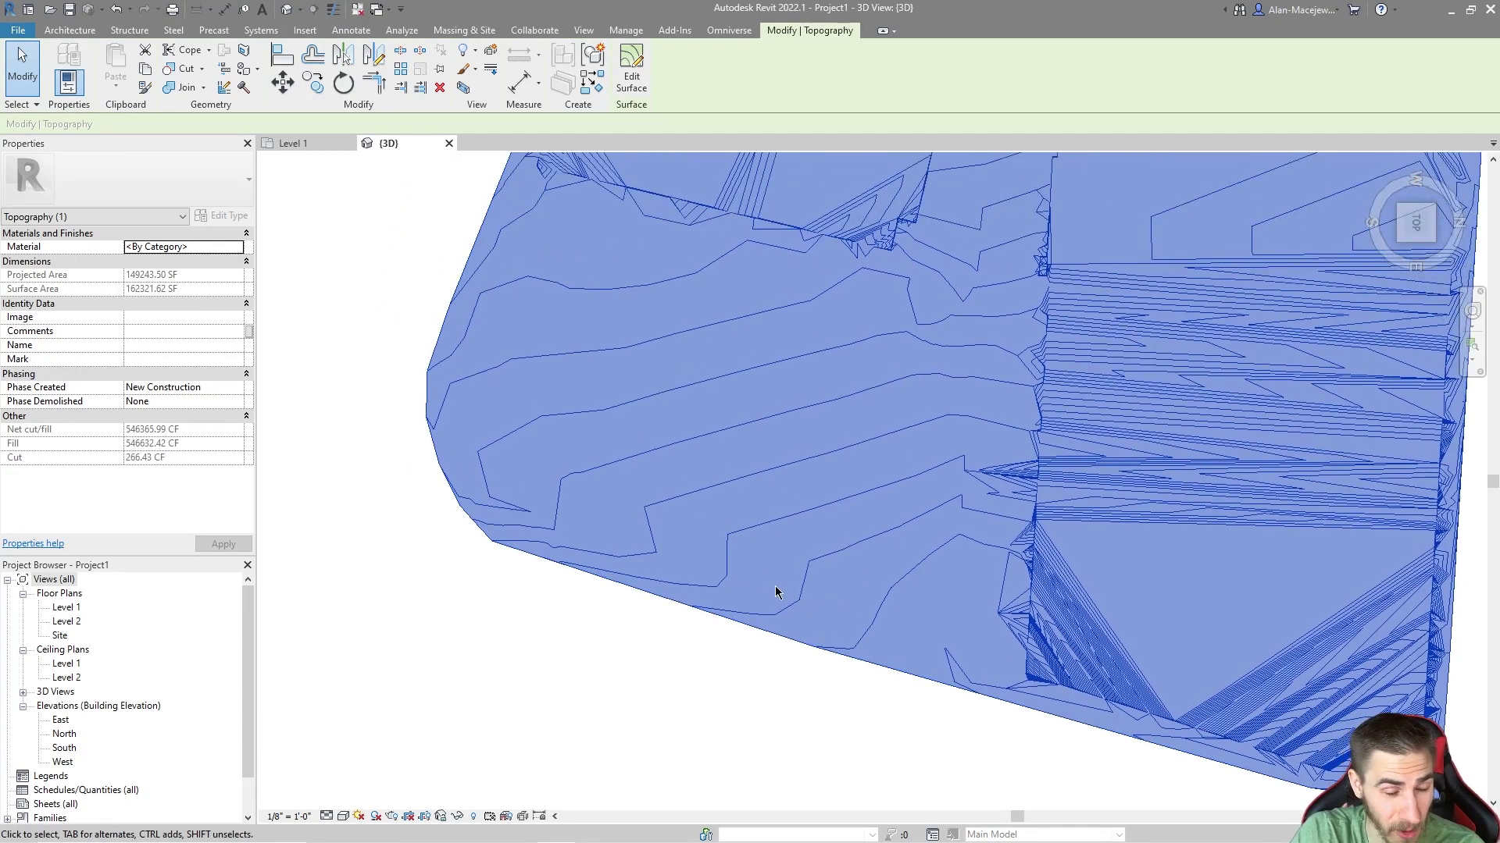
{"action": "left_click", "coordinate": [663, 656]}
{"action": "scroll", "coordinate": [672, 642], "scroll_direction": "up", "scroll_amount": 1}
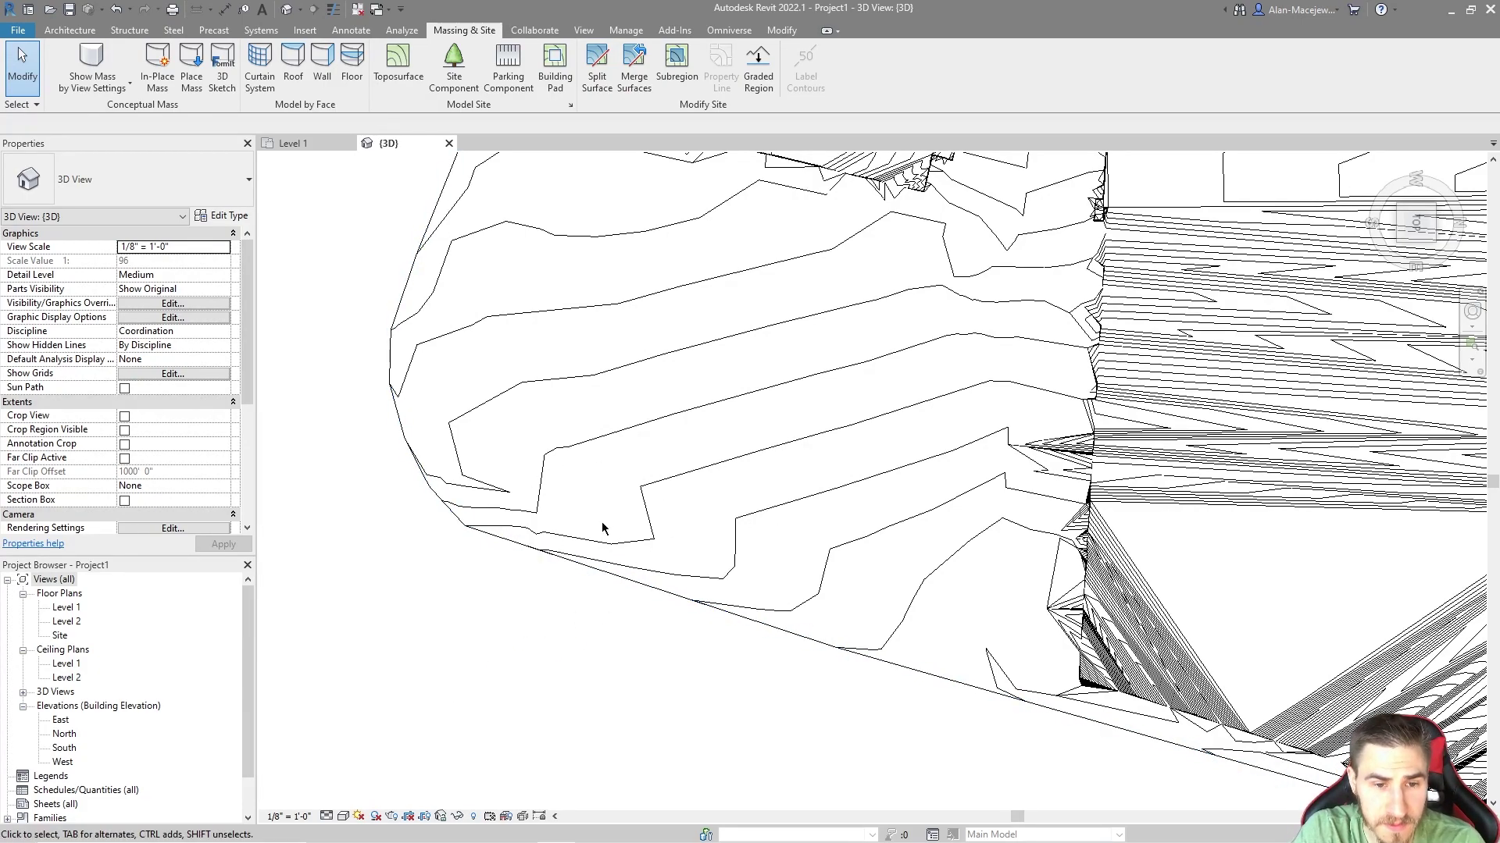
{"action": "left_click", "coordinate": [588, 565]}
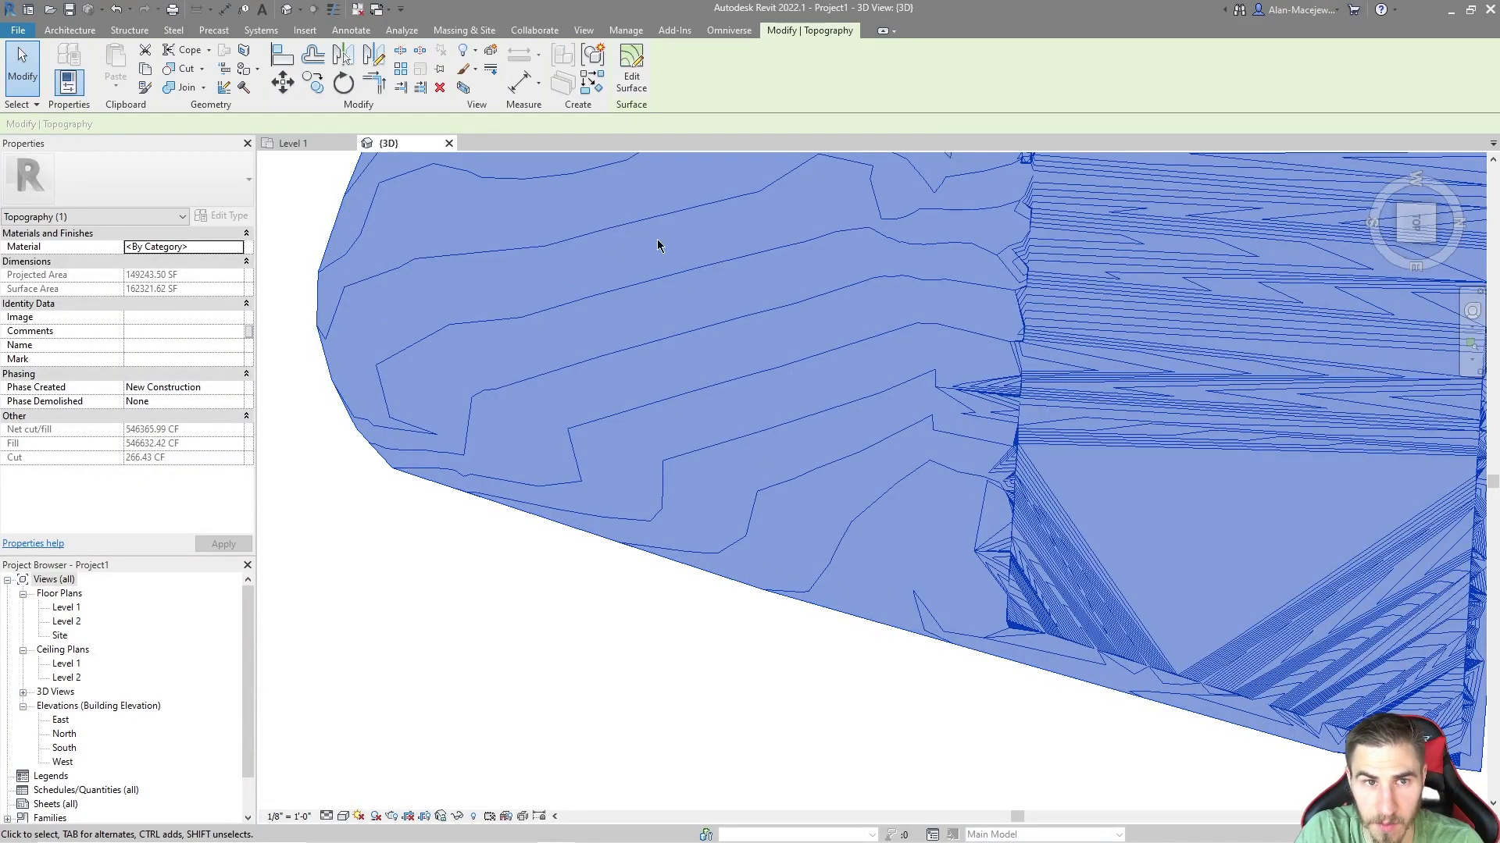
{"action": "scroll", "coordinate": [510, 559], "scroll_direction": "up", "scroll_amount": 2}
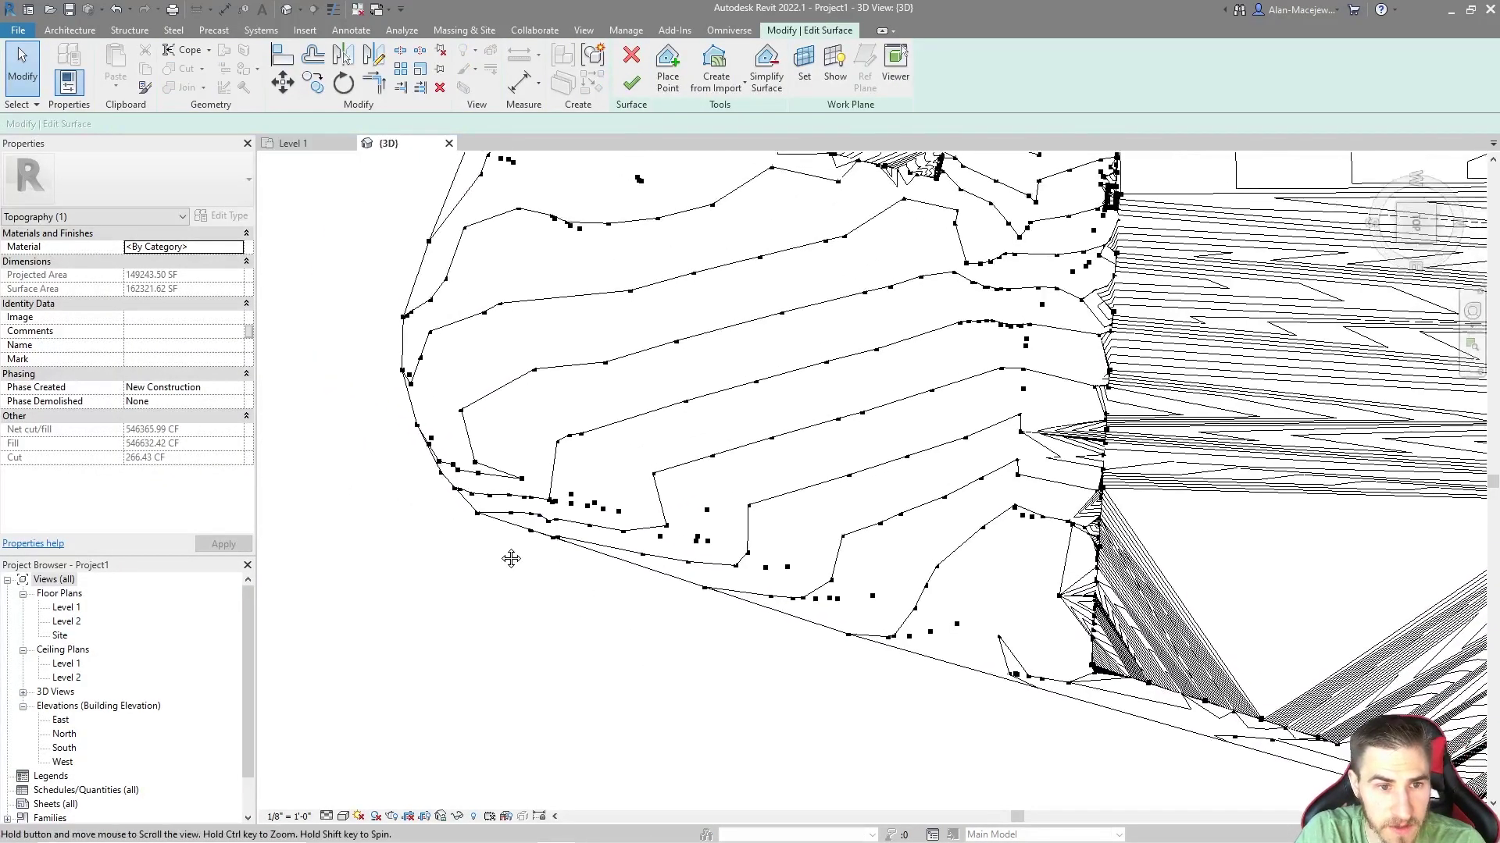
{"action": "scroll", "coordinate": [575, 620], "scroll_direction": "up", "scroll_amount": 2}
{"action": "scroll", "coordinate": [549, 579], "scroll_direction": "up", "scroll_amount": 3}
{"action": "left_click_drag", "start_coordinate": [628, 500], "coordinate": [759, 360]}
{"action": "scroll", "coordinate": [831, 326], "scroll_direction": "down", "scroll_amount": 3}
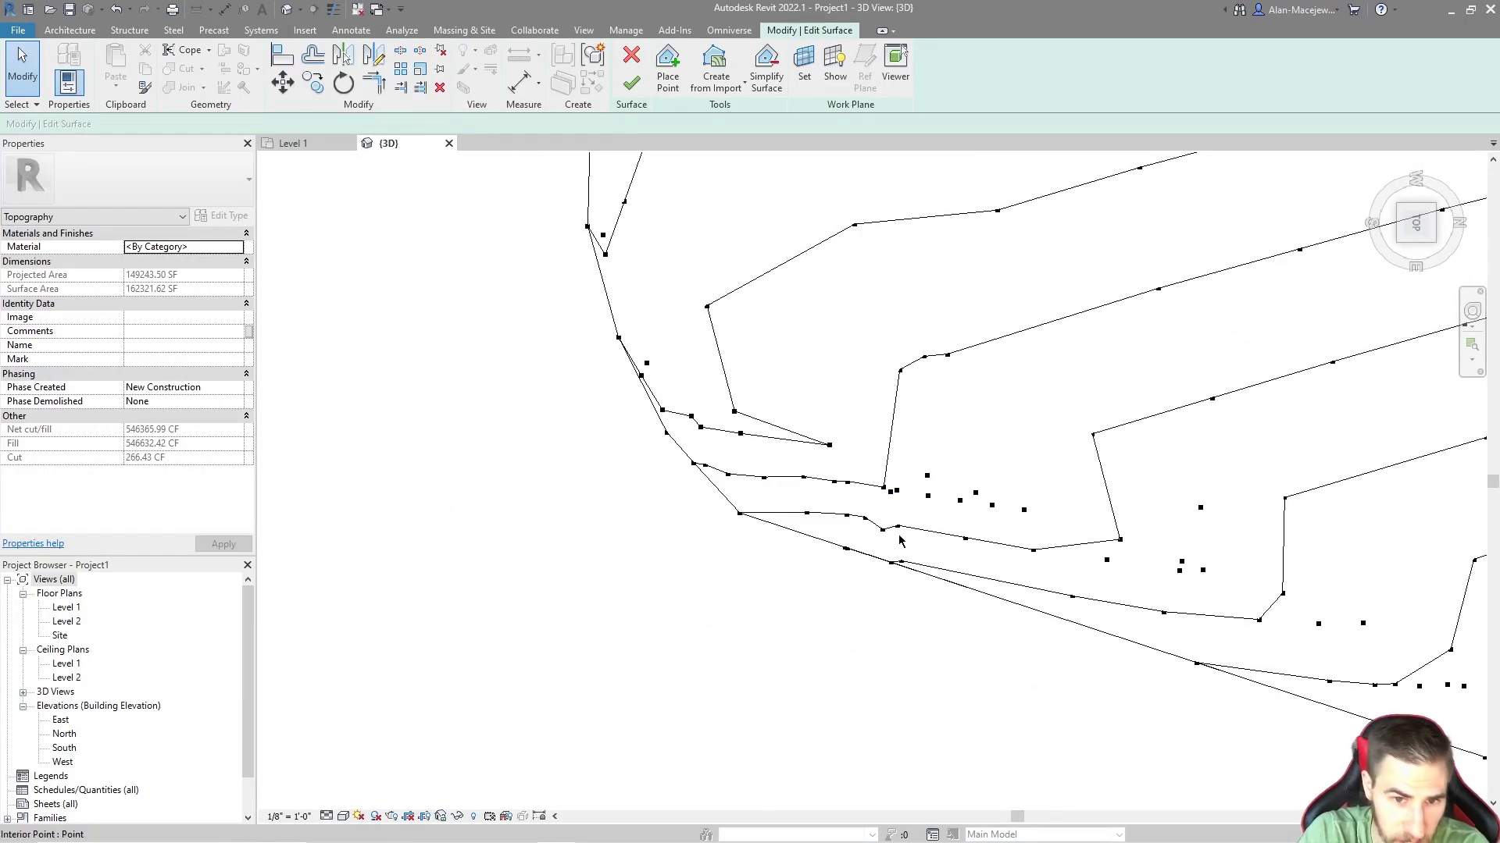
{"action": "middle_click_drag", "start_coordinate": [900, 534], "coordinate": [848, 560]}
{"action": "middle_click_drag", "start_coordinate": [785, 424], "coordinate": [645, 445]}
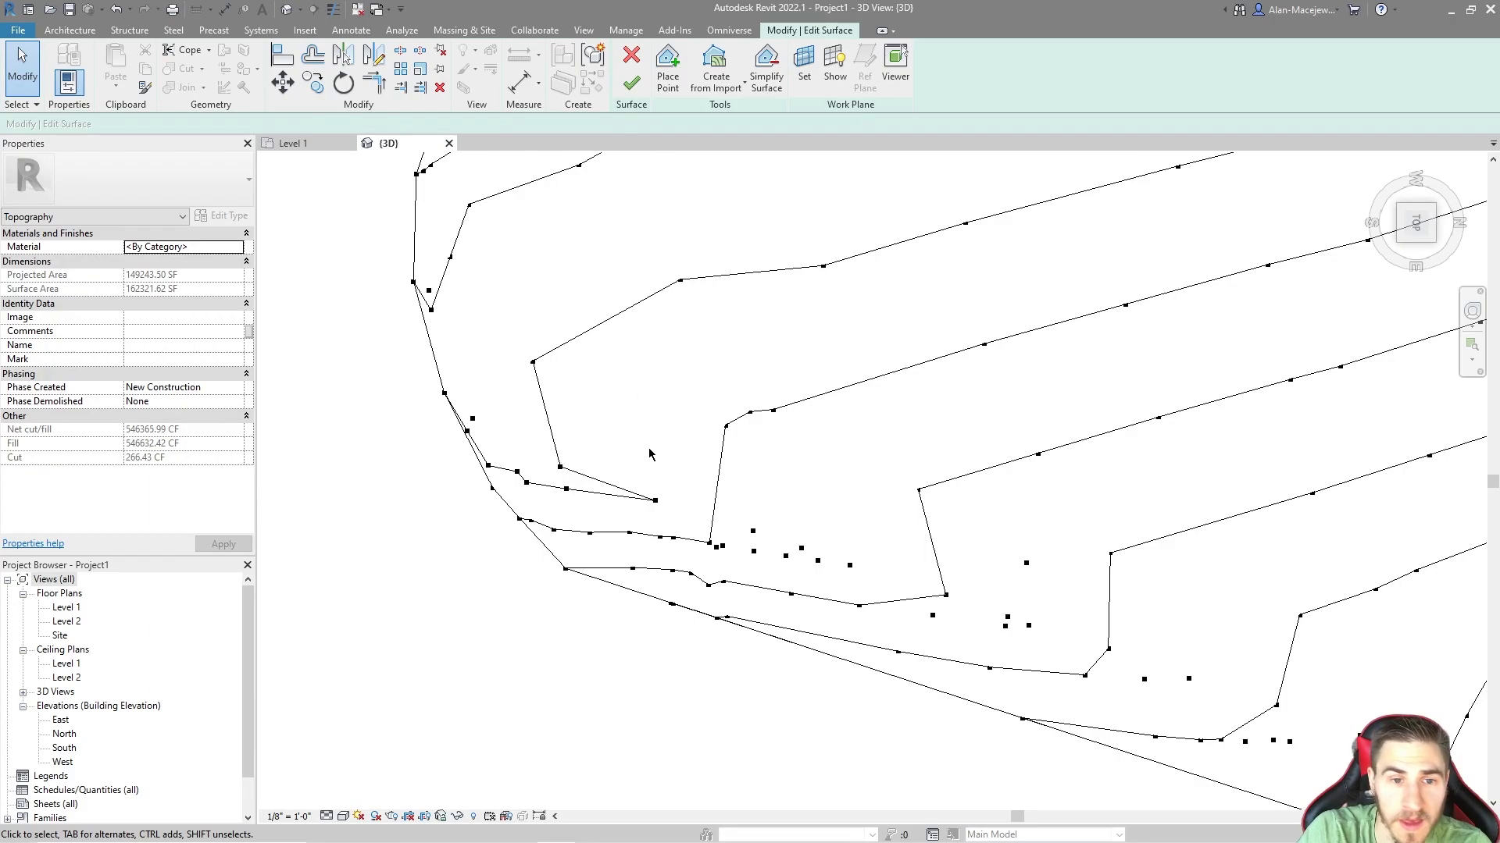
Step: Edit the new topography's surface in the Level 1 floor plan, dismissing the clipping warning
{"action": "double_click", "coordinate": [65, 609]}
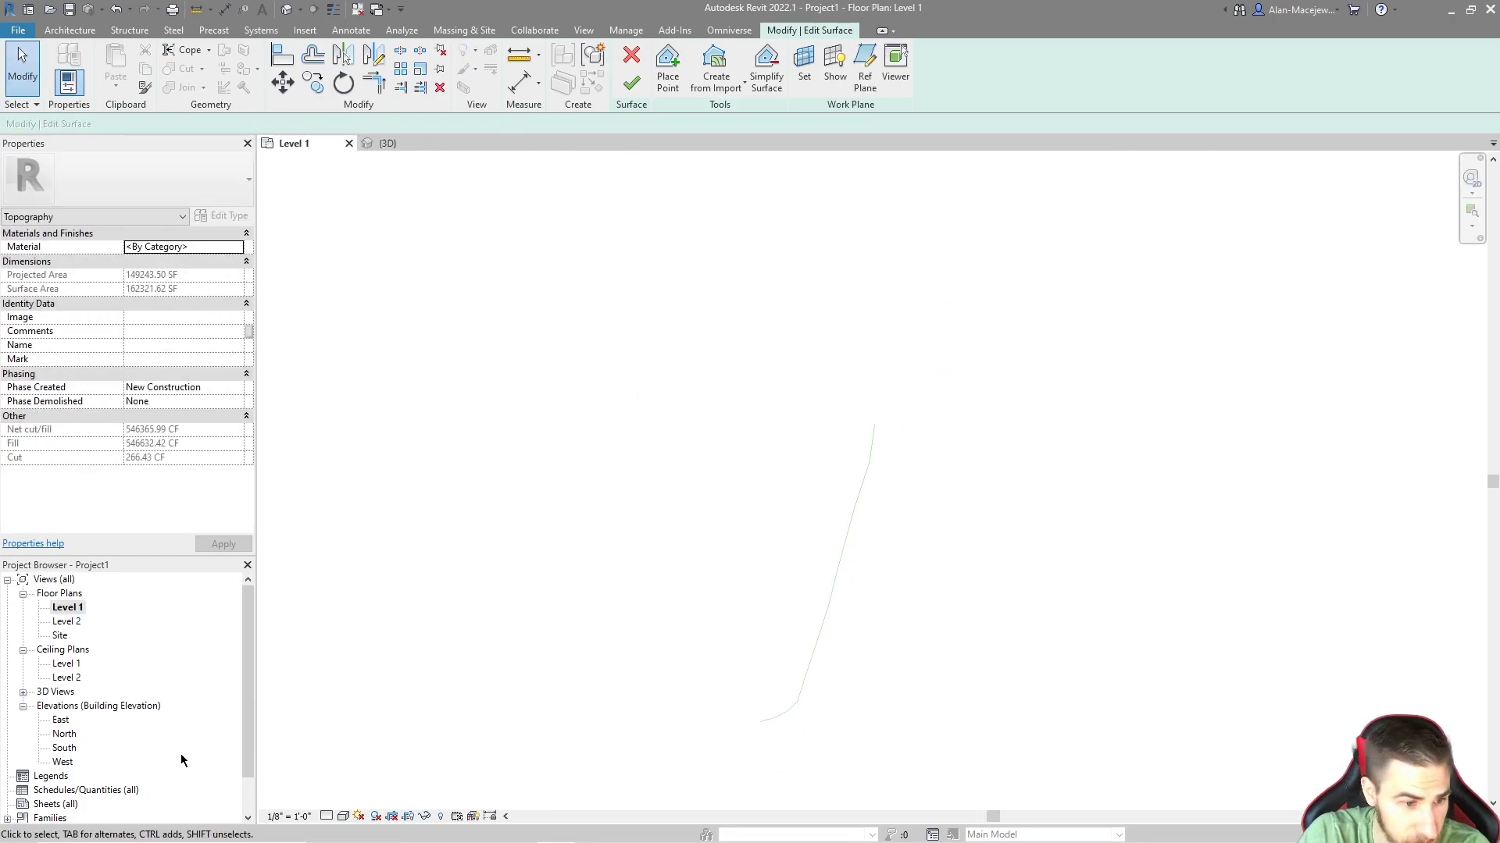
{"action": "left_click", "coordinate": [929, 552]}
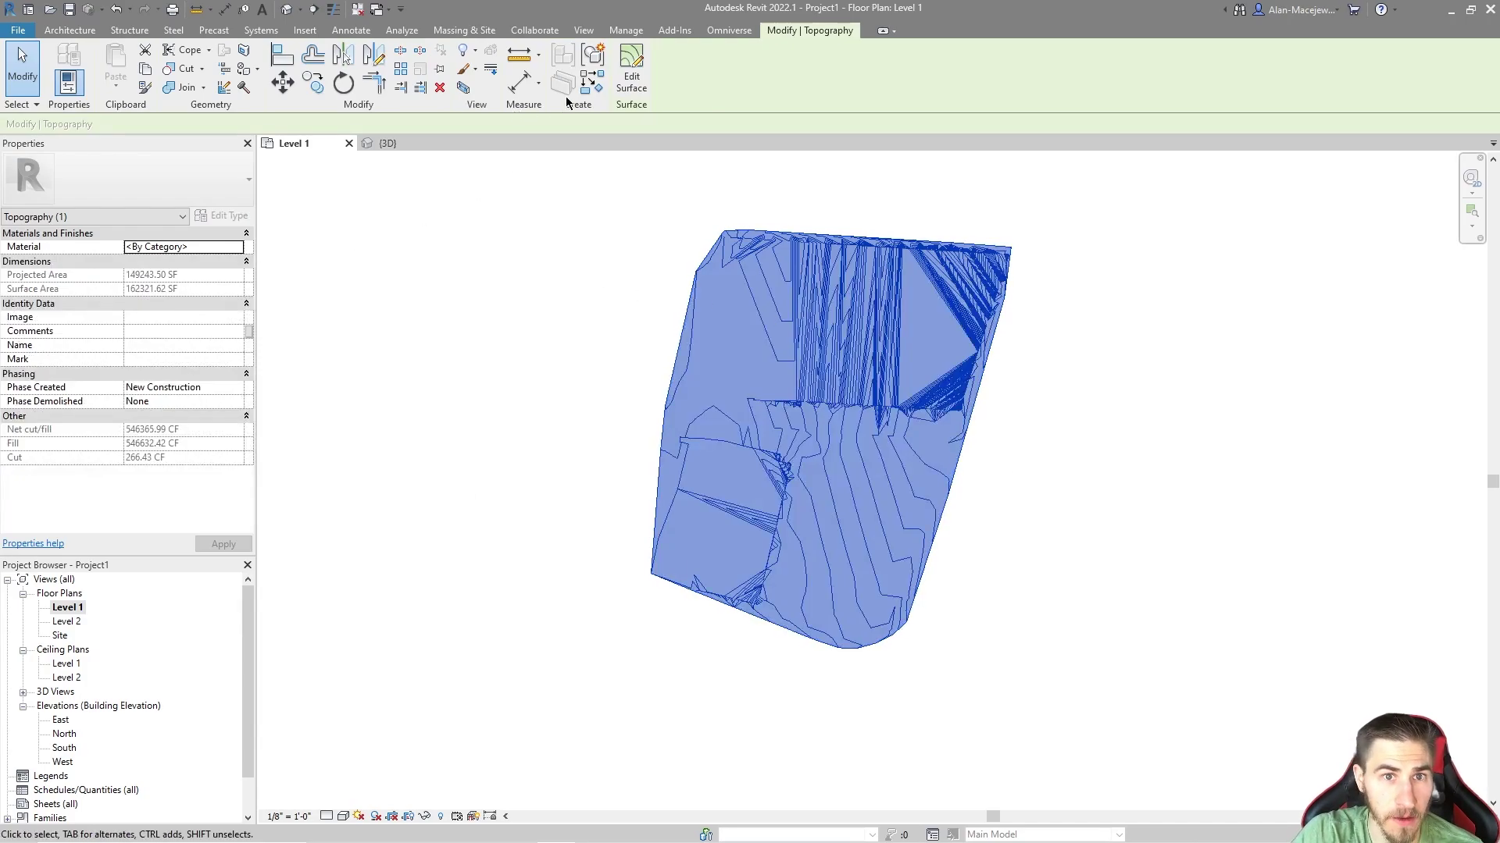
{"action": "left_click", "coordinate": [631, 76]}
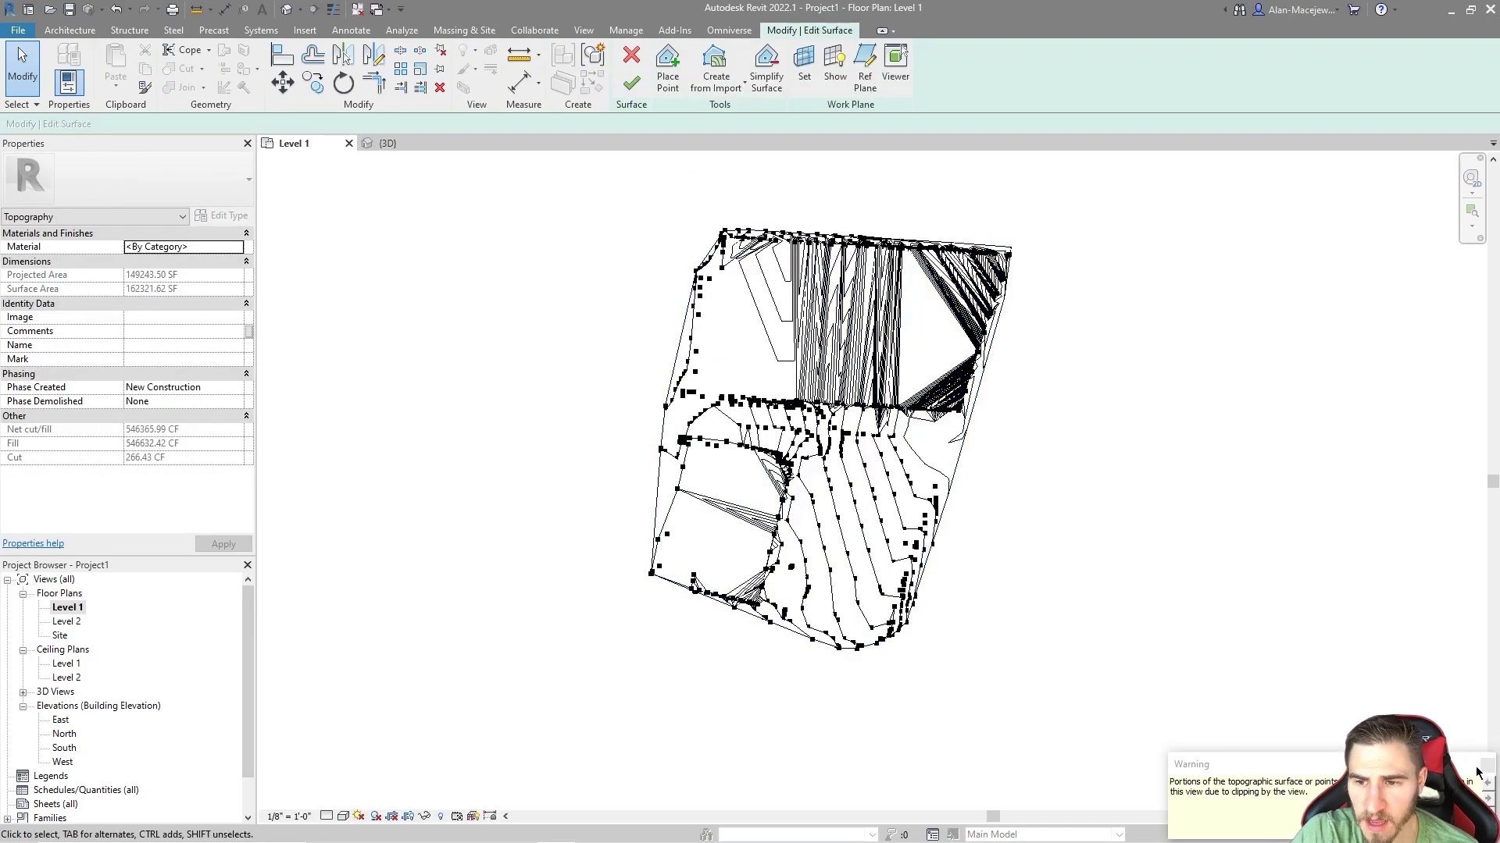
{"action": "left_click", "coordinate": [1488, 765]}
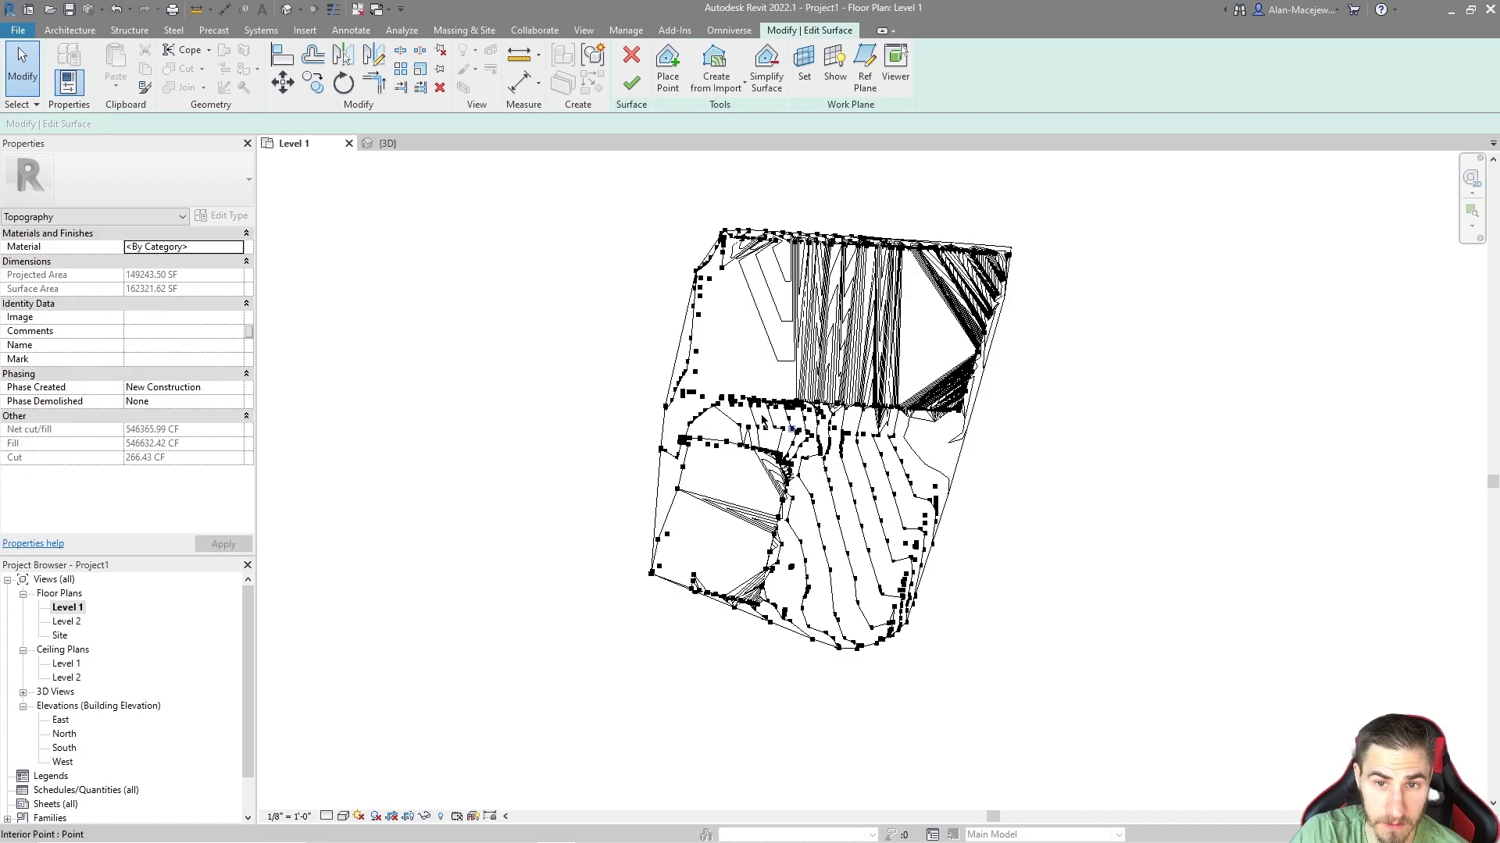
{"action": "left_click", "coordinate": [381, 144]}
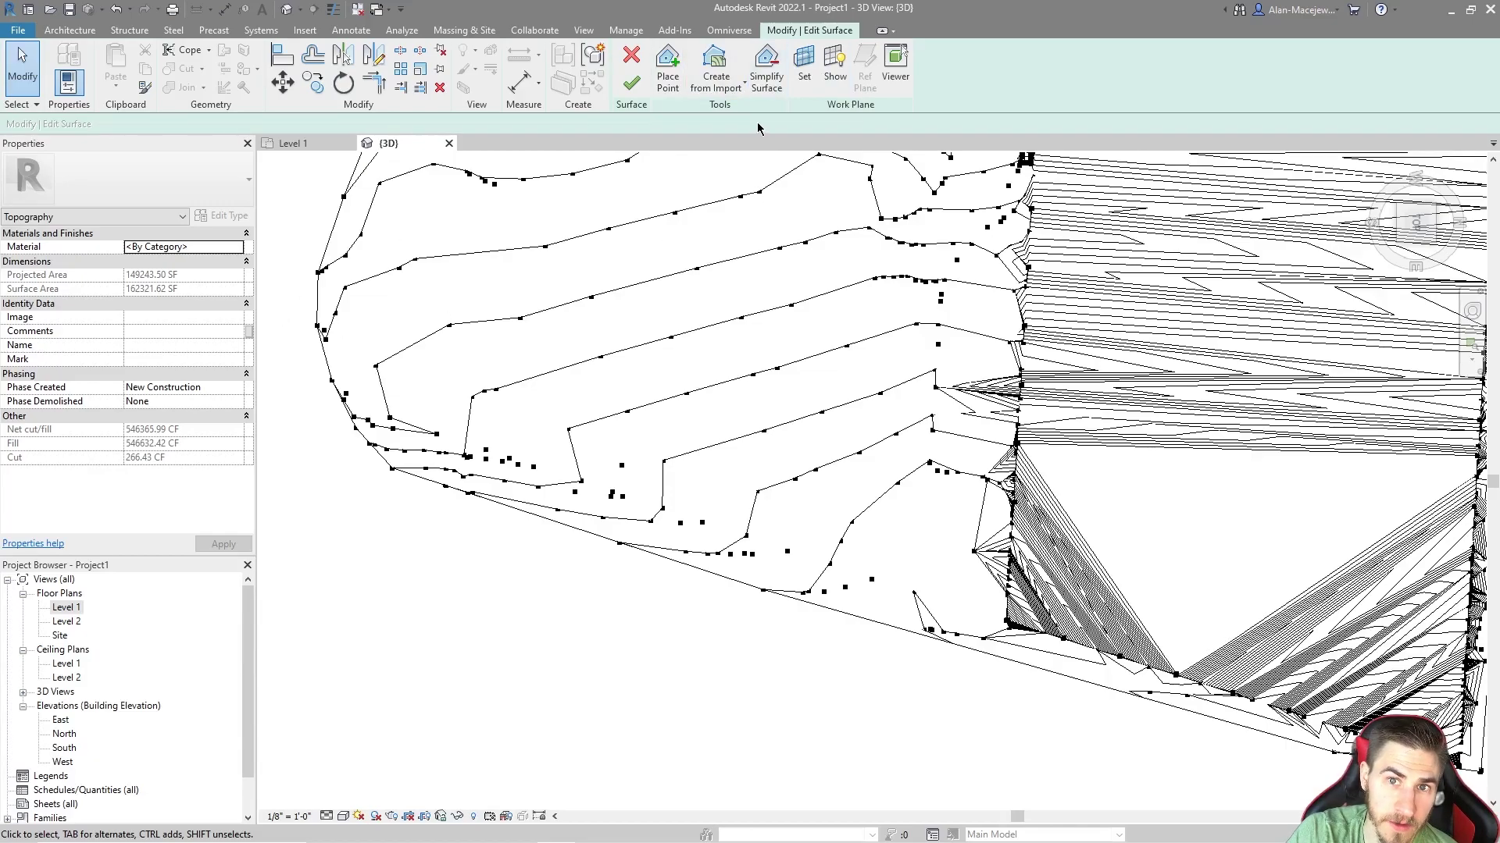
{"action": "left_click", "coordinate": [312, 142]}
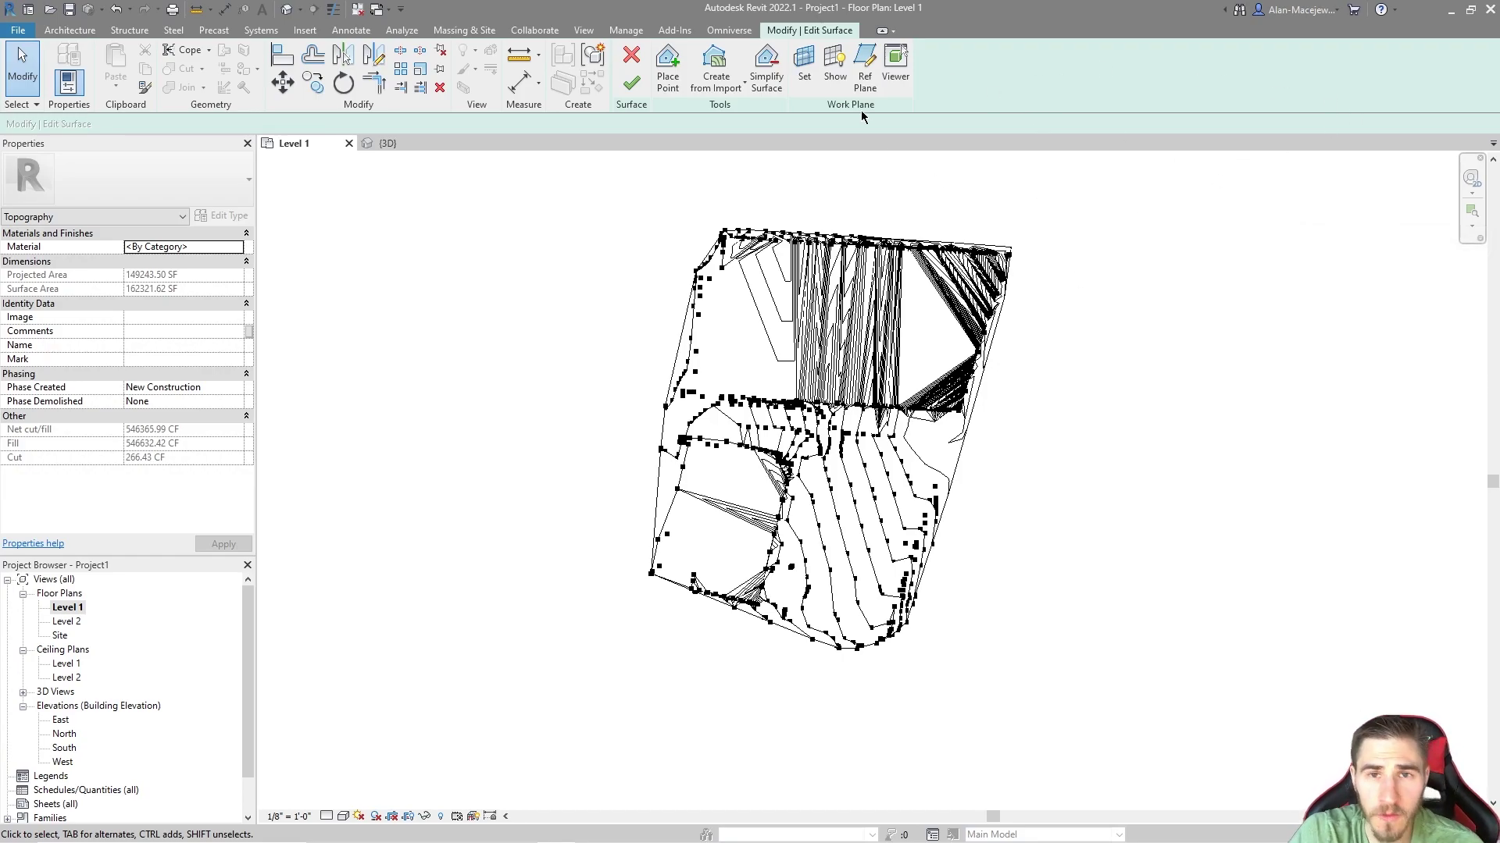
Step: Start a reference plane and create a new subcategory named TOPOGRAPHY under Reference Planes for it
{"action": "left_click", "coordinate": [865, 67]}
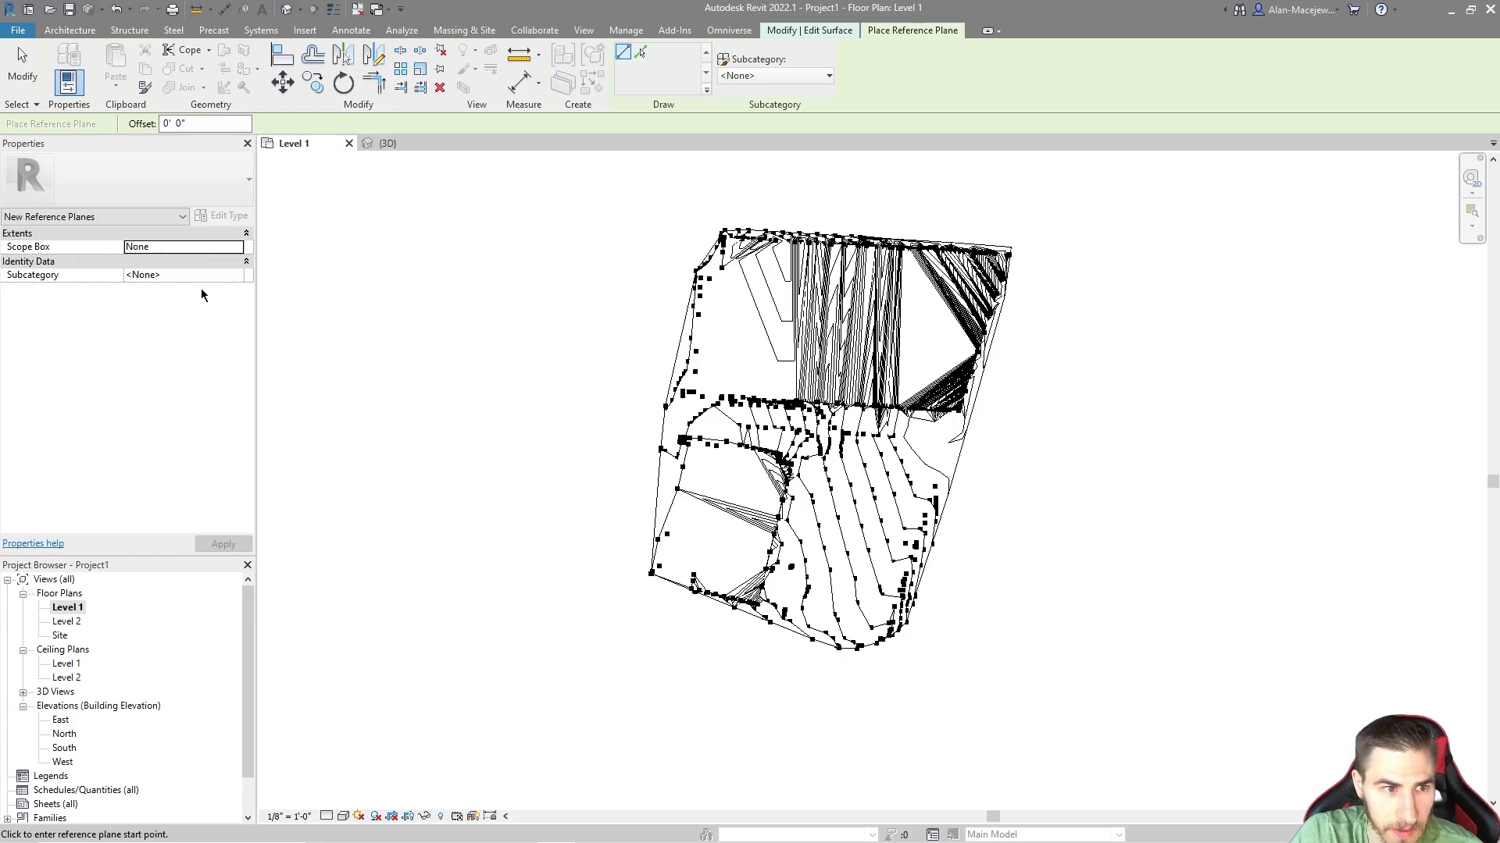
{"action": "left_click", "coordinate": [748, 78]}
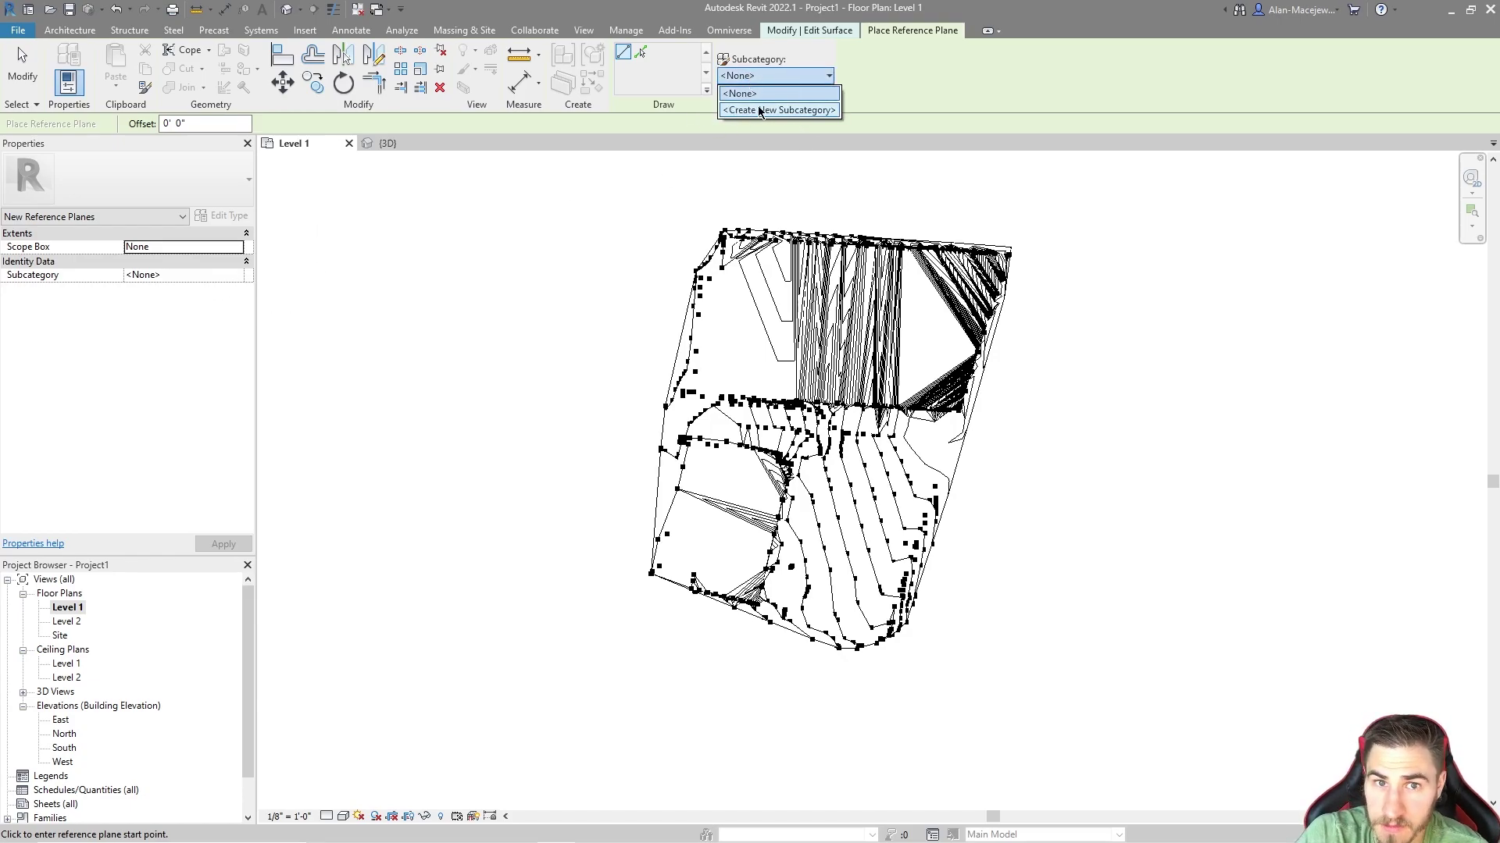
{"action": "left_click", "coordinate": [762, 111]}
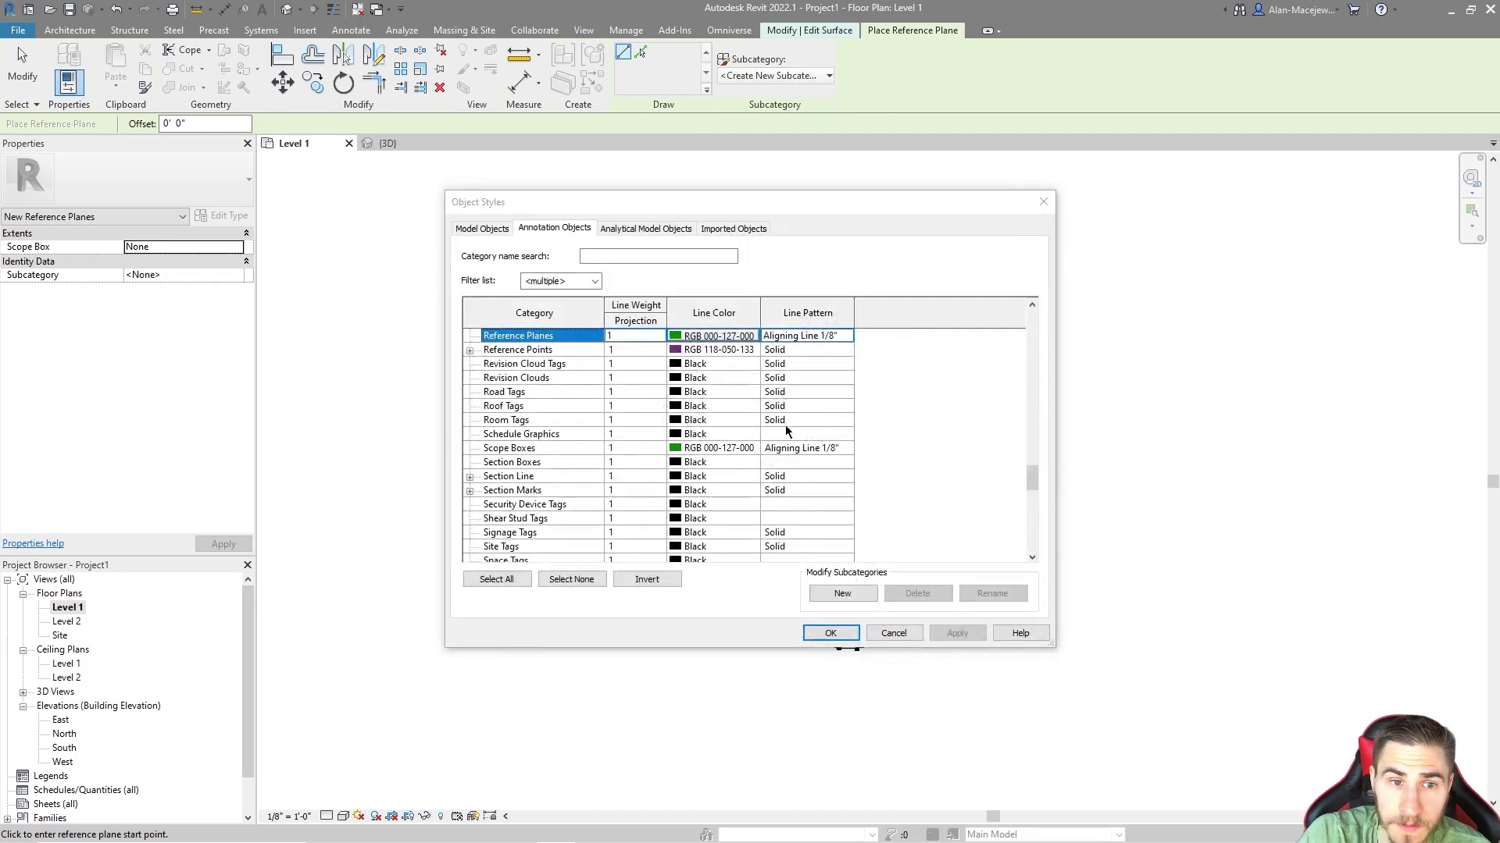
{"action": "type", "text": "T"}
{"action": "key", "text": "BackSpace"}
{"action": "type", "text": "TOPOGRAPHY"}
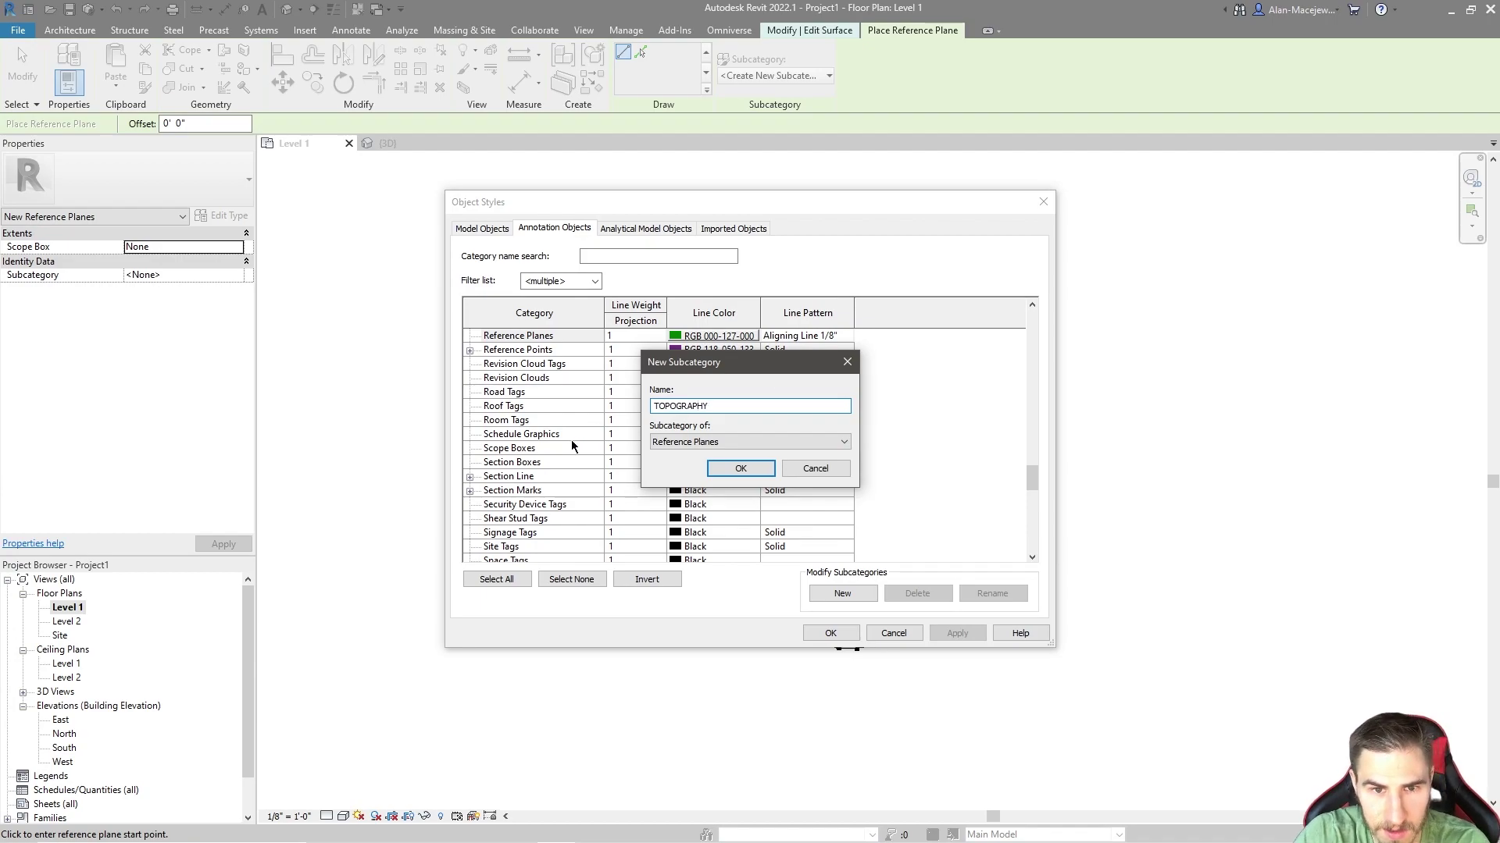
{"action": "left_click", "coordinate": [772, 441]}
{"action": "left_click", "coordinate": [770, 453]}
{"action": "left_click", "coordinate": [734, 468]}
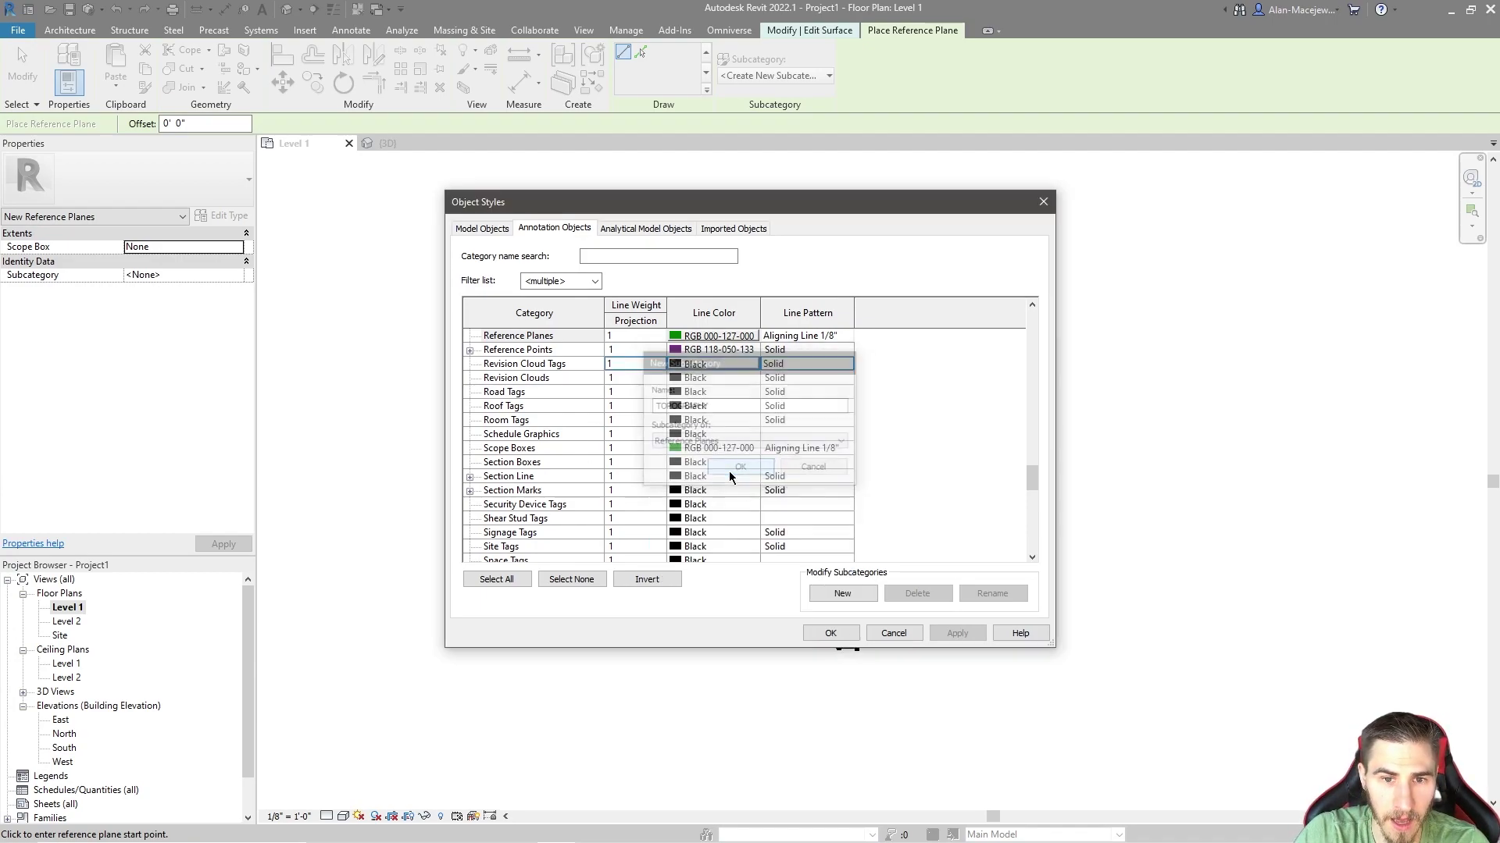
{"action": "key", "text": "Return"}
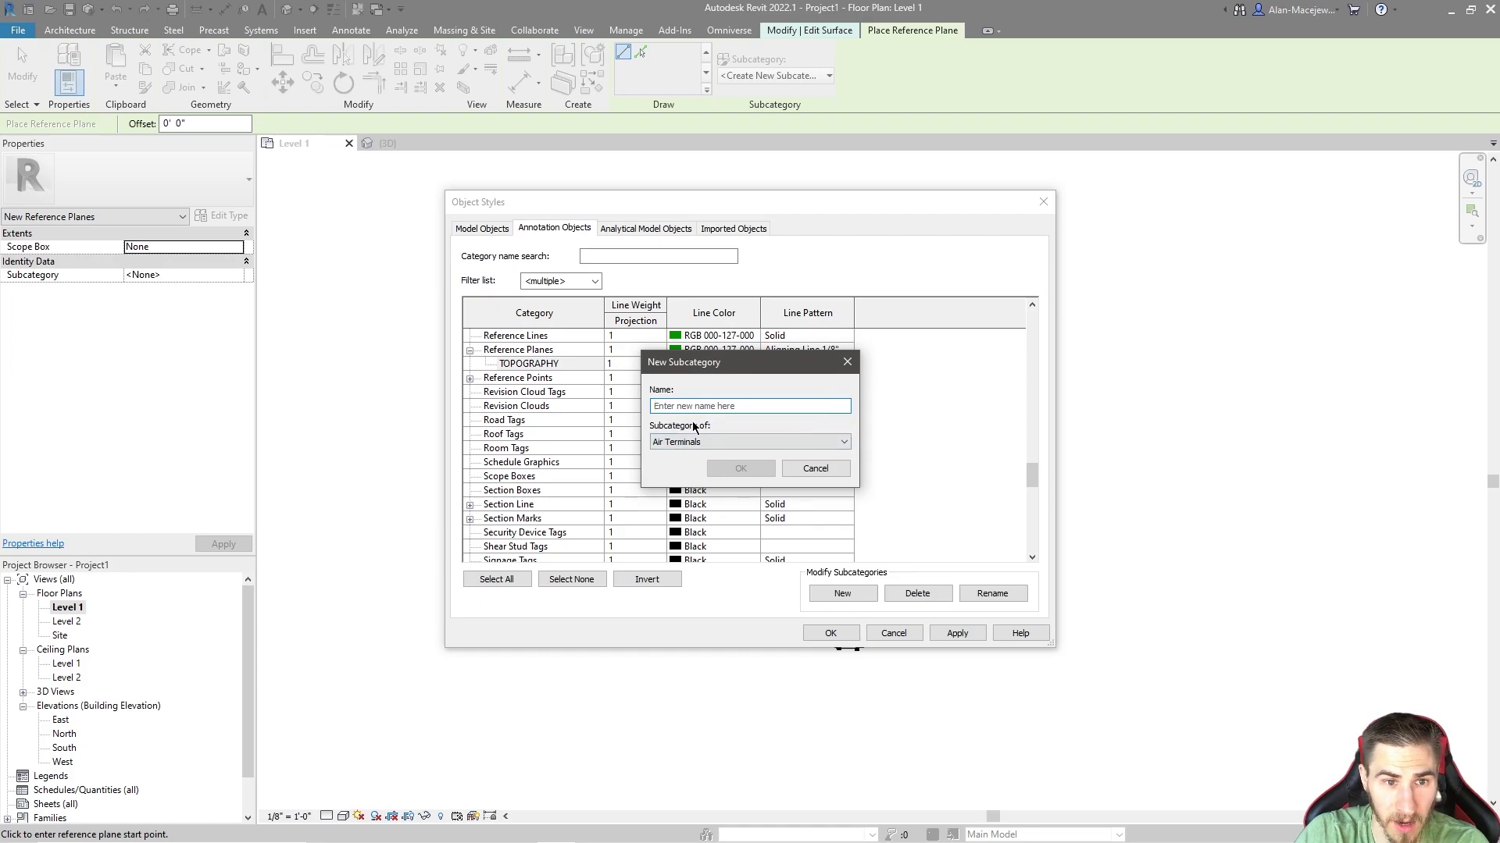
{"action": "left_click", "coordinate": [815, 468]}
Step: Set the TOPOGRAPHY subcategory's line color to RGB 255-000-128, adjust its projection line weight, and apply the object styles
{"action": "left_click", "coordinate": [716, 365]}
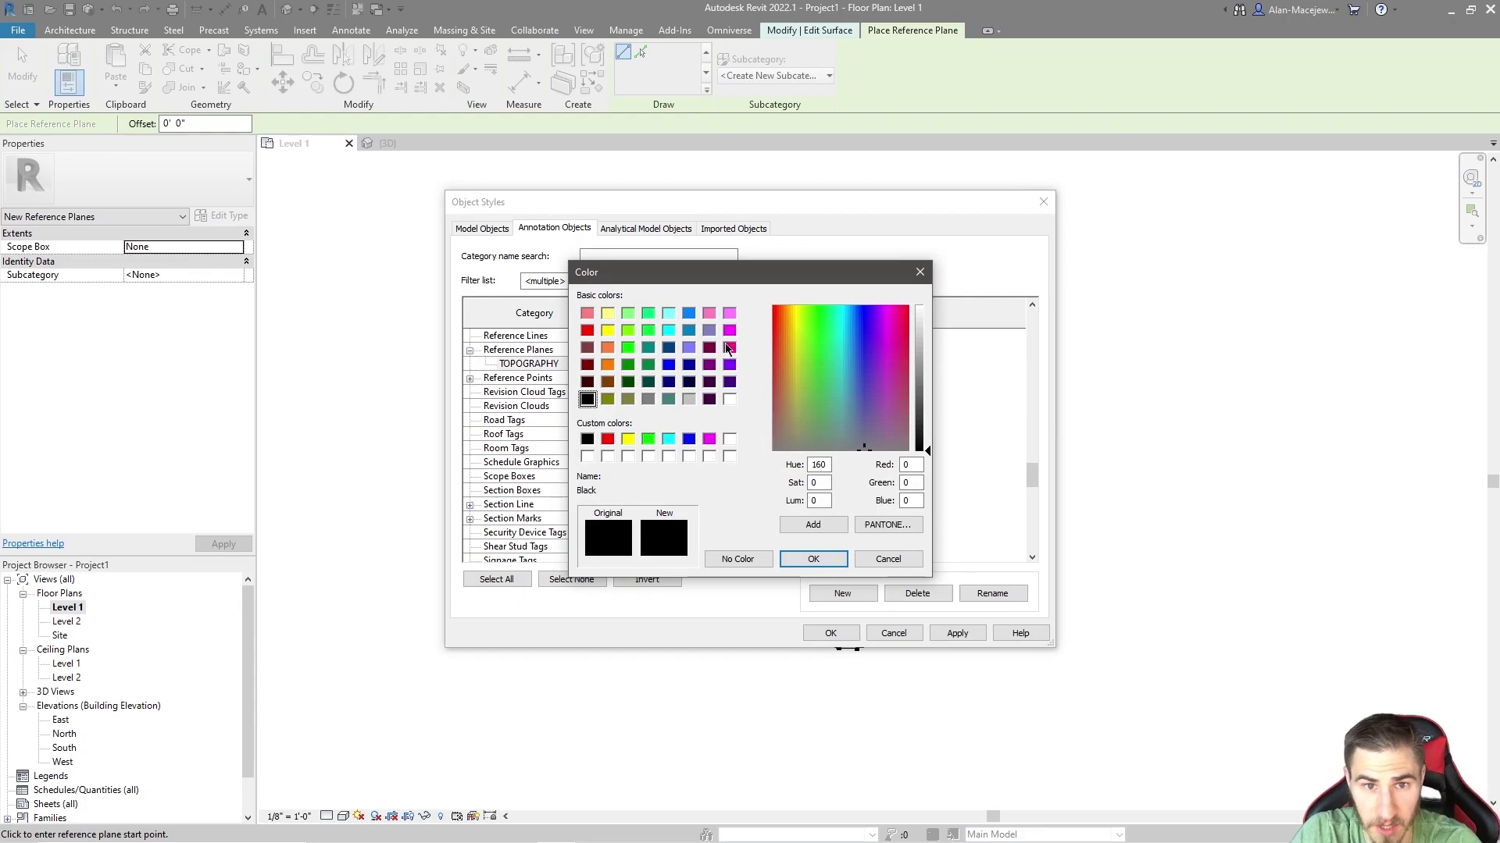
{"action": "left_click", "coordinate": [728, 348]}
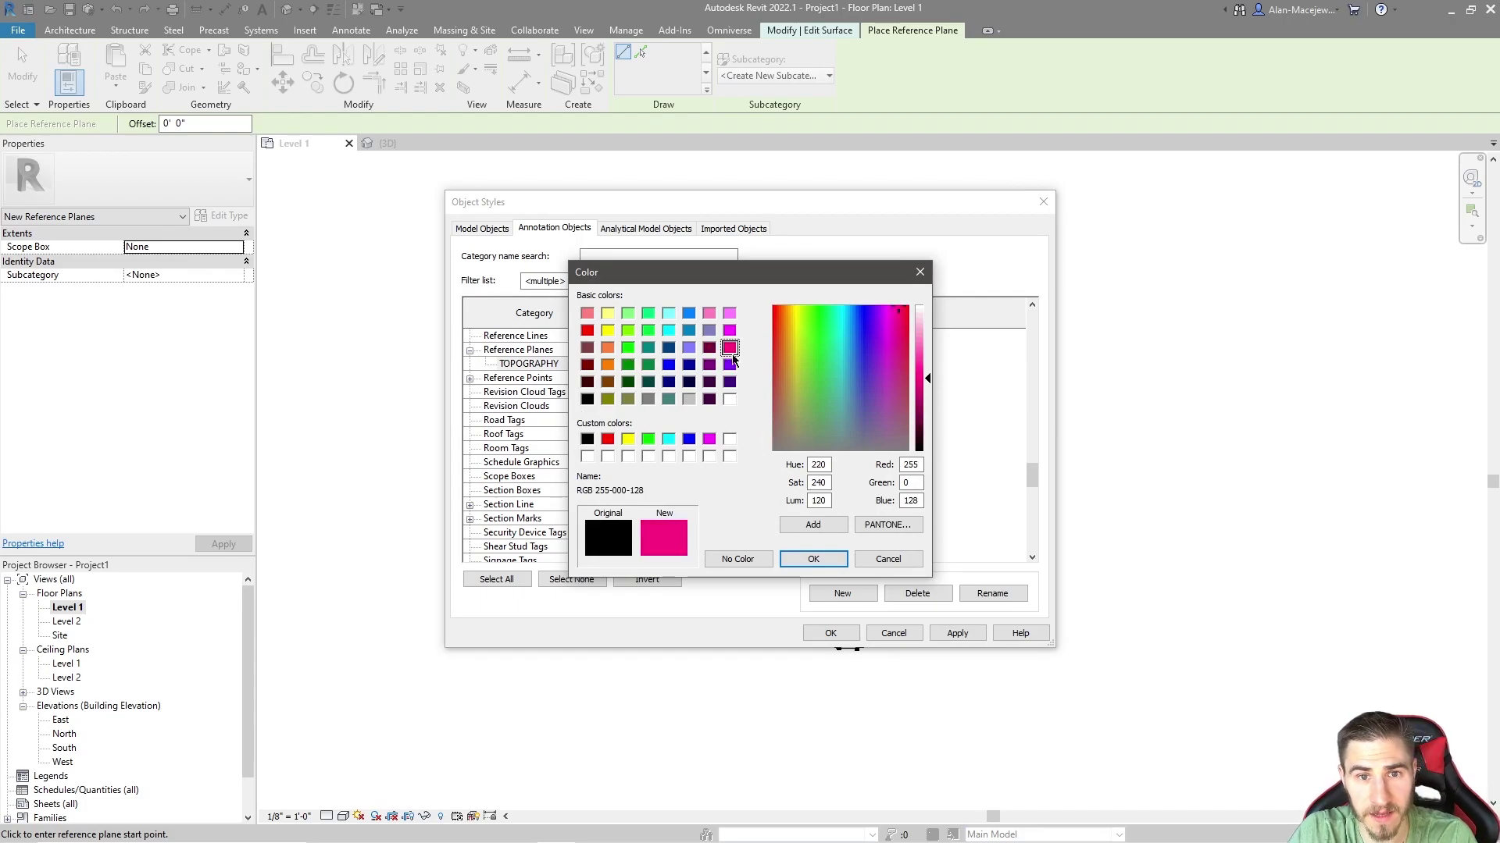
{"action": "left_click", "coordinate": [813, 559]}
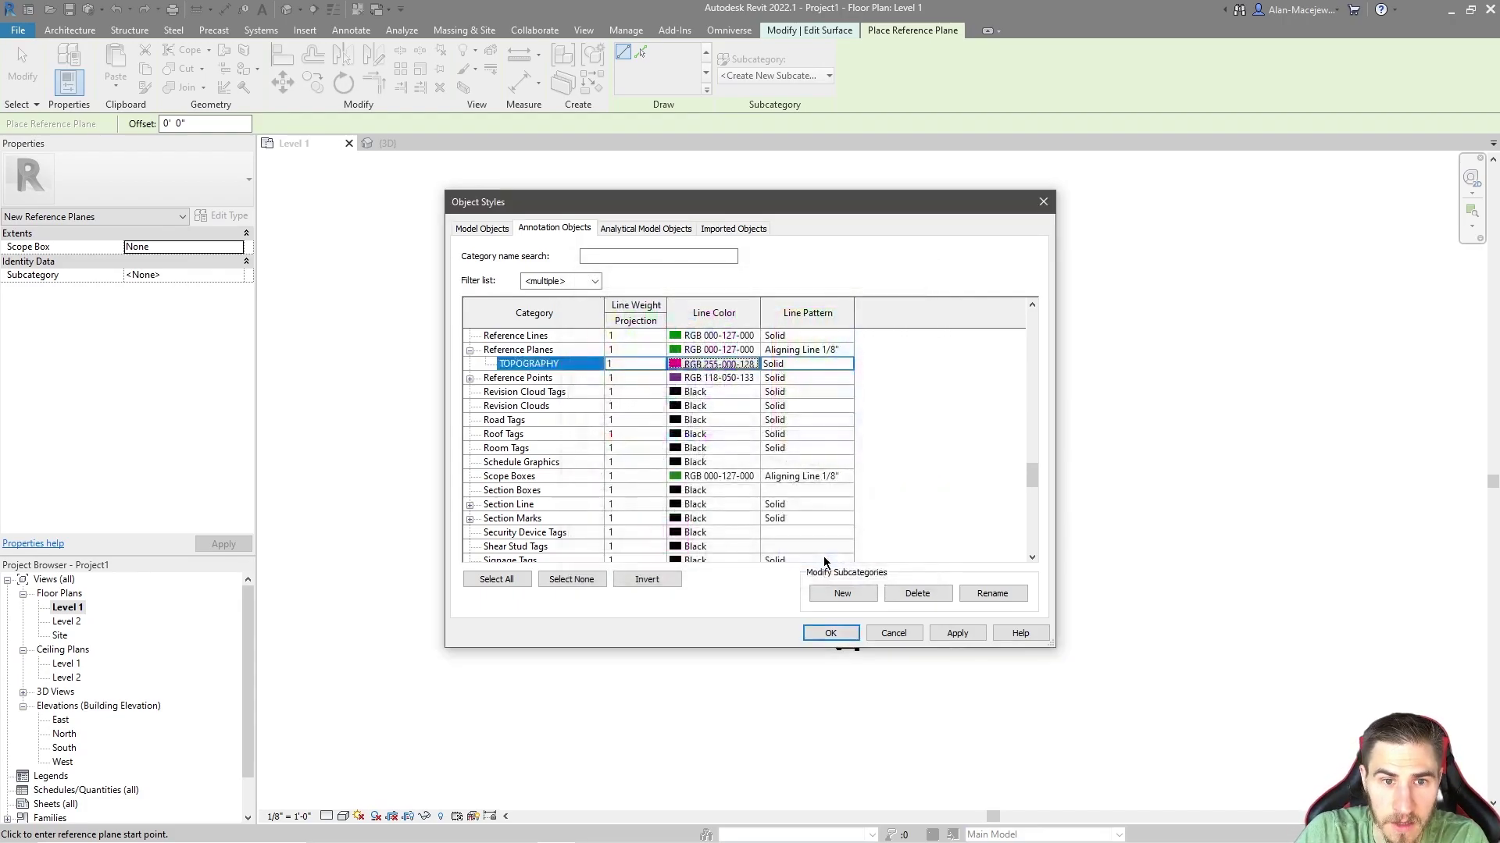
{"action": "left_click", "coordinate": [637, 364]}
{"action": "left_click", "coordinate": [658, 364]}
{"action": "left_click", "coordinate": [612, 424]}
{"action": "left_click", "coordinate": [831, 632]}
Step: Try the Pick Lines option for placing reference planes along the topography's curved corner, returning to the Line option
{"action": "scroll", "coordinate": [908, 390], "scroll_direction": "up", "scroll_amount": 3}
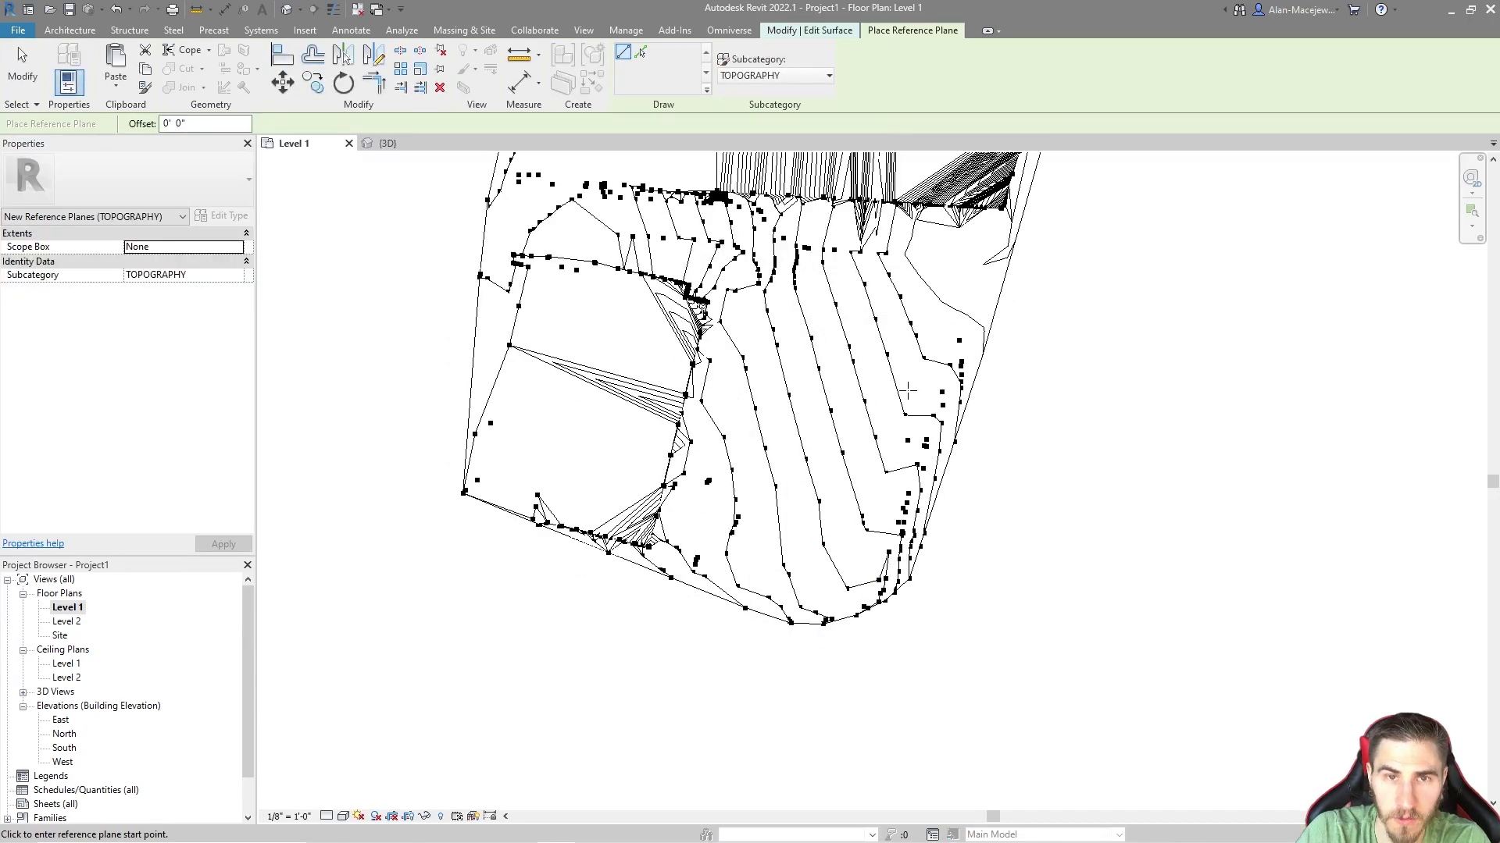
{"action": "scroll", "coordinate": [884, 307], "scroll_direction": "up", "scroll_amount": 2}
{"action": "middle_click_drag", "start_coordinate": [715, 425], "coordinate": [892, 249]}
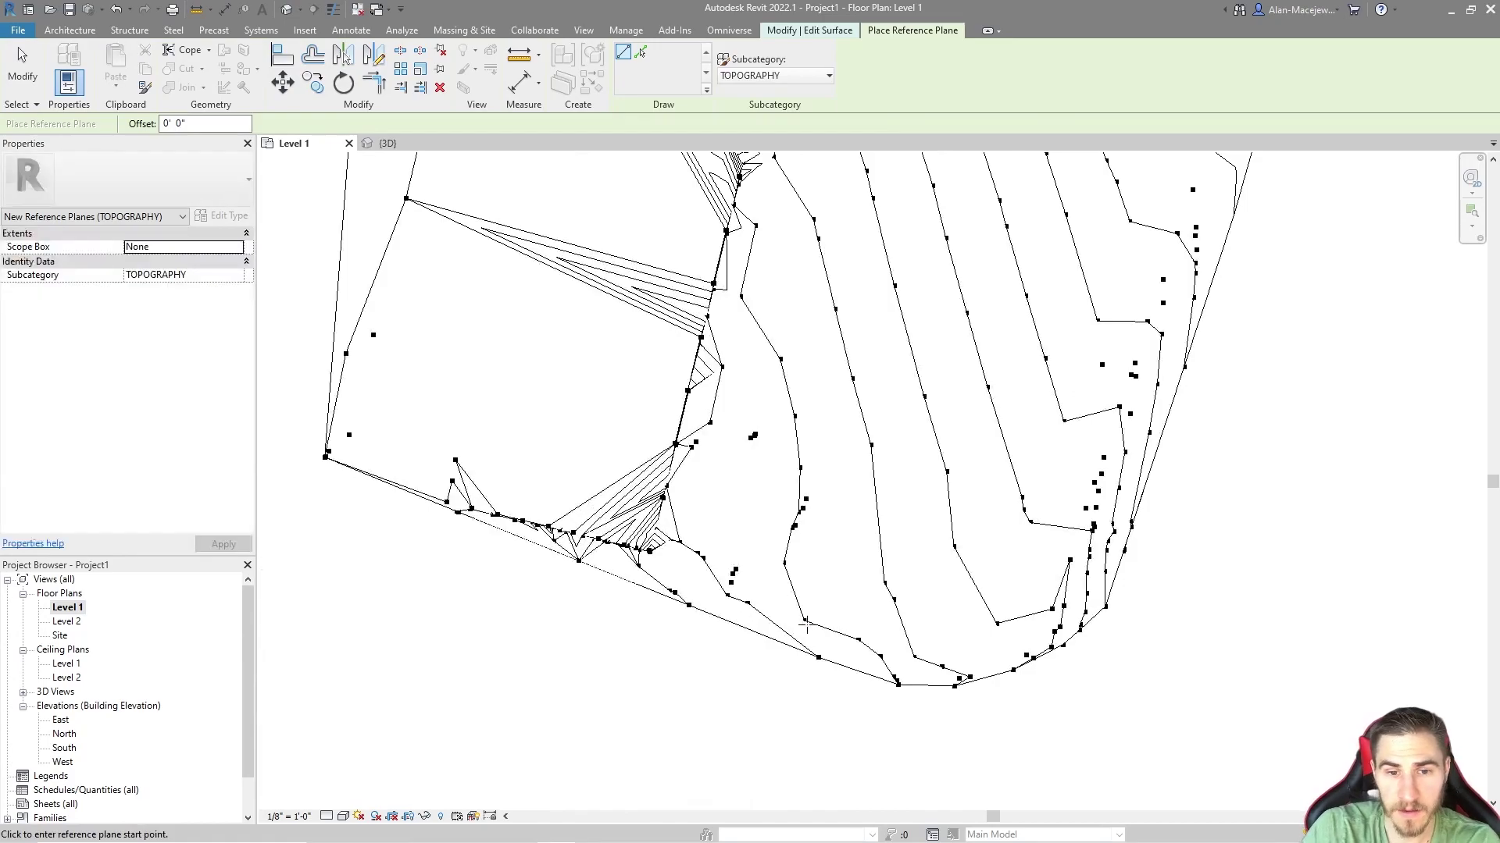
{"action": "scroll", "coordinate": [817, 693], "scroll_direction": "up", "scroll_amount": 2}
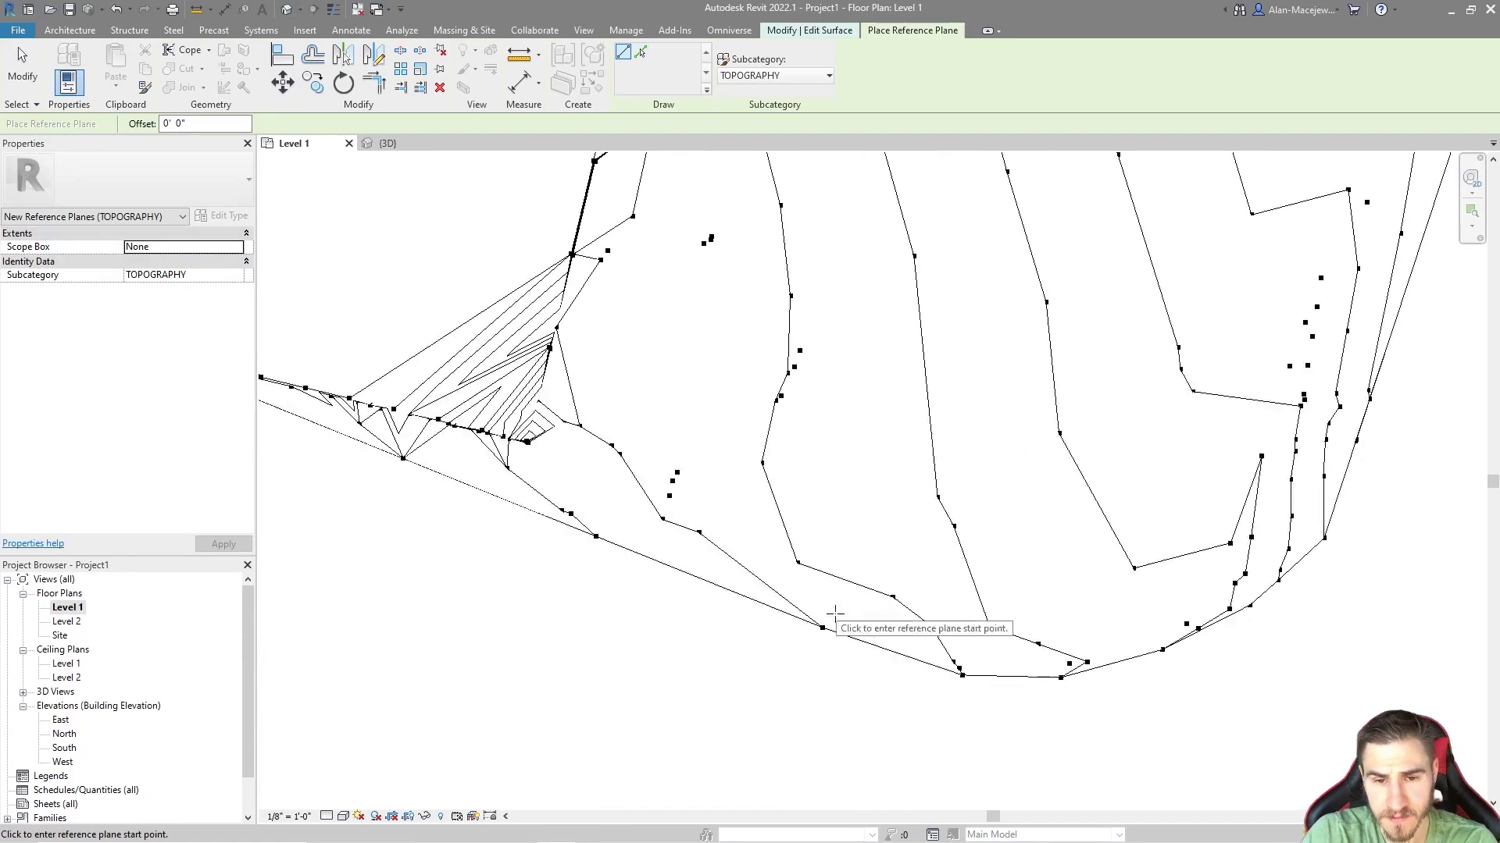
{"action": "middle_click_drag", "start_coordinate": [897, 680], "coordinate": [803, 648]}
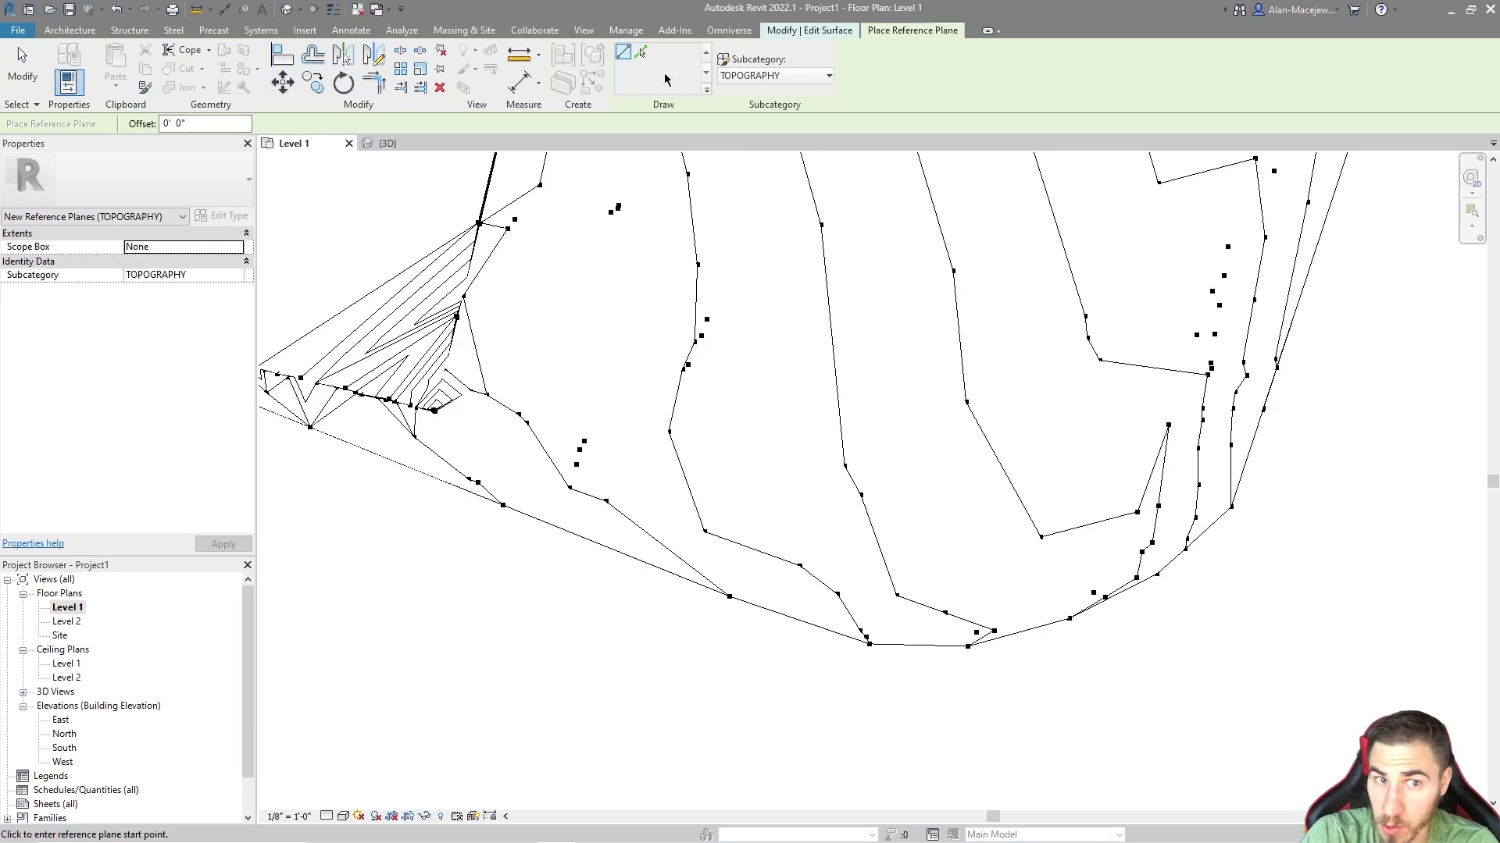
{"action": "left_click", "coordinate": [626, 30]}
{"action": "left_click", "coordinate": [875, 31]}
{"action": "left_click", "coordinate": [852, 31]}
{"action": "left_click", "coordinate": [902, 31]}
{"action": "left_click", "coordinate": [643, 53]}
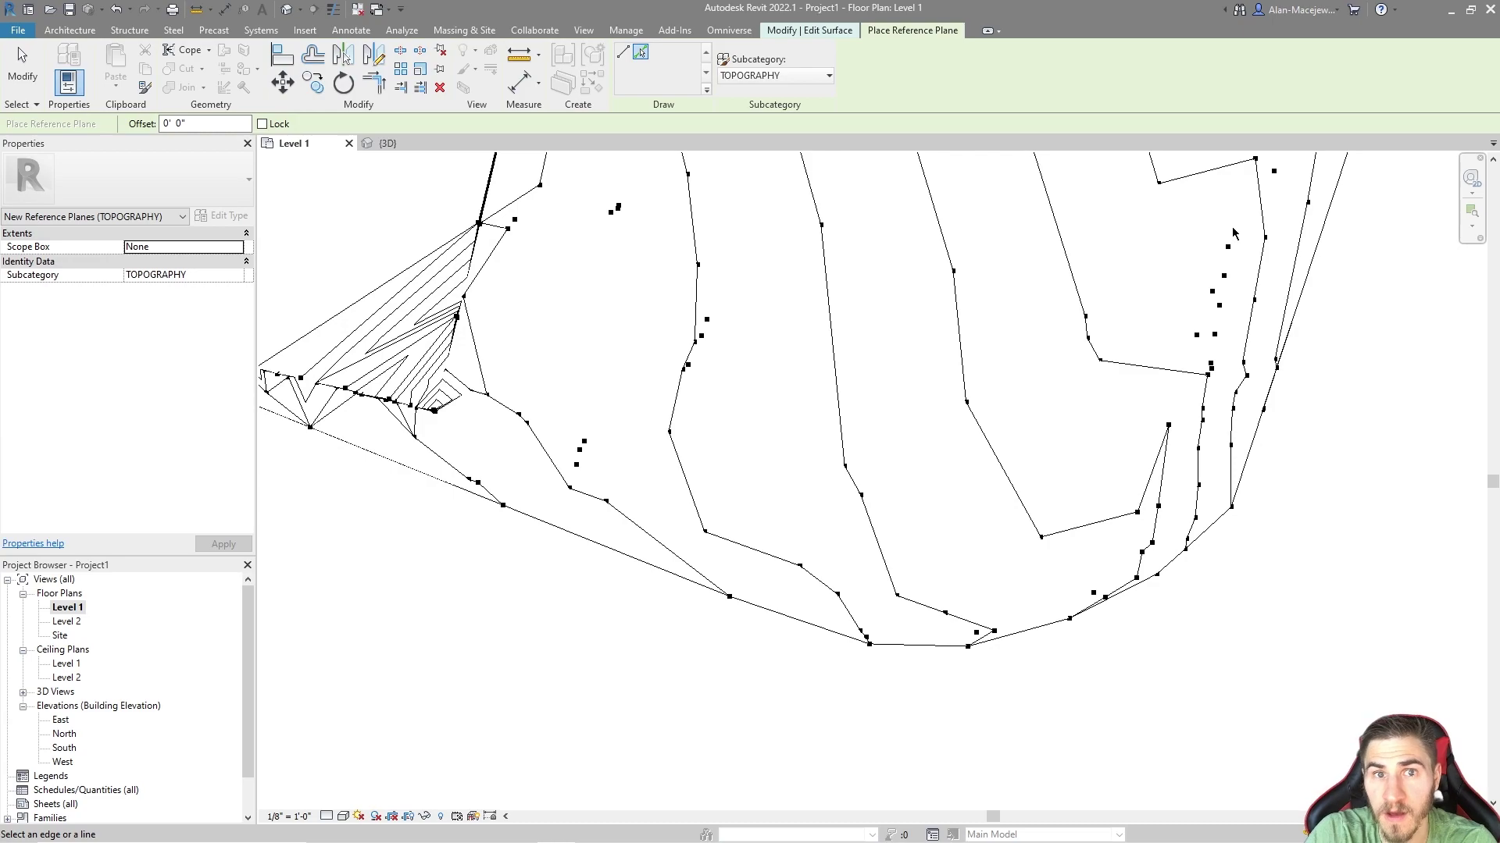
{"action": "left_click", "coordinate": [624, 52]}
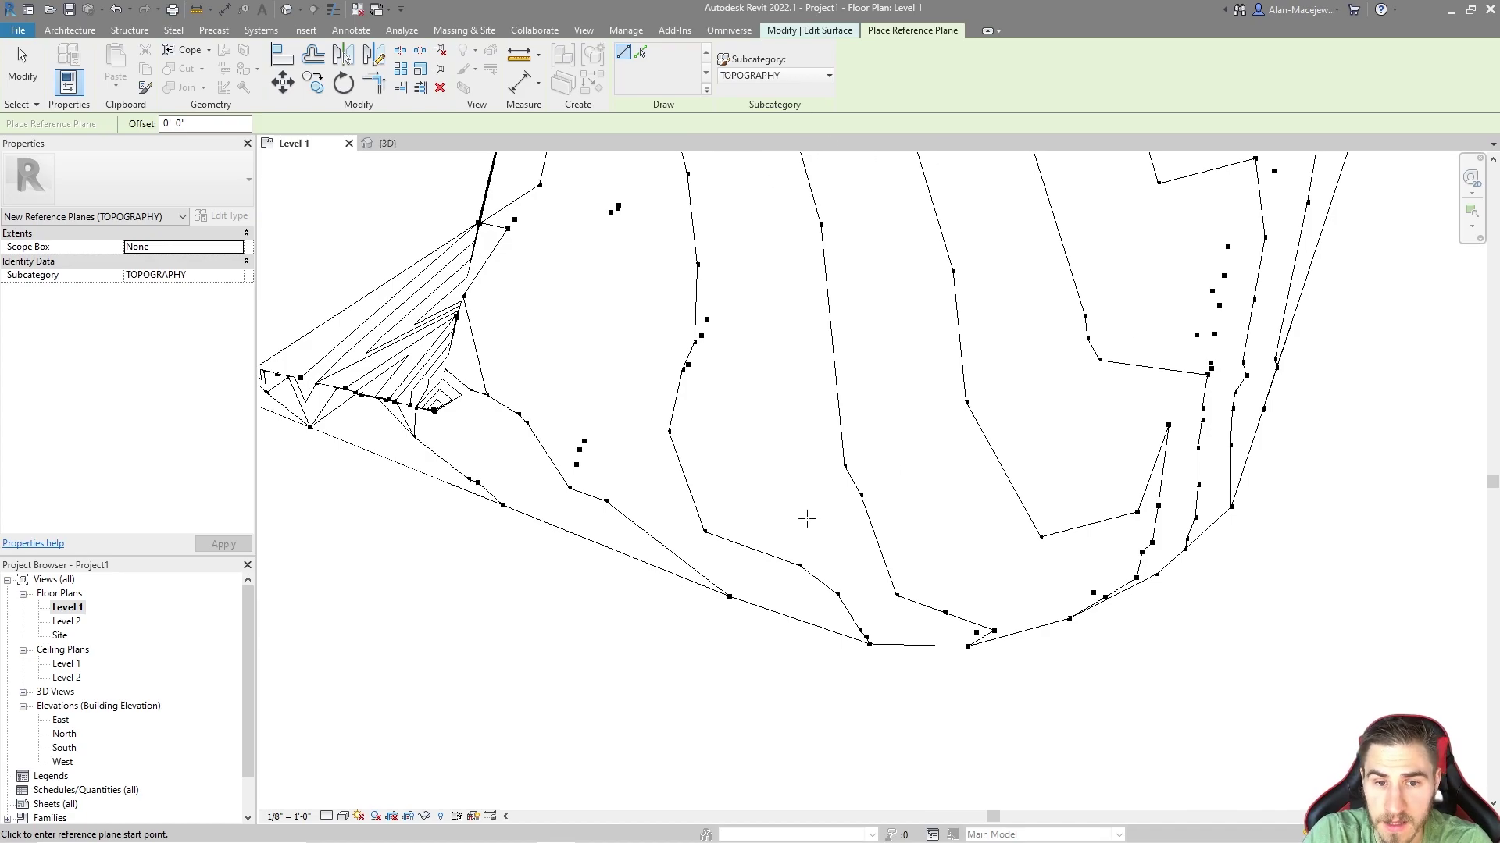
Step: Draw two end-to-end TOPOGRAPHY reference planes between the surface's outer points along the start of the southern curve
{"action": "scroll", "coordinate": [782, 517], "scroll_direction": "up", "scroll_amount": 3}
{"action": "left_click", "coordinate": [555, 592]}
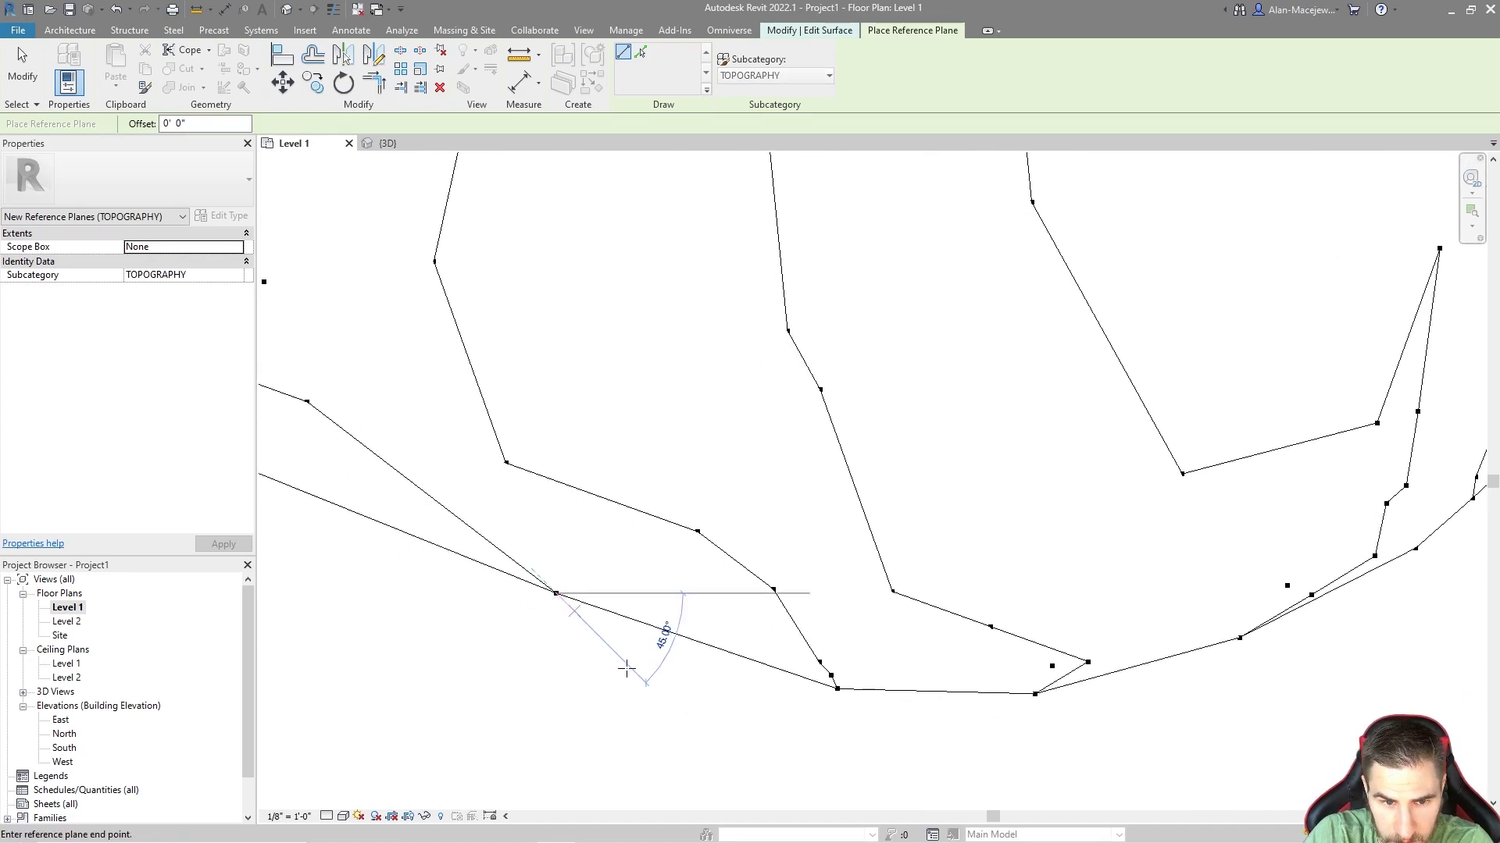
{"action": "left_click", "coordinate": [837, 689]}
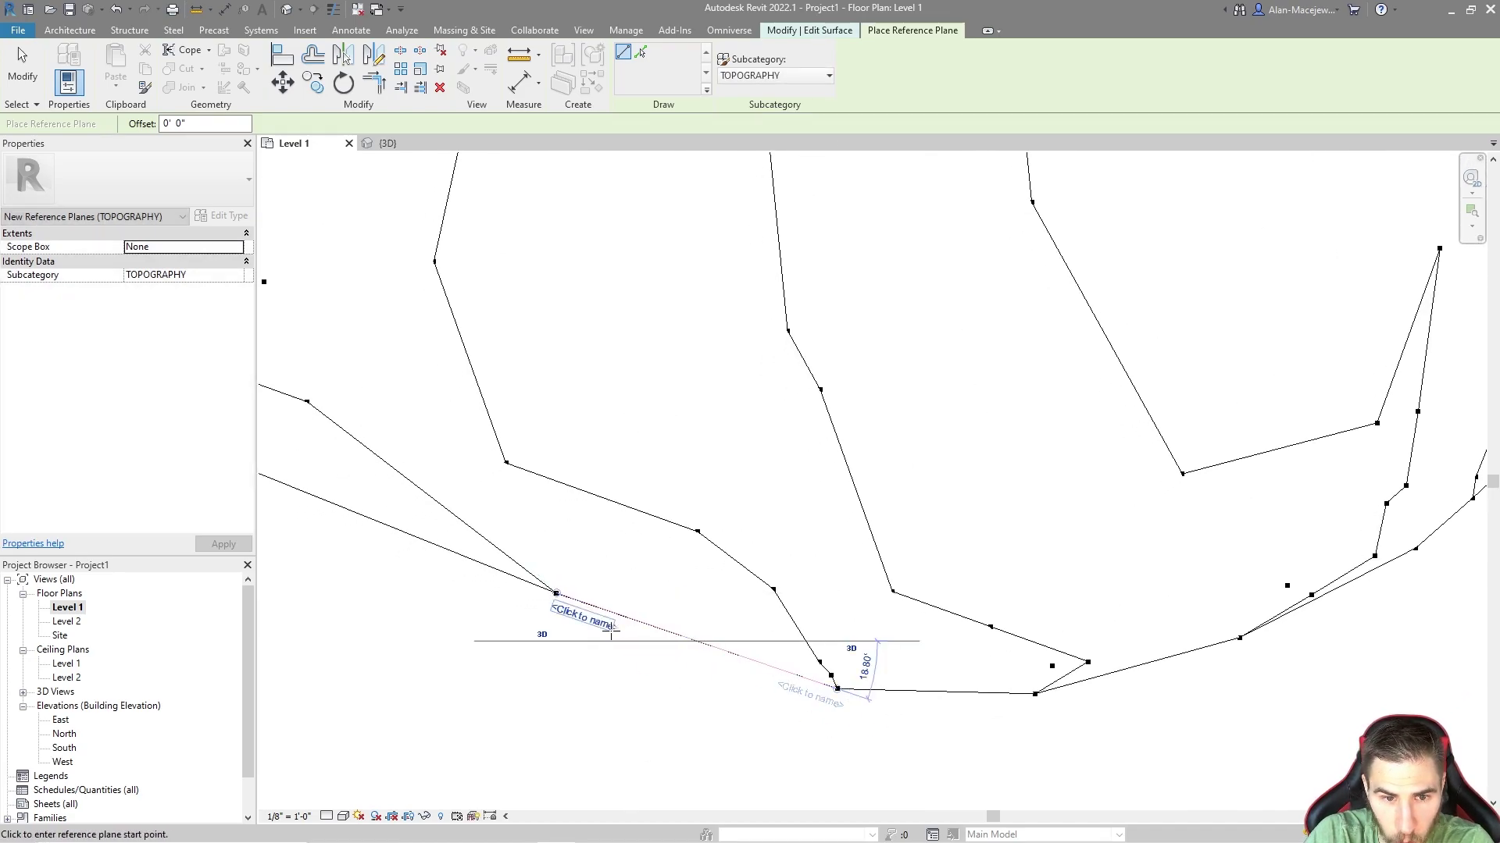
{"action": "scroll", "coordinate": [563, 605], "scroll_direction": "up", "scroll_amount": 1}
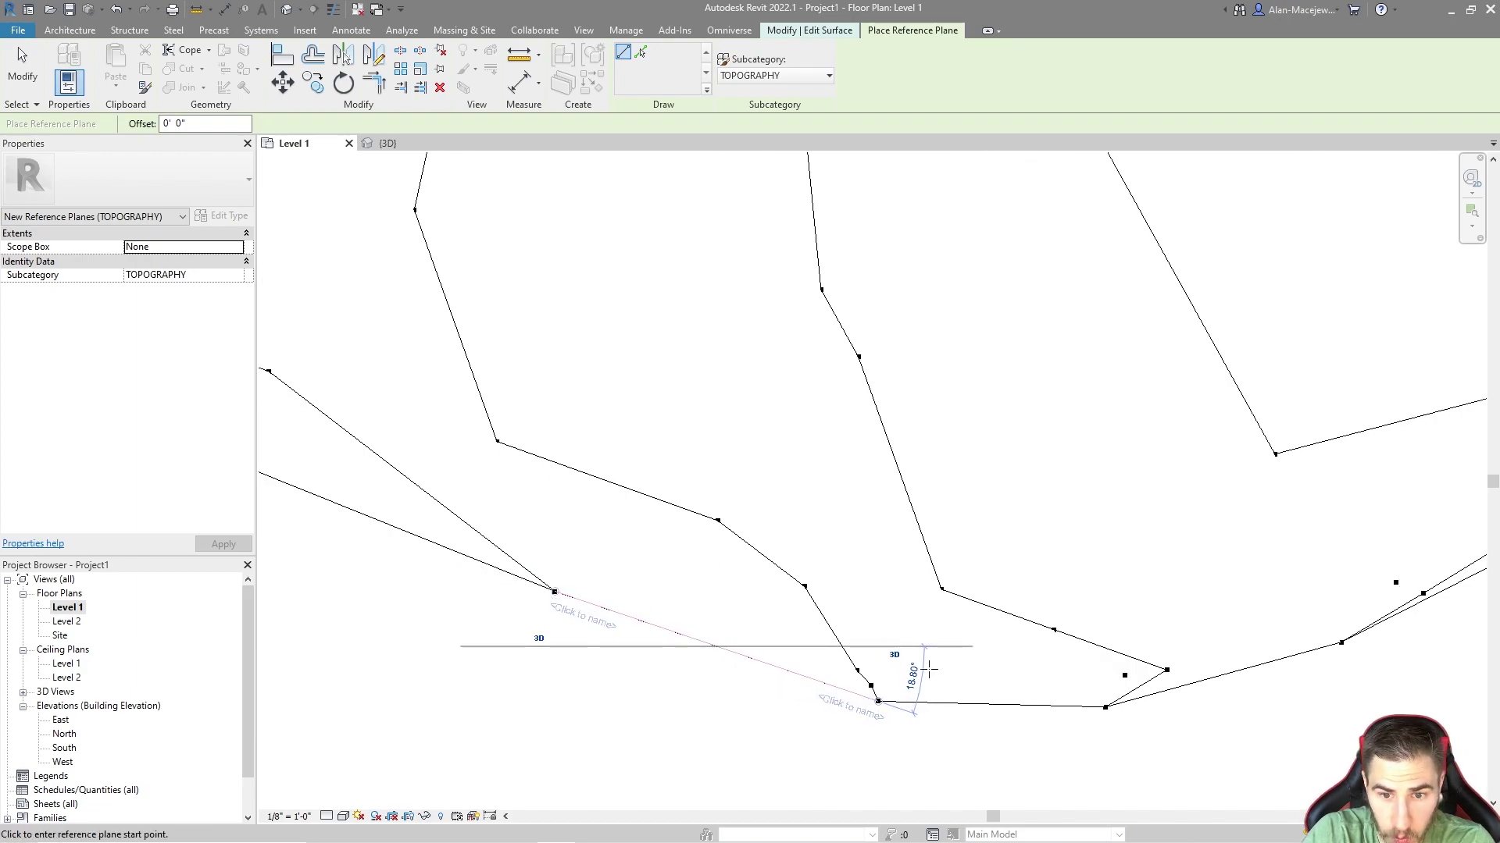
{"action": "middle_click_drag", "start_coordinate": [898, 718], "coordinate": [889, 728]}
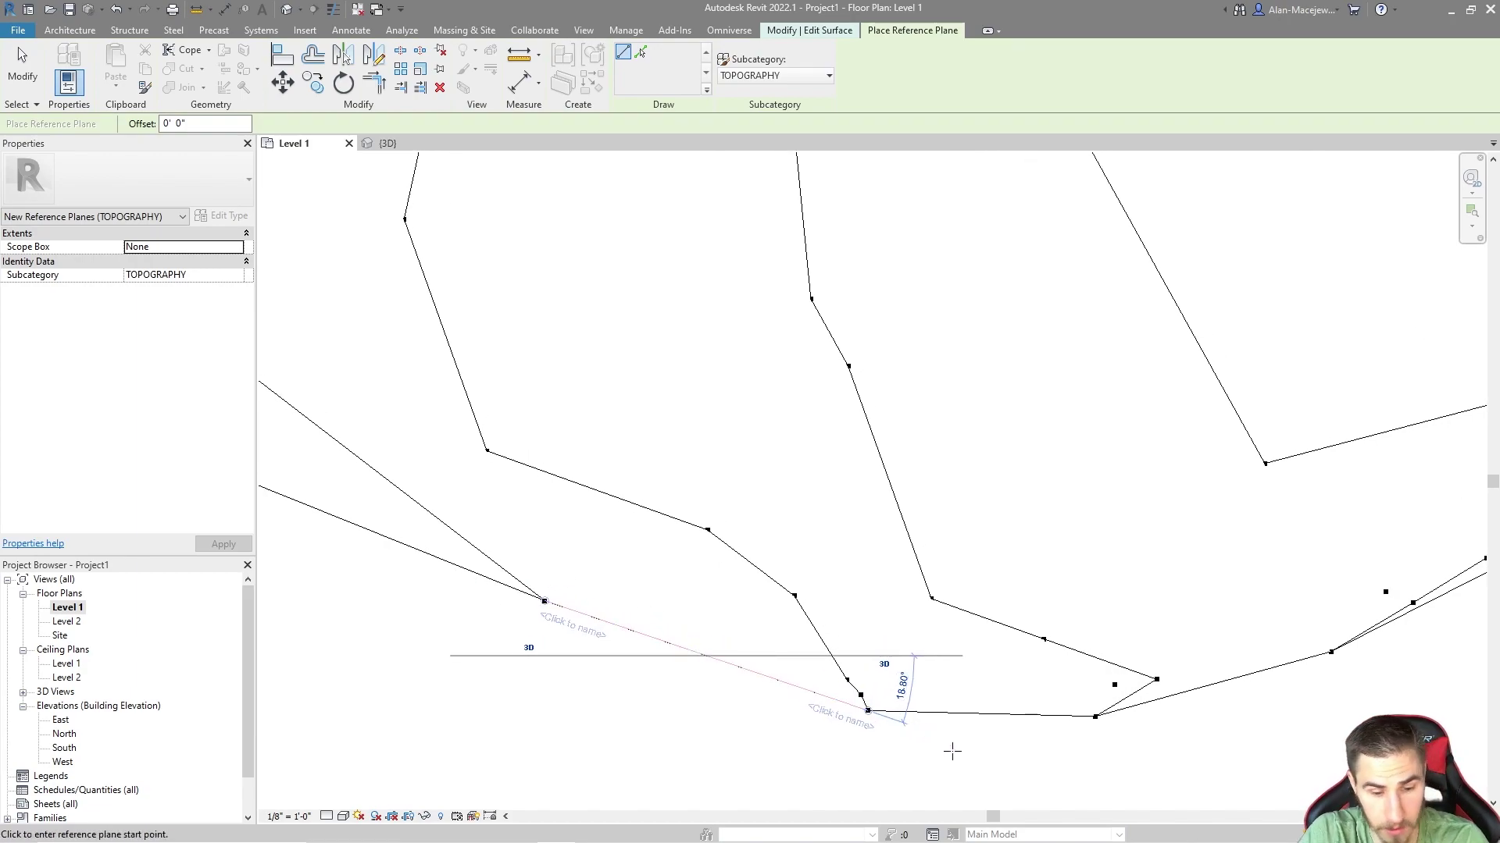
{"action": "left_click", "coordinate": [868, 711]}
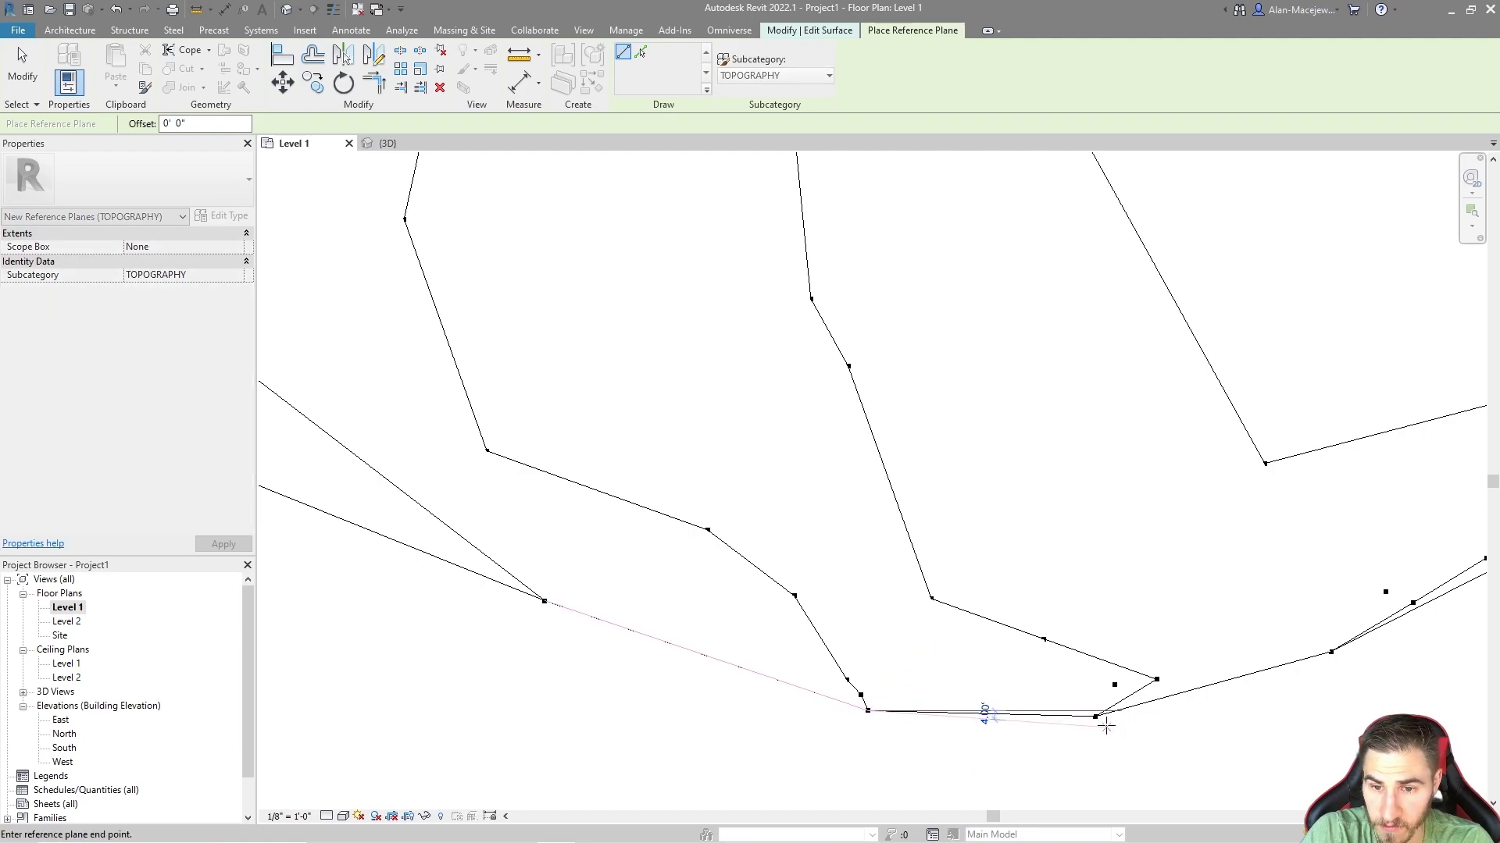
{"action": "left_click", "coordinate": [1097, 713]}
Step: Continue the boundary with two more TOPOGRAPHY reference planes through the next outer points, rising toward the southeast corner
{"action": "middle_click_drag", "start_coordinate": [1152, 743], "coordinate": [821, 735]}
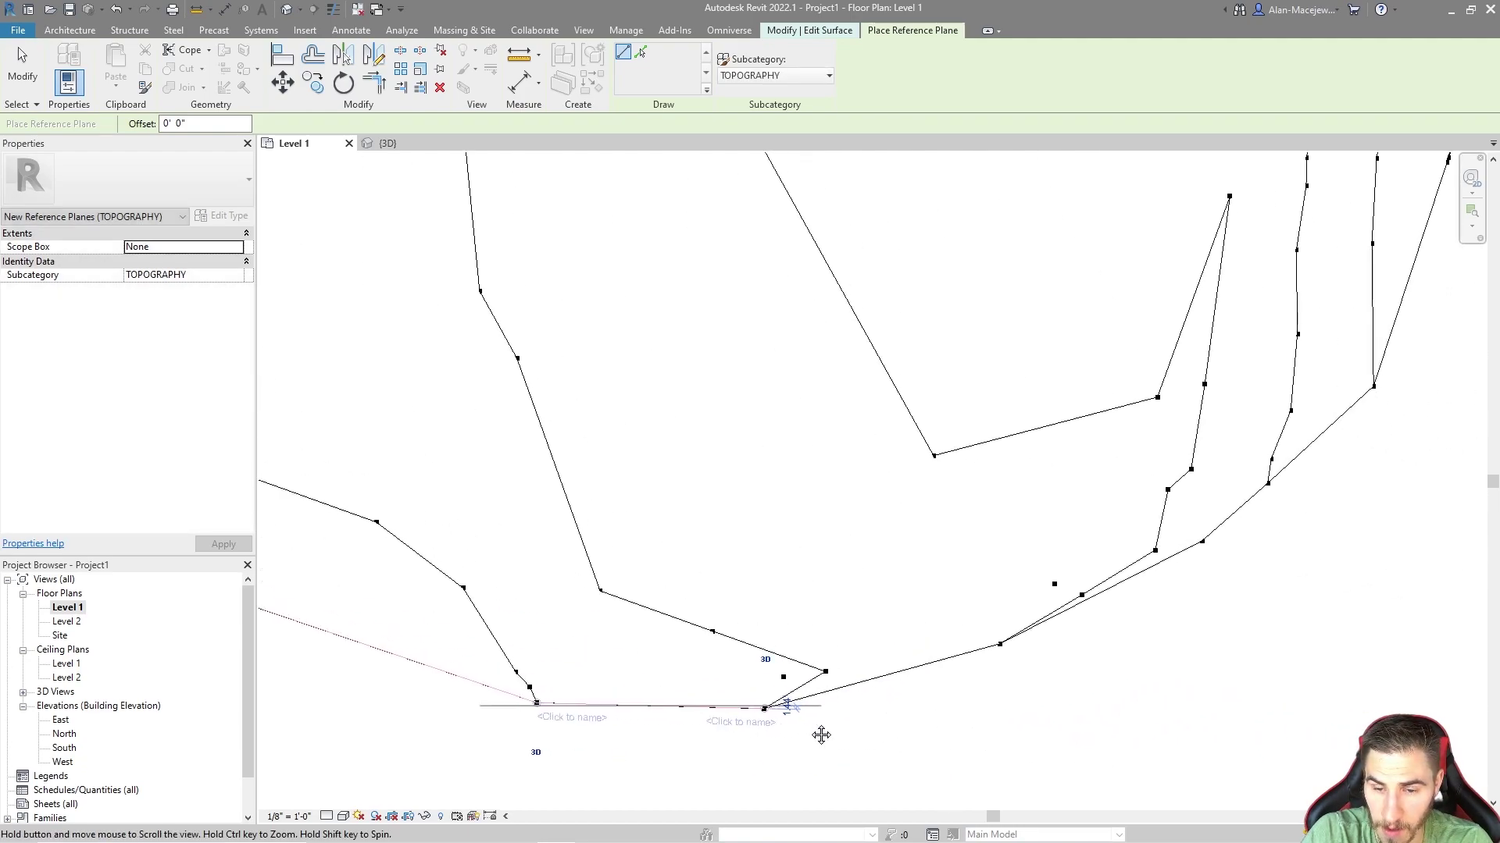
{"action": "left_click", "coordinate": [762, 708]}
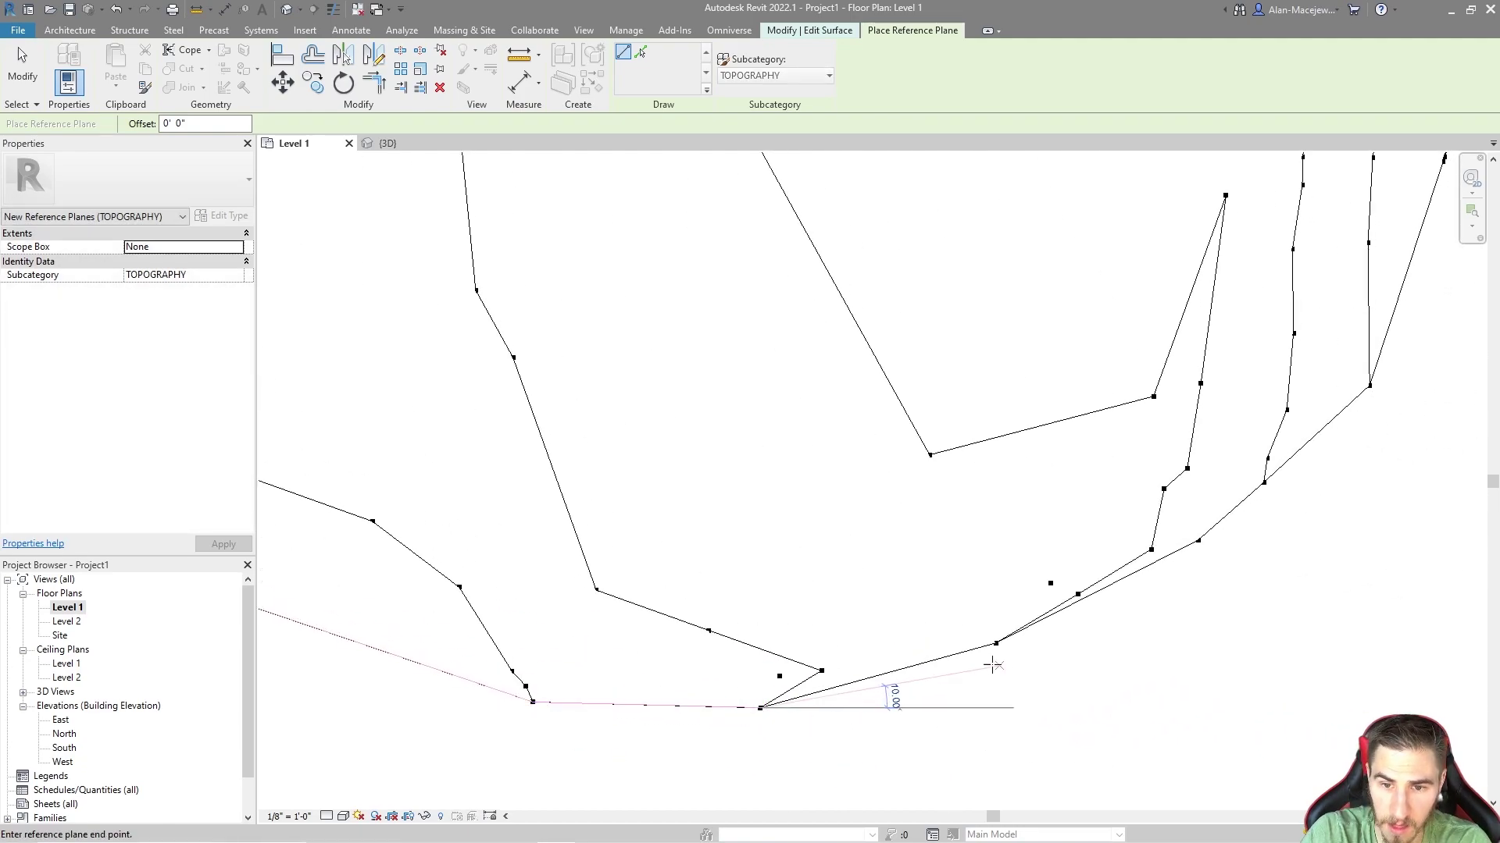
{"action": "left_click", "coordinate": [996, 643]}
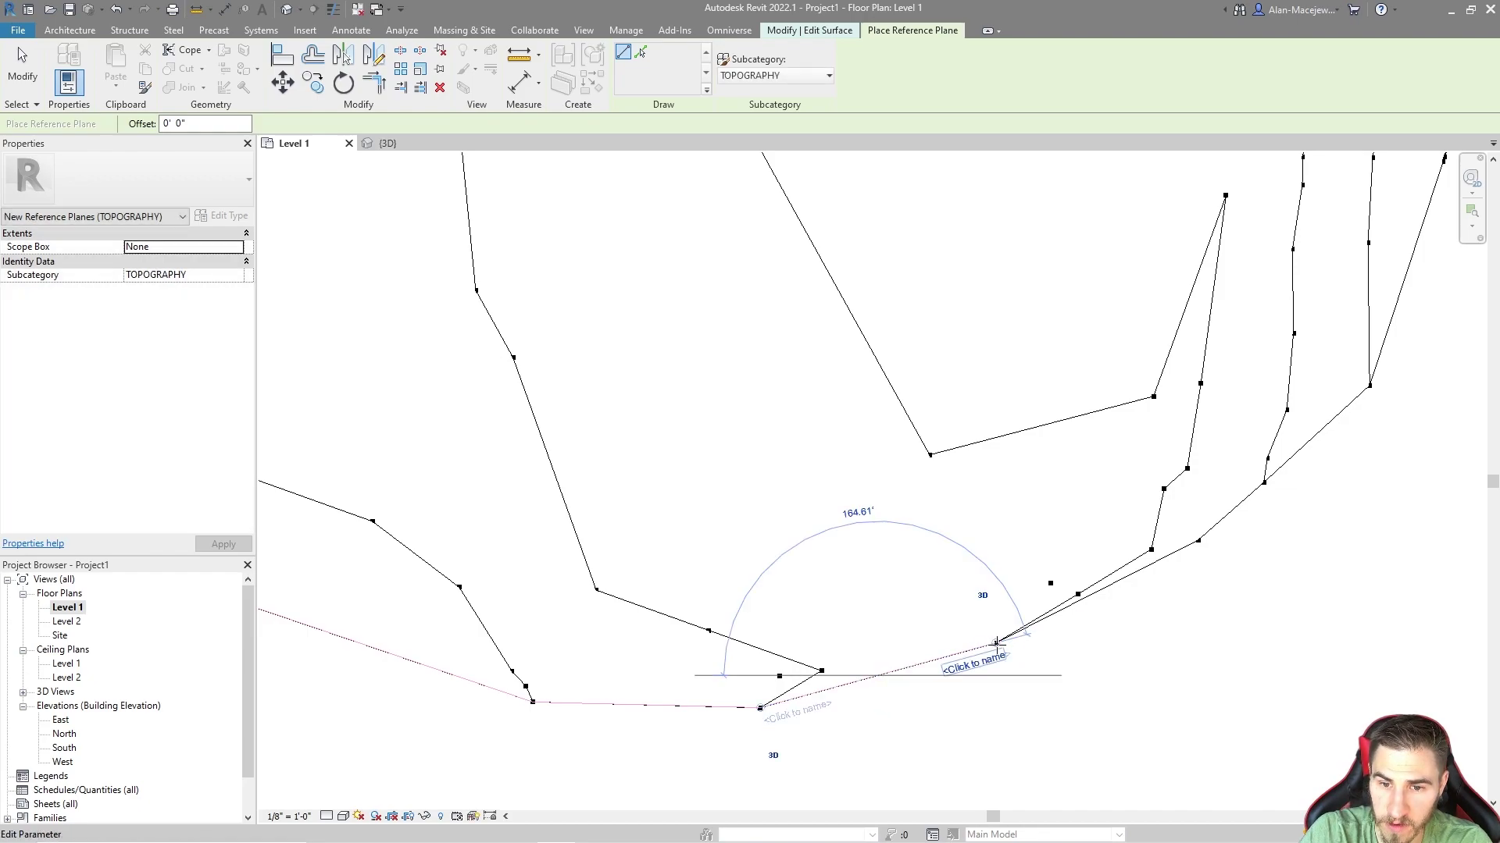
{"action": "left_click", "coordinate": [1199, 540]}
{"action": "left_click", "coordinate": [997, 642]}
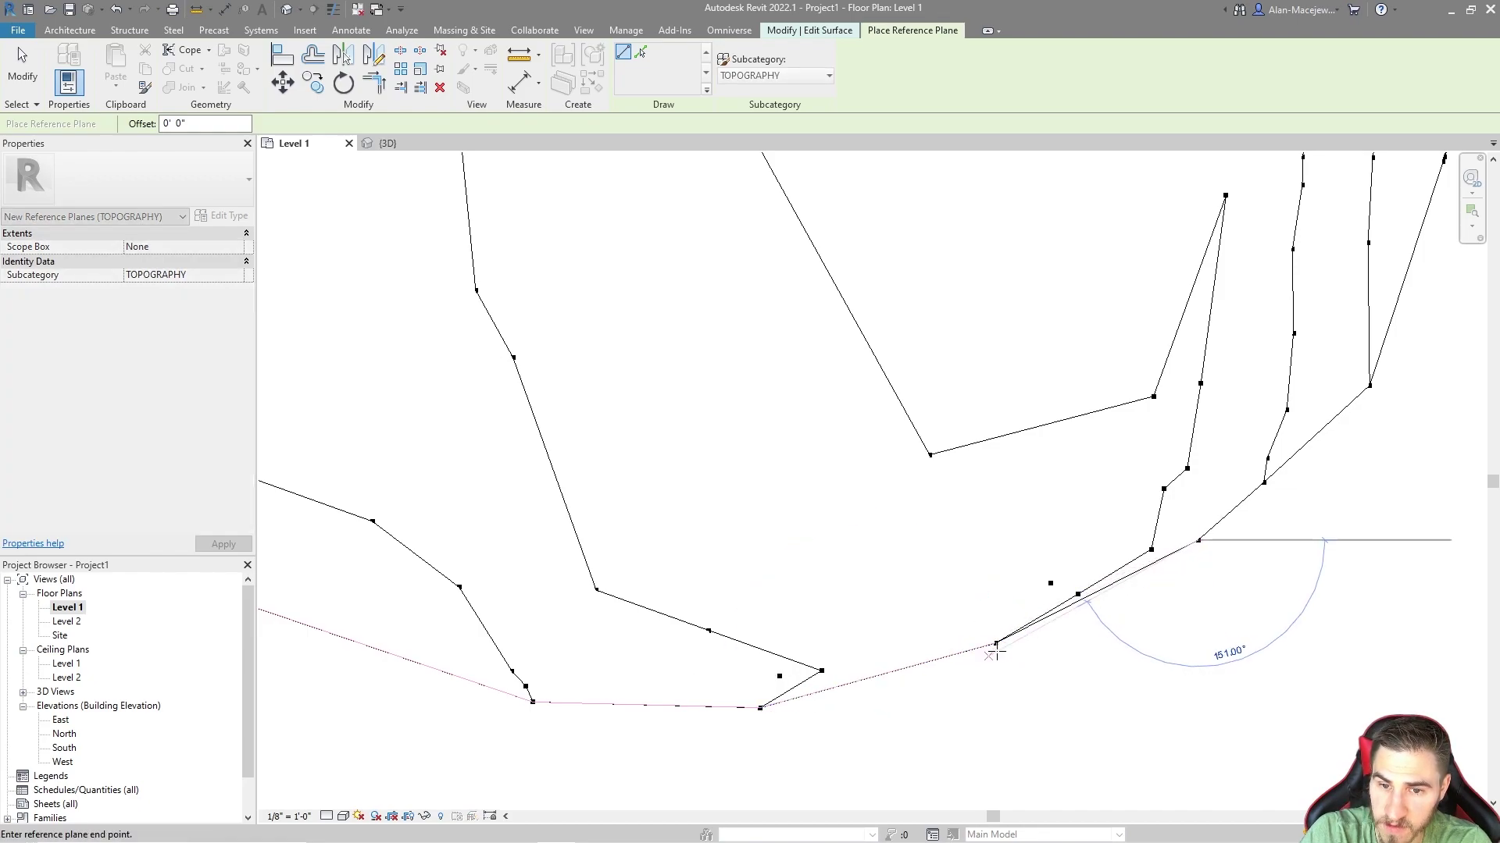
Step: Draw two TOPOGRAPHY reference planes through the following outer points to reach the corner where the straight east edge begins
{"action": "middle_click_drag", "start_coordinate": [1085, 624], "coordinate": [850, 770]}
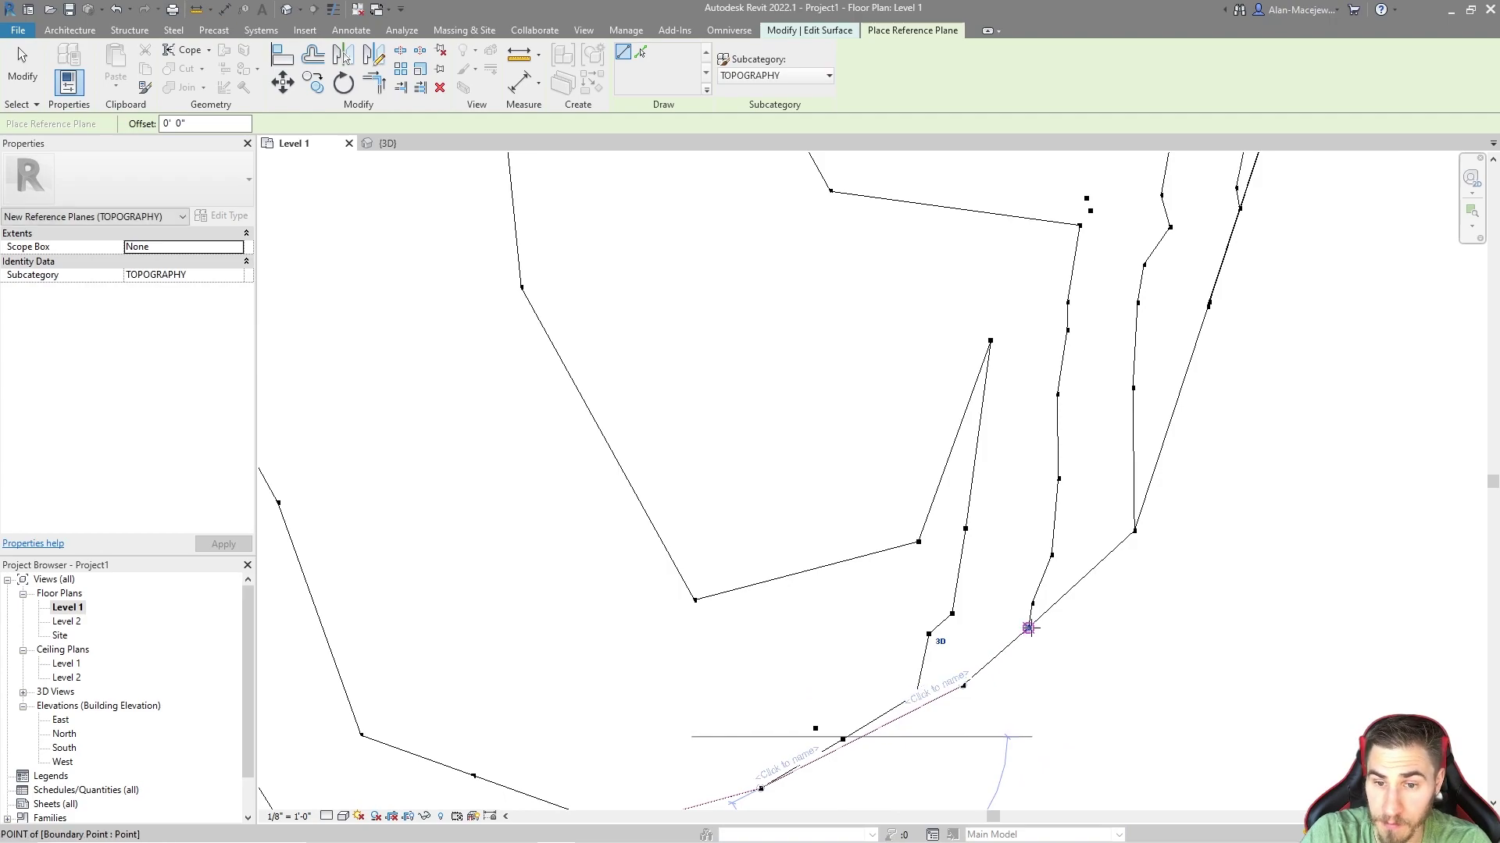
{"action": "left_click", "coordinate": [1028, 628]}
{"action": "left_click", "coordinate": [963, 685]}
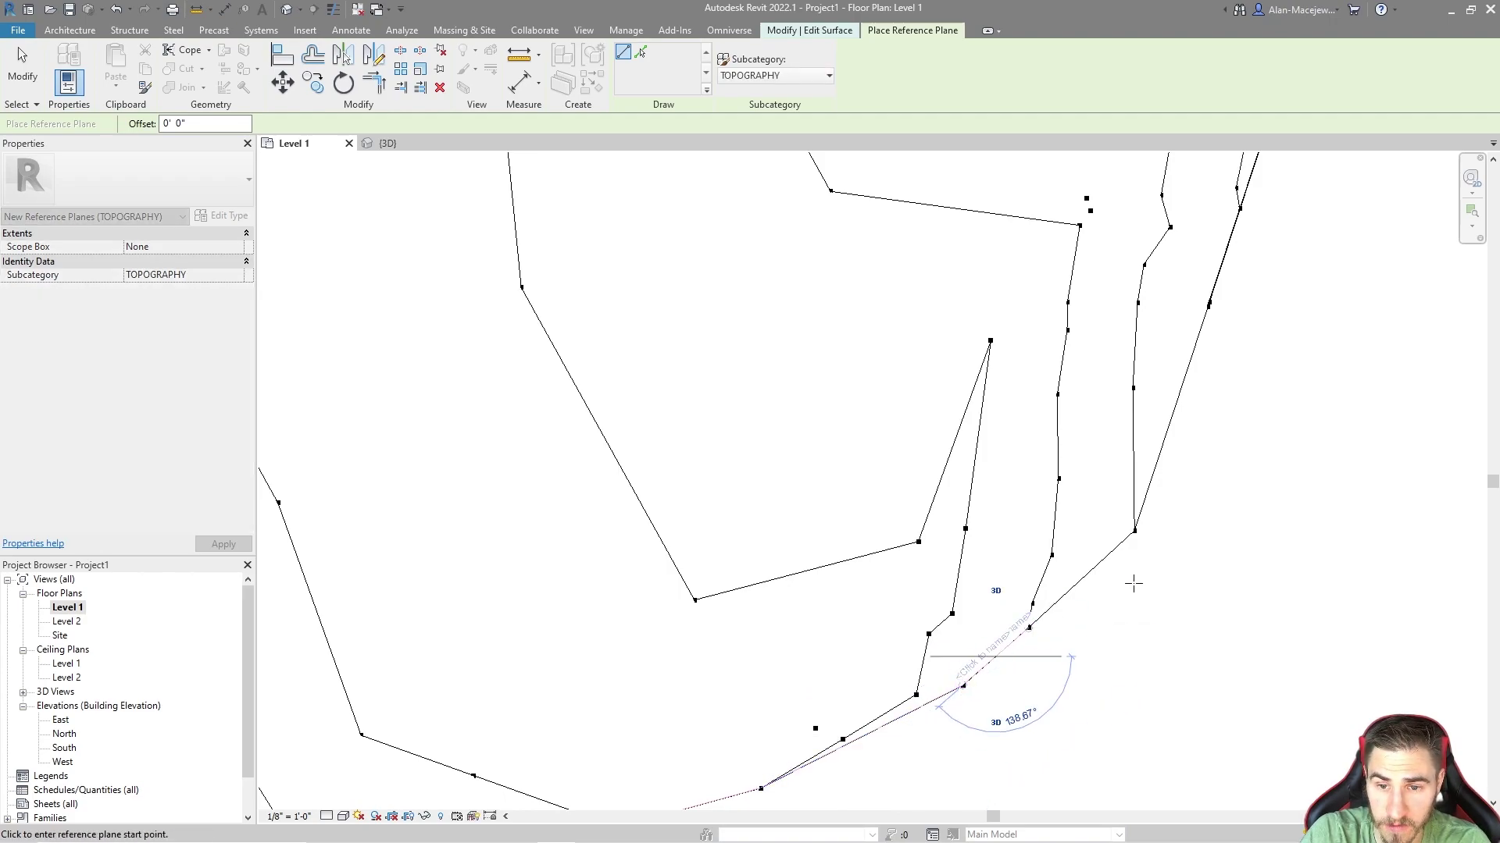
{"action": "middle_click_drag", "start_coordinate": [1135, 579], "coordinate": [1047, 628]}
{"action": "left_click", "coordinate": [982, 610]}
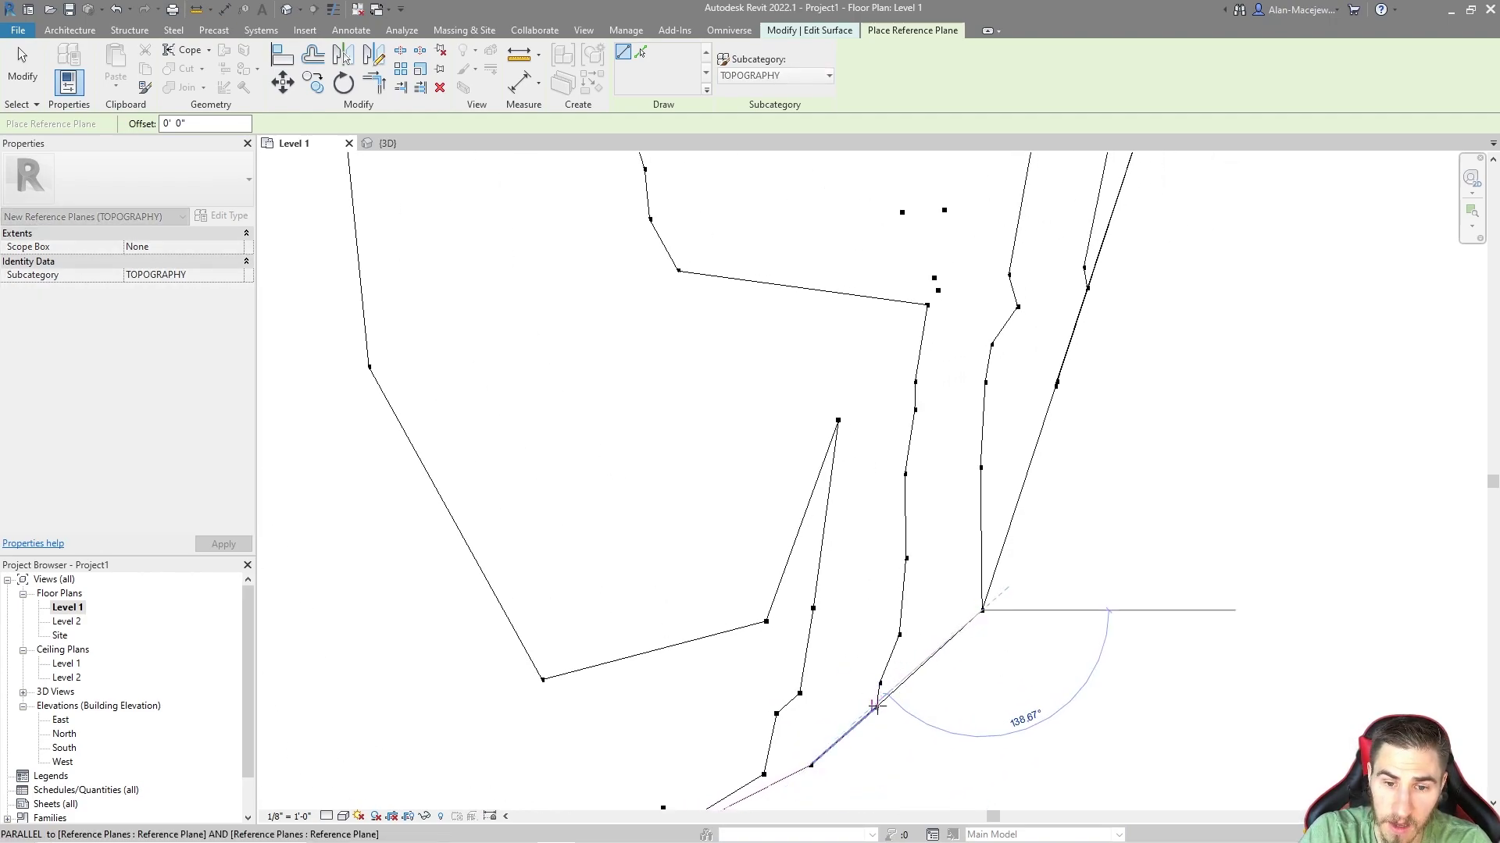
{"action": "left_click", "coordinate": [876, 707]}
Step: Draw a TOPOGRAPHY reference plane between the southeast corner point and the first surface point up the east edge
{"action": "middle_click_drag", "start_coordinate": [1070, 470], "coordinate": [1015, 568]}
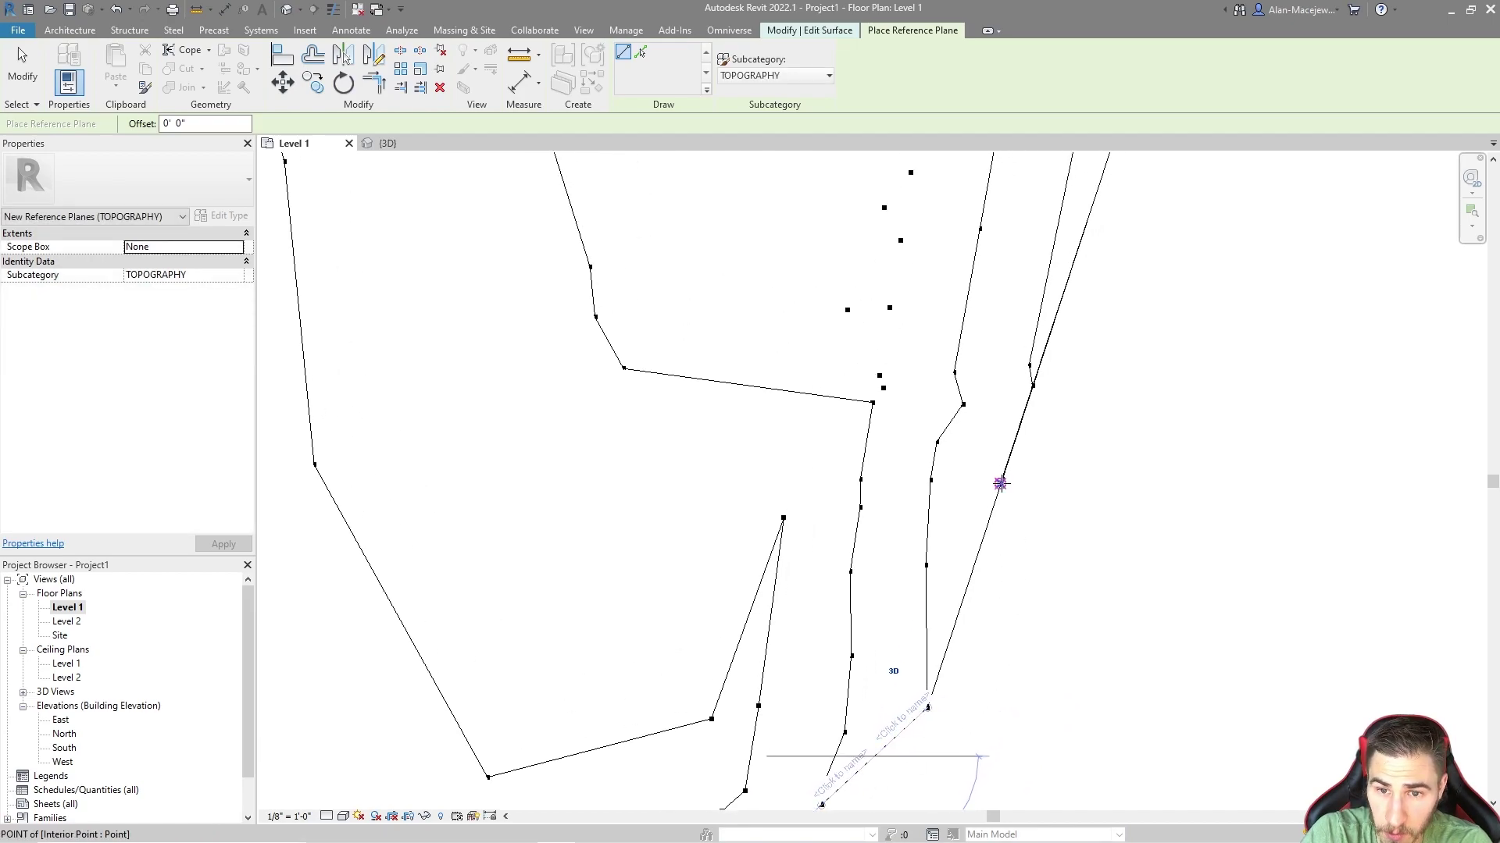
{"action": "scroll", "coordinate": [890, 726], "scroll_direction": "up", "scroll_amount": 5}
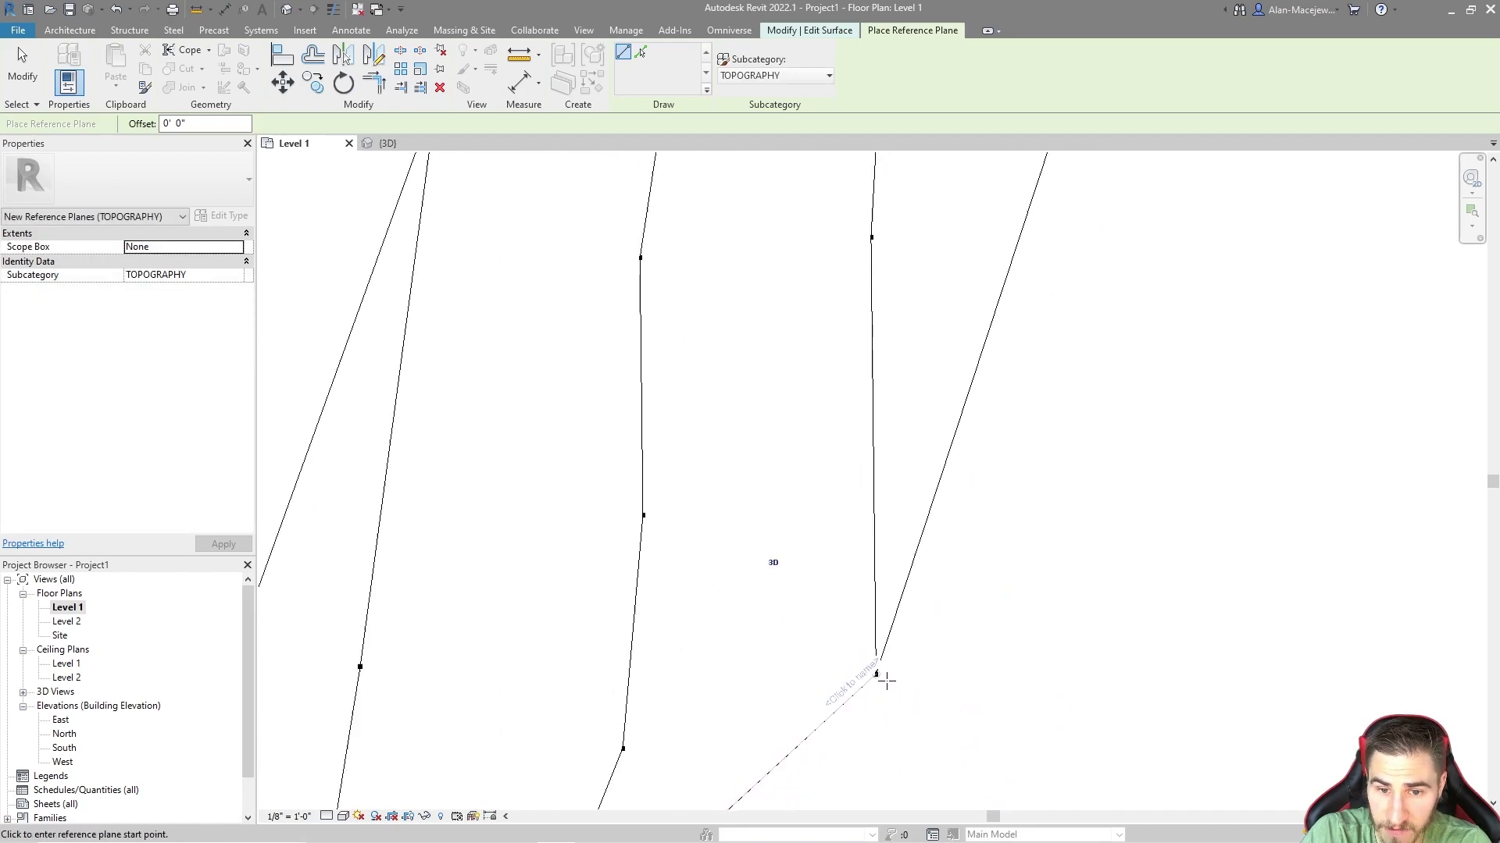
{"action": "scroll", "coordinate": [1016, 500], "scroll_direction": "down", "scroll_amount": 5}
{"action": "scroll", "coordinate": [1016, 371], "scroll_direction": "up", "scroll_amount": 4}
{"action": "left_click", "coordinate": [1017, 367]}
{"action": "scroll", "coordinate": [1004, 536], "scroll_direction": "down", "scroll_amount": 3}
{"action": "scroll", "coordinate": [971, 546], "scroll_direction": "up", "scroll_amount": 3}
{"action": "left_click", "coordinate": [947, 549]}
{"action": "scroll", "coordinate": [1077, 468], "scroll_direction": "down", "scroll_amount": 3}
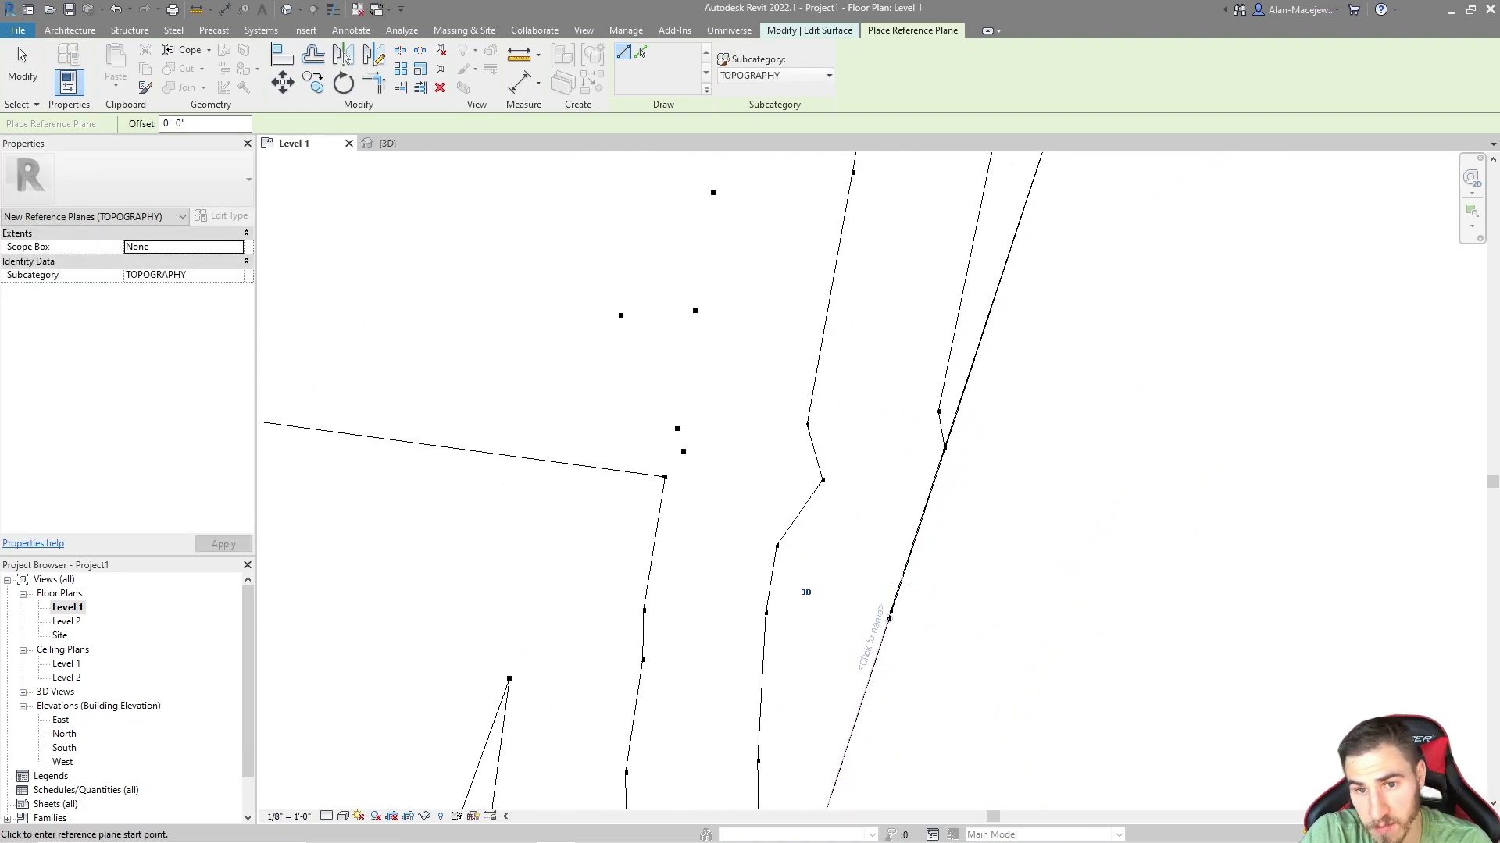
Step: Bridge the two closely spaced points on the east edge with a short TOPOGRAPHY reference plane
{"action": "scroll", "coordinate": [904, 549], "scroll_direction": "up", "scroll_amount": 4}
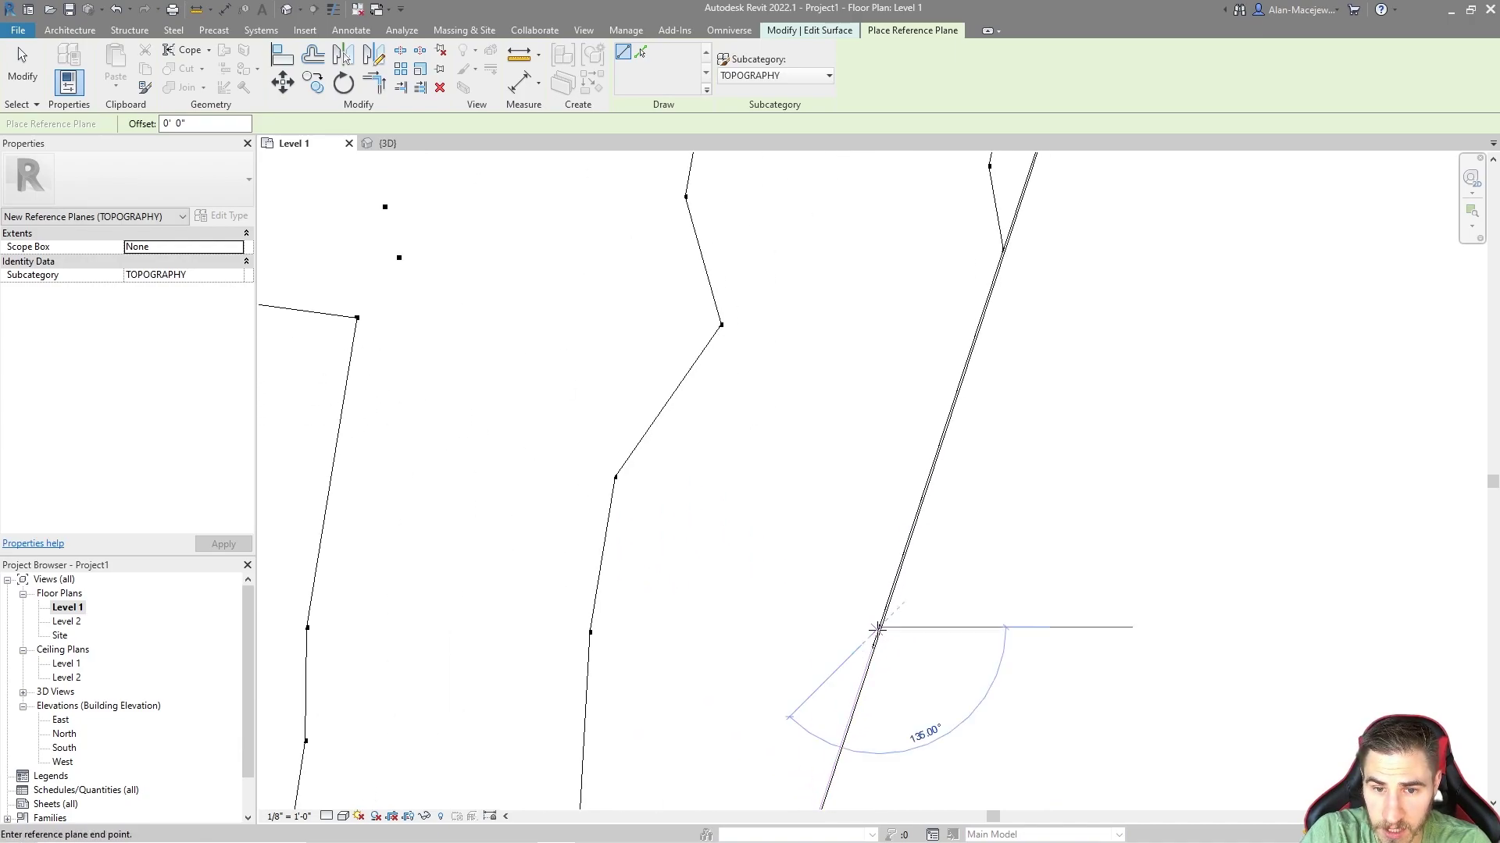
{"action": "left_click", "coordinate": [878, 627]}
{"action": "left_click", "coordinate": [871, 646]}
{"action": "scroll", "coordinate": [884, 660], "scroll_direction": "down", "scroll_amount": 3}
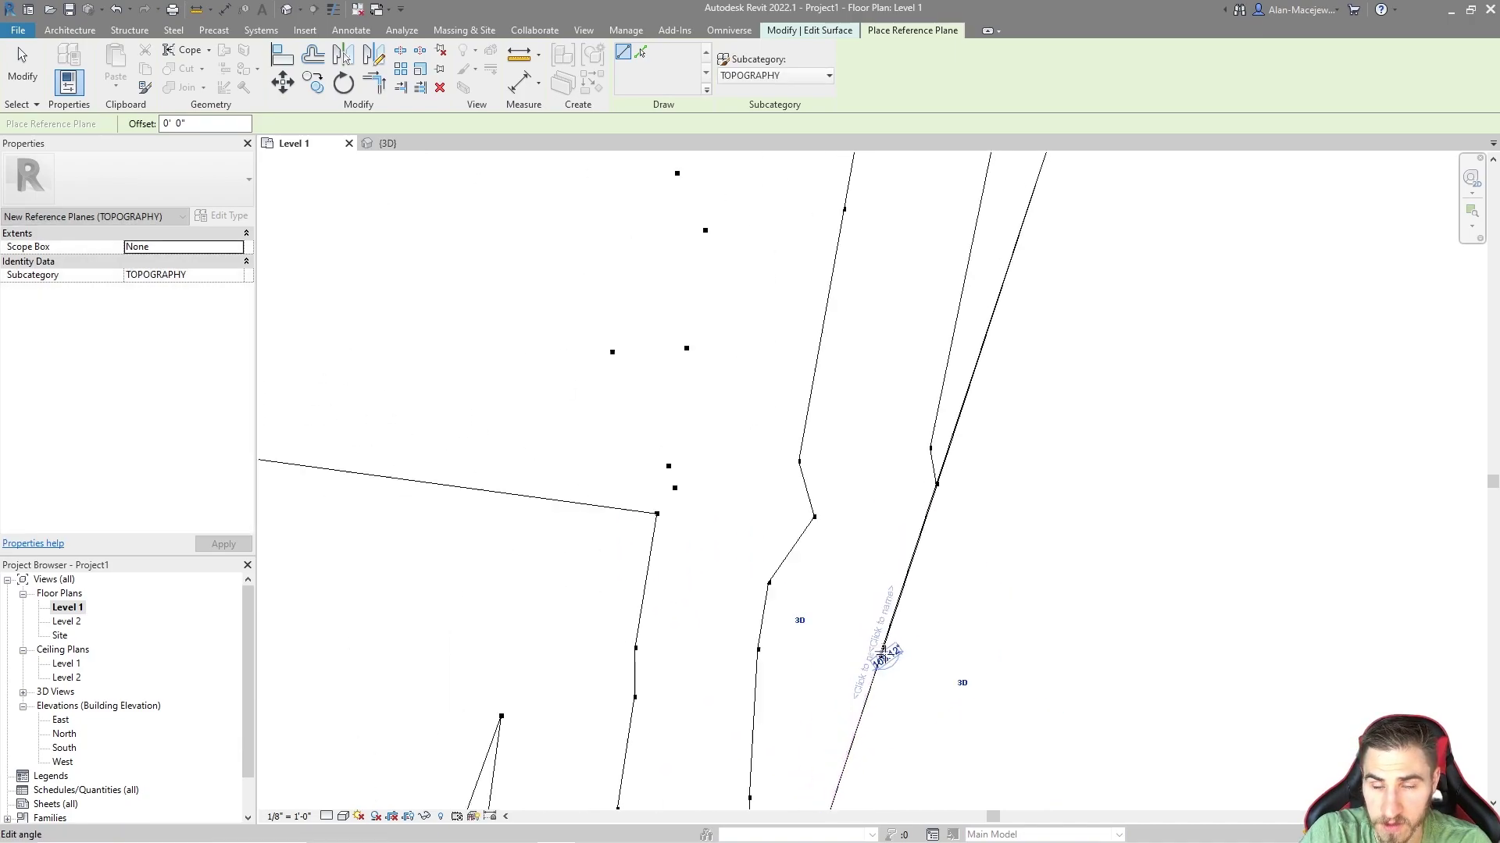
{"action": "scroll", "coordinate": [961, 497], "scroll_direction": "down", "scroll_amount": 2}
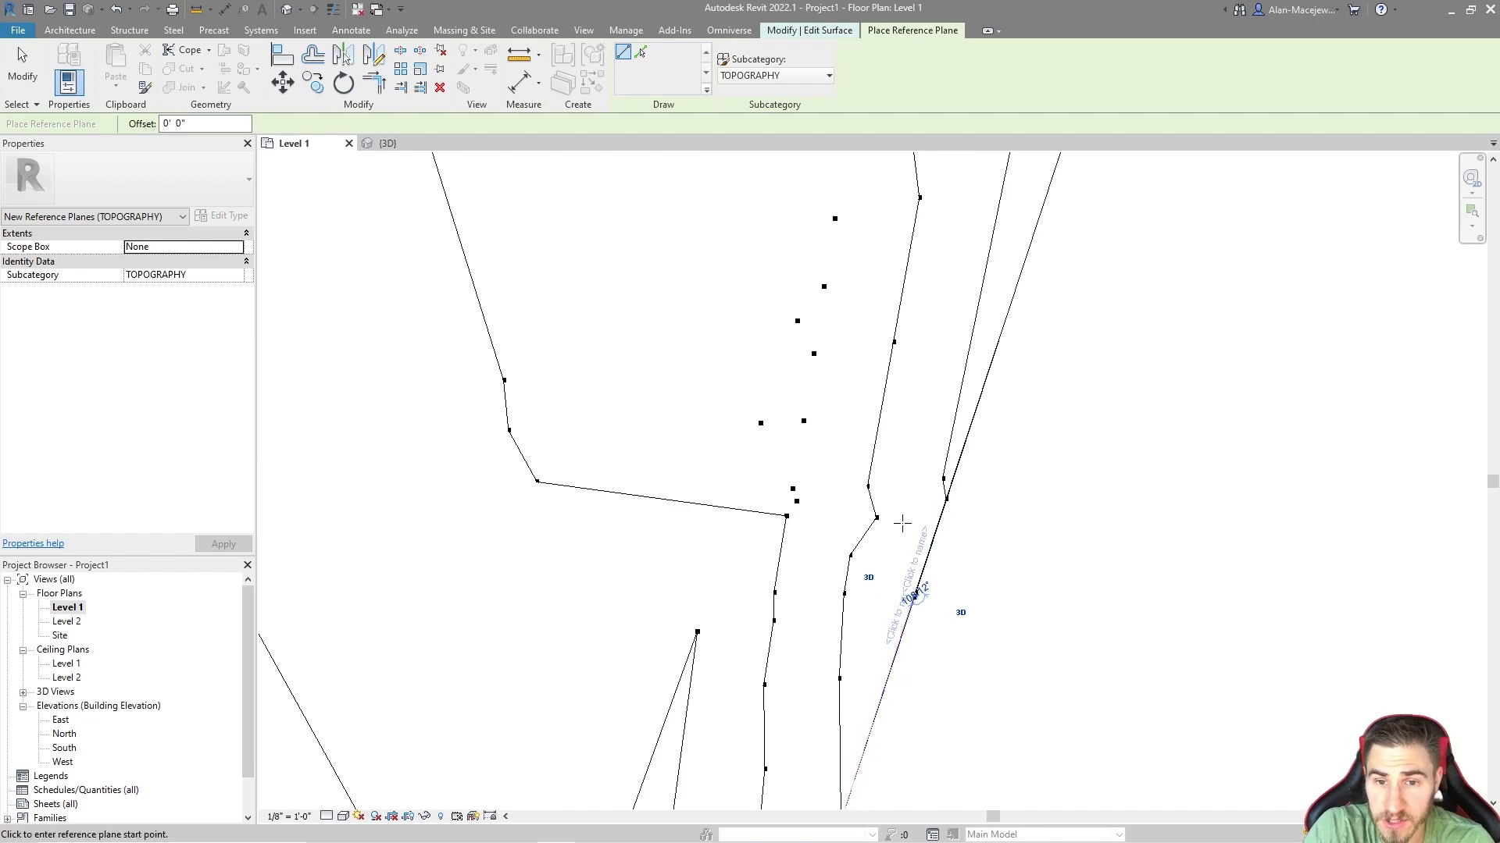
Step: Try a TOPOGRAPHY reference plane from the next contour point on the east edge down to the closely spaced points, and undo it
{"action": "scroll", "coordinate": [937, 522], "scroll_direction": "up", "scroll_amount": 3}
{"action": "left_click", "coordinate": [957, 479]}
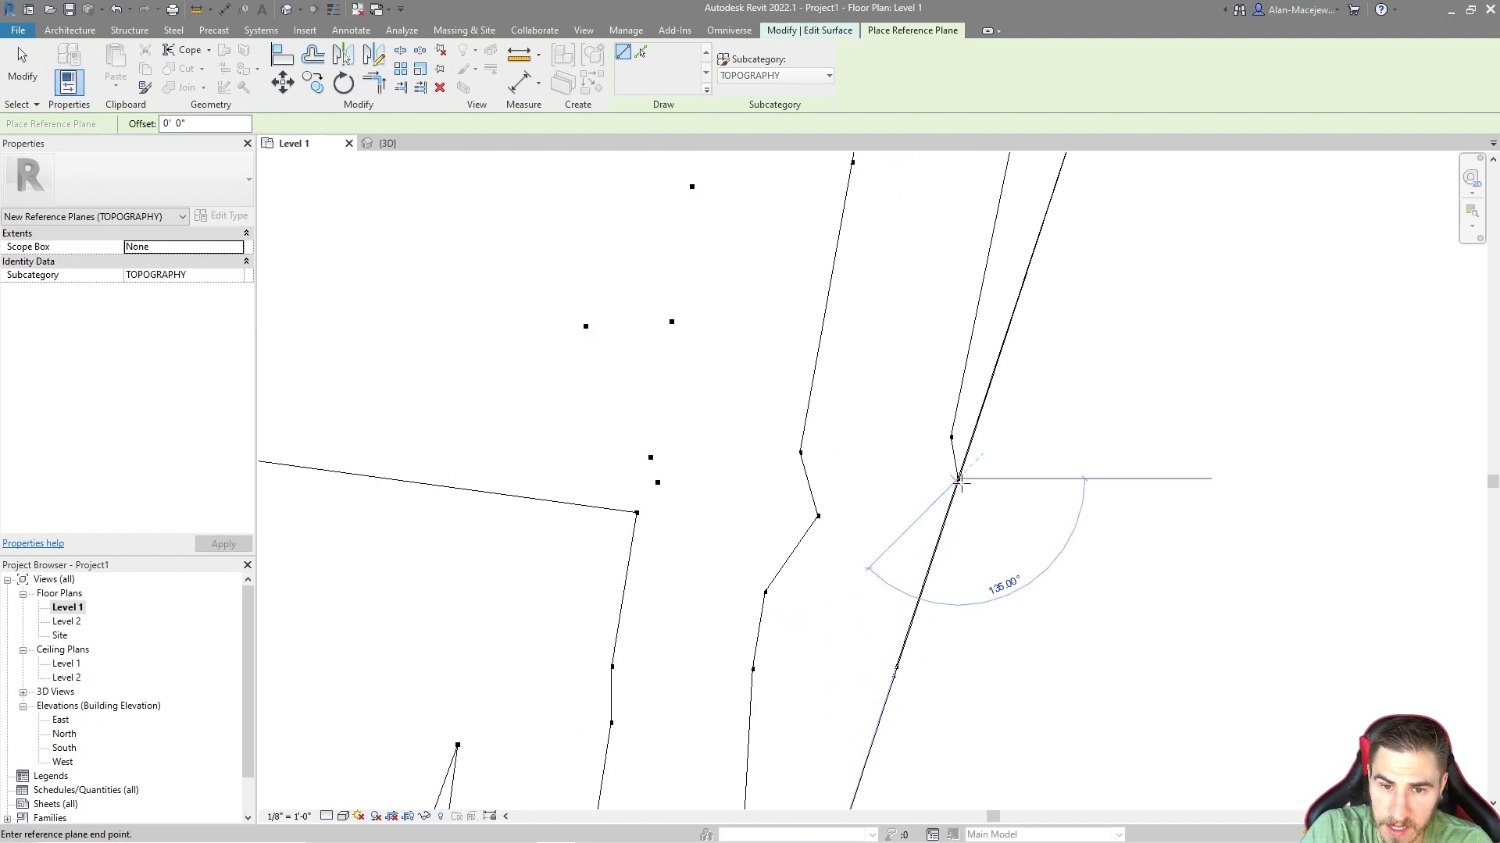
{"action": "left_click", "coordinate": [897, 668]}
{"action": "key", "text": "ctrl+z"}
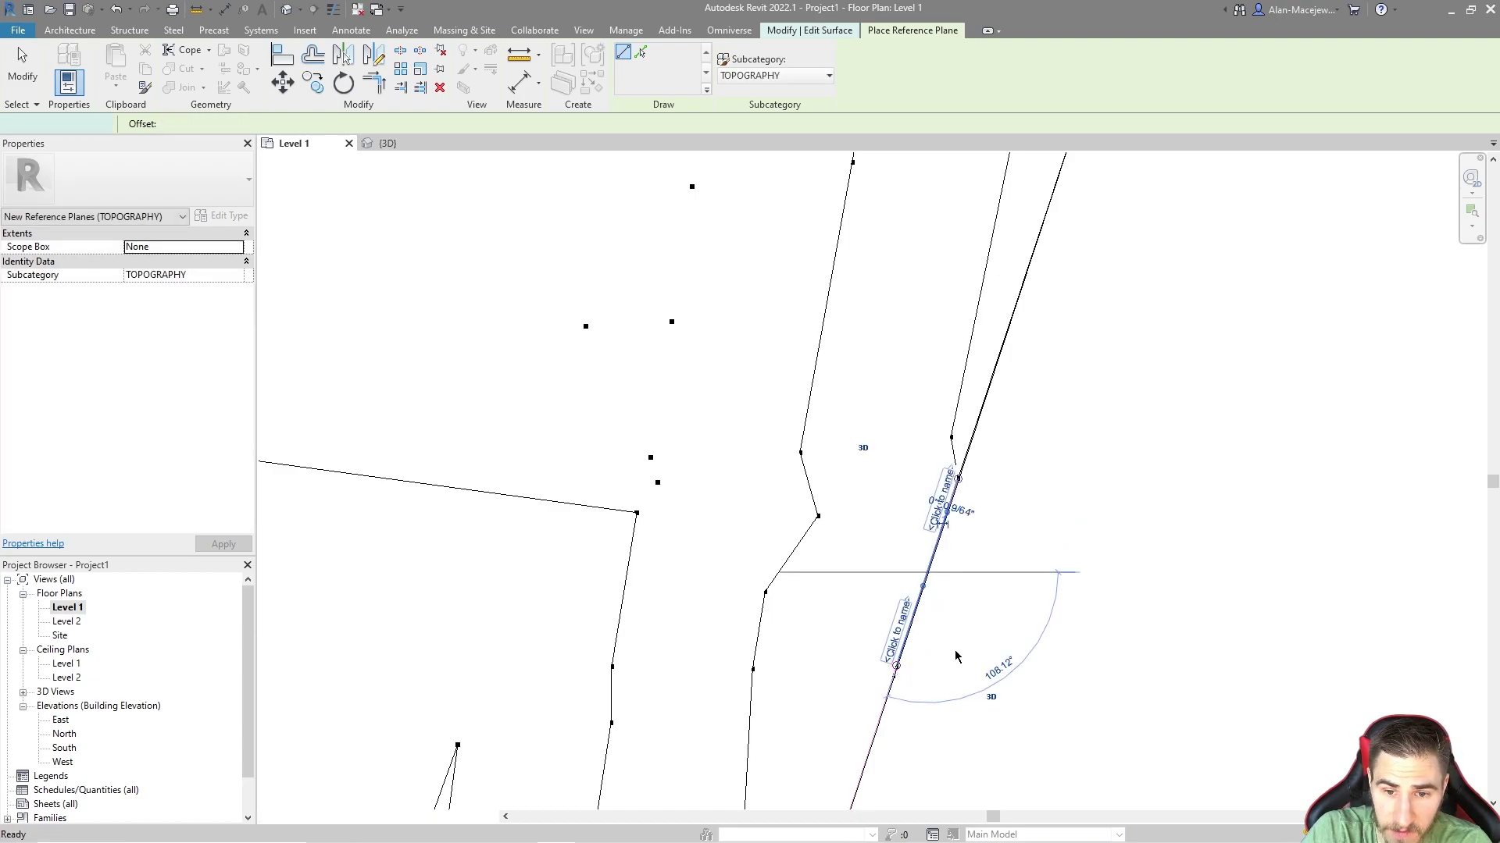
Step: Restart the reference plane command and draw the plane from the east edge's contour point down to the upper closely spaced point
{"action": "key", "text": "r"}
{"action": "key", "text": "p"}
{"action": "left_click", "coordinate": [960, 480]}
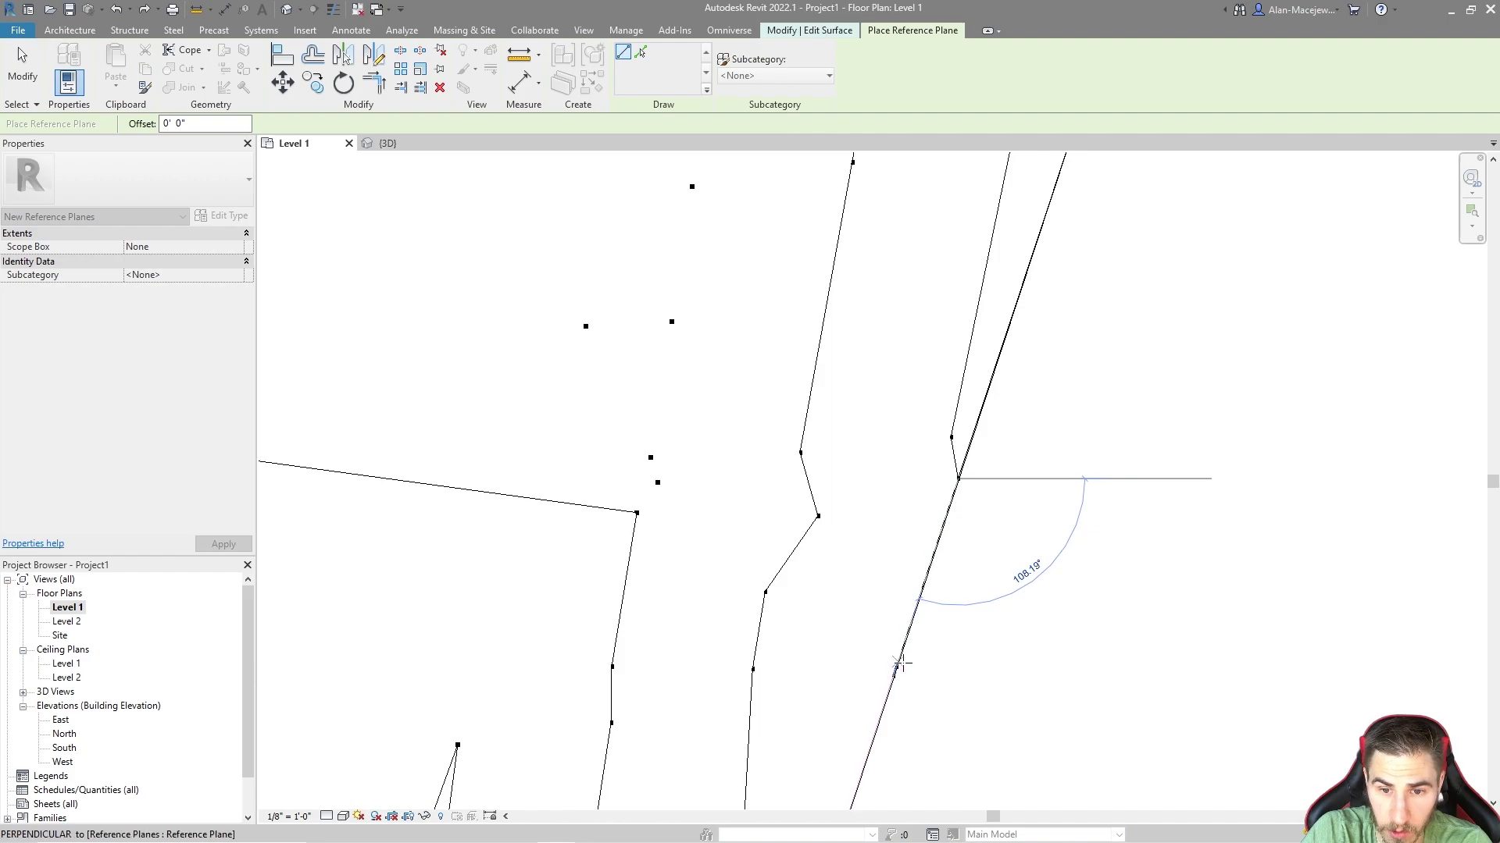
{"action": "scroll", "coordinate": [896, 665], "scroll_direction": "up", "scroll_amount": 2}
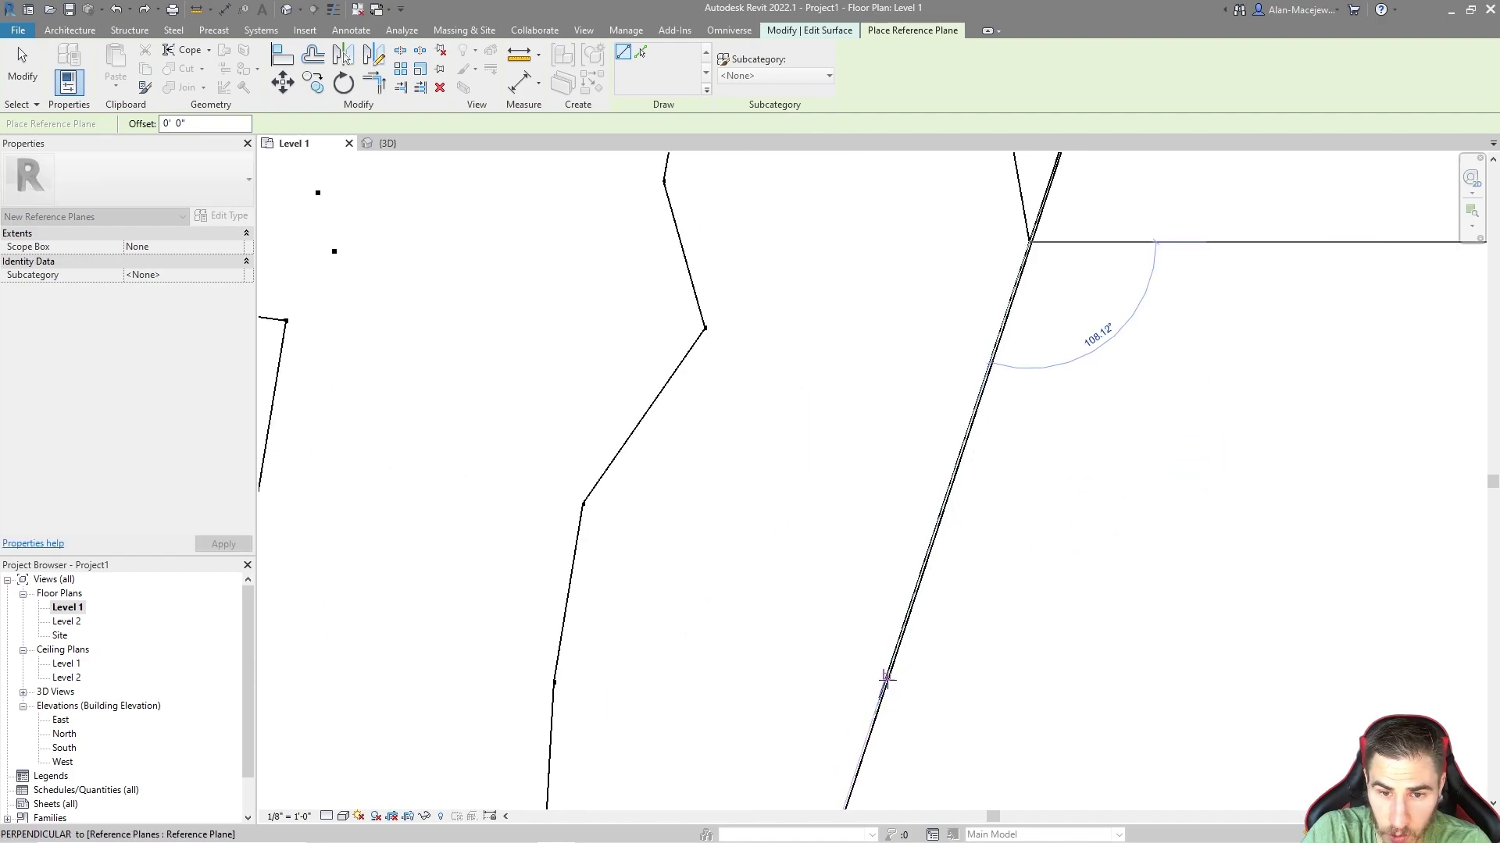
{"action": "scroll", "coordinate": [906, 701], "scroll_direction": "up", "scroll_amount": 3}
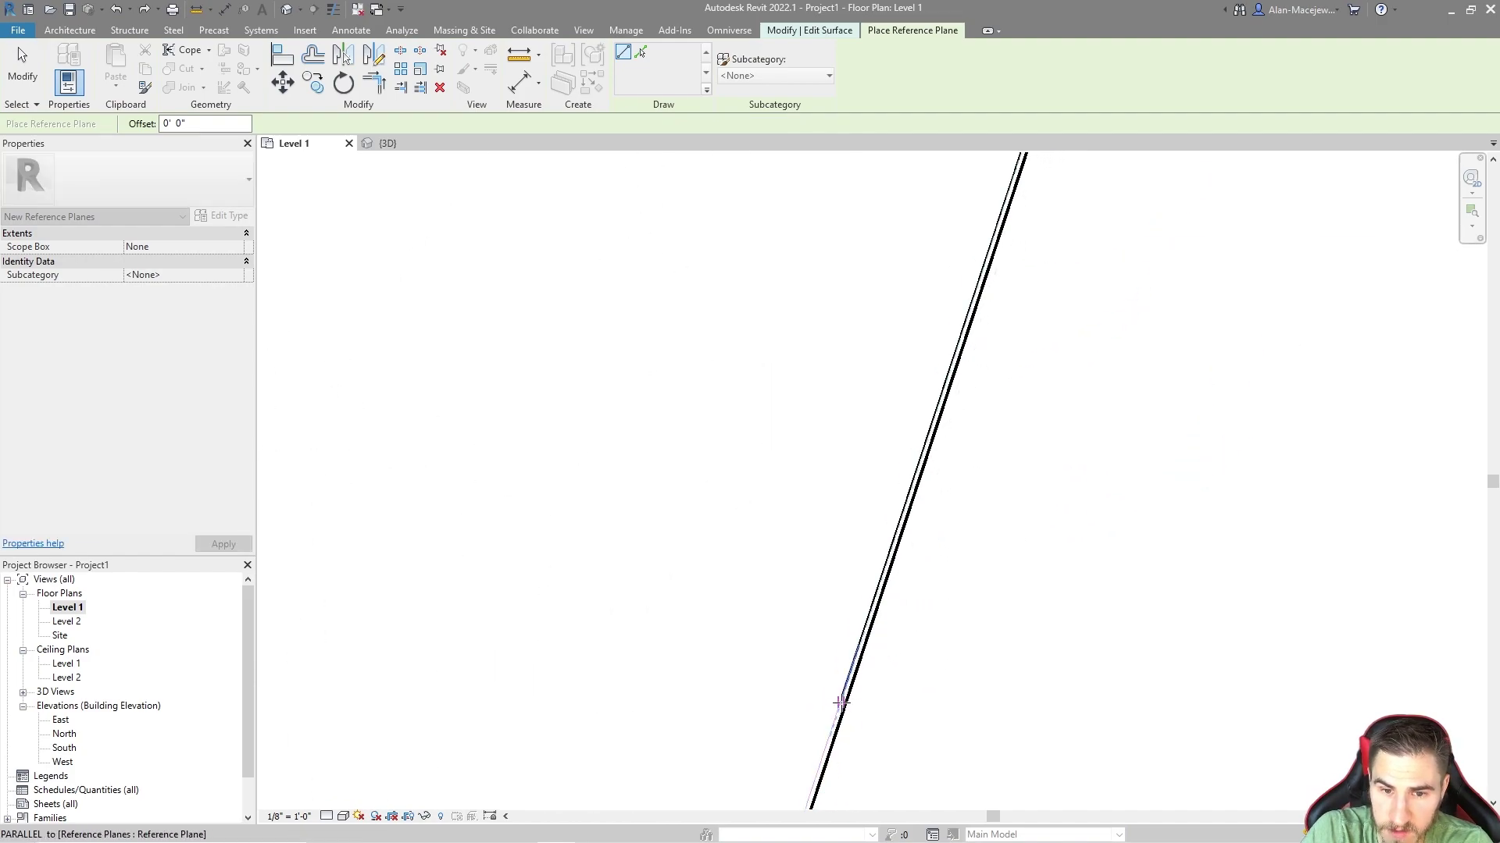
{"action": "scroll", "coordinate": [910, 575], "scroll_direction": "down", "scroll_amount": 2}
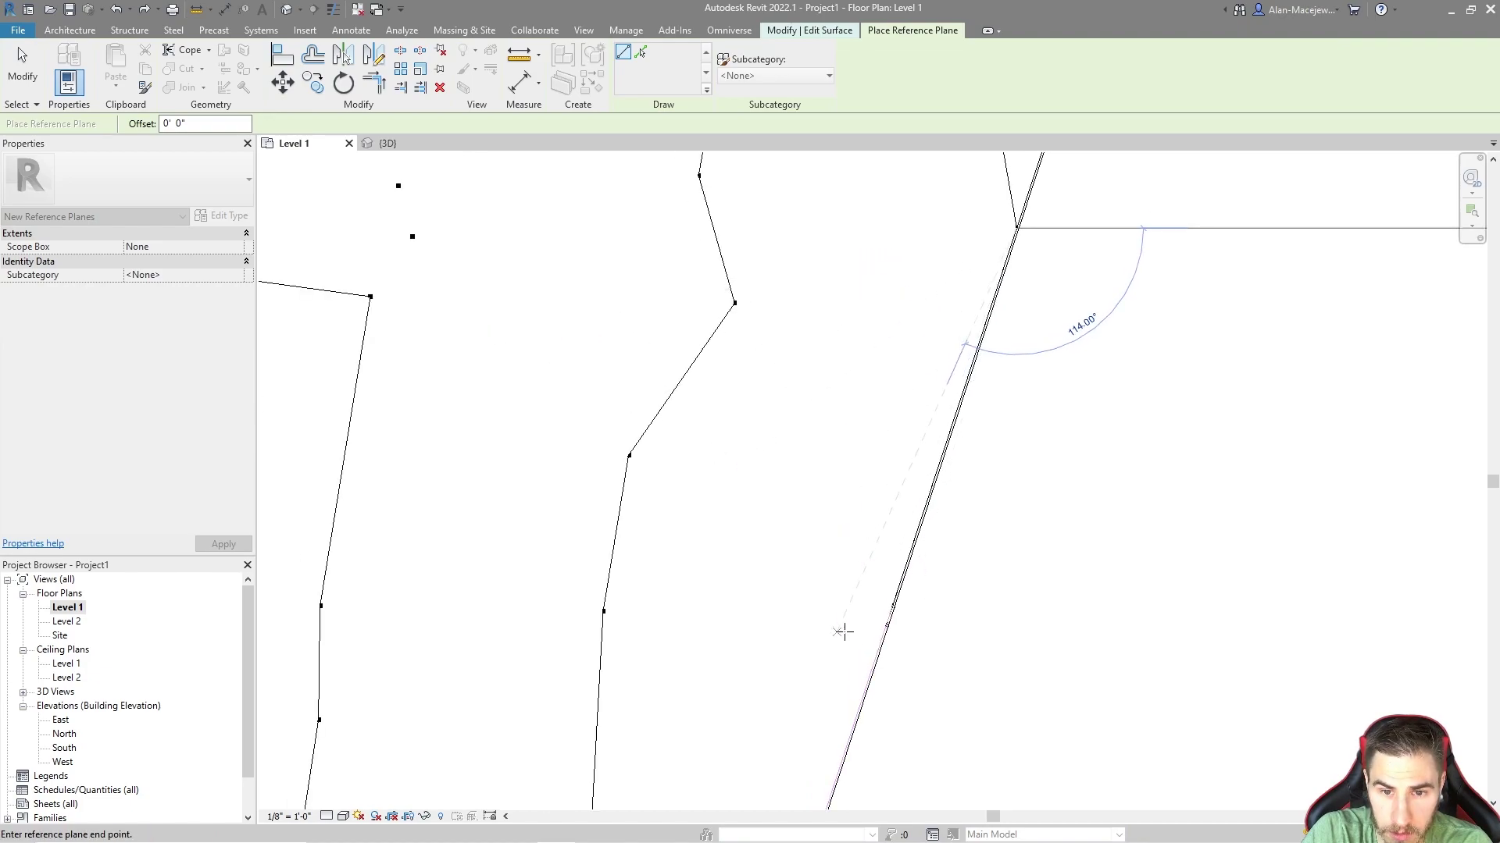
{"action": "left_click", "coordinate": [893, 605]}
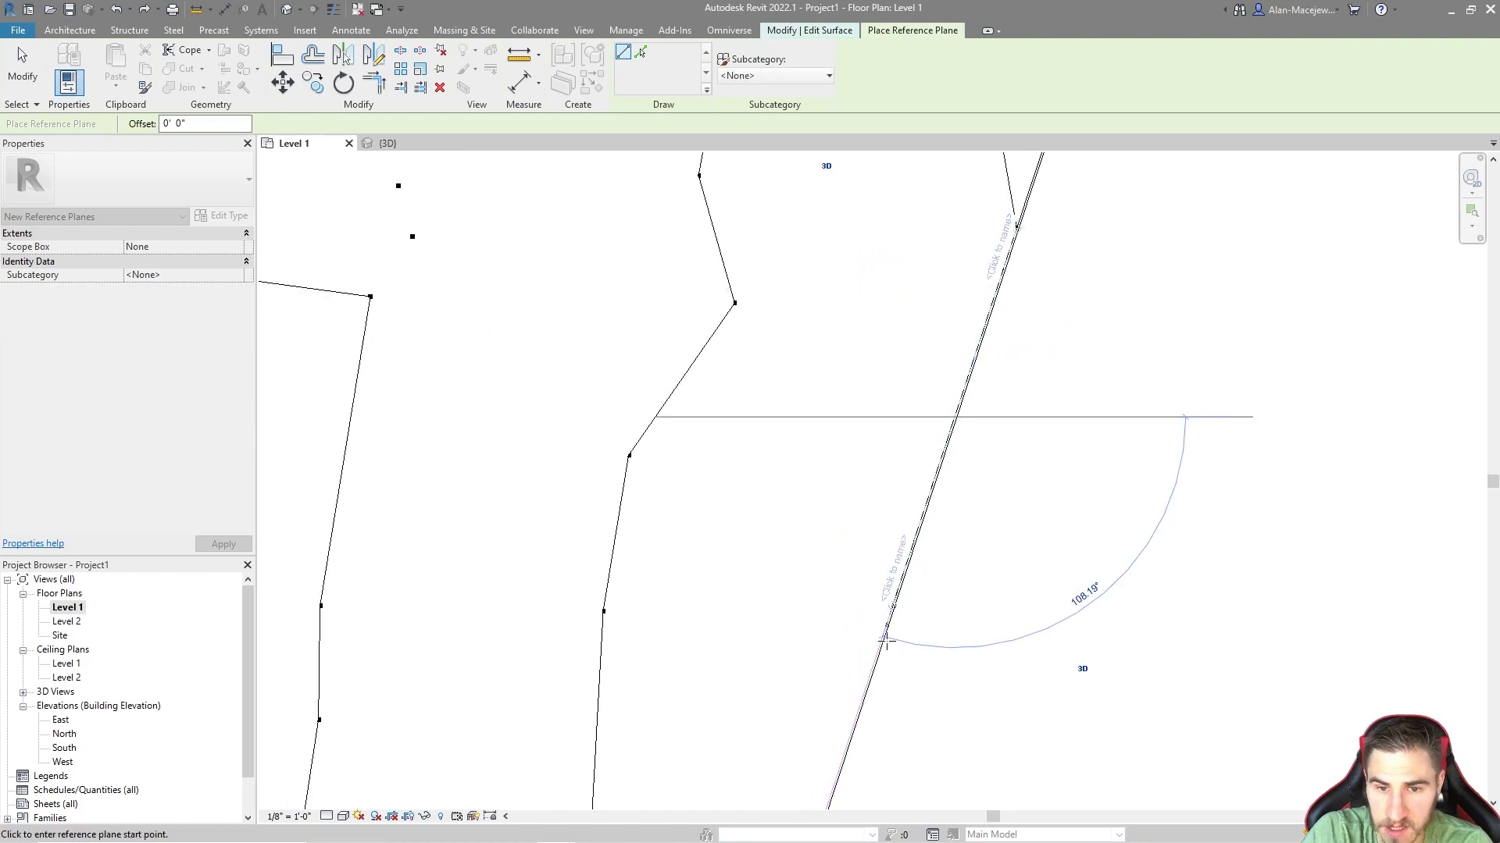
Step: Draw a long reference plane along the east edge from the next outer contour point down to the previous plane's upper end
{"action": "scroll", "coordinate": [976, 508], "scroll_direction": "down", "scroll_amount": 2}
{"action": "middle_click_drag", "start_coordinate": [1058, 381], "coordinate": [894, 579]}
{"action": "scroll", "coordinate": [828, 720], "scroll_direction": "down", "scroll_amount": 2}
{"action": "middle_click_drag", "start_coordinate": [989, 414], "coordinate": [866, 779]}
{"action": "scroll", "coordinate": [868, 601], "scroll_direction": "down", "scroll_amount": 2}
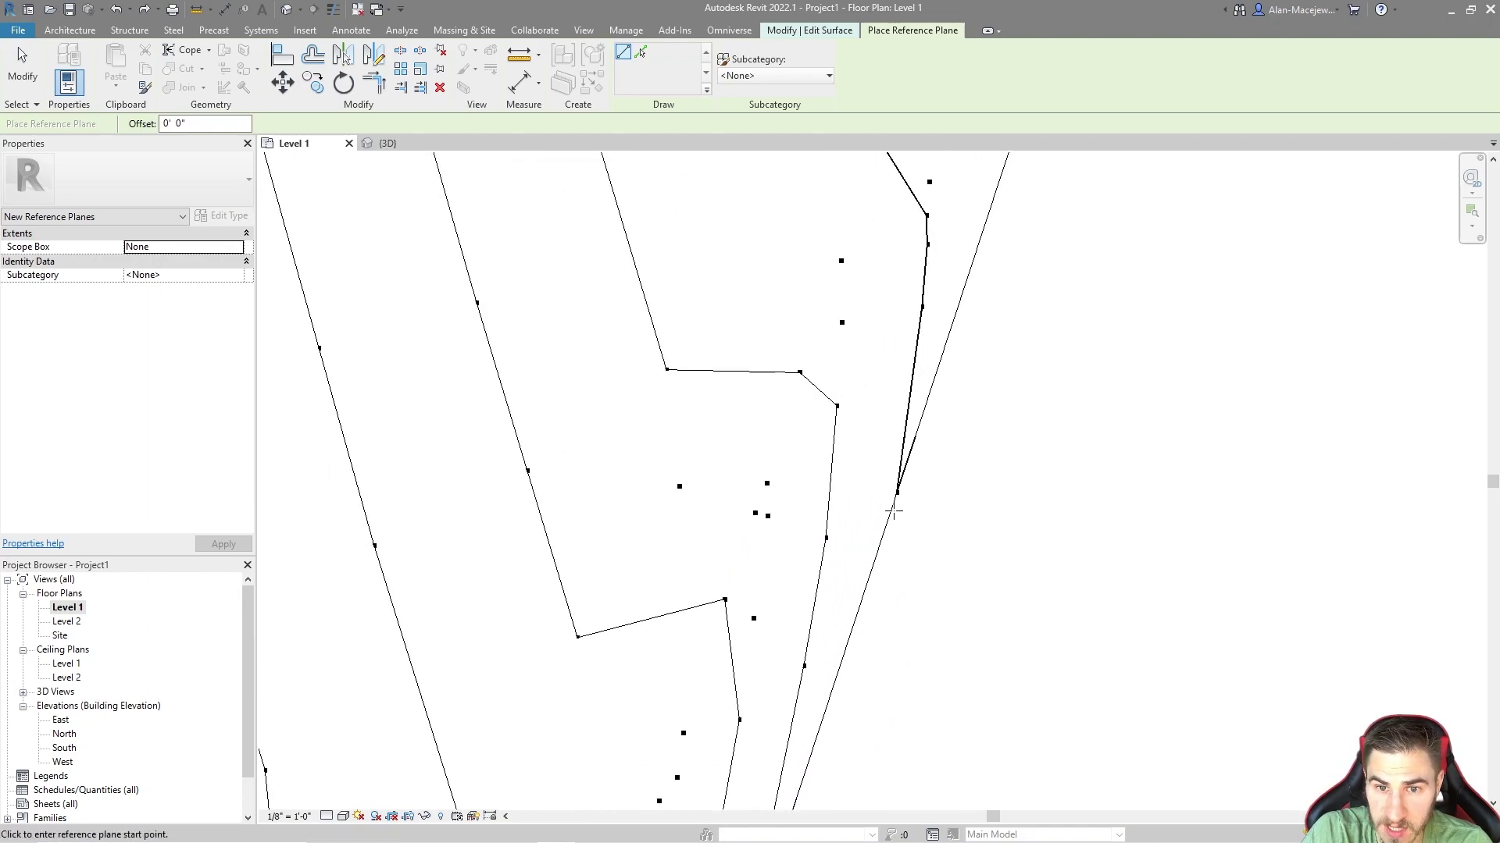
{"action": "scroll", "coordinate": [896, 493], "scroll_direction": "up", "scroll_amount": 4}
{"action": "left_click", "coordinate": [847, 486]}
{"action": "scroll", "coordinate": [1008, 350], "scroll_direction": "down", "scroll_amount": 8}
{"action": "scroll", "coordinate": [916, 631], "scroll_direction": "up", "scroll_amount": 3}
{"action": "scroll", "coordinate": [917, 634], "scroll_direction": "up", "scroll_amount": 4}
{"action": "left_click", "coordinate": [865, 629]}
{"action": "scroll", "coordinate": [862, 621], "scroll_direction": "down", "scroll_amount": 1}
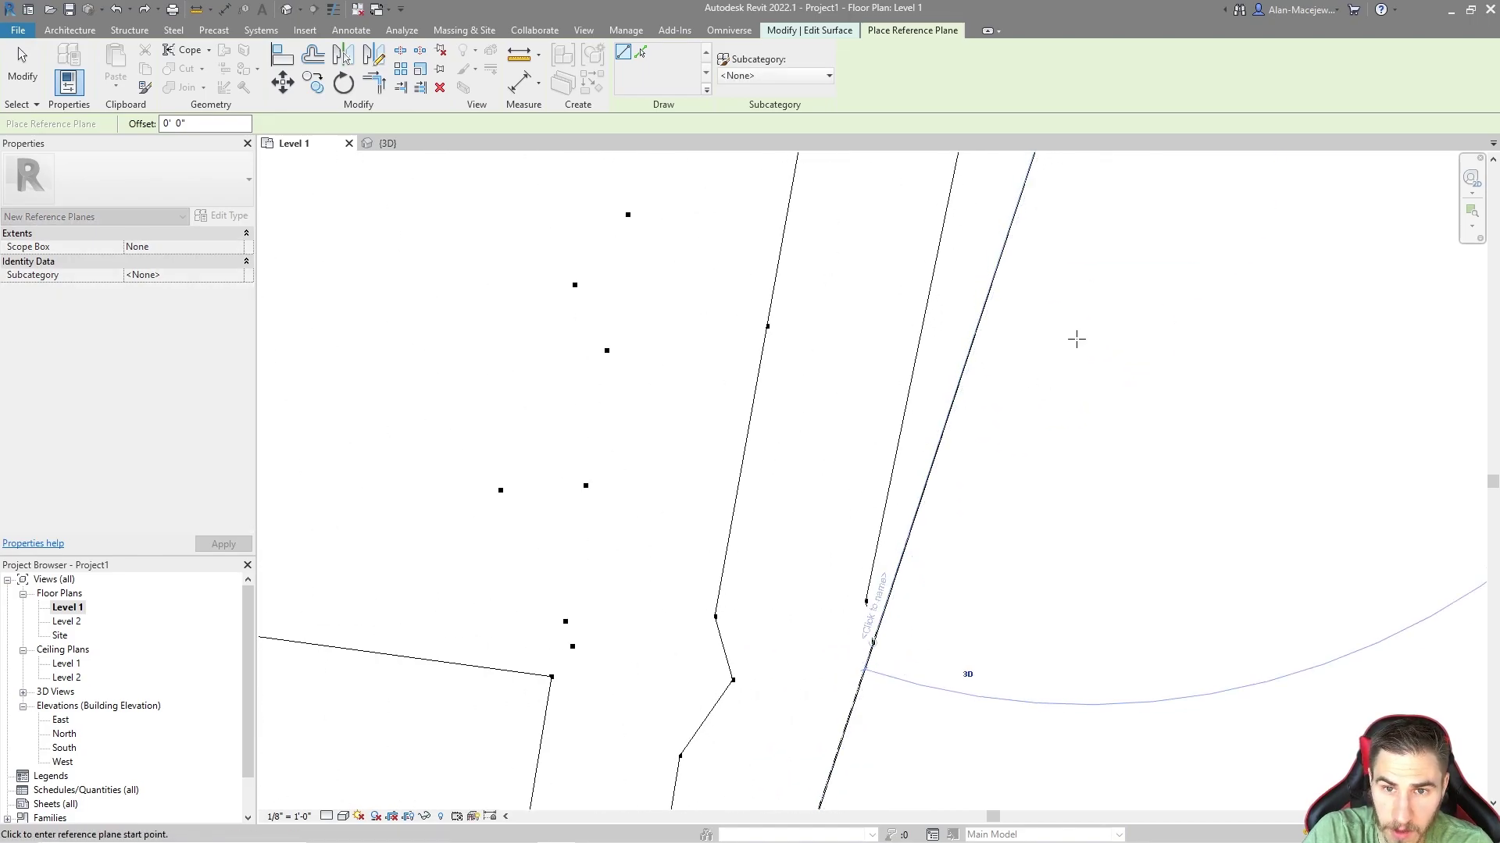
Step: Examine the surface's outer boundary along the east, south and north edges, checking its points and reference planes
{"action": "scroll", "coordinate": [1076, 339], "scroll_direction": "down", "scroll_amount": 2}
{"action": "middle_click_drag", "start_coordinate": [1164, 168], "coordinate": [855, 722]}
{"action": "middle_click_drag", "start_coordinate": [938, 471], "coordinate": [857, 805]}
{"action": "scroll", "coordinate": [867, 635], "scroll_direction": "down", "scroll_amount": 1}
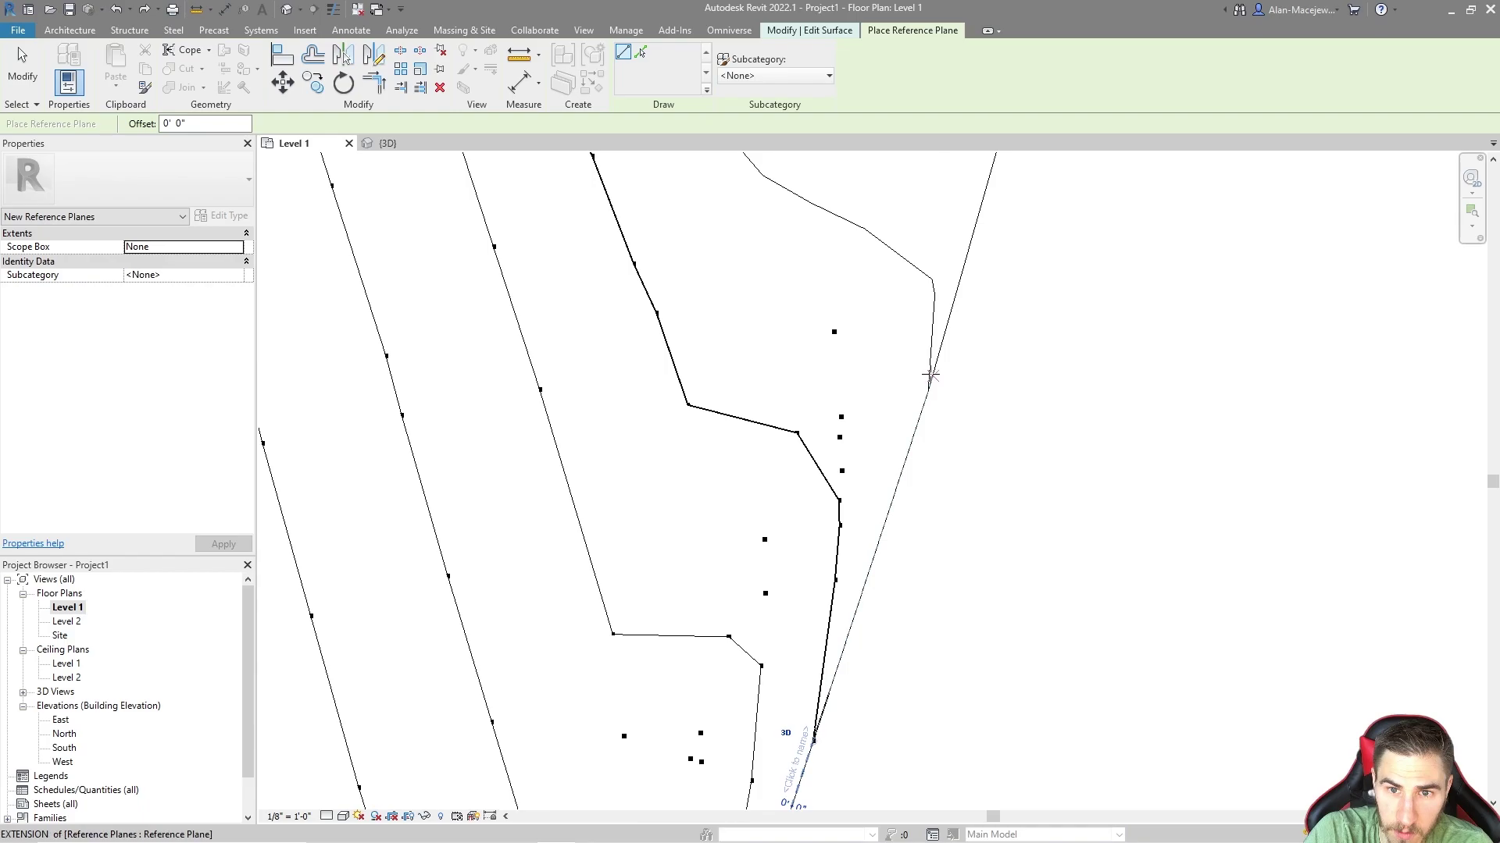
{"action": "middle_click_drag", "start_coordinate": [954, 424], "coordinate": [979, 397]}
{"action": "scroll", "coordinate": [911, 617], "scroll_direction": "down", "scroll_amount": 3}
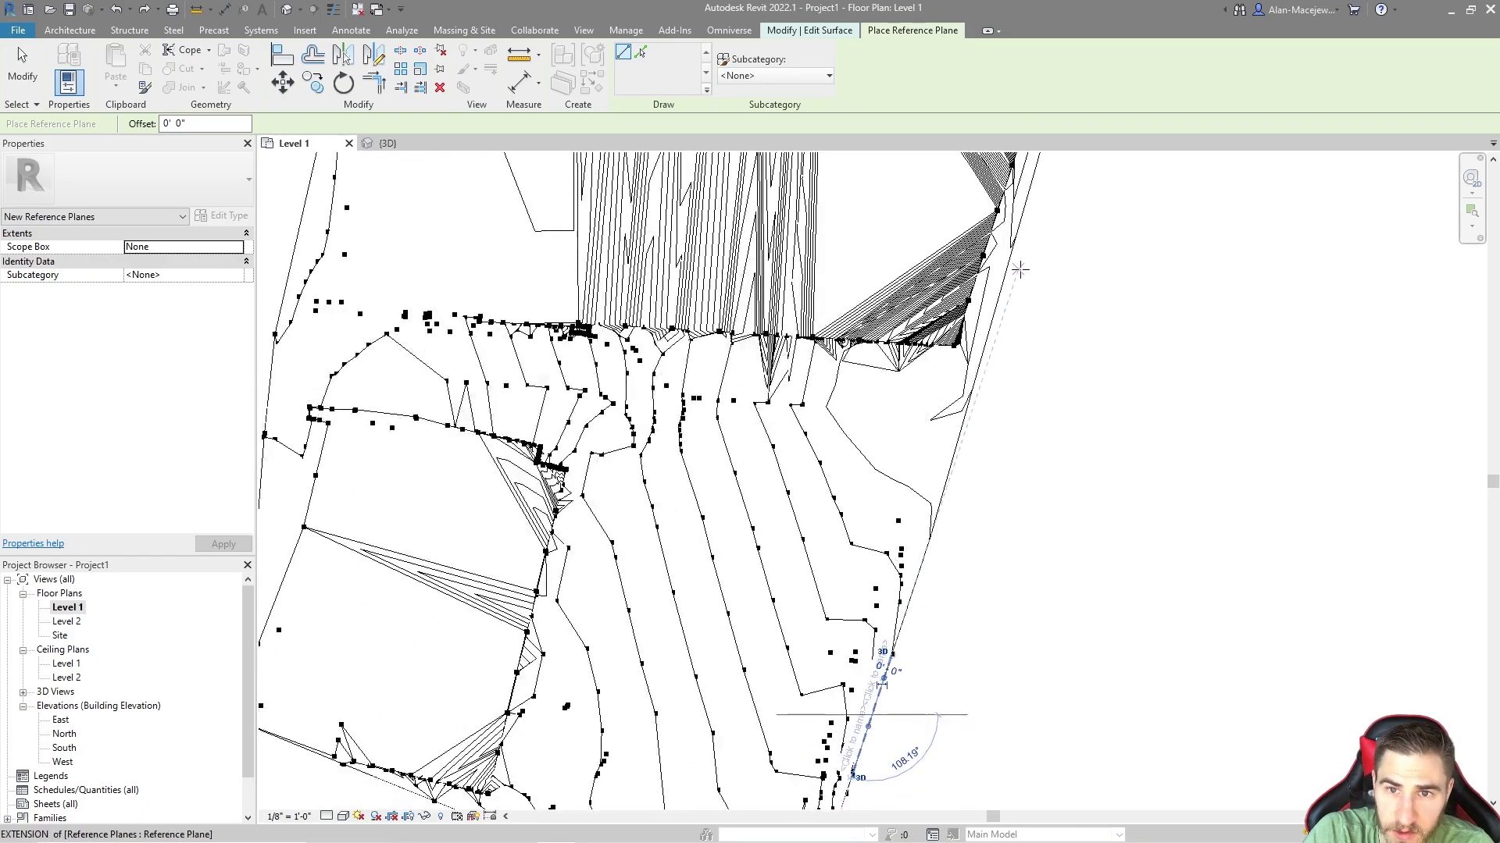
{"action": "middle_click_drag", "start_coordinate": [951, 638], "coordinate": [957, 461]}
{"action": "scroll", "coordinate": [954, 464], "scroll_direction": "up", "scroll_amount": 6}
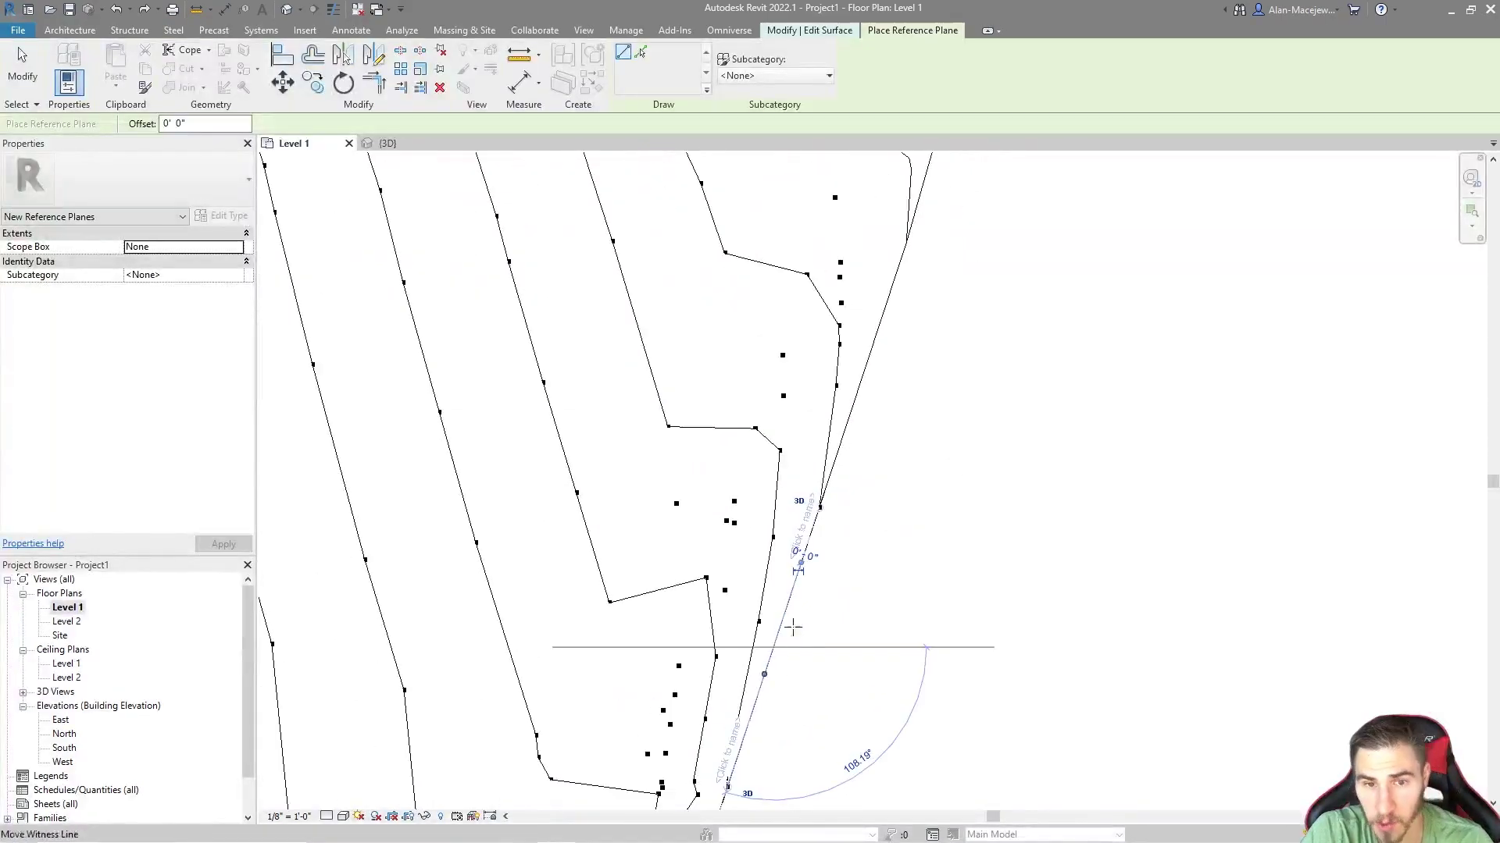
{"action": "scroll", "coordinate": [843, 602], "scroll_direction": "down", "scroll_amount": 5}
{"action": "middle_click_drag", "start_coordinate": [550, 401], "coordinate": [774, 323]}
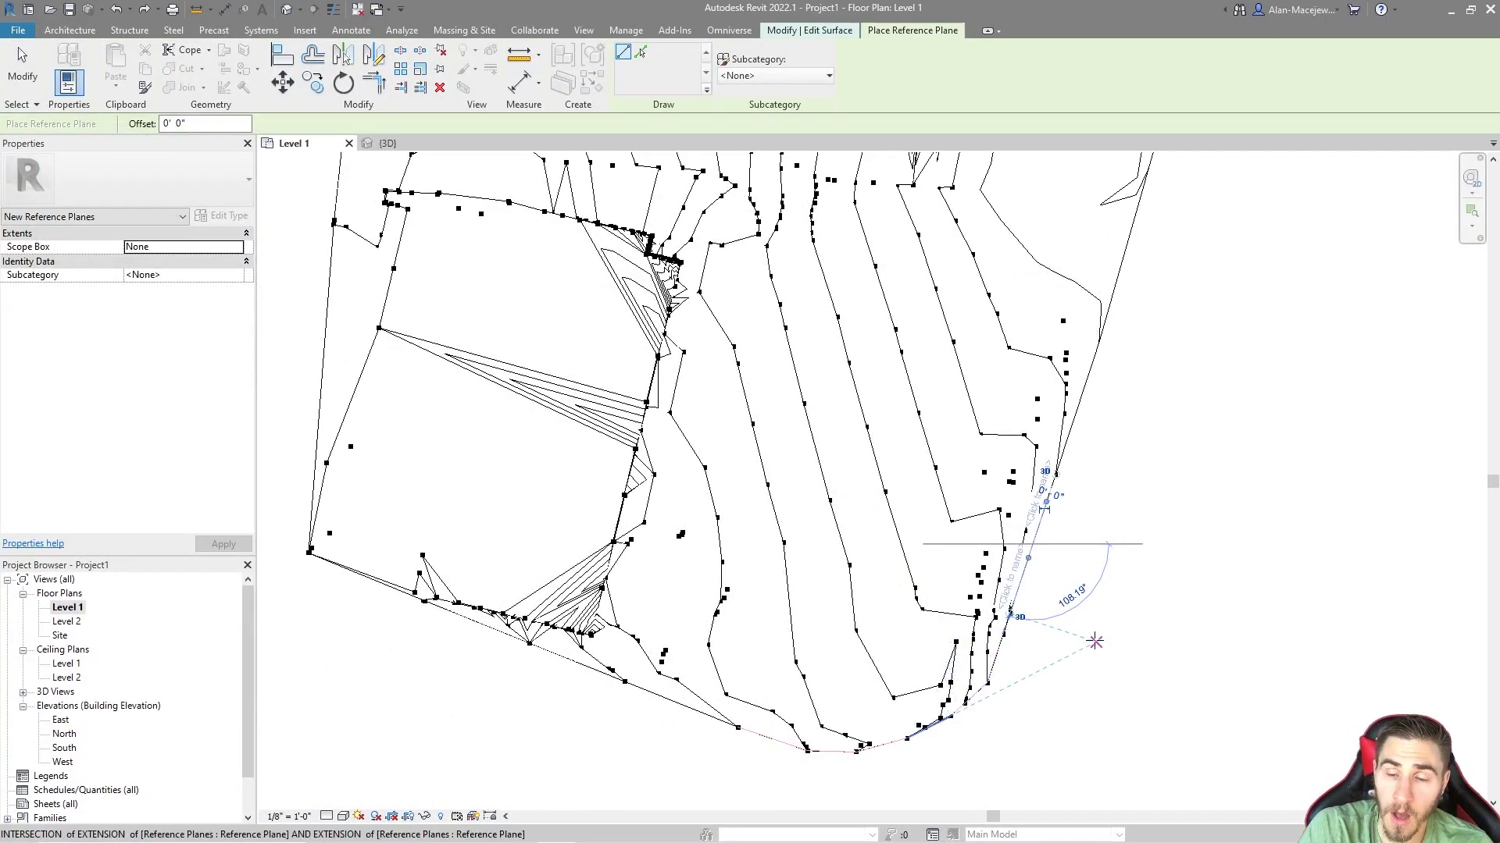
{"action": "middle_click_drag", "start_coordinate": [1135, 586], "coordinate": [1094, 614]}
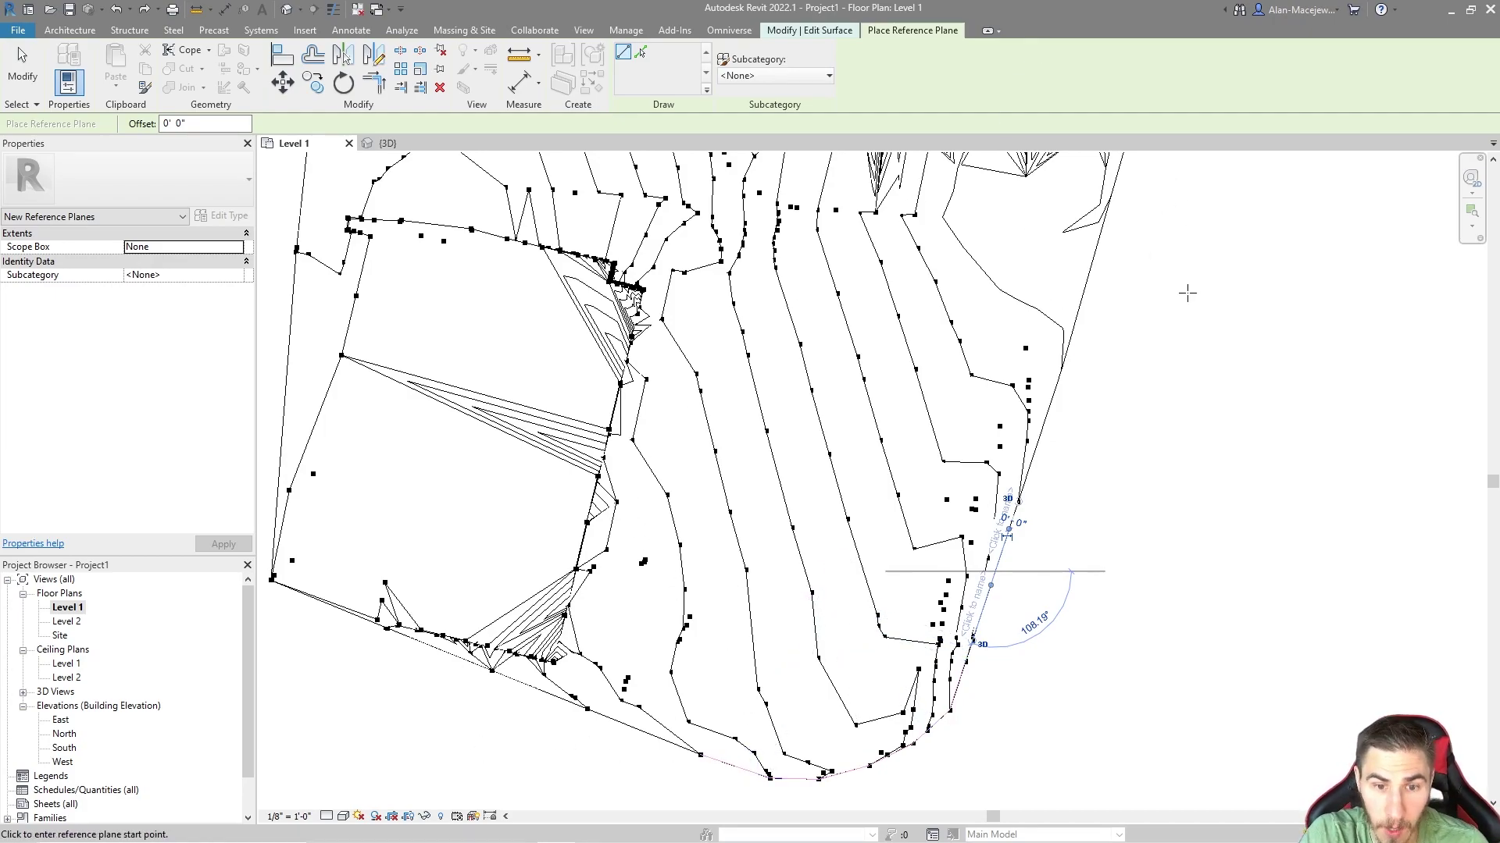
{"action": "middle_click_drag", "start_coordinate": [1085, 563], "coordinate": [1109, 492]}
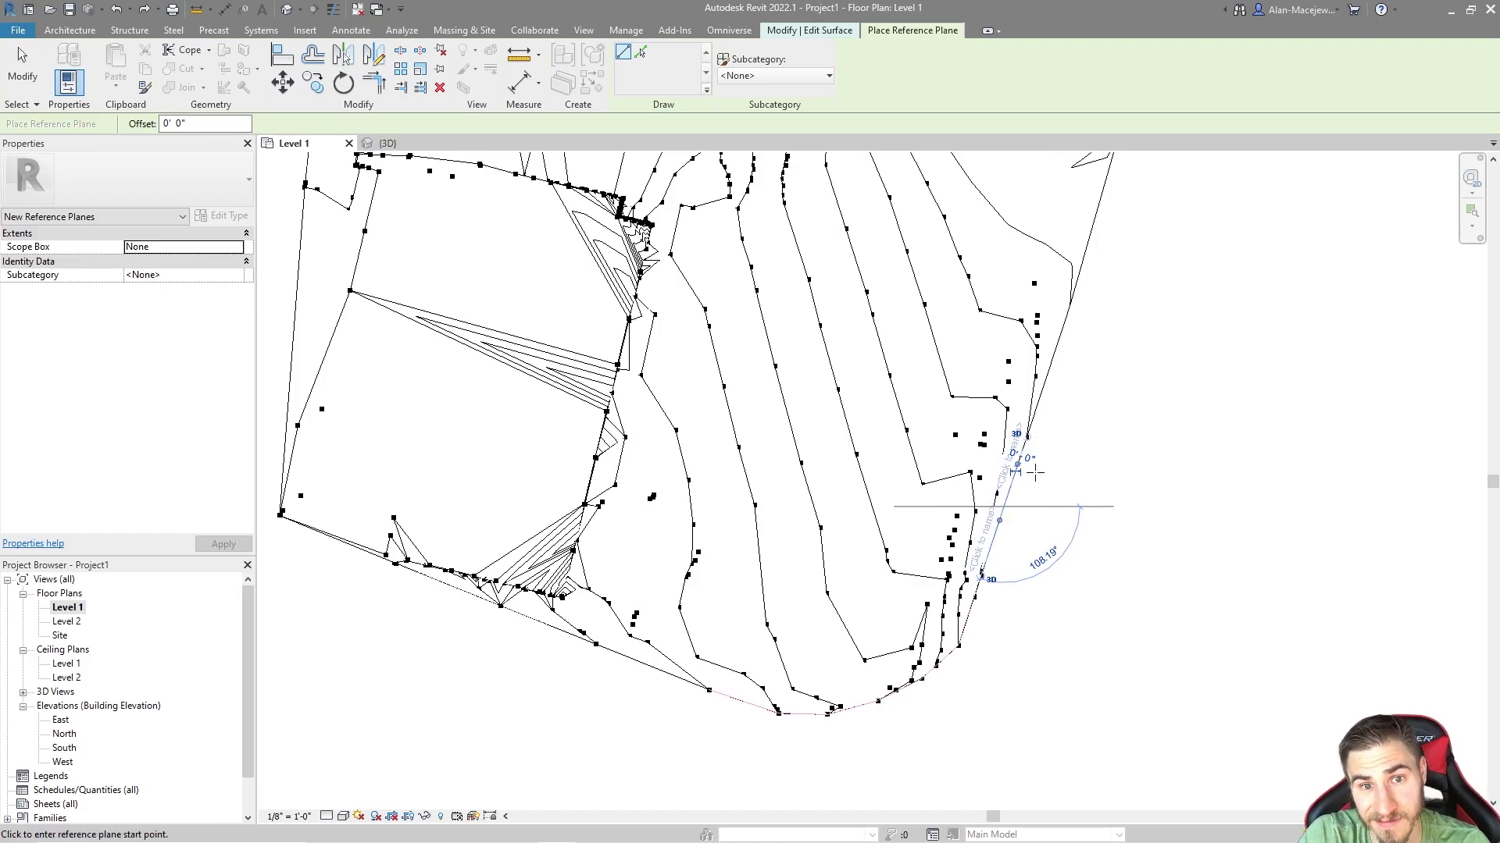
{"action": "scroll", "coordinate": [1035, 471], "scroll_direction": "up", "scroll_amount": 5}
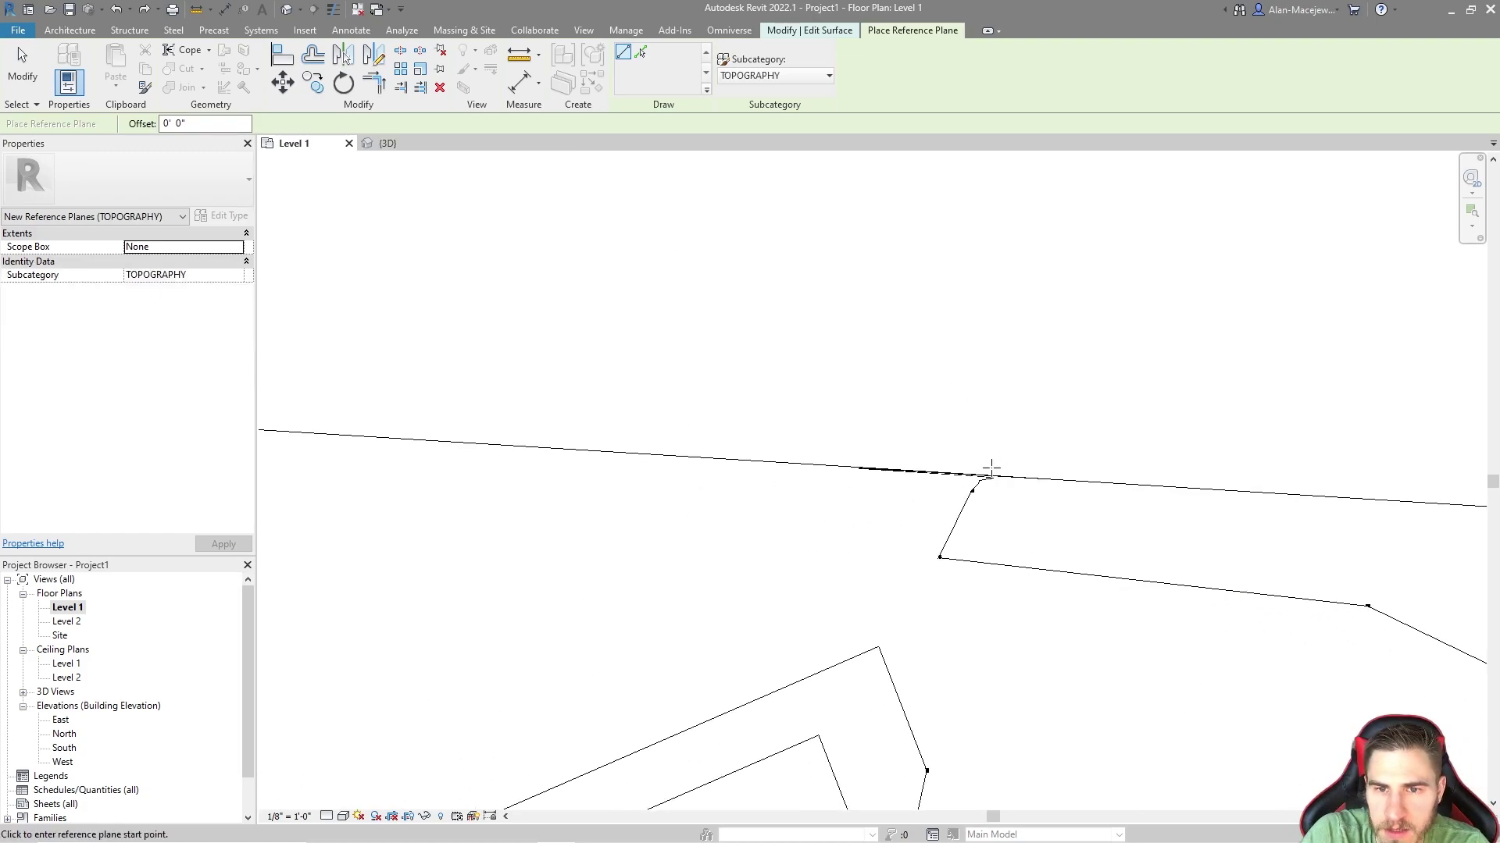
{"action": "scroll", "coordinate": [892, 471], "scroll_direction": "down", "scroll_amount": 3}
{"action": "middle_click_drag", "start_coordinate": [1164, 495], "coordinate": [711, 479]}
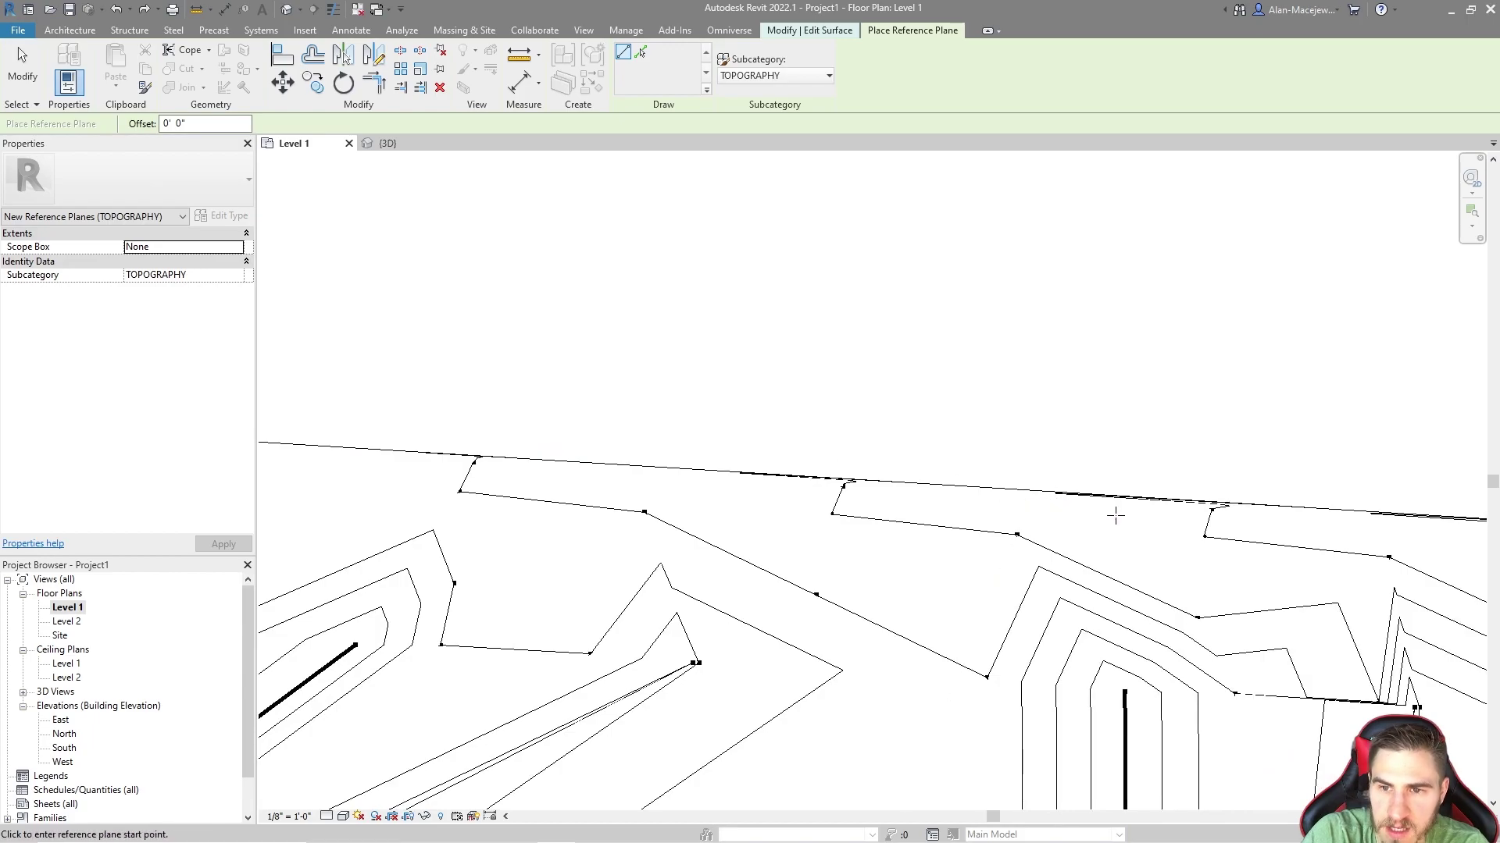
Step: Examine the surface points and contour ends along the north edge against the TOPOGRAPHY reference planes
{"action": "middle_click_drag", "start_coordinate": [1115, 515], "coordinate": [699, 518]}
{"action": "scroll", "coordinate": [660, 504], "scroll_direction": "up", "scroll_amount": 3}
{"action": "scroll", "coordinate": [1054, 510], "scroll_direction": "down", "scroll_amount": 3}
{"action": "middle_click_drag", "start_coordinate": [1254, 518], "coordinate": [581, 500]}
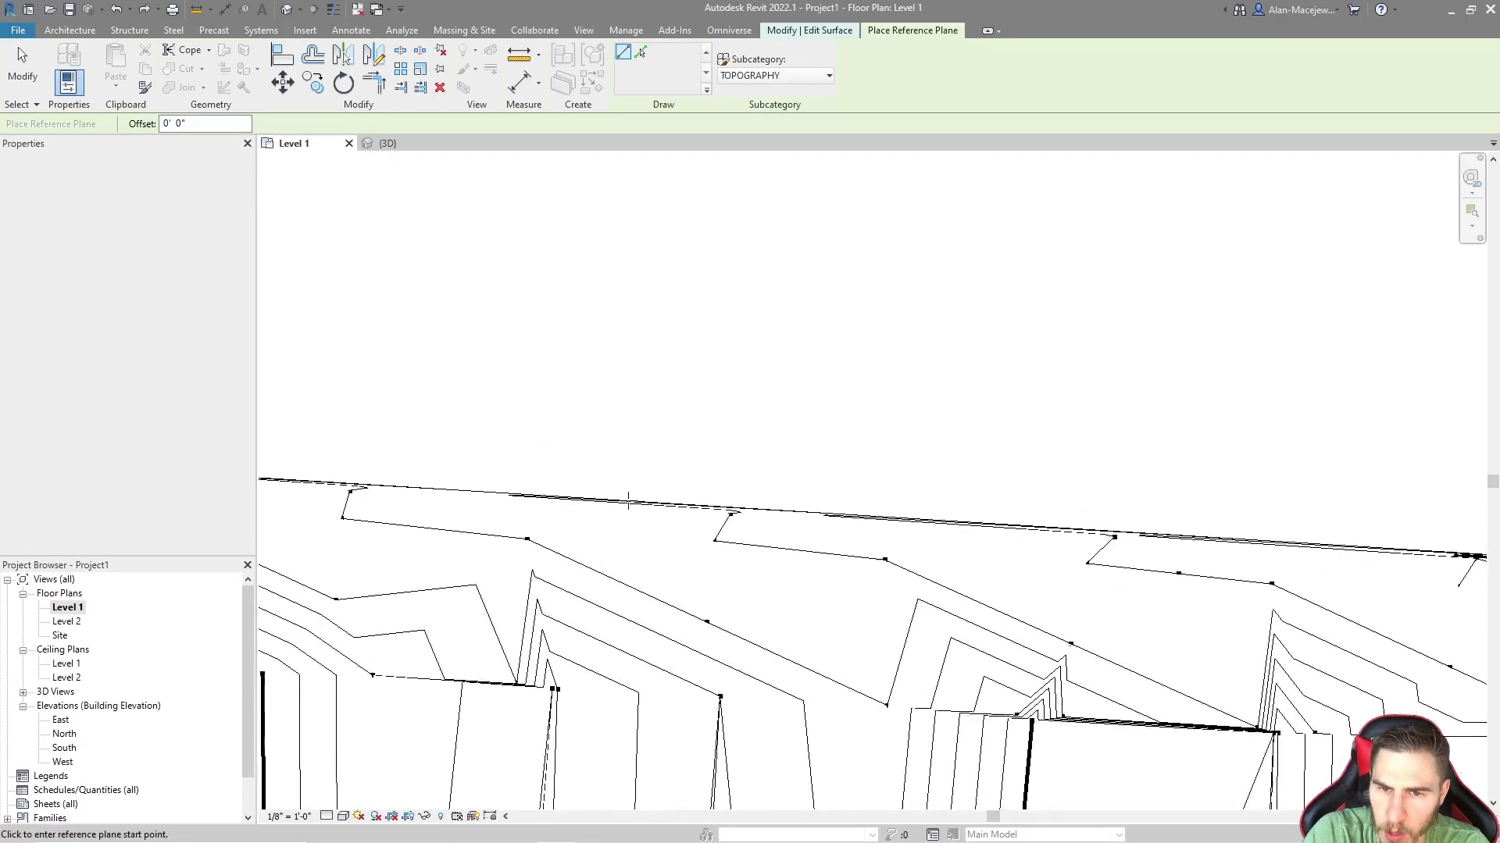
{"action": "scroll", "coordinate": [581, 500], "scroll_direction": "down", "scroll_amount": 2}
{"action": "scroll", "coordinate": [834, 481], "scroll_direction": "up", "scroll_amount": 1}
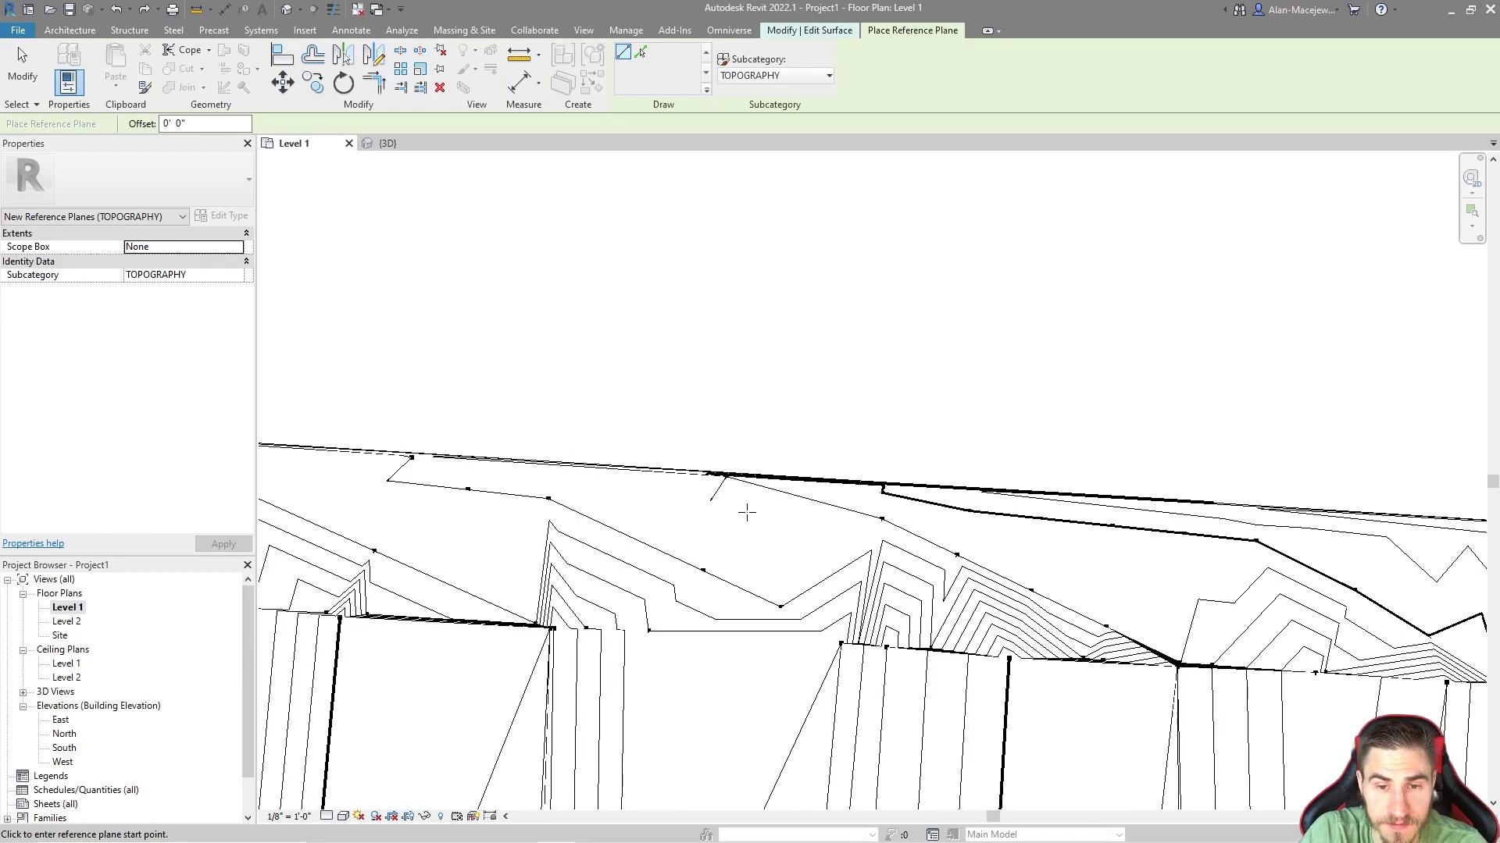
{"action": "scroll", "coordinate": [695, 454], "scroll_direction": "down", "scroll_amount": 2}
{"action": "scroll", "coordinate": [751, 486], "scroll_direction": "up", "scroll_amount": 3}
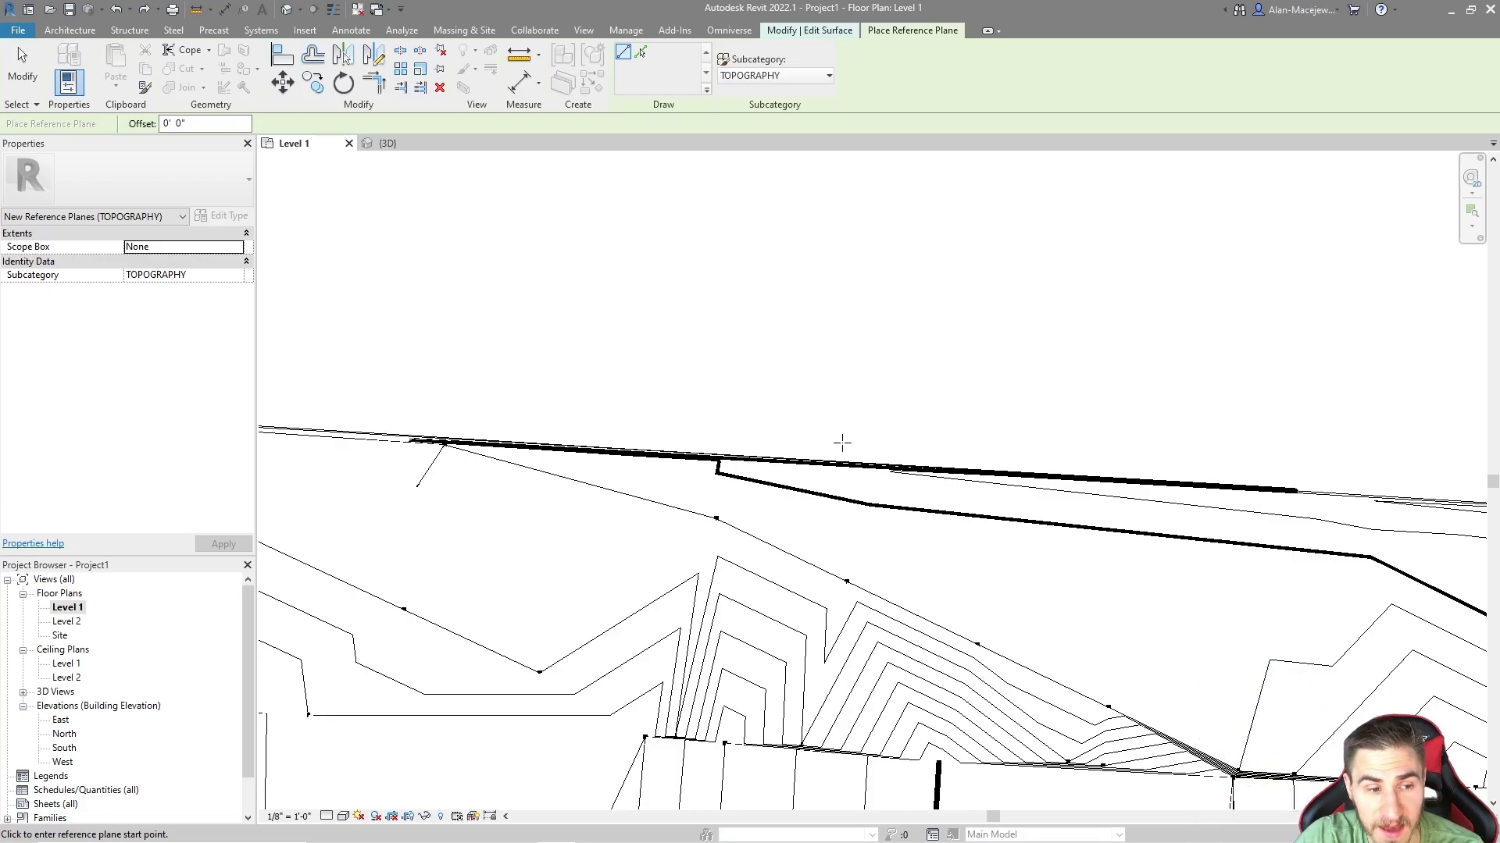
Step: Open the Site floor plan and examine the edited surface's outer boundary along the north and west edges
{"action": "double_click", "coordinate": [59, 635]}
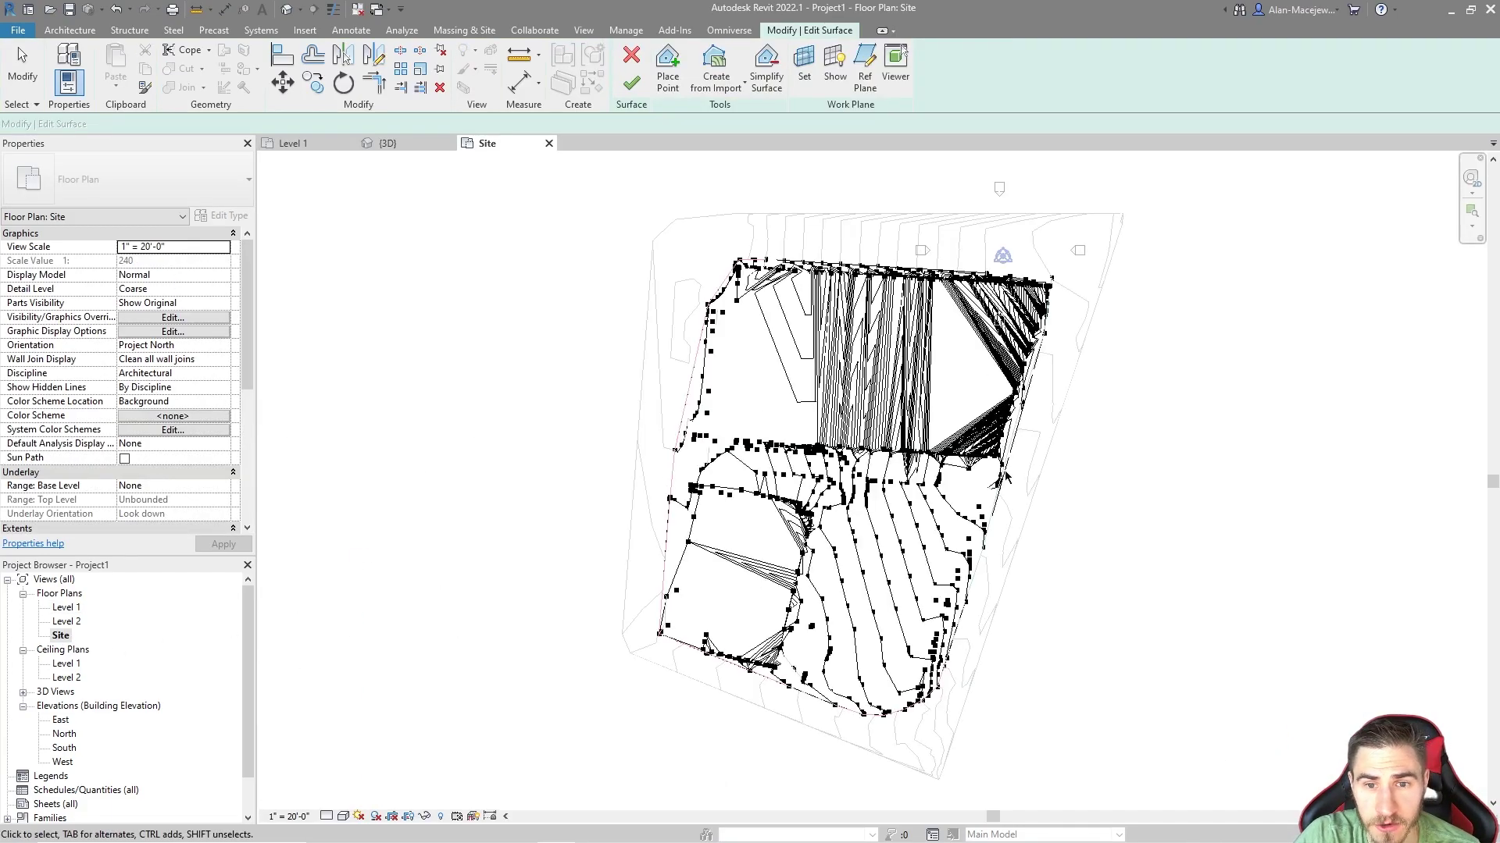
{"action": "scroll", "coordinate": [898, 229], "scroll_direction": "up", "scroll_amount": 5}
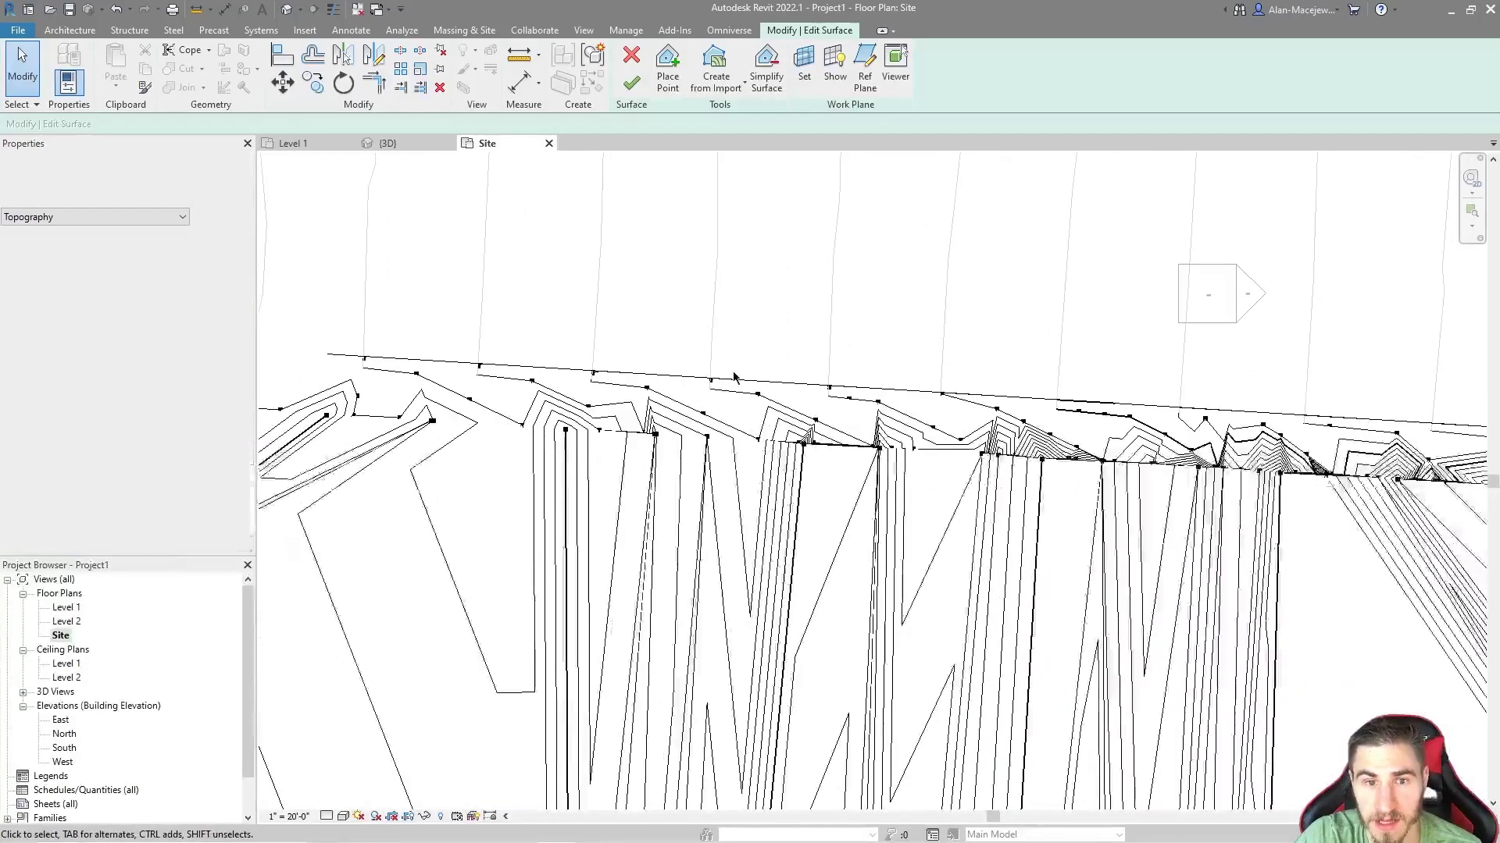
{"action": "middle_click_drag", "start_coordinate": [724, 384], "coordinate": [955, 411]}
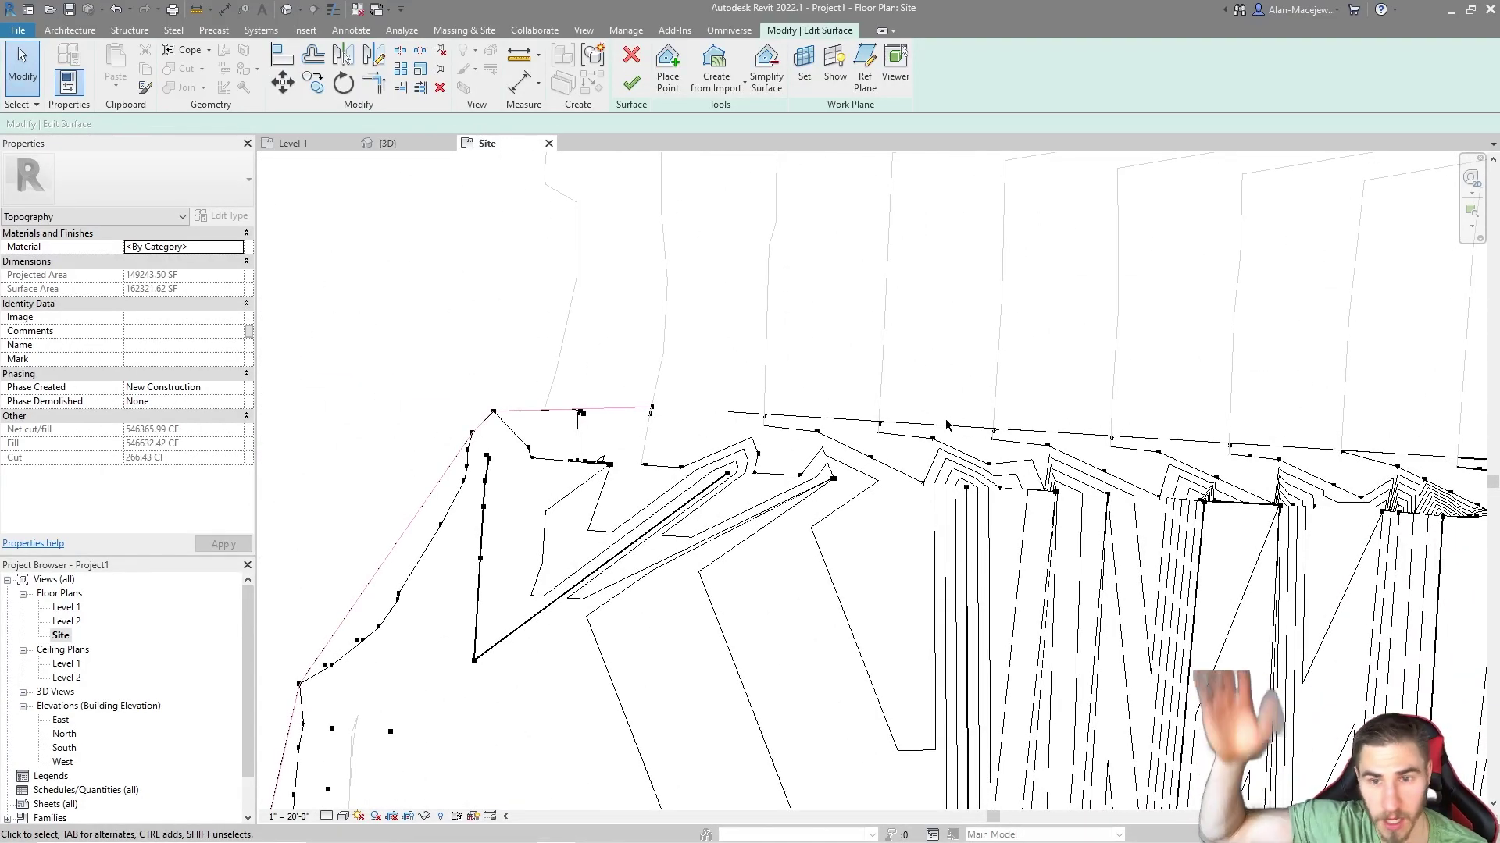
{"action": "scroll", "coordinate": [1014, 395], "scroll_direction": "down", "scroll_amount": 5}
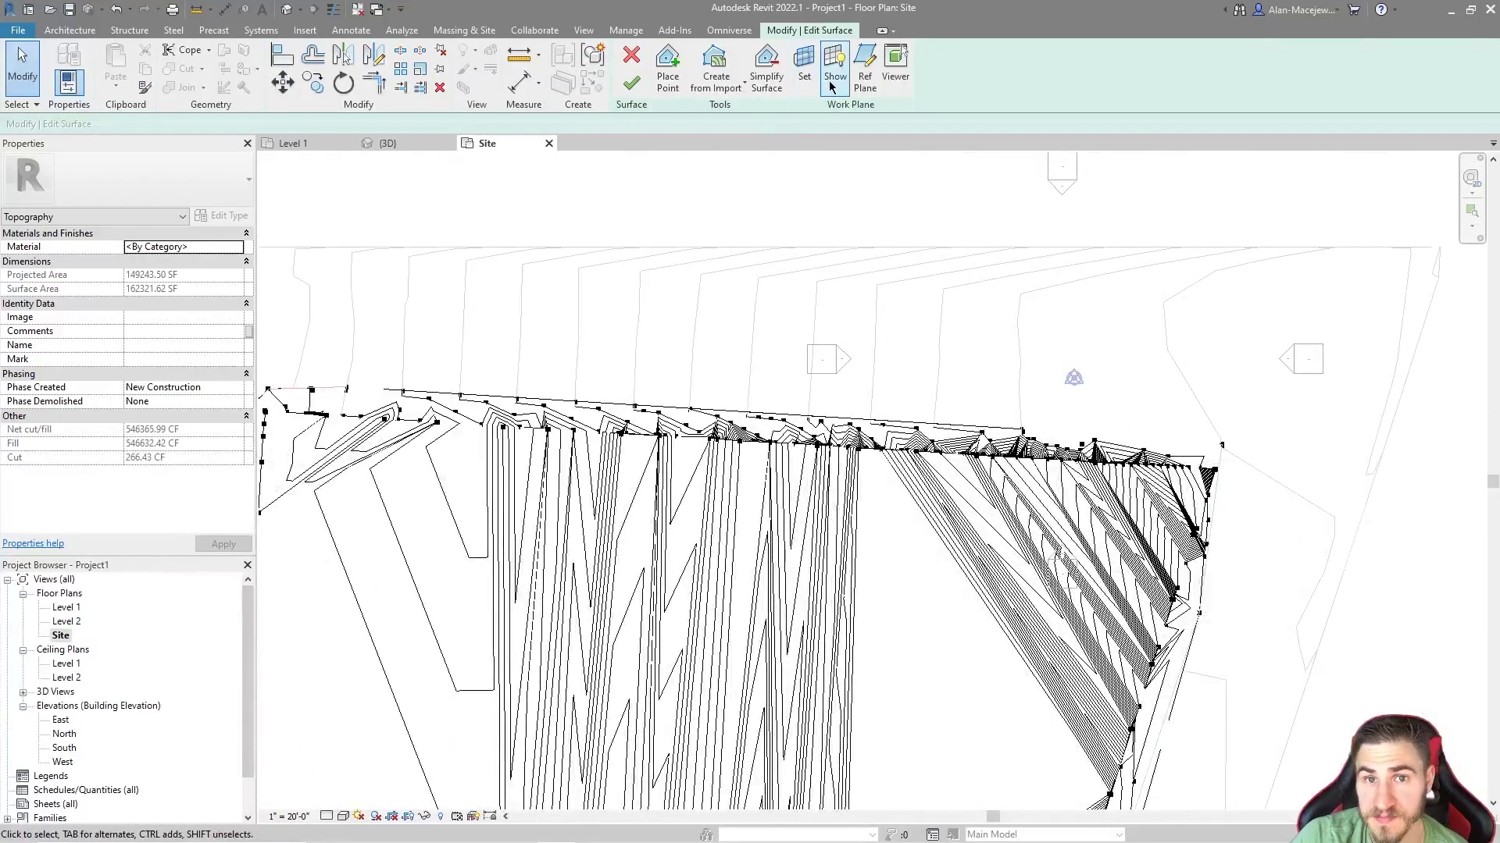
{"action": "middle_click_drag", "start_coordinate": [798, 377], "coordinate": [998, 238]}
{"action": "scroll", "coordinate": [998, 238], "scroll_direction": "down", "scroll_amount": 1}
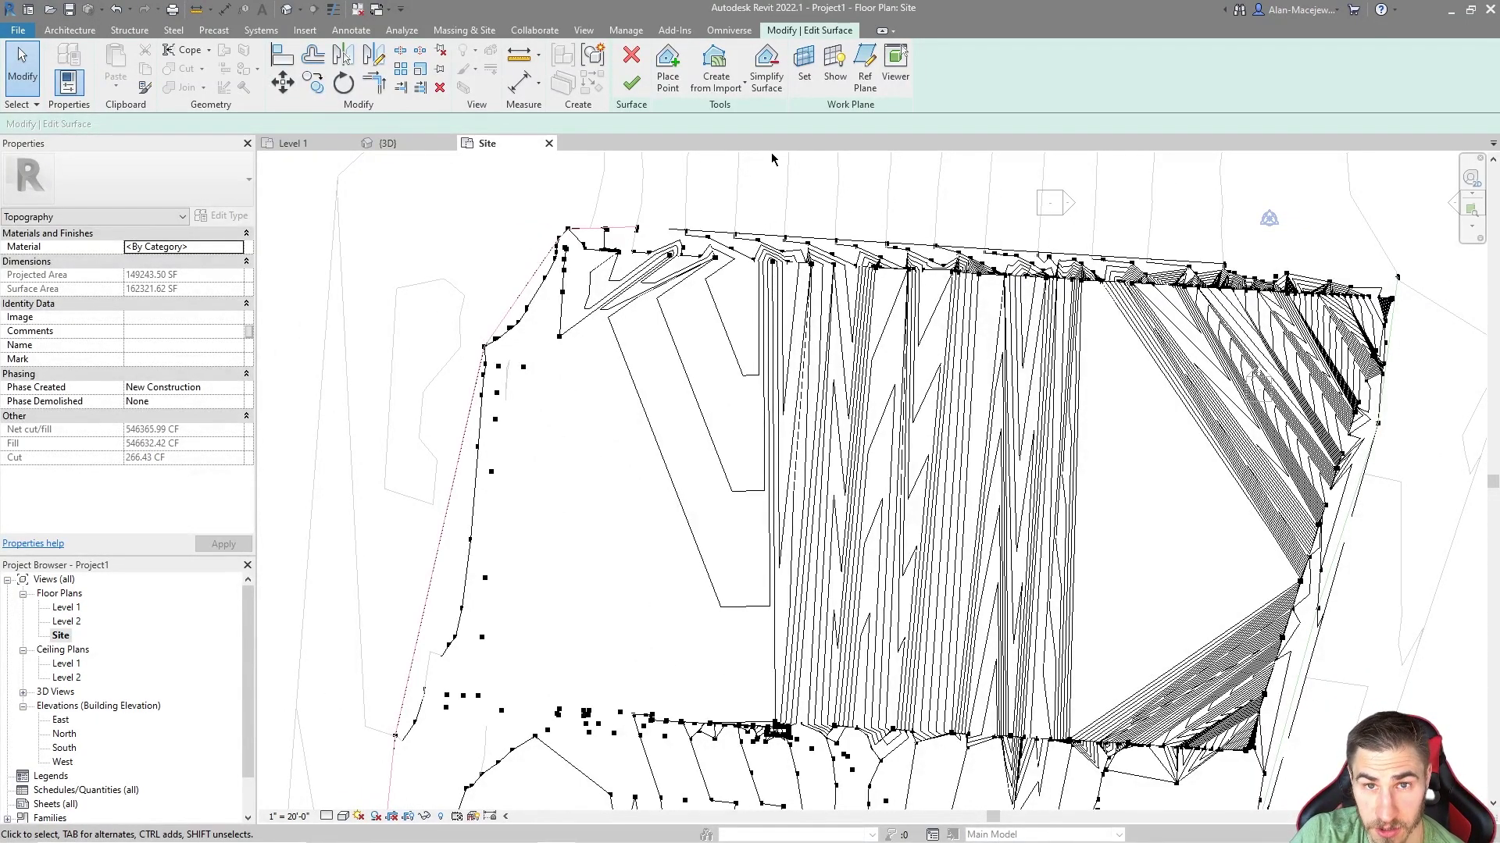
Step: Delete the new topography surface from the Site plan, leaving its boundary reference planes and lines
{"action": "middle_click_drag", "start_coordinate": [1174, 494], "coordinate": [1117, 553]}
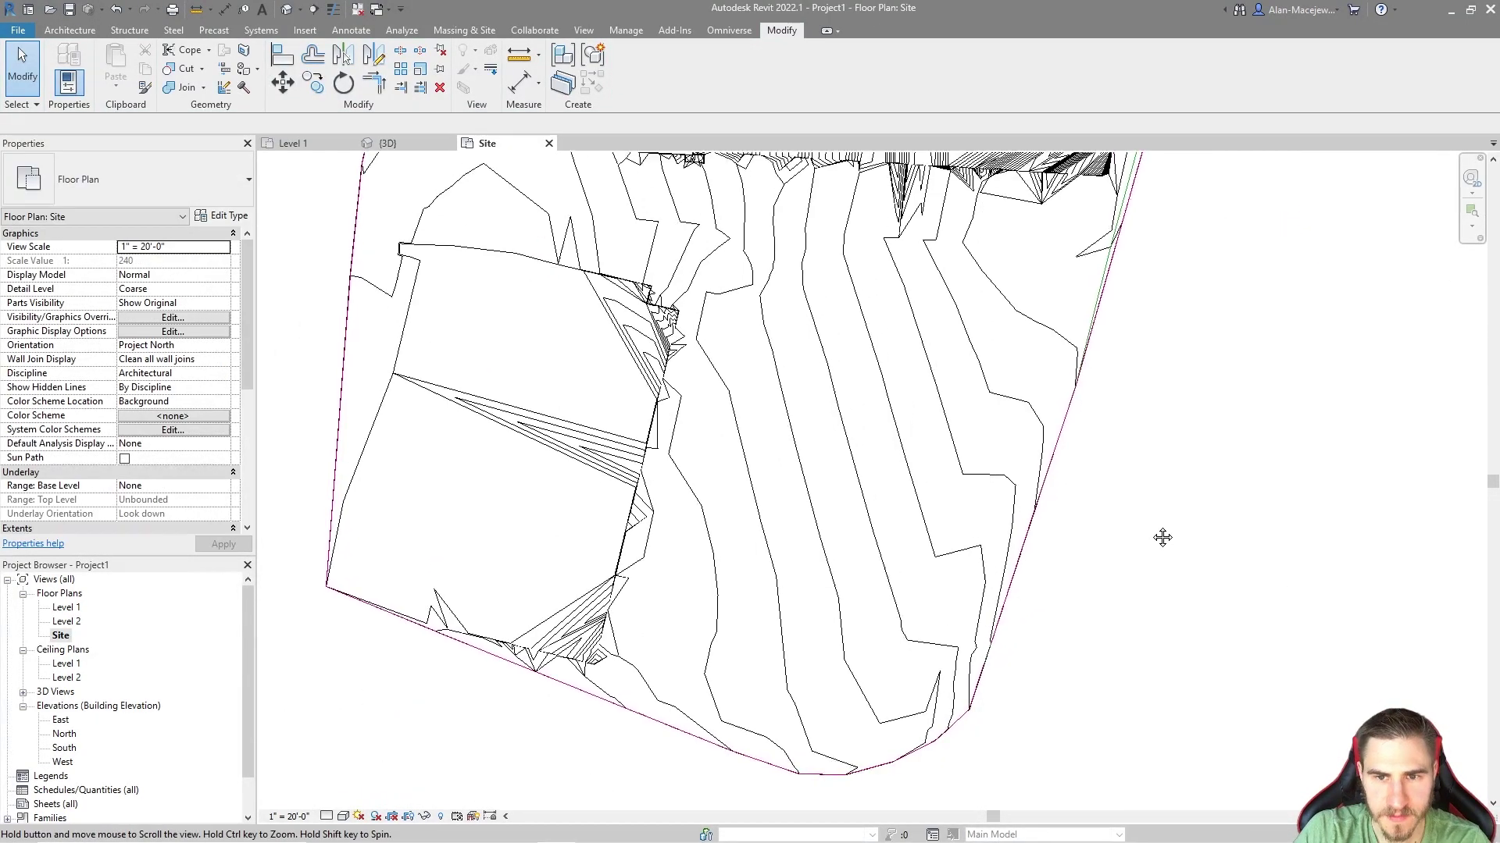
{"action": "scroll", "coordinate": [1117, 553], "scroll_direction": "down", "scroll_amount": 2}
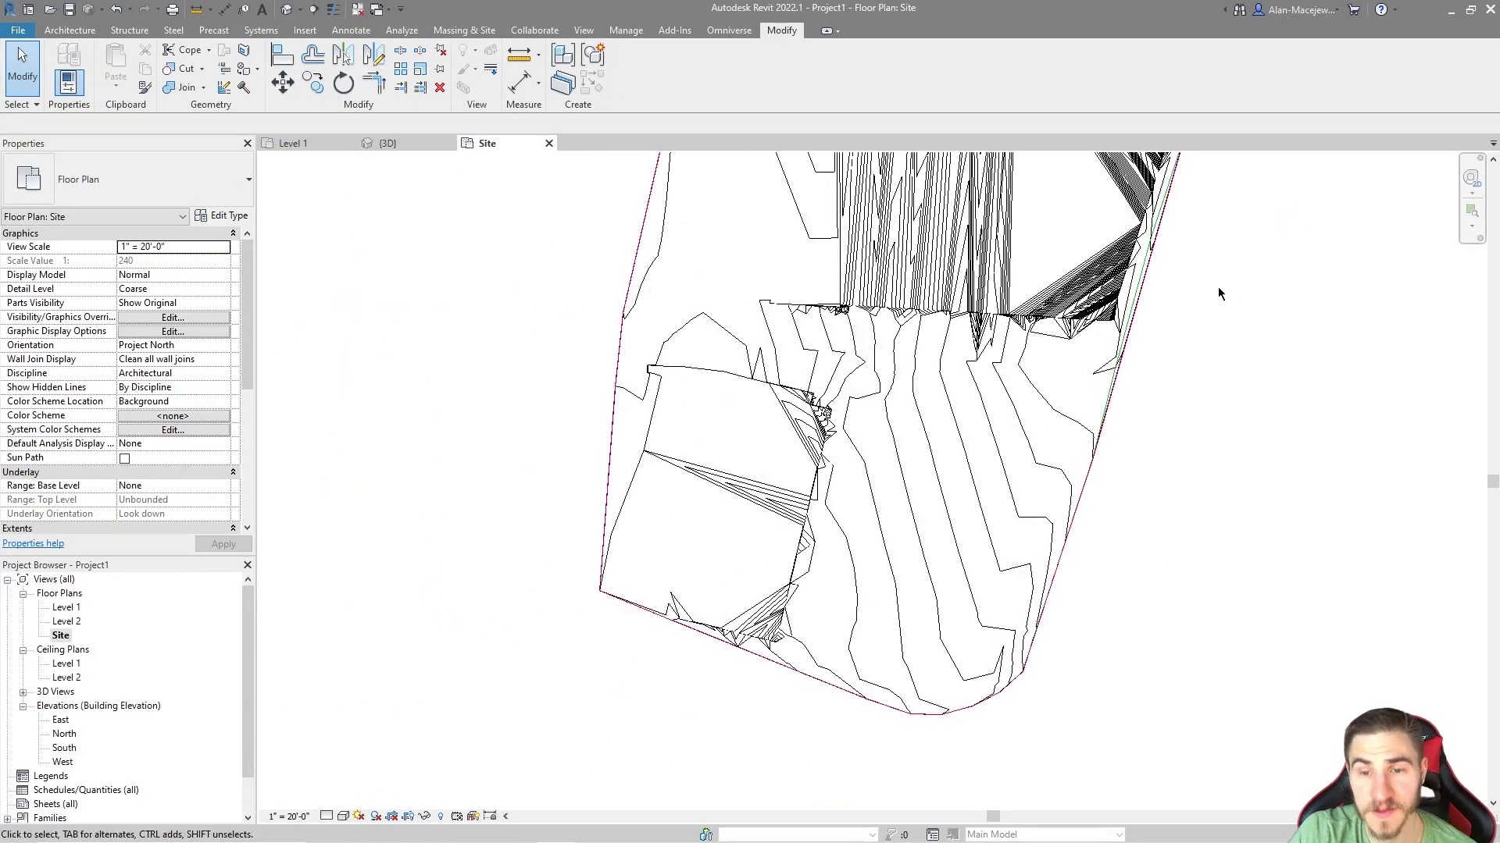
{"action": "middle_click_drag", "start_coordinate": [1232, 318], "coordinate": [1077, 492]}
{"action": "scroll", "coordinate": [1117, 406], "scroll_direction": "down", "scroll_amount": 1}
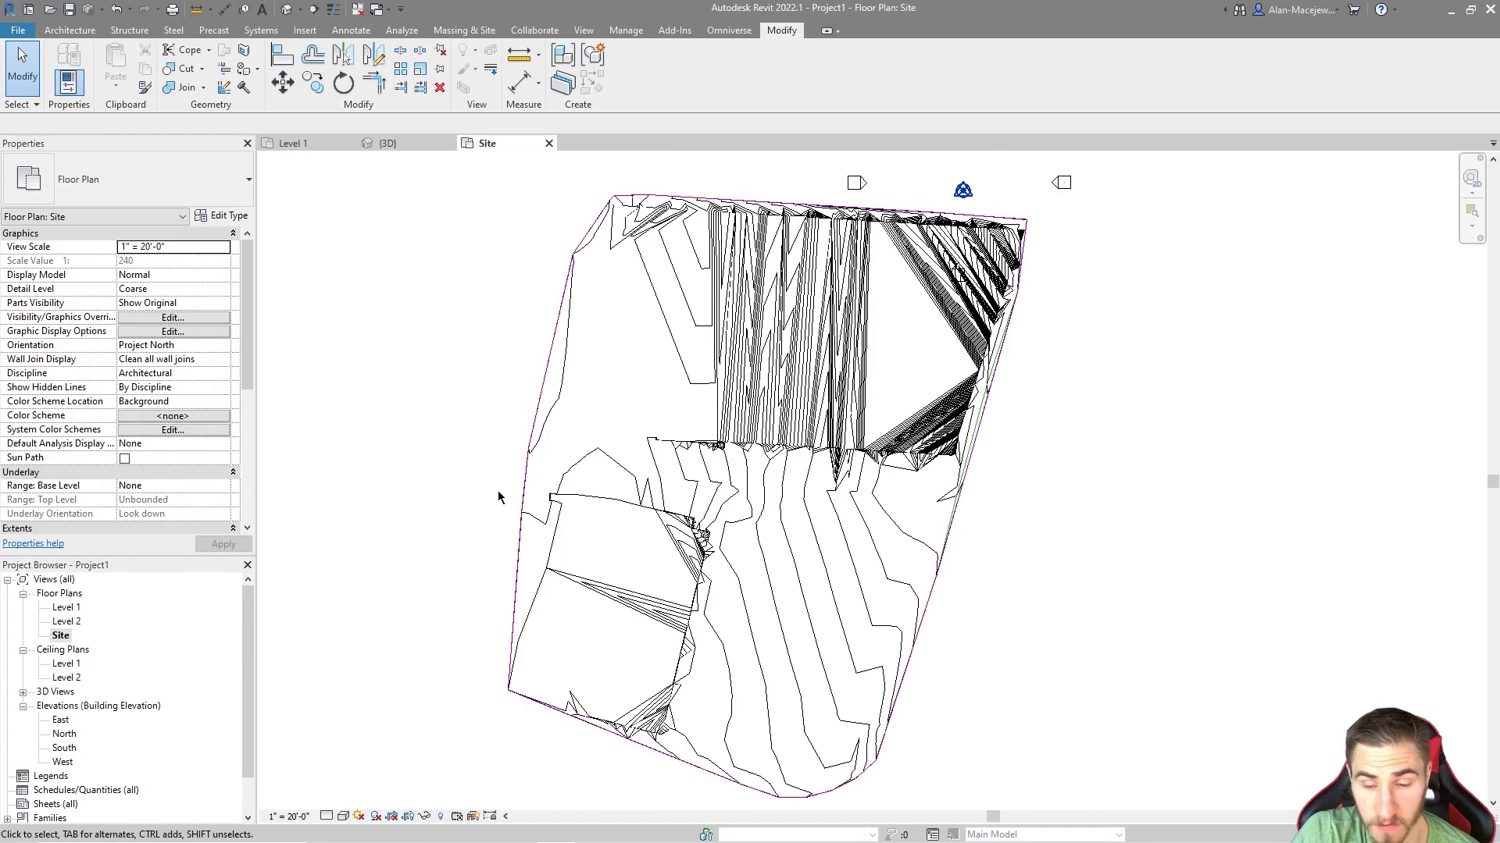
{"action": "left_click", "coordinate": [804, 454]}
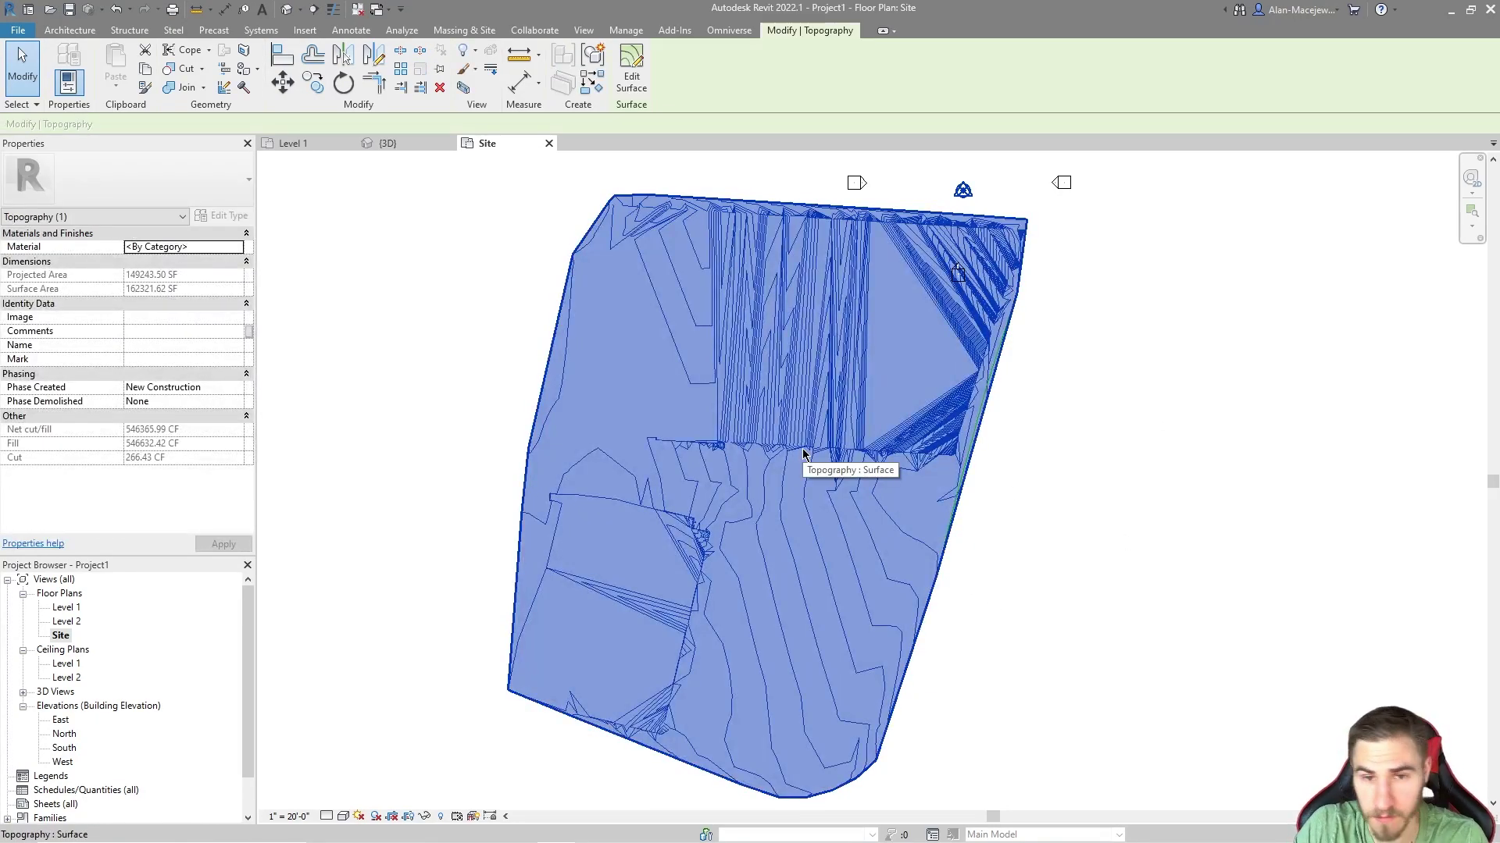
{"action": "key", "text": "Delete"}
Step: Examine the remaining boundary outline for places where the green lines differ from the reference planes
{"action": "middle_click_drag", "start_coordinate": [898, 696], "coordinate": [915, 629]}
{"action": "scroll", "coordinate": [889, 664], "scroll_direction": "up", "scroll_amount": 3}
{"action": "middle_click_drag", "start_coordinate": [308, 363], "coordinate": [687, 542]}
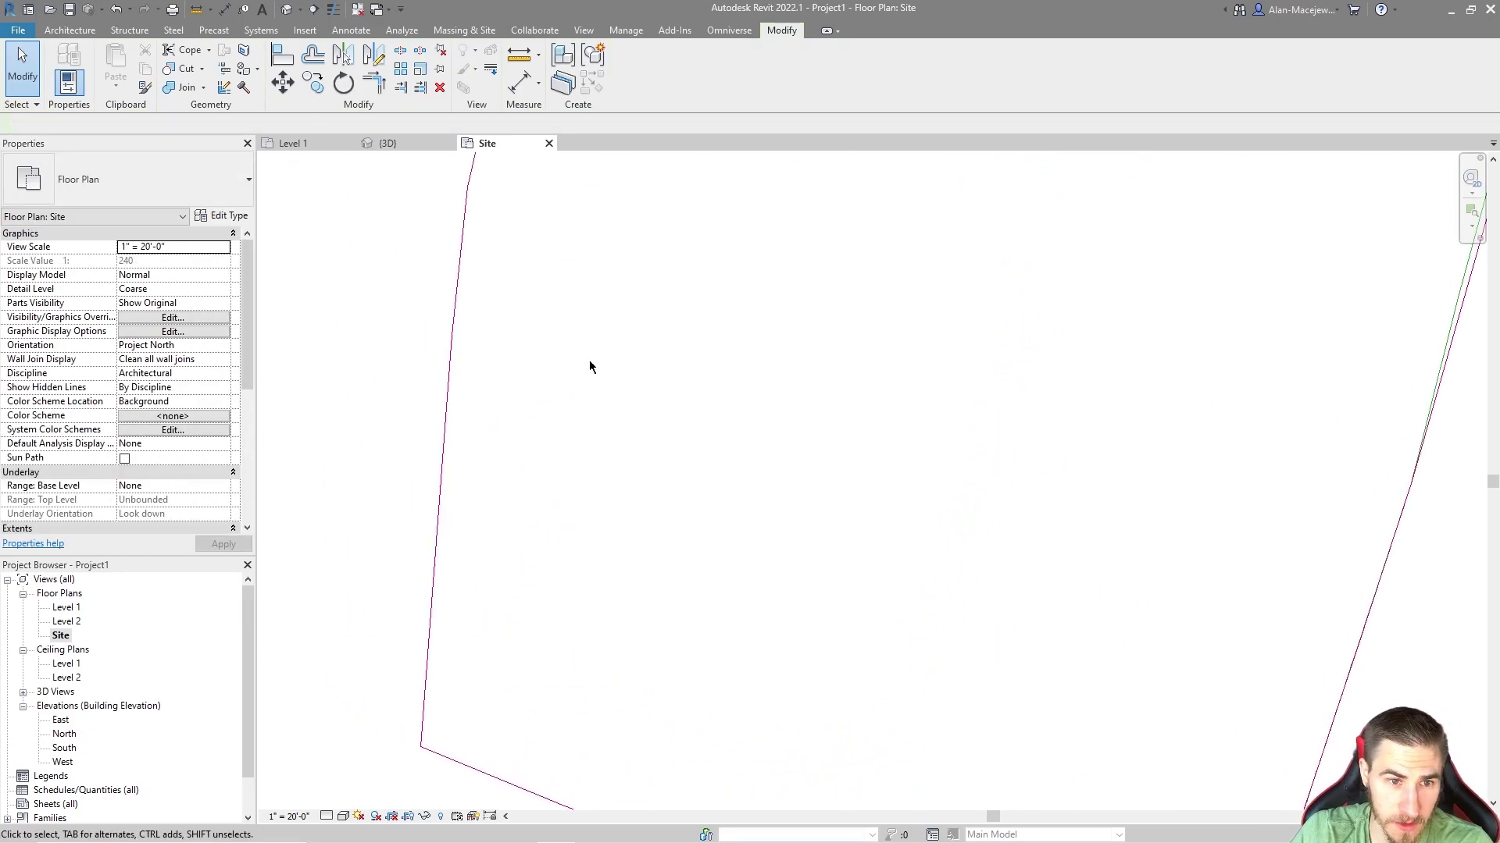
{"action": "middle_click_drag", "start_coordinate": [1022, 170], "coordinate": [722, 494]}
{"action": "scroll", "coordinate": [785, 391], "scroll_direction": "down", "scroll_amount": 2}
{"action": "left_click", "coordinate": [416, 323]}
{"action": "left_click", "coordinate": [785, 392]}
{"action": "middle_click_drag", "start_coordinate": [981, 522], "coordinate": [821, 545]}
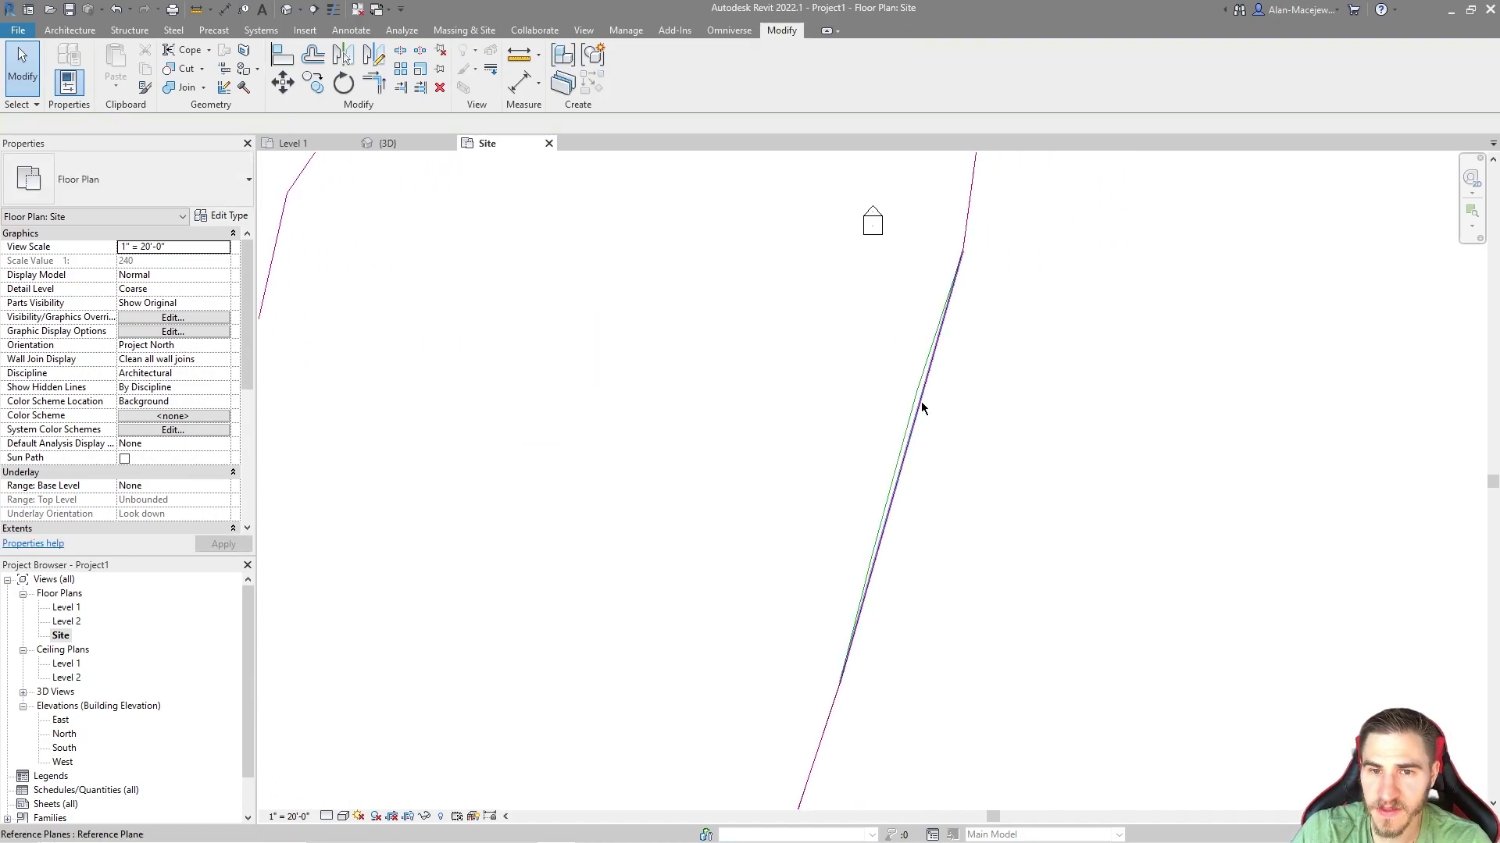
{"action": "middle_click_drag", "start_coordinate": [953, 597], "coordinate": [971, 368]}
Step: Check the chain of old model lines and the long reference plane on the east edge by selecting each in turn
{"action": "left_click", "coordinate": [737, 748]}
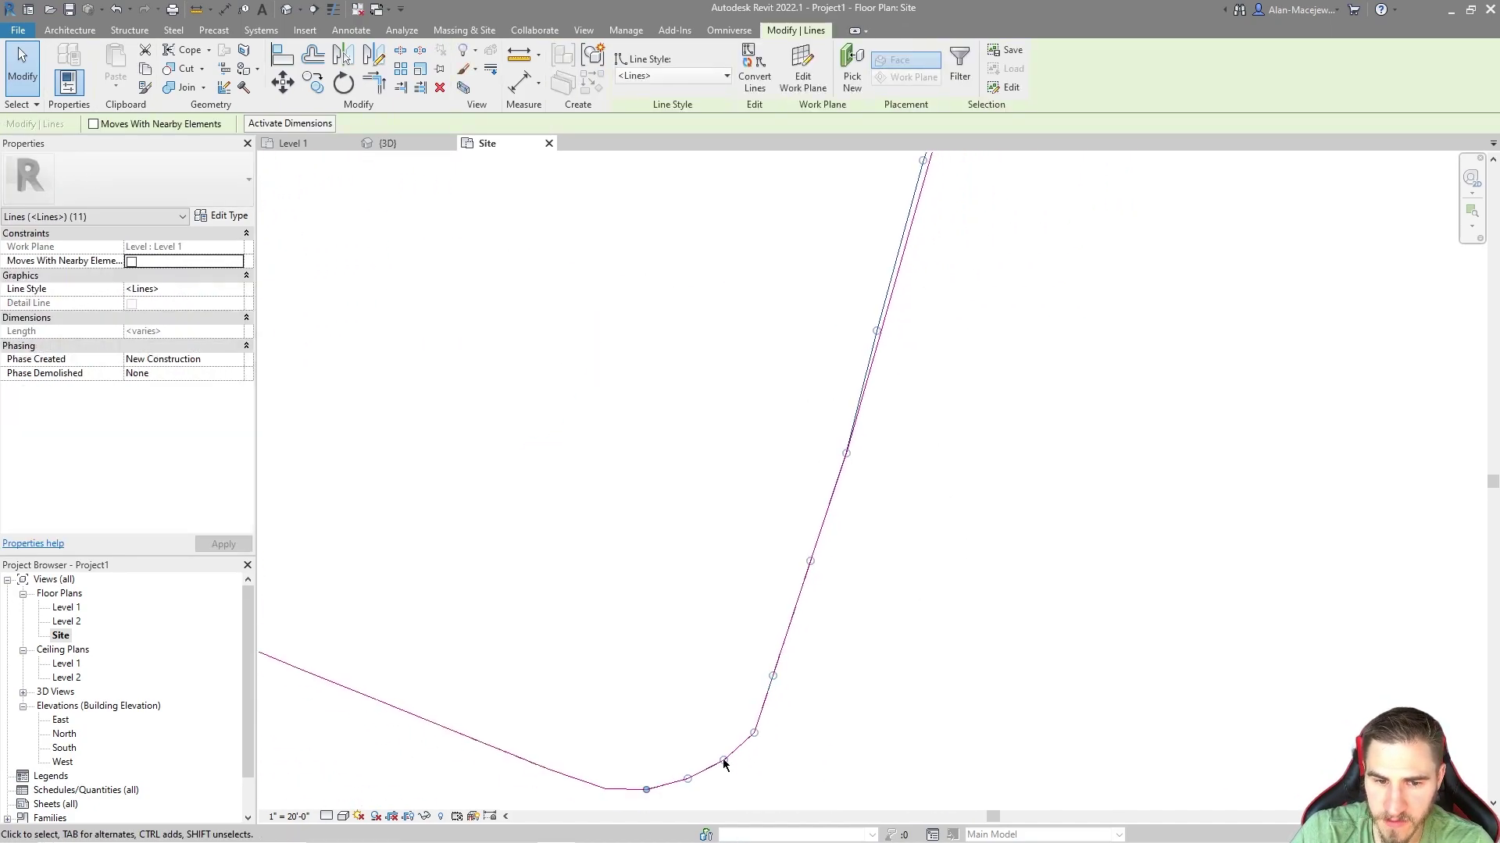
{"action": "scroll", "coordinate": [831, 552], "scroll_direction": "down", "scroll_amount": 2}
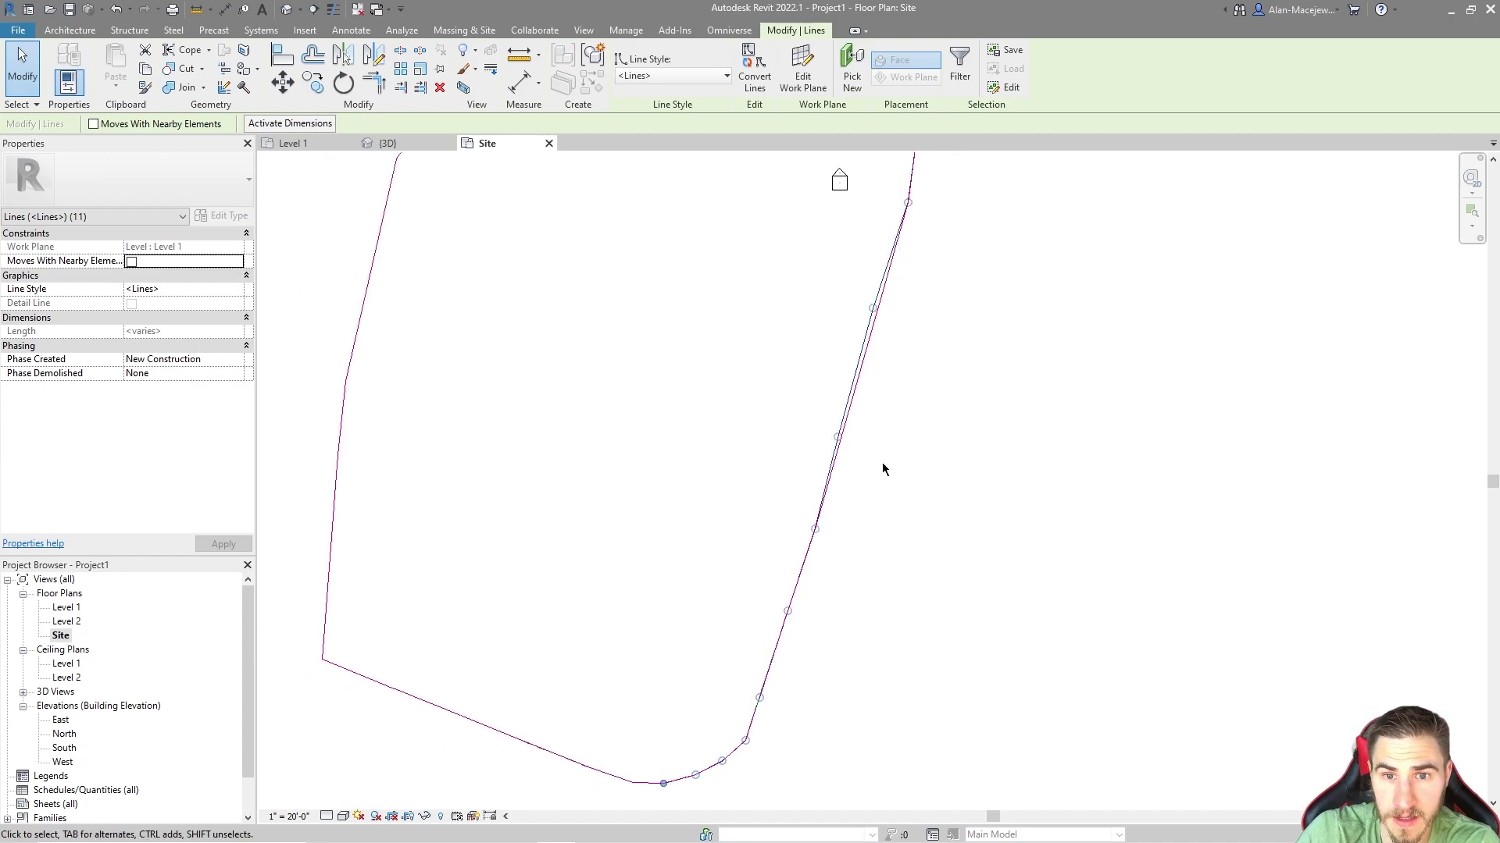
{"action": "scroll", "coordinate": [892, 457], "scroll_direction": "up", "scroll_amount": 5}
{"action": "key", "text": "Escape"}
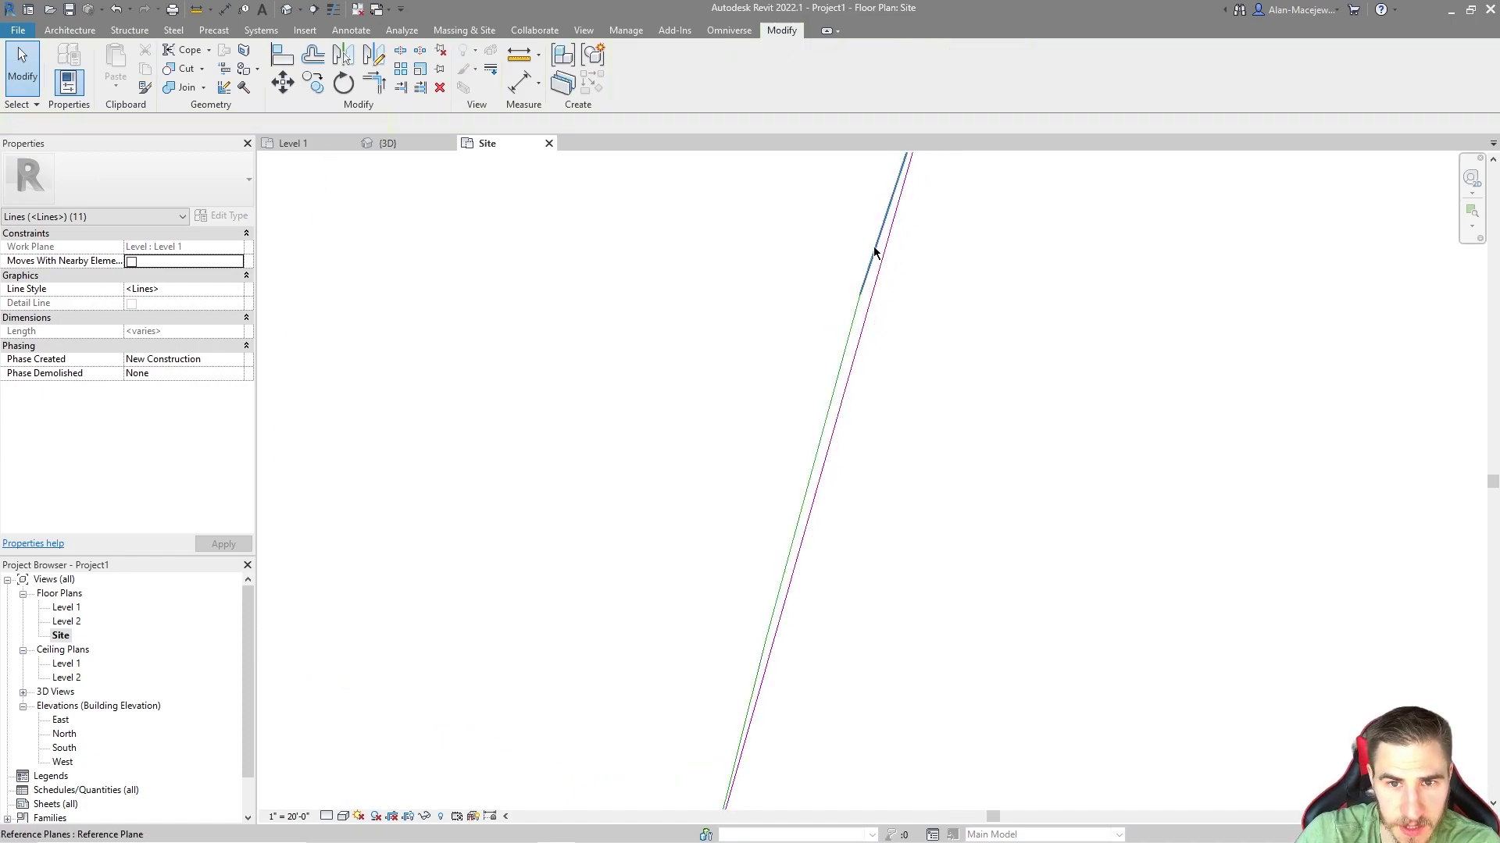
{"action": "middle_click_drag", "start_coordinate": [878, 252], "coordinate": [866, 367]}
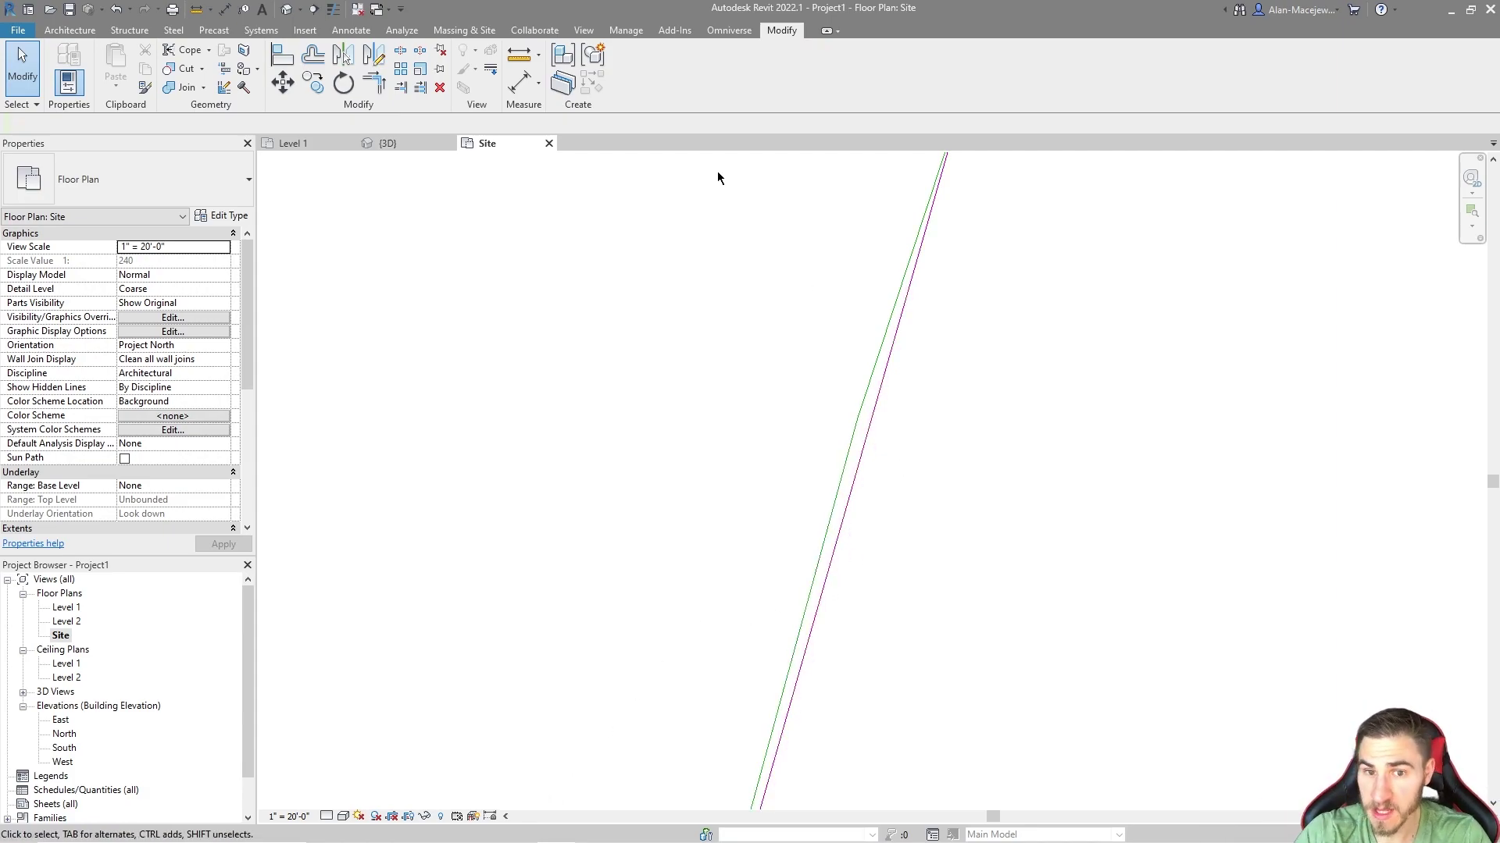
{"action": "left_click", "coordinate": [852, 448]}
{"action": "left_click", "coordinate": [742, 420]}
{"action": "middle_click_drag", "start_coordinate": [722, 416], "coordinate": [701, 415]}
{"action": "left_click", "coordinate": [835, 434]}
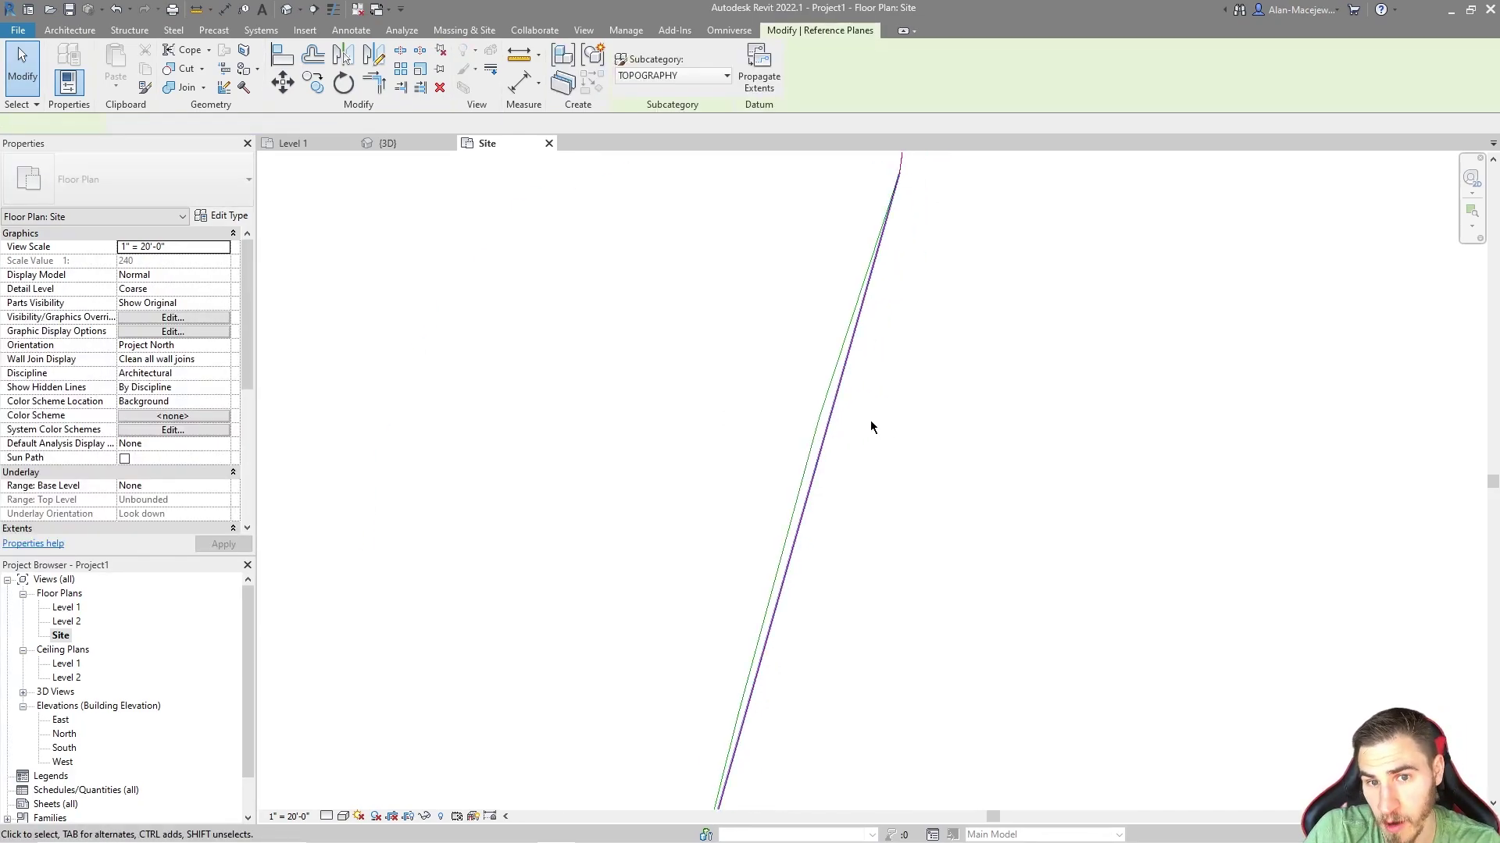
{"action": "left_click", "coordinate": [898, 442]}
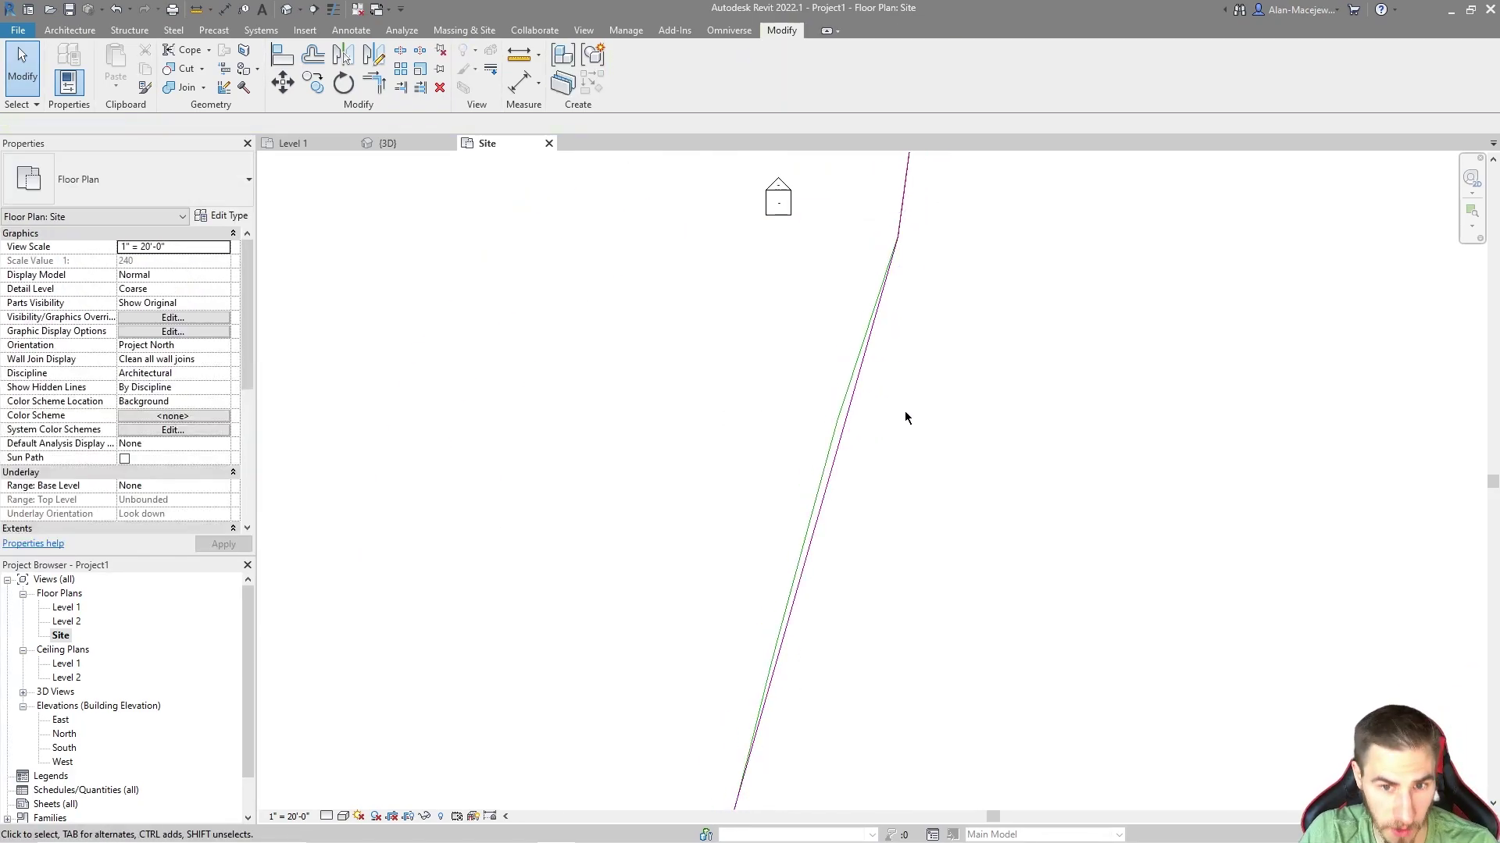
Step: Delete the old green model lines that deviate from the reference planes along the east edge
{"action": "left_click", "coordinate": [815, 508]}
{"action": "left_click", "coordinate": [914, 585]}
{"action": "scroll", "coordinate": [920, 585], "scroll_direction": "down", "scroll_amount": 3}
{"action": "middle_click_drag", "start_coordinate": [917, 542], "coordinate": [972, 435]}
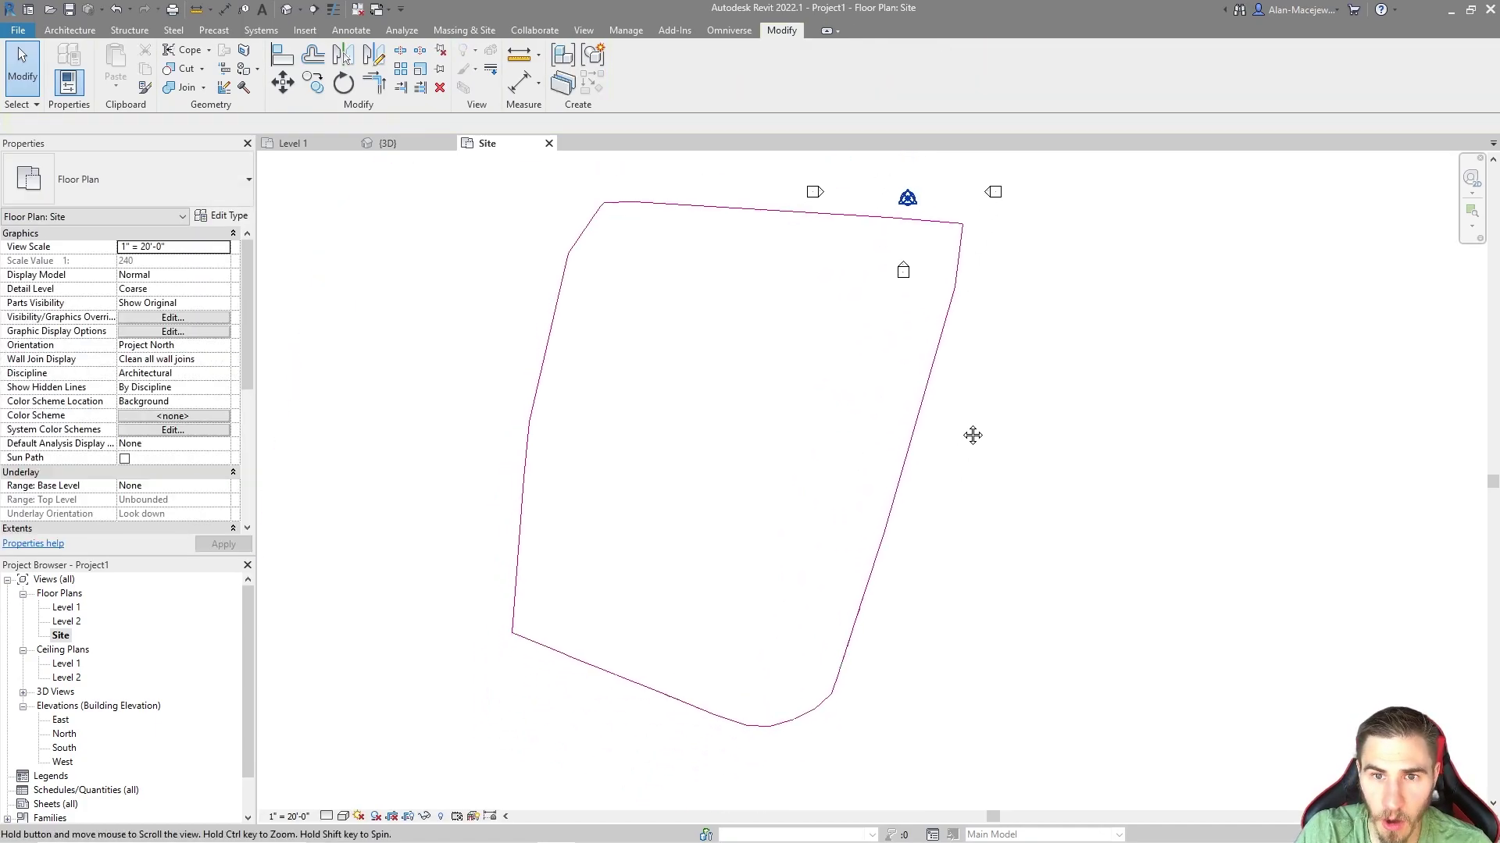
{"action": "left_click", "coordinate": [840, 671]}
{"action": "key", "text": "Delete"}
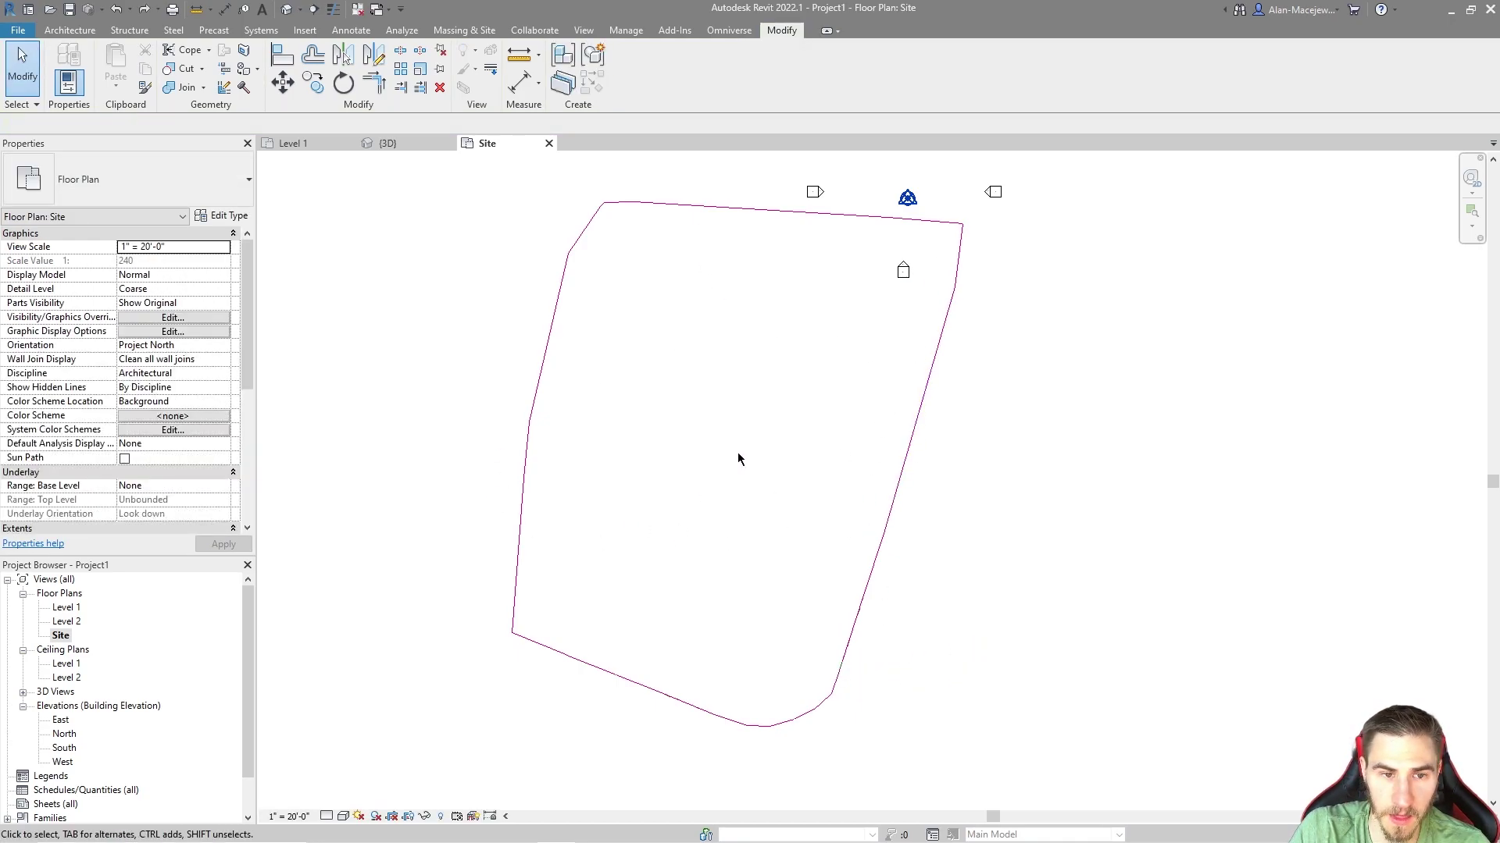
{"action": "middle_click_drag", "start_coordinate": [650, 495], "coordinate": [631, 535]}
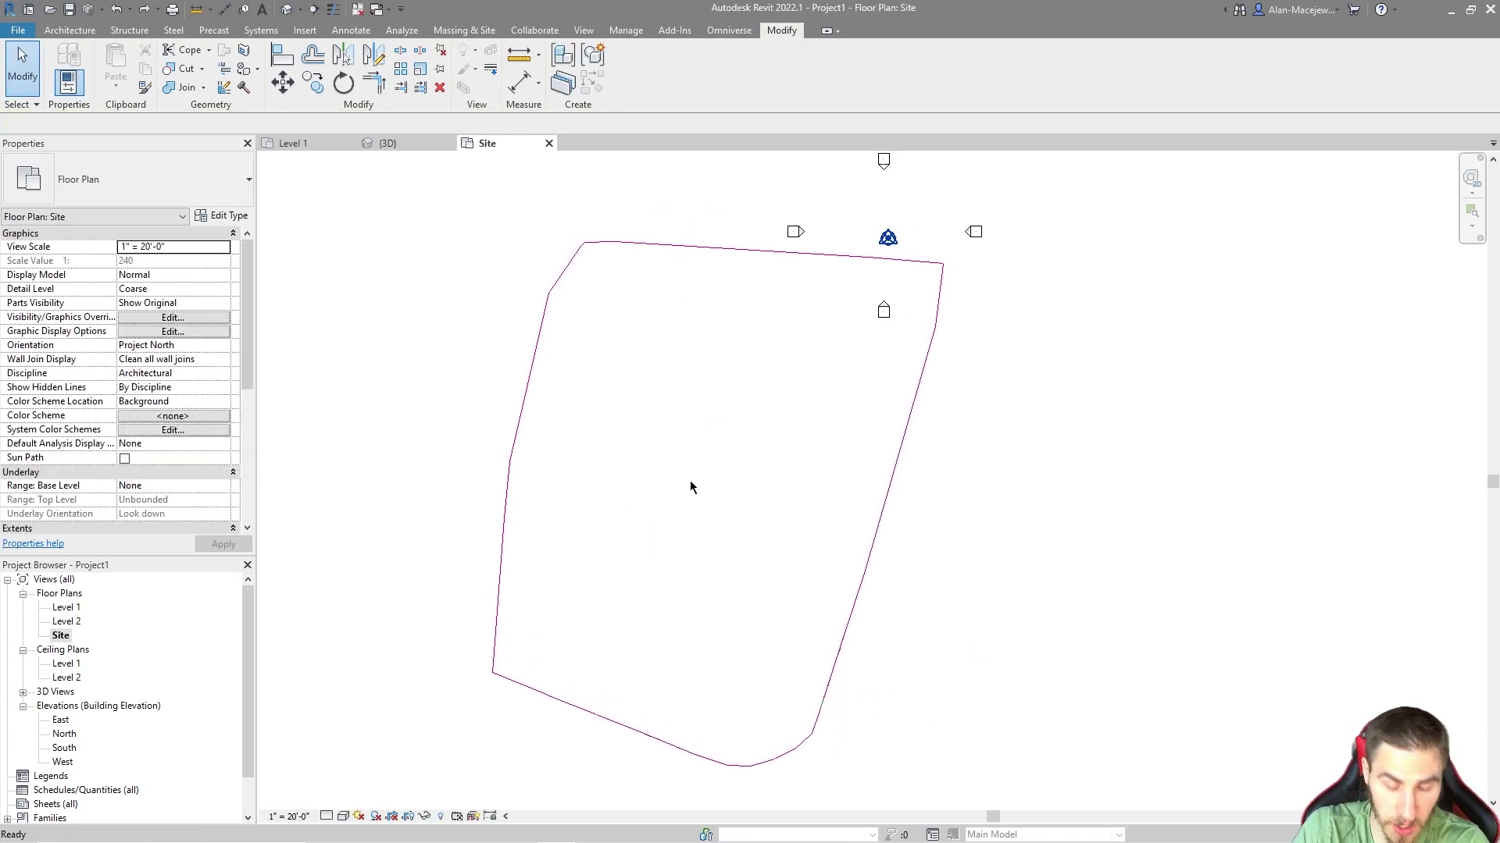
{"action": "key", "text": "d"}
{"action": "key", "text": "l"}
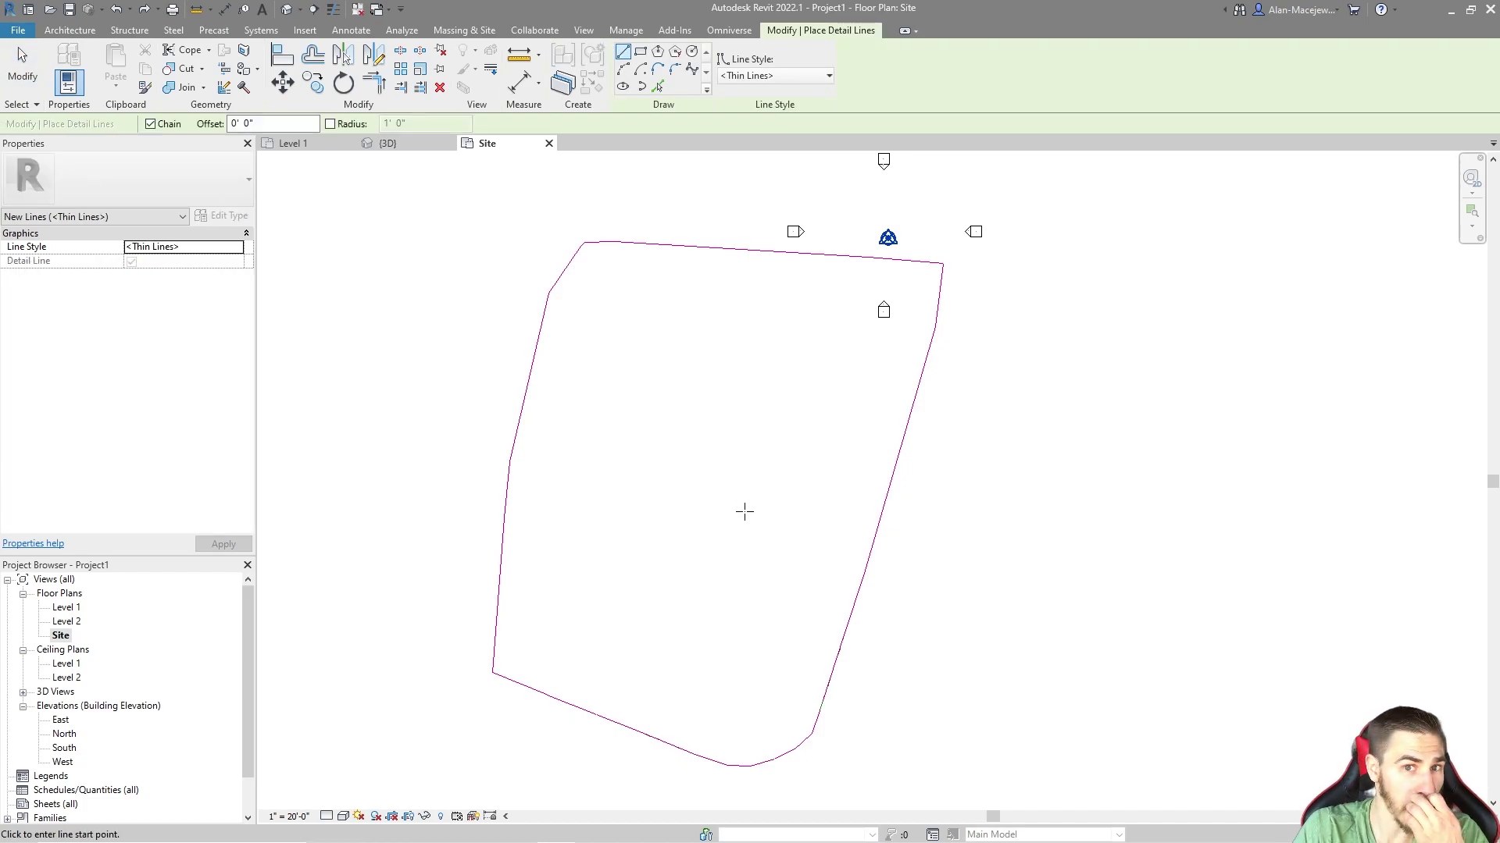
{"action": "key", "text": "Escape"}
{"action": "key", "text": "Escape"}
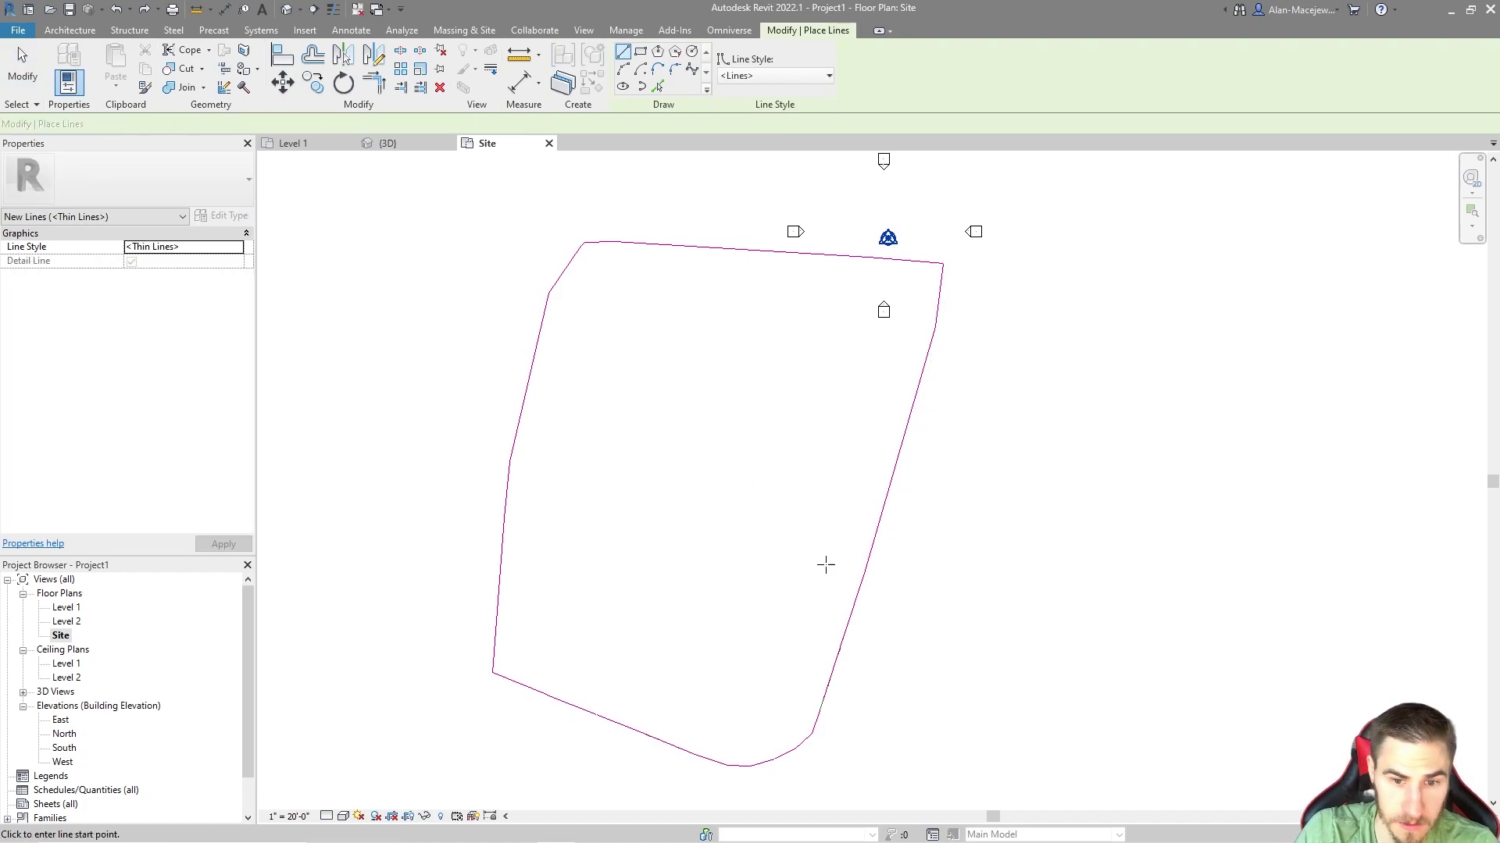
{"action": "left_click_drag", "start_coordinate": [790, 637], "coordinate": [841, 734]}
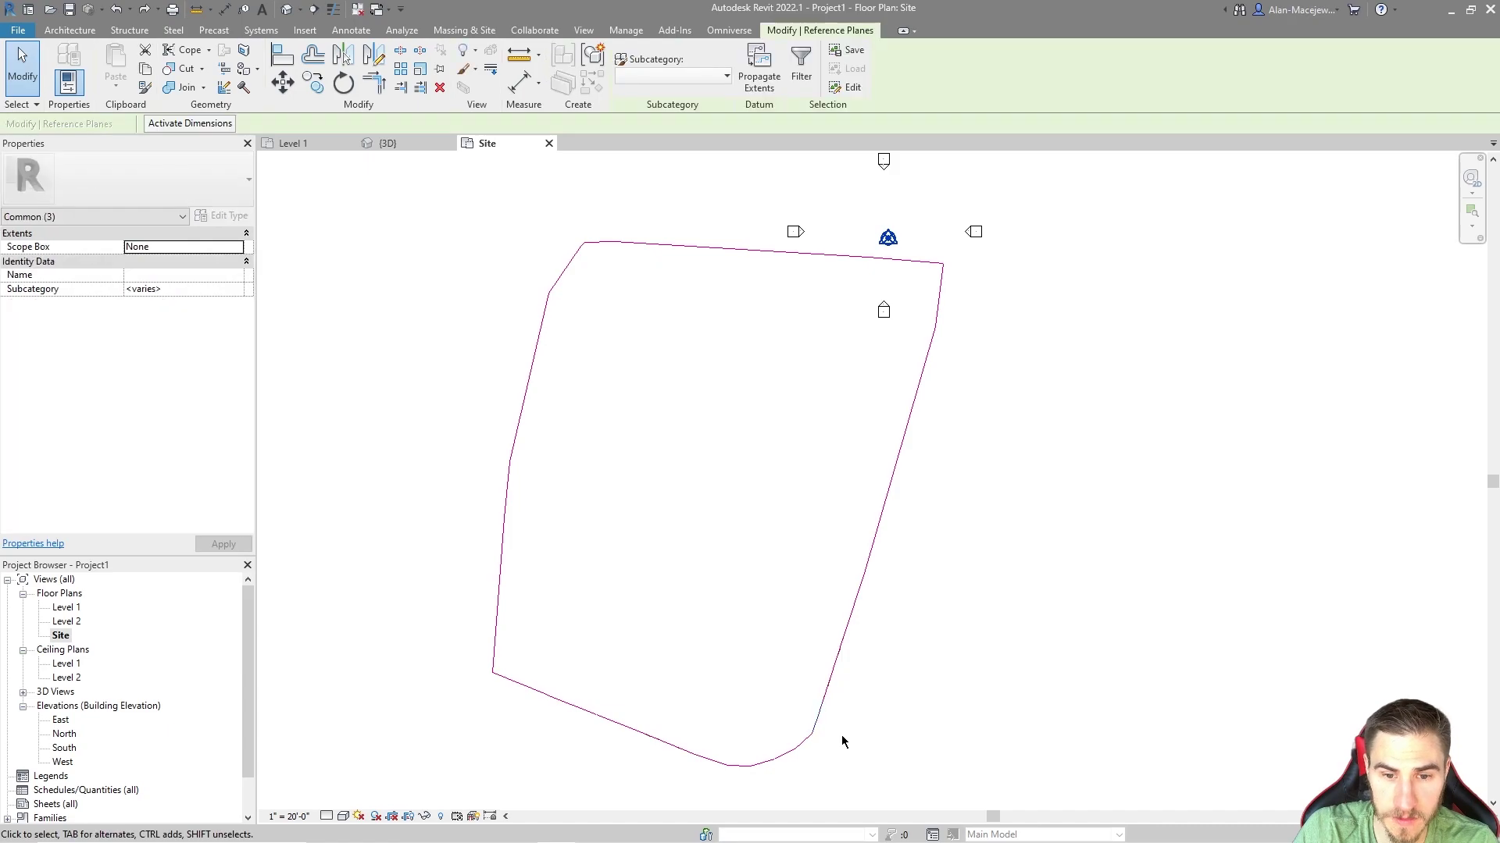
{"action": "left_click", "coordinate": [742, 572]}
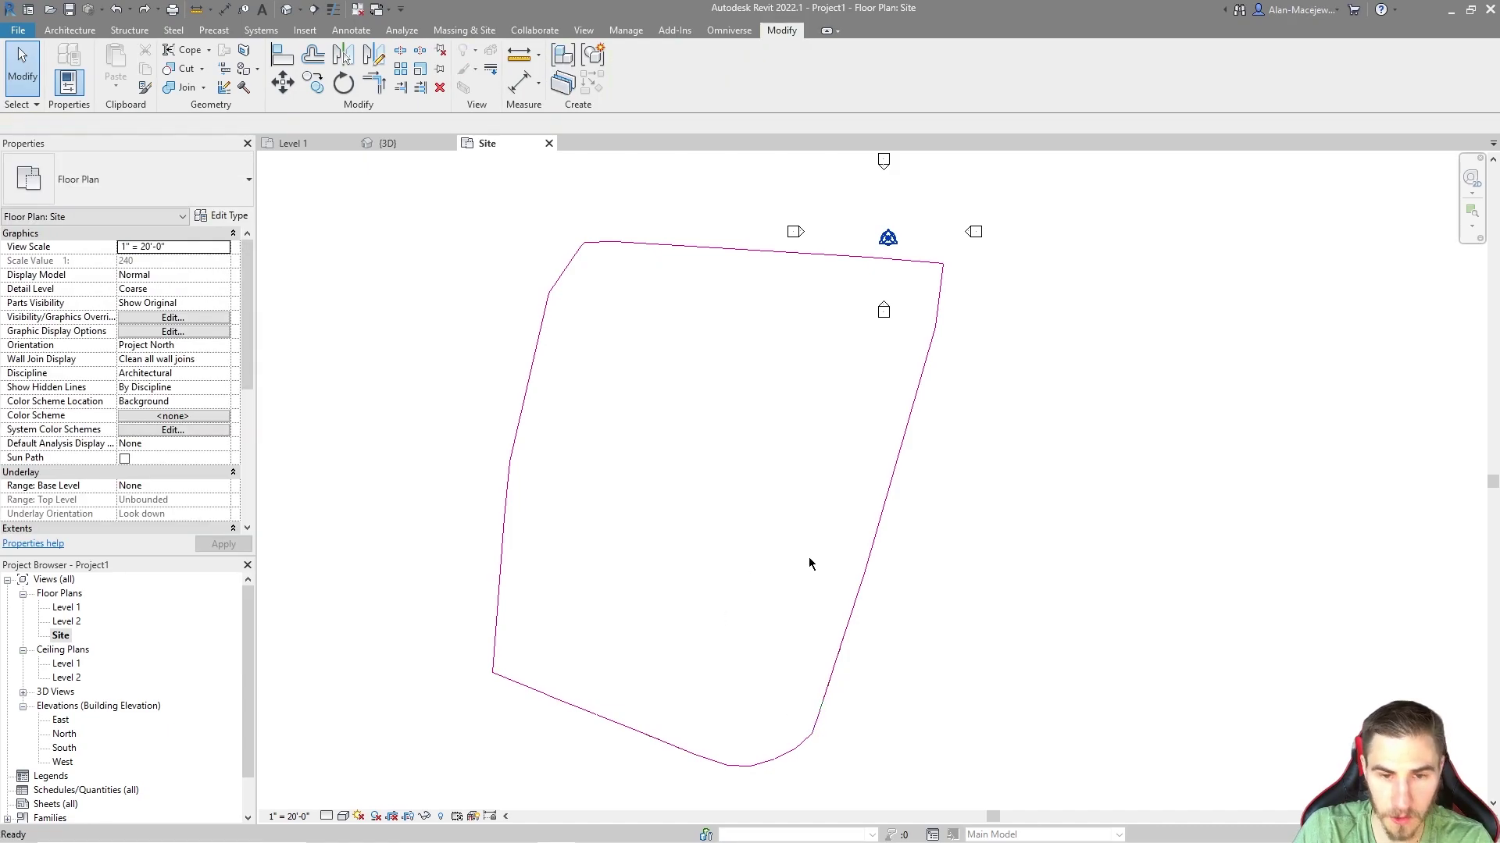
Step: Start model lines in the Wide Lines style with Pick Lines, and trace the reference planes along the south and lower west edges
{"action": "key", "text": "l"}
{"action": "key", "text": "i"}
{"action": "left_click", "coordinate": [773, 75]}
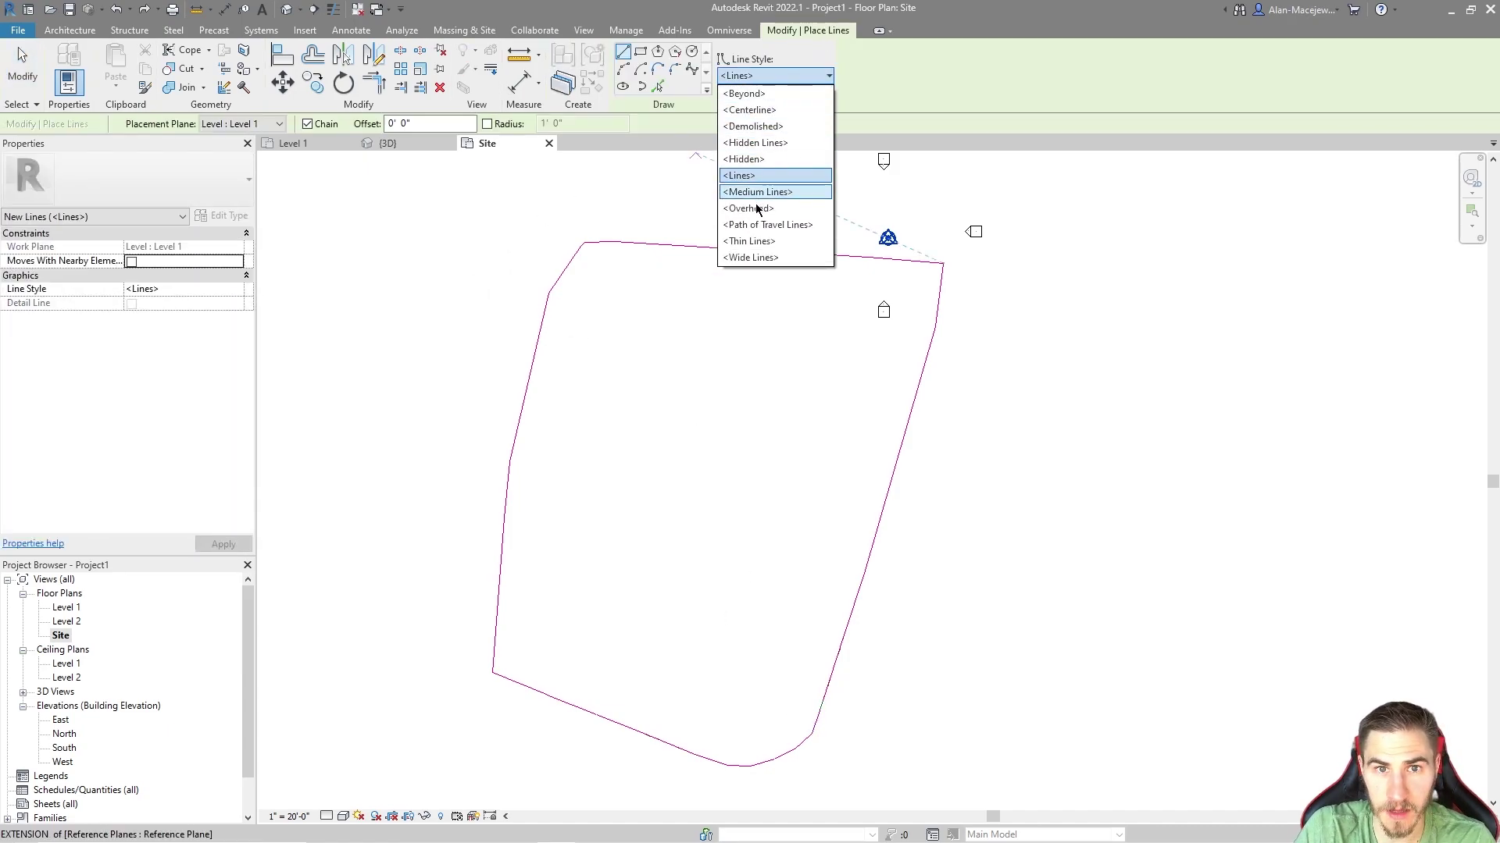
{"action": "left_click", "coordinate": [765, 258]}
{"action": "left_click", "coordinate": [657, 86]}
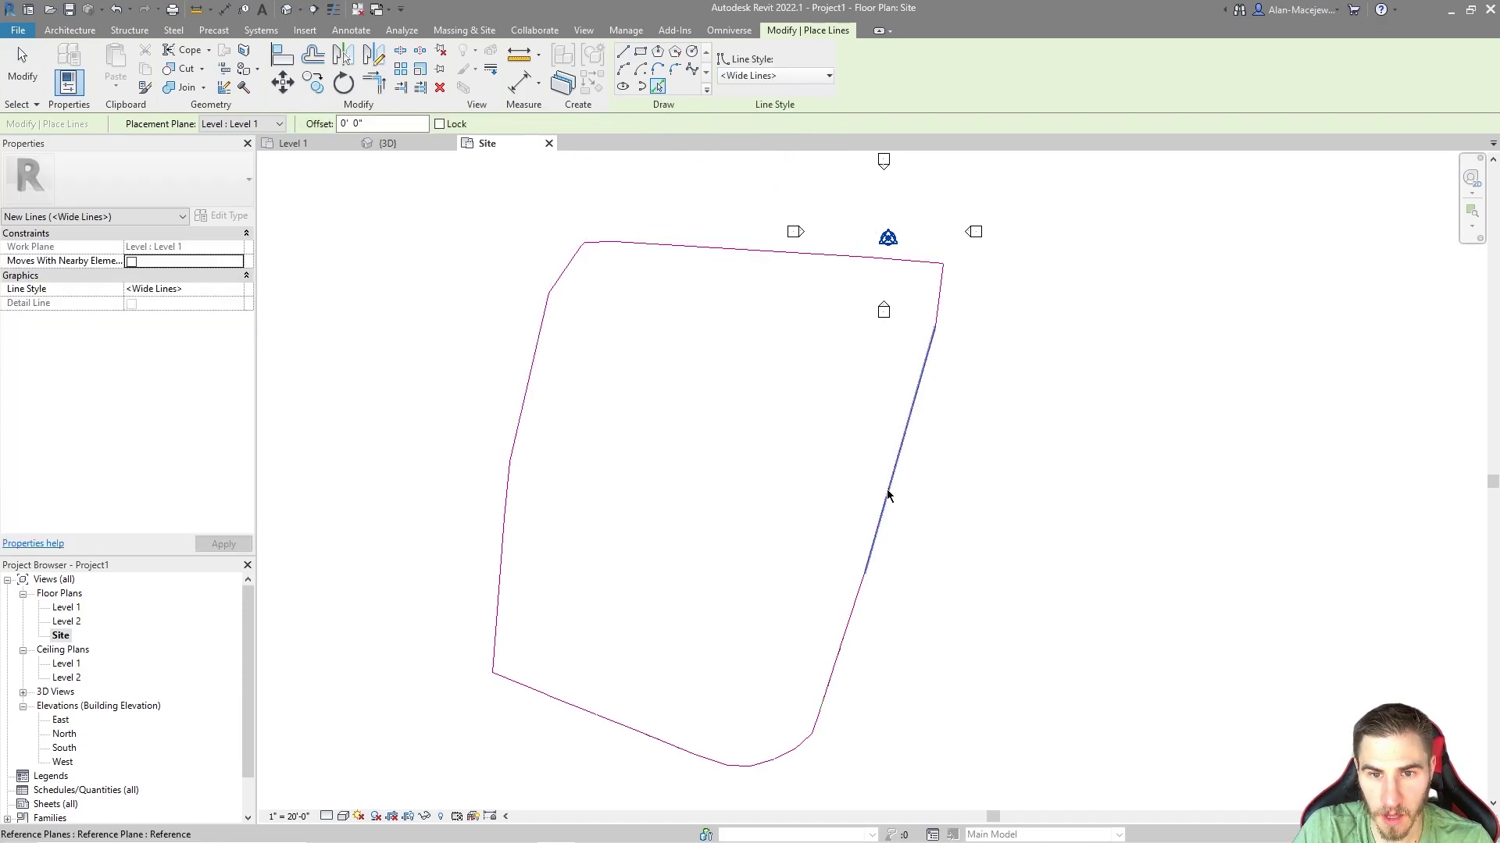
{"action": "scroll", "coordinate": [711, 784], "scroll_direction": "up", "scroll_amount": 2}
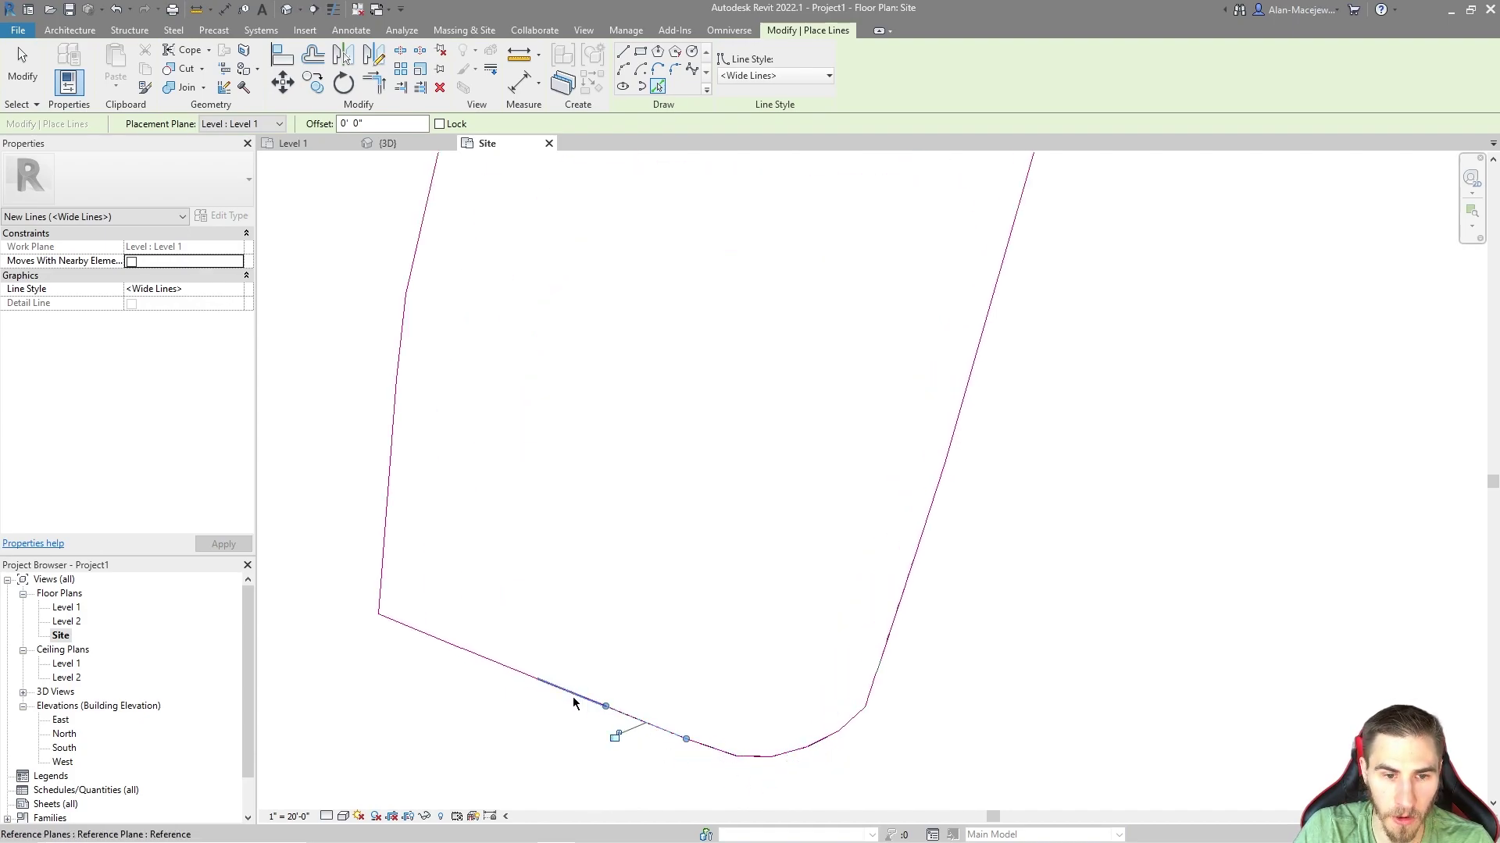
{"action": "left_click", "coordinate": [382, 592]}
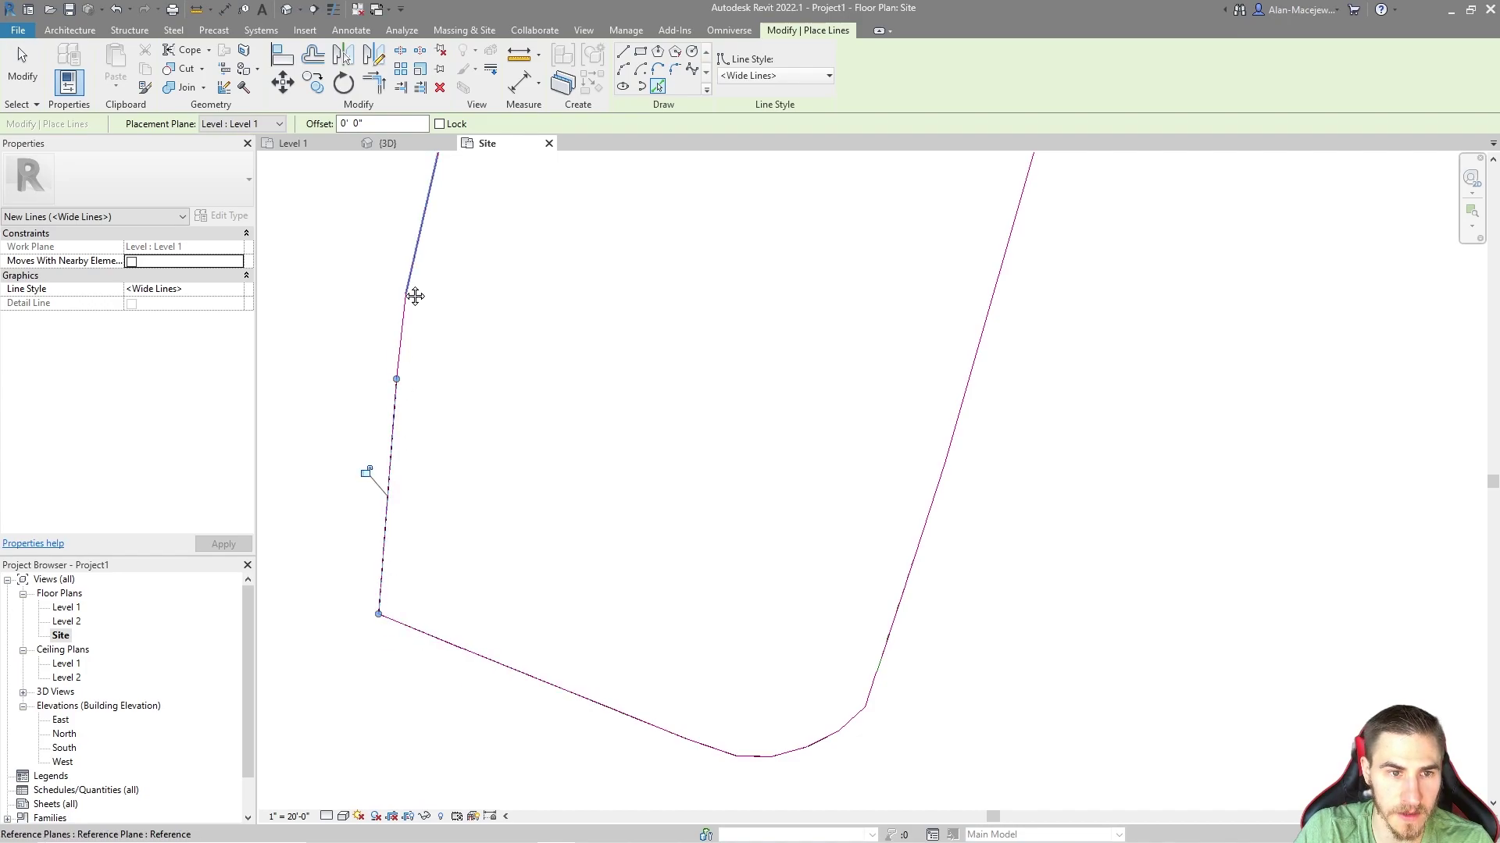
Step: Trace the upper west edge, the northwest corner and the north edge with Wide Lines picked from the reference planes
{"action": "middle_click_drag", "start_coordinate": [405, 292], "coordinate": [310, 591]}
{"action": "left_click", "coordinate": [326, 554]}
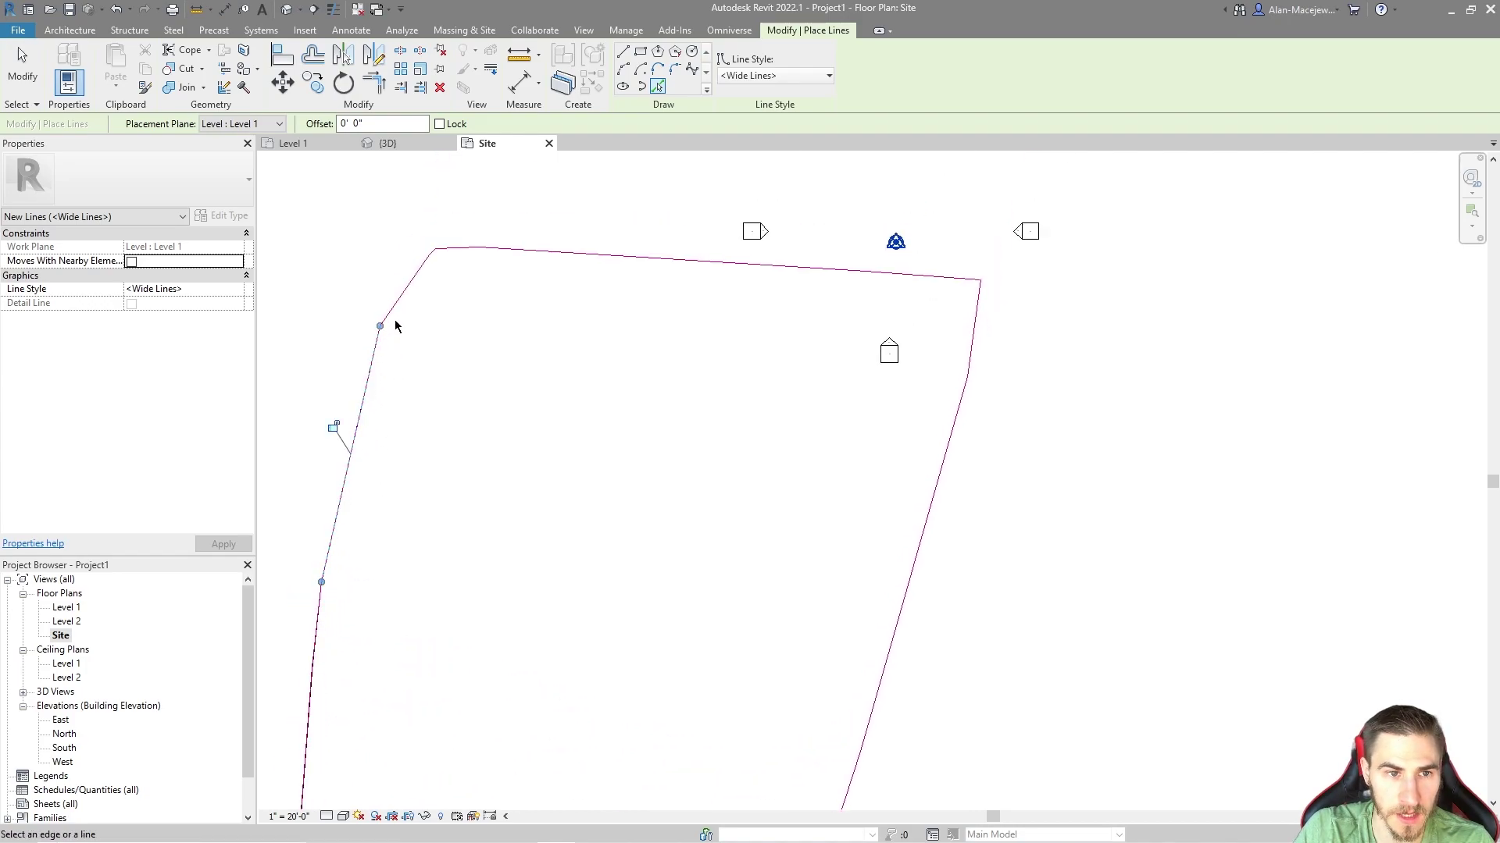
{"action": "scroll", "coordinate": [437, 260], "scroll_direction": "up", "scroll_amount": 5}
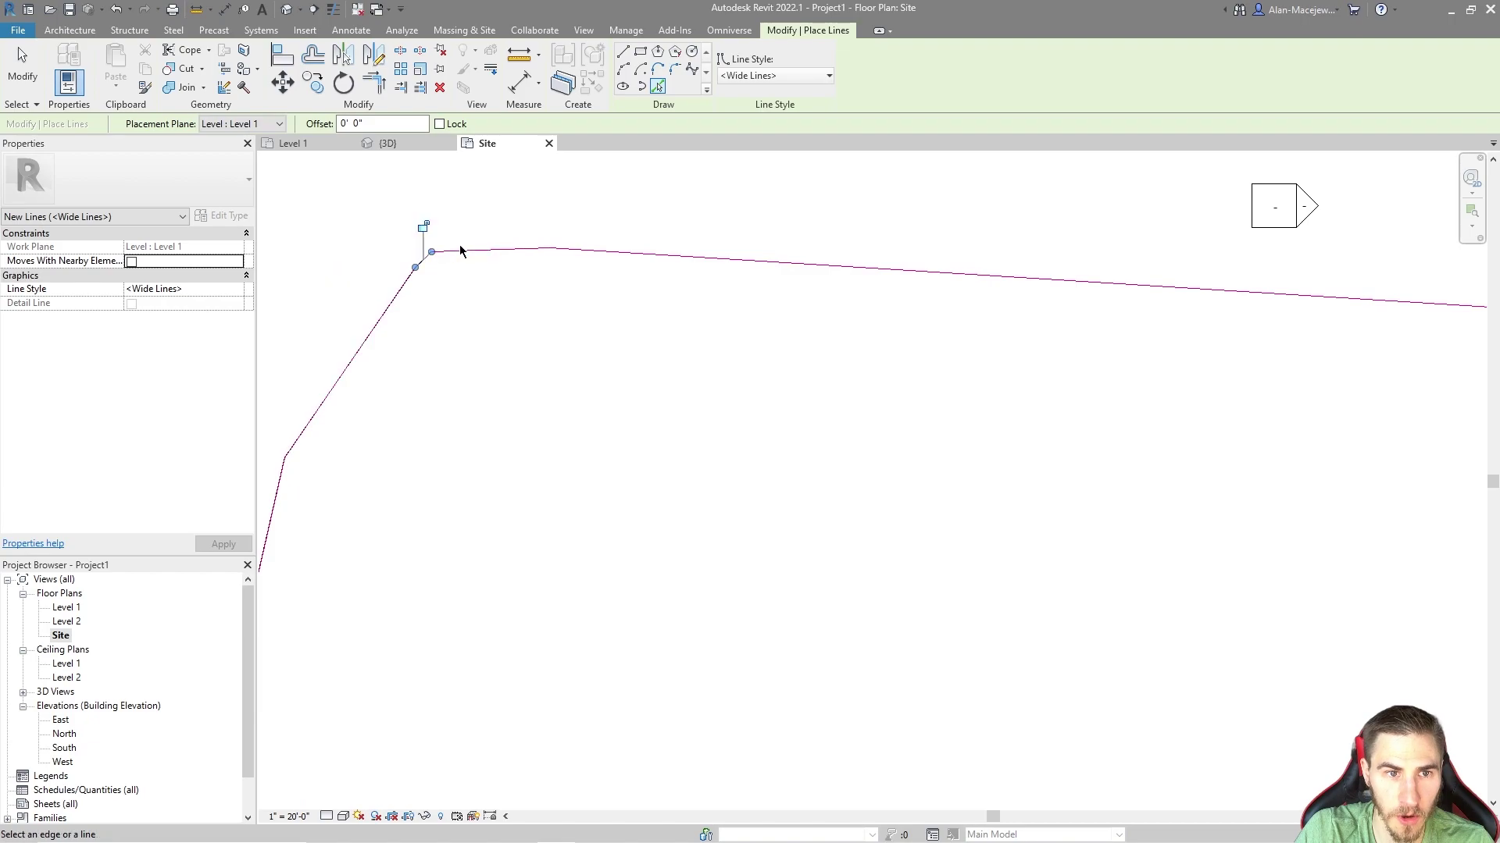
{"action": "left_click", "coordinate": [591, 251]}
Step: Trace the northeast corner and the upper east edge with Wide Lines picked from the reference planes
{"action": "scroll", "coordinate": [593, 250], "scroll_direction": "down", "scroll_amount": 4}
{"action": "middle_click_drag", "start_coordinate": [1082, 348], "coordinate": [814, 359]}
{"action": "scroll", "coordinate": [914, 279], "scroll_direction": "up", "scroll_amount": 4}
{"action": "scroll", "coordinate": [1024, 310], "scroll_direction": "up", "scroll_amount": 6}
{"action": "middle_click_drag", "start_coordinate": [1044, 363], "coordinate": [992, 409]}
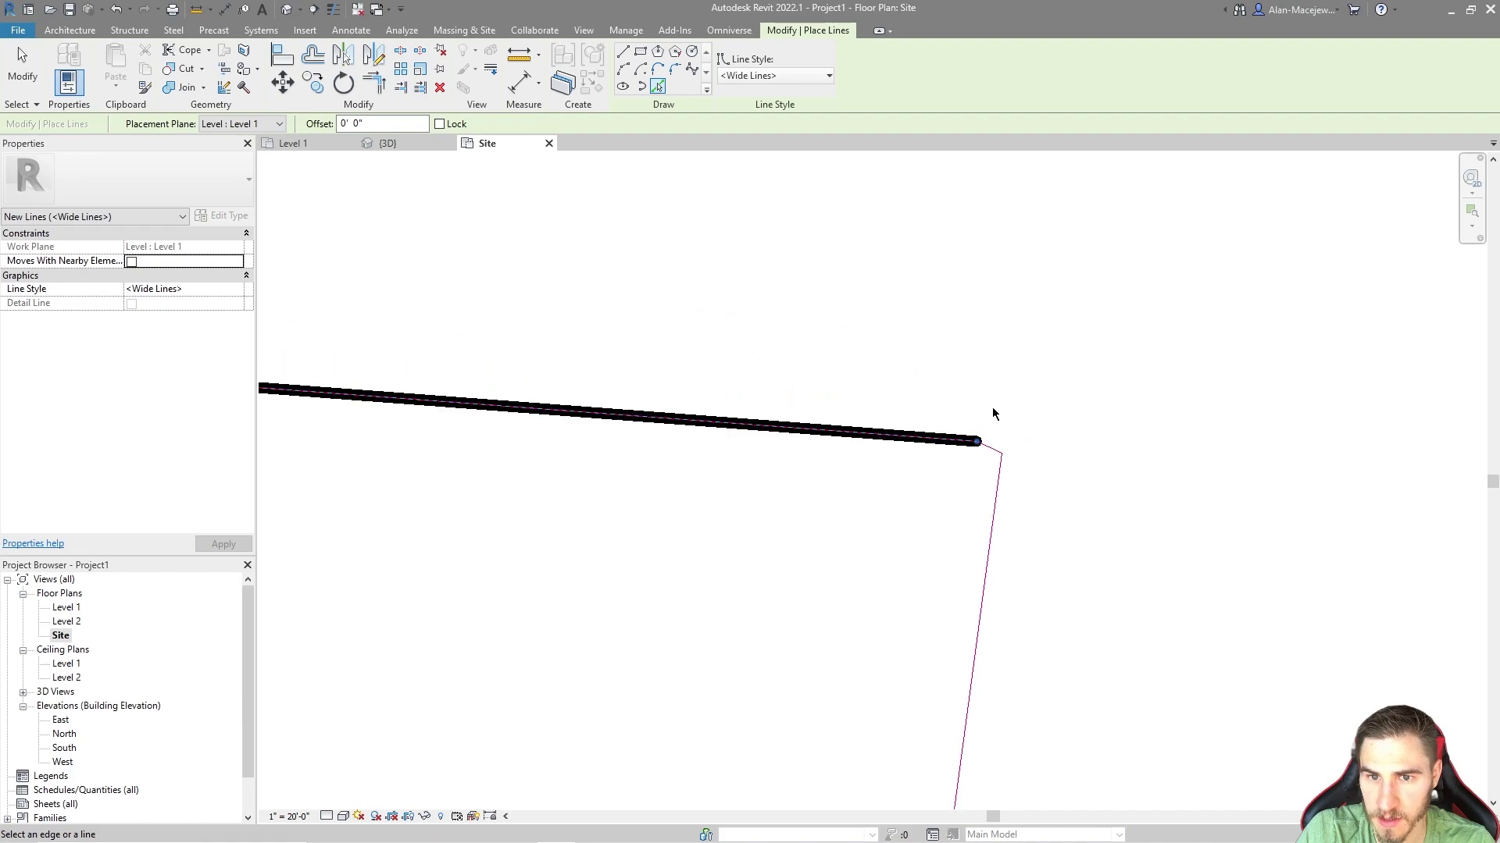
{"action": "left_click", "coordinate": [999, 483]}
{"action": "scroll", "coordinate": [1027, 321], "scroll_direction": "down", "scroll_amount": 6}
{"action": "middle_click_drag", "start_coordinate": [1020, 499], "coordinate": [1031, 161]}
{"action": "scroll", "coordinate": [1012, 215], "scroll_direction": "down", "scroll_amount": 2}
{"action": "left_click", "coordinate": [948, 551]}
{"action": "scroll", "coordinate": [957, 566], "scroll_direction": "down", "scroll_amount": 3}
{"action": "middle_click_drag", "start_coordinate": [996, 687], "coordinate": [1065, 269]}
{"action": "middle_click_drag", "start_coordinate": [870, 656], "coordinate": [953, 289]}
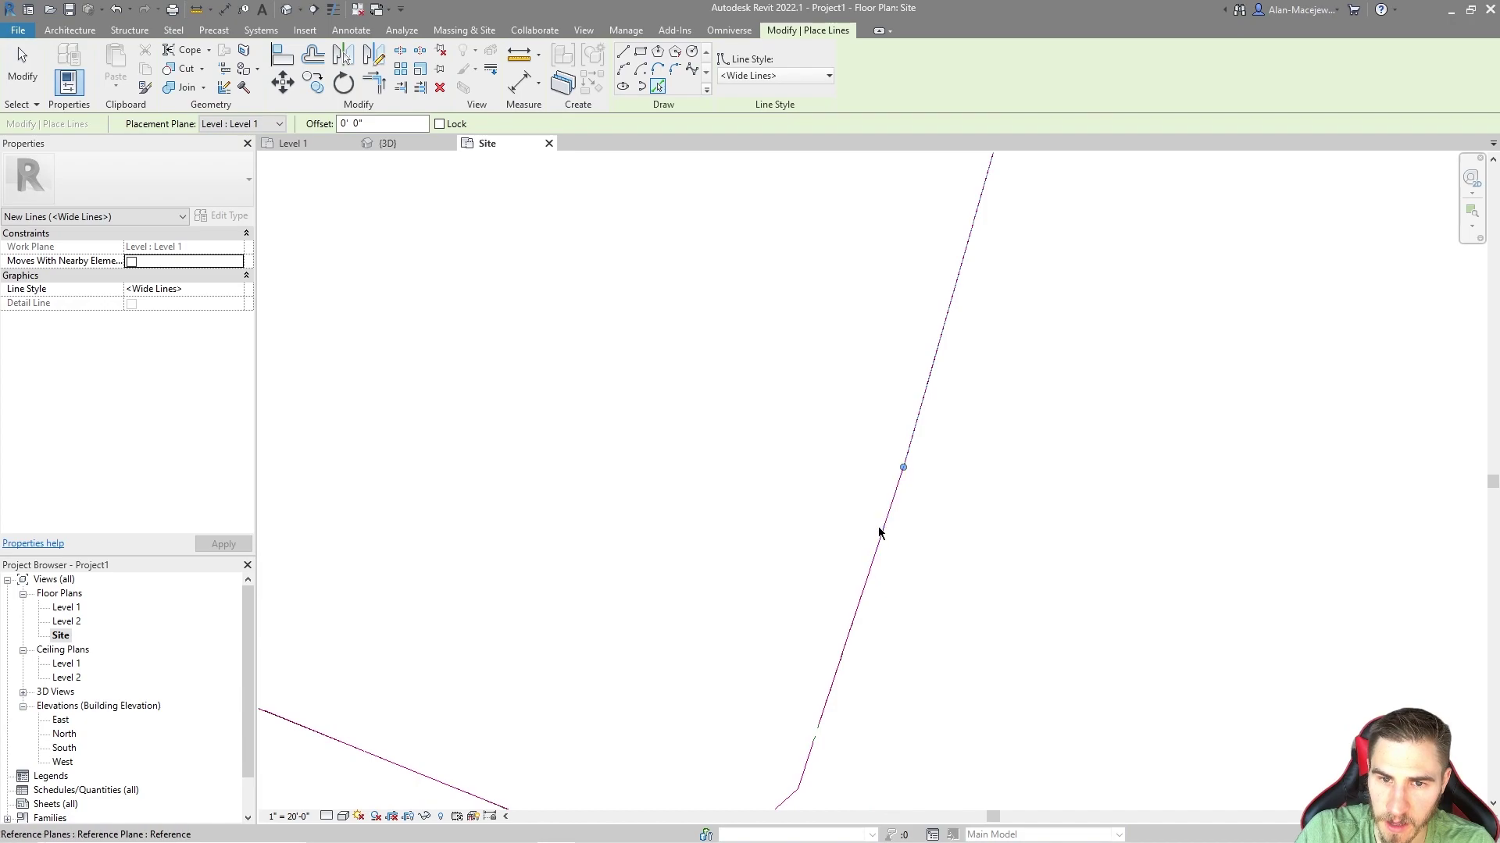
{"action": "scroll", "coordinate": [851, 622], "scroll_direction": "up", "scroll_amount": 3}
{"action": "scroll", "coordinate": [886, 524], "scroll_direction": "up", "scroll_amount": 3}
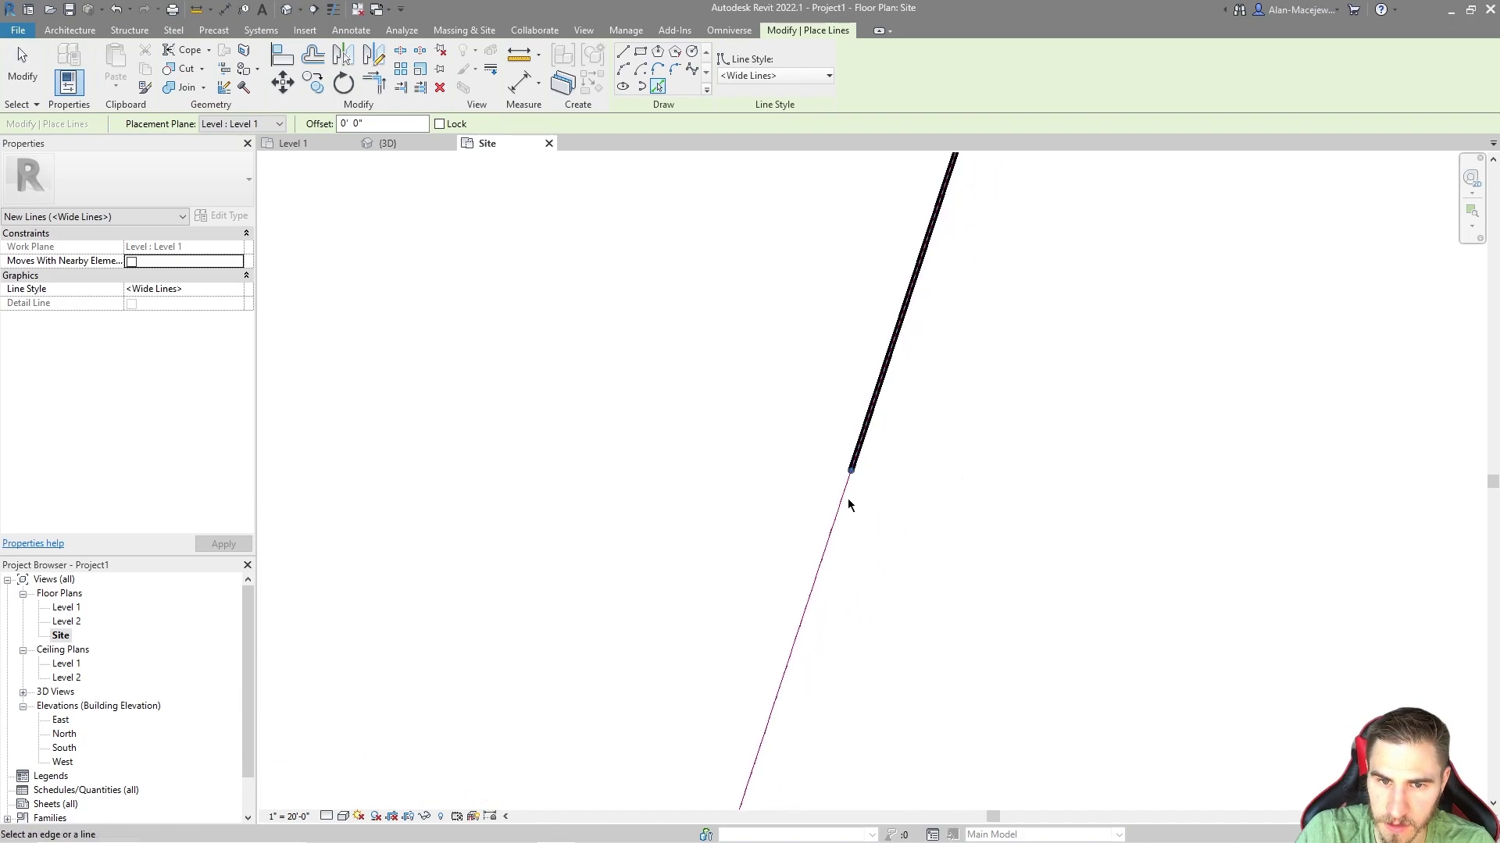
Step: Trace the lower east edge down to the southeast curve with Wide Lines picked from the reference planes
{"action": "left_click", "coordinate": [843, 488]}
{"action": "scroll", "coordinate": [915, 434], "scroll_direction": "down", "scroll_amount": 3}
{"action": "middle_click_drag", "start_coordinate": [911, 531], "coordinate": [1083, 155]}
{"action": "scroll", "coordinate": [894, 510], "scroll_direction": "up", "scroll_amount": 3}
{"action": "left_click", "coordinate": [889, 530]}
{"action": "scroll", "coordinate": [955, 398], "scroll_direction": "down", "scroll_amount": 4}
{"action": "left_click", "coordinate": [902, 501]}
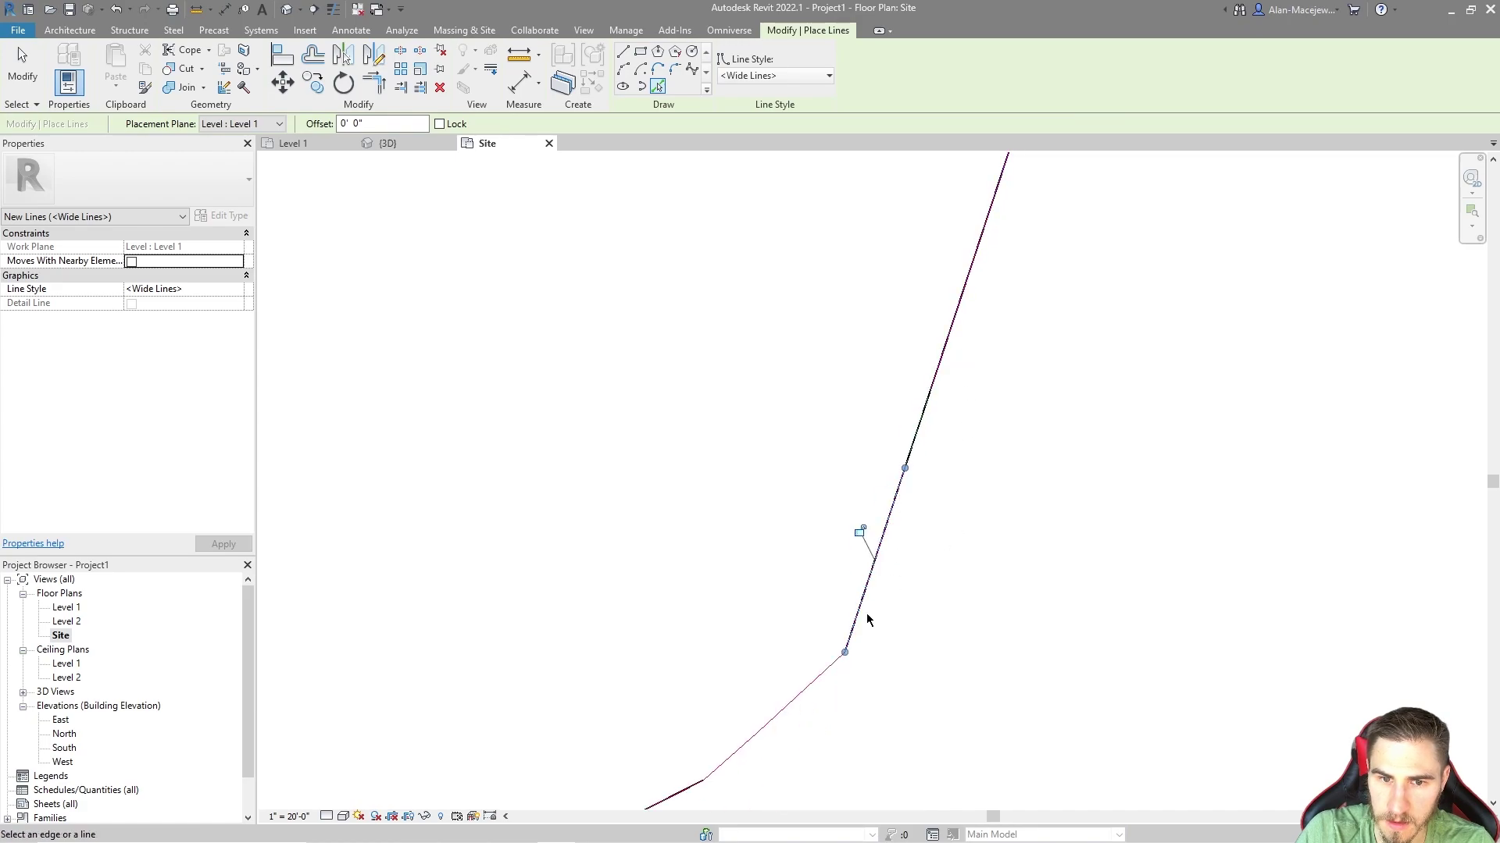
{"action": "left_click", "coordinate": [828, 668]}
{"action": "middle_click_drag", "start_coordinate": [855, 636], "coordinate": [1011, 413]}
{"action": "scroll", "coordinate": [862, 572], "scroll_direction": "up", "scroll_amount": 4}
{"action": "scroll", "coordinate": [899, 572], "scroll_direction": "down", "scroll_amount": 6}
{"action": "key", "text": "Escape"}
{"action": "key", "text": "Escape"}
Step: Hide the Reference Lines annotation category in the Site view's Visibility/Graphic Overrides
{"action": "scroll", "coordinate": [957, 703], "scroll_direction": "down", "scroll_amount": 3}
{"action": "scroll", "coordinate": [765, 621], "scroll_direction": "down", "scroll_amount": 3}
{"action": "key", "text": "v"}
{"action": "key", "text": "v"}
{"action": "left_click", "coordinate": [556, 434]}
{"action": "key", "text": "r"}
{"action": "scroll", "coordinate": [601, 431], "scroll_direction": "down", "scroll_amount": 3}
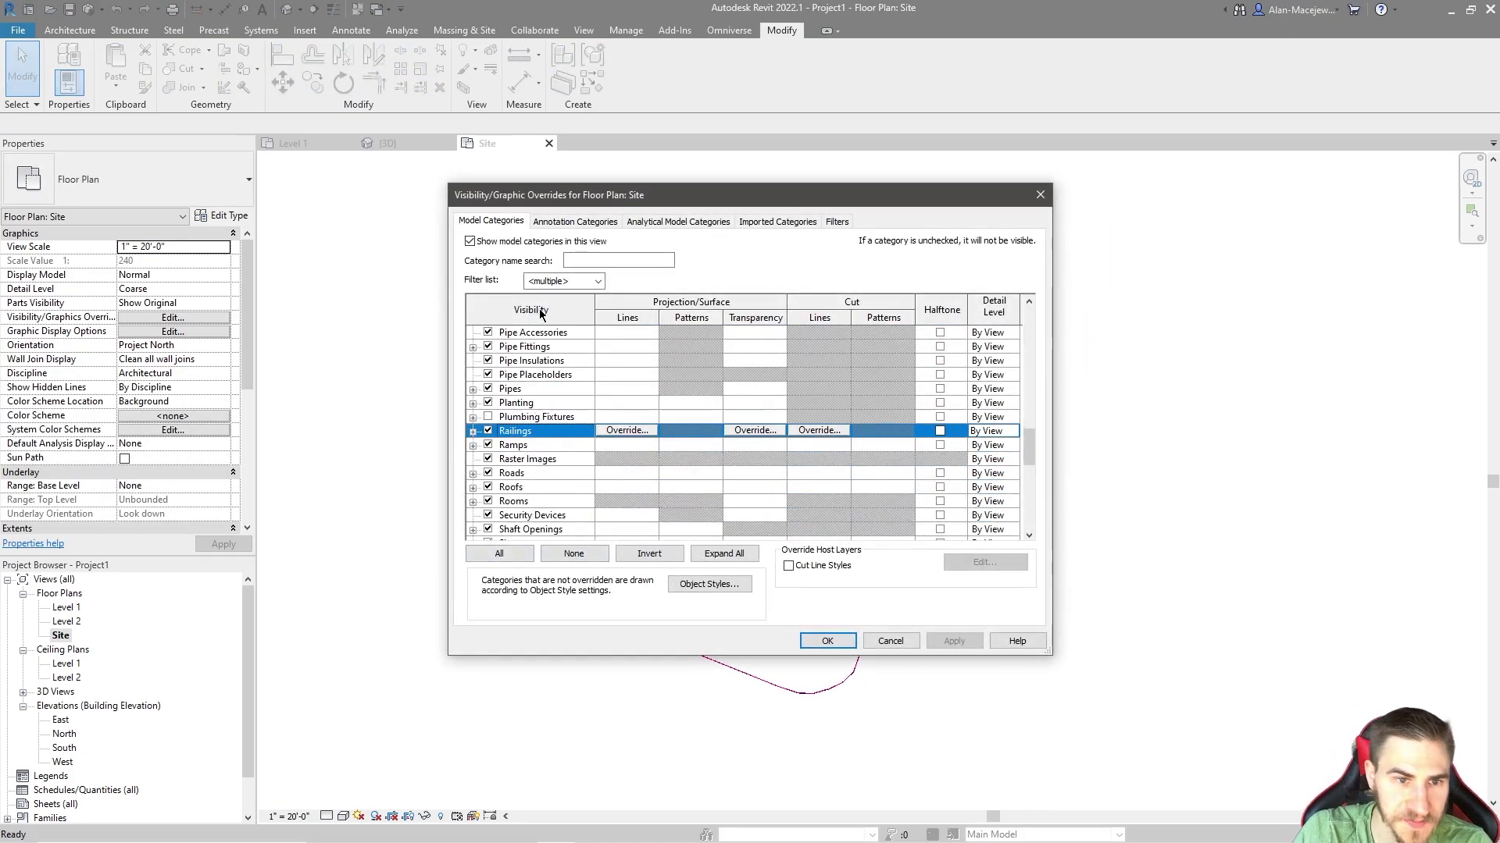
{"action": "left_click", "coordinate": [574, 221]}
{"action": "scroll", "coordinate": [593, 462], "scroll_direction": "down", "scroll_amount": 2}
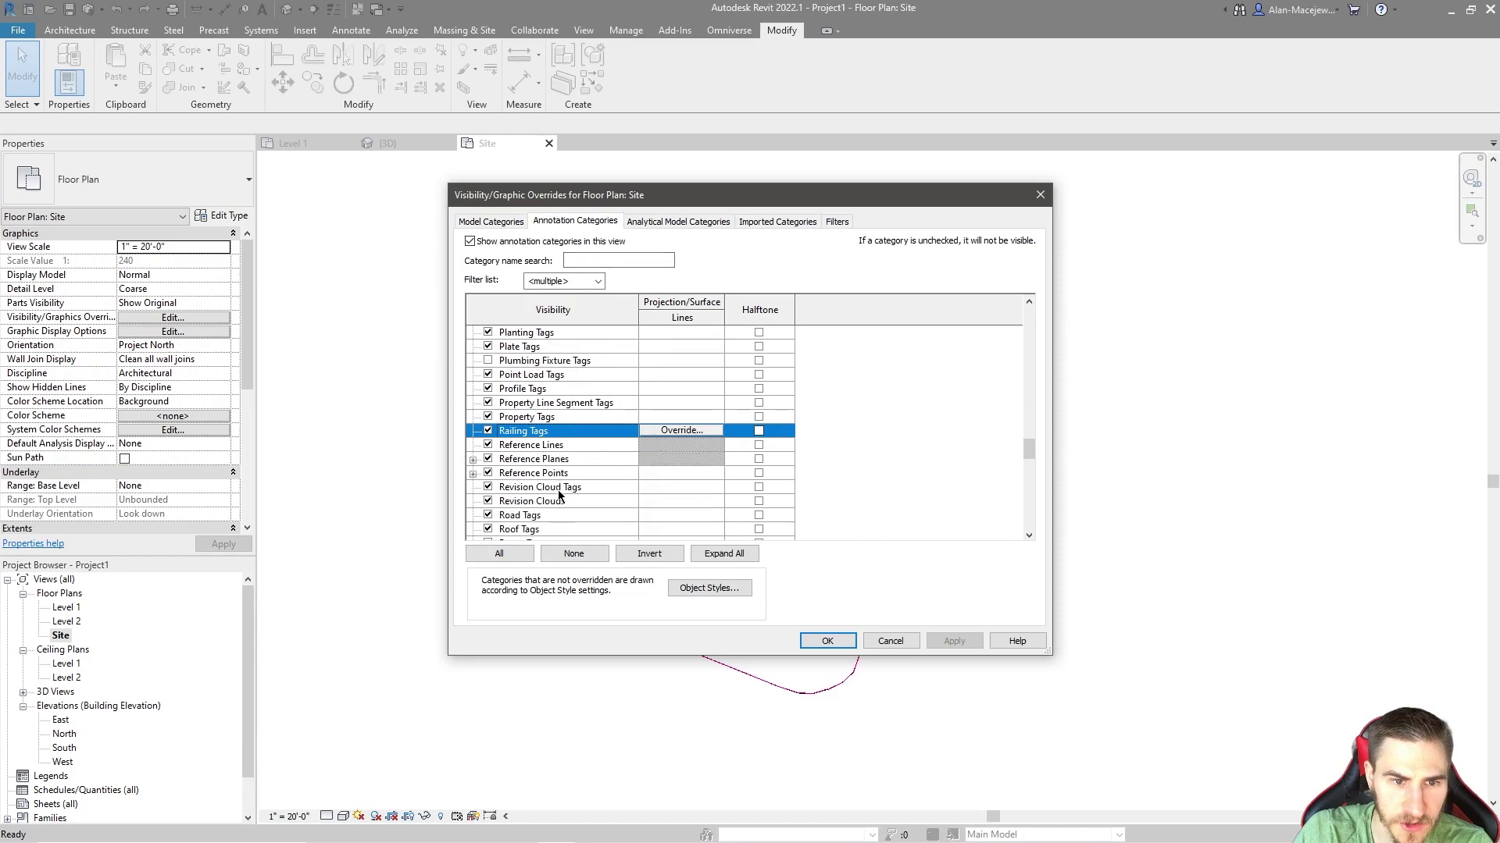
{"action": "left_click", "coordinate": [487, 445]}
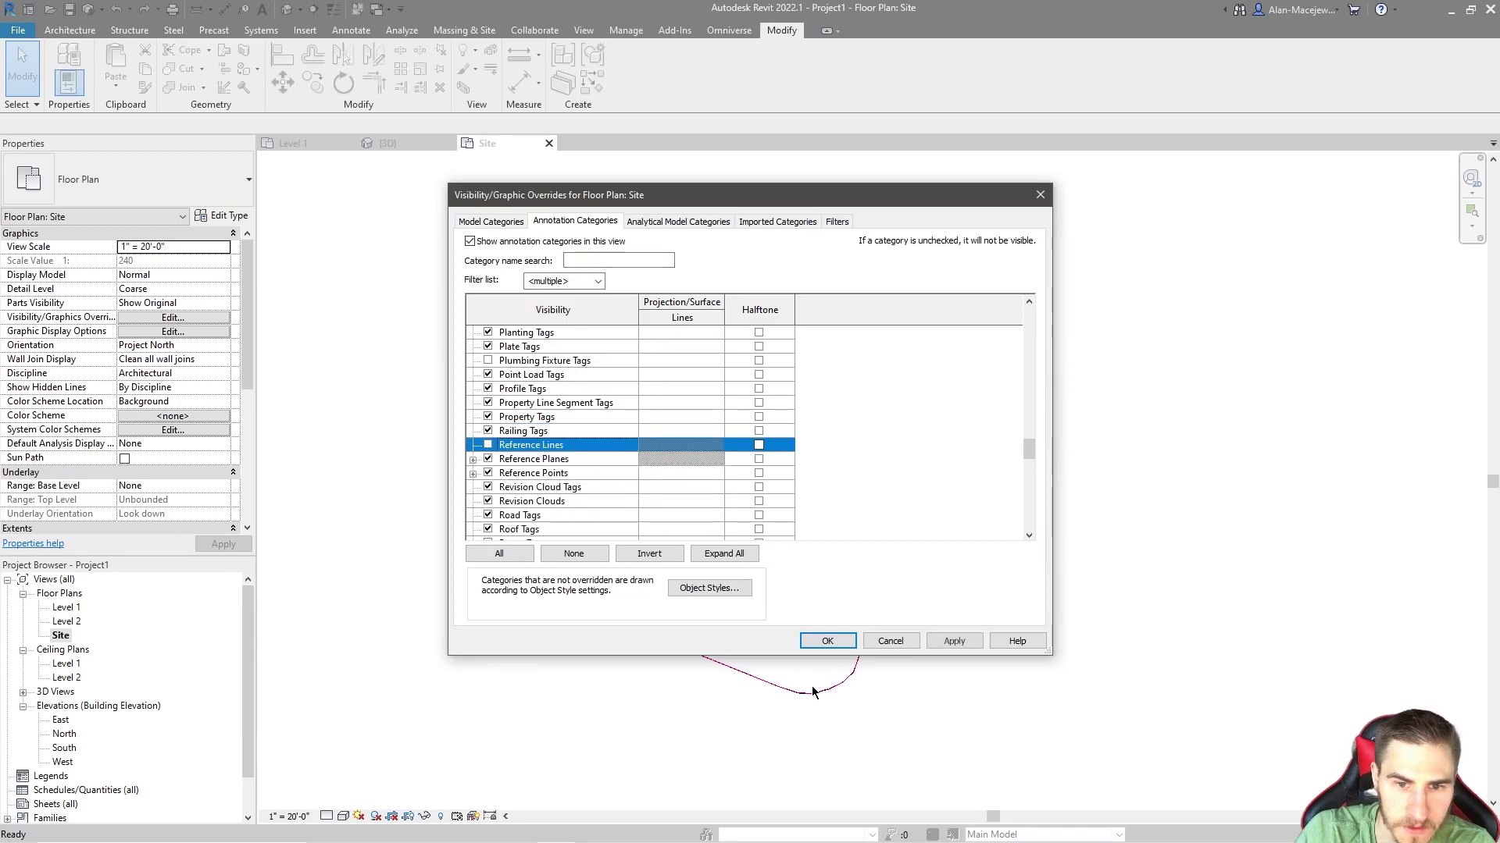
{"action": "left_click", "coordinate": [849, 645]}
Step: Select the chain of boundary lines and inspect the south edge where the chain breaks
{"action": "scroll", "coordinate": [907, 472], "scroll_direction": "up", "scroll_amount": 6}
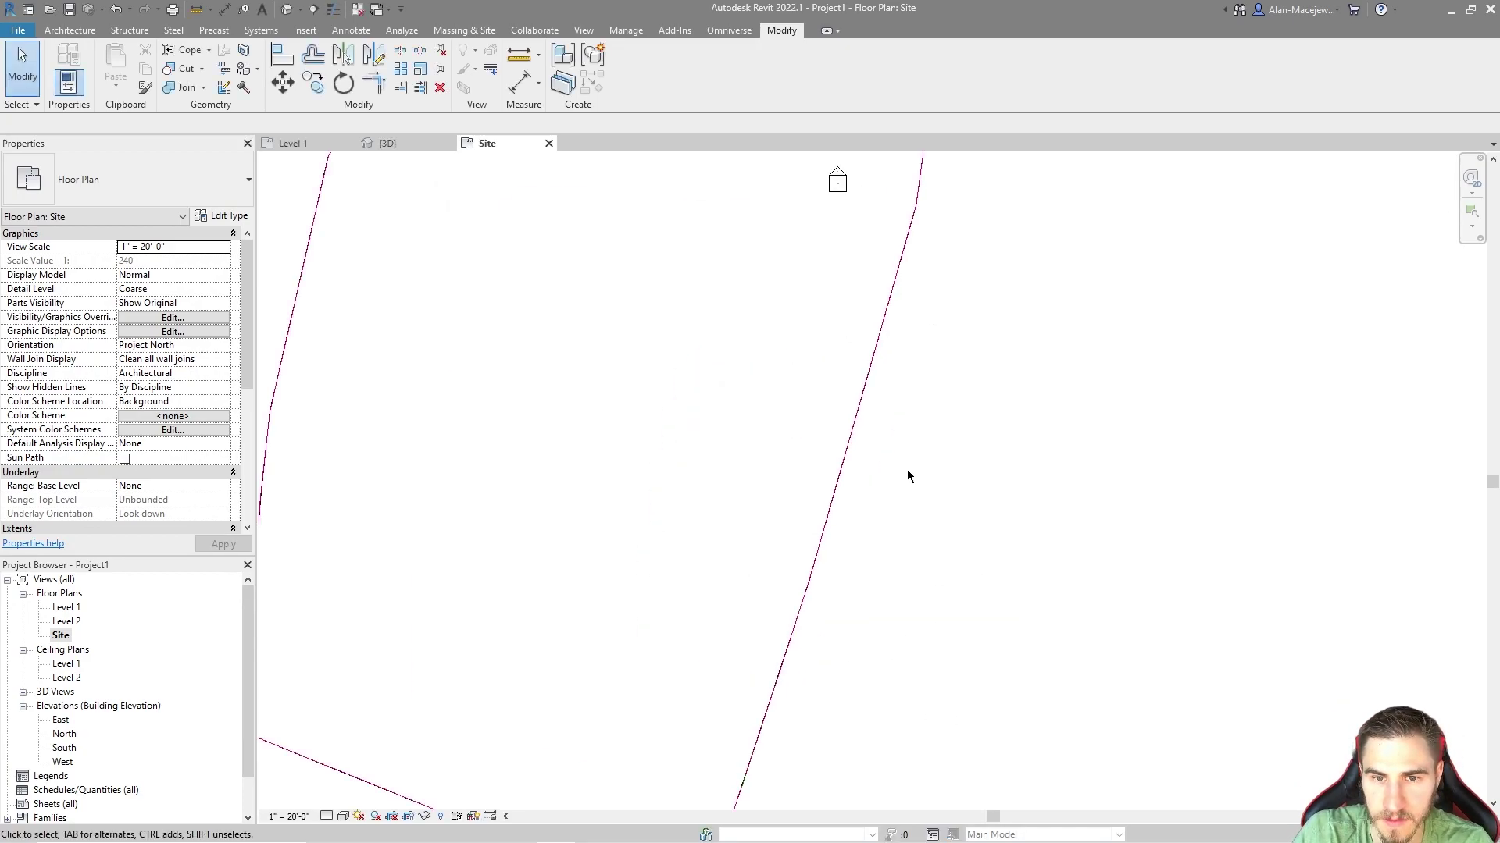
{"action": "scroll", "coordinate": [874, 394], "scroll_direction": "down", "scroll_amount": 4}
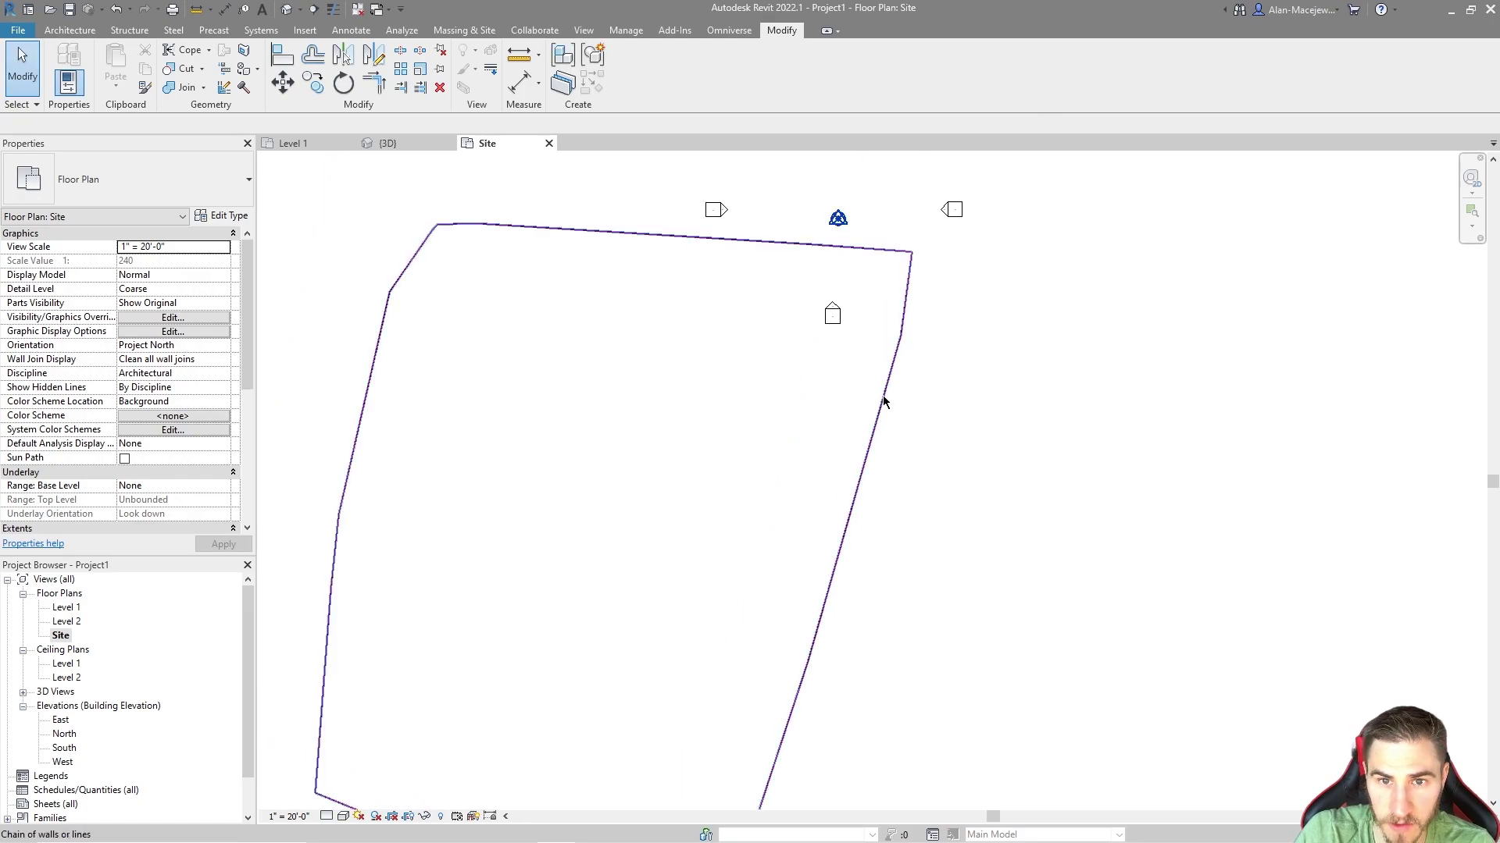
{"action": "left_click", "coordinate": [921, 400]}
{"action": "scroll", "coordinate": [1045, 310], "scroll_direction": "down", "scroll_amount": 1}
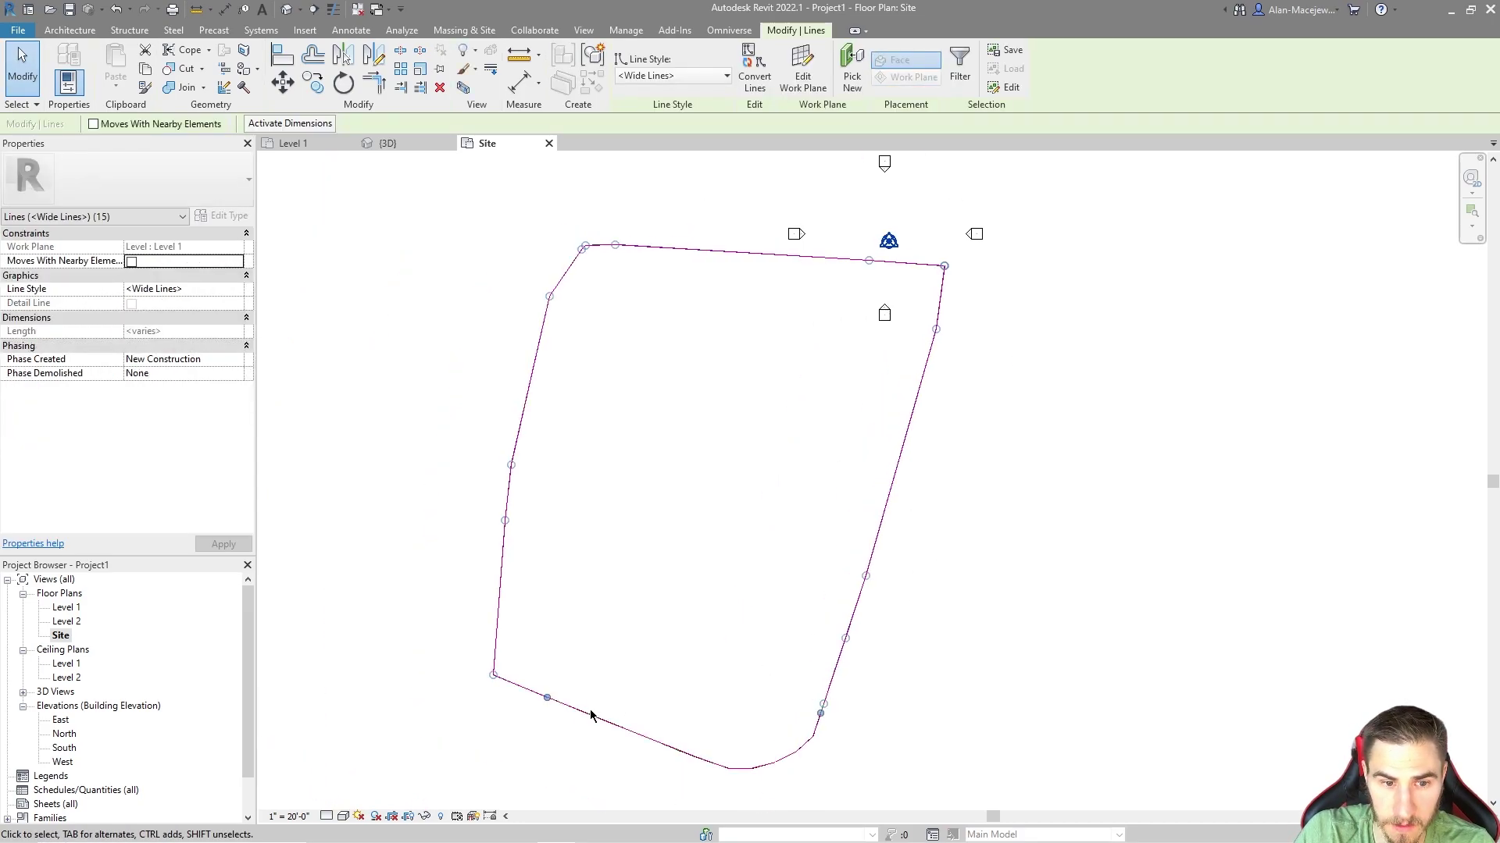
{"action": "scroll", "coordinate": [501, 667], "scroll_direction": "up", "scroll_amount": 4}
{"action": "scroll", "coordinate": [504, 668], "scroll_direction": "up", "scroll_amount": 5}
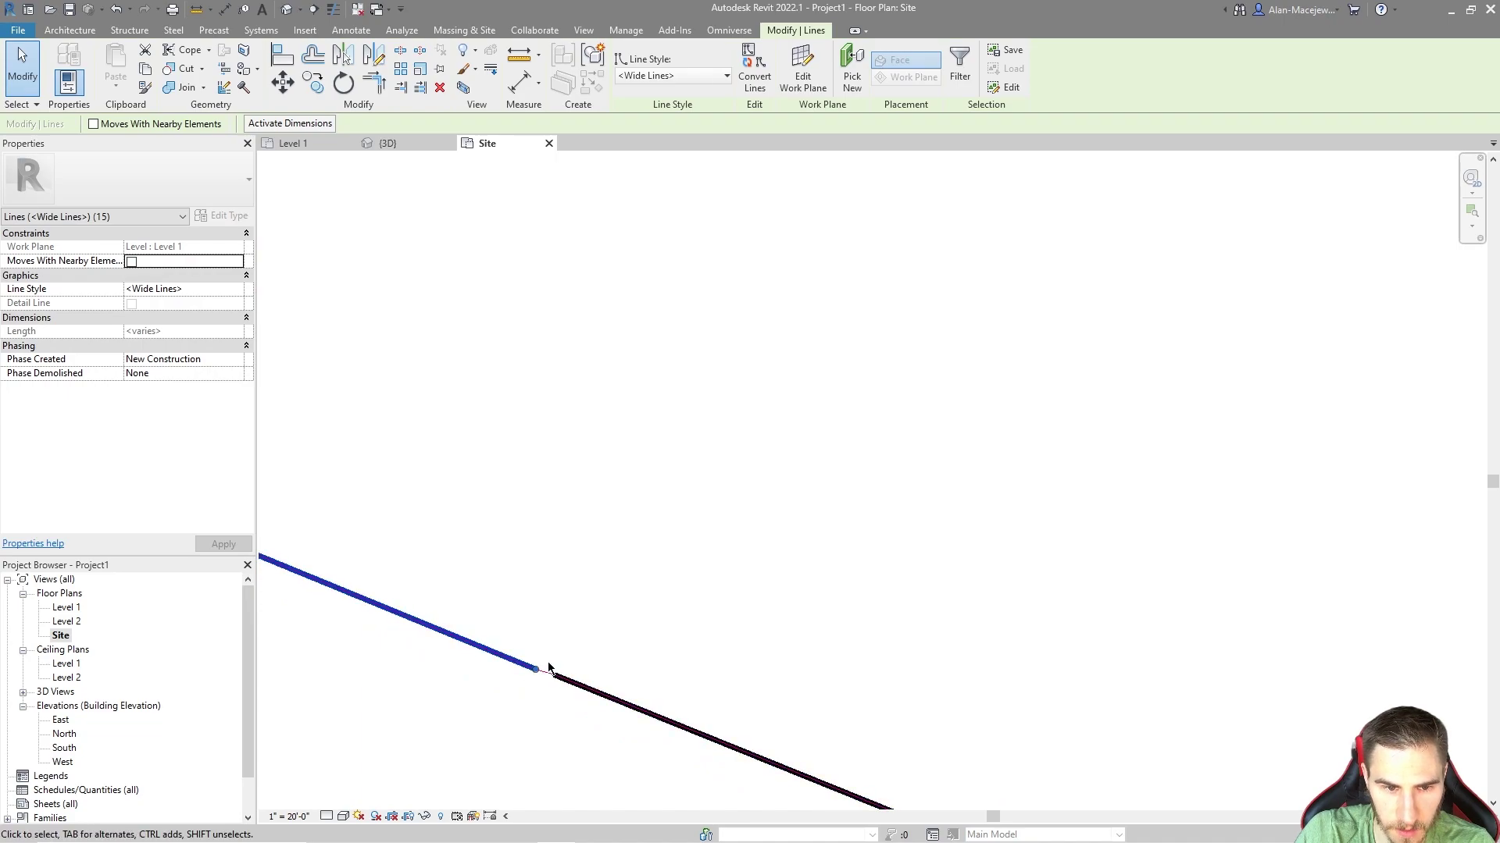
{"action": "left_click", "coordinate": [607, 605]}
{"action": "middle_click_drag", "start_coordinate": [608, 605], "coordinate": [719, 485]}
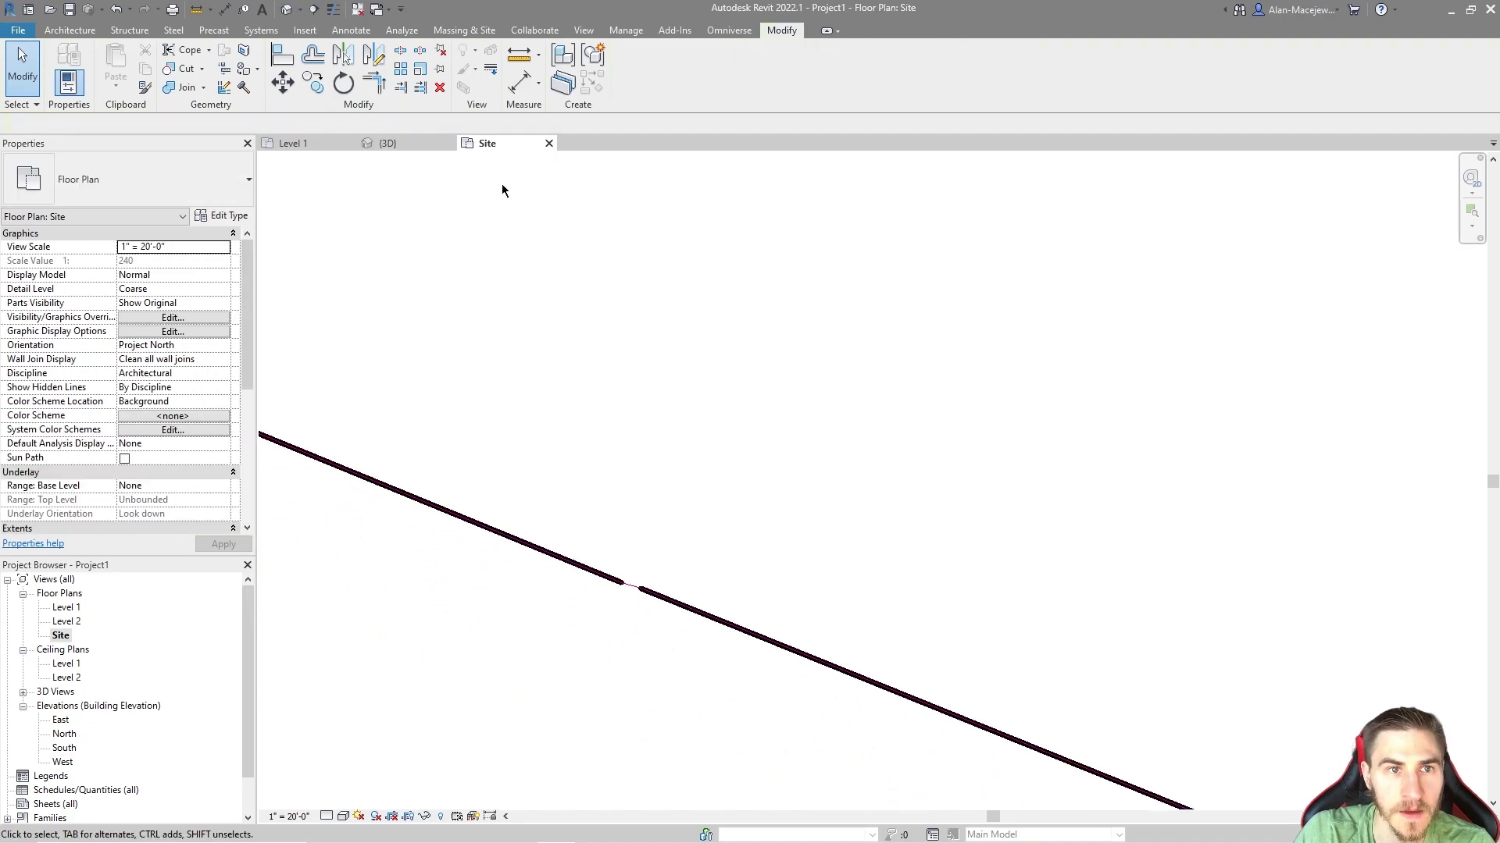
Step: Close the short gap in the south edge with a Wide Lines model line picked from the reference plane
{"action": "key", "text": "l"}
{"action": "key", "text": "i"}
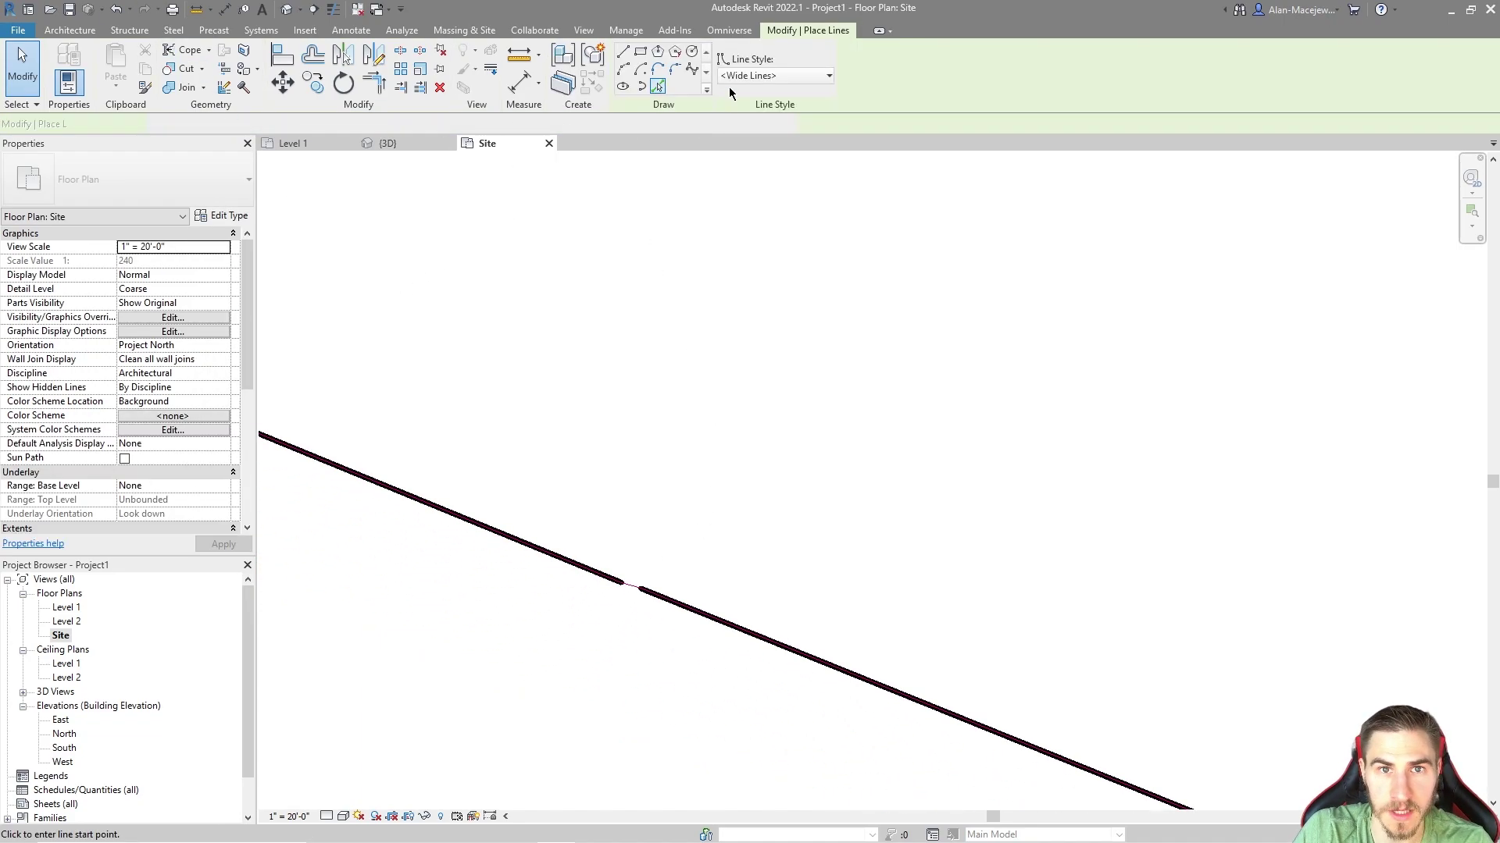
{"action": "left_click", "coordinate": [663, 84]}
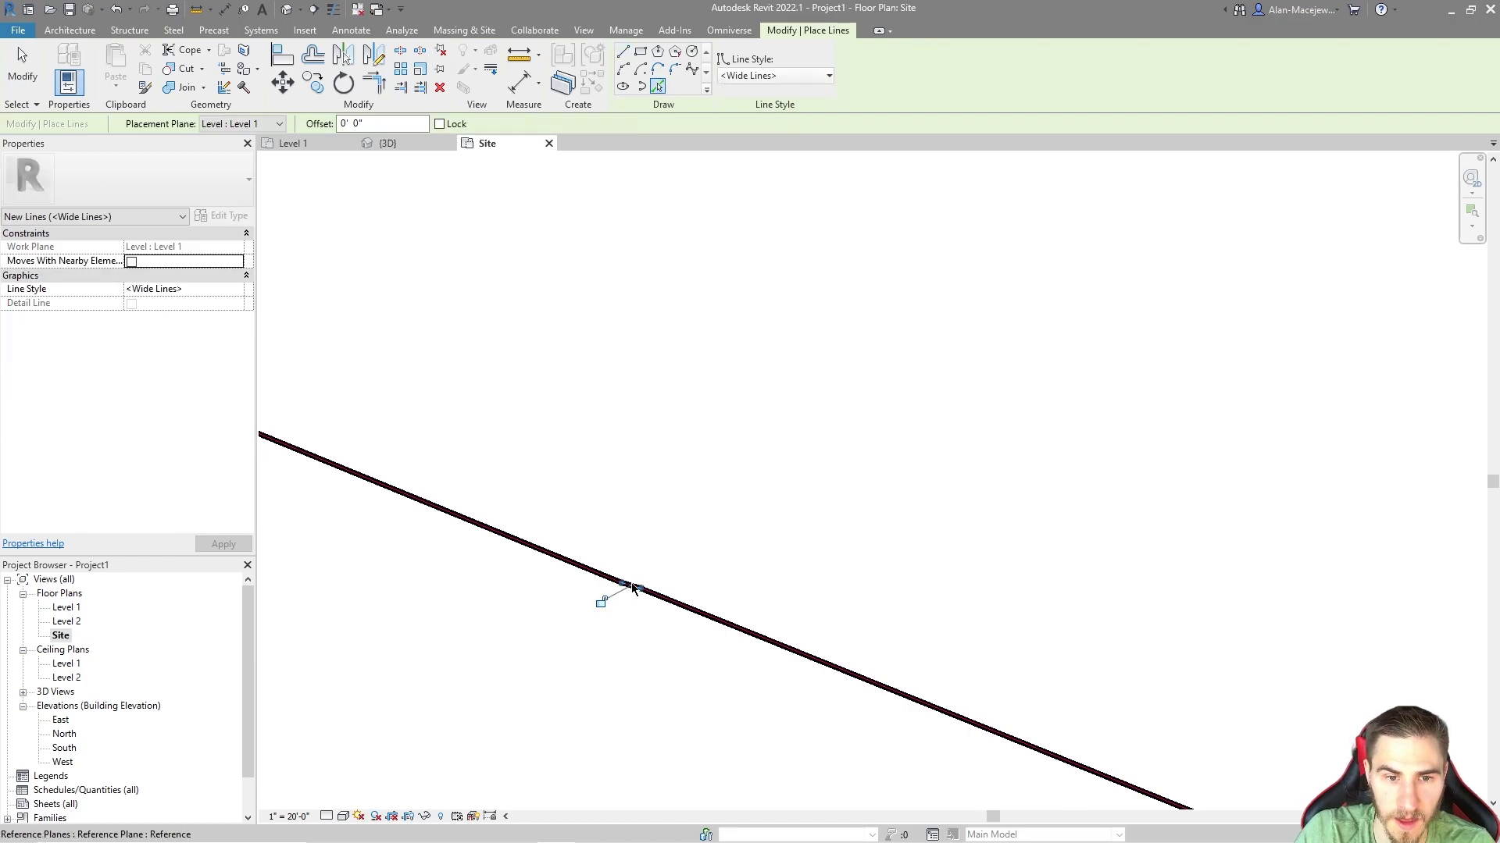
{"action": "scroll", "coordinate": [546, 373], "scroll_direction": "down", "scroll_amount": 5}
{"action": "middle_click_drag", "start_coordinate": [1039, 424], "coordinate": [302, 686]}
{"action": "middle_click_drag", "start_coordinate": [645, 535], "coordinate": [861, 165]}
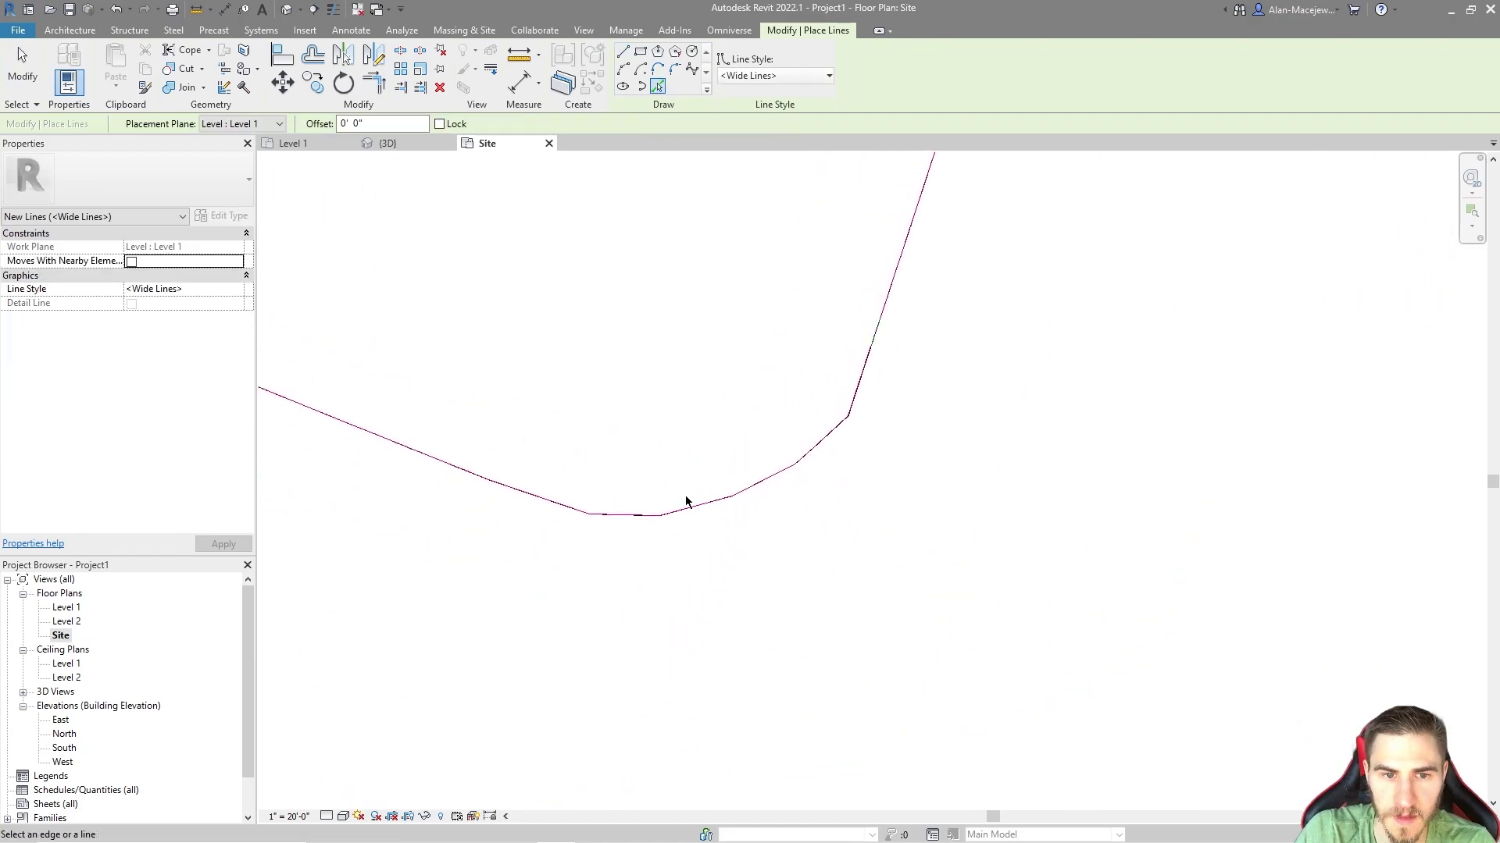
{"action": "left_click", "coordinate": [659, 525]}
{"action": "key", "text": "Escape"}
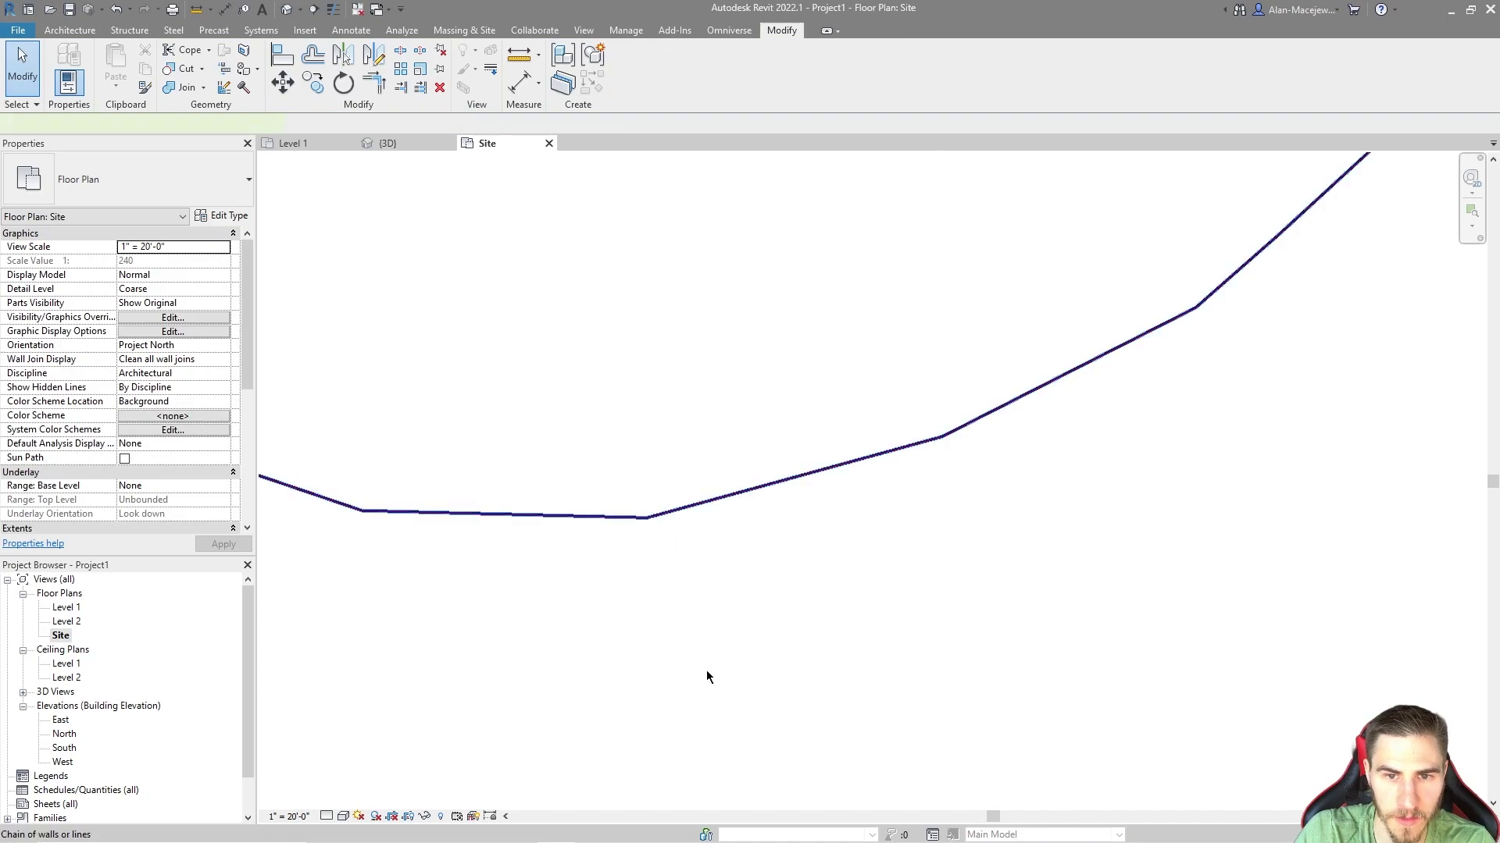
Step: Select the chain around the southeast curve and snap its line ends together at the break on the south edge
{"action": "scroll", "coordinate": [734, 644], "scroll_direction": "down", "scroll_amount": 5}
{"action": "left_click", "coordinate": [771, 621]}
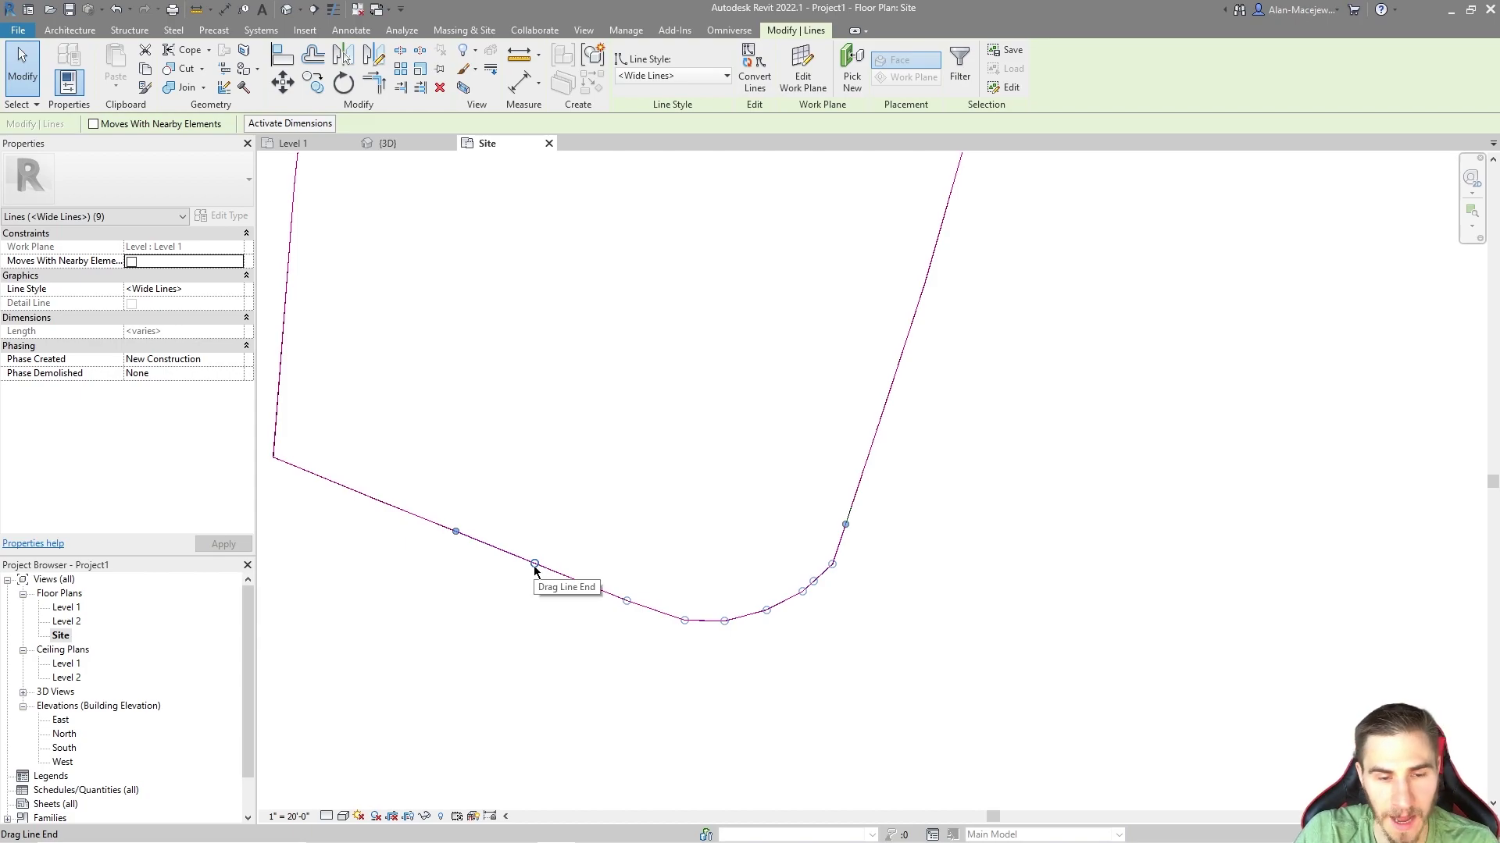
{"action": "scroll", "coordinate": [463, 517], "scroll_direction": "up", "scroll_amount": 5}
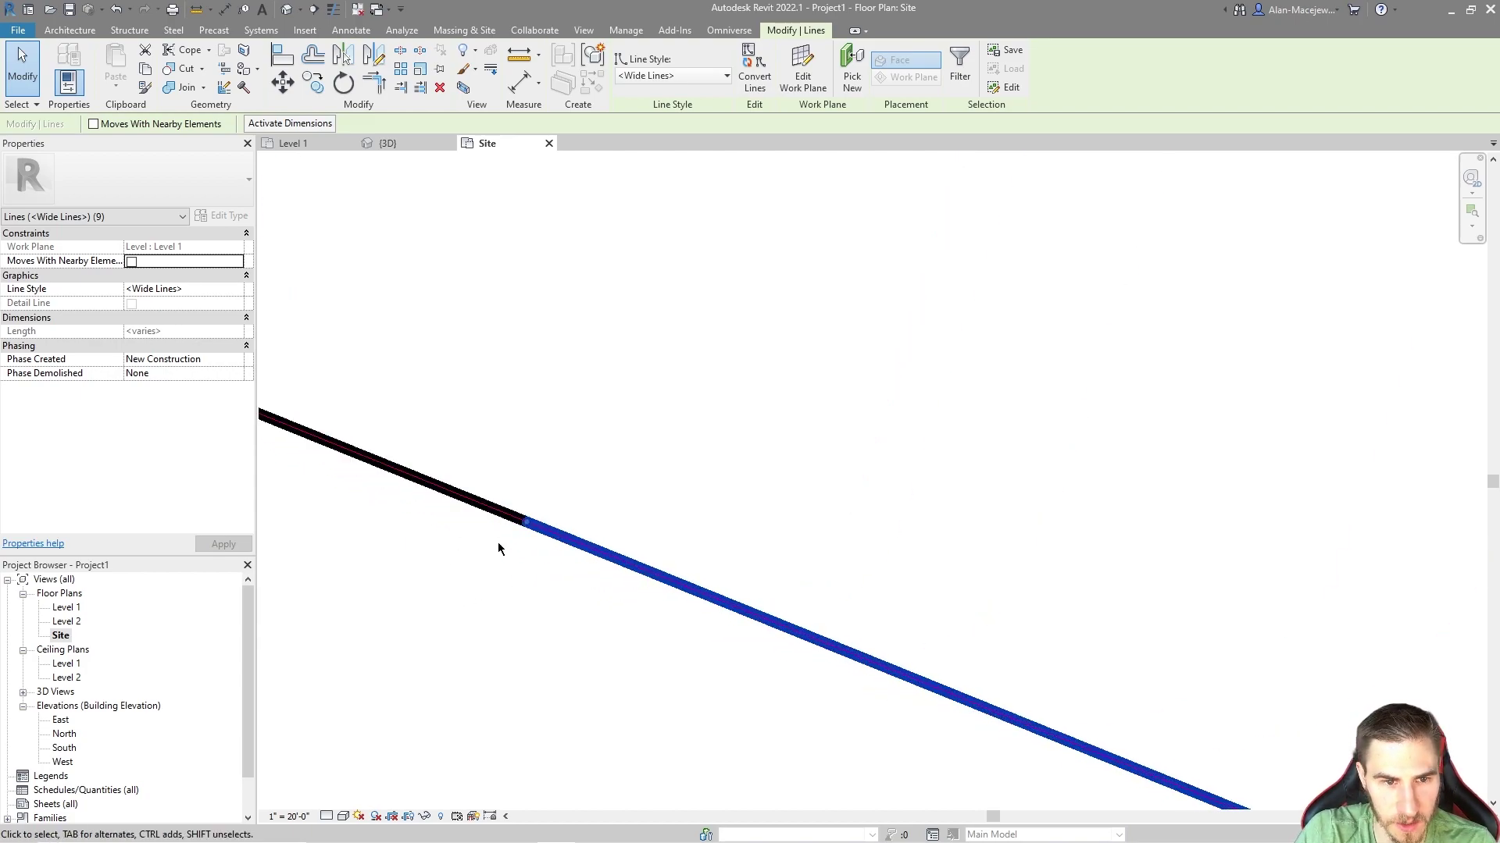
{"action": "left_click", "coordinate": [561, 520]}
{"action": "left_click", "coordinate": [558, 531]}
{"action": "left_click_drag", "start_coordinate": [526, 522], "coordinate": [528, 523]}
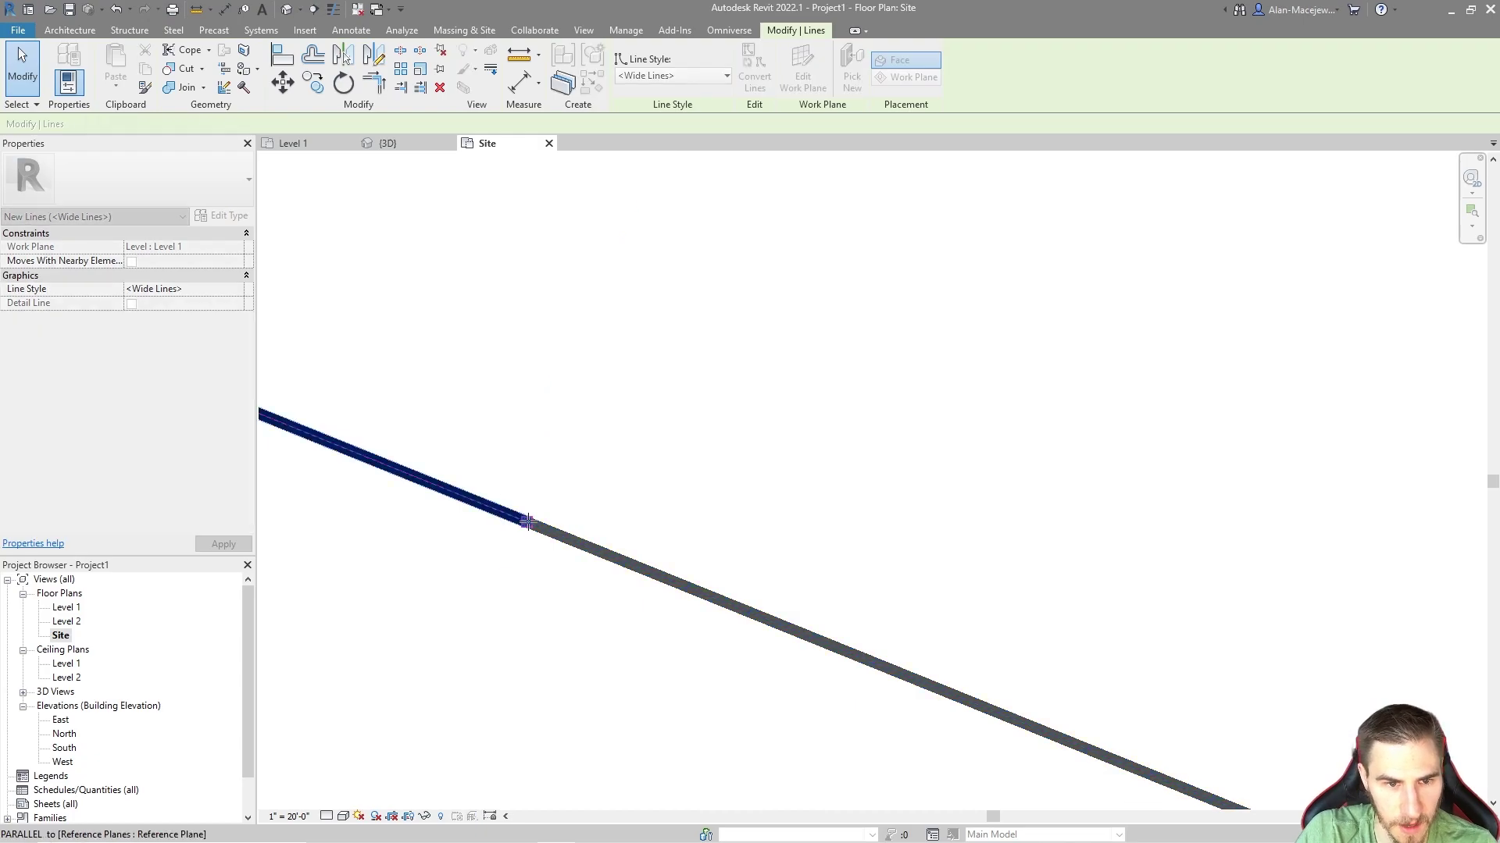
{"action": "key", "text": "Escape"}
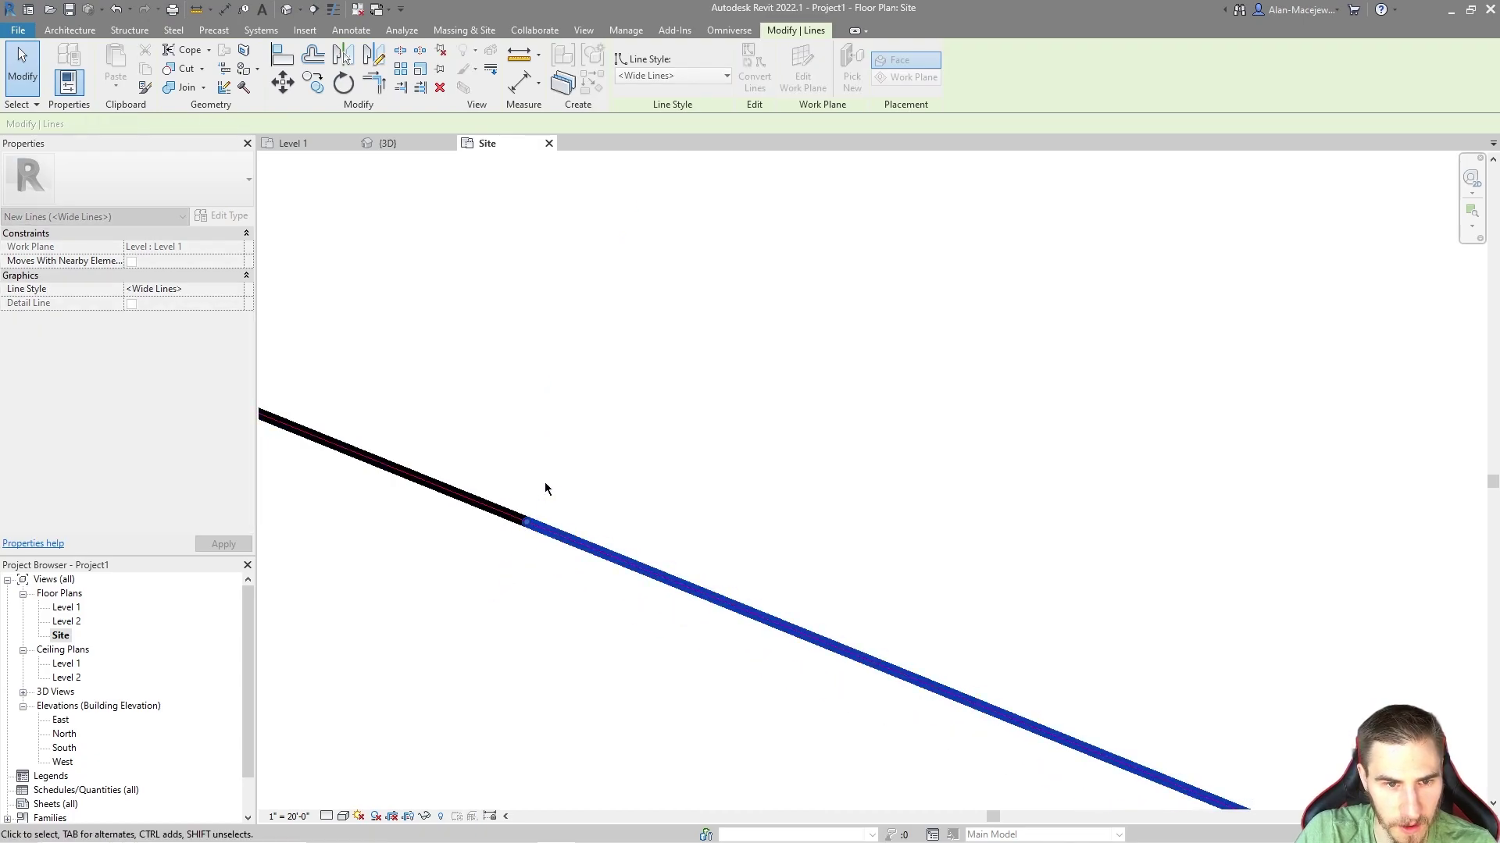
{"action": "left_click", "coordinate": [543, 486]}
Step: Locate the remaining chain break on the lower east edge and fill it with a picked Wide Lines model line
{"action": "key", "text": "Tab"}
{"action": "left_click", "coordinate": [510, 516]}
{"action": "scroll", "coordinate": [500, 548], "scroll_direction": "down", "scroll_amount": 2}
{"action": "scroll", "coordinate": [455, 542], "scroll_direction": "down", "scroll_amount": 3}
{"action": "scroll", "coordinate": [844, 556], "scroll_direction": "up", "scroll_amount": 7}
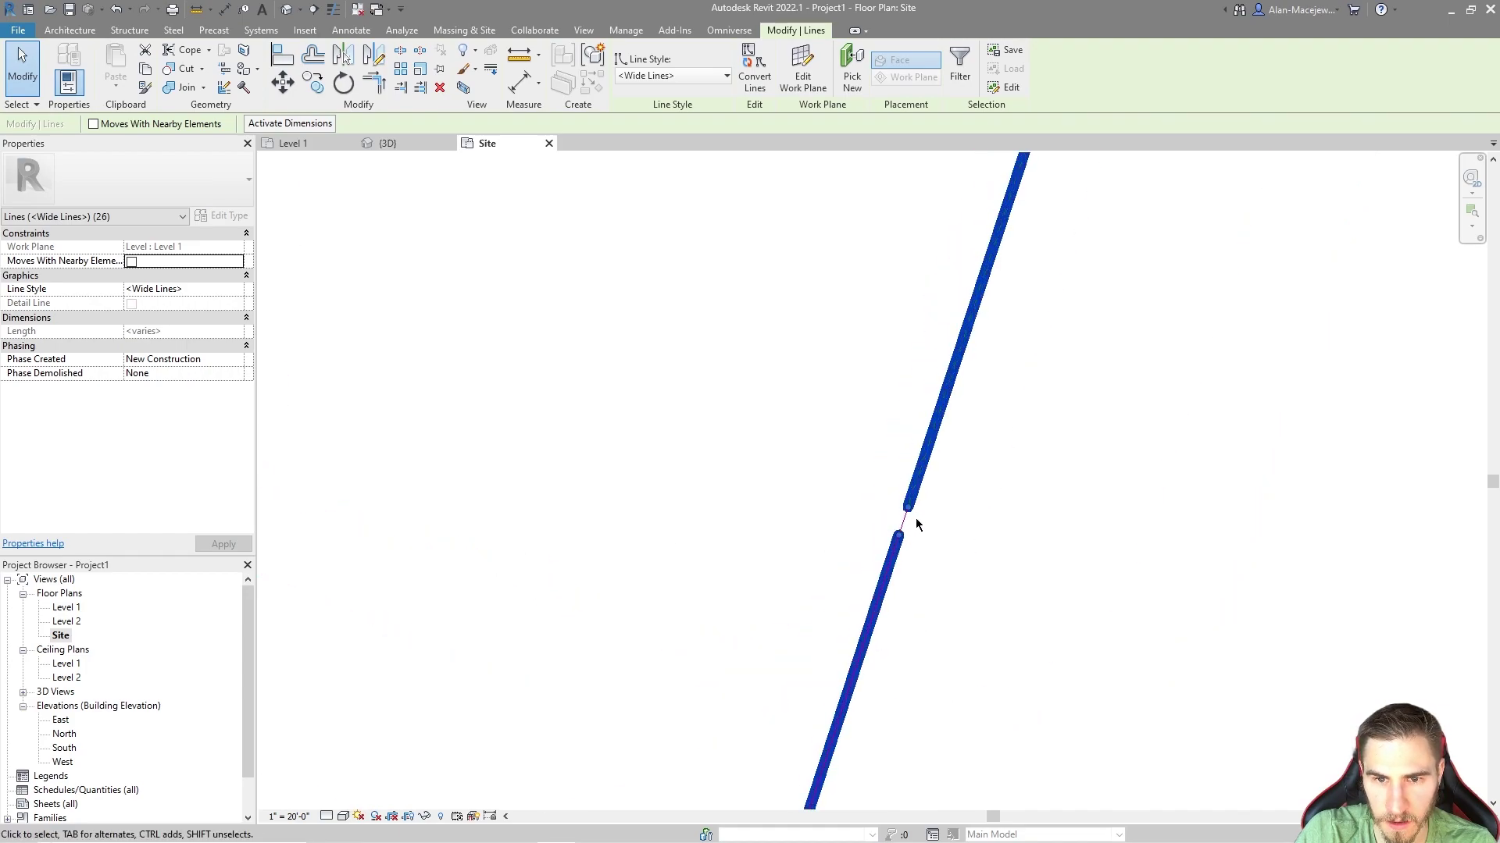
{"action": "key", "text": "Escape"}
{"action": "key", "text": "l"}
{"action": "key", "text": "i"}
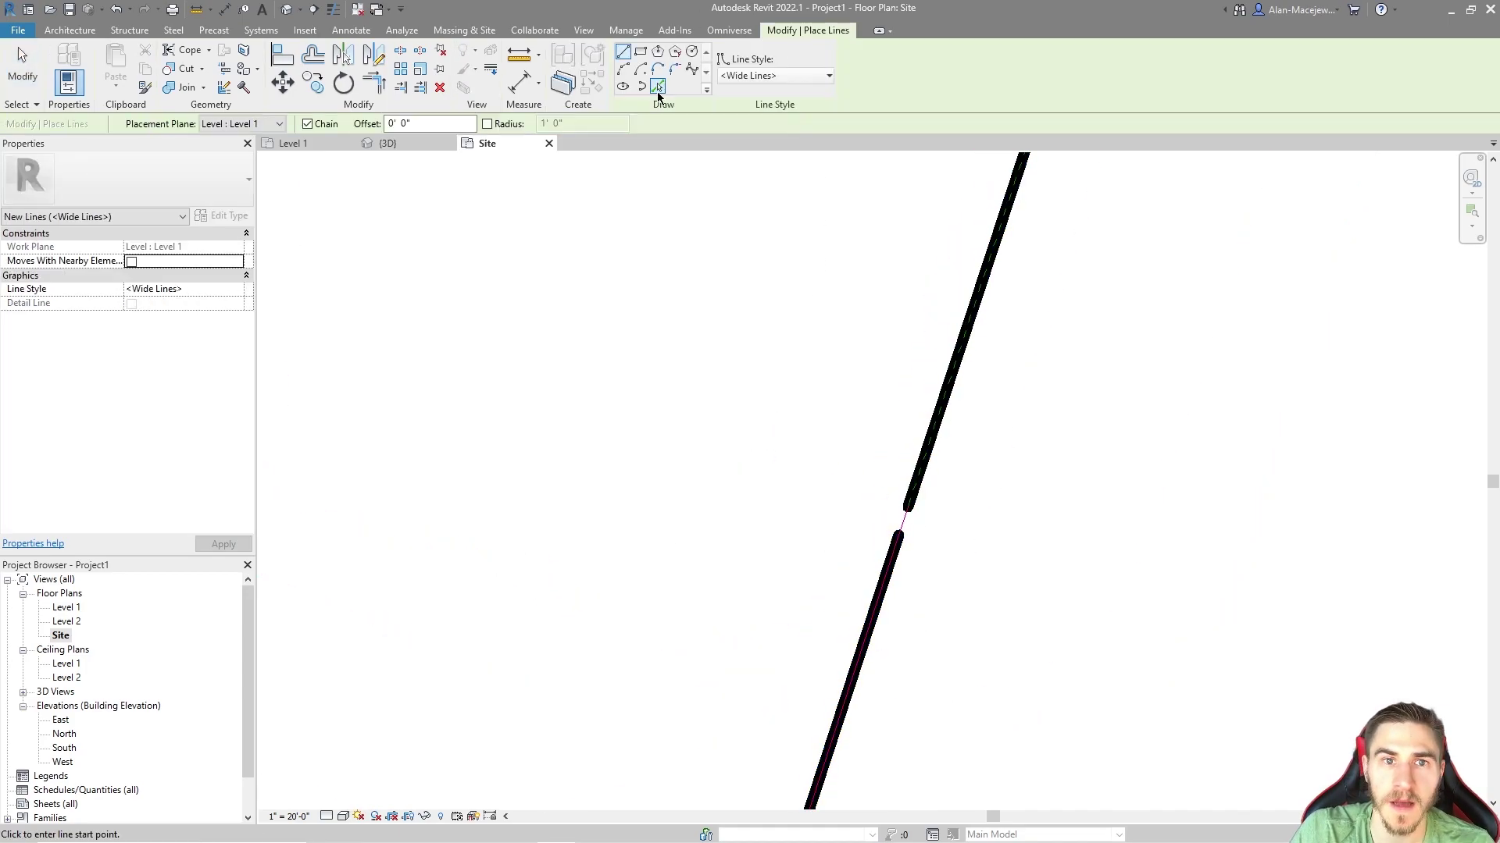
{"action": "left_click", "coordinate": [901, 524]}
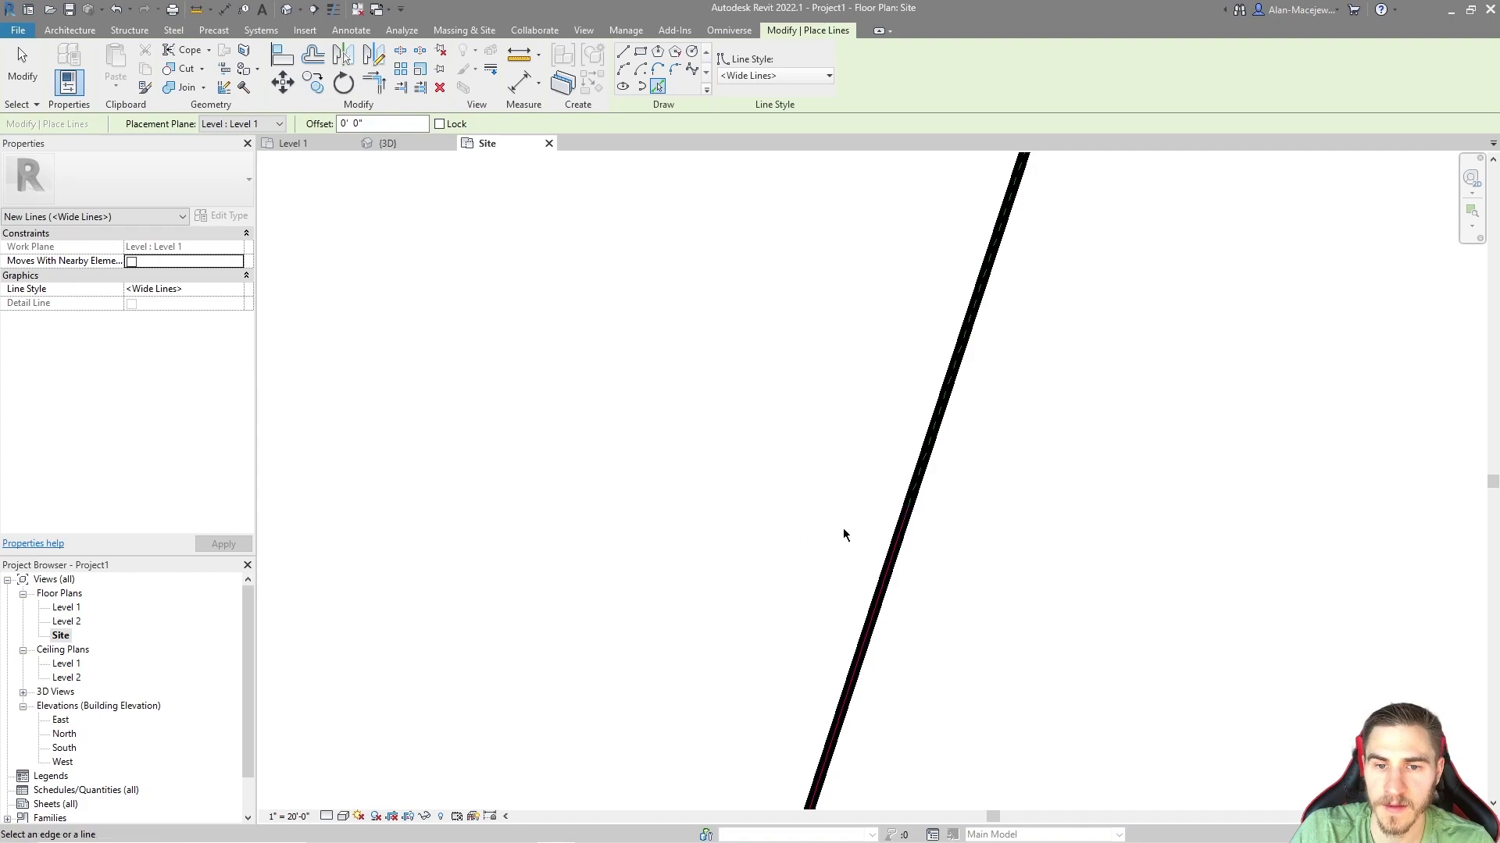
Step: Reselect the boundary chain and adjust the short line's end on the lower east edge to join its neighbour
{"action": "key", "text": "Escape"}
{"action": "key", "text": "Escape"}
{"action": "key", "text": "Tab"}
{"action": "left_click", "coordinate": [896, 545]}
{"action": "scroll", "coordinate": [851, 439], "scroll_direction": "down", "scroll_amount": 5}
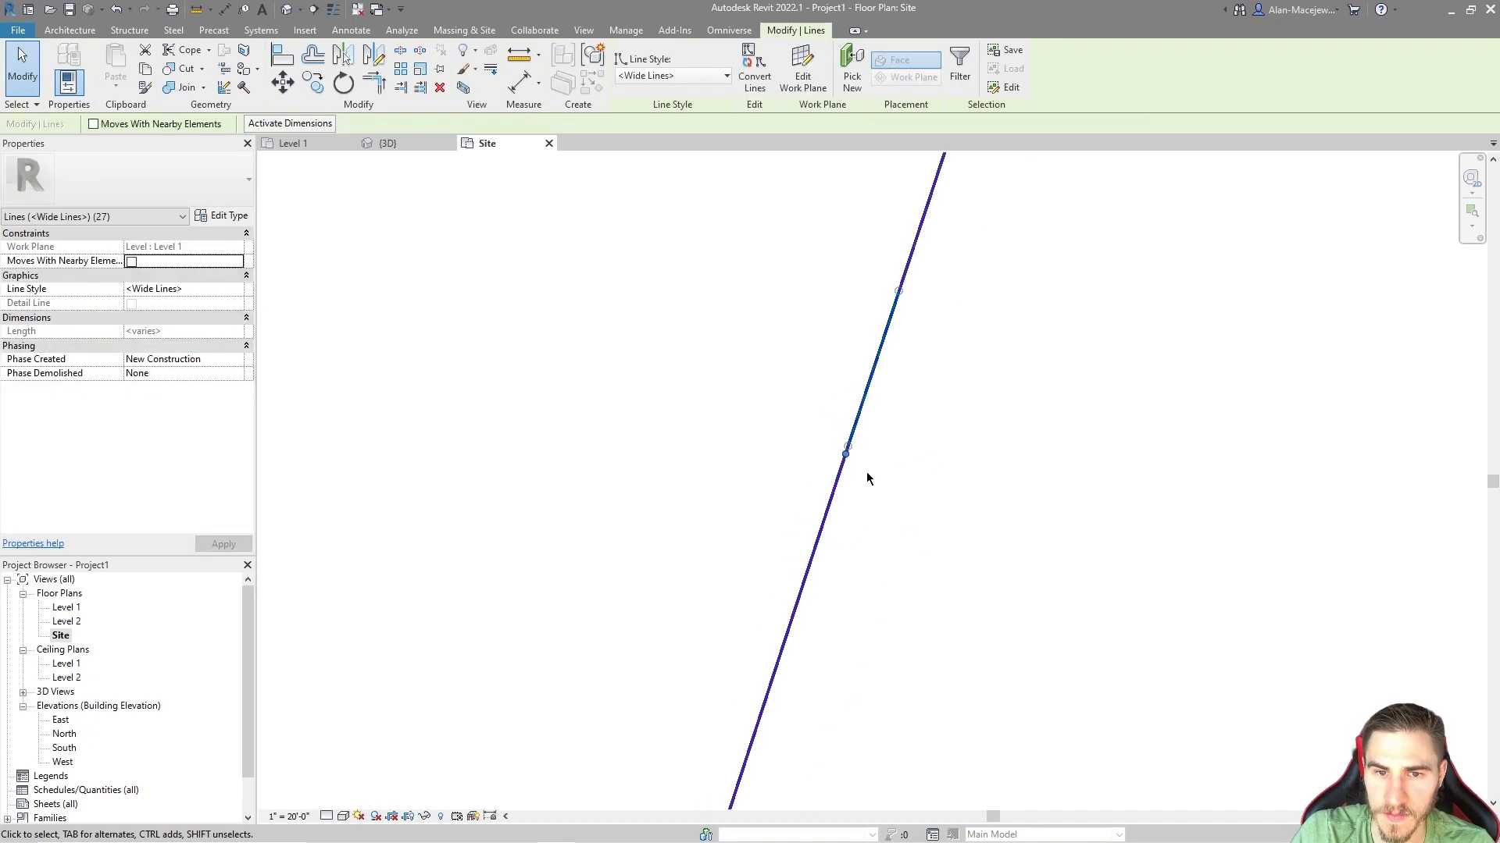
{"action": "scroll", "coordinate": [863, 469], "scroll_direction": "up", "scroll_amount": 10}
{"action": "left_click", "coordinate": [784, 368]}
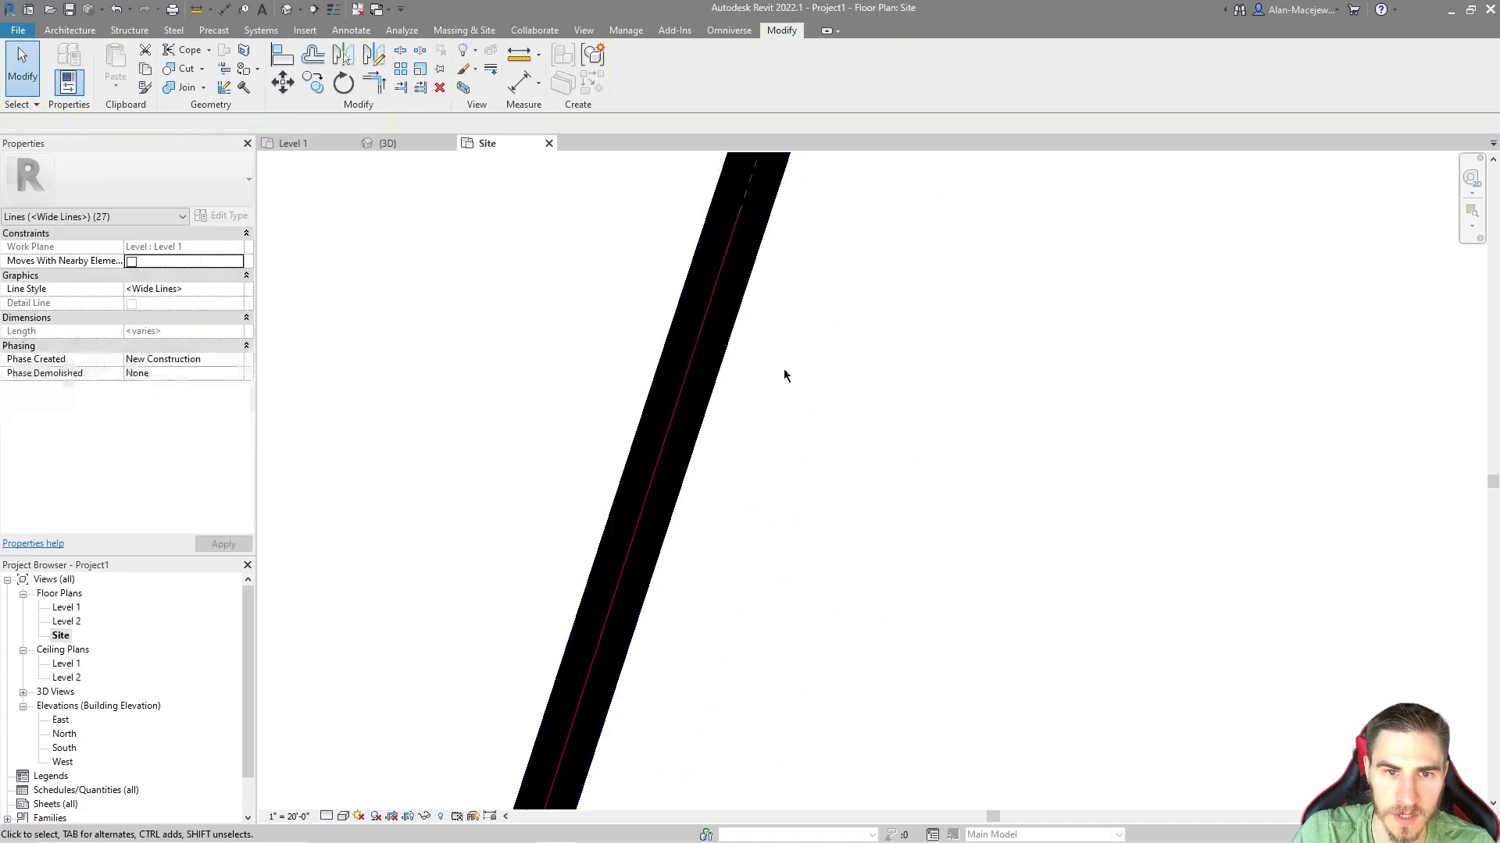
{"action": "left_click", "coordinate": [695, 356]}
{"action": "left_click_drag", "start_coordinate": [689, 364], "coordinate": [777, 418]}
{"action": "left_click", "coordinate": [857, 511]}
{"action": "scroll", "coordinate": [857, 512], "scroll_direction": "down", "scroll_amount": 7}
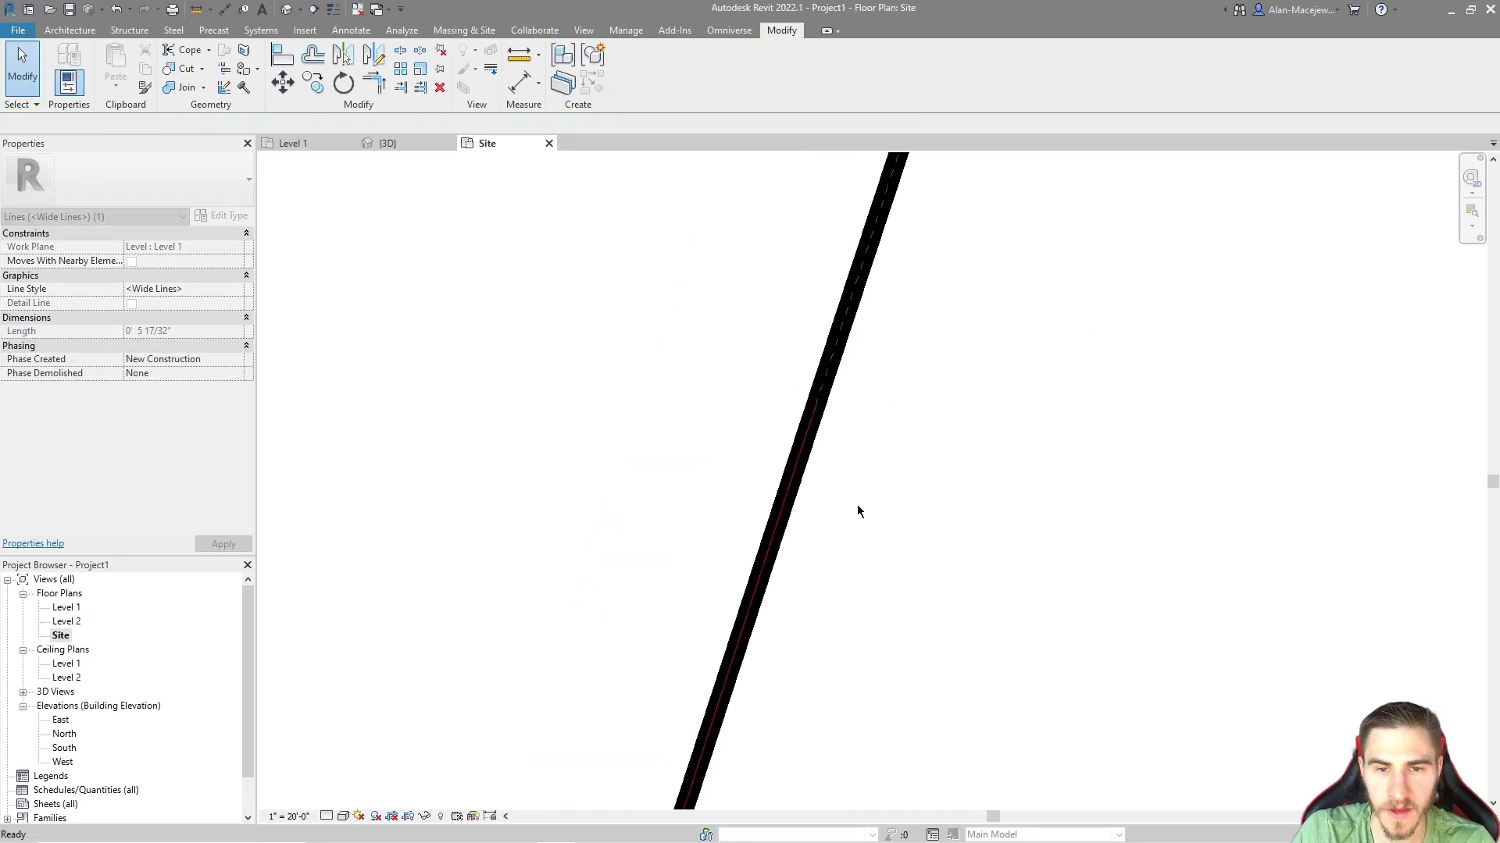
Step: Select the entire chain of Wide Lines boundary lines and copy it to the clipboard
{"action": "key", "text": "Tab"}
{"action": "left_click", "coordinate": [838, 514]}
{"action": "scroll", "coordinate": [1004, 504], "scroll_direction": "down", "scroll_amount": 1}
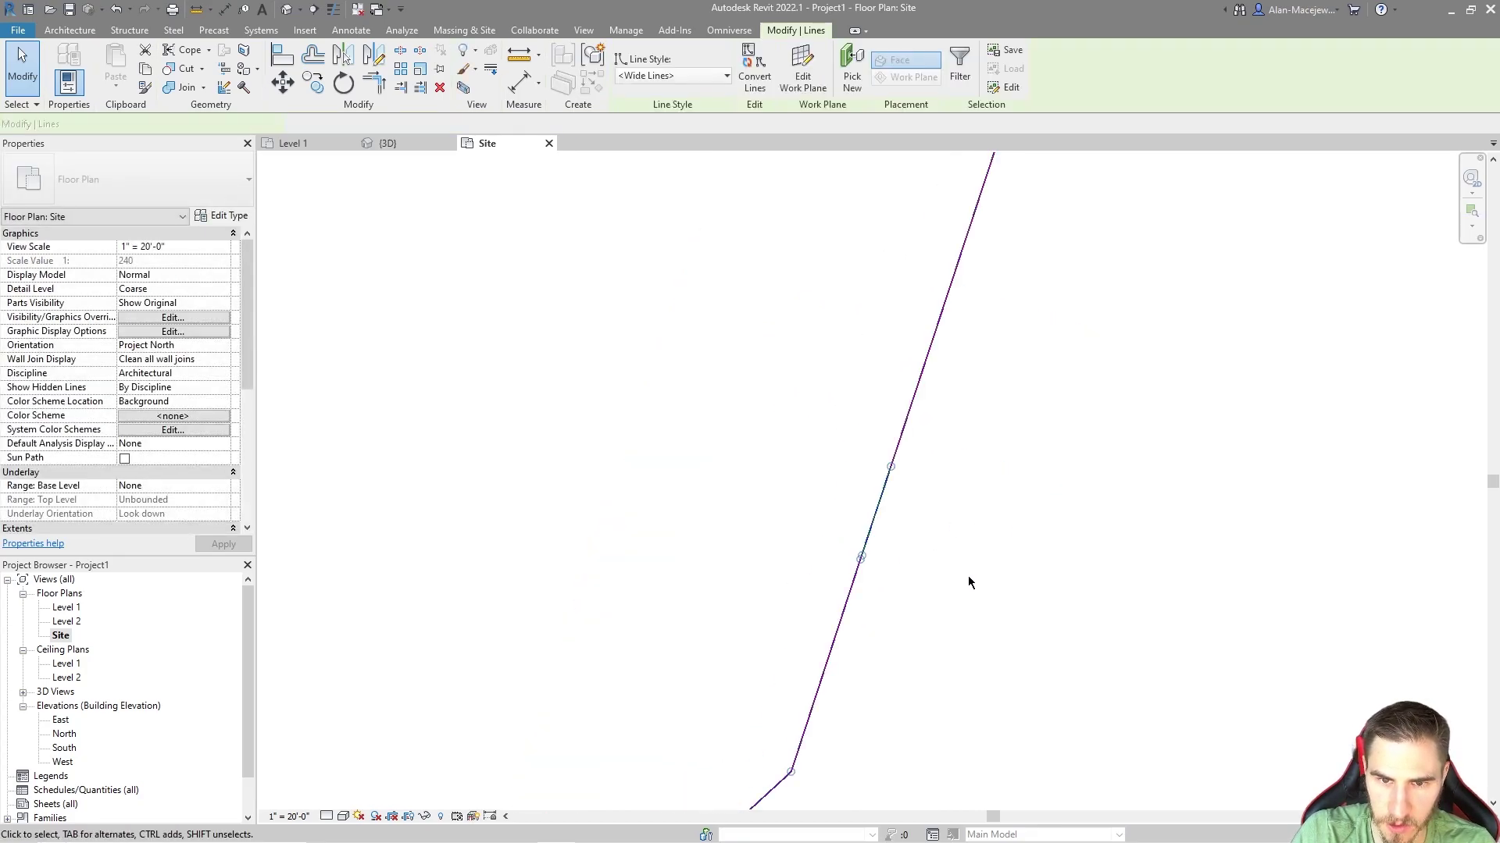
{"action": "scroll", "coordinate": [973, 577], "scroll_direction": "down", "scroll_amount": 6}
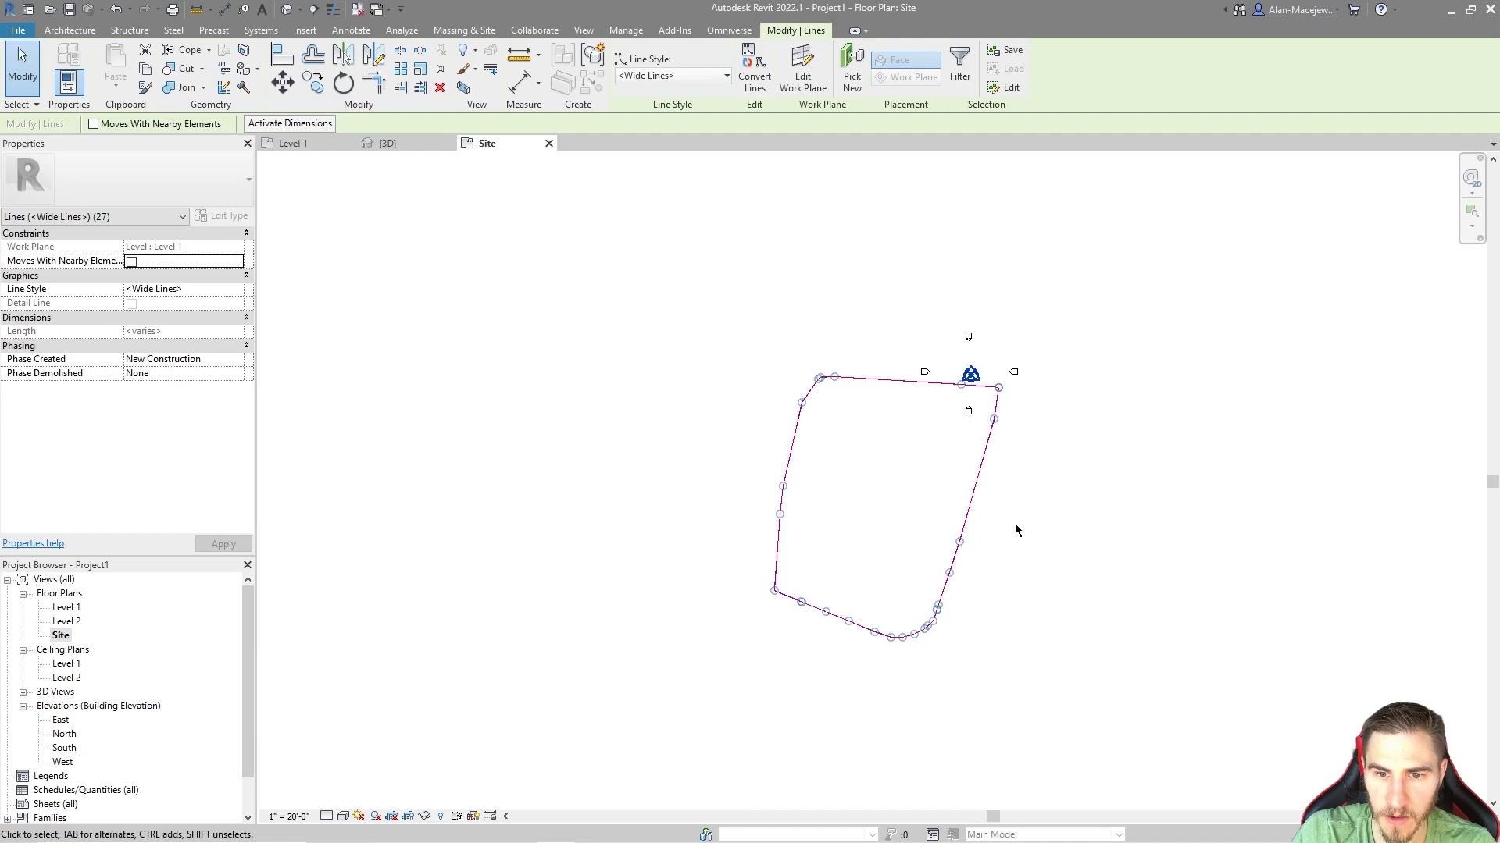
{"action": "scroll", "coordinate": [1026, 541], "scroll_direction": "up", "scroll_amount": 3}
{"action": "middle_click_drag", "start_coordinate": [789, 343], "coordinate": [878, 465]}
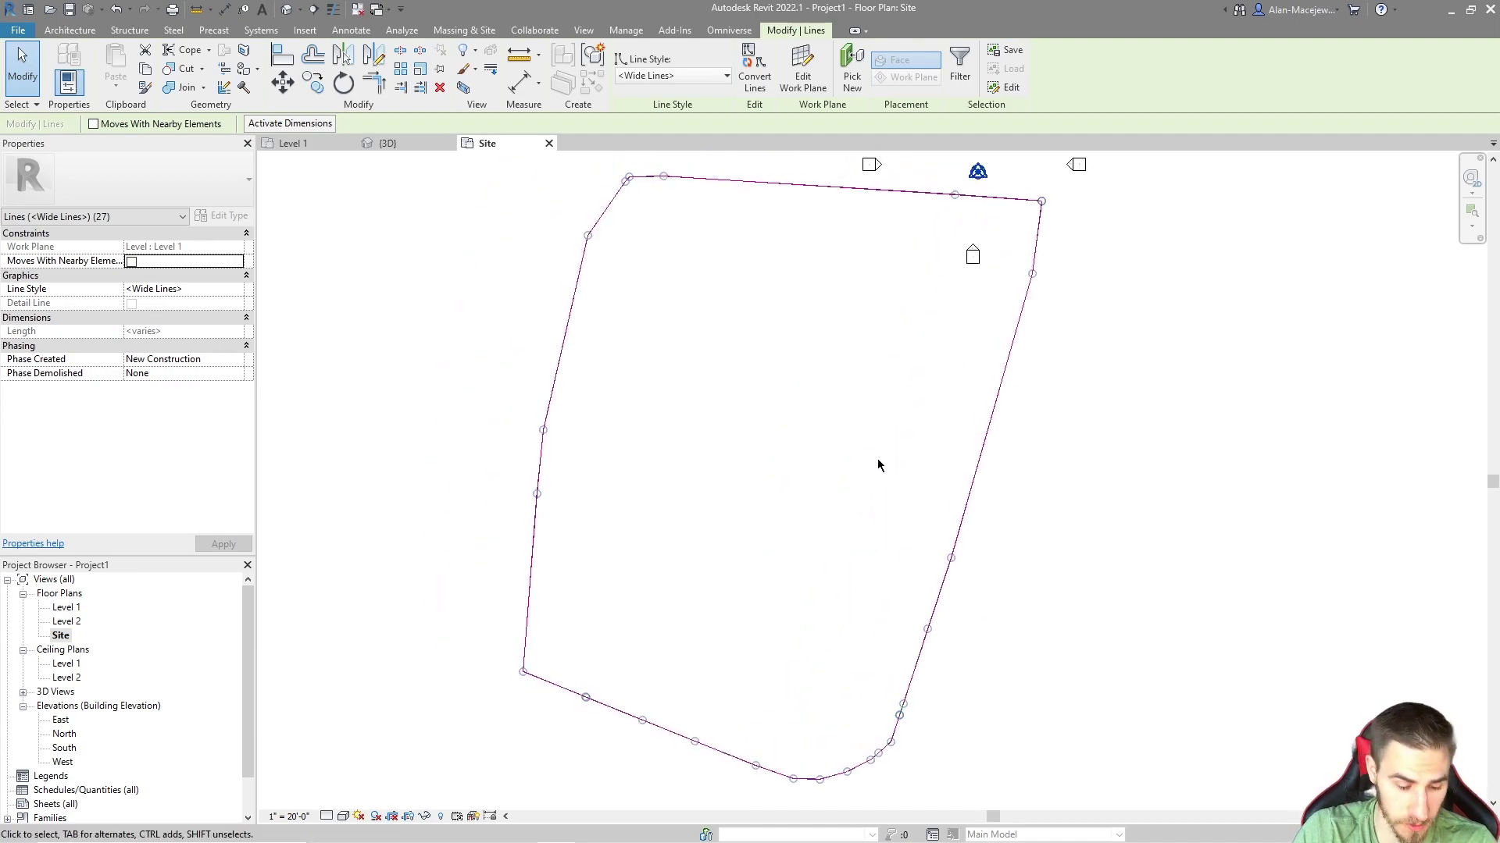
{"action": "left_click", "coordinate": [865, 442]}
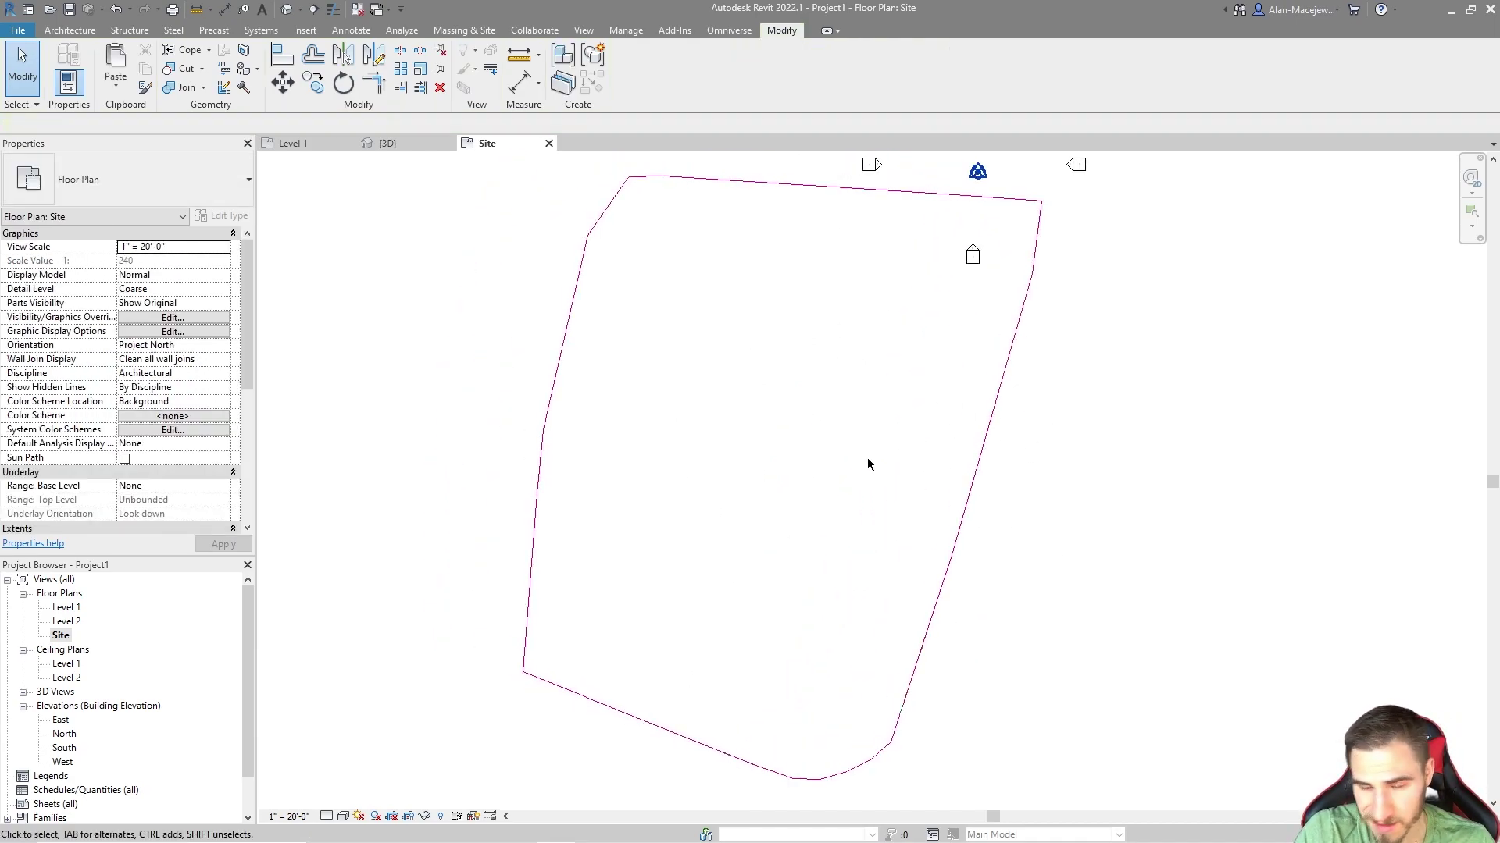
{"action": "scroll", "coordinate": [960, 531], "scroll_direction": "down", "scroll_amount": 2}
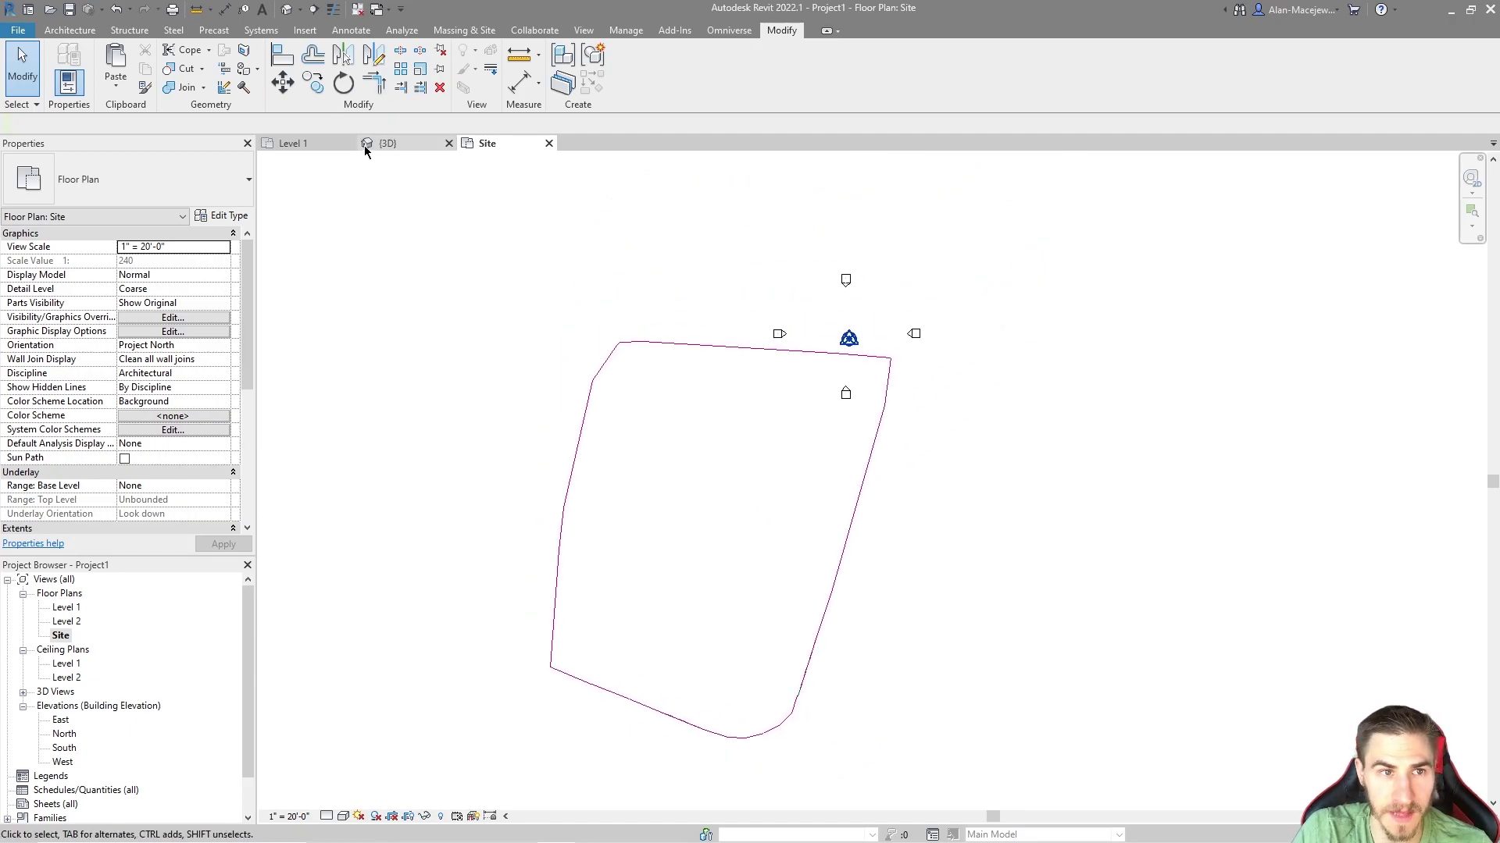
Step: Open the {3D} view, reveal hidden elements, unhide the existing outer topography, and leave Reveal Hidden Elements mode
{"action": "left_click", "coordinate": [366, 146]}
{"action": "scroll", "coordinate": [771, 588], "scroll_direction": "down", "scroll_amount": 3}
{"action": "middle_click_drag", "start_coordinate": [859, 539], "coordinate": [1025, 350], "text": "shift"}
{"action": "middle_click_drag", "start_coordinate": [867, 767], "coordinate": [850, 445]}
{"action": "left_click", "coordinate": [473, 816]}
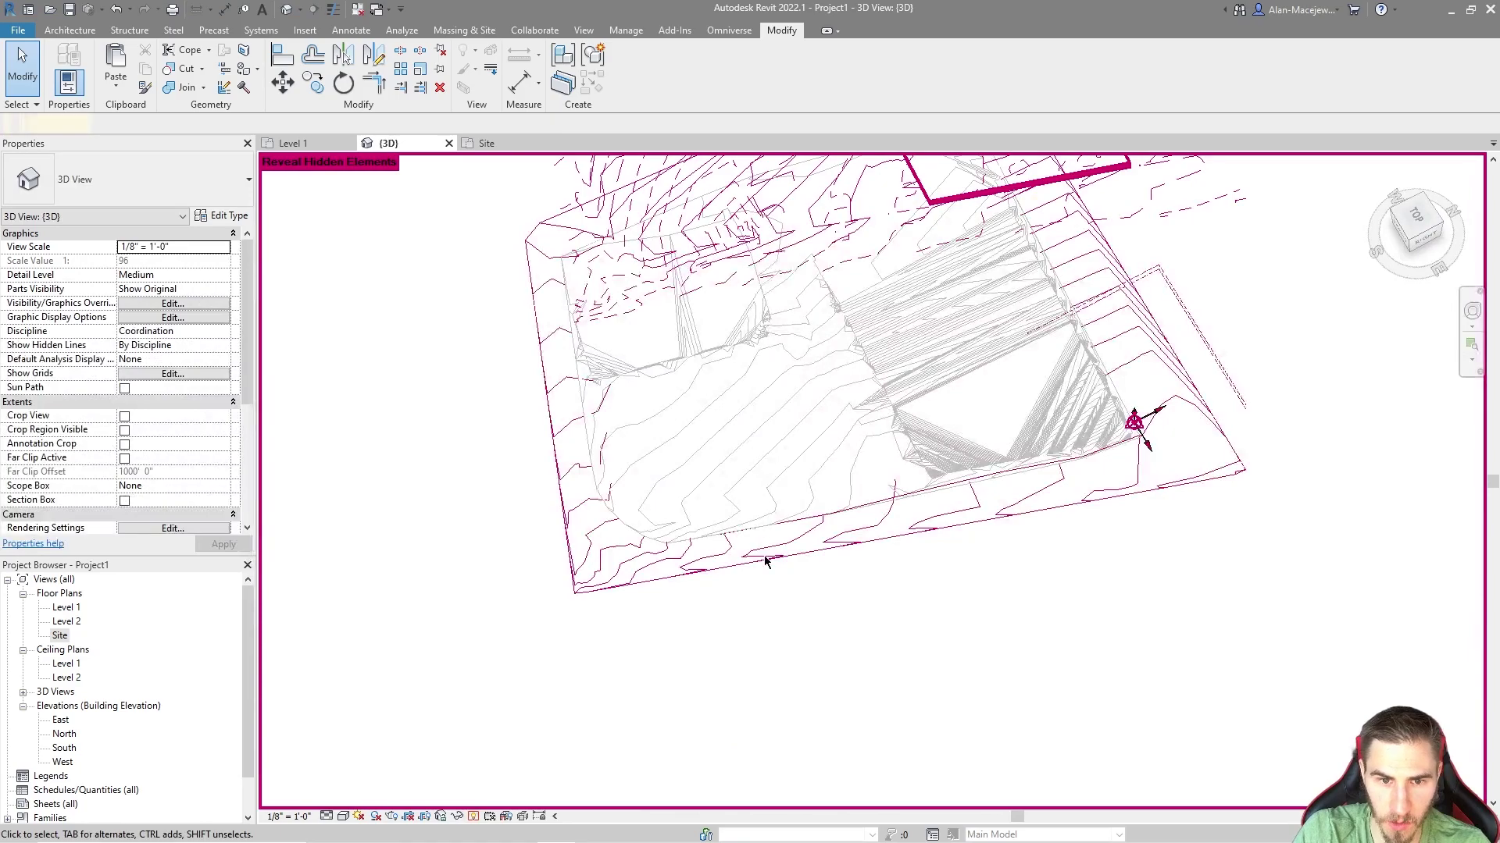
{"action": "left_click", "coordinate": [767, 561]}
{"action": "left_click", "coordinate": [688, 76]}
{"action": "middle_click_drag", "start_coordinate": [738, 616], "coordinate": [734, 610]}
{"action": "left_click", "coordinate": [473, 816]}
Step: Start a Split Surface sketch on the existing outer topography in the {3D} view
{"action": "middle_click_drag", "start_coordinate": [881, 598], "coordinate": [781, 578]}
{"action": "left_click", "coordinate": [464, 29]}
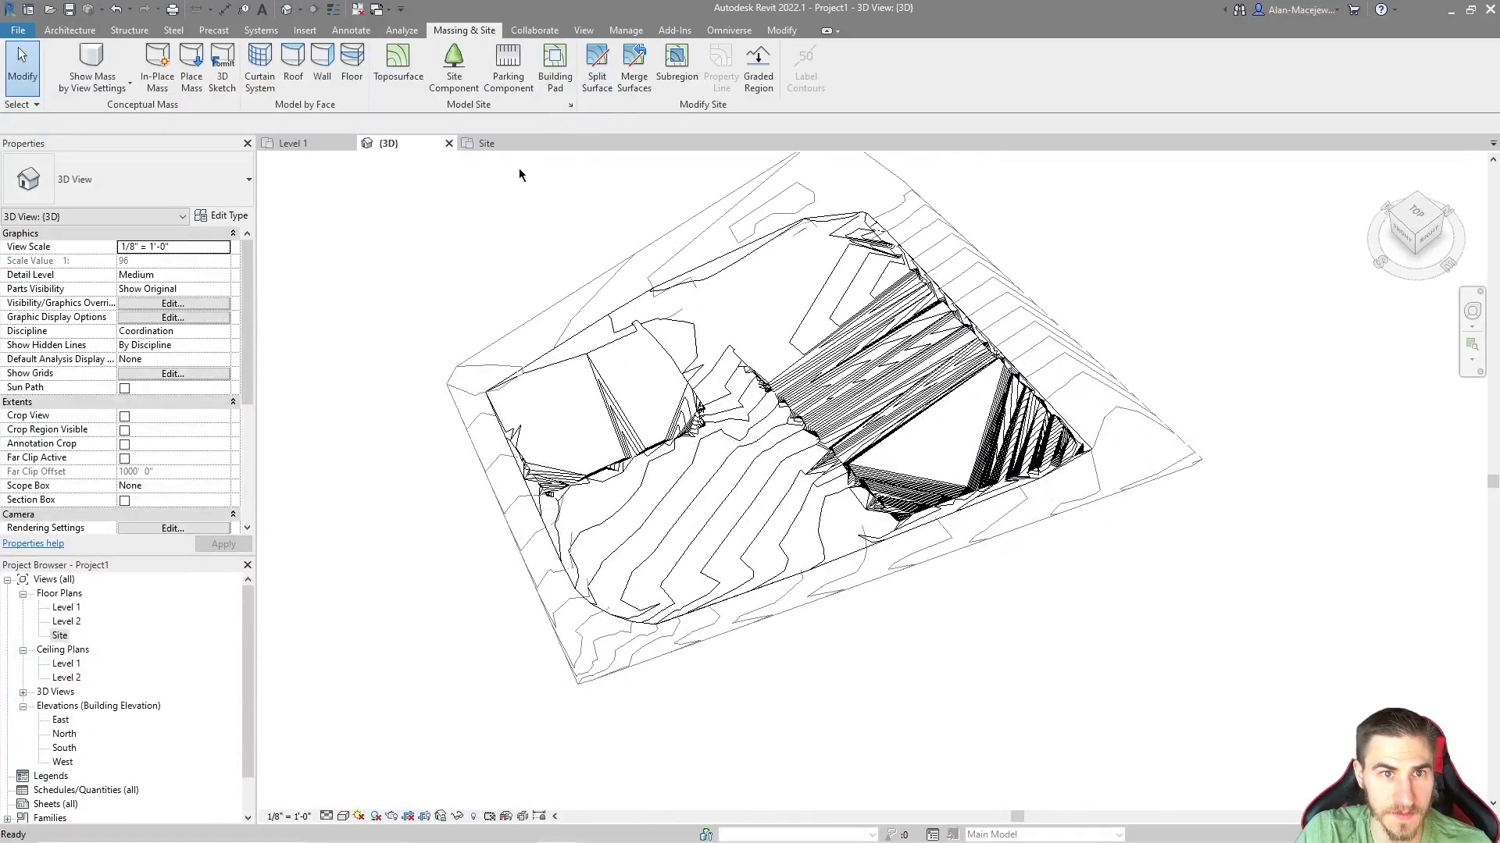
{"action": "left_click", "coordinate": [596, 68]}
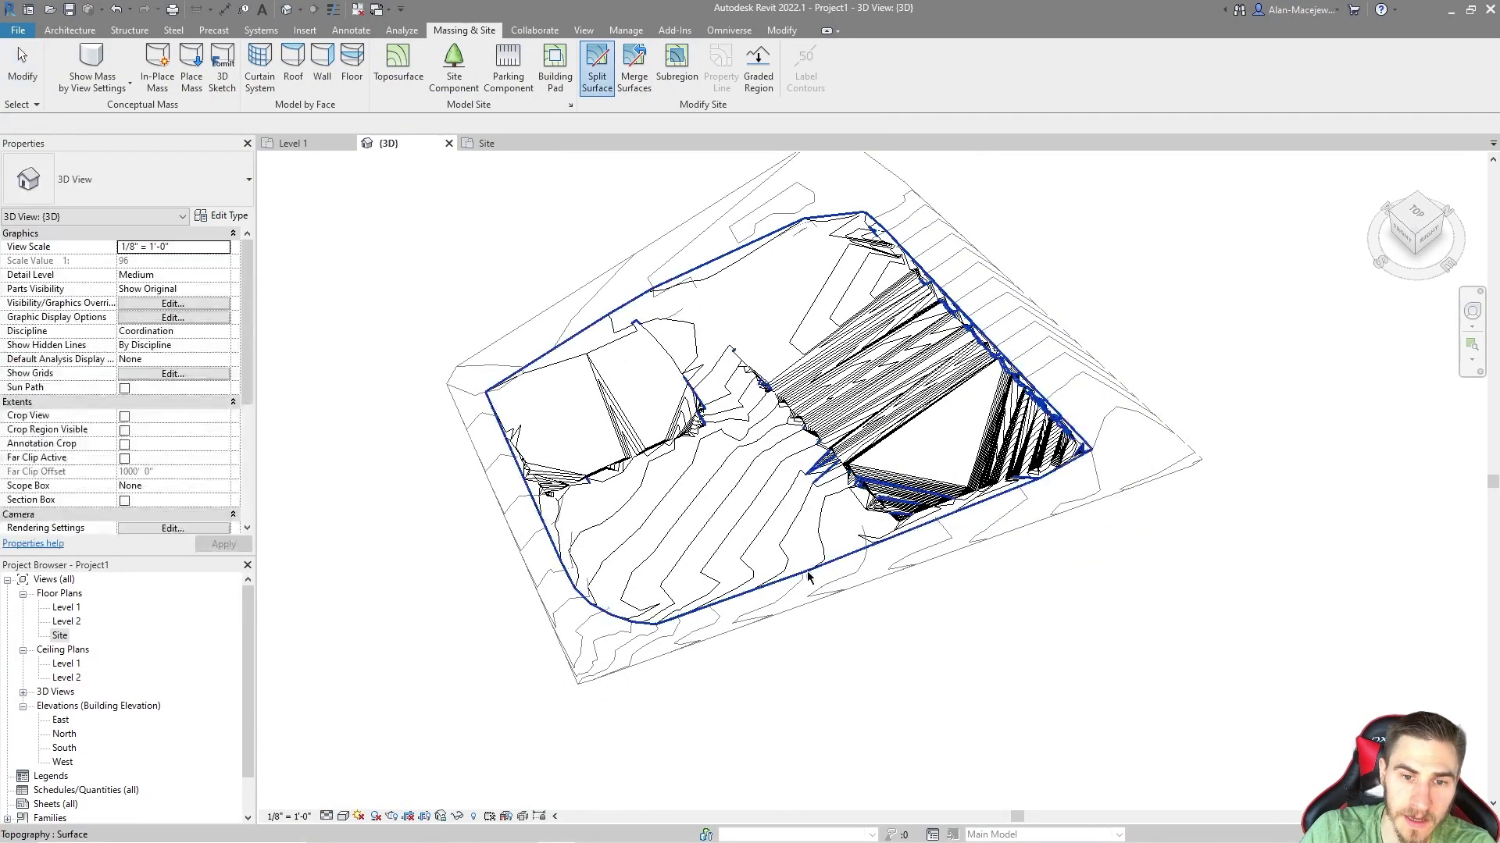
{"action": "left_click", "coordinate": [812, 600]}
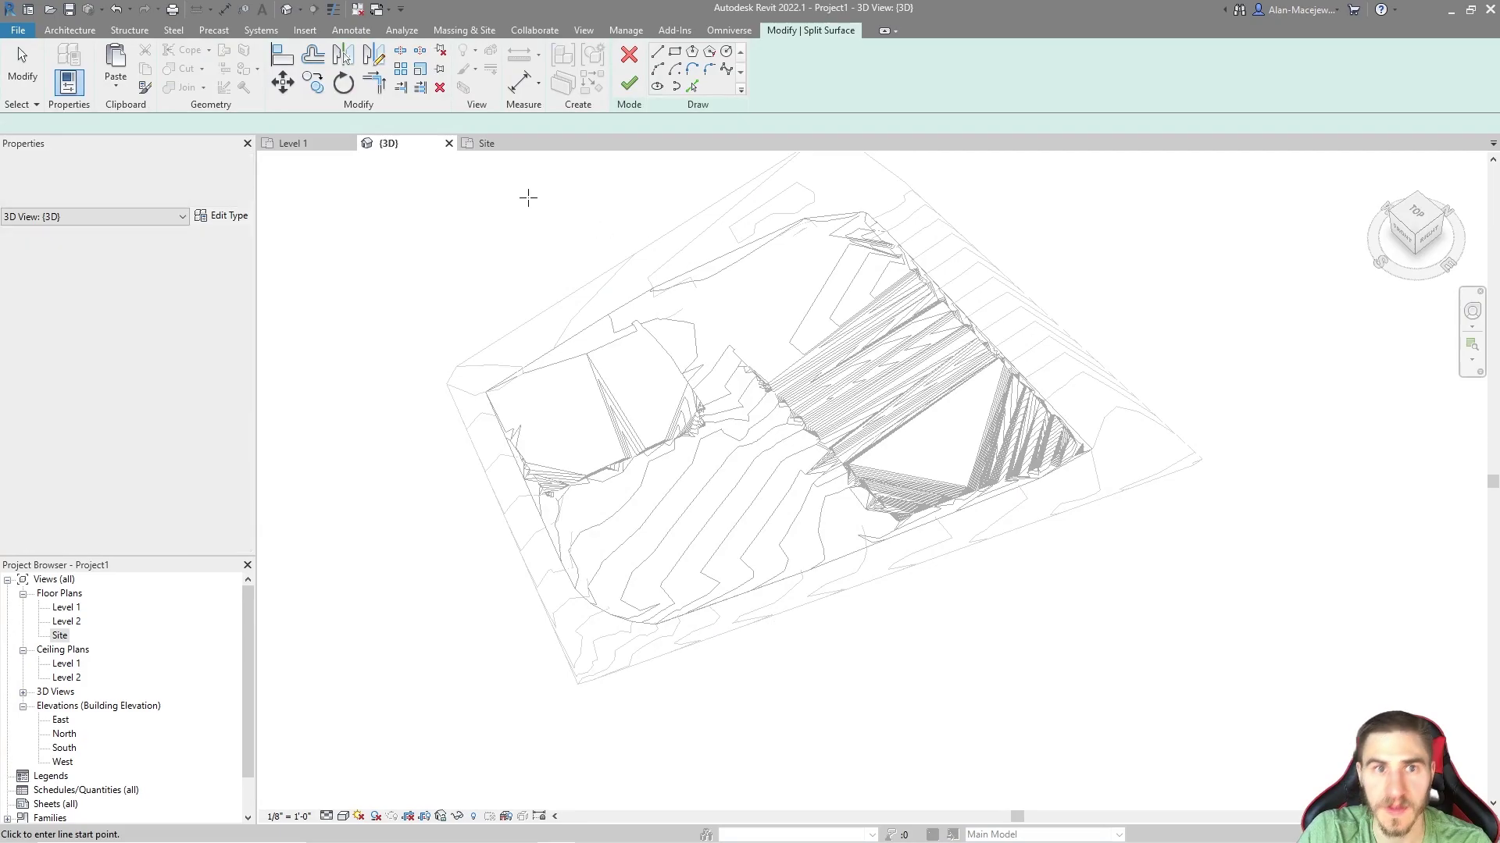
Step: Try to paste the copied boundary lines into the split sketch in the {3D} view
{"action": "left_click", "coordinate": [124, 95]}
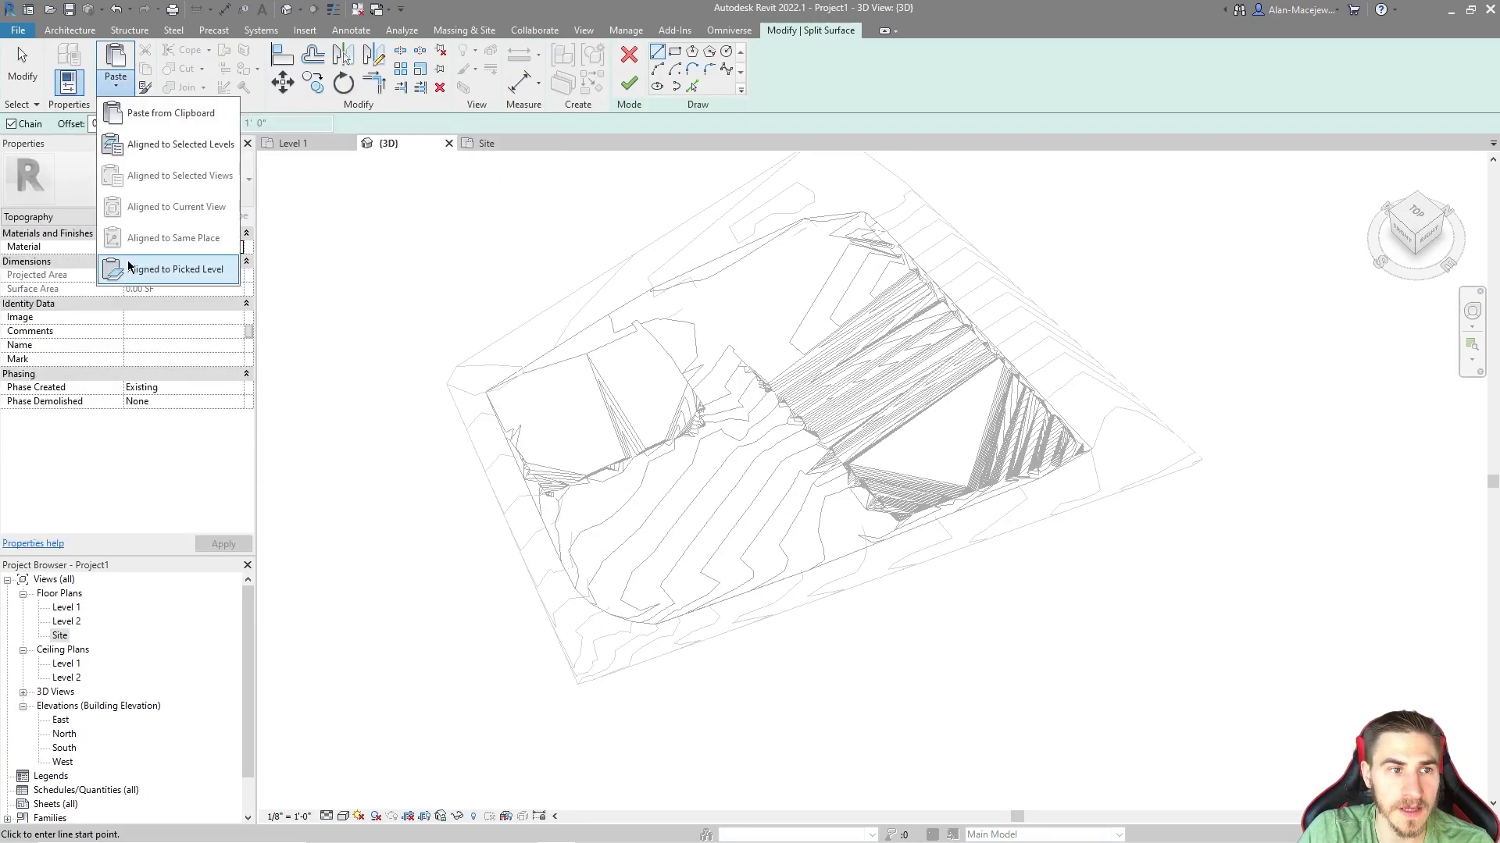
{"action": "left_click", "coordinate": [160, 110]}
{"action": "scroll", "coordinate": [616, 398], "scroll_direction": "down", "scroll_amount": 3}
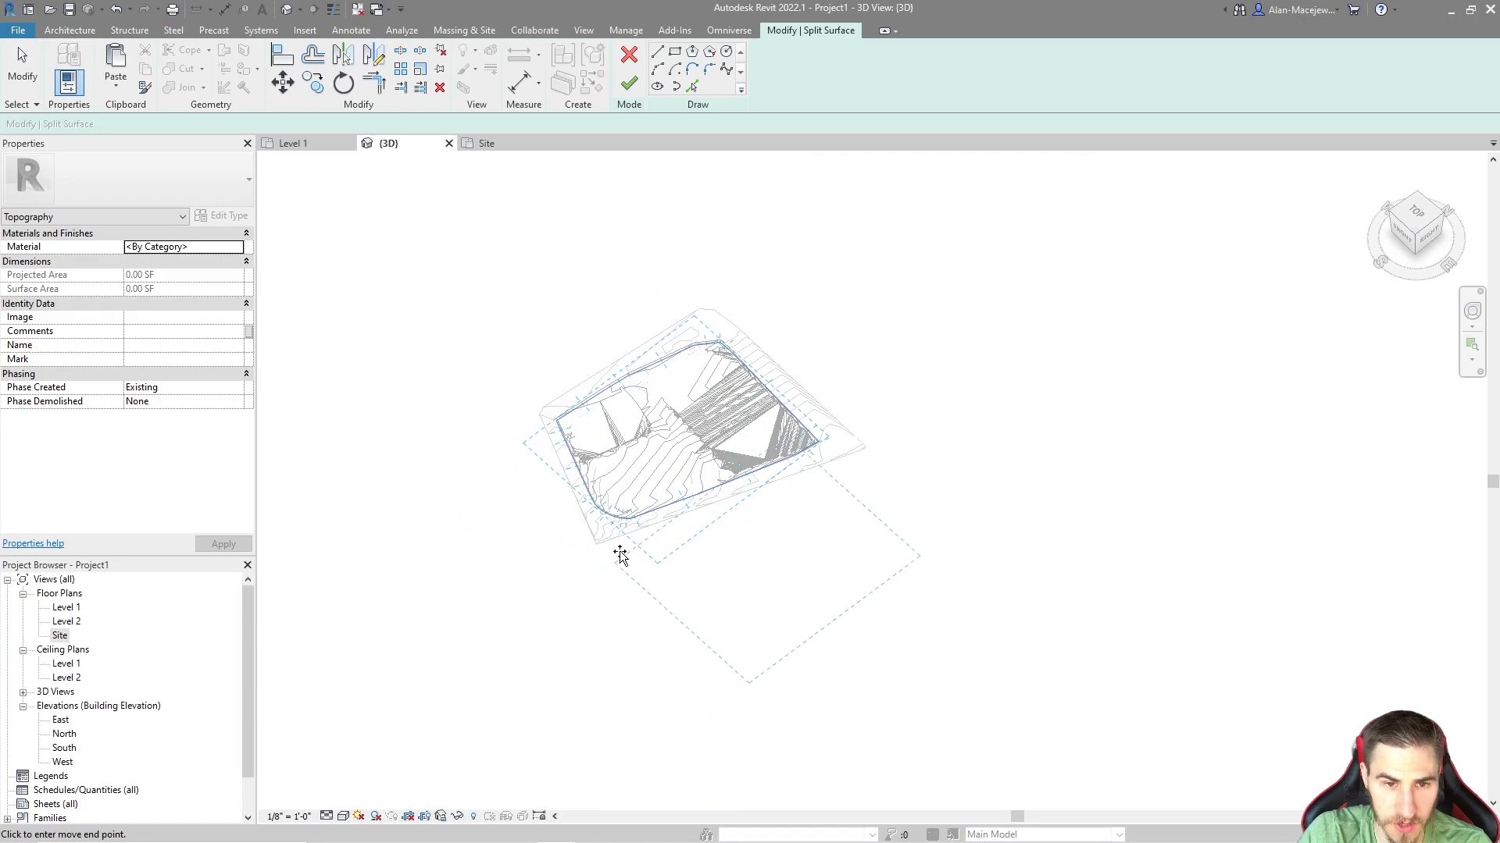
{"action": "left_click", "coordinate": [715, 649]}
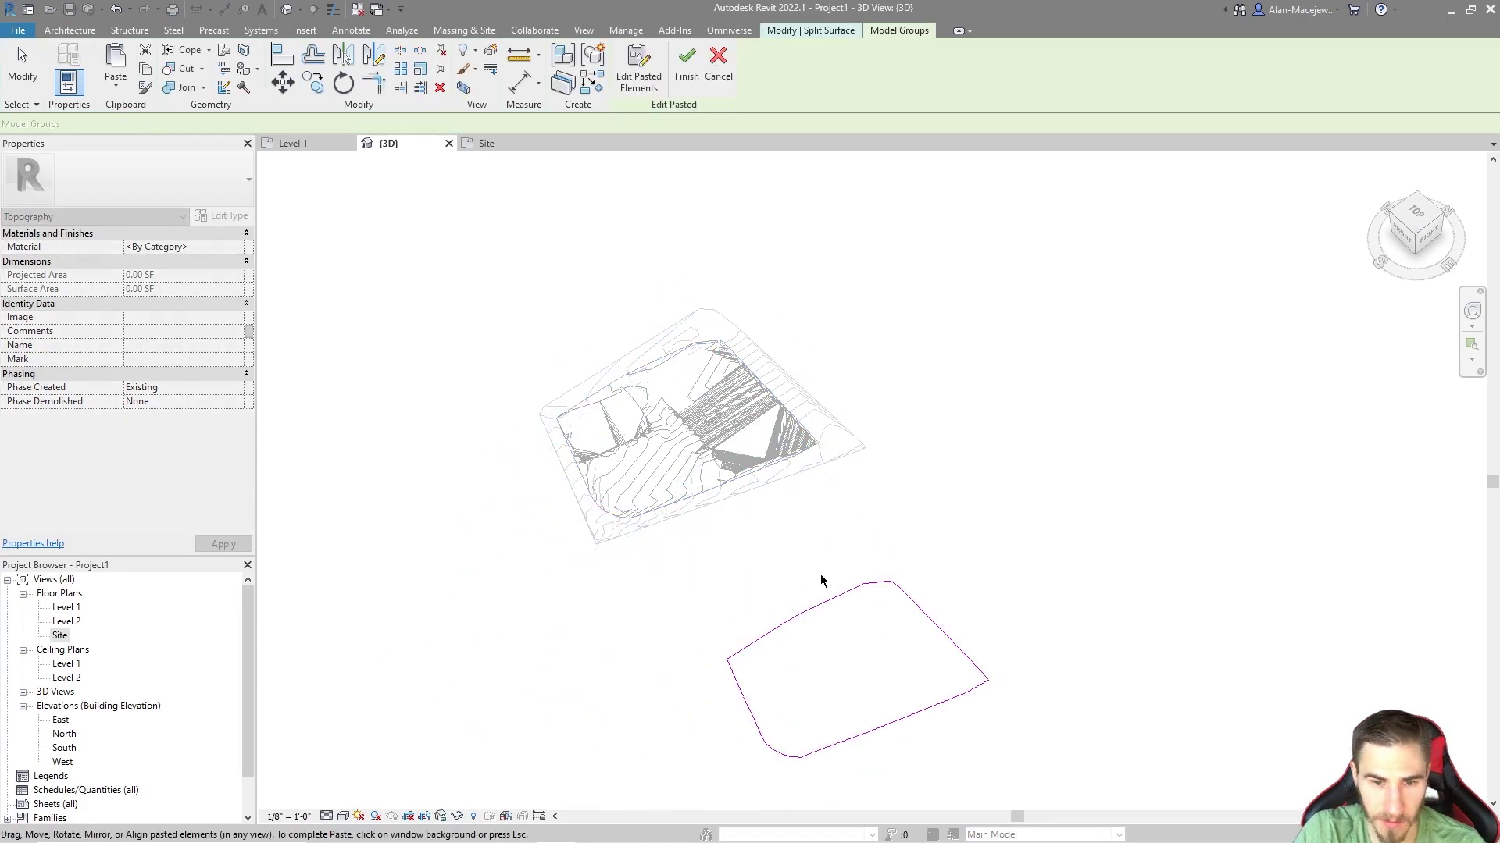
{"action": "left_click", "coordinate": [1055, 482]}
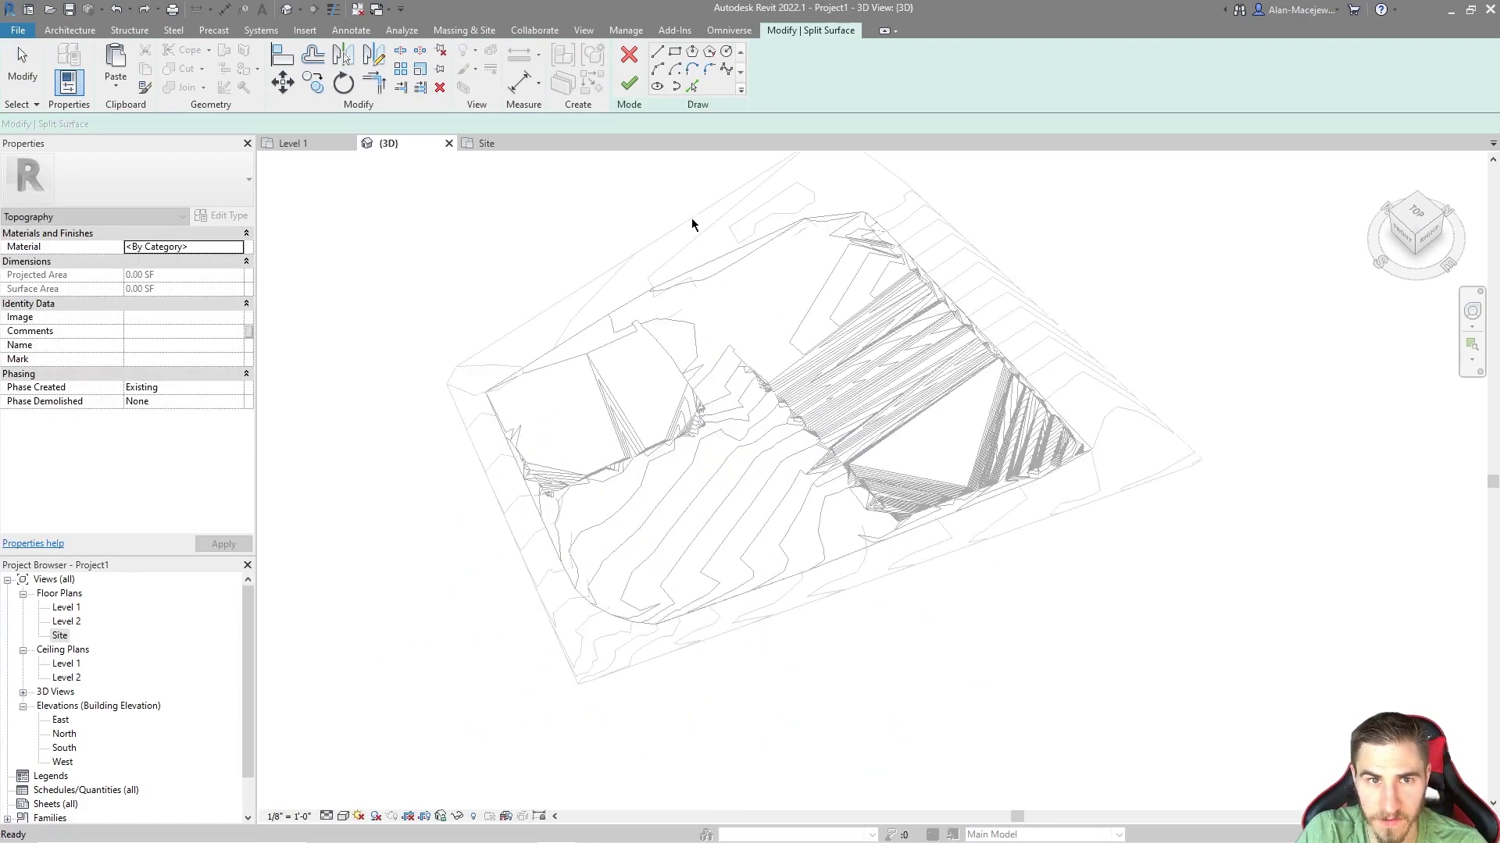
Step: Paste the copied boundary lines into the split sketch in the Site plan, with a move distance of 0, and finish the paste
{"action": "left_click", "coordinate": [469, 146]}
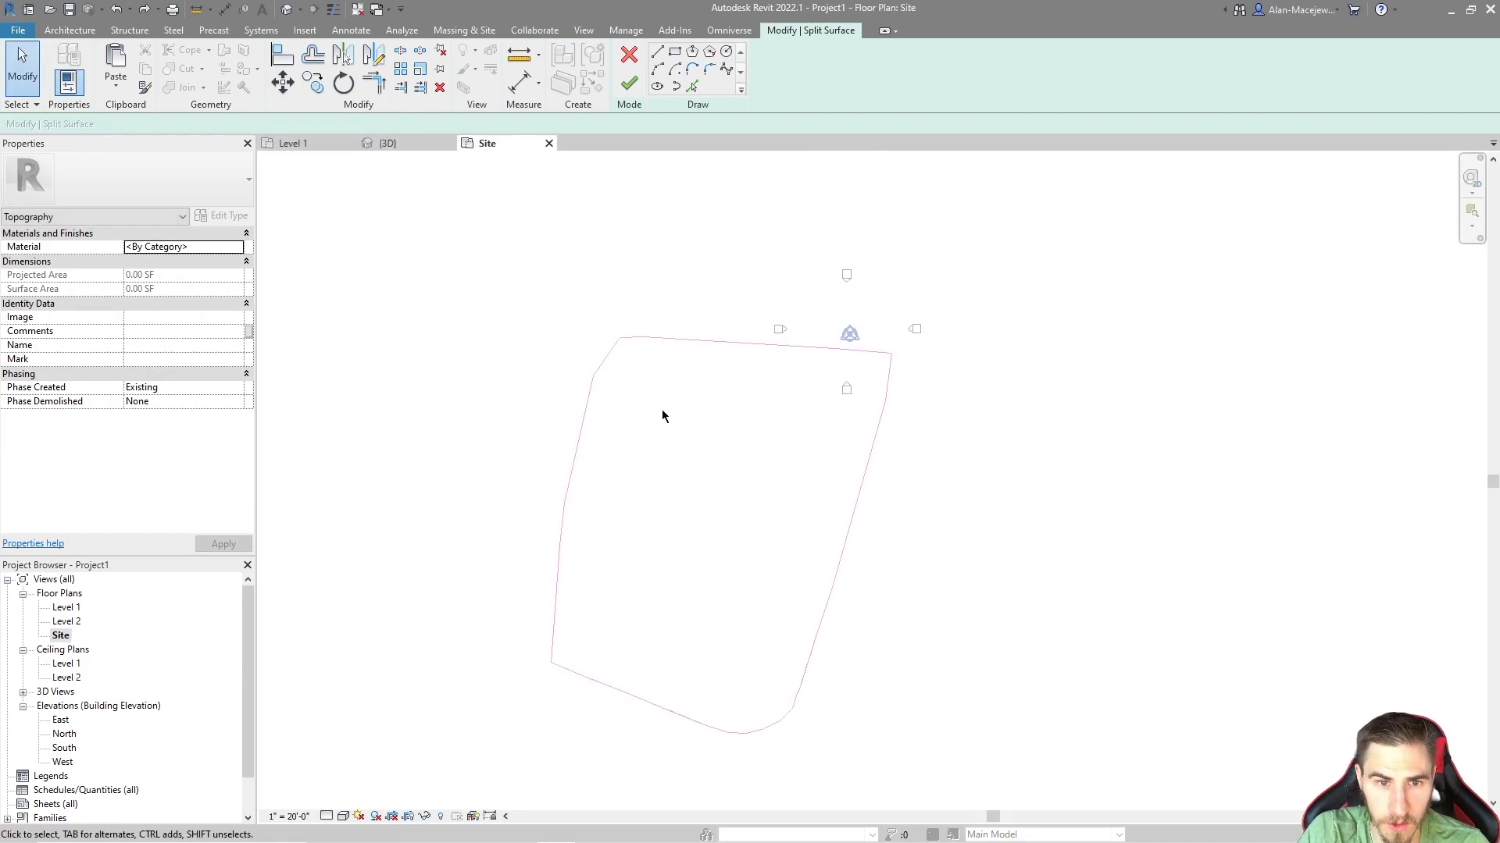
{"action": "middle_click_drag", "start_coordinate": [723, 559], "coordinate": [732, 508]}
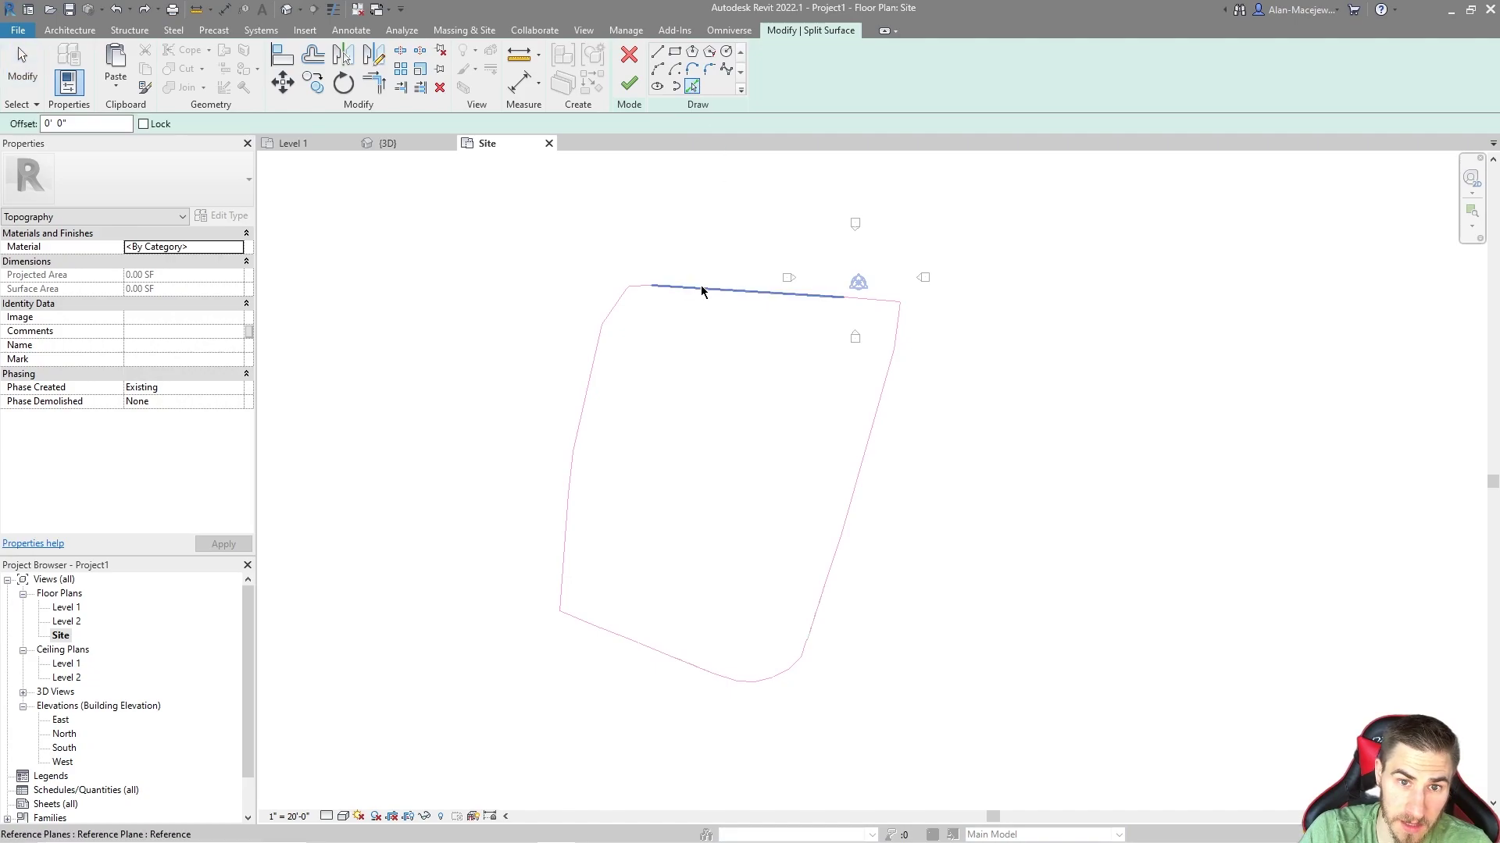
{"action": "key", "text": "Escape"}
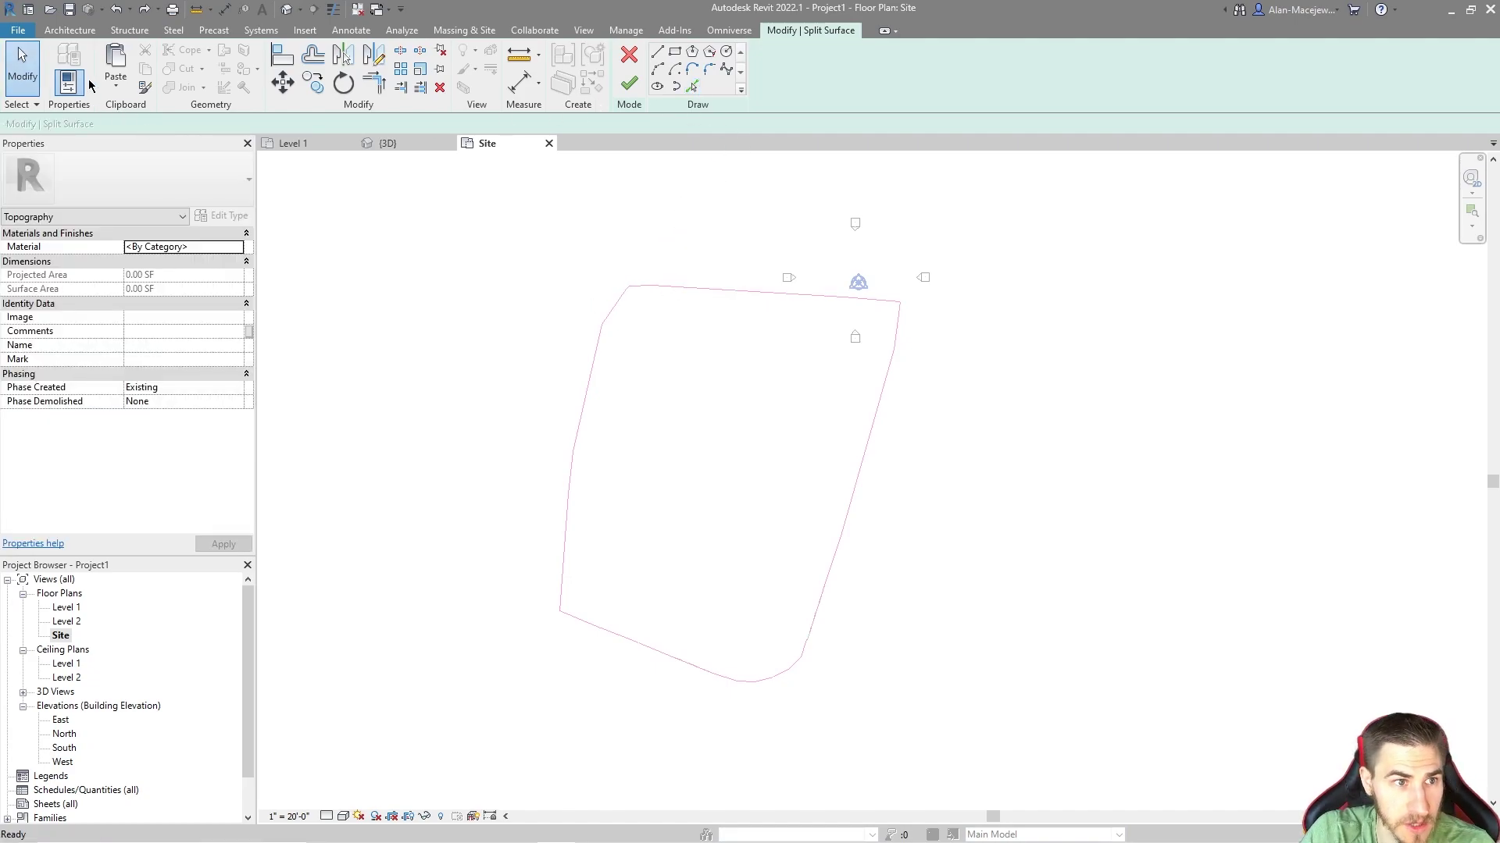
{"action": "left_click", "coordinate": [115, 86]}
{"action": "left_click", "coordinate": [149, 111]}
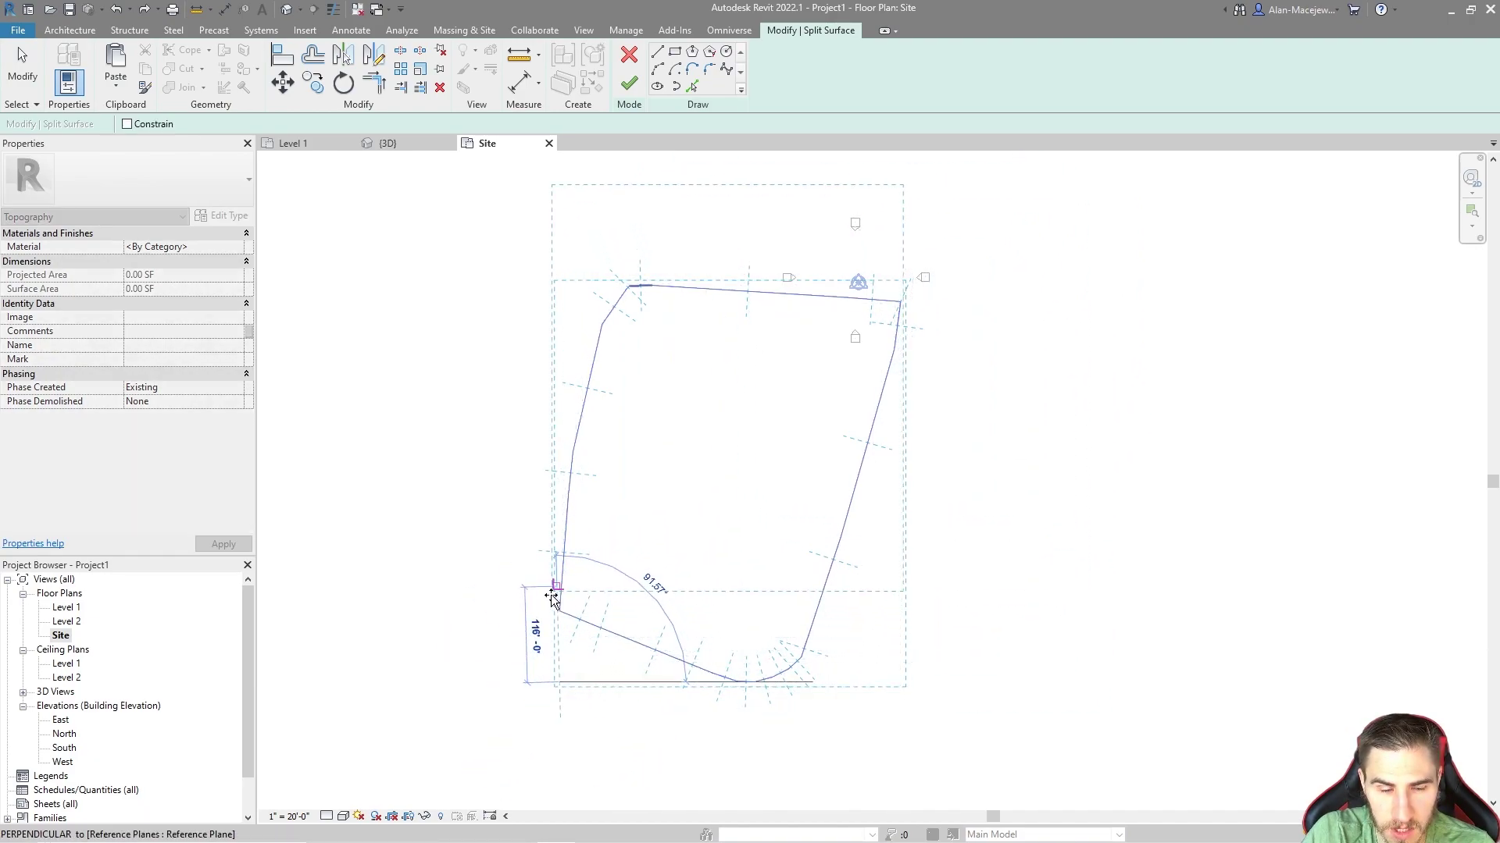
{"action": "left_click", "coordinate": [553, 683]}
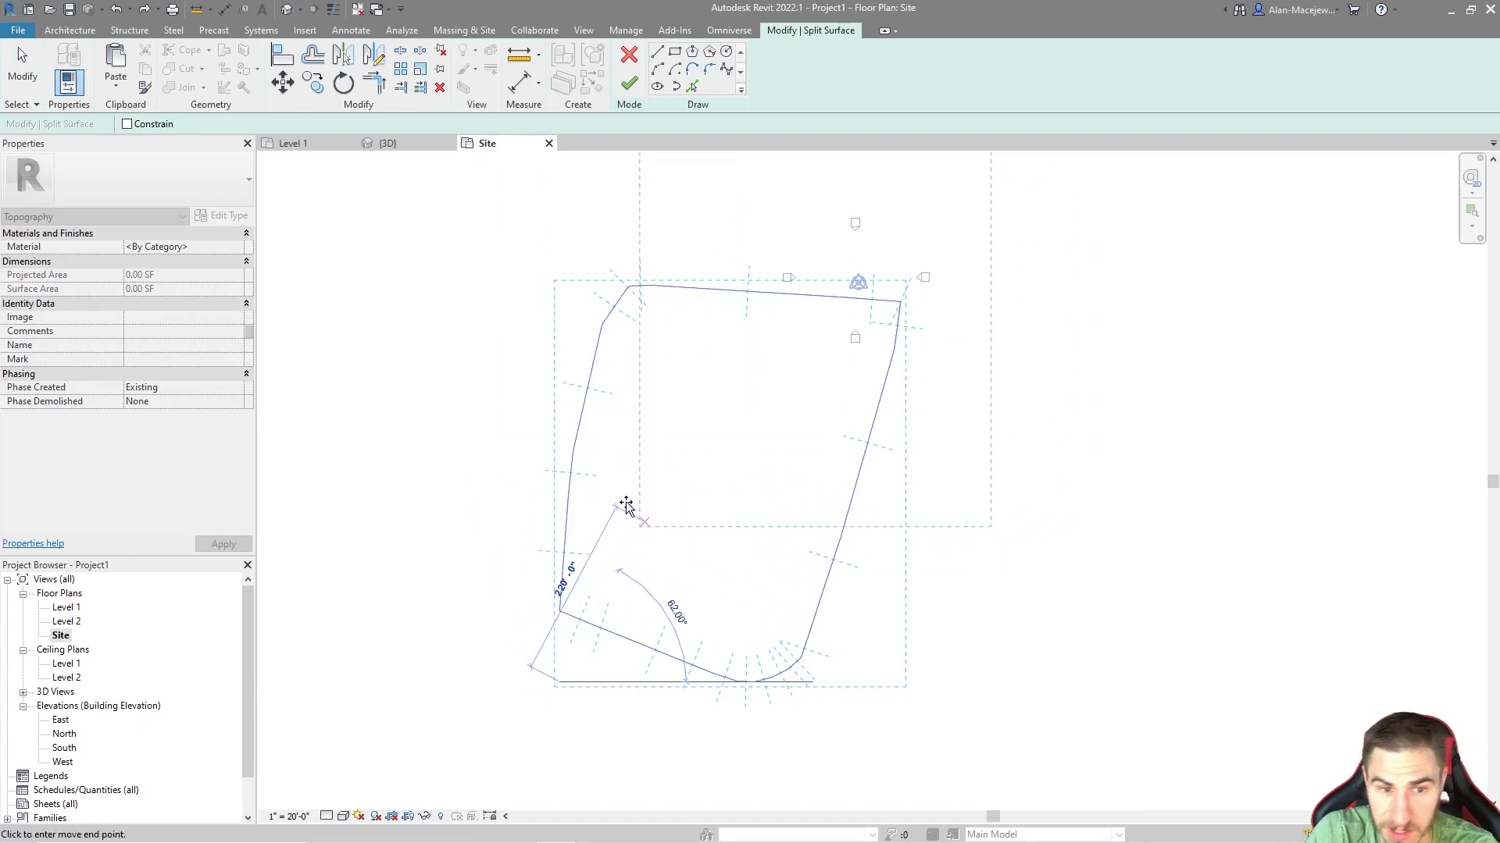
{"action": "type", "text": "0"}
{"action": "key", "text": "Return"}
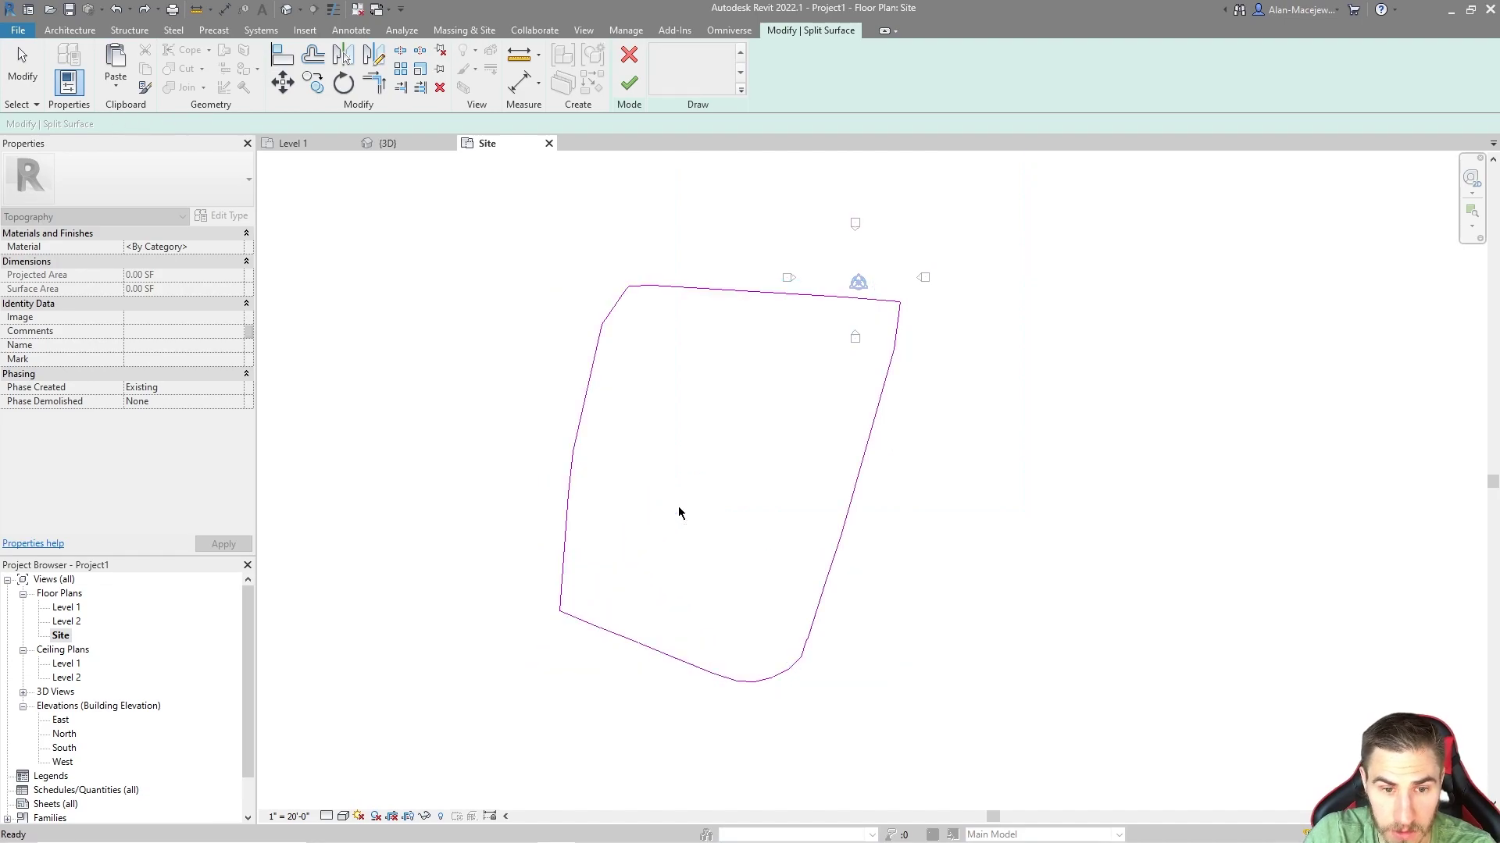
{"action": "left_click", "coordinate": [539, 688]}
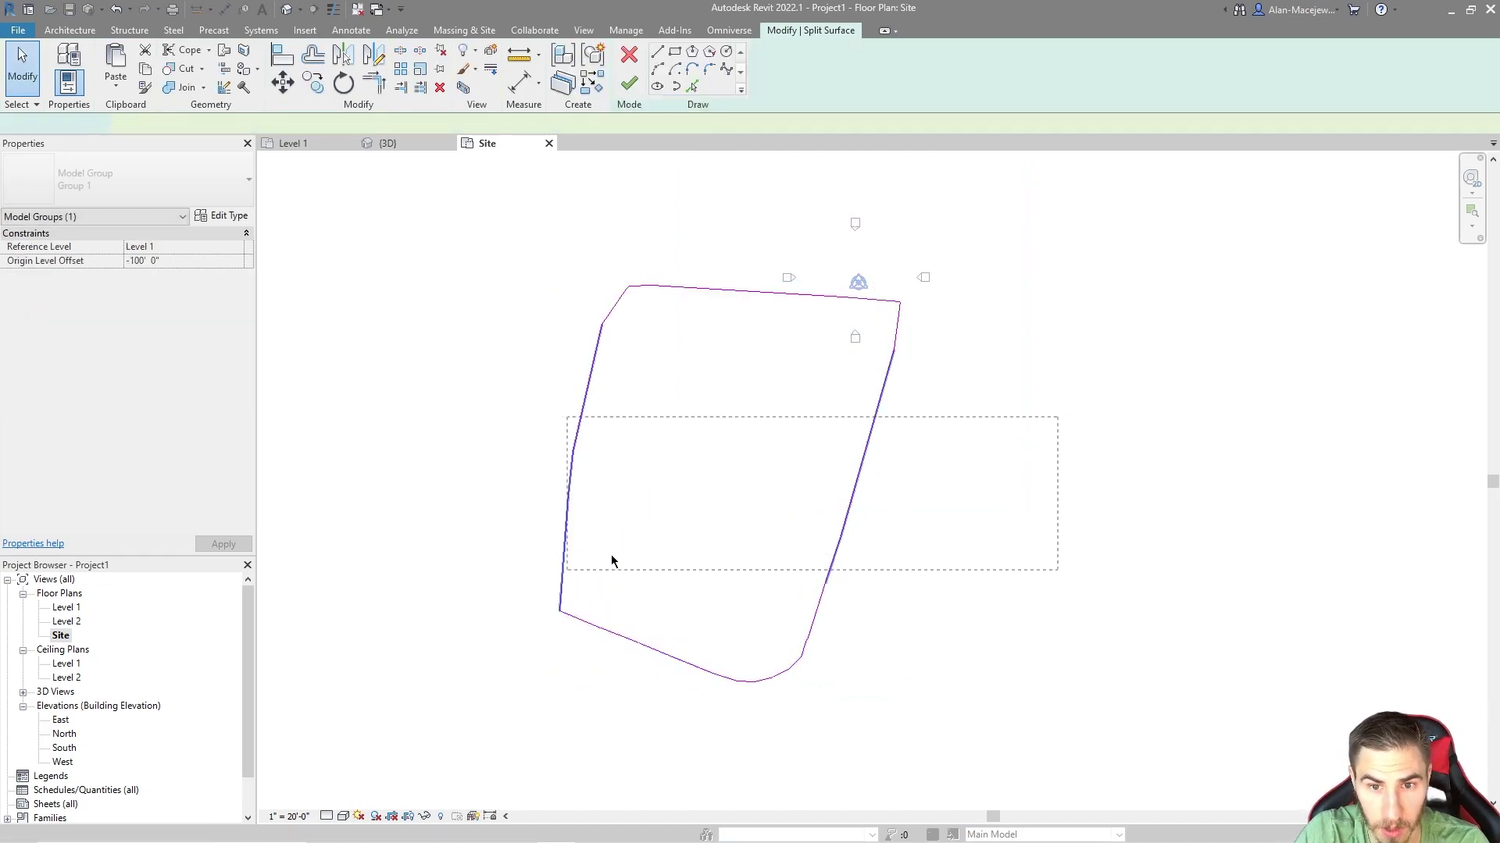
{"action": "left_click_drag", "start_coordinate": [1003, 224], "coordinate": [466, 665]}
{"action": "left_click_drag", "start_coordinate": [455, 752], "coordinate": [830, 305]}
{"action": "left_click_drag", "start_coordinate": [688, 495], "coordinate": [896, 222]}
{"action": "left_click_drag", "start_coordinate": [1018, 221], "coordinate": [983, 451]}
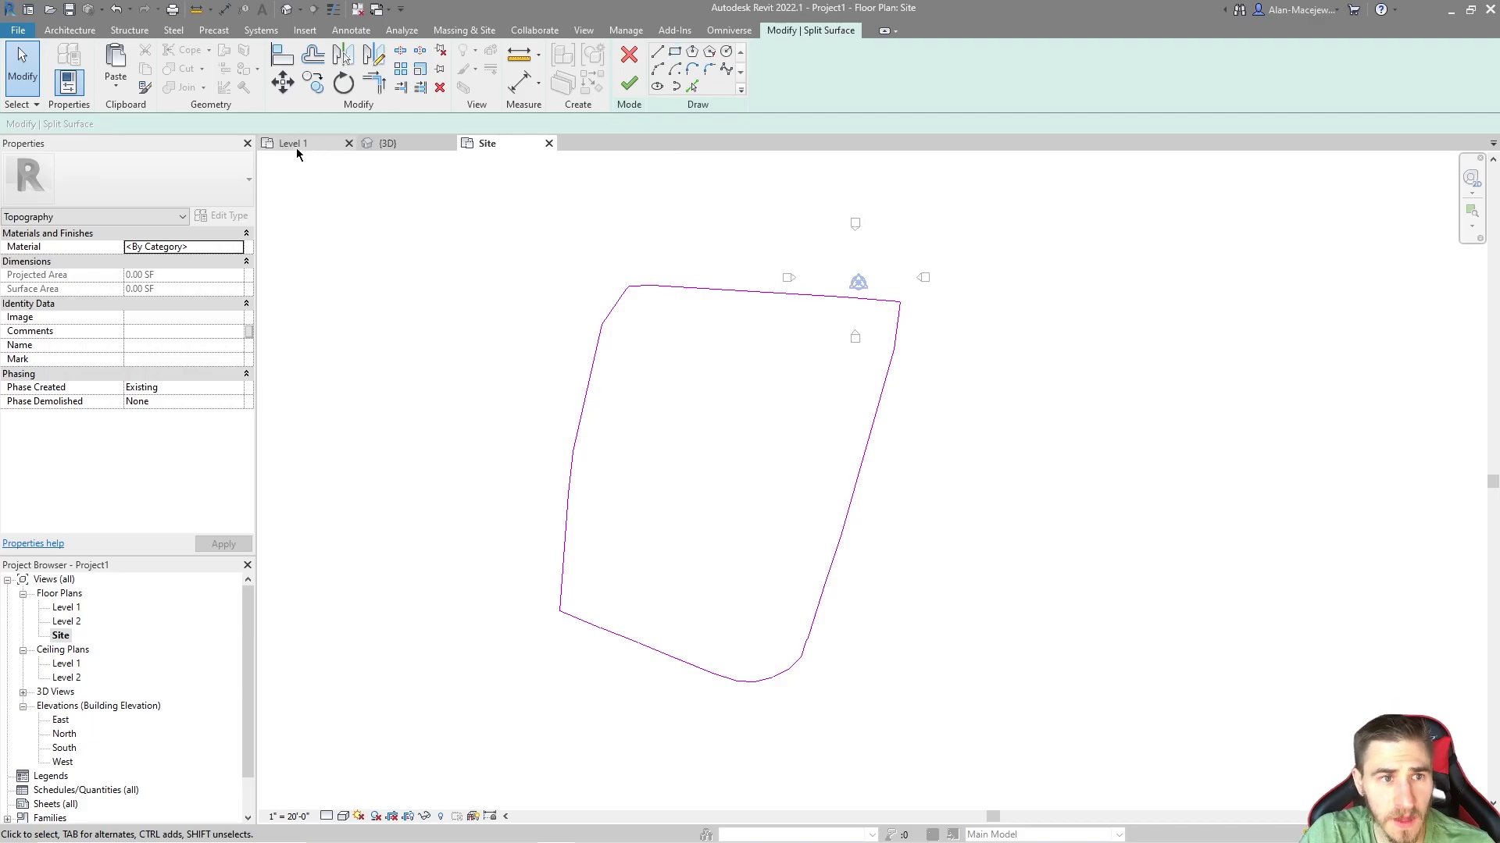
Step: Return to the {3D} view, check the pasted boundary against the topography, and finish the split sketch
{"action": "left_click", "coordinate": [388, 144]}
{"action": "middle_click_drag", "start_coordinate": [918, 613], "coordinate": [1097, 633], "text": "shift"}
{"action": "scroll", "coordinate": [676, 654], "scroll_direction": "up", "scroll_amount": 4}
{"action": "scroll", "coordinate": [860, 656], "scroll_direction": "down", "scroll_amount": 2}
{"action": "middle_click_drag", "start_coordinate": [851, 658], "coordinate": [723, 509], "text": "shift"}
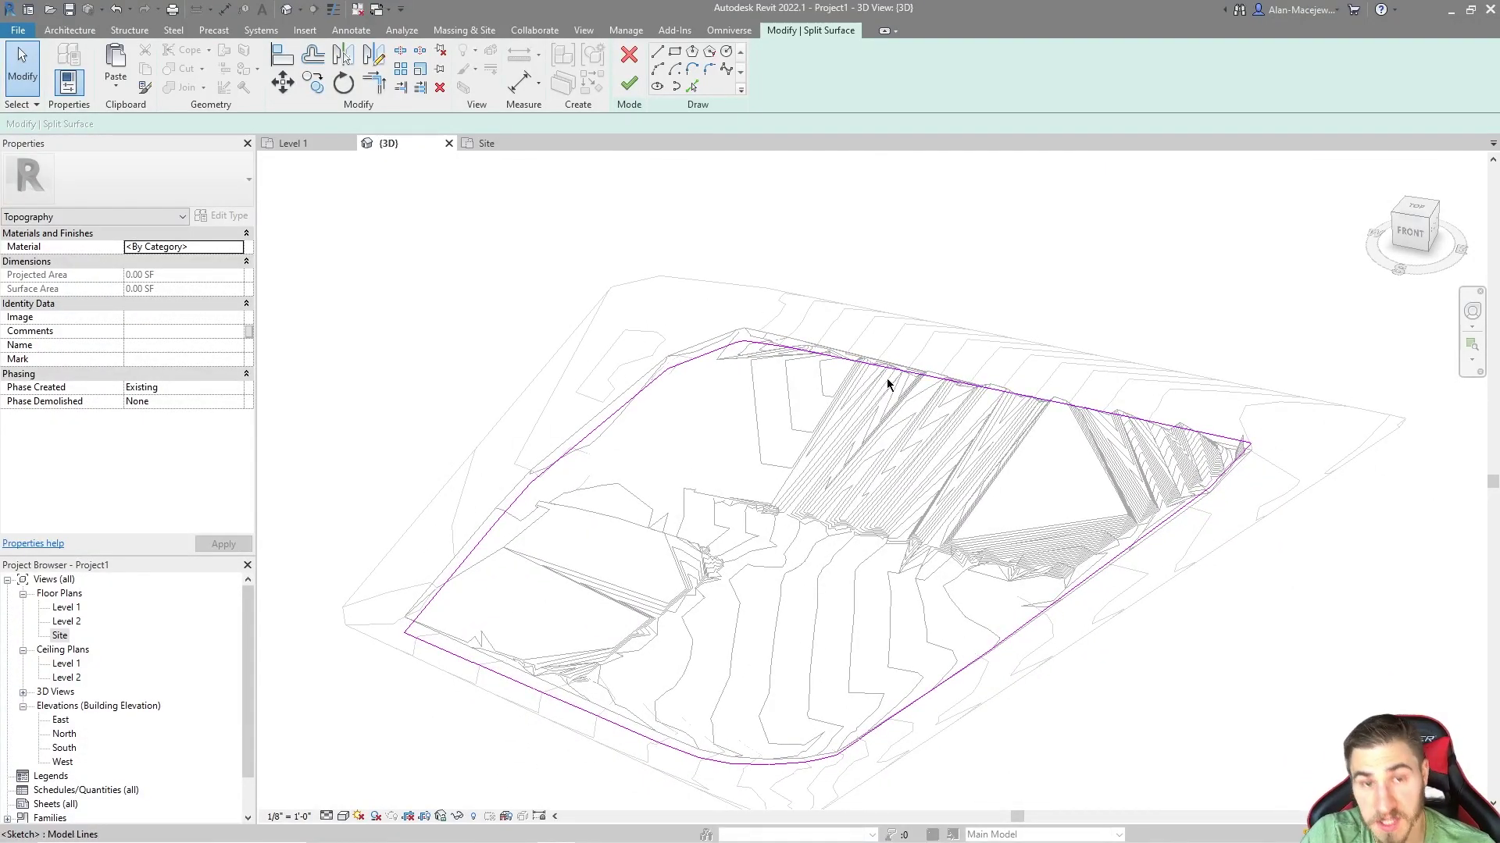
{"action": "left_click", "coordinate": [629, 84]}
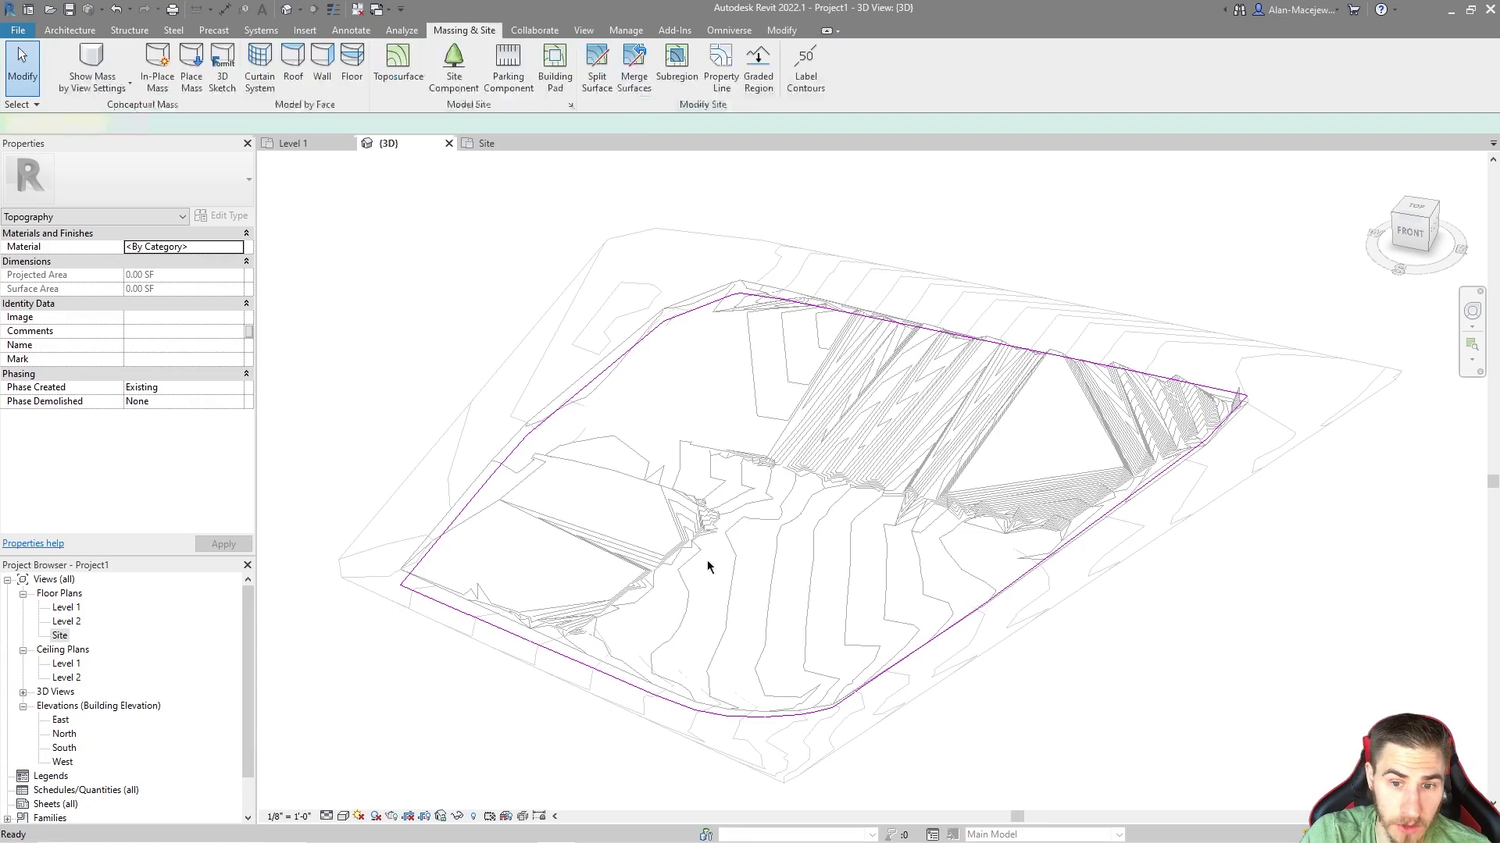
{"action": "left_click", "coordinate": [1196, 637]}
Step: Select the outer ring and the inner cut-out of the existing topography in turn to check the split
{"action": "middle_click_drag", "start_coordinate": [995, 713], "coordinate": [934, 712], "text": "shift"}
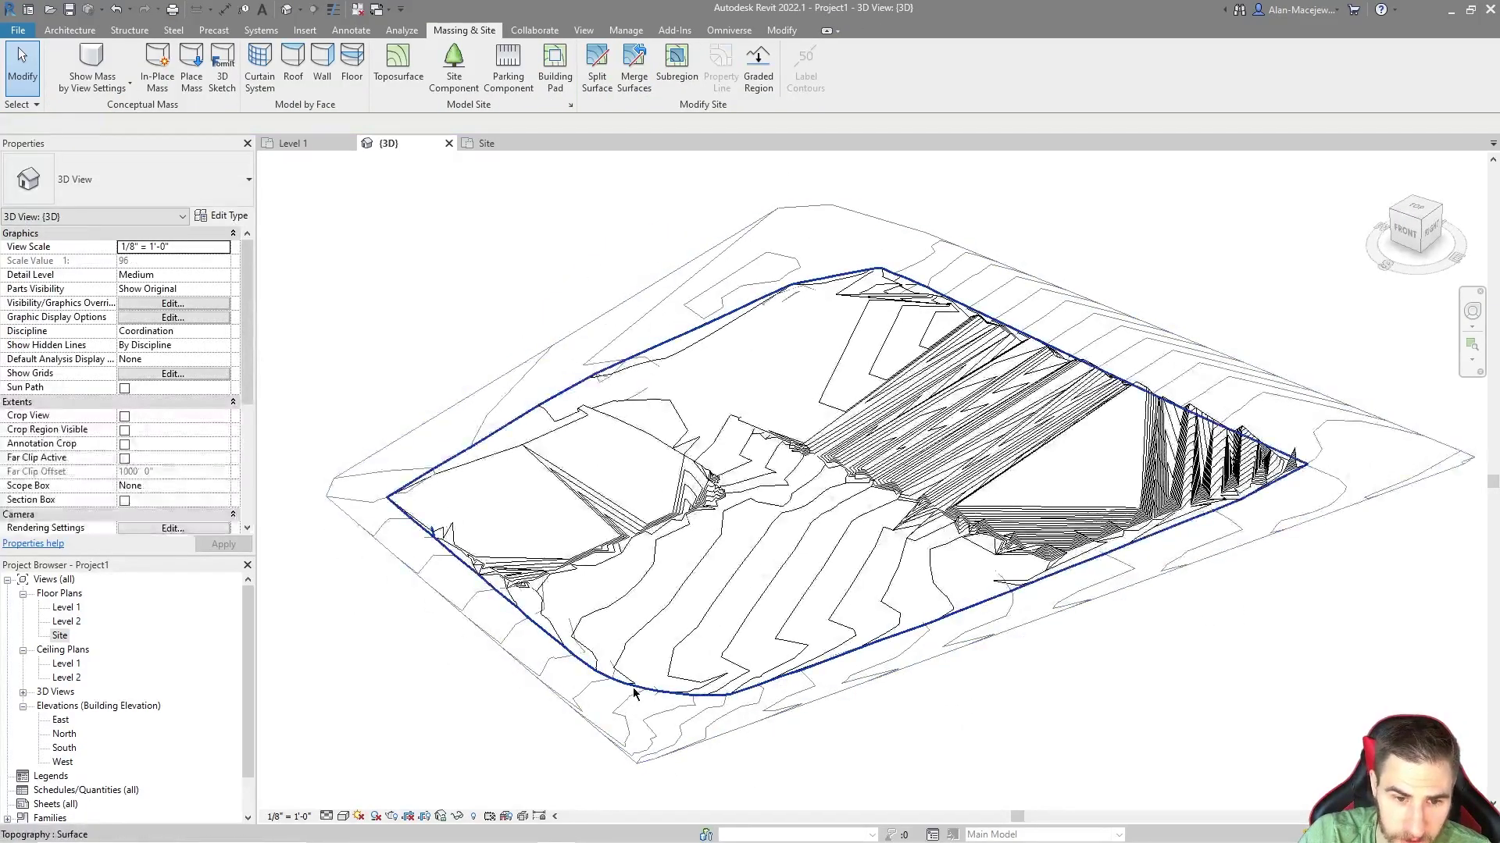
{"action": "left_click", "coordinate": [680, 725]}
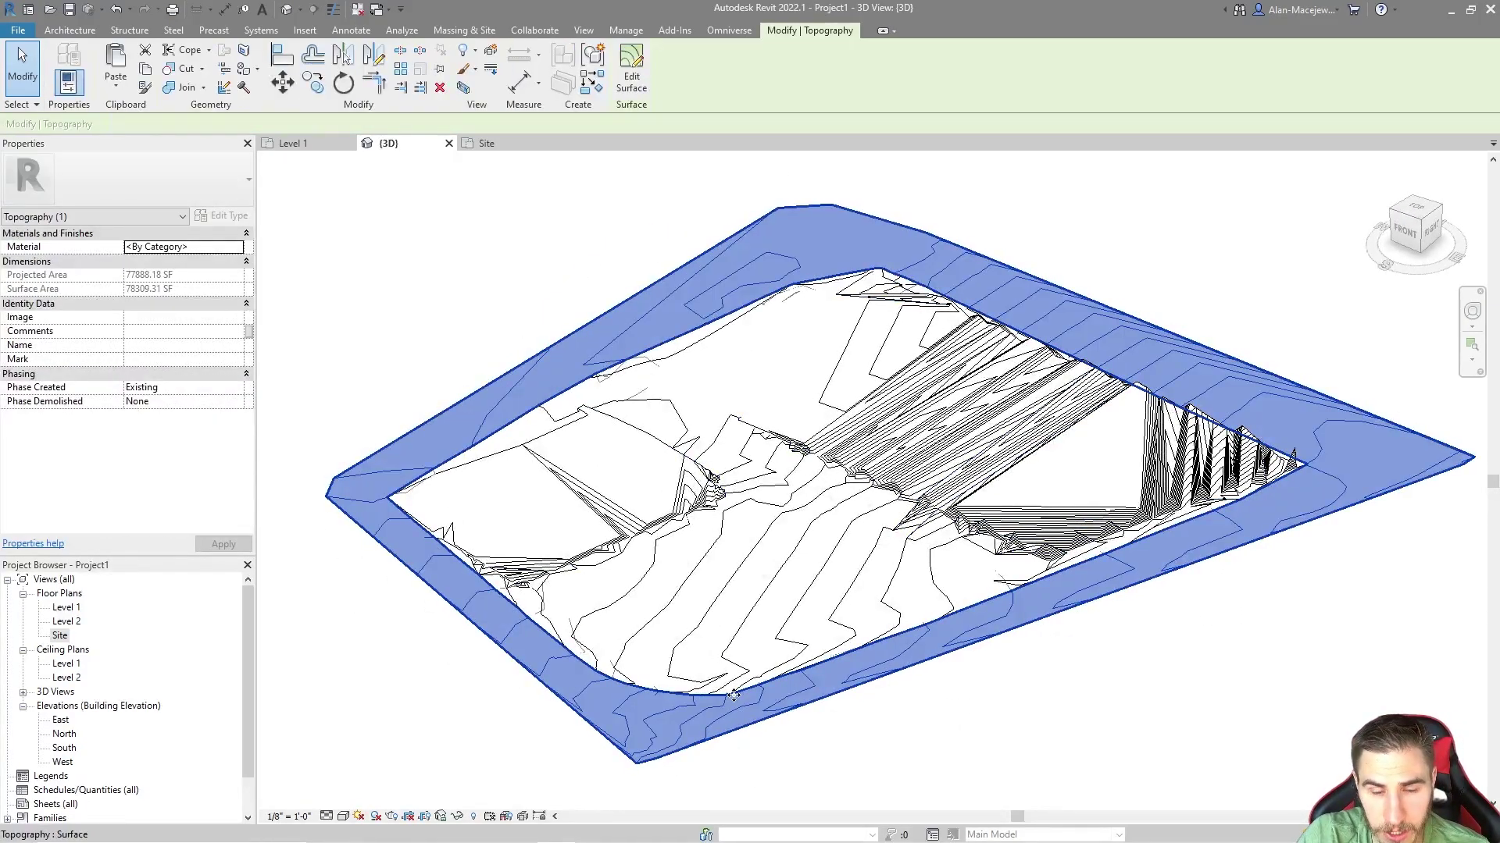
{"action": "left_click", "coordinate": [566, 627]}
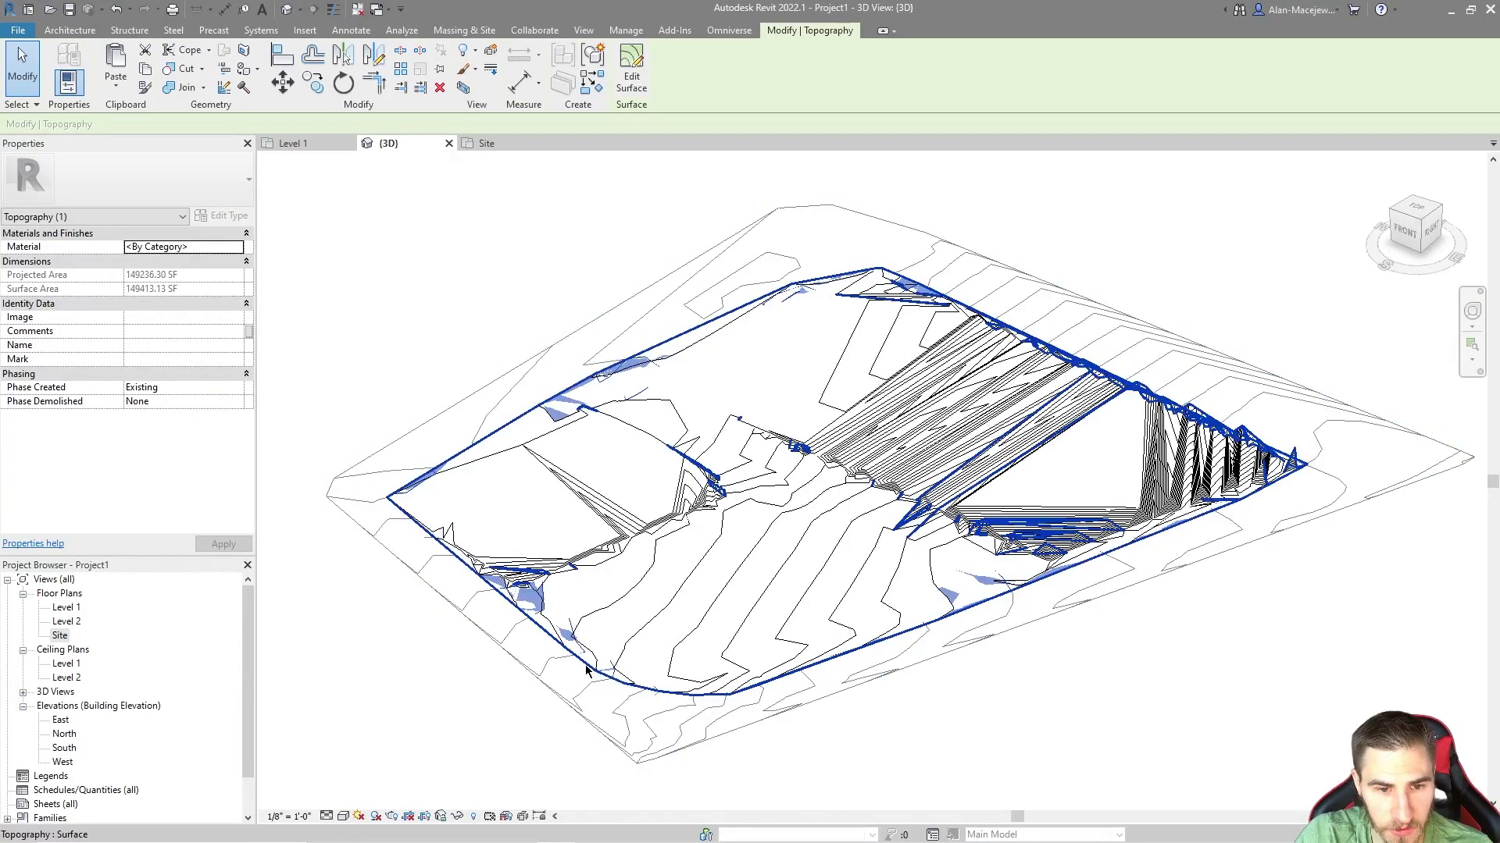
{"action": "key", "text": "Escape"}
{"action": "left_click", "coordinate": [517, 685]}
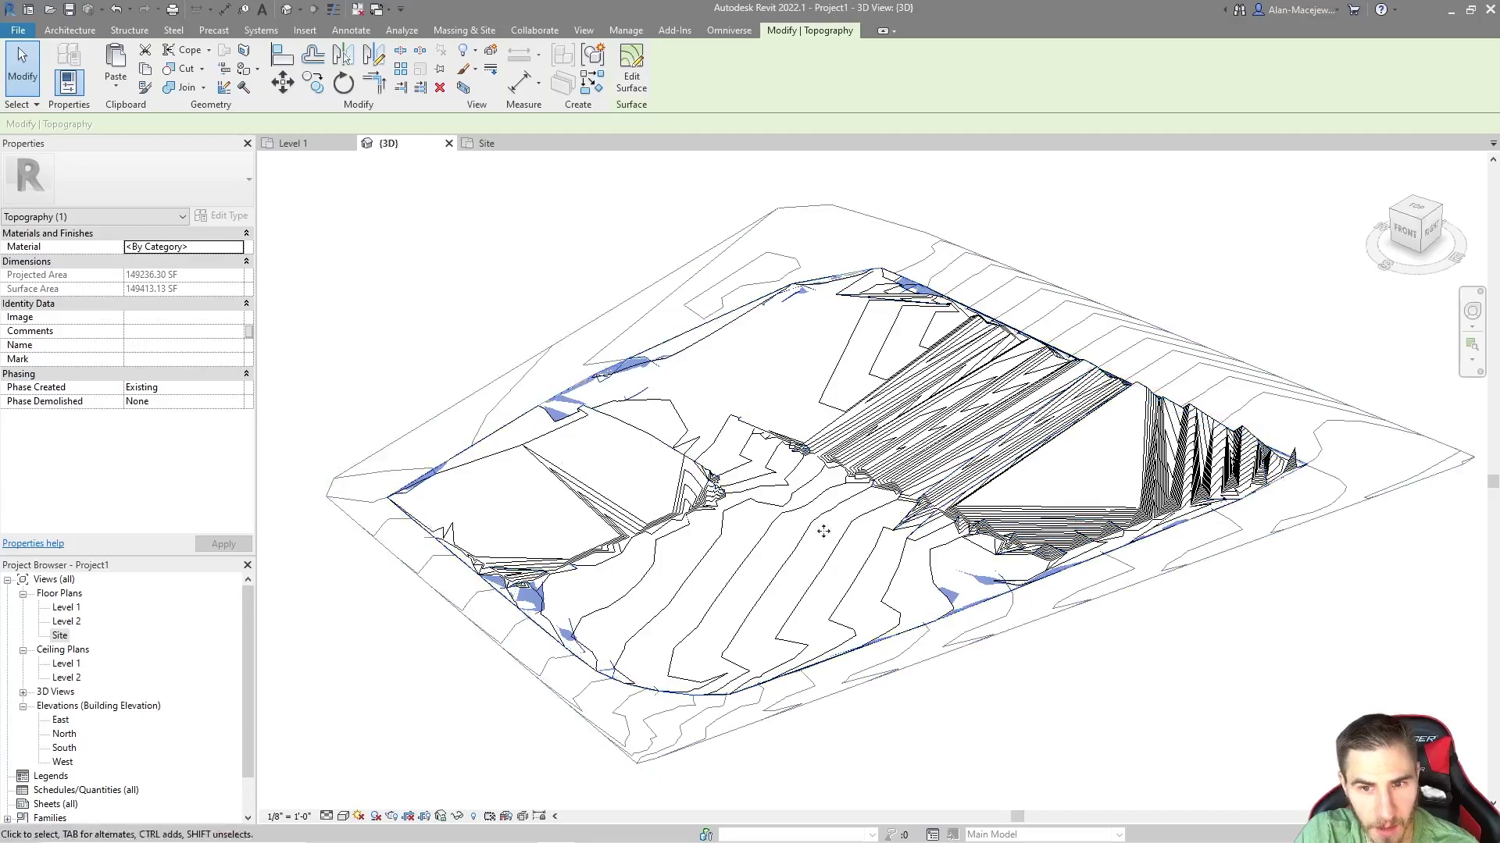
{"action": "key", "text": "Escape"}
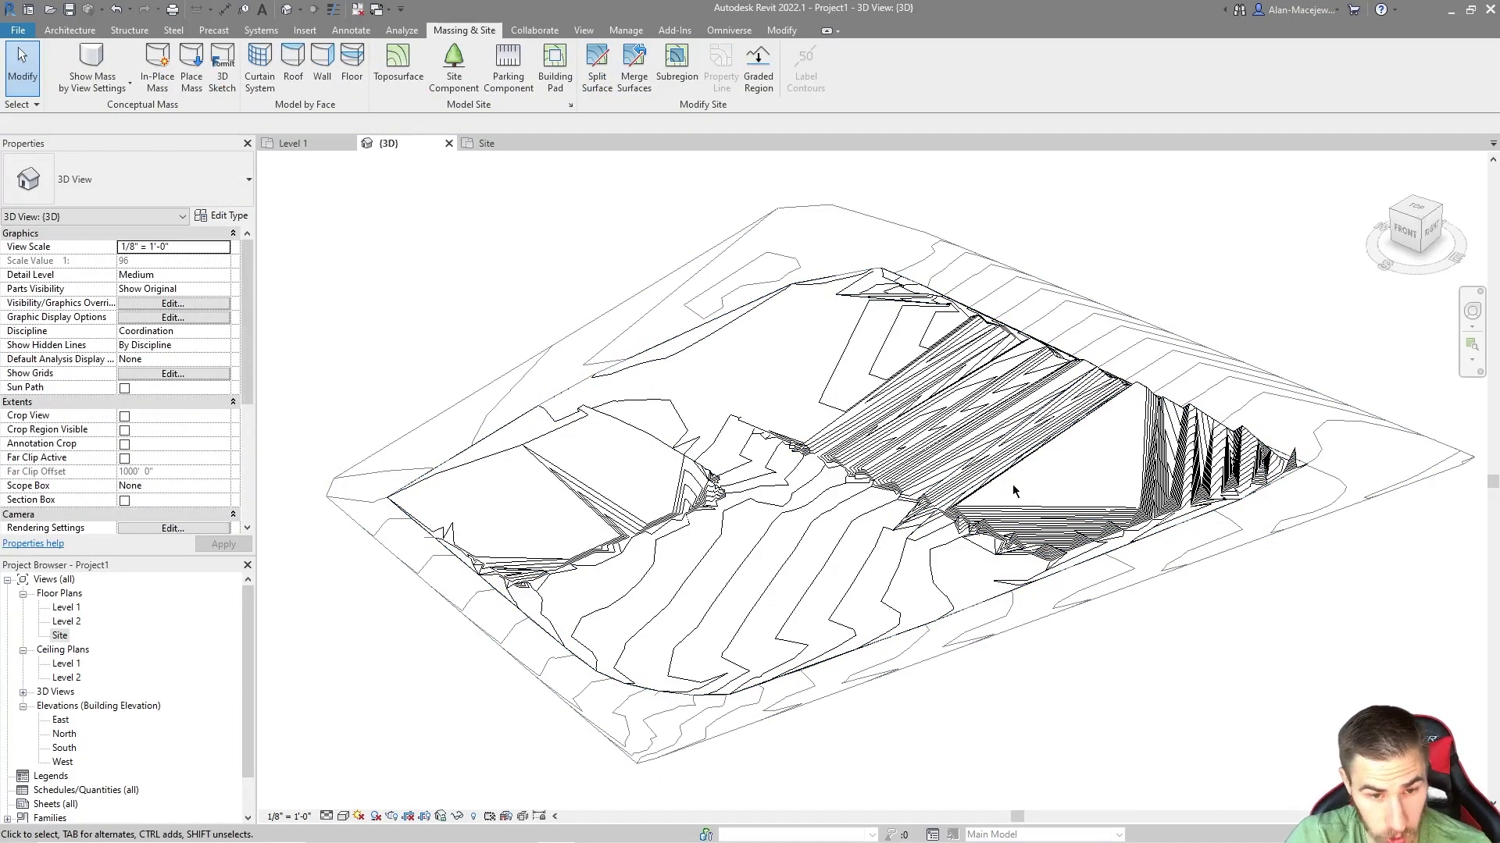
Step: Set Phase Demolished to New Construction for the inner piece of the split existing topography
{"action": "left_click", "coordinate": [536, 617]}
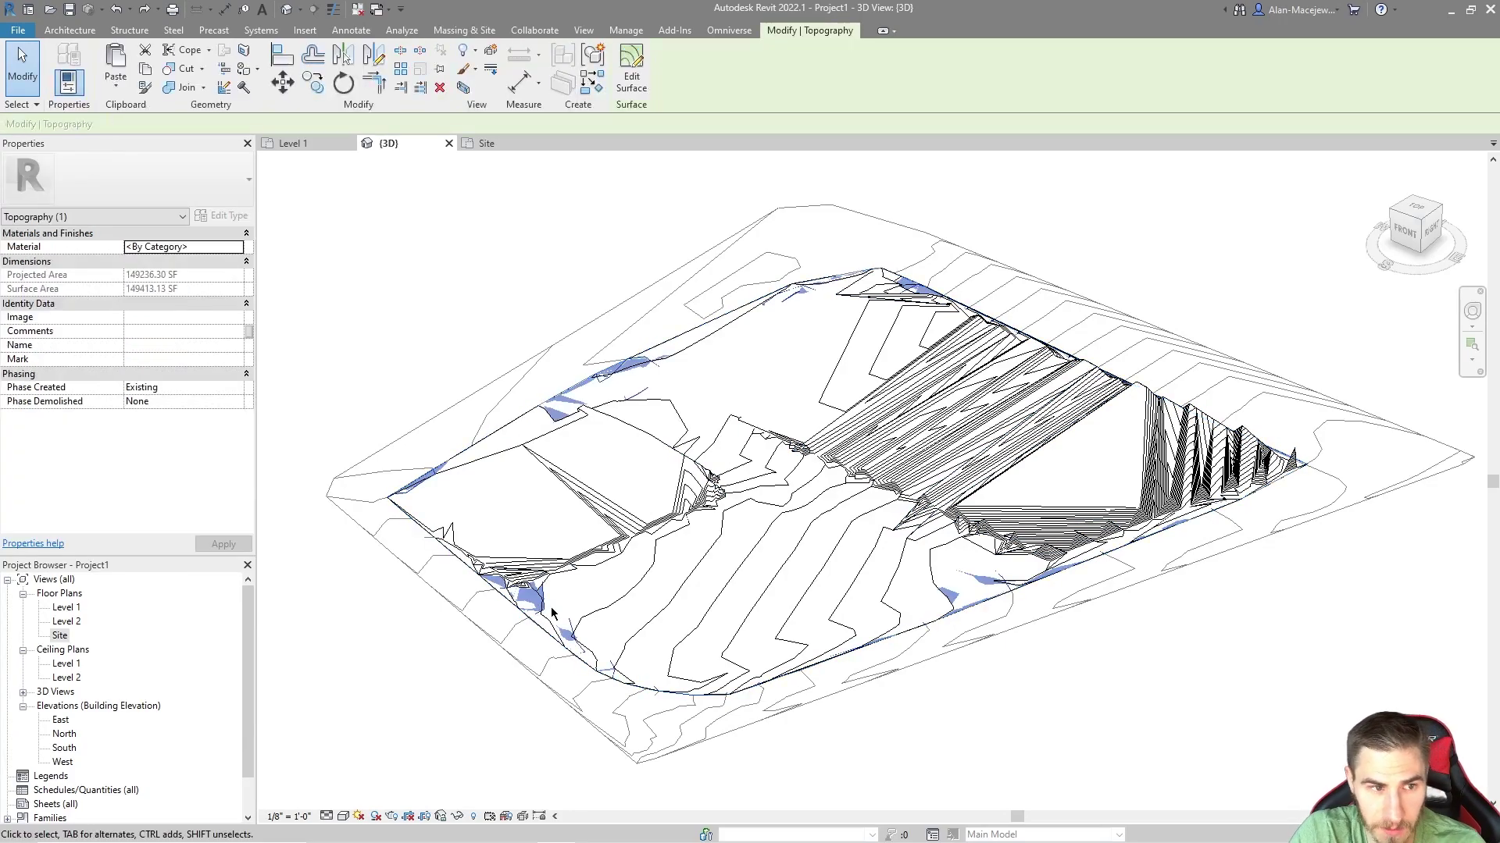
{"action": "left_click", "coordinate": [235, 404]}
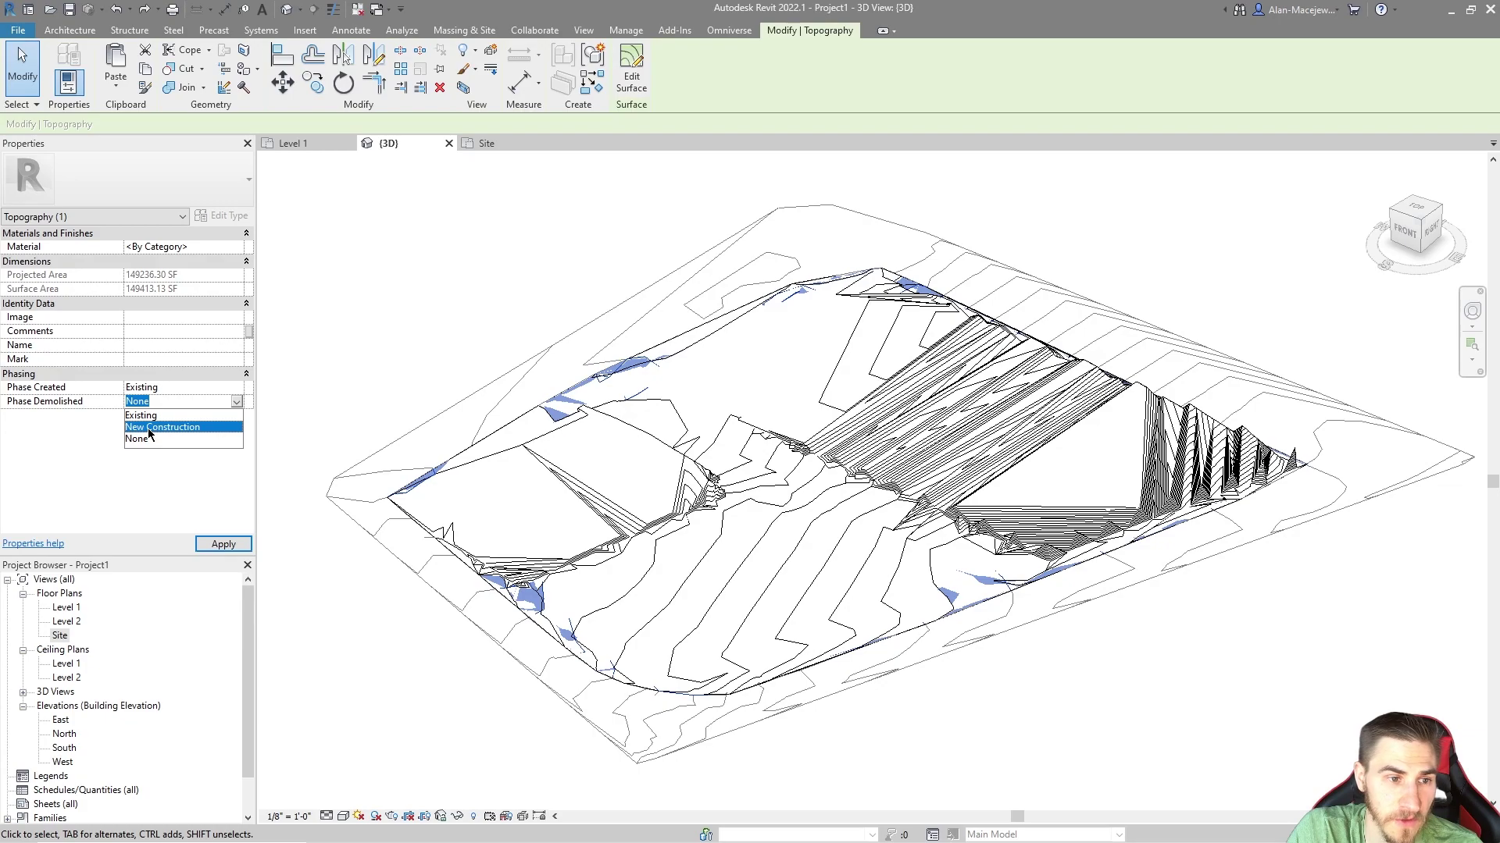
{"action": "left_click", "coordinate": [162, 427]}
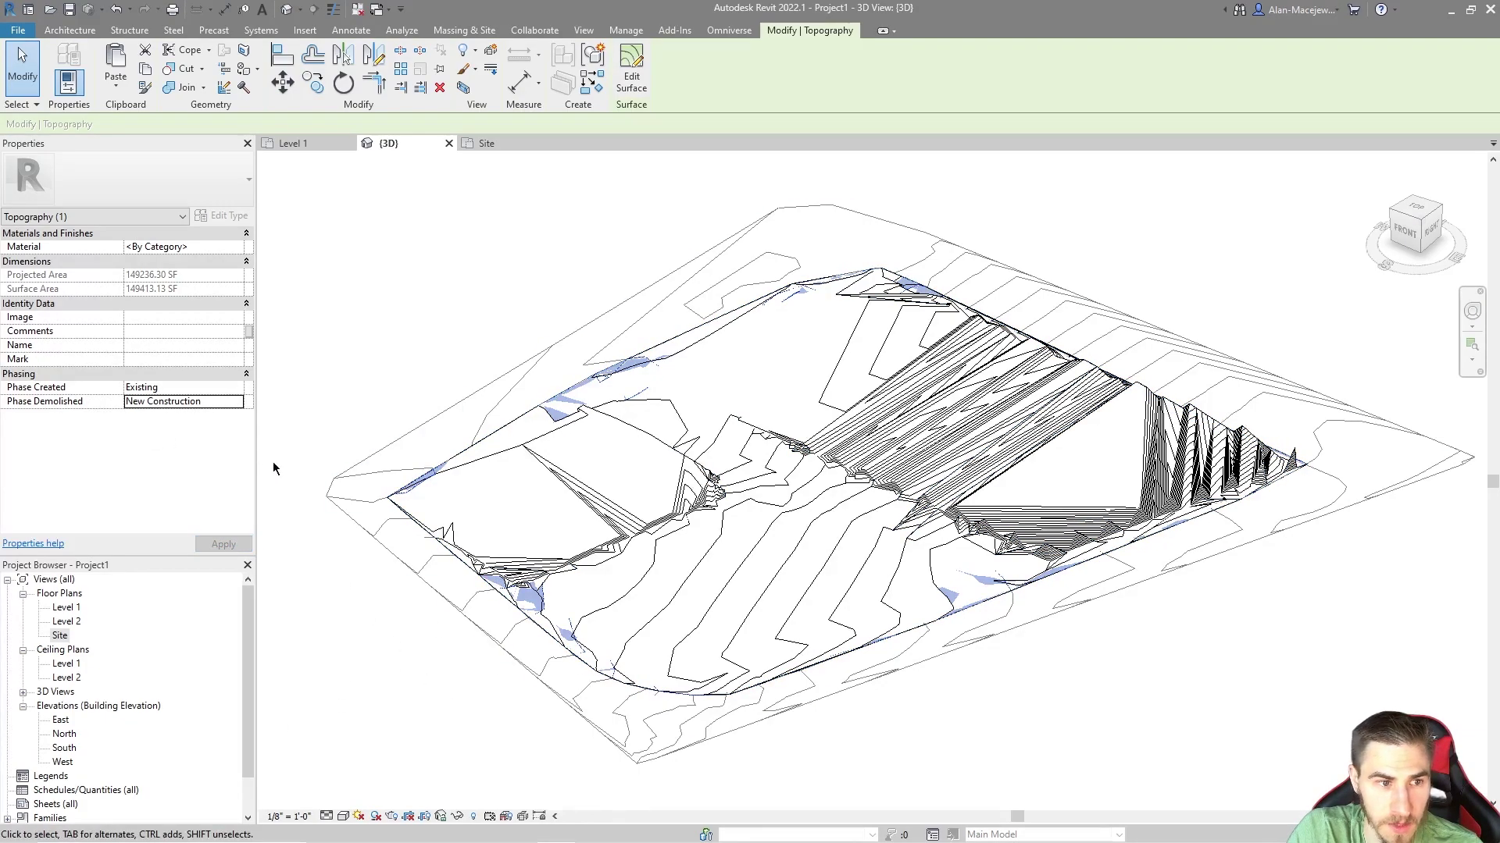
Step: Set the {3D} view's Phase Filter to Show Previous + New
{"action": "left_click", "coordinate": [435, 224]}
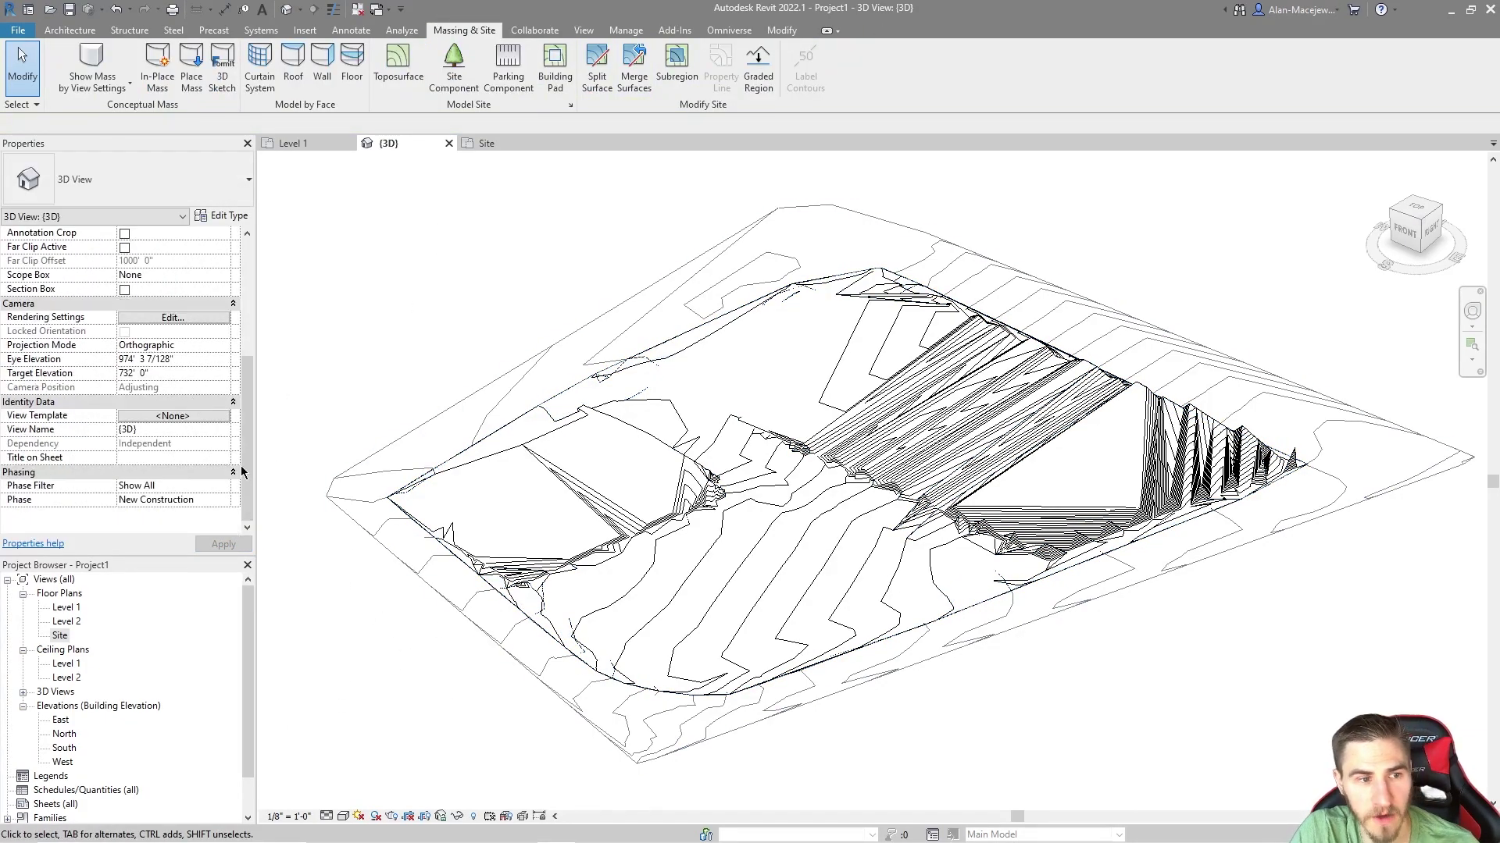
{"action": "left_click", "coordinate": [224, 487]}
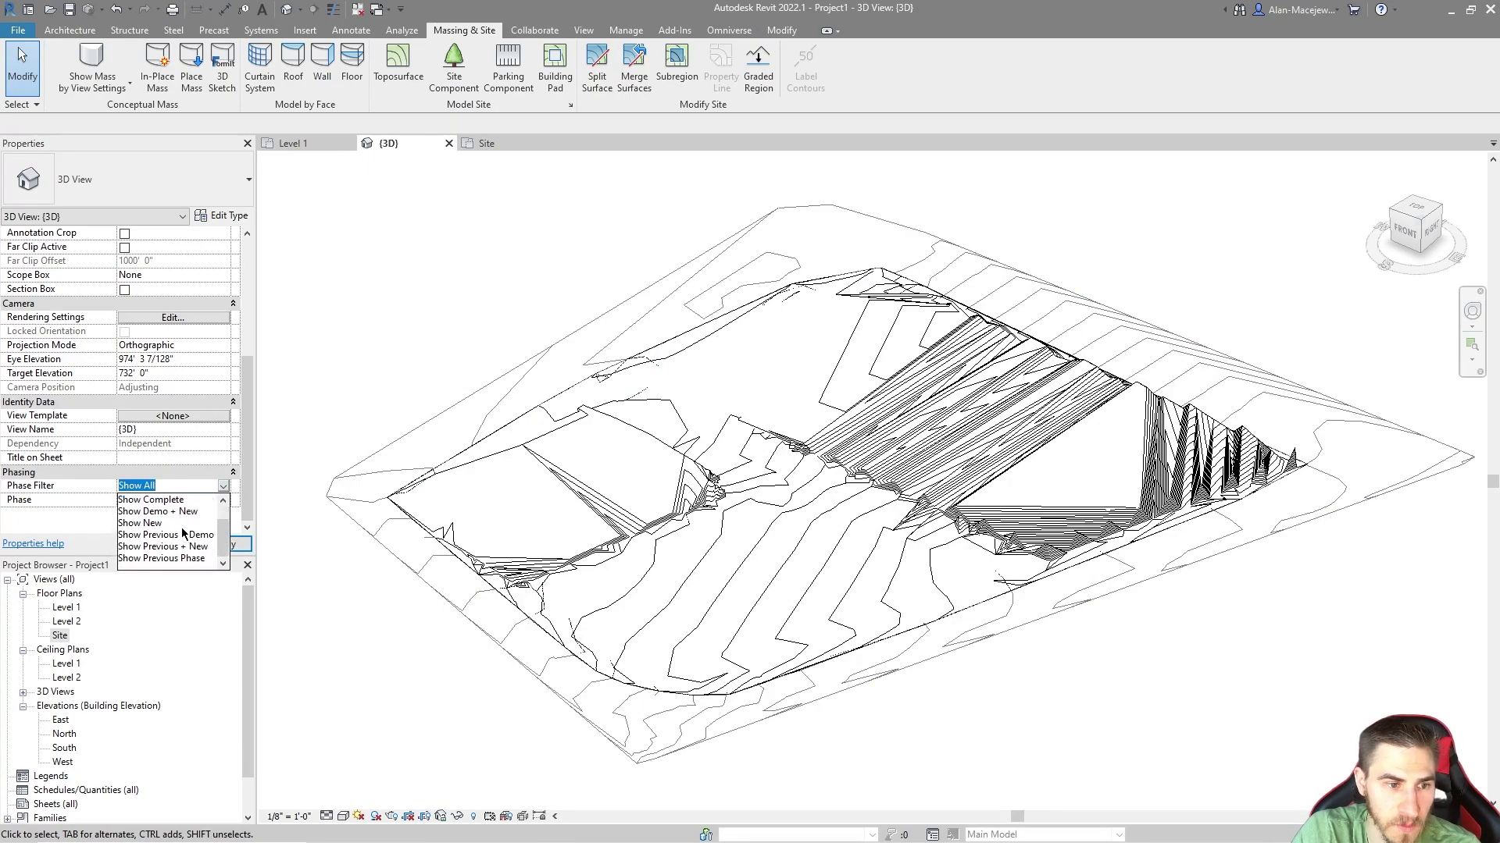
{"action": "left_click", "coordinate": [182, 550]}
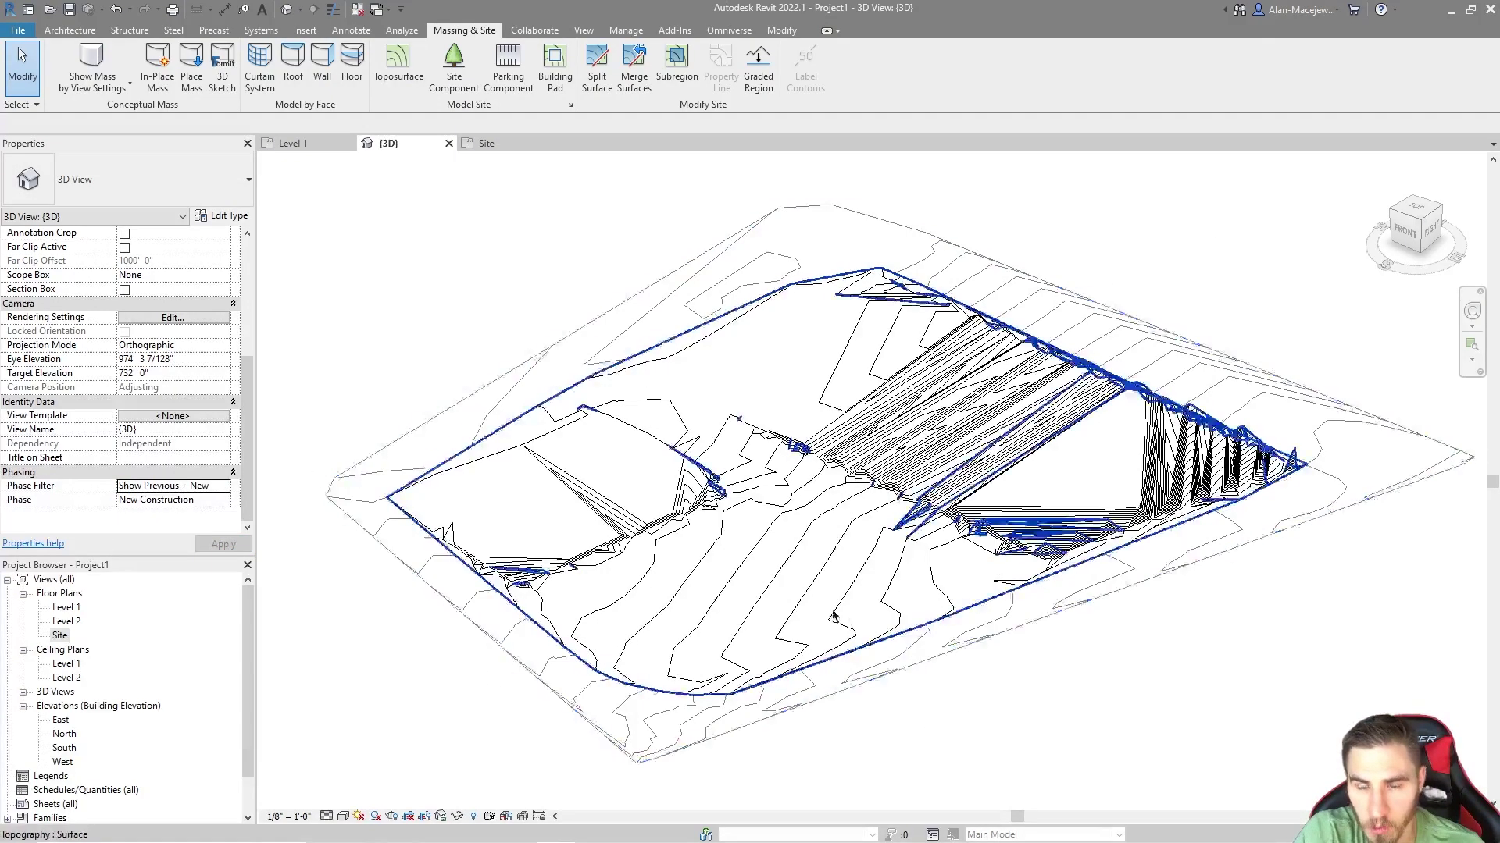
Step: View the site from the top and select the outer ring and the new topography in turn to compare their shared boundary
{"action": "left_click", "coordinate": [1004, 630]}
{"action": "left_click_drag", "start_coordinate": [1215, 570], "coordinate": [1117, 550], "text": "shift"}
{"action": "middle_click_drag", "start_coordinate": [1117, 551], "coordinate": [1031, 633], "text": "shift"}
{"action": "left_click", "coordinate": [1423, 221]}
{"action": "scroll", "coordinate": [773, 391], "scroll_direction": "up", "scroll_amount": 3}
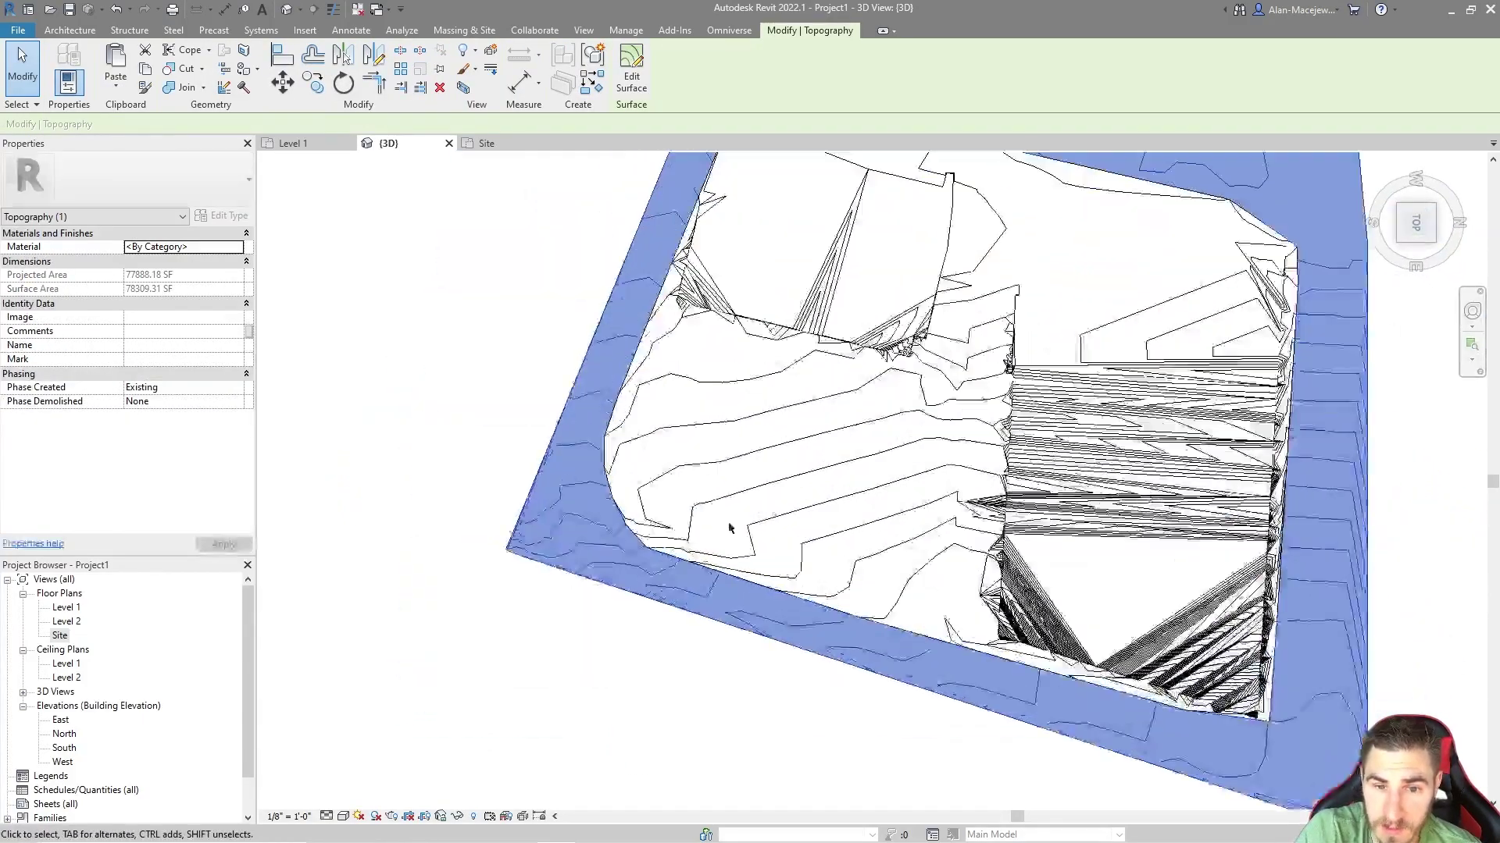
{"action": "key", "text": "Escape"}
{"action": "left_click", "coordinate": [626, 462]}
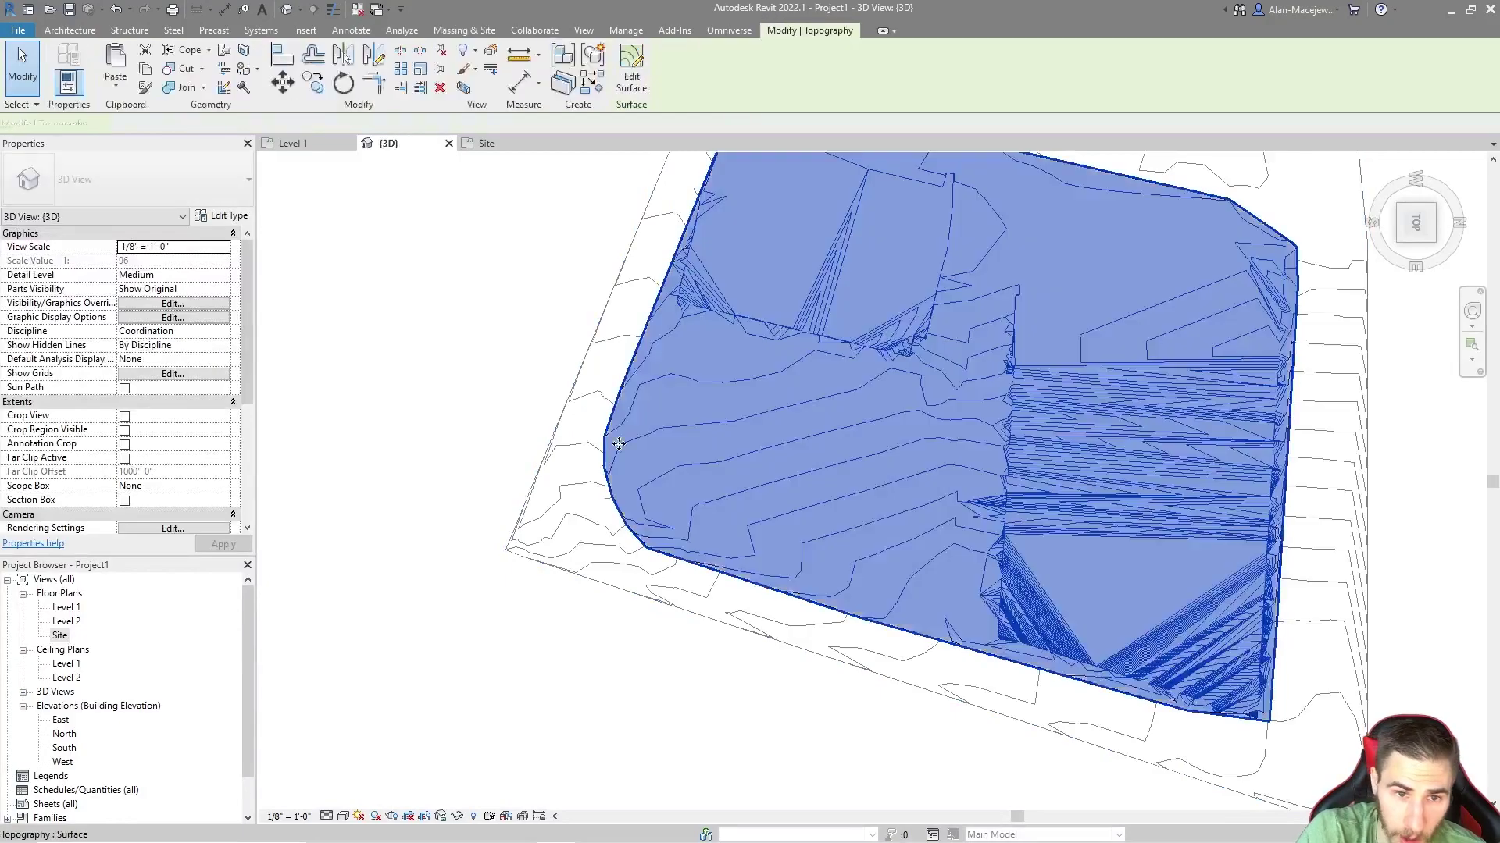
{"action": "left_click", "coordinate": [539, 562]}
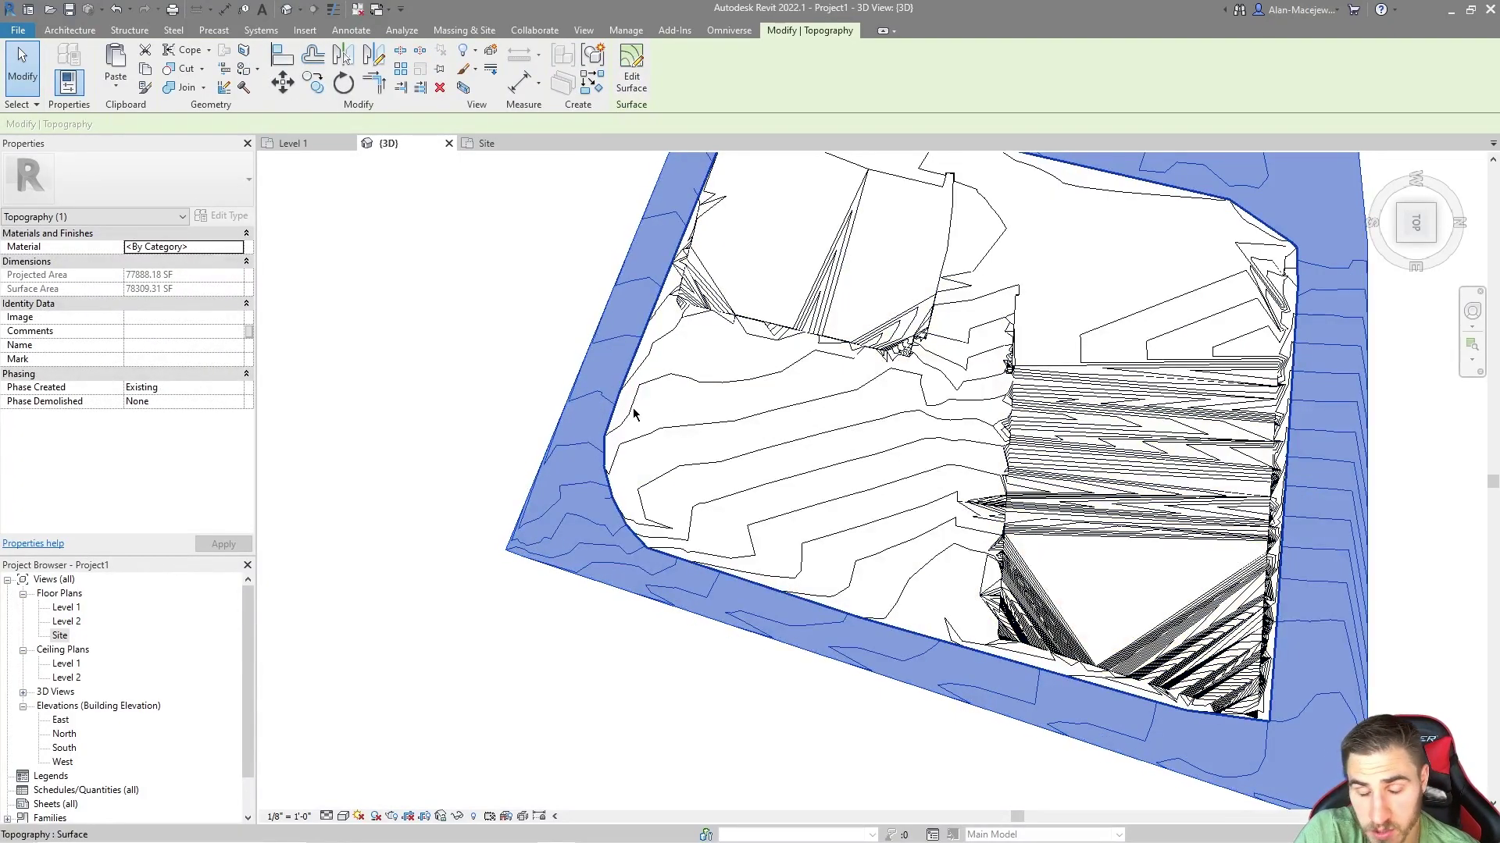
Step: Examine closely how the outer ring's edge meets the new topography along the rounded corner
{"action": "scroll", "coordinate": [672, 422], "scroll_direction": "up", "scroll_amount": 2}
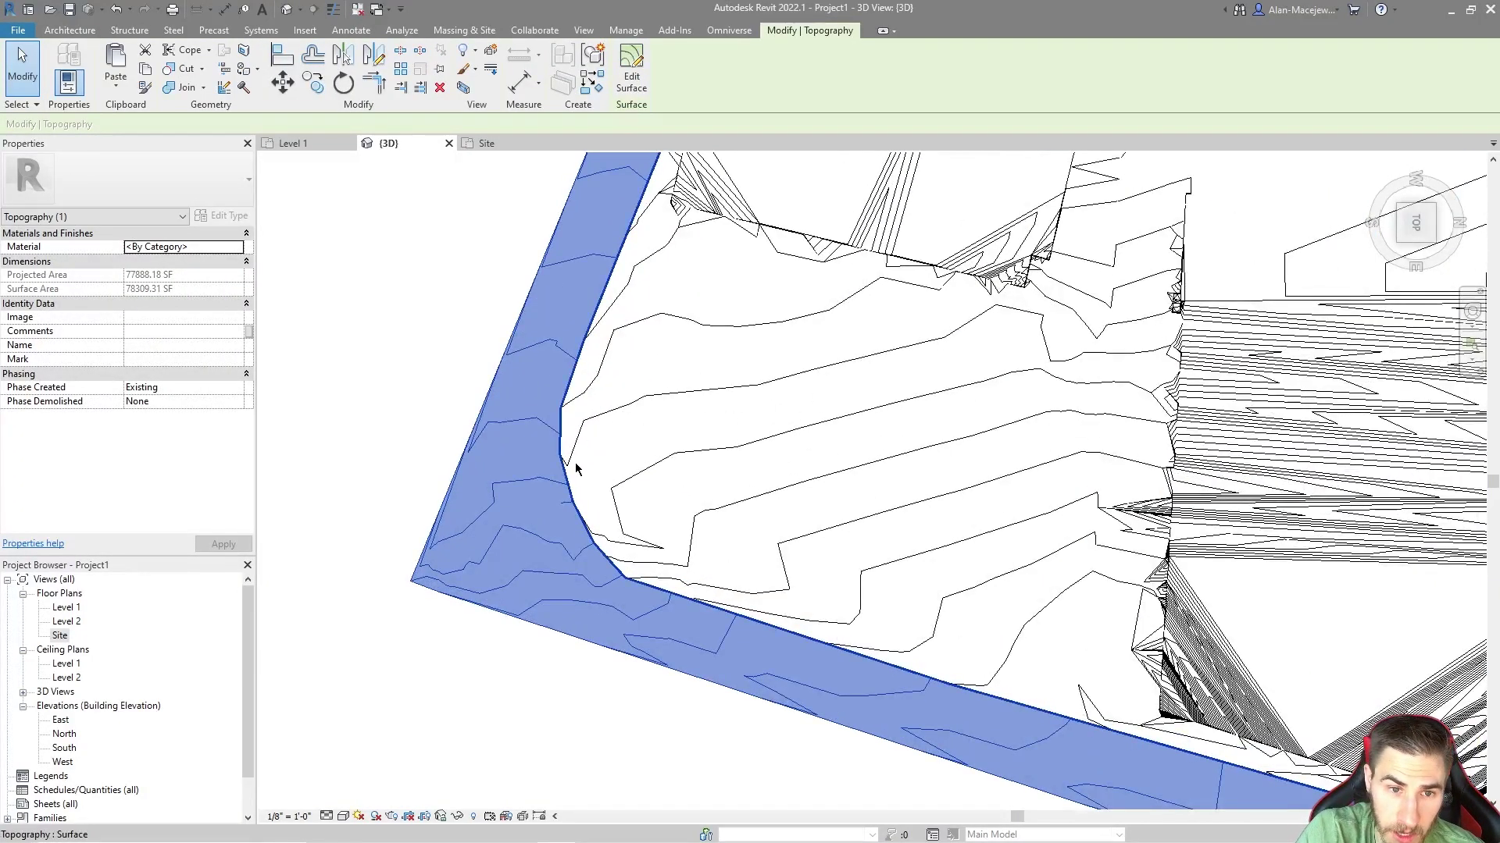
{"action": "middle_click_drag", "start_coordinate": [563, 529], "coordinate": [550, 116], "text": "shift"}
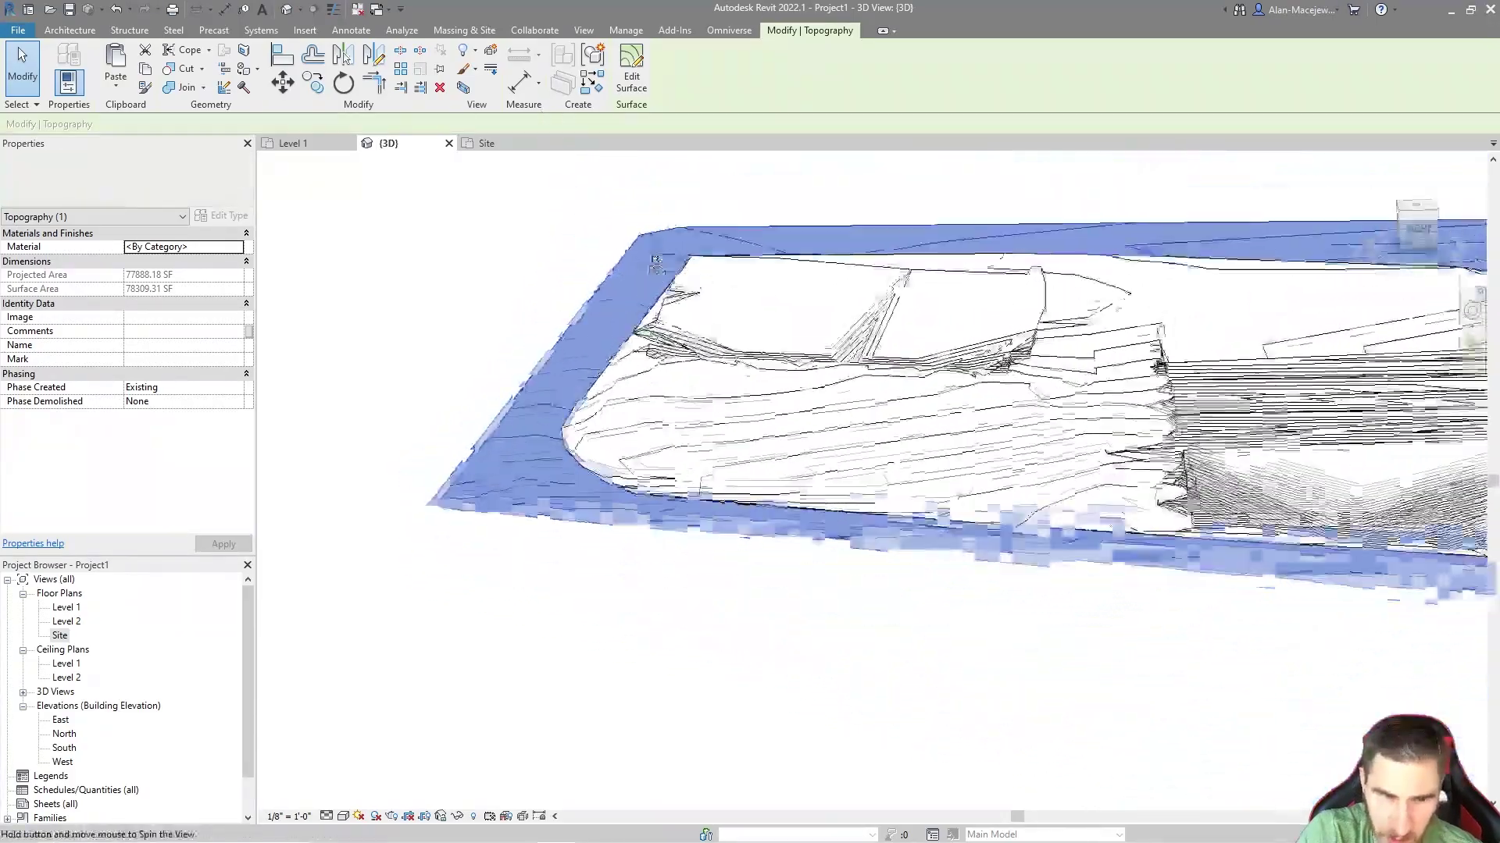
{"action": "scroll", "coordinate": [566, 453], "scroll_direction": "up", "scroll_amount": 6}
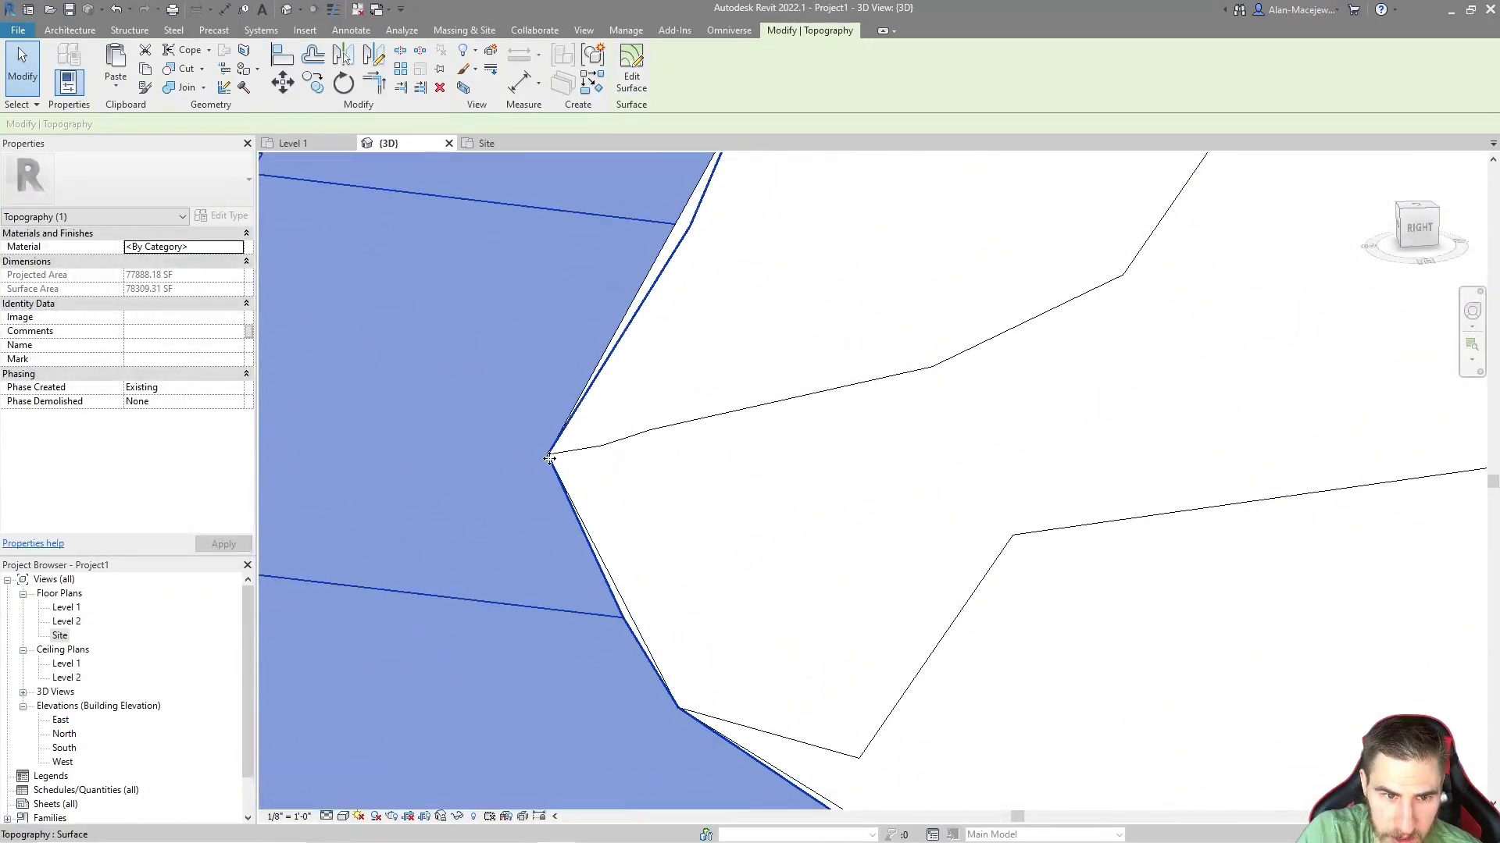
{"action": "scroll", "coordinate": [548, 458], "scroll_direction": "down", "scroll_amount": 4}
{"action": "middle_click_drag", "start_coordinate": [462, 470], "coordinate": [515, 472]}
{"action": "scroll", "coordinate": [1047, 536], "scroll_direction": "down", "scroll_amount": 6}
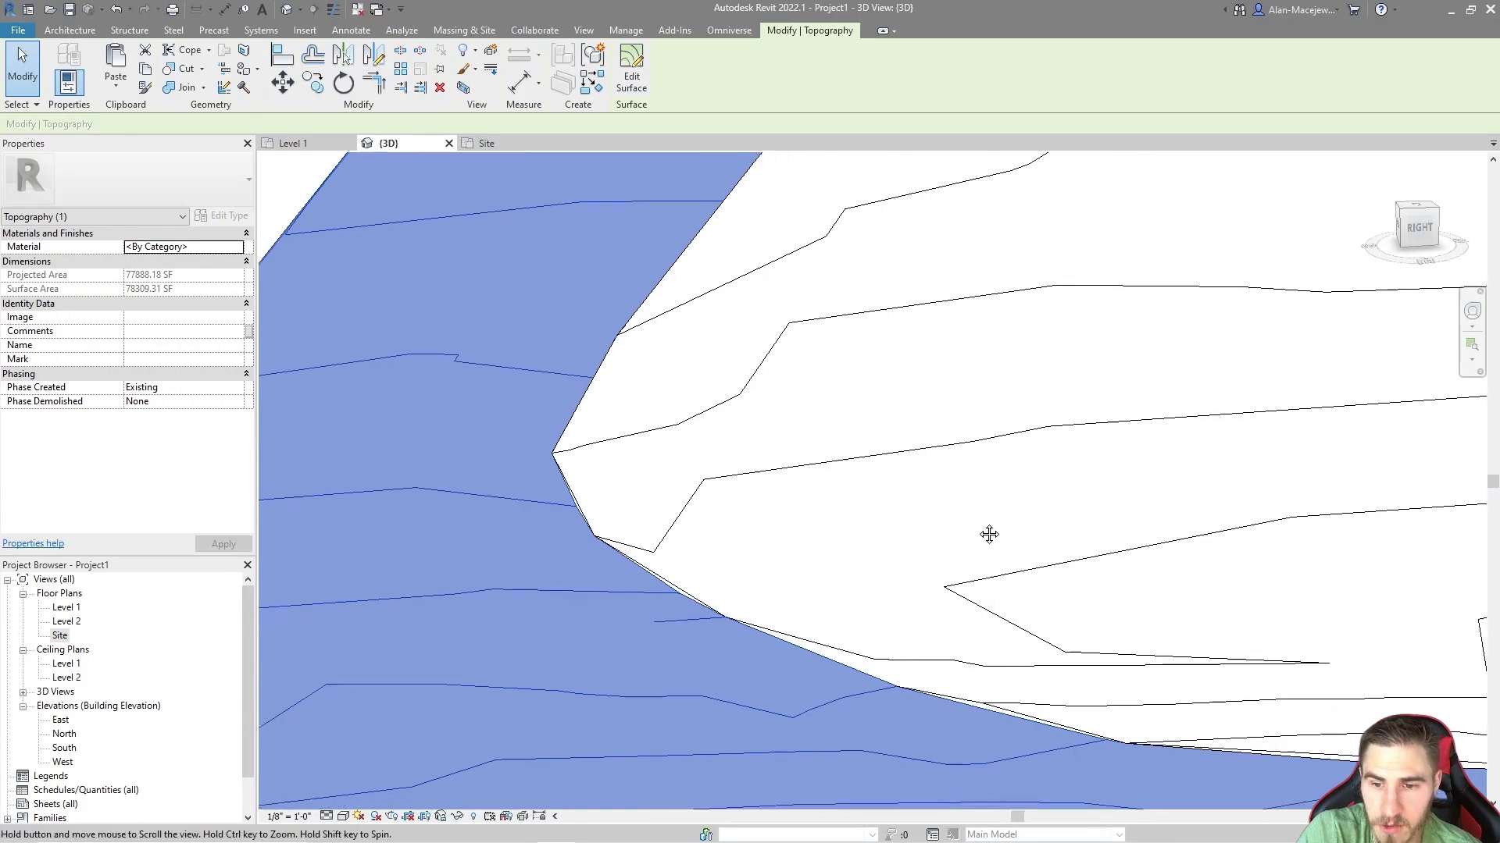
Step: Examine from low oblique angles how the outer ring's inner edge meets the new topography at the pointed front corner
{"action": "middle_click_drag", "start_coordinate": [1090, 395], "coordinate": [775, 515], "text": "shift"}
{"action": "scroll", "coordinate": [776, 515], "scroll_direction": "up", "scroll_amount": 1}
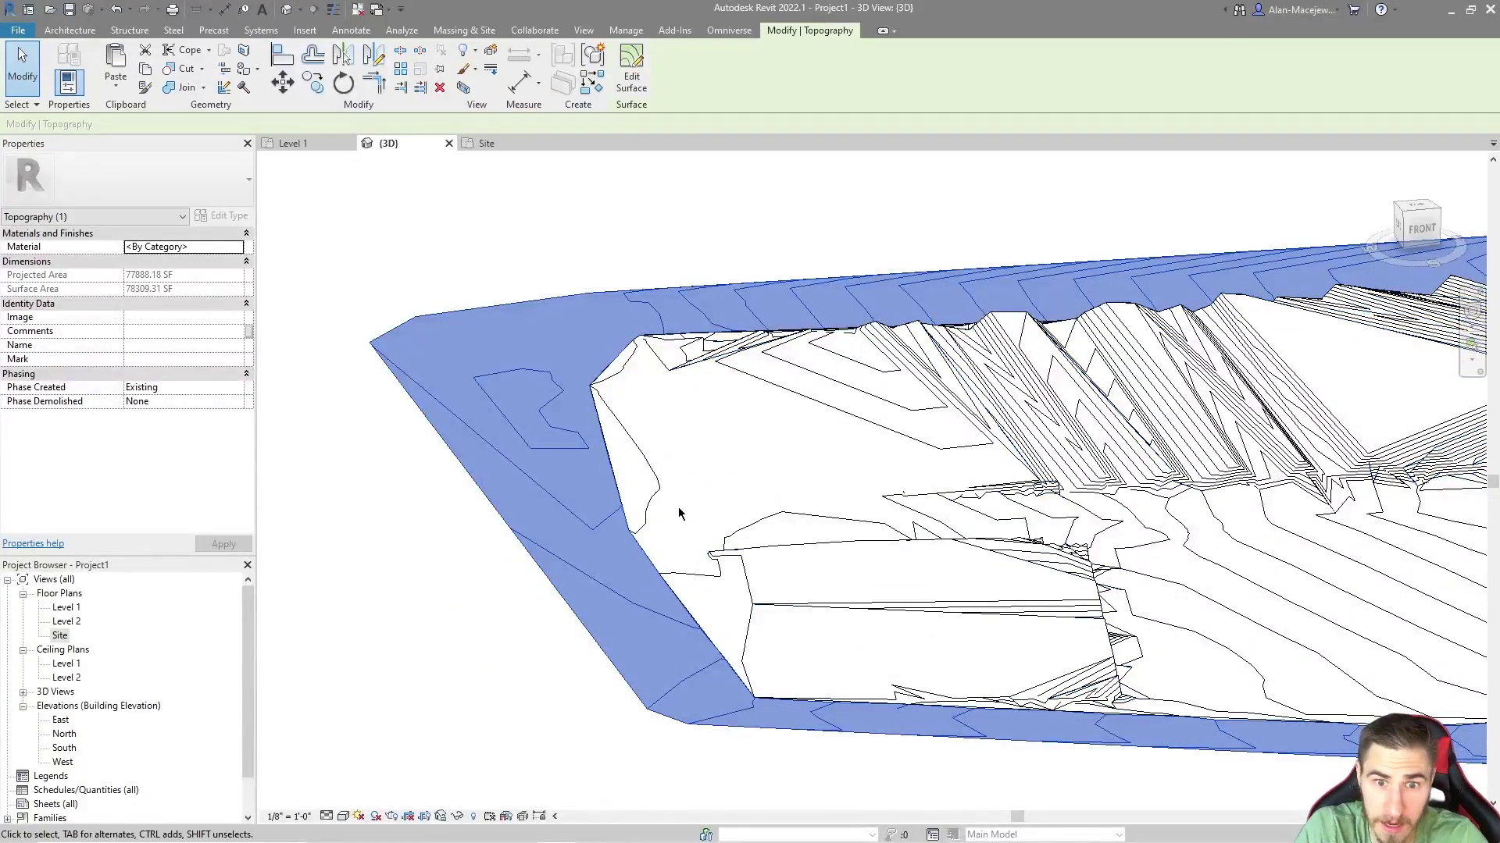
{"action": "middle_click_drag", "start_coordinate": [676, 492], "coordinate": [723, 519], "text": "shift"}
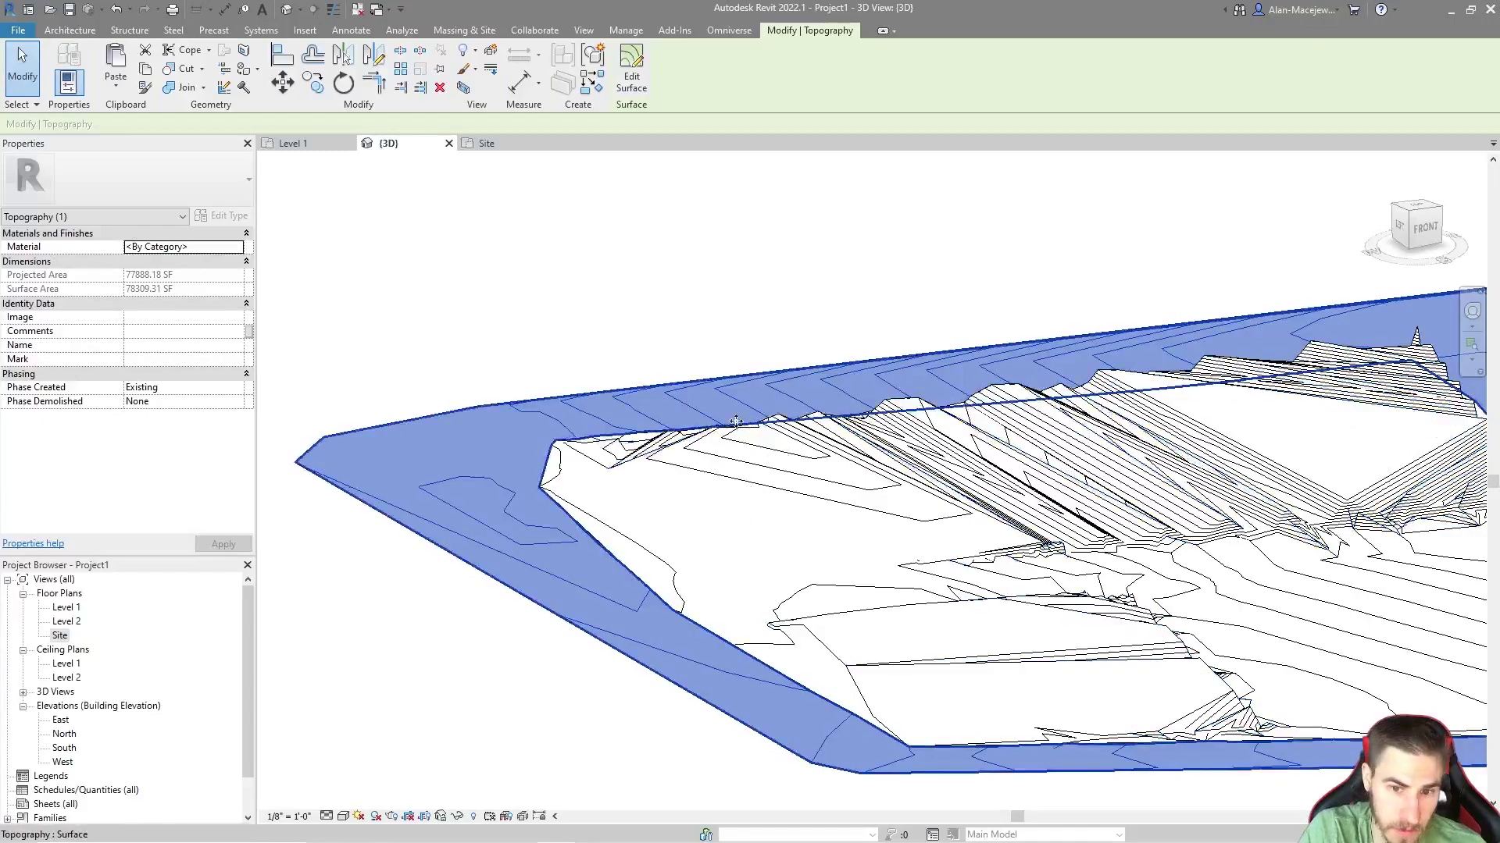
{"action": "scroll", "coordinate": [539, 468], "scroll_direction": "up", "scroll_amount": 5}
{"action": "middle_click_drag", "start_coordinate": [536, 443], "coordinate": [664, 447], "text": "shift"}
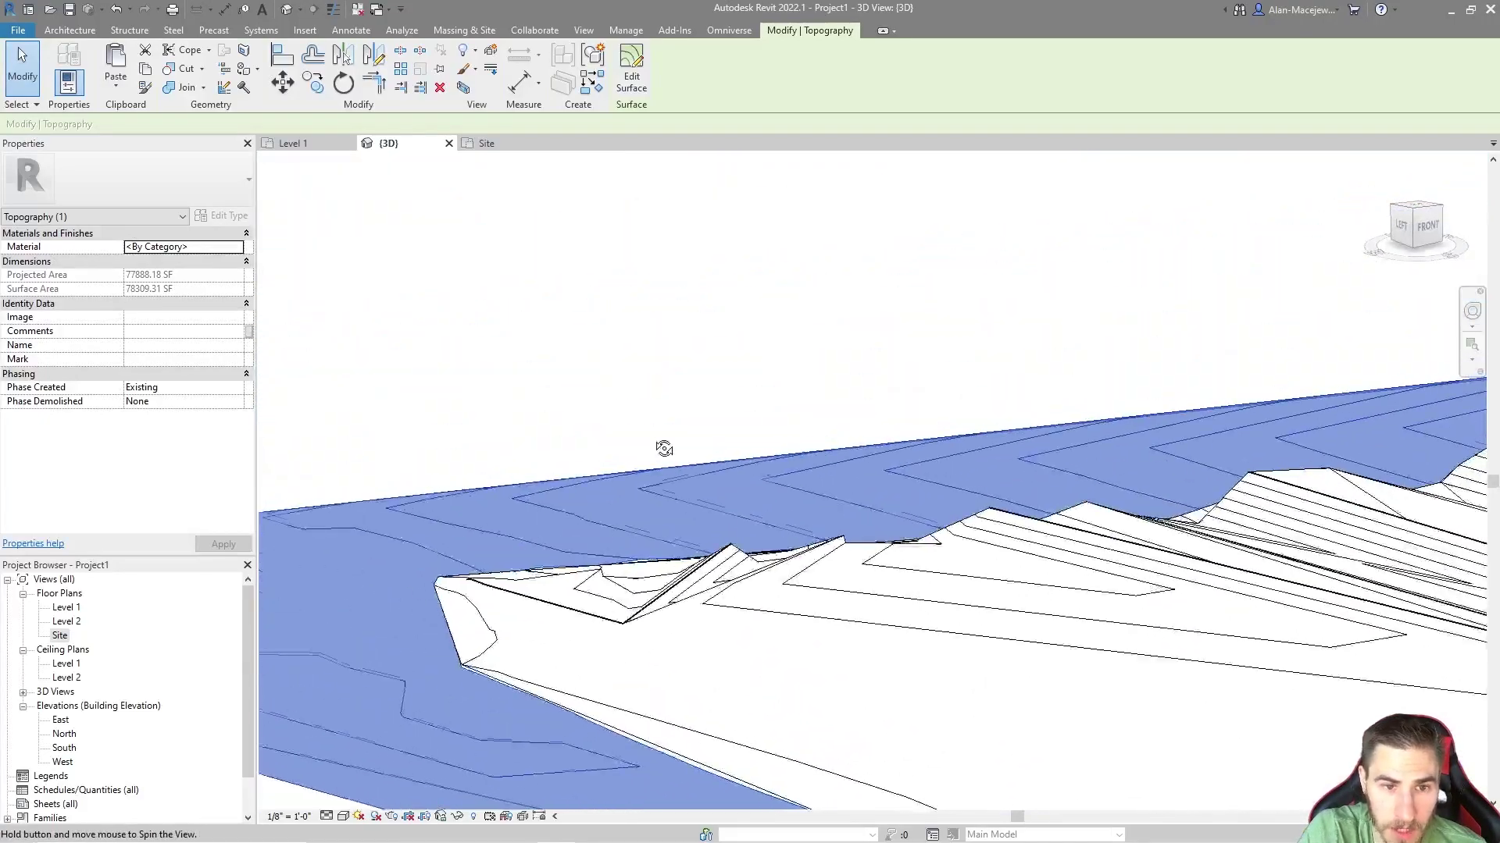
{"action": "scroll", "coordinate": [482, 635], "scroll_direction": "up", "scroll_amount": 3}
{"action": "scroll", "coordinate": [482, 555], "scroll_direction": "down", "scroll_amount": 4}
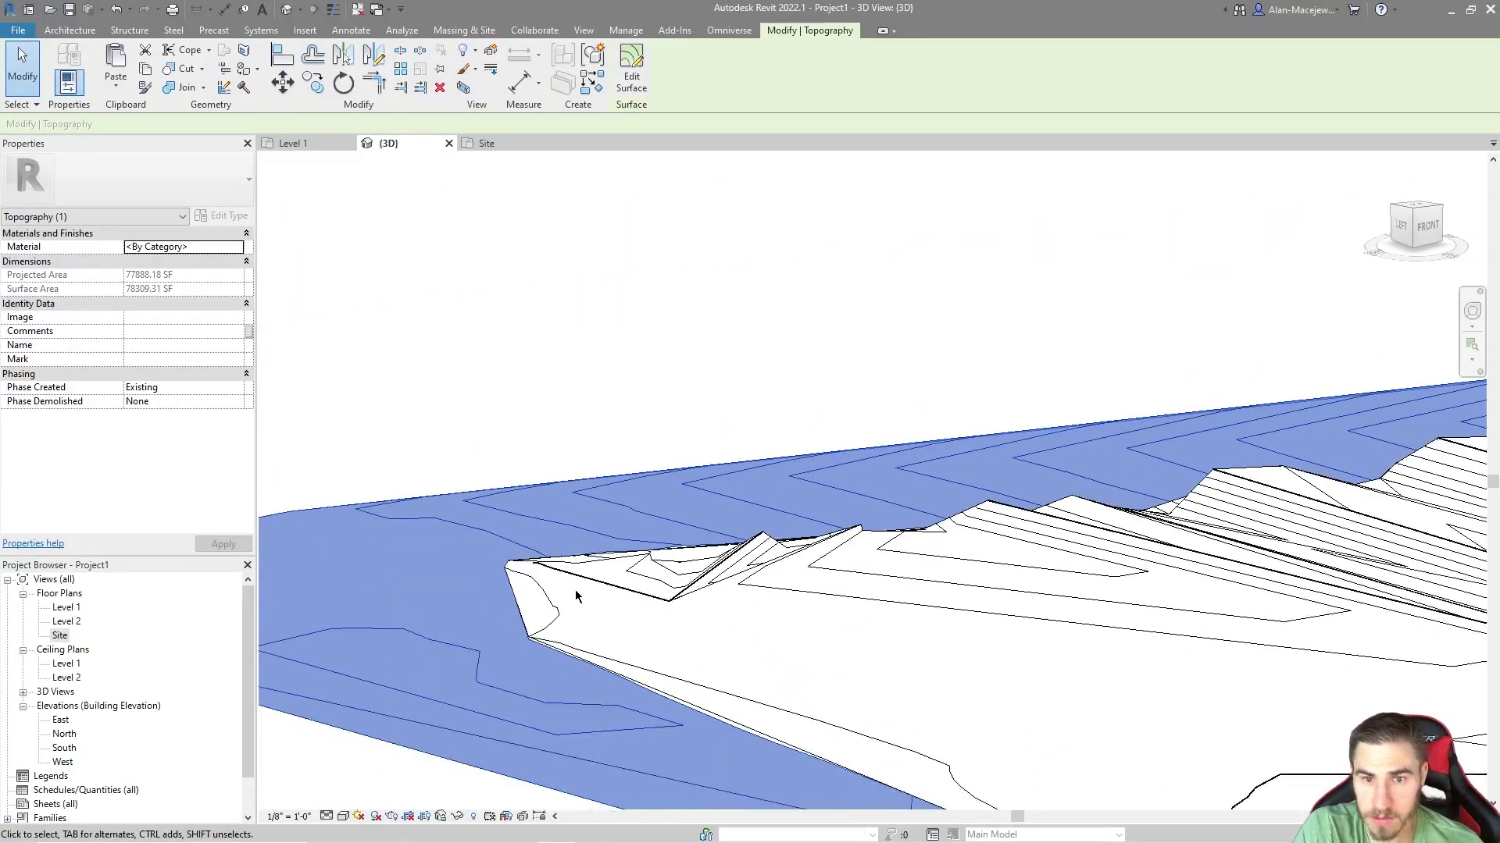
{"action": "scroll", "coordinate": [854, 624], "scroll_direction": "down", "scroll_amount": 3}
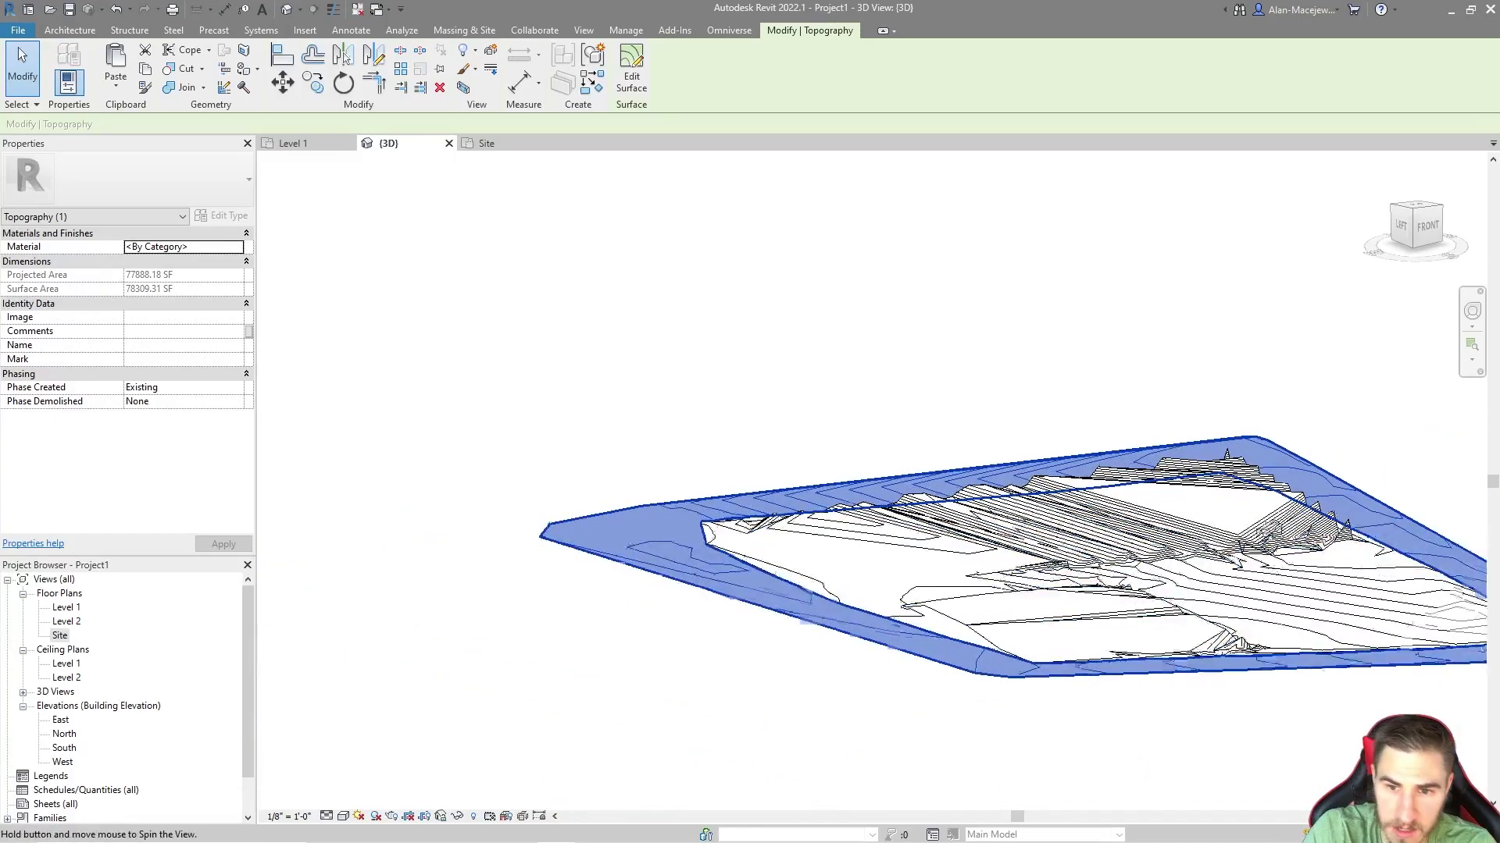
Step: Select the new topography and examine its boundary against the outer ring along the steep, densely contoured side
{"action": "middle_click_drag", "start_coordinate": [1218, 574], "coordinate": [1025, 666], "text": "shift"}
{"action": "middle_click_drag", "start_coordinate": [1150, 477], "coordinate": [691, 492], "text": "shift"}
{"action": "scroll", "coordinate": [1218, 525], "scroll_direction": "up", "scroll_amount": 4}
{"action": "middle_click_drag", "start_coordinate": [1343, 531], "coordinate": [980, 511]}
{"action": "scroll", "coordinate": [1156, 560], "scroll_direction": "up", "scroll_amount": 3}
{"action": "left_click", "coordinate": [1155, 564]}
{"action": "middle_click_drag", "start_coordinate": [1171, 568], "coordinate": [1098, 412], "text": "shift"}
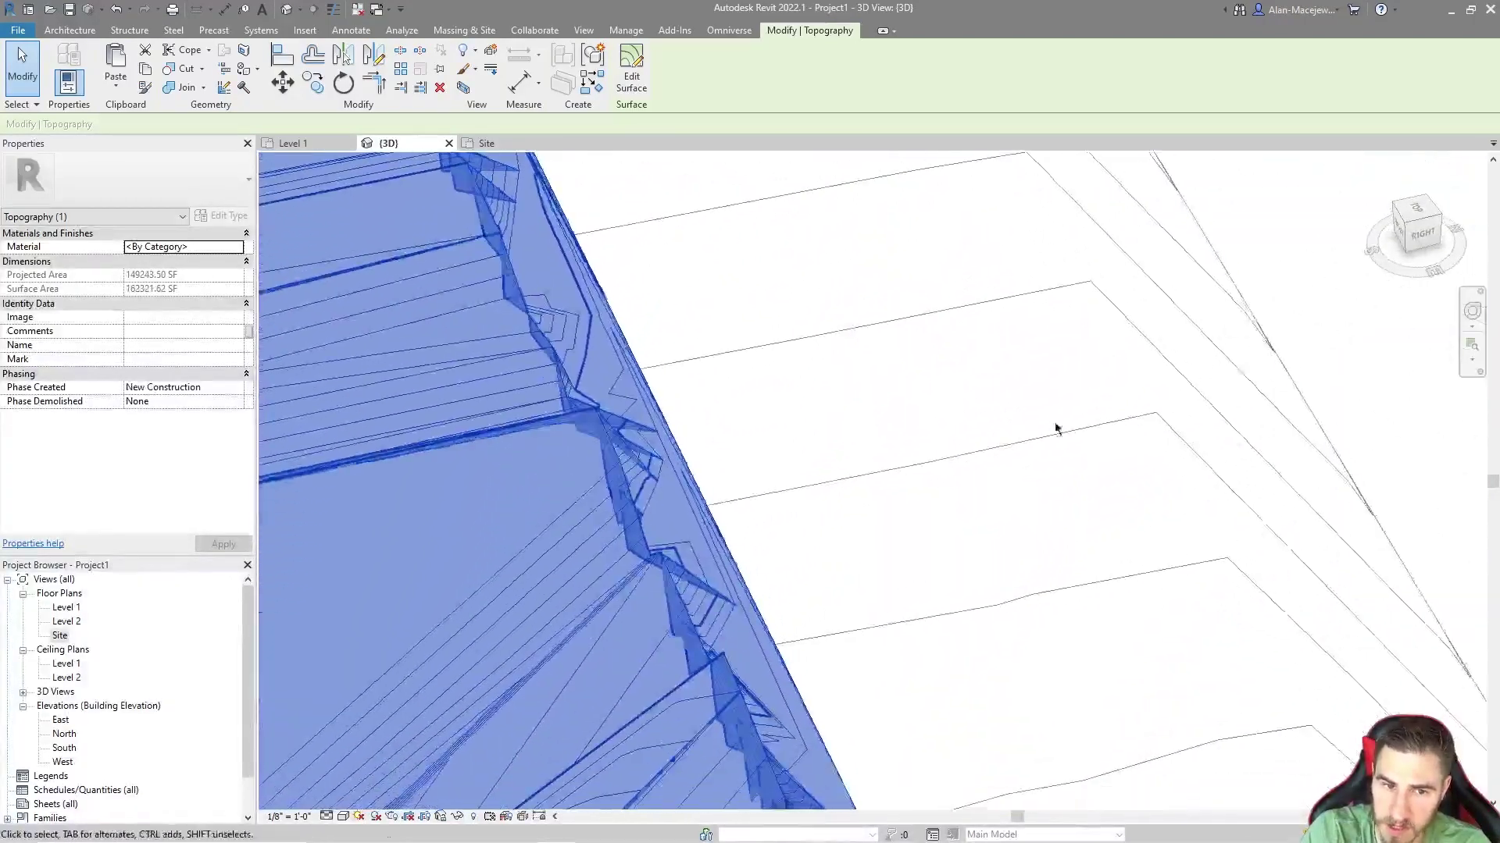
{"action": "scroll", "coordinate": [743, 479], "scroll_direction": "down", "scroll_amount": 5}
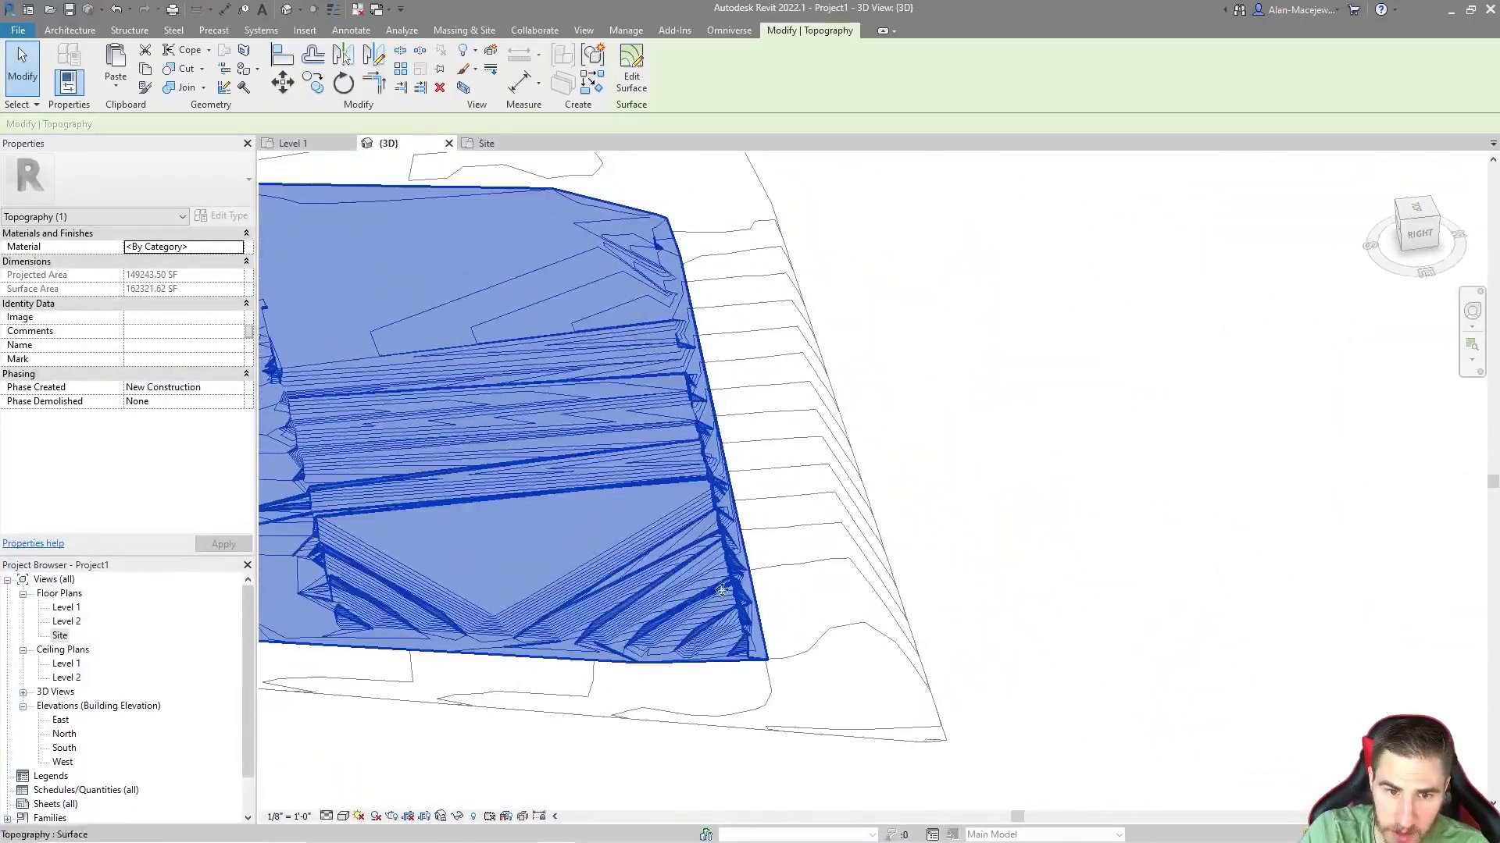
Step: Clear the selection and inspect the shared boundary around the sharp corner and along the adjoining long side
{"action": "left_click", "coordinate": [1036, 579]}
{"action": "scroll", "coordinate": [1012, 653], "scroll_direction": "up", "scroll_amount": 5}
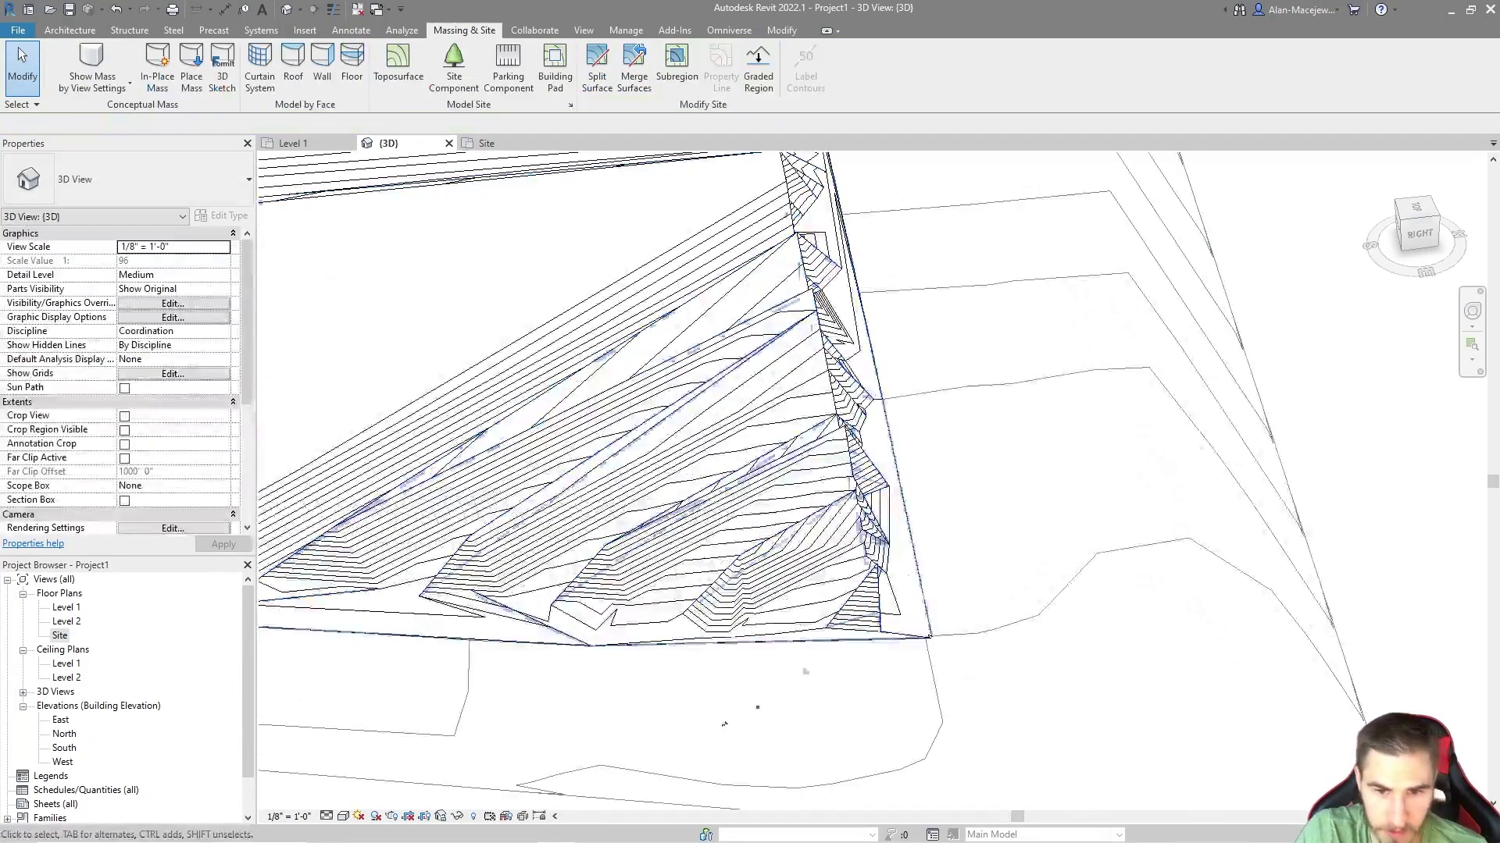
{"action": "middle_click_drag", "start_coordinate": [942, 306], "coordinate": [1097, 565]}
{"action": "middle_click_drag", "start_coordinate": [539, 614], "coordinate": [803, 602]}
{"action": "scroll", "coordinate": [803, 602], "scroll_direction": "down", "scroll_amount": 3}
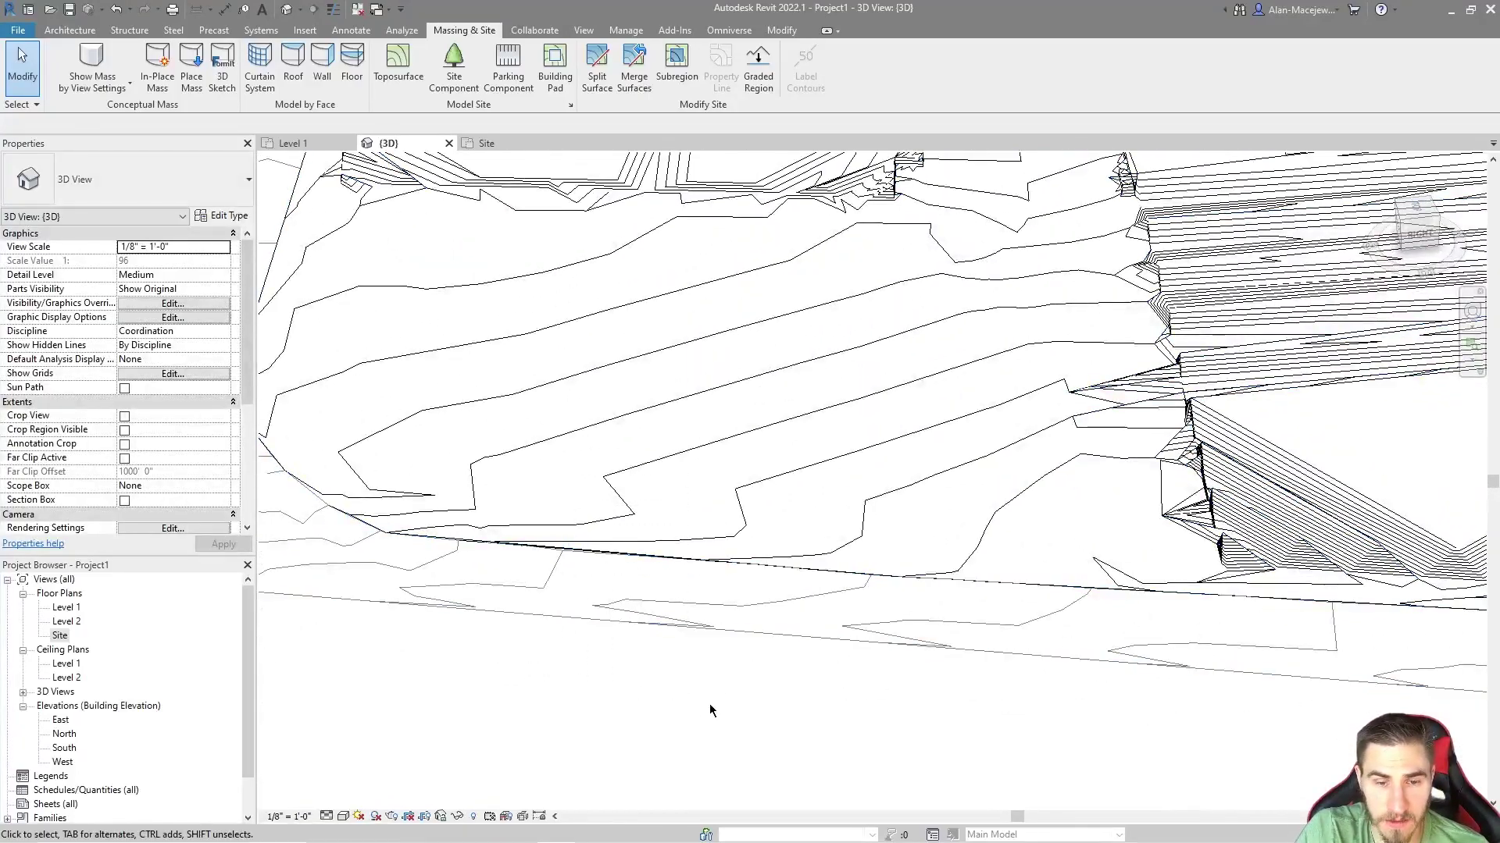
{"action": "scroll", "coordinate": [715, 695], "scroll_direction": "down", "scroll_amount": 3}
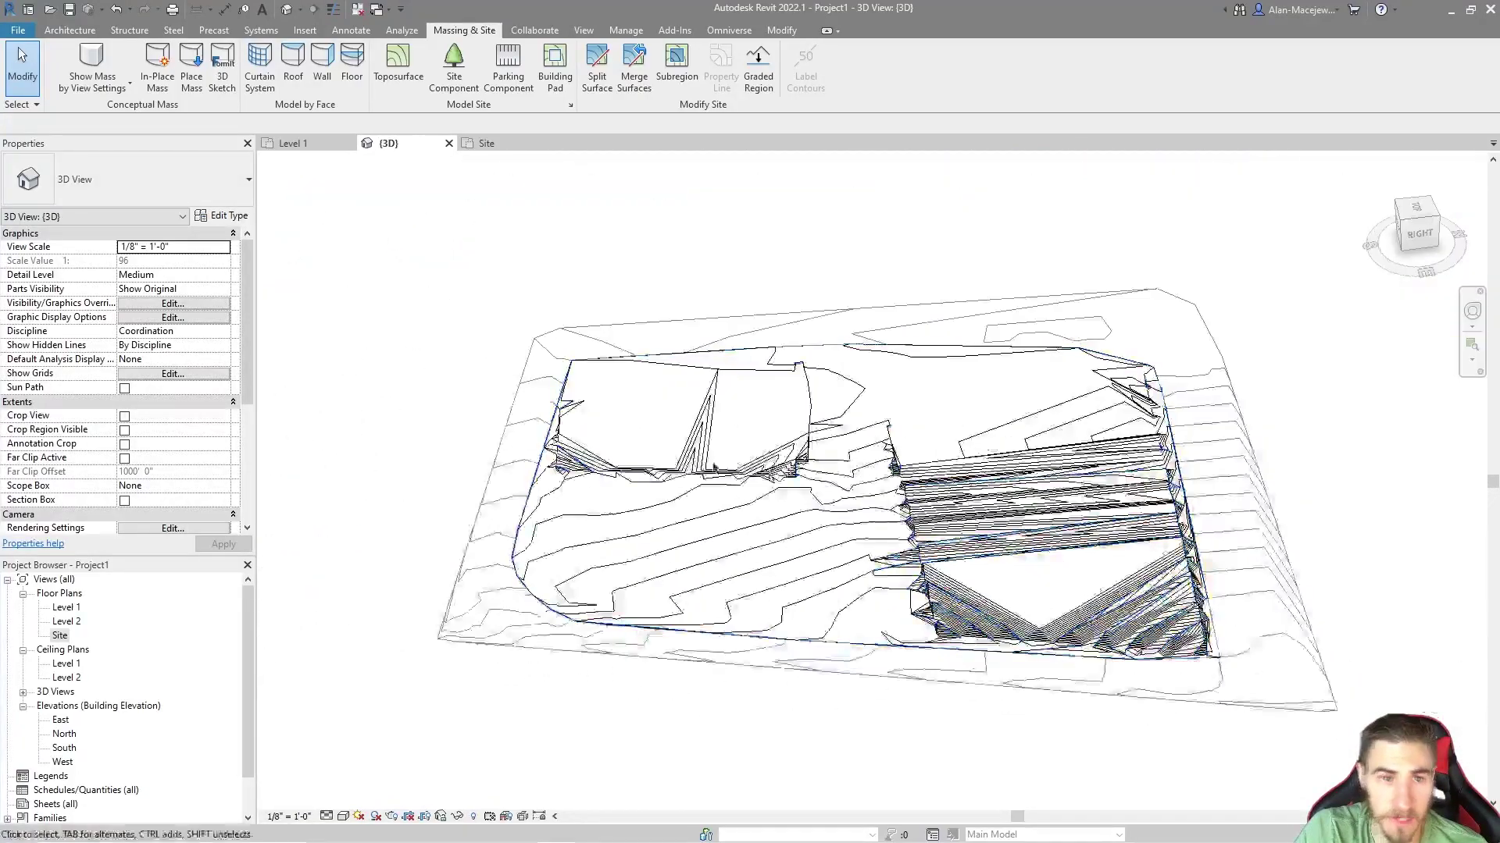
Step: In the Level 1 plan, draw a section line across the full site from east to west through the steep contours
{"action": "left_click", "coordinate": [299, 146]}
{"action": "scroll", "coordinate": [766, 263], "scroll_direction": "down", "scroll_amount": 5}
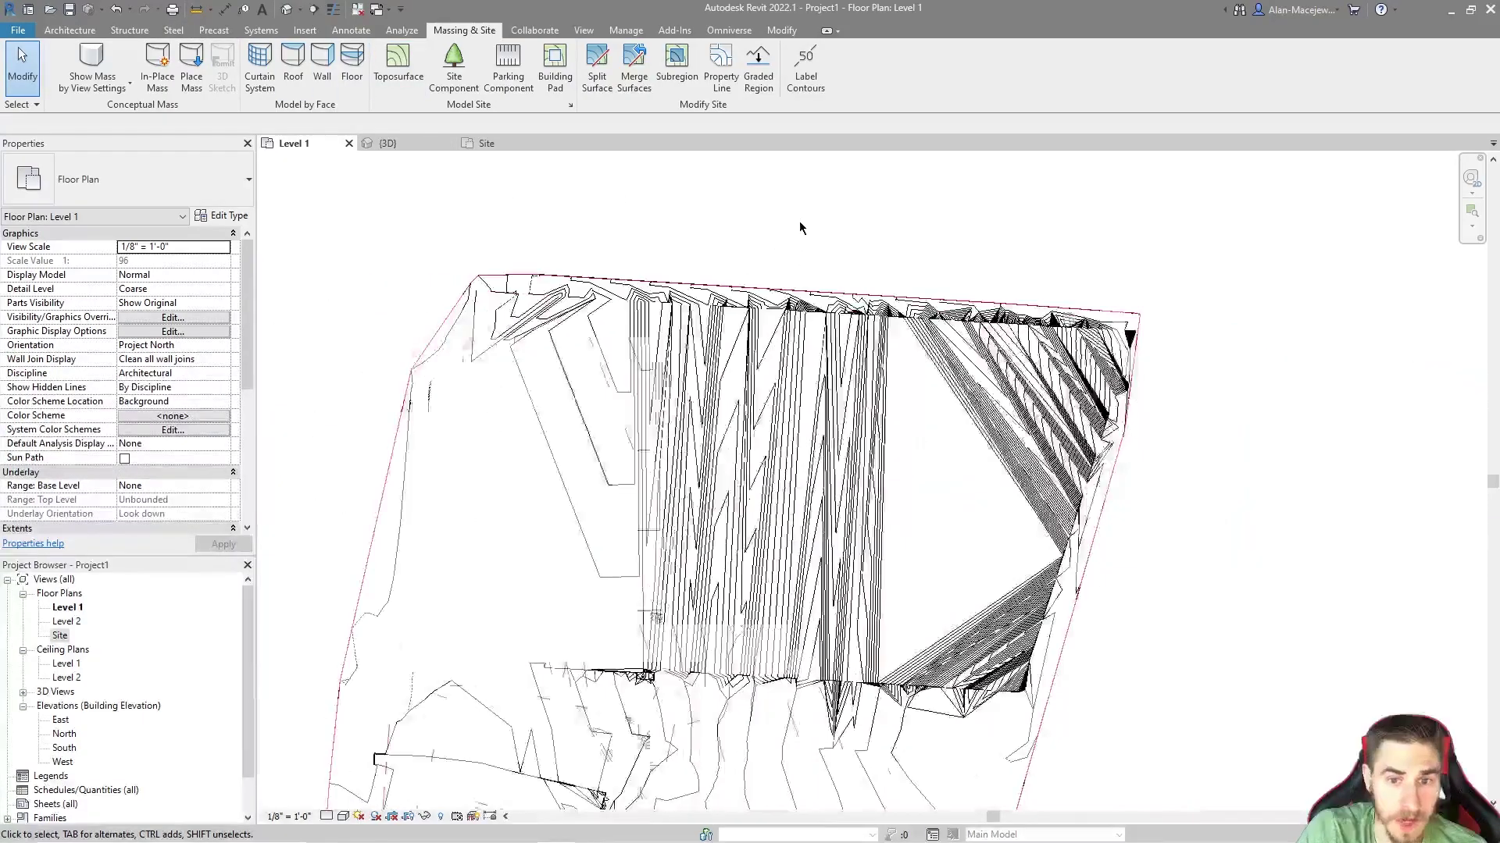
{"action": "scroll", "coordinate": [800, 226], "scroll_direction": "down", "scroll_amount": 3}
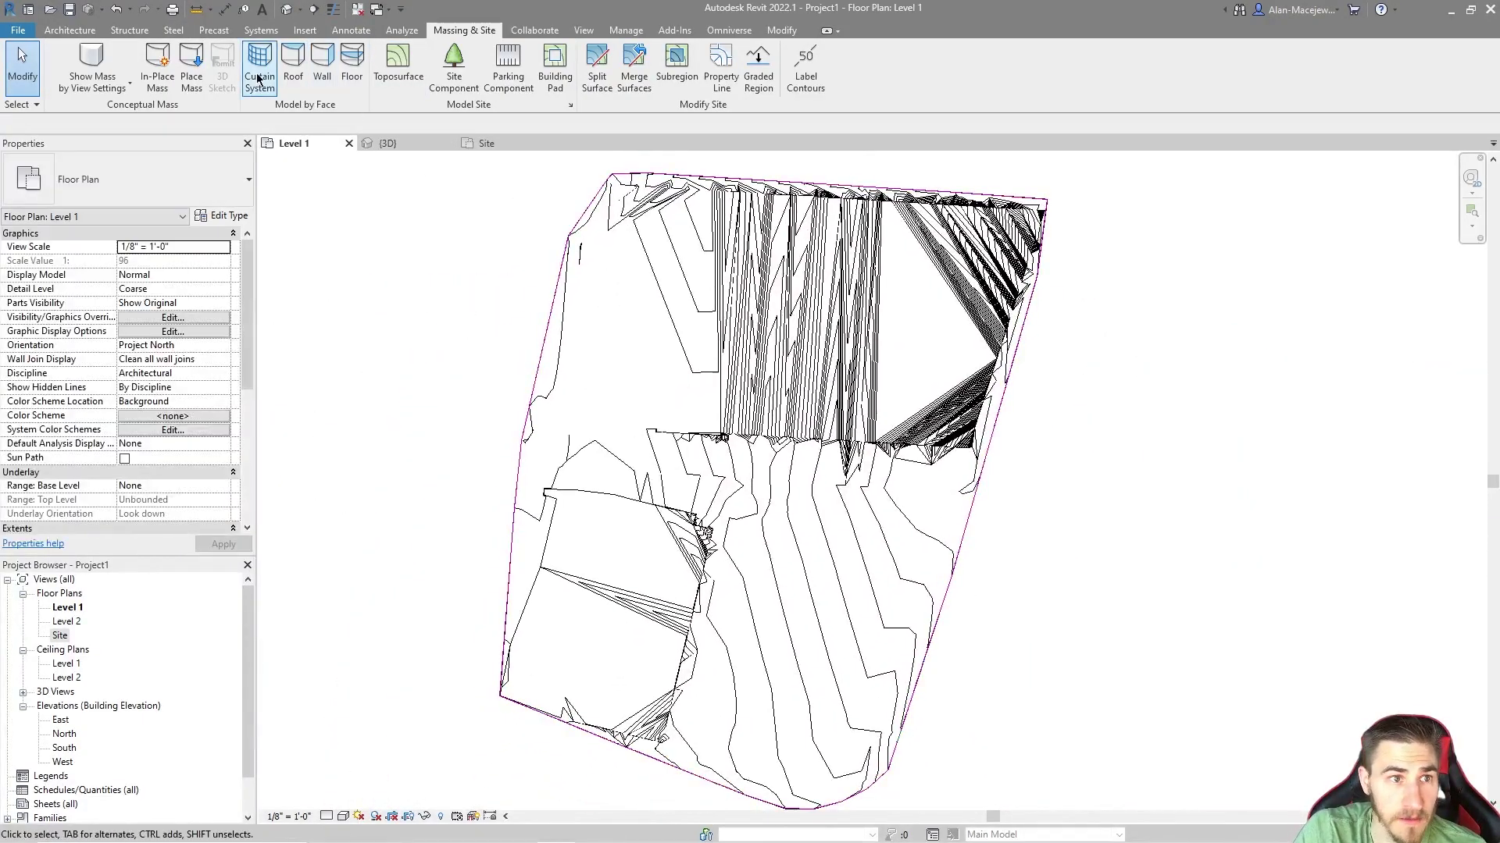
{"action": "left_click", "coordinate": [1190, 402]}
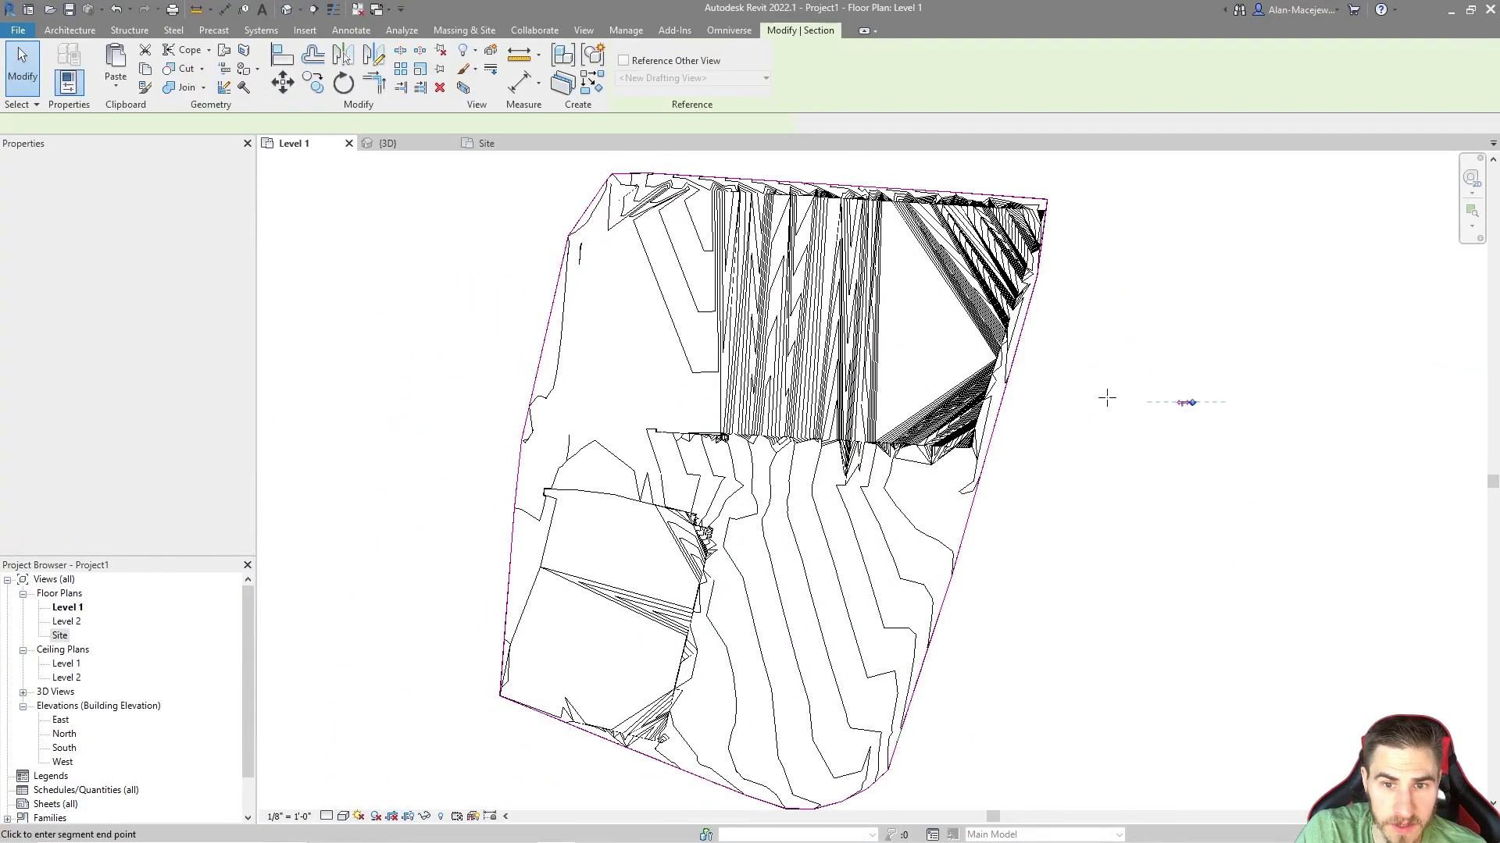
{"action": "left_click", "coordinate": [405, 354]}
{"action": "key", "text": "Escape"}
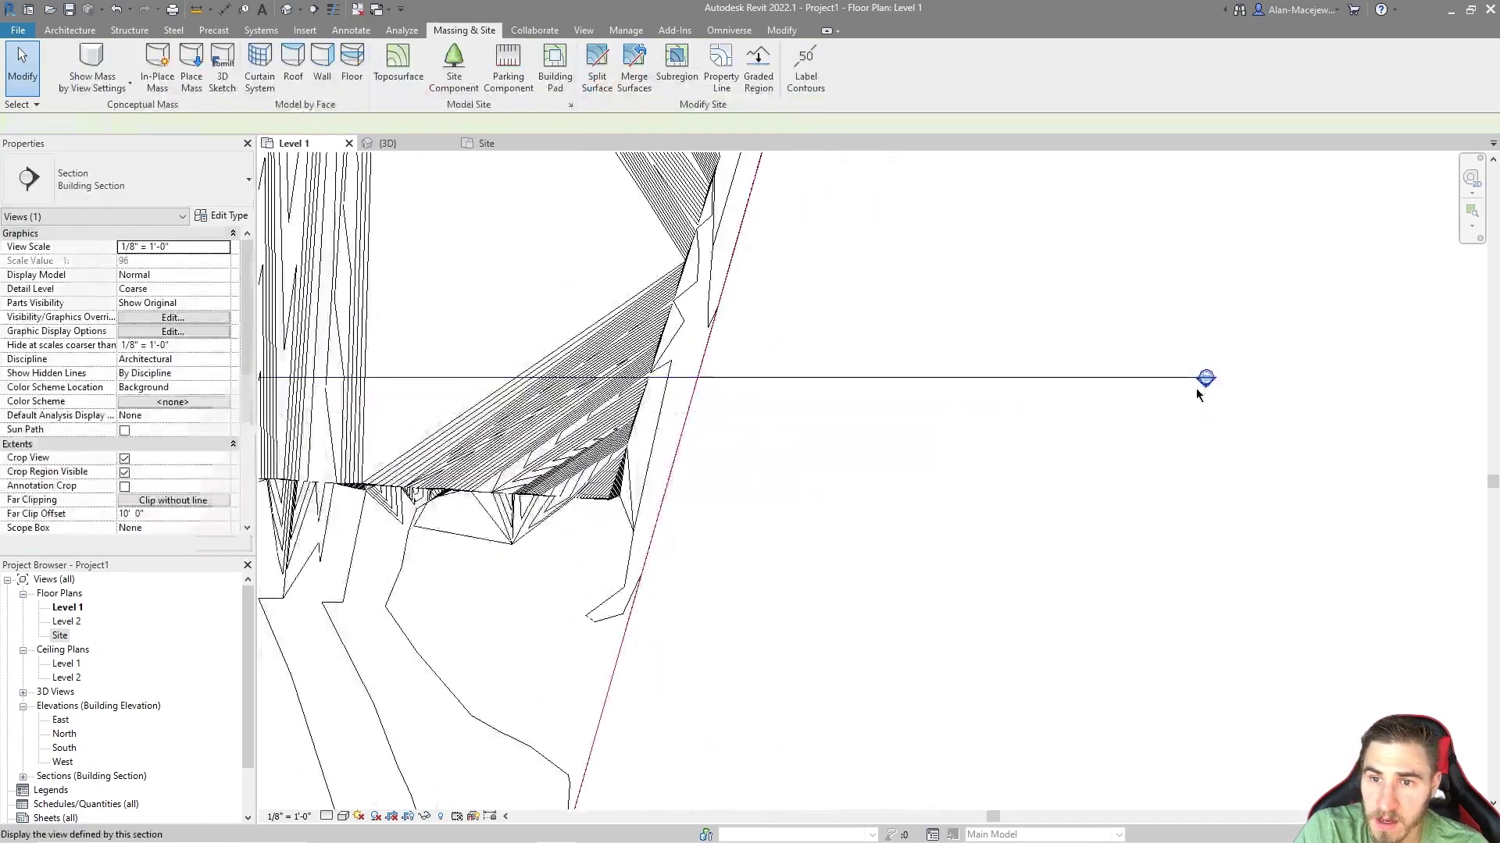
Step: Open the new section view, set its Phase Filter to Show Previous + New and narrow its crop region around one end of the terrain
{"action": "double_click", "coordinate": [1191, 403]}
{"action": "scroll", "coordinate": [859, 673], "scroll_direction": "up", "scroll_amount": 4}
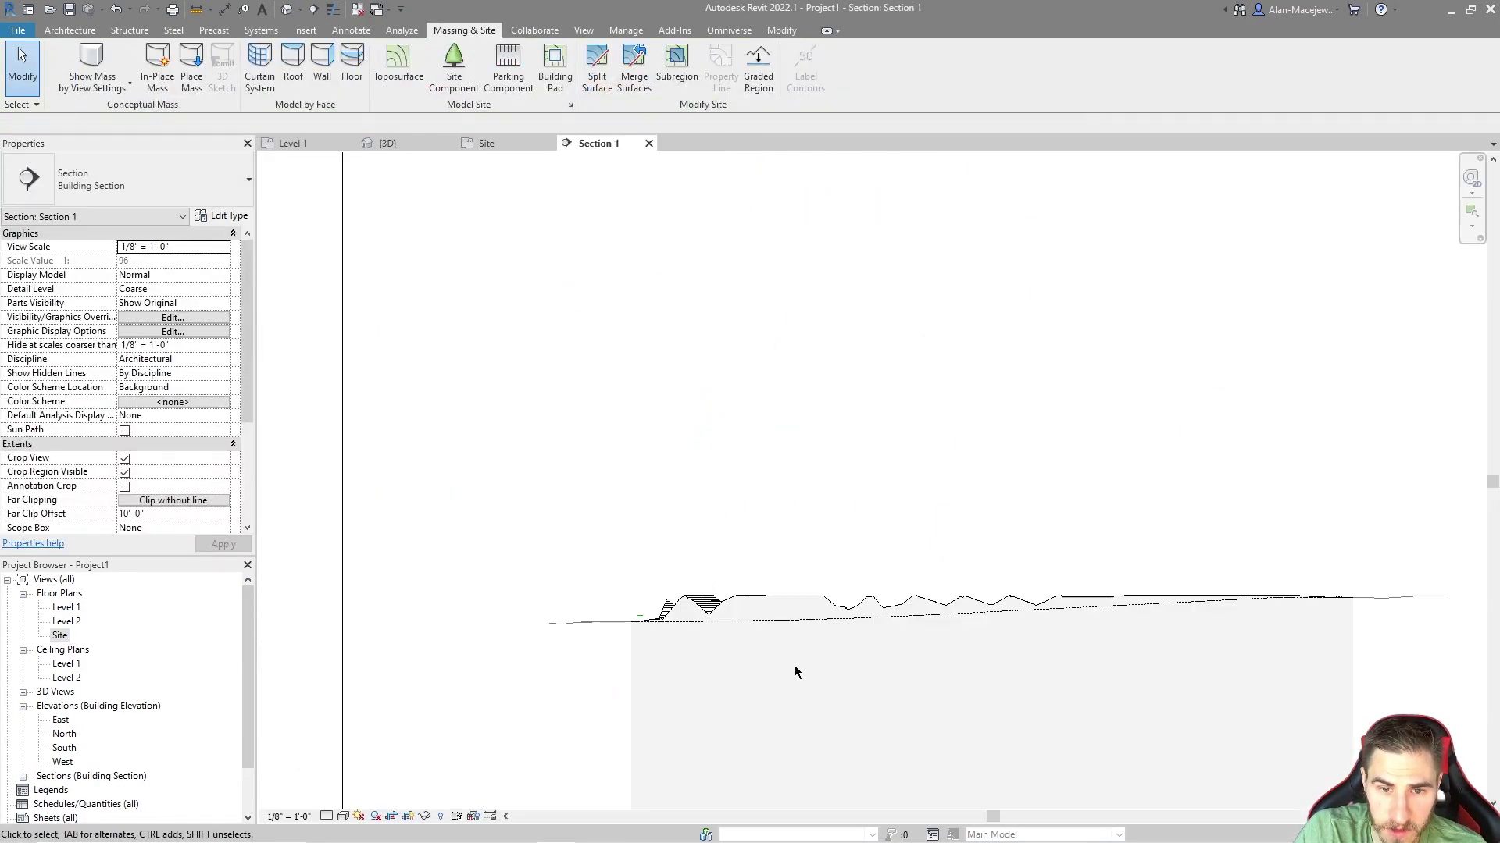
{"action": "left_click", "coordinate": [894, 619]}
{"action": "scroll", "coordinate": [606, 592], "scroll_direction": "down", "scroll_amount": 3}
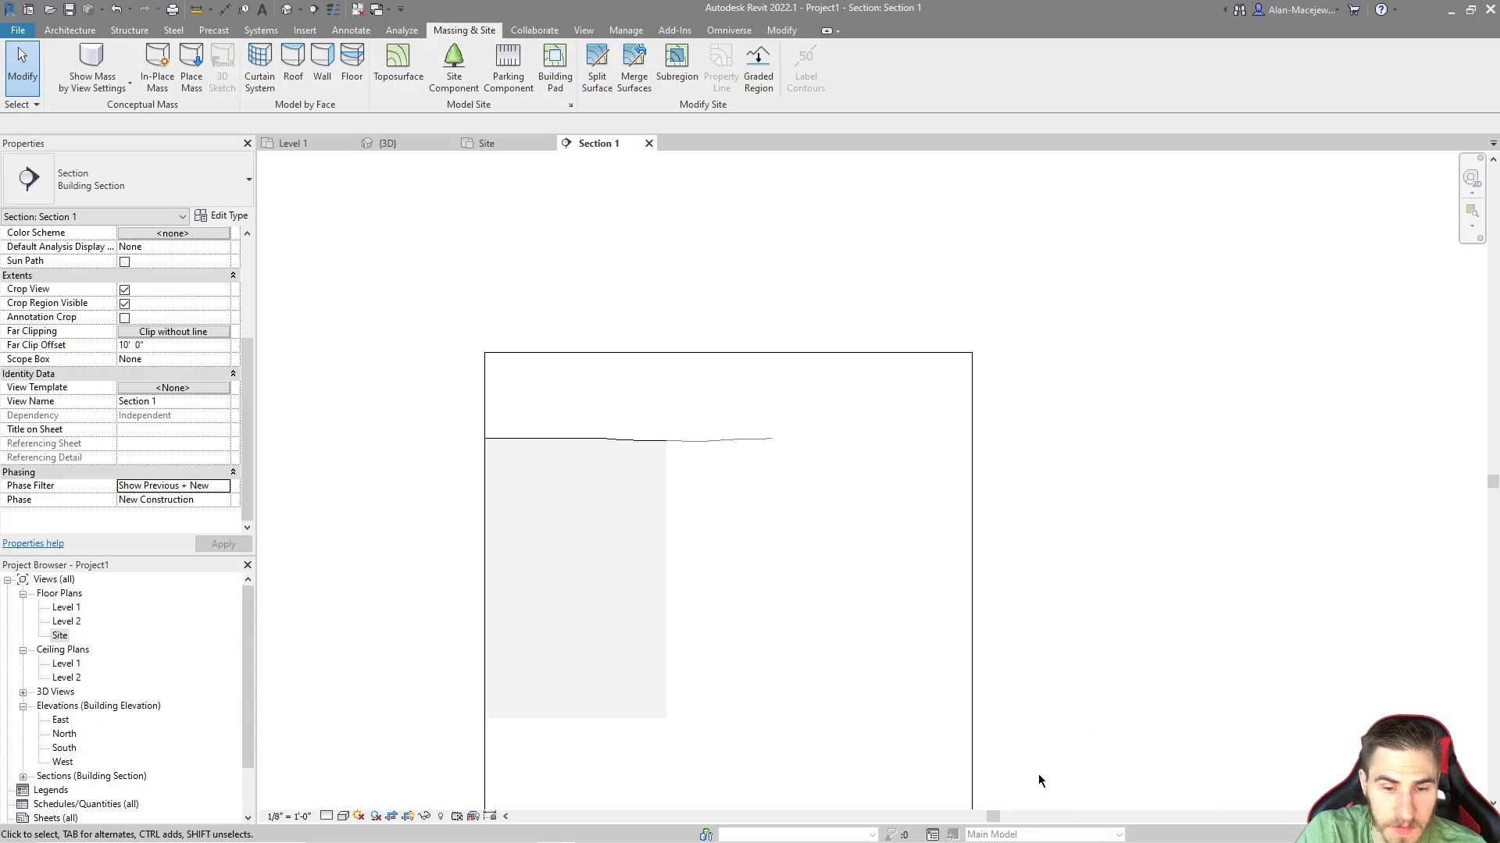
Step: Select both topographies in the section, check the selection by category, and examine closely where their cut surfaces meet
{"action": "scroll", "coordinate": [627, 442], "scroll_direction": "up", "scroll_amount": 3}
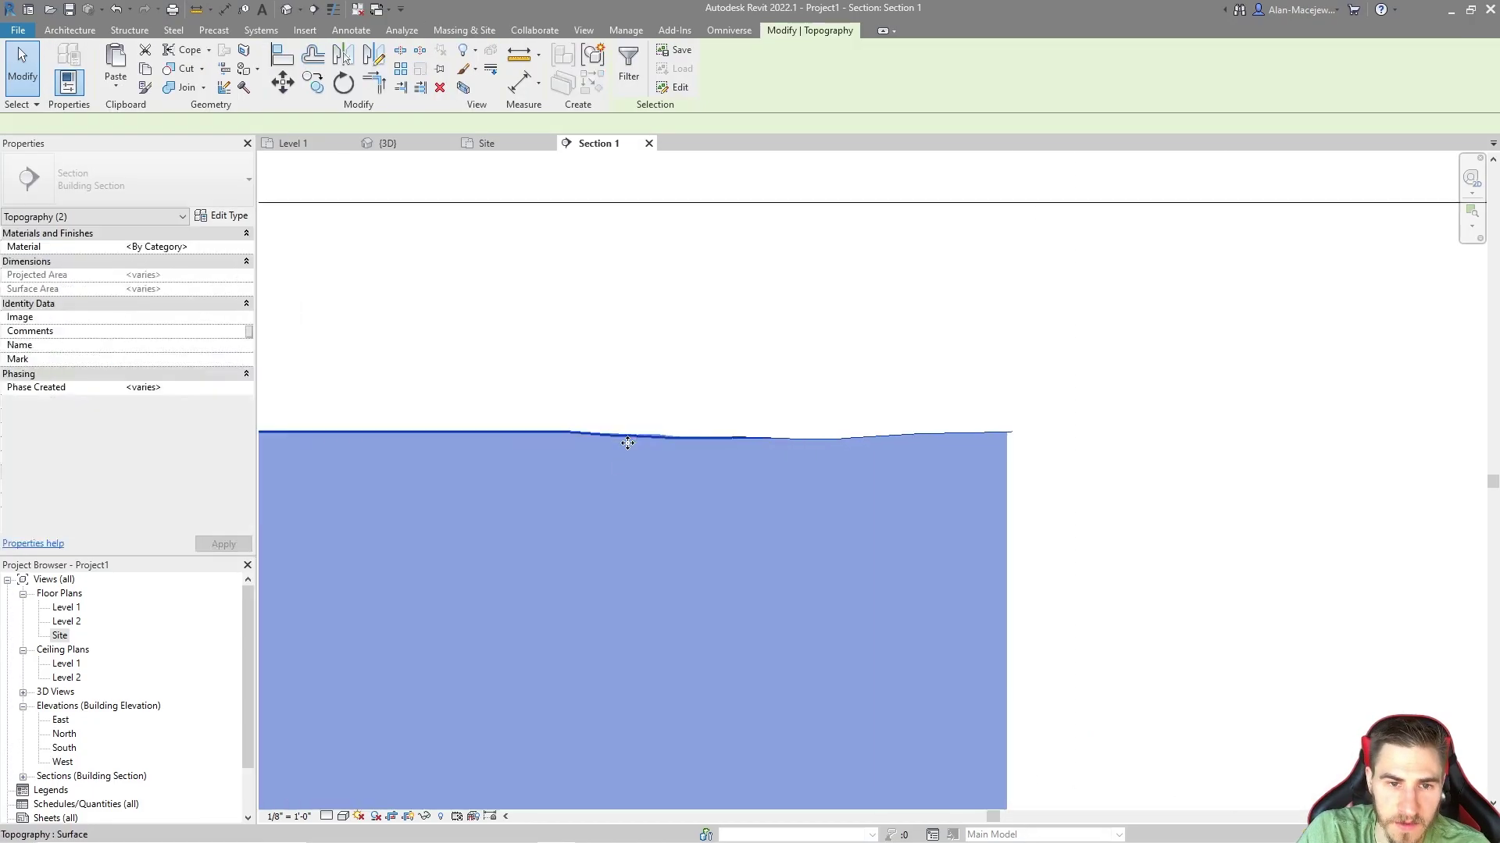
{"action": "left_click", "coordinate": [629, 74]}
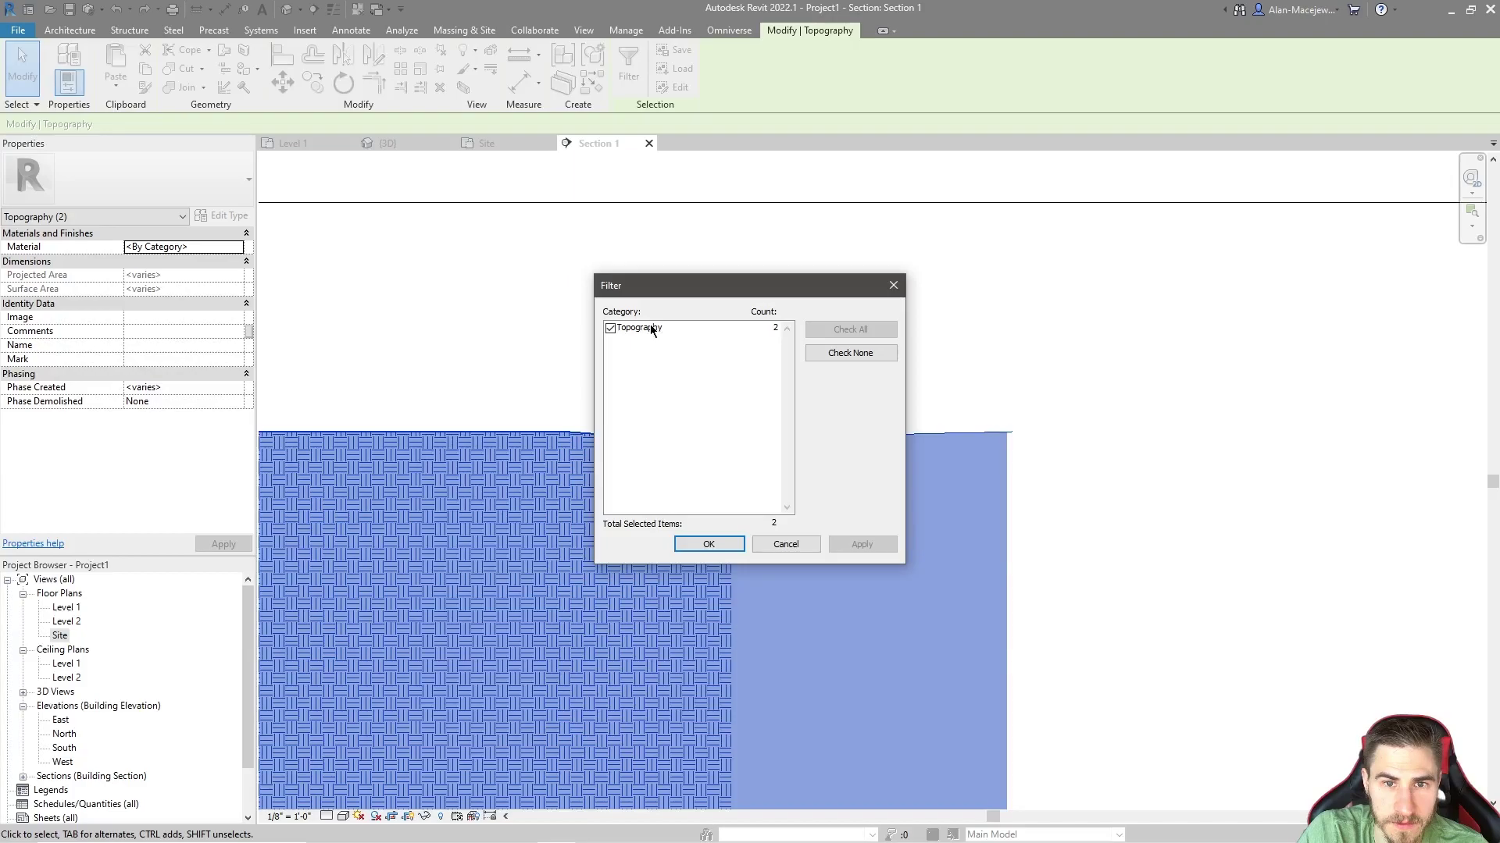
{"action": "left_click", "coordinate": [887, 285]}
{"action": "left_click", "coordinate": [775, 405]}
{"action": "scroll", "coordinate": [987, 363], "scroll_direction": "down", "scroll_amount": 2}
{"action": "scroll", "coordinate": [887, 382], "scroll_direction": "up", "scroll_amount": 3}
{"action": "scroll", "coordinate": [770, 452], "scroll_direction": "up", "scroll_amount": 4}
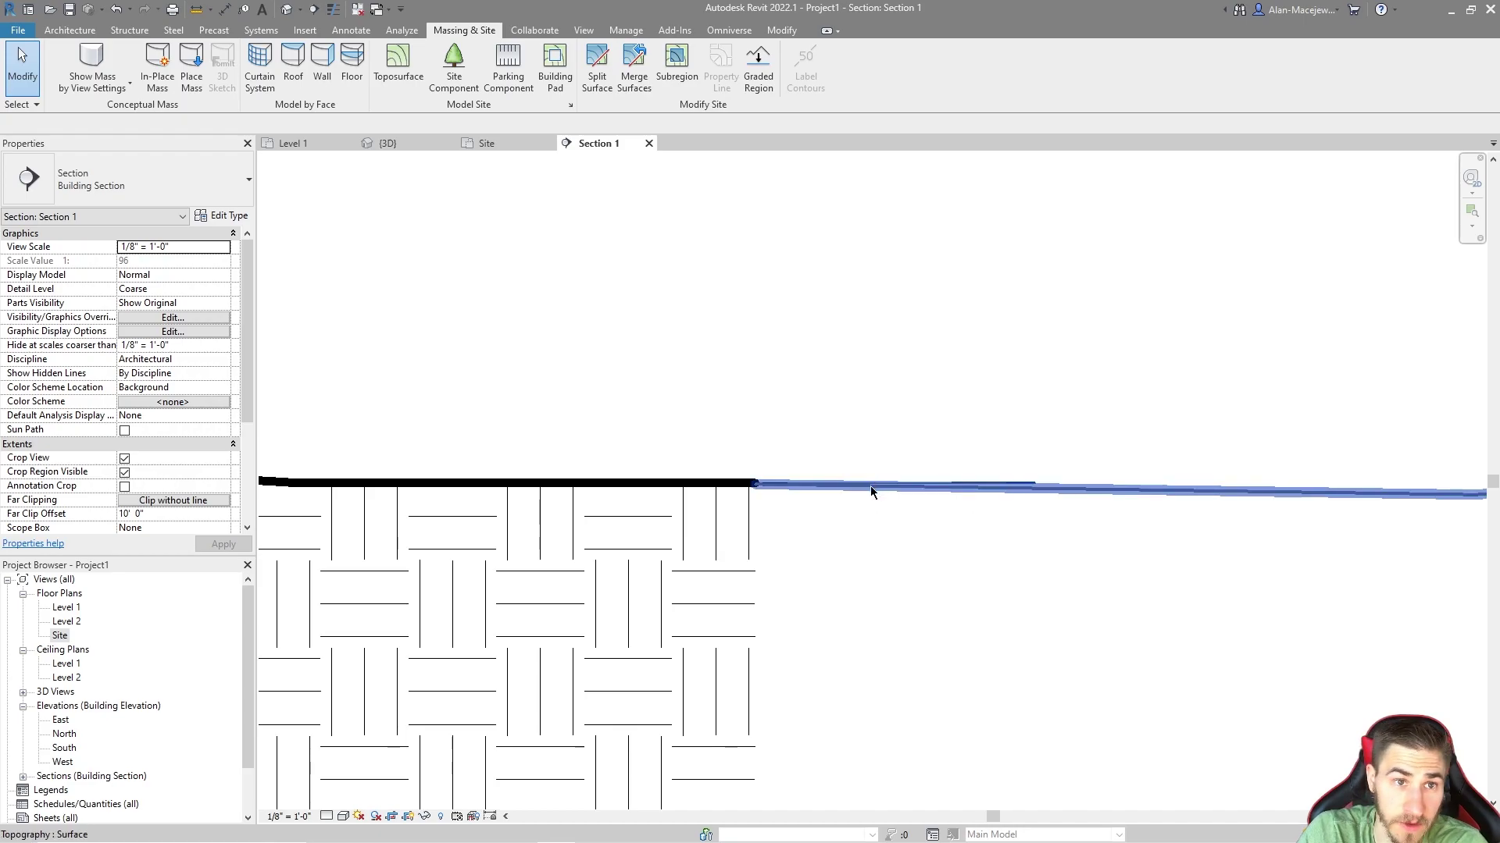
{"action": "scroll", "coordinate": [1033, 353], "scroll_direction": "down", "scroll_amount": 4}
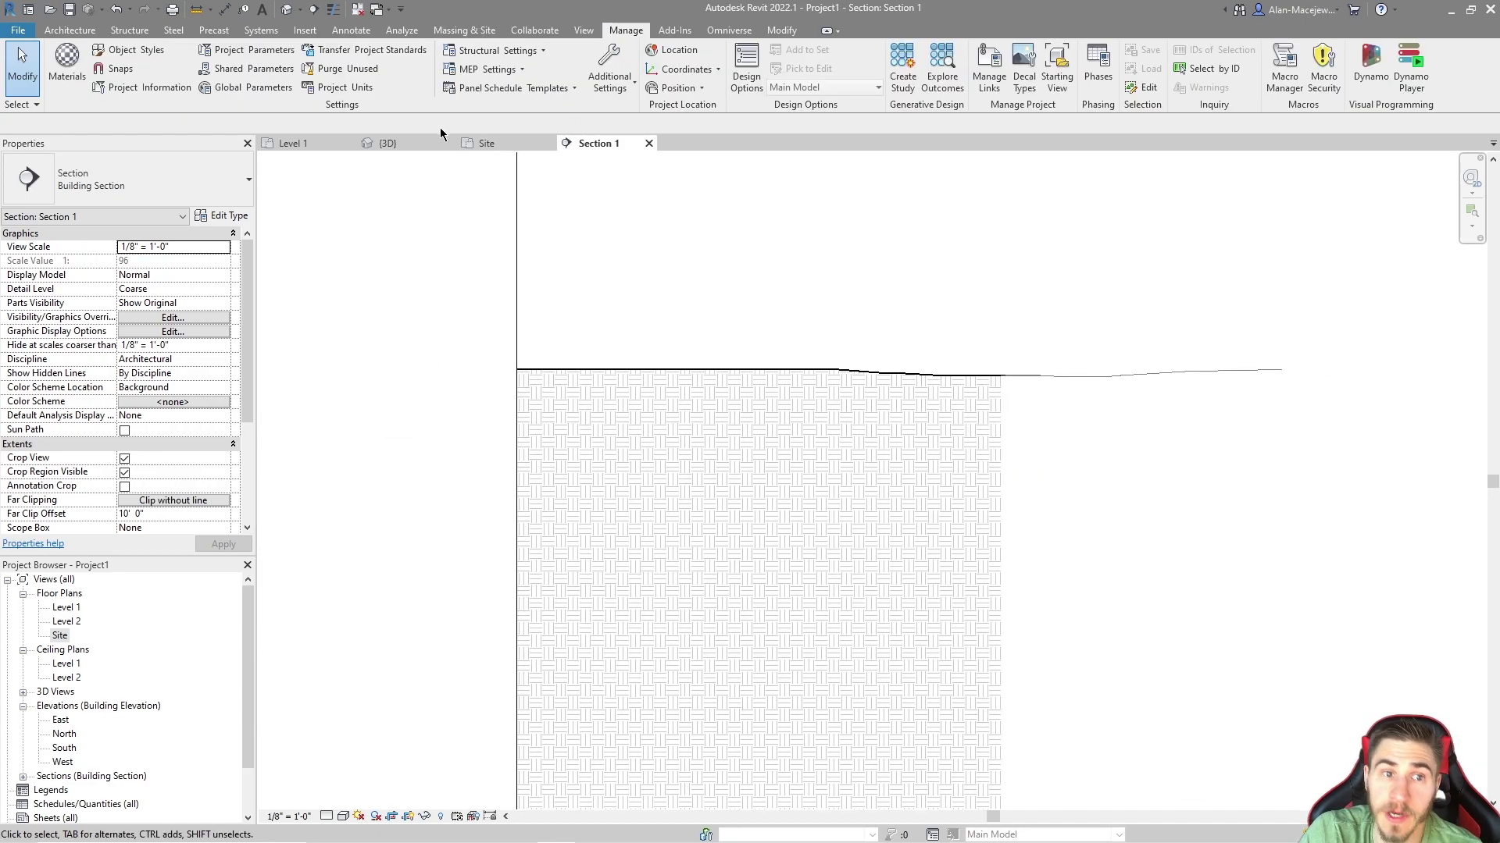
Step: Return to the {3D} view, select the existing outer ring to review it around the new topography, and clear the selection
{"action": "left_click", "coordinate": [379, 144]}
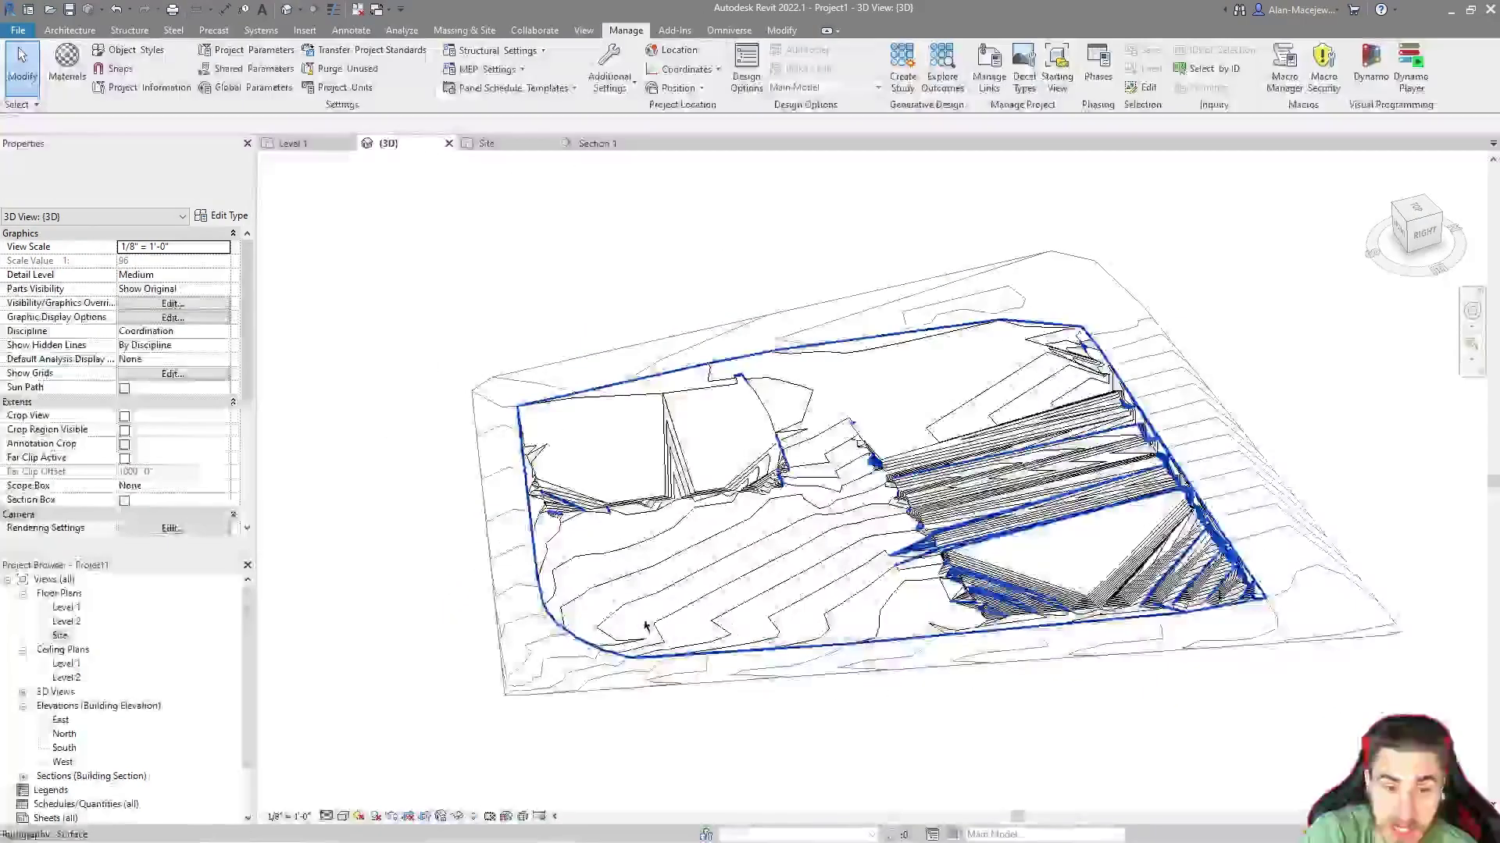
{"action": "left_click", "coordinate": [664, 657]}
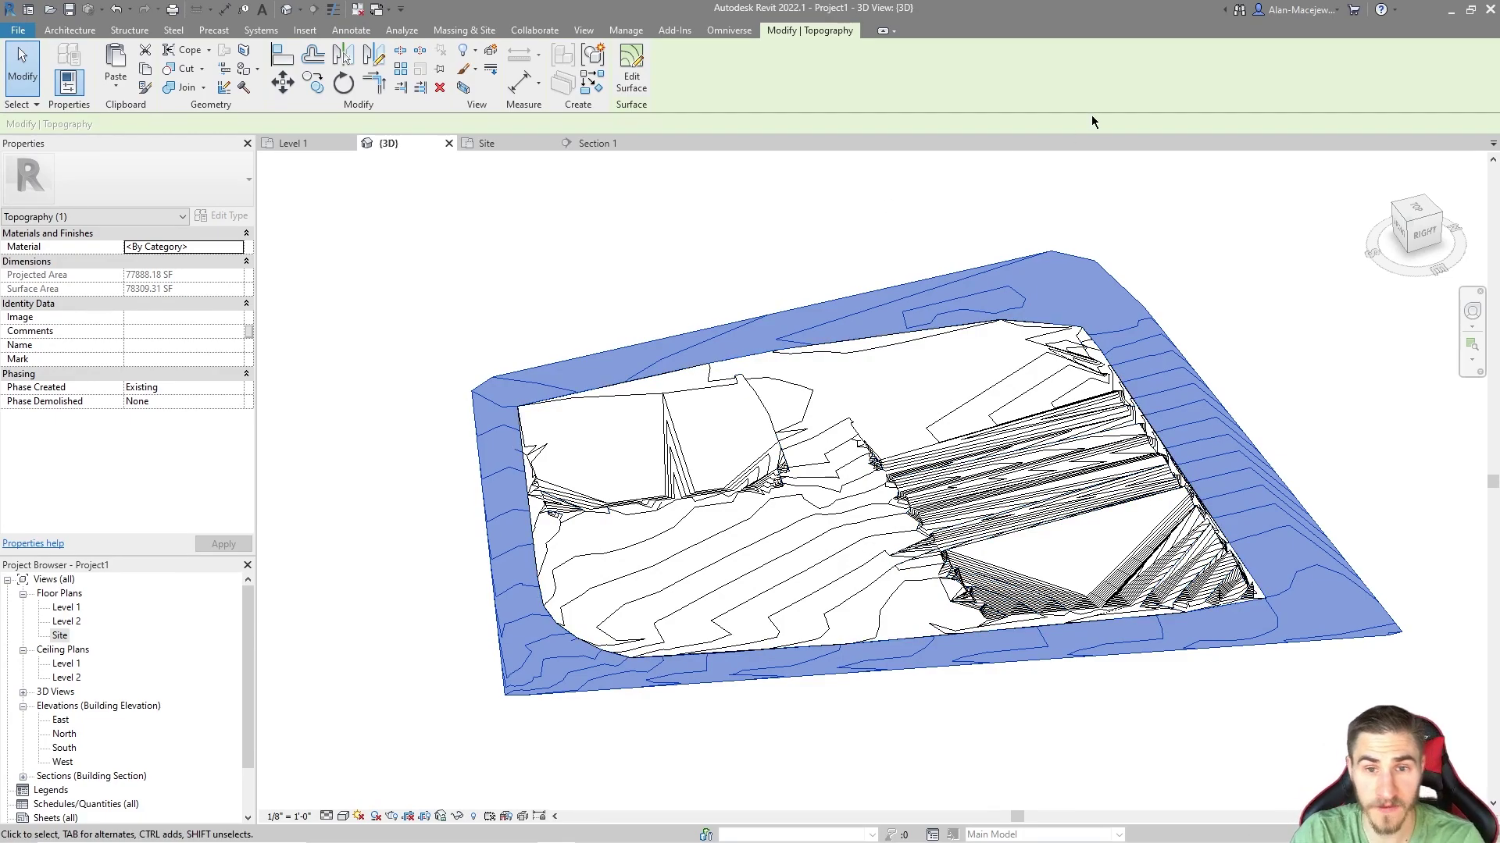
{"action": "left_click", "coordinate": [692, 202]}
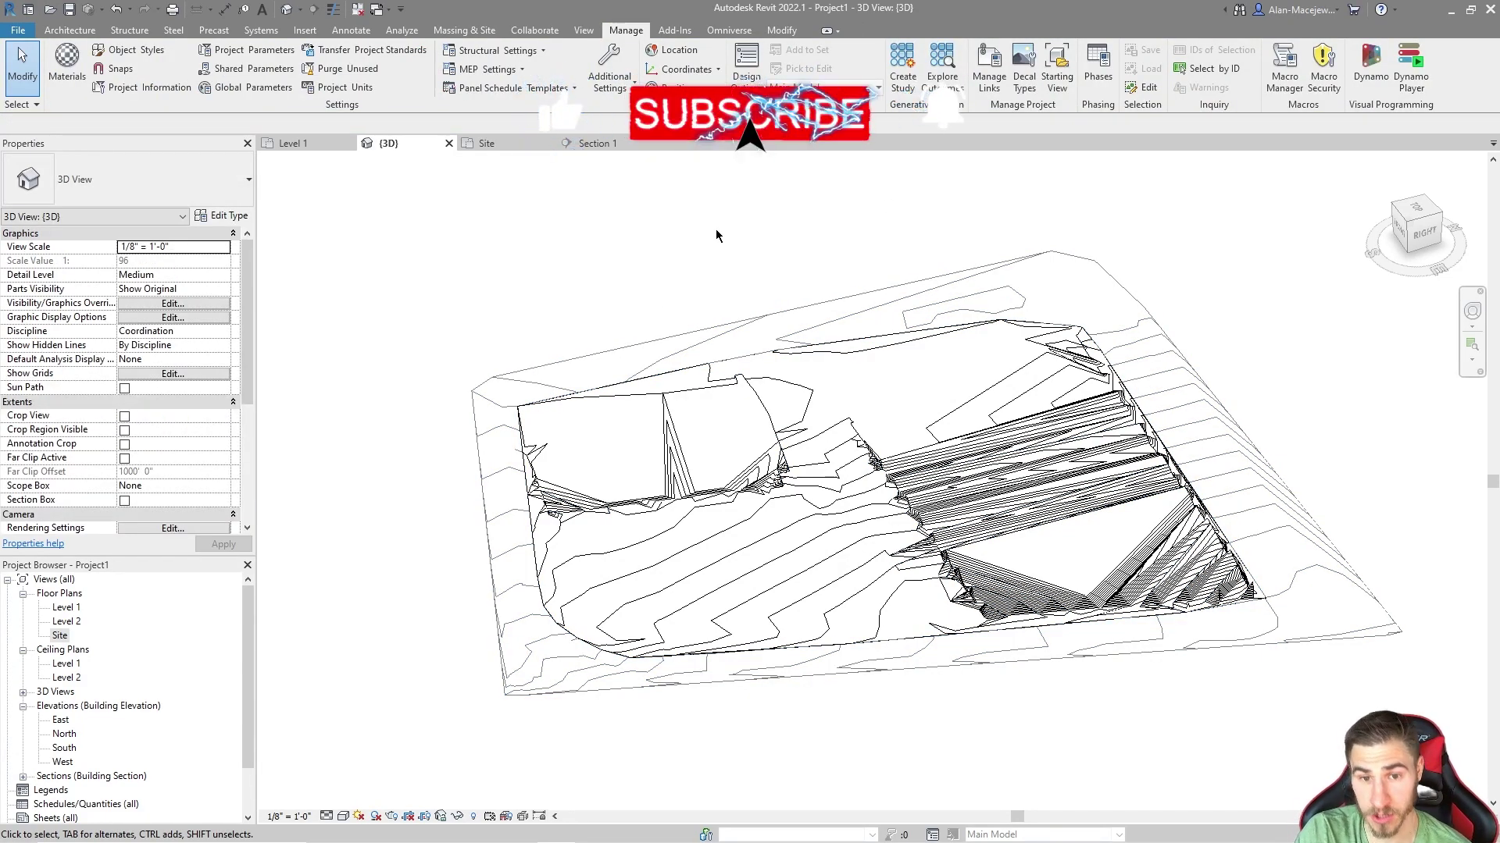